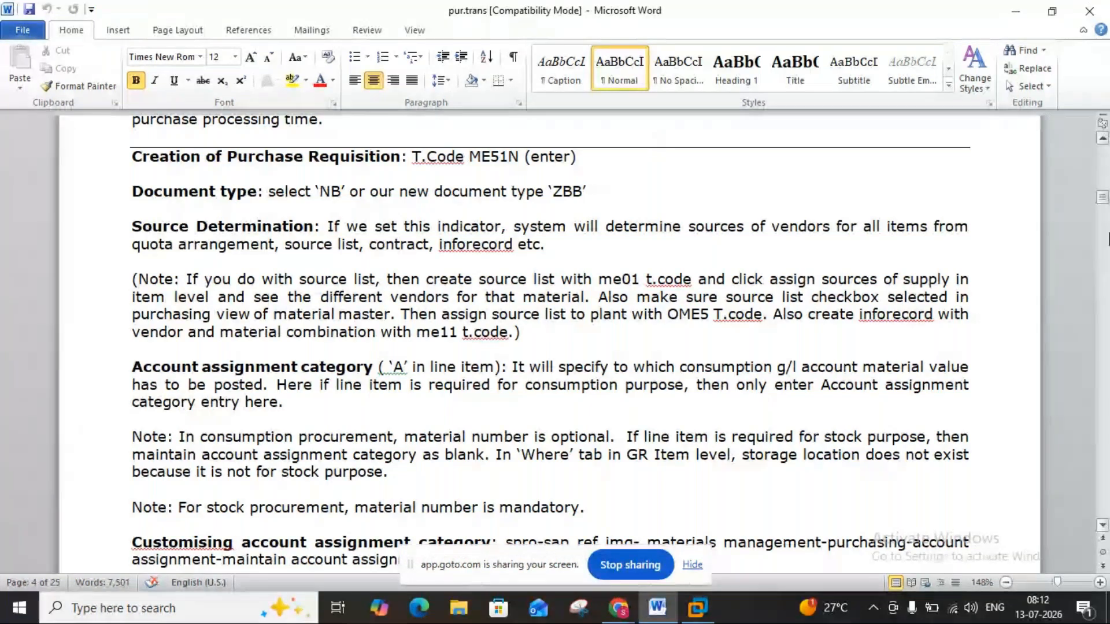
# Go back through the pur.trans notes to the "Types of purchasing transactions" list on page 1.
pyautogui.click(1104, 174)
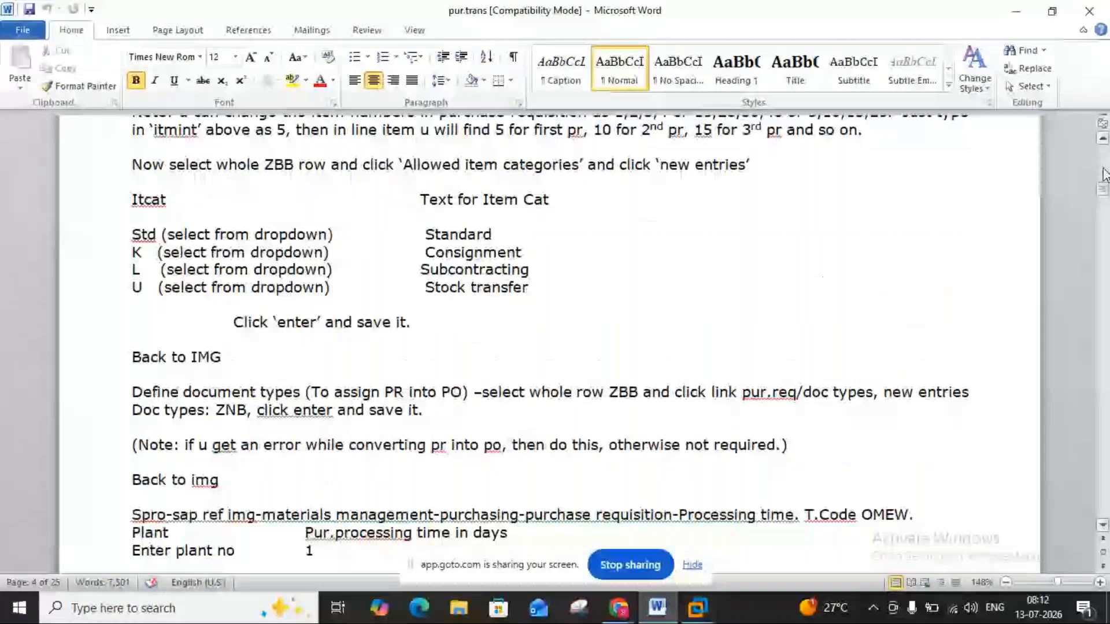
pyautogui.click(1104, 170)
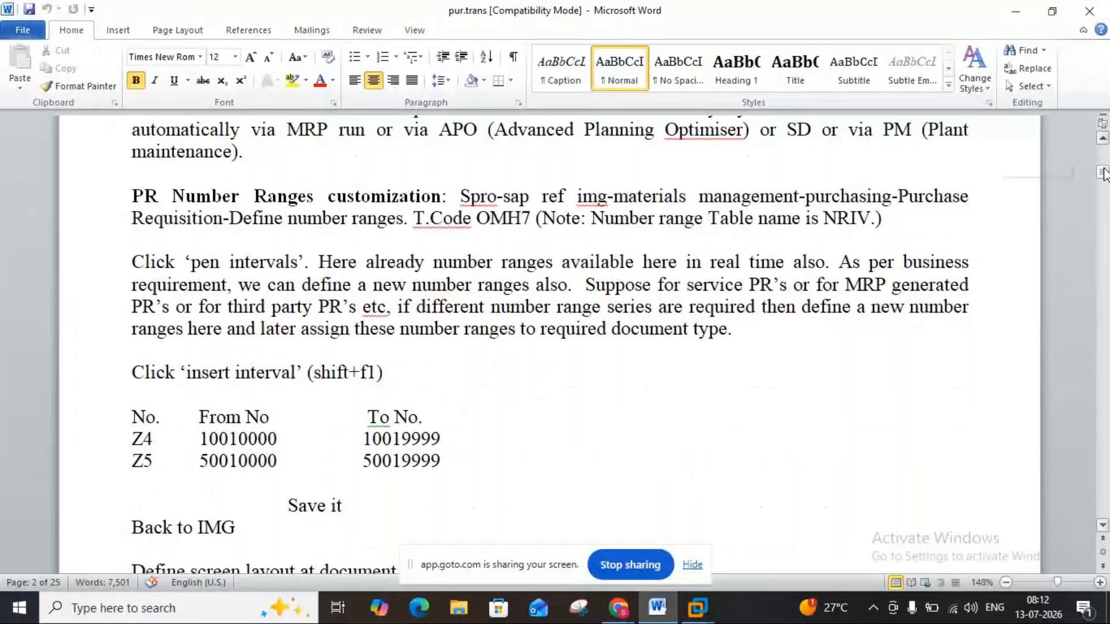
pyautogui.click(1104, 165)
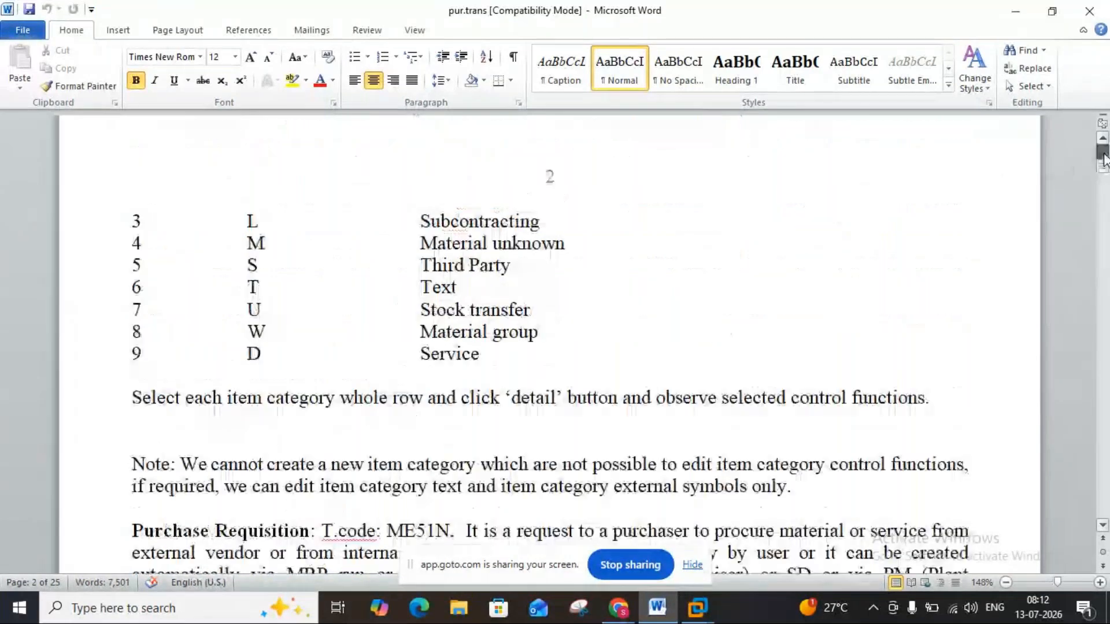
pyautogui.click(1104, 156)
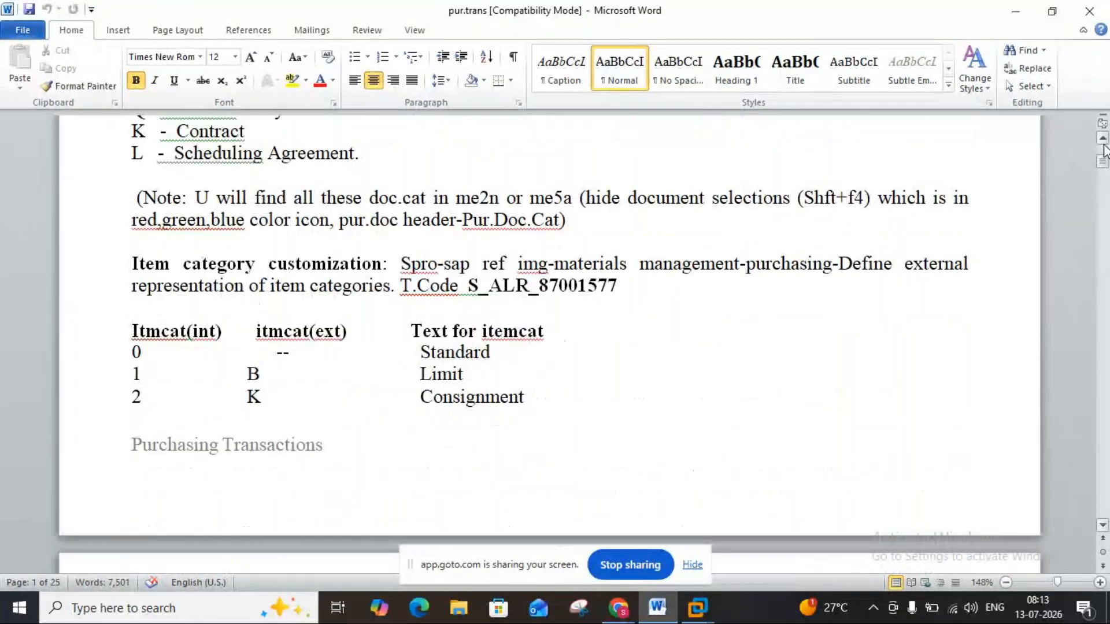
pyautogui.click(1103, 142)
pyautogui.click(1103, 141)
pyautogui.click(1104, 141)
pyautogui.click(1103, 141)
pyautogui.click(1103, 141)
pyautogui.scroll(6, 224, 191)
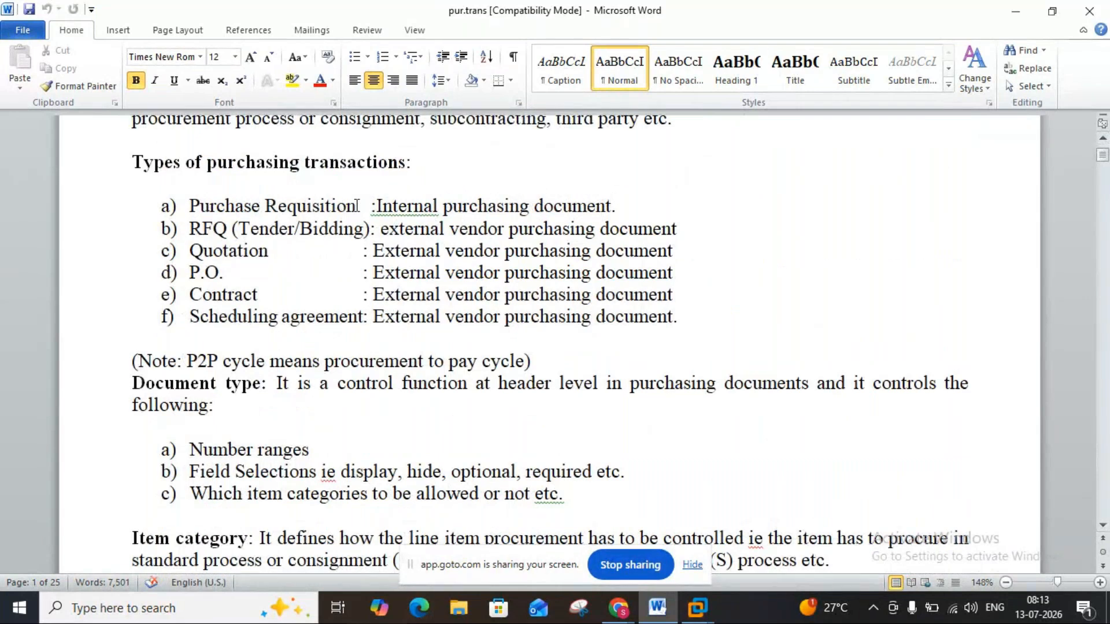
# Review the purchasing transaction types, highlighting the Purchase Requisition and Quotation entries, and continue to the Document type section.
pyautogui.moveTo(629, 204); pyautogui.dragTo(255, 194)
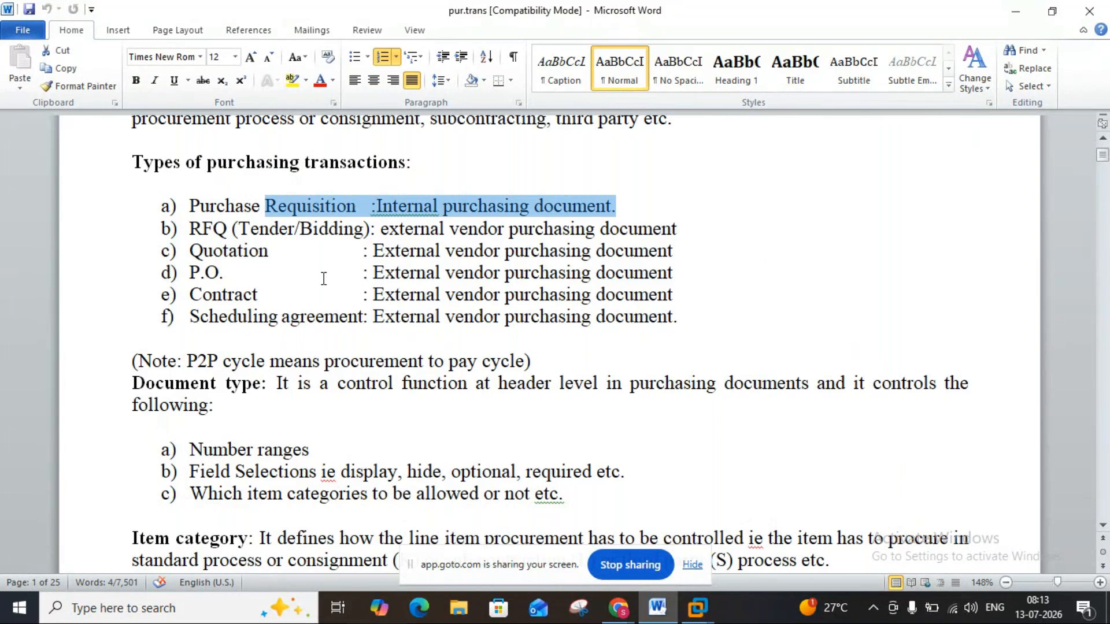
pyautogui.moveTo(375, 251); pyautogui.dragTo(642, 252)
pyautogui.click(224, 269)
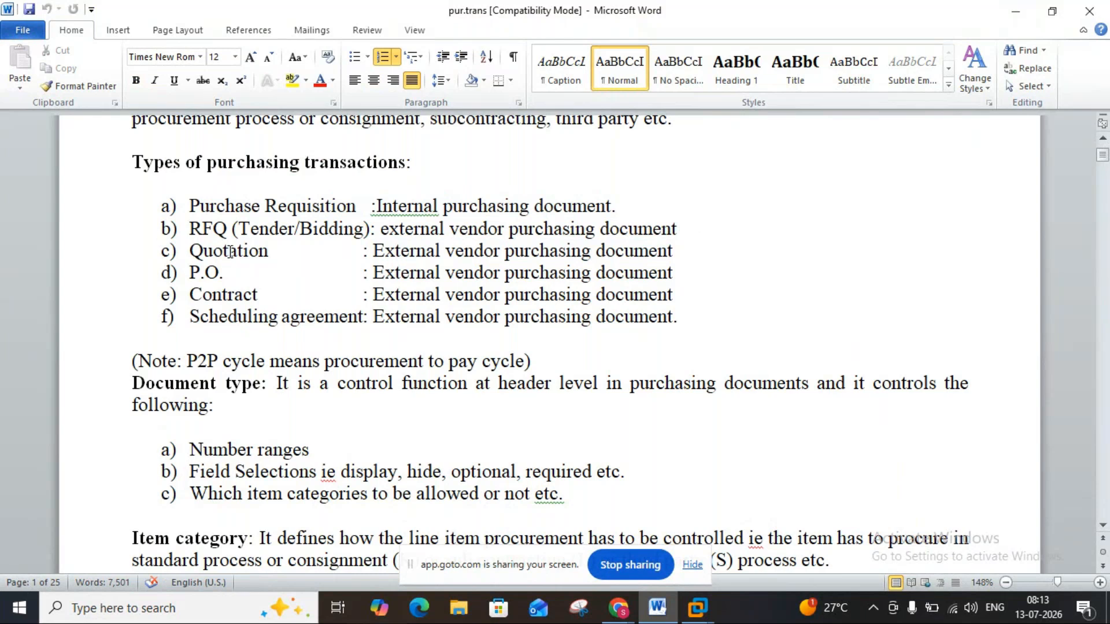
pyautogui.click(270, 255)
pyautogui.click(1102, 526)
pyautogui.scroll(-3, 1103, 529)
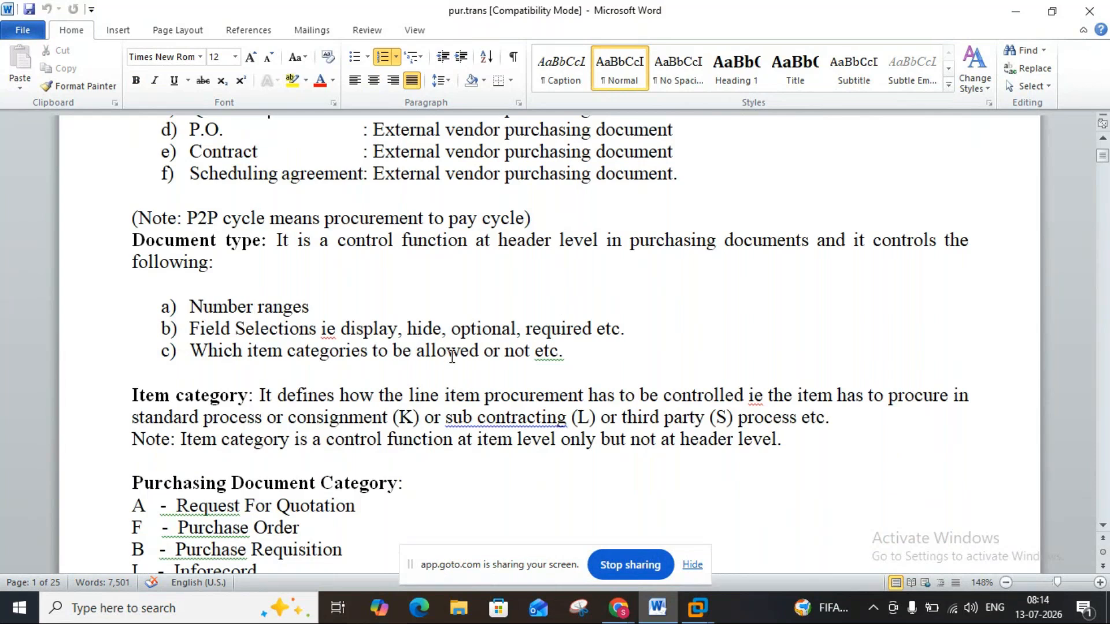
# Switch to the SAP ECC virtual machine and examine the document types offered for a new purchase requisition.
pyautogui.moveTo(697, 607)
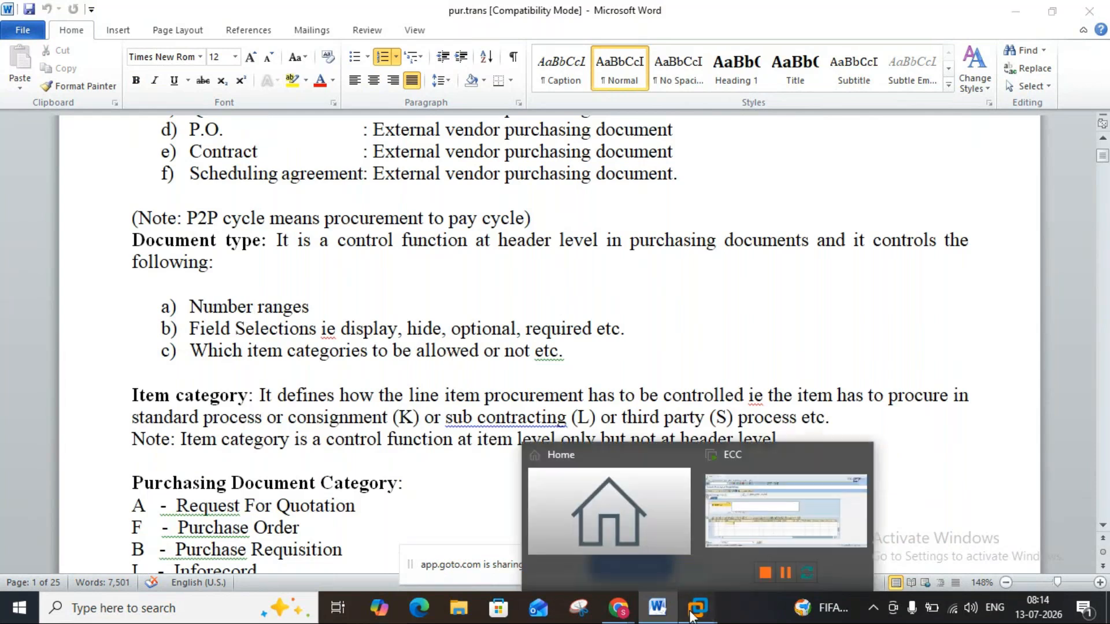
pyautogui.click(746, 529)
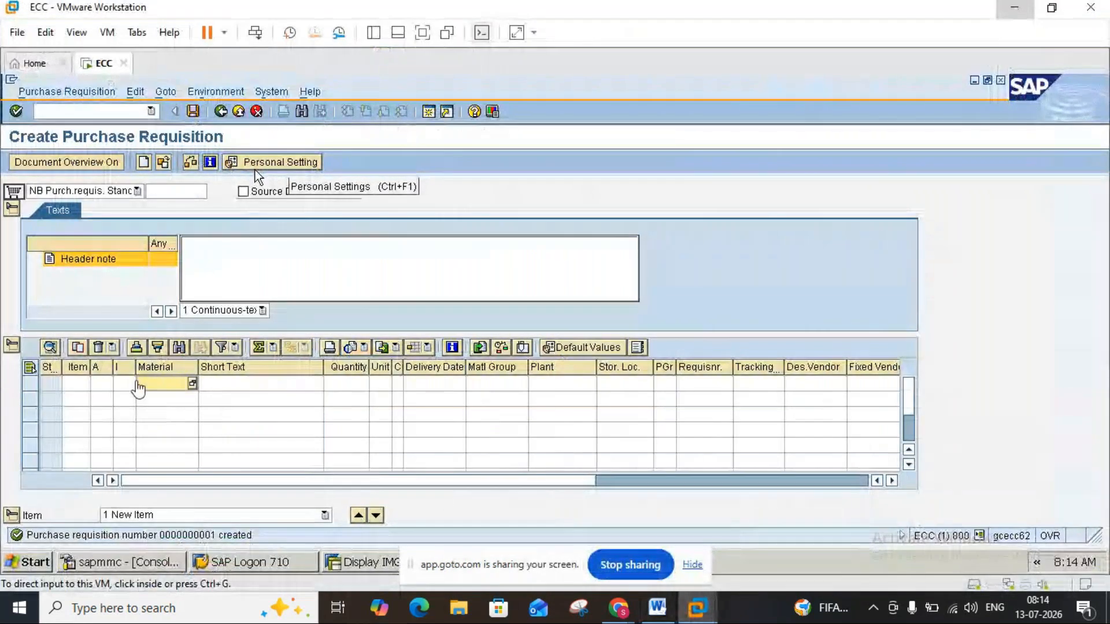
pyautogui.click(125, 382)
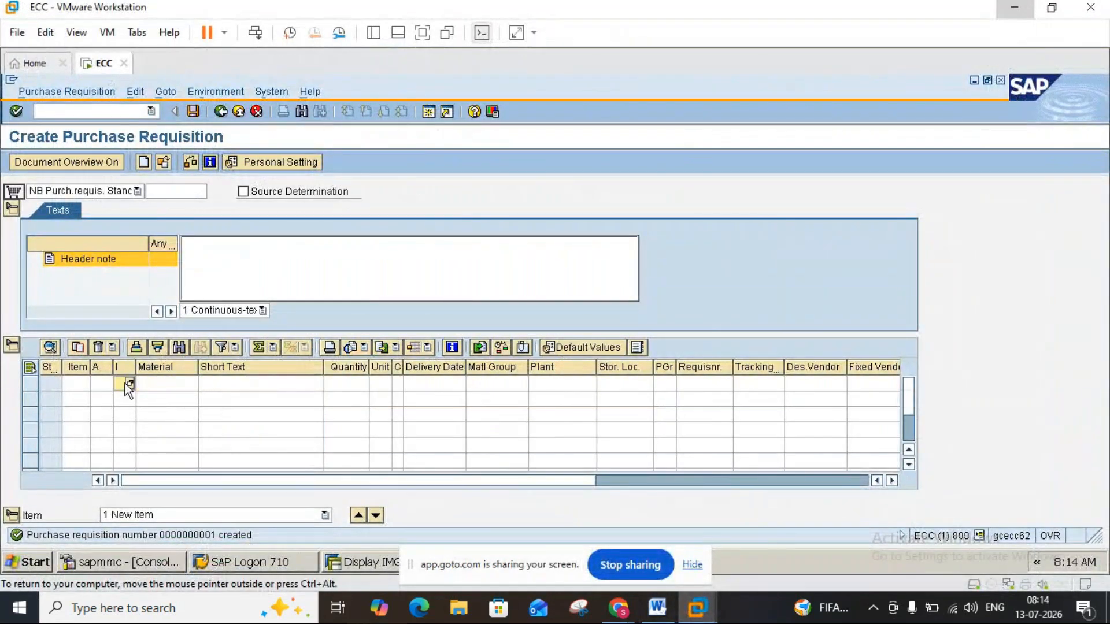
pyautogui.click(139, 192)
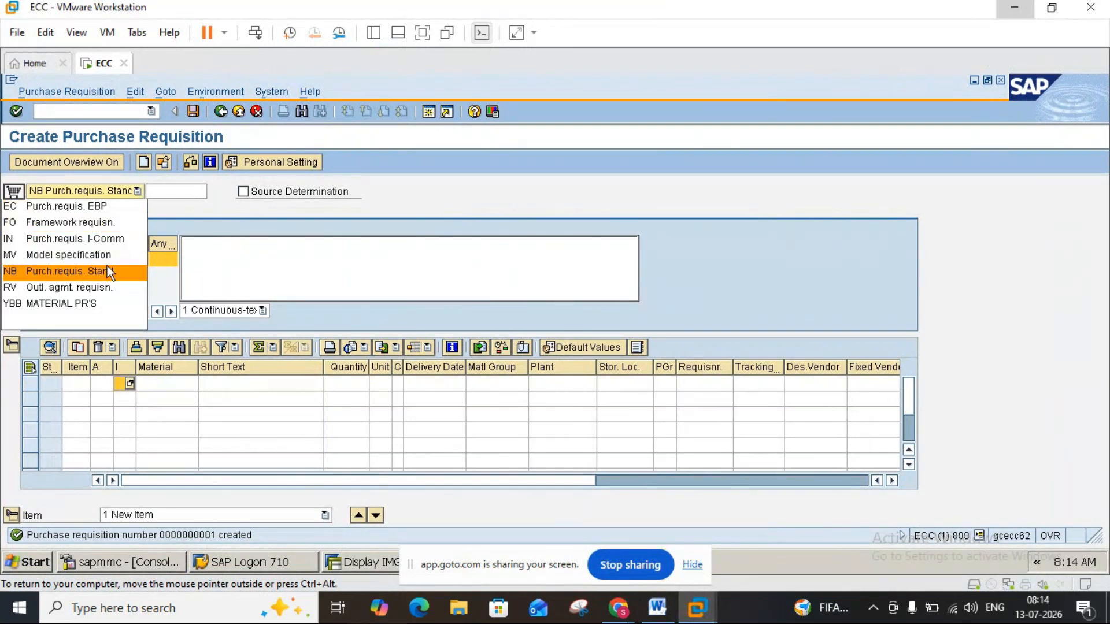
pyautogui.click(339, 162)
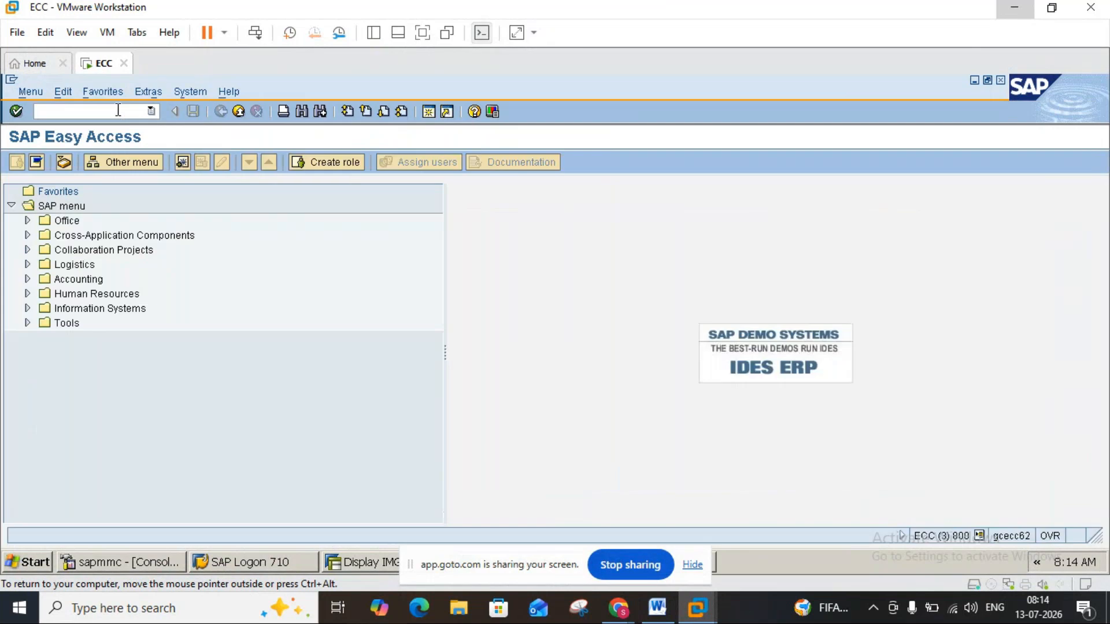
# Start transaction ME21N and choose document type NB Standard PO for the new purchase order.
pyautogui.write('ME21N')
pyautogui.press('Return')
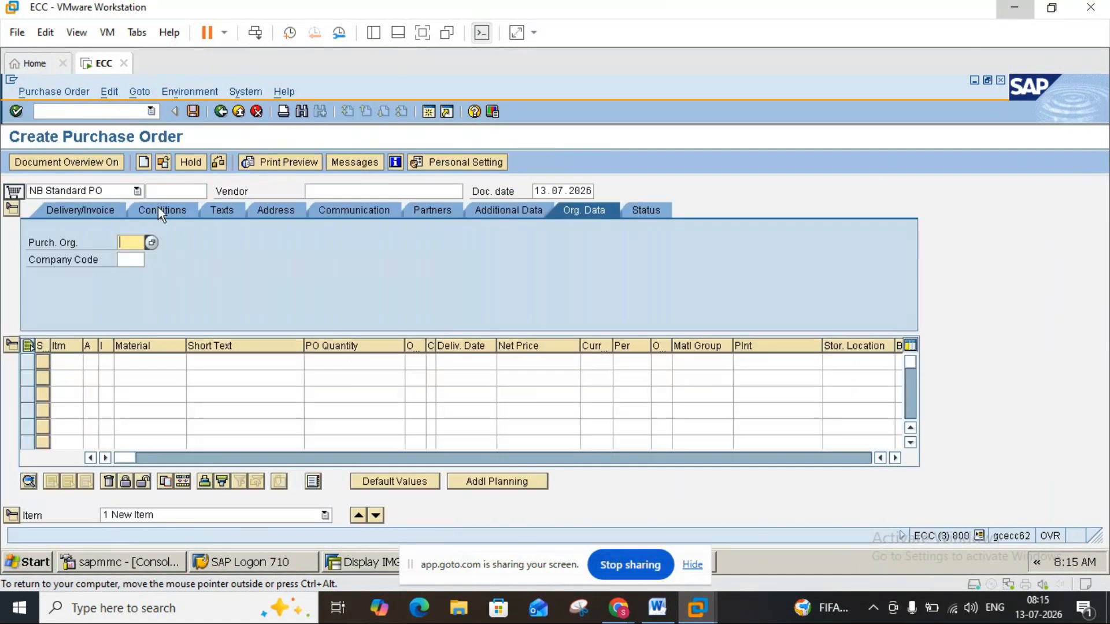
pyautogui.click(137, 191)
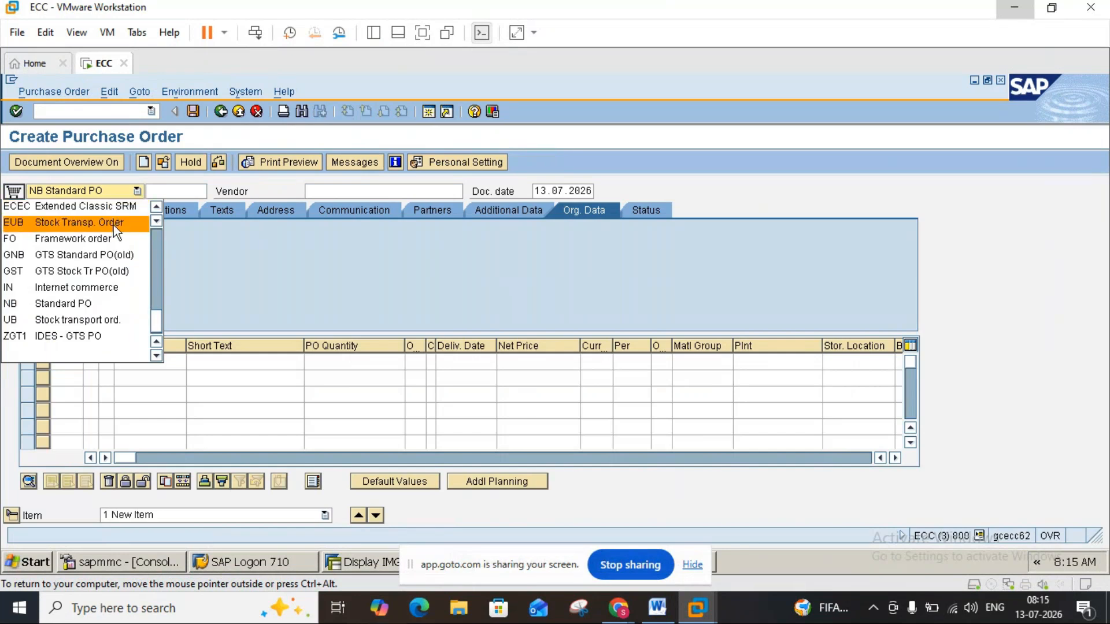
pyautogui.click(93, 302)
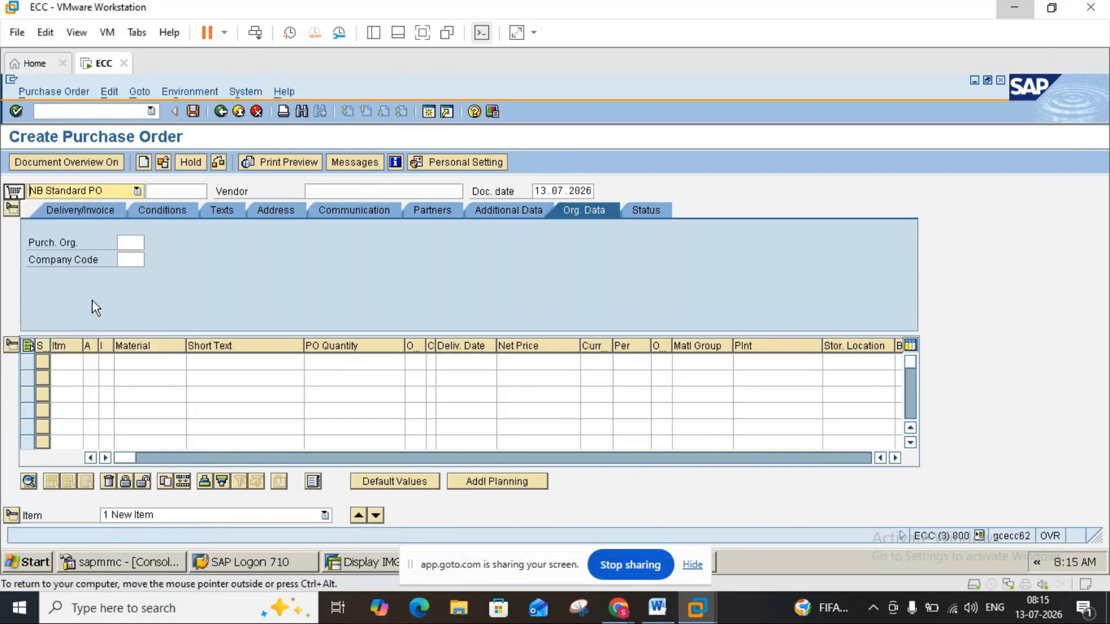
# Examine the item categories allowed for the NB Standard PO in the first item row, without choosing one.
pyautogui.click(110, 363)
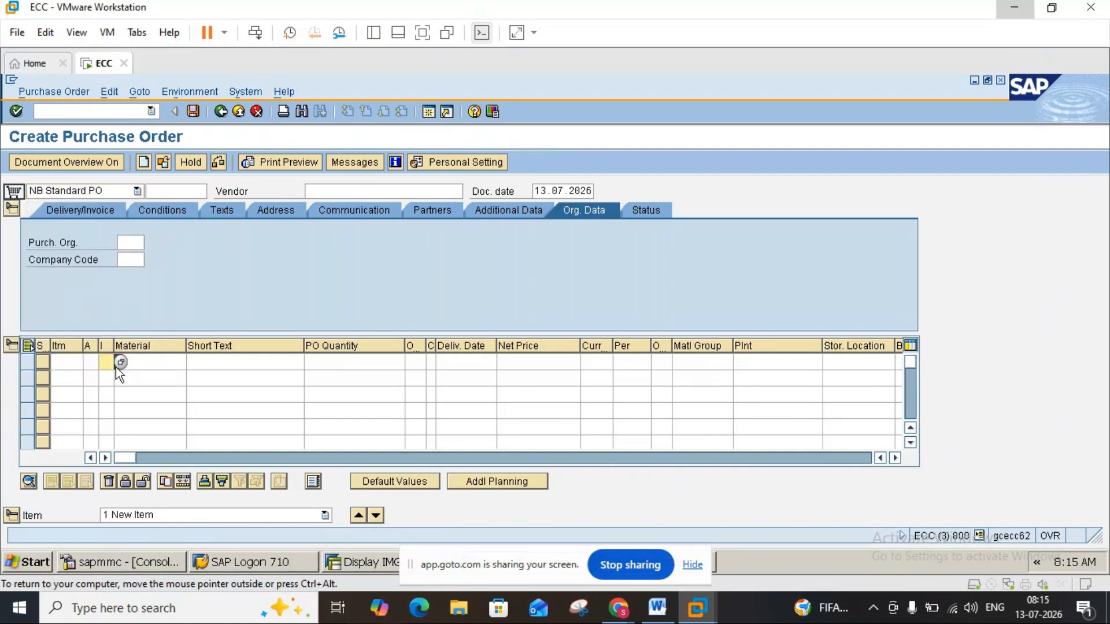
pyautogui.click(117, 365)
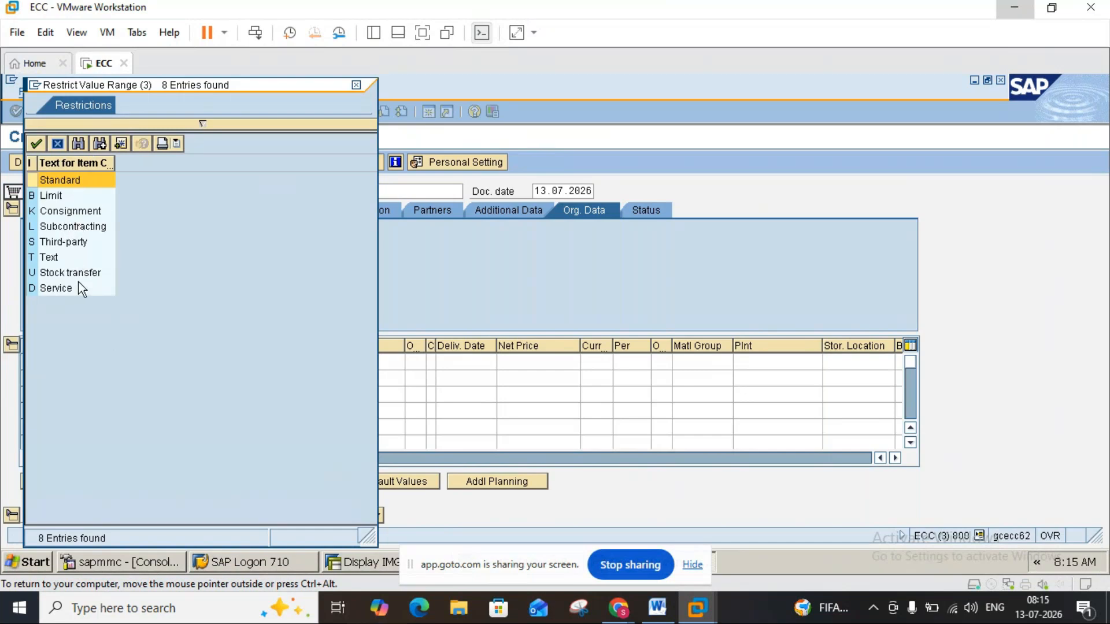
pyautogui.click(356, 88)
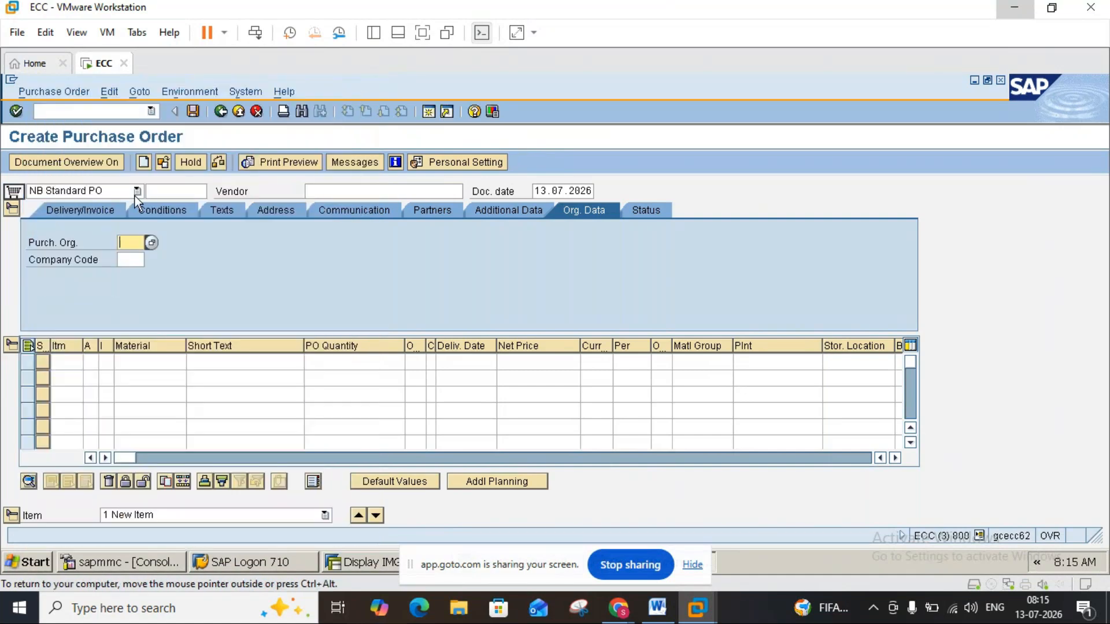
# Set the order's document type to UB Stock transport ord. and examine its allowed item categories.
pyautogui.click(135, 194)
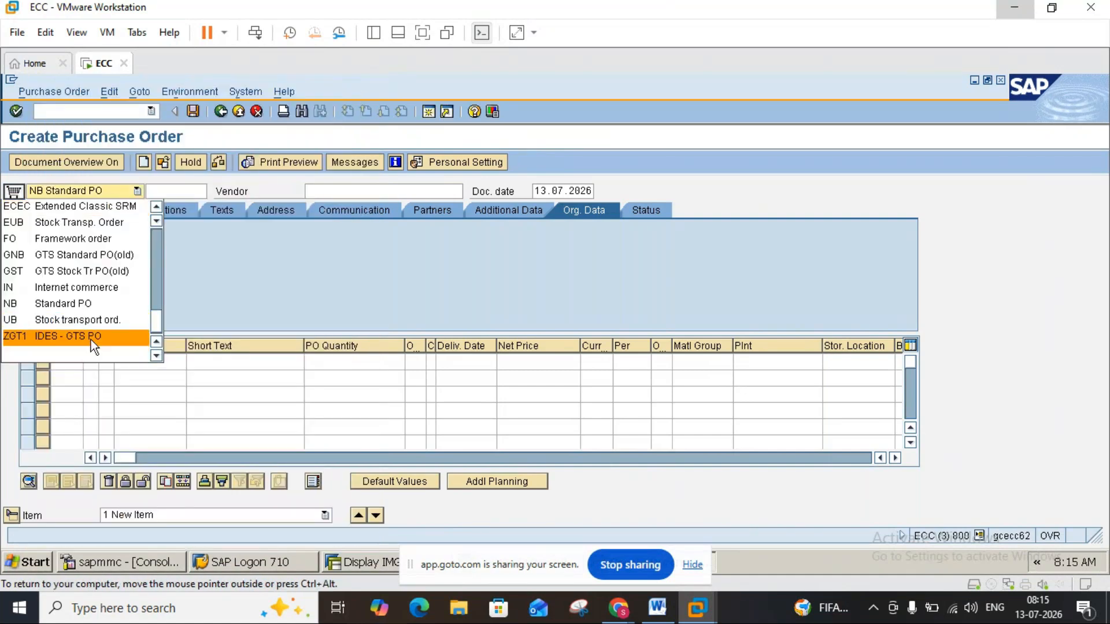
pyautogui.click(92, 325)
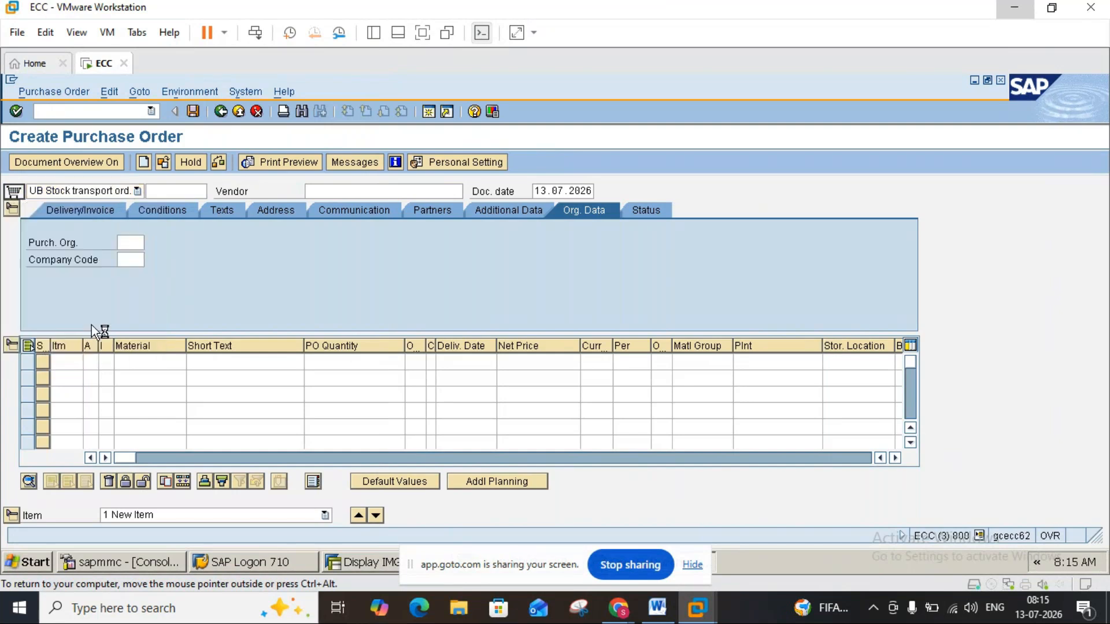
pyautogui.click(106, 362)
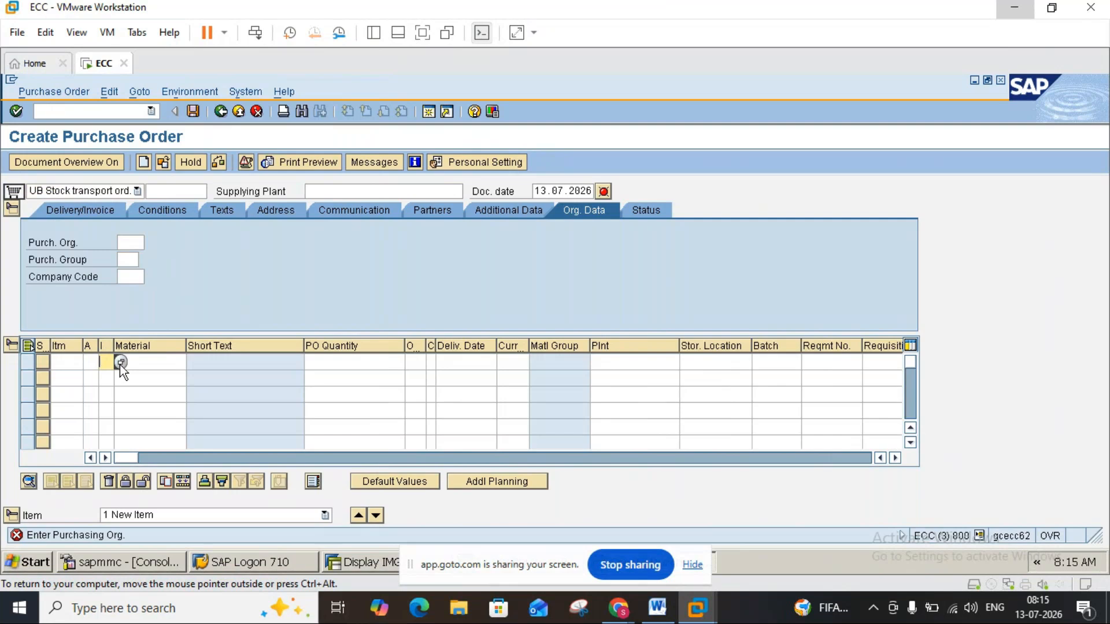
pyautogui.click(120, 363)
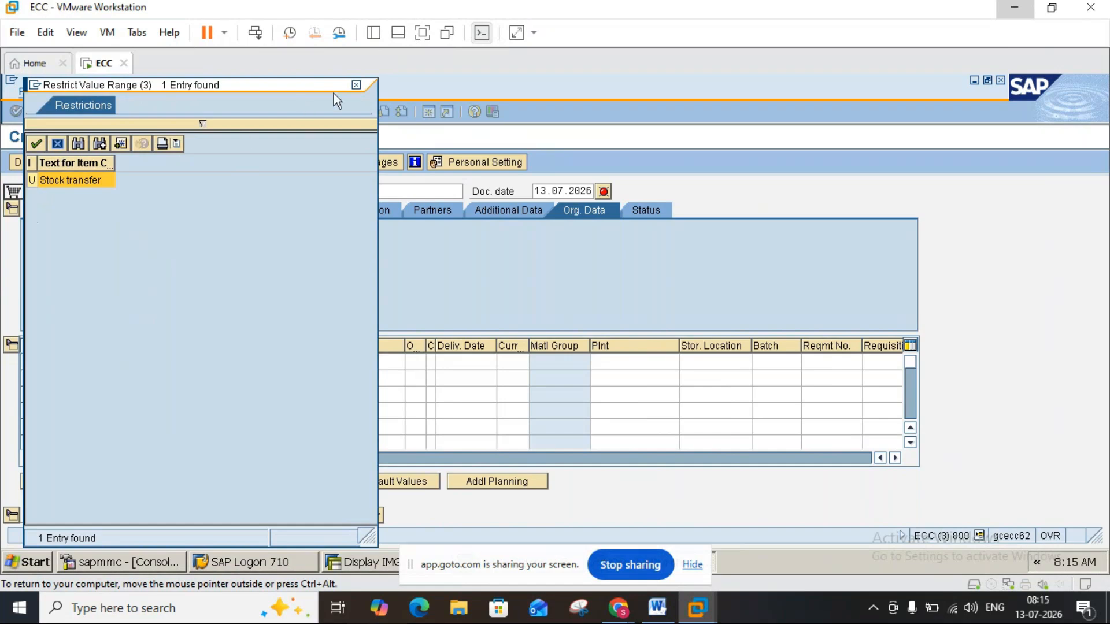
pyautogui.click(357, 85)
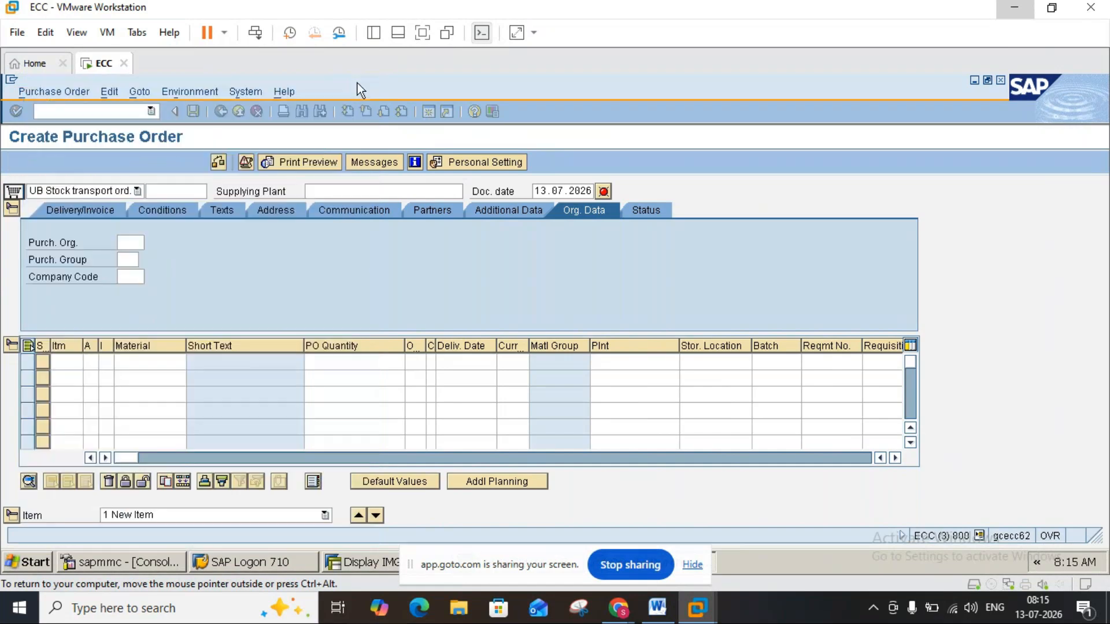
# Set the order's document type to FO Framework order and examine its allowed item categories without applying one.
pyautogui.click(135, 191)
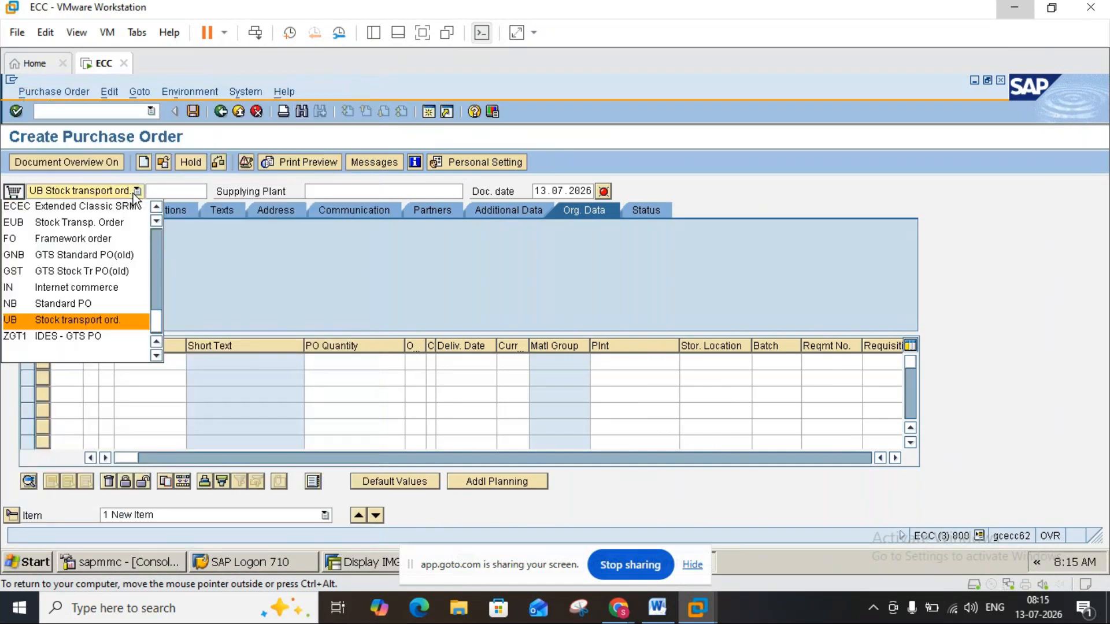
pyautogui.click(96, 238)
pyautogui.click(104, 366)
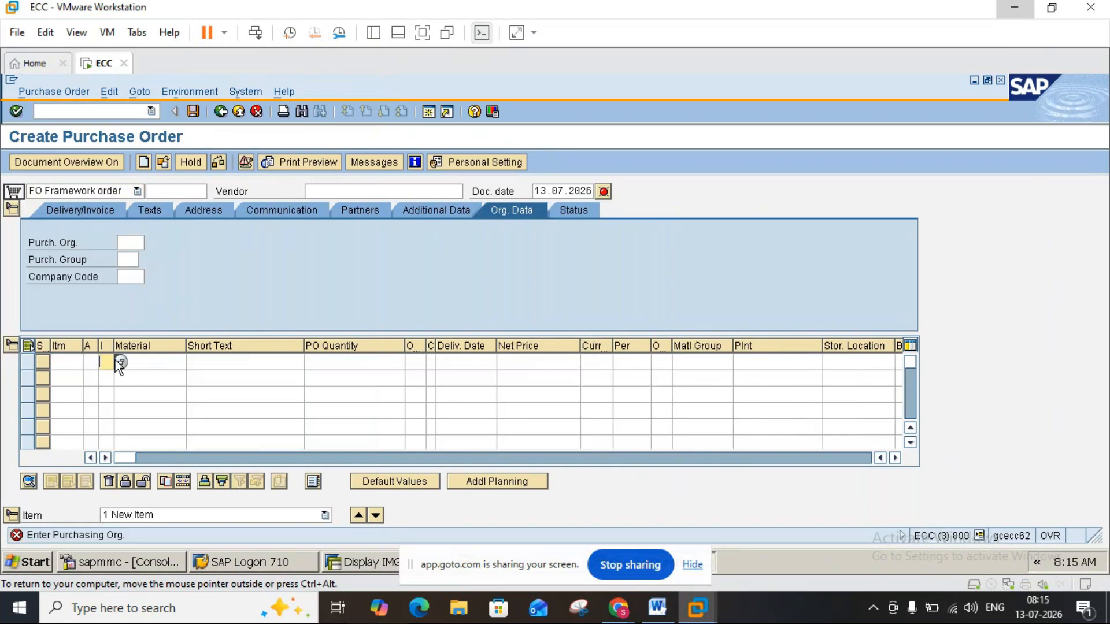
pyautogui.click(119, 361)
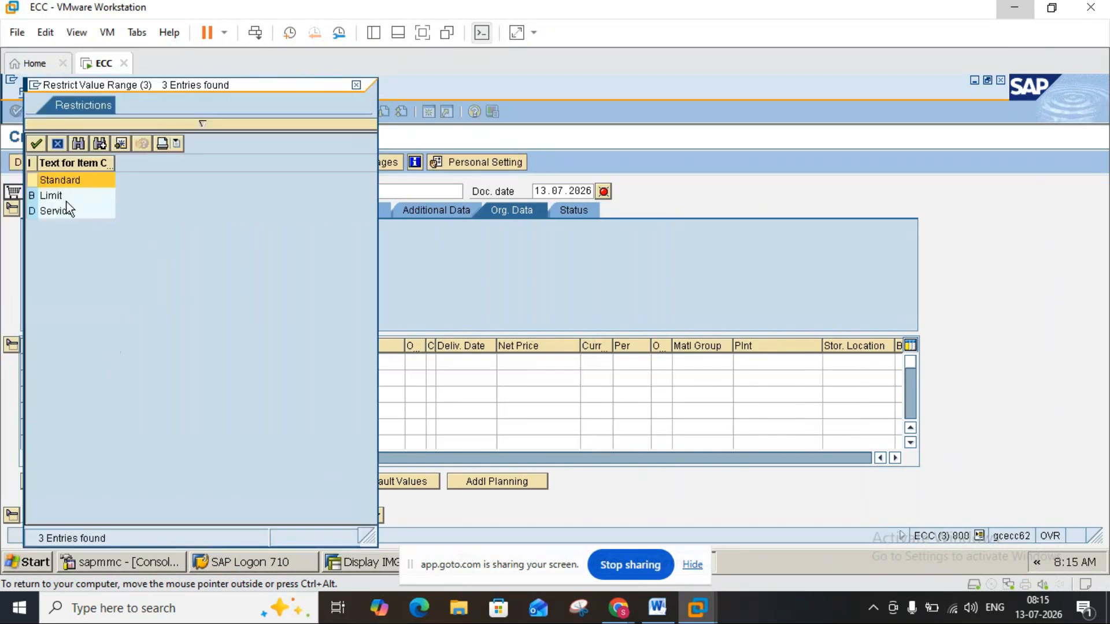
pyautogui.click(48, 211)
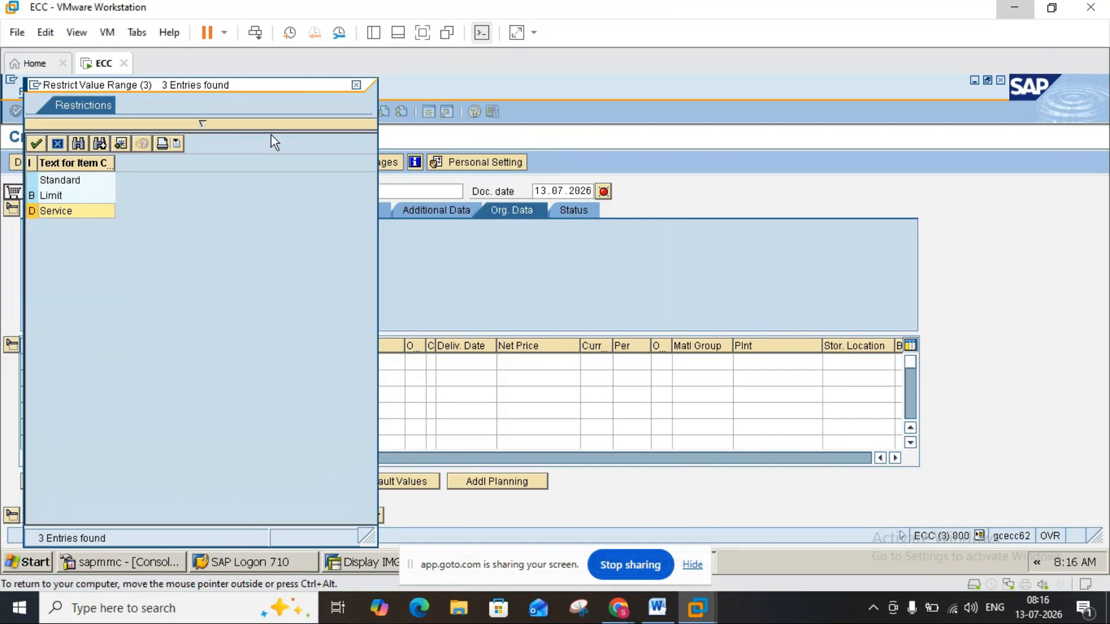
pyautogui.click(358, 85)
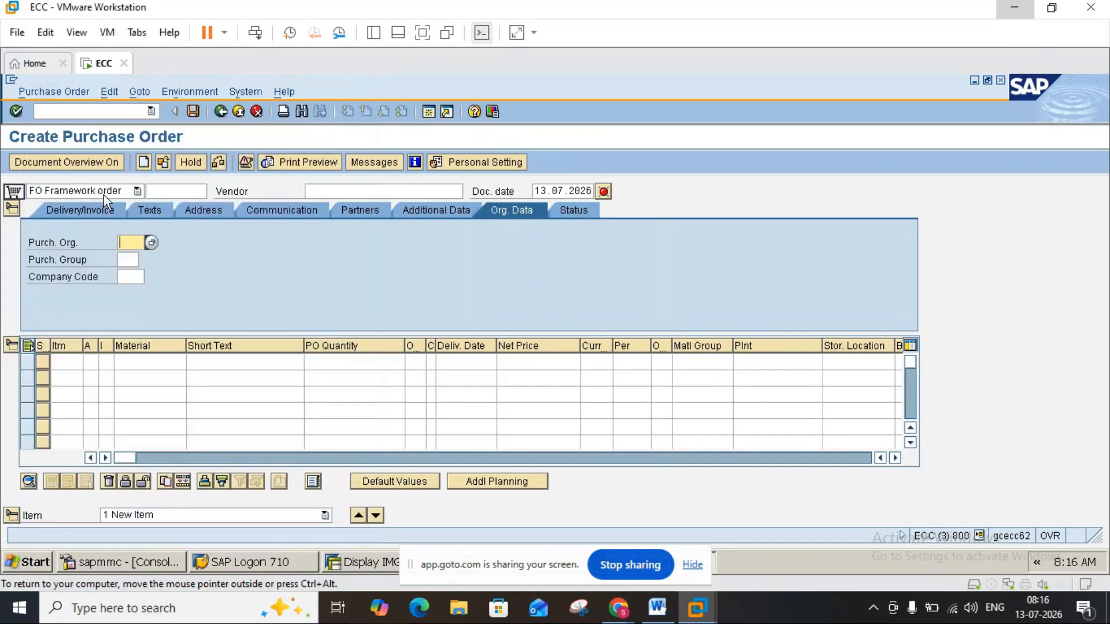
pyautogui.click(107, 358)
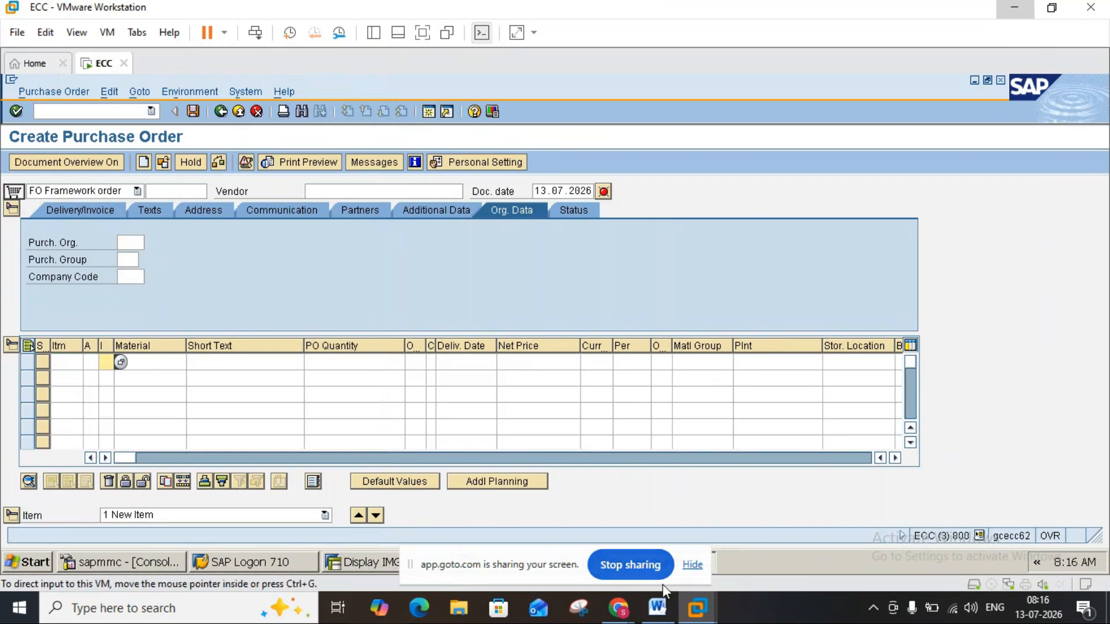
# Switch back to the Word notes, highlight "Which item categories to be allowed or not etc." and review the Purchasing Document Category list.
pyautogui.click(657, 607)
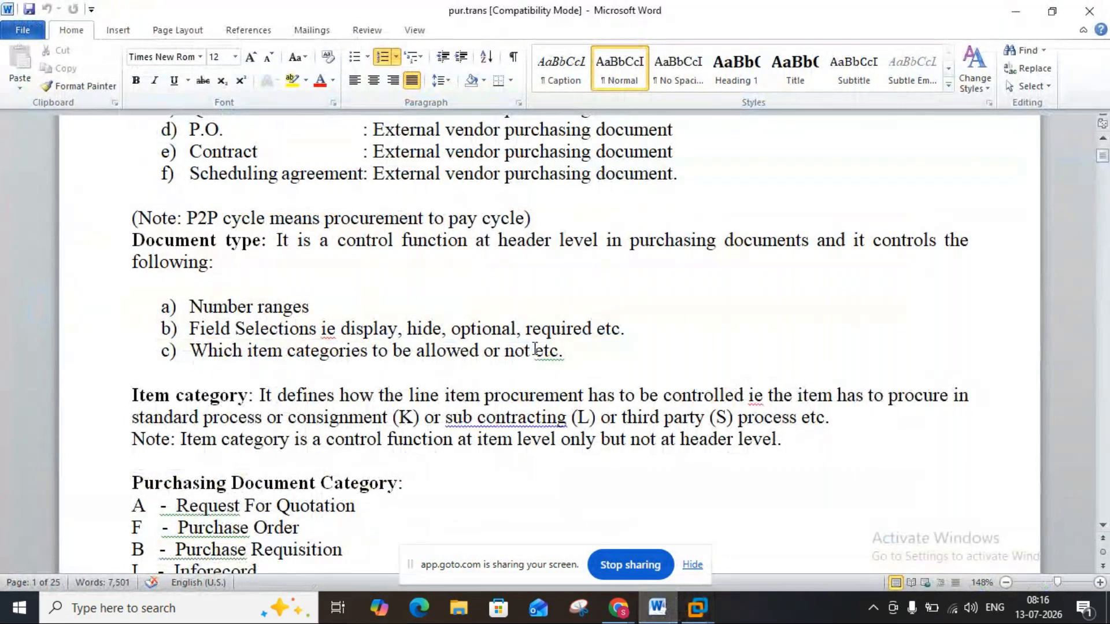
pyautogui.click(573, 344)
pyautogui.moveTo(574, 344); pyautogui.dragTo(218, 362)
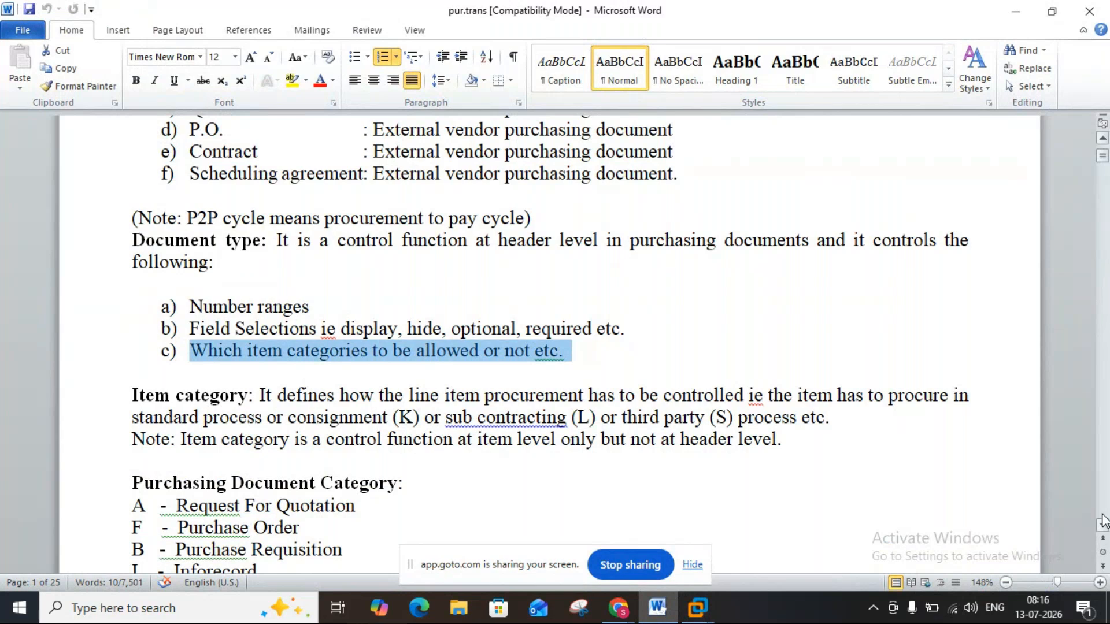
pyautogui.scroll(-3, 1103, 525)
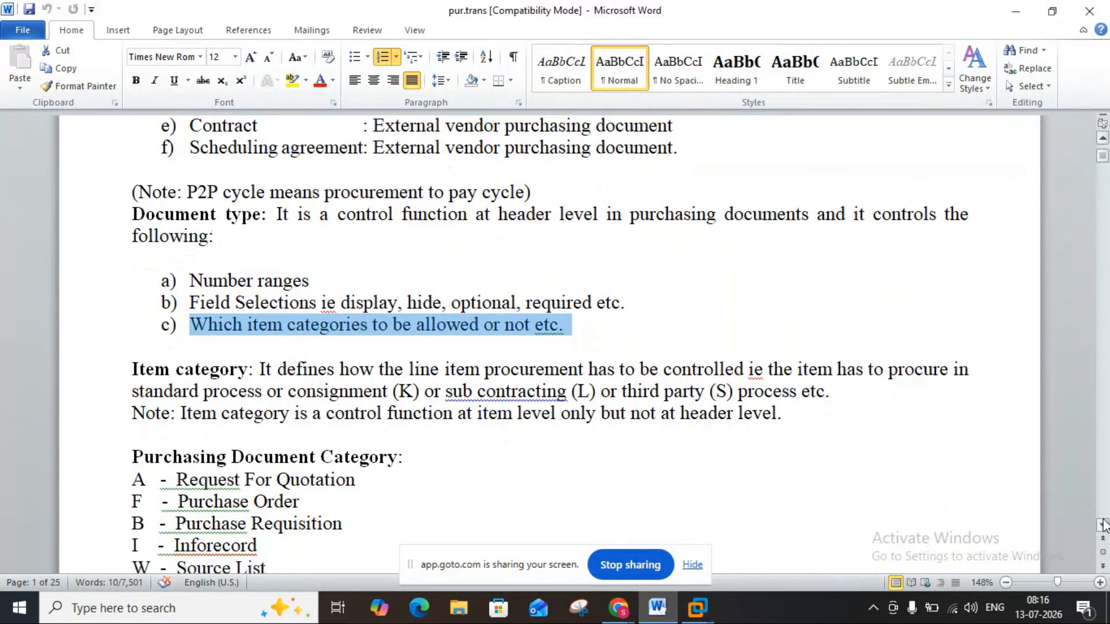
pyautogui.scroll(-2, 1102, 525)
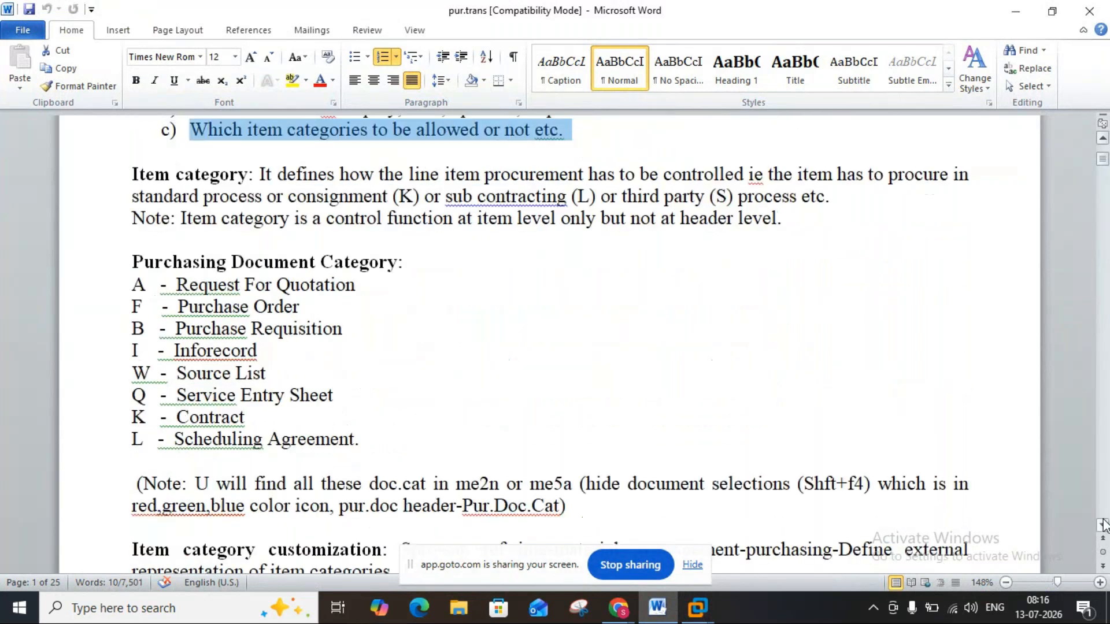
pyautogui.click(1103, 522)
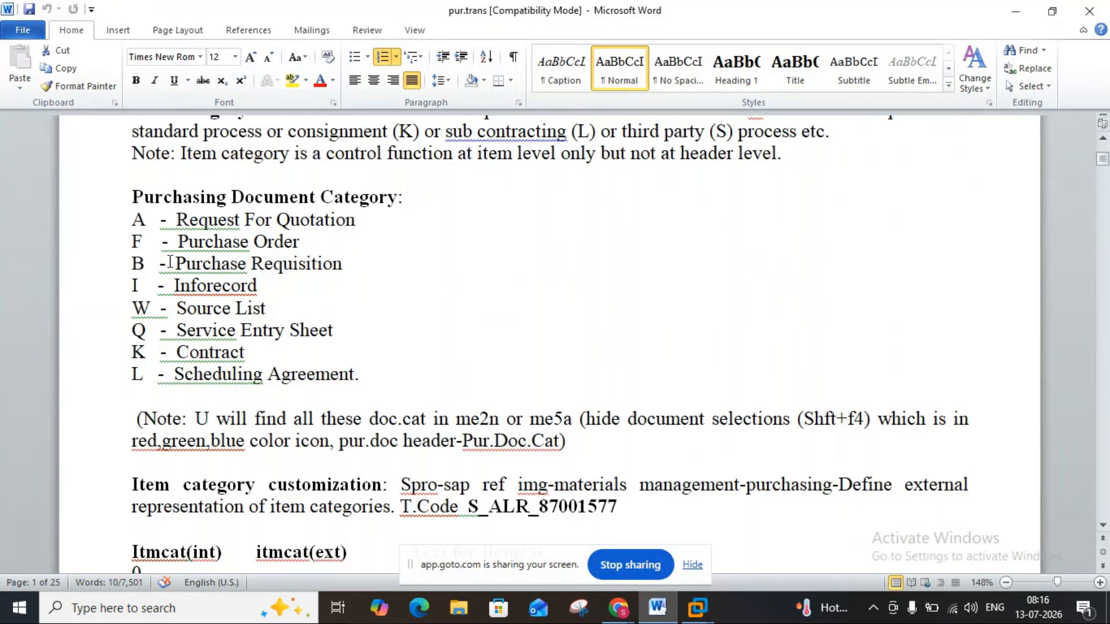
# Highlight the F code in the Purchasing Document Category list and review the notes down to "Creation of Purchase Requisition".
pyautogui.moveTo(144, 242); pyautogui.dragTo(130, 240)
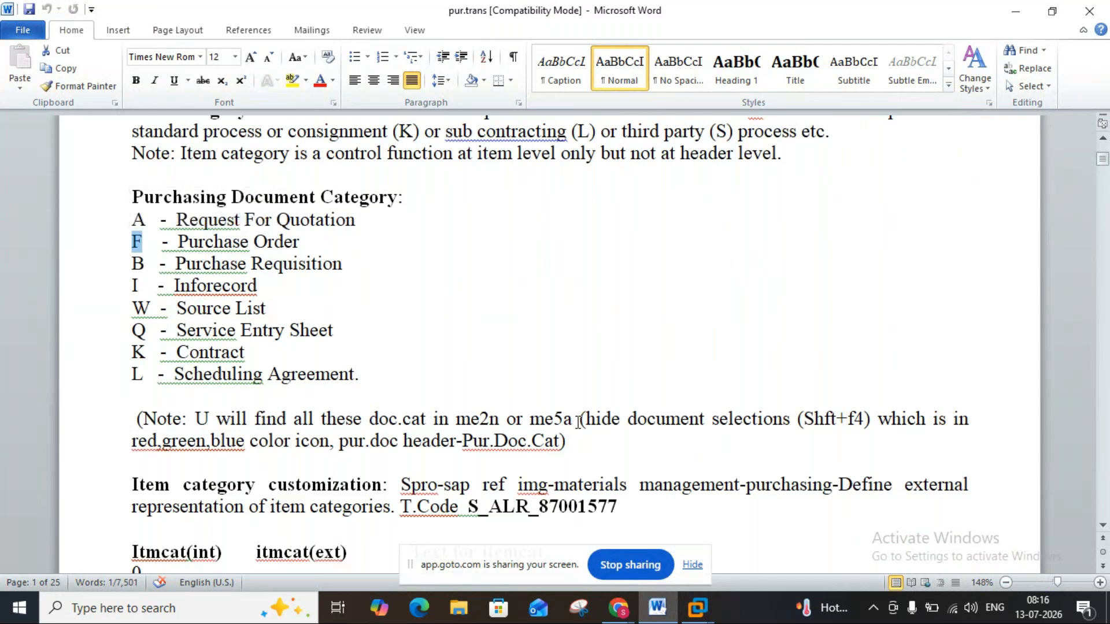
pyautogui.click(1103, 431)
pyautogui.click(1103, 431)
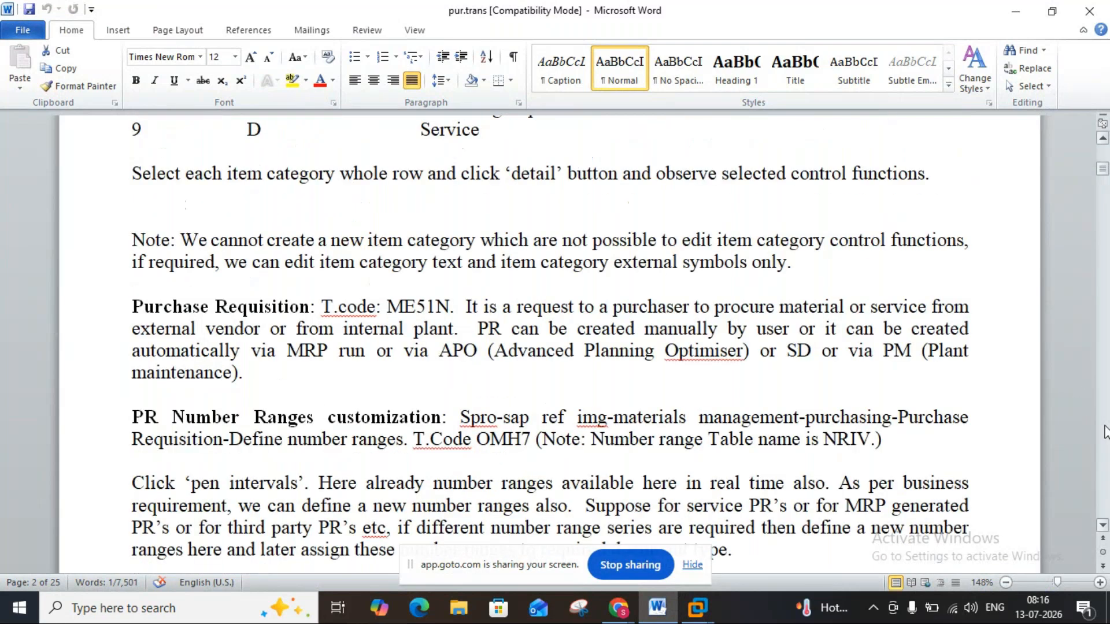
pyautogui.click(1103, 430)
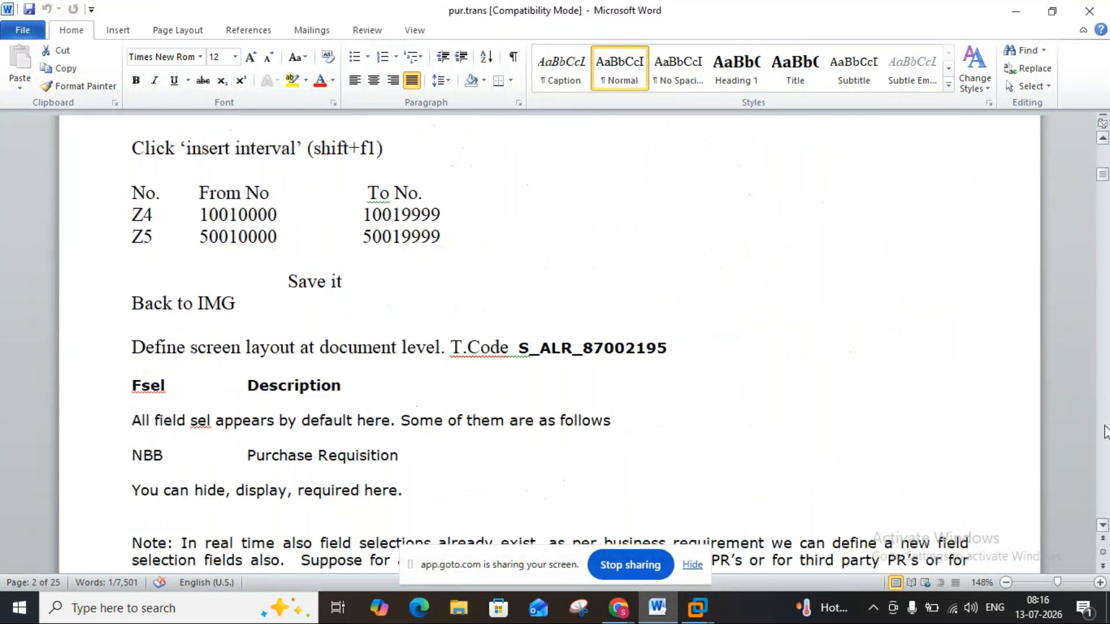
pyautogui.click(1100, 526)
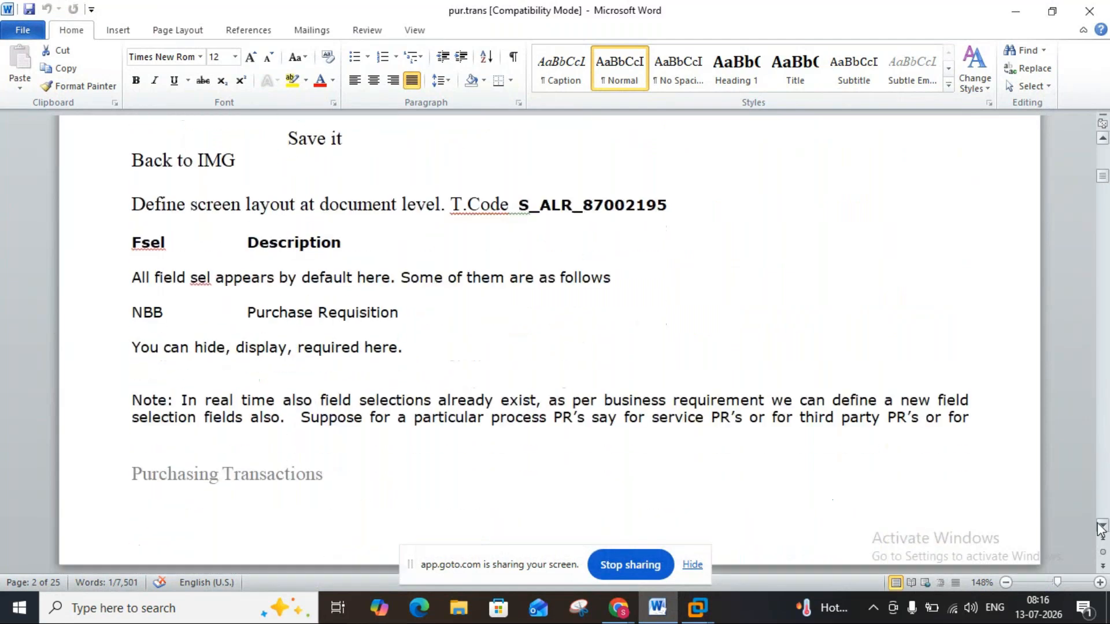
pyautogui.click(1101, 527)
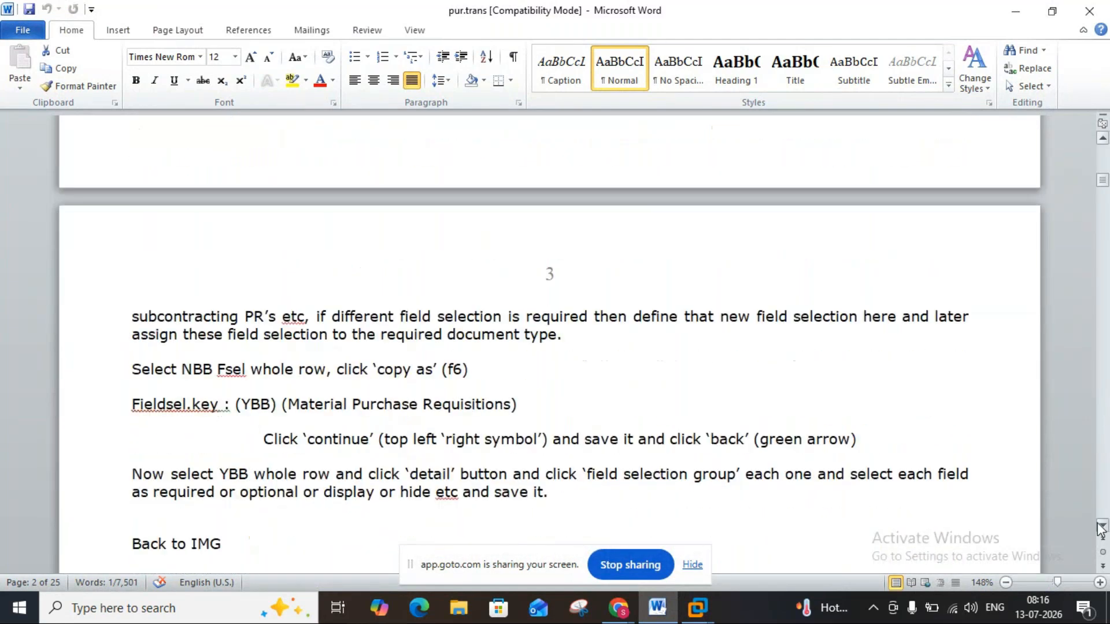
pyautogui.click(1101, 527)
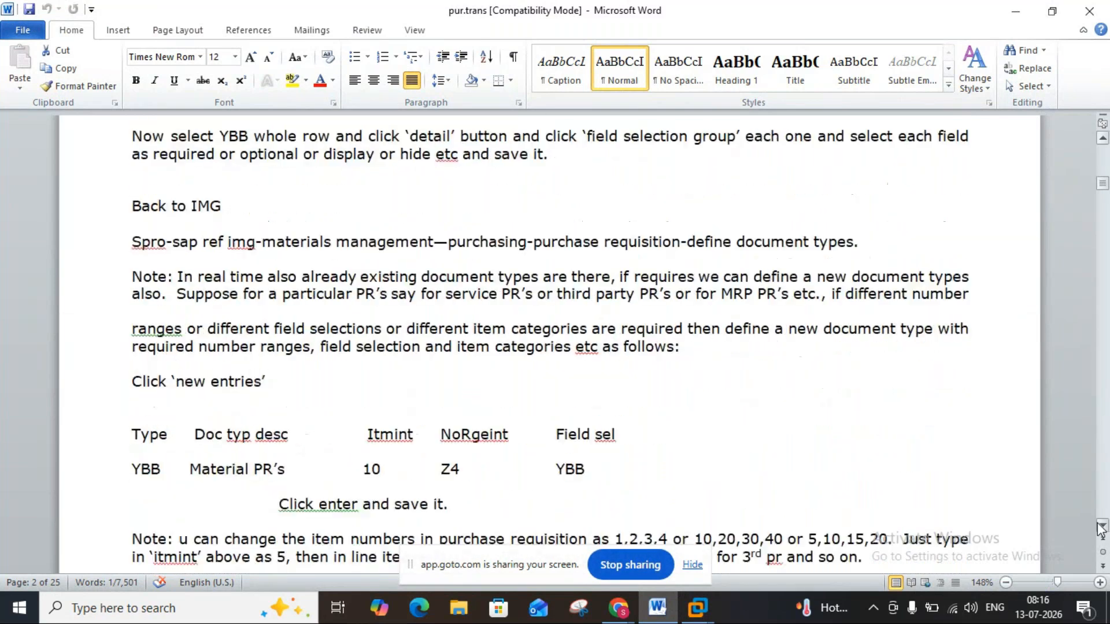
pyautogui.click(1101, 526)
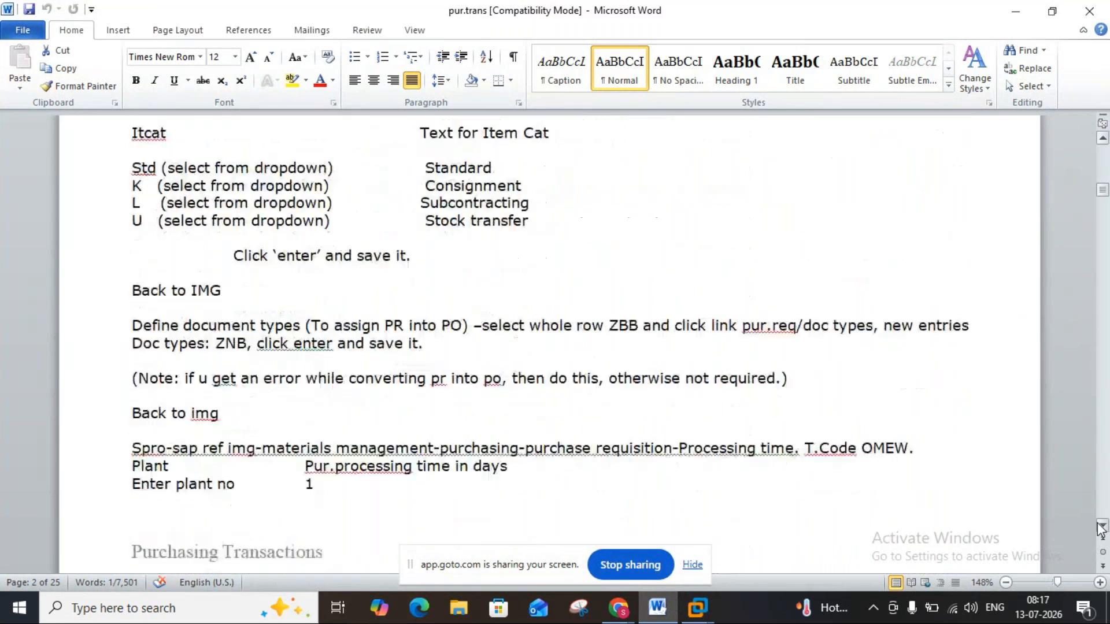
pyautogui.click(1101, 526)
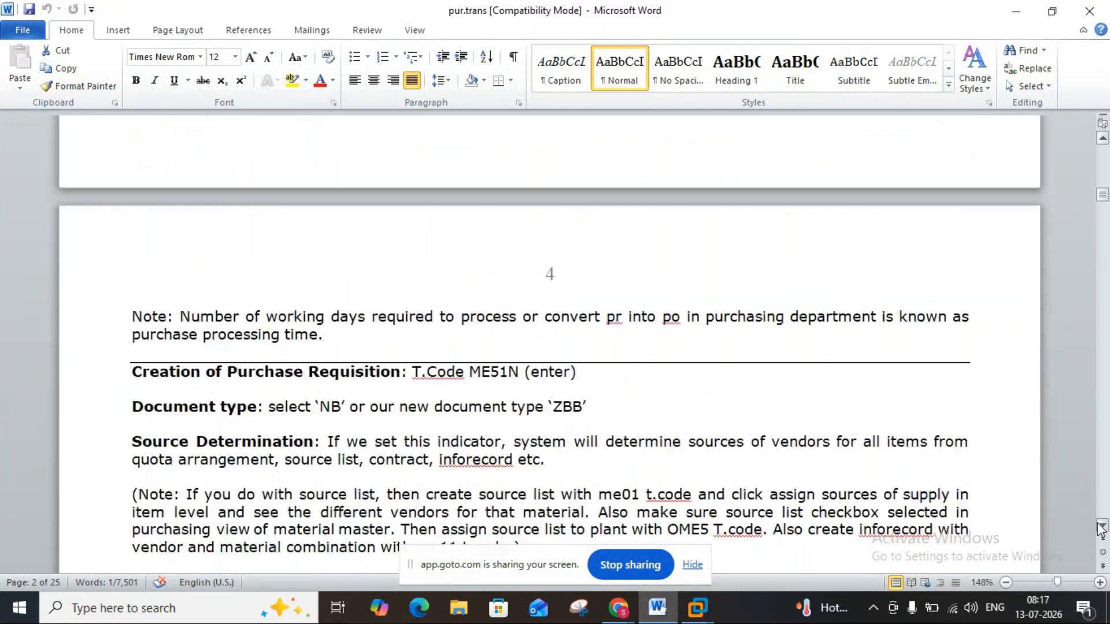
pyautogui.click(1101, 526)
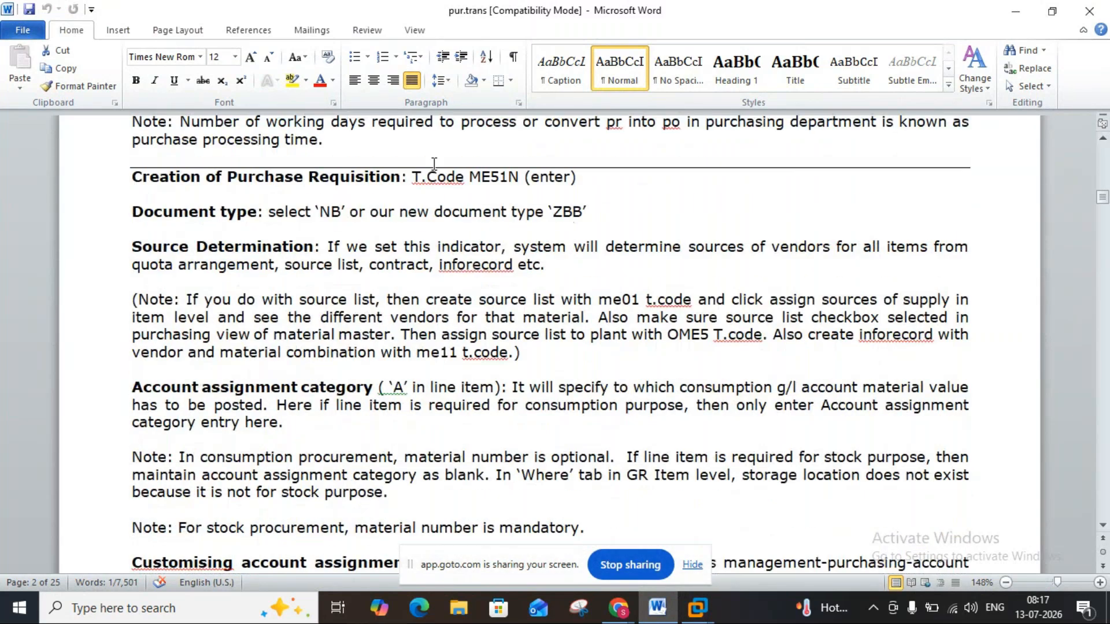
# Switch to SAP, exit the framework purchase order without saving and close that session.
pyautogui.moveTo(697, 607)
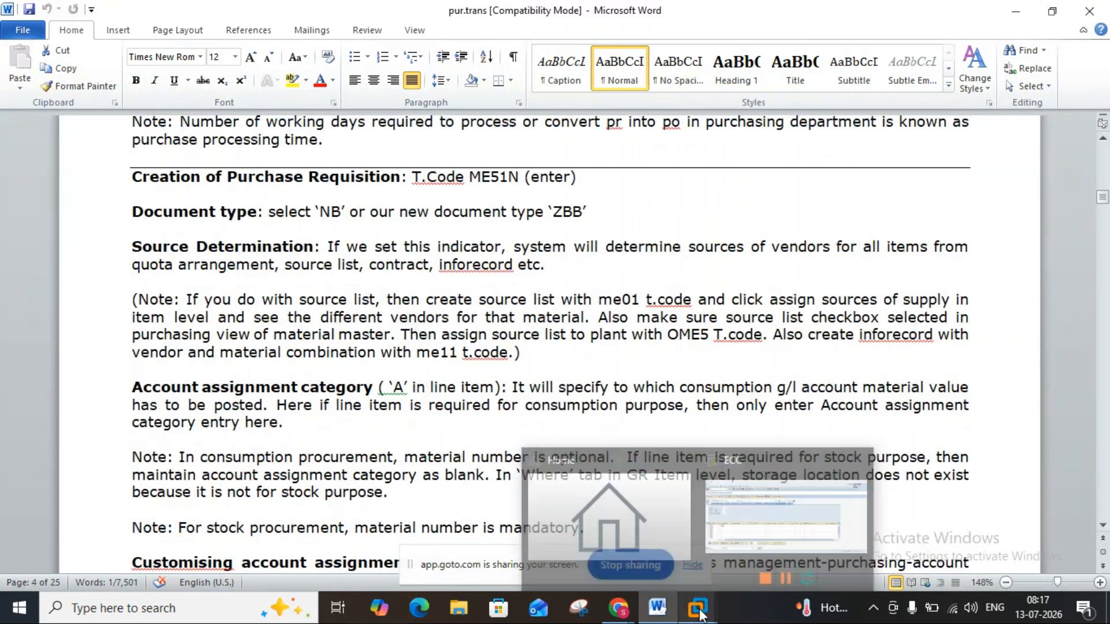
pyautogui.click(761, 500)
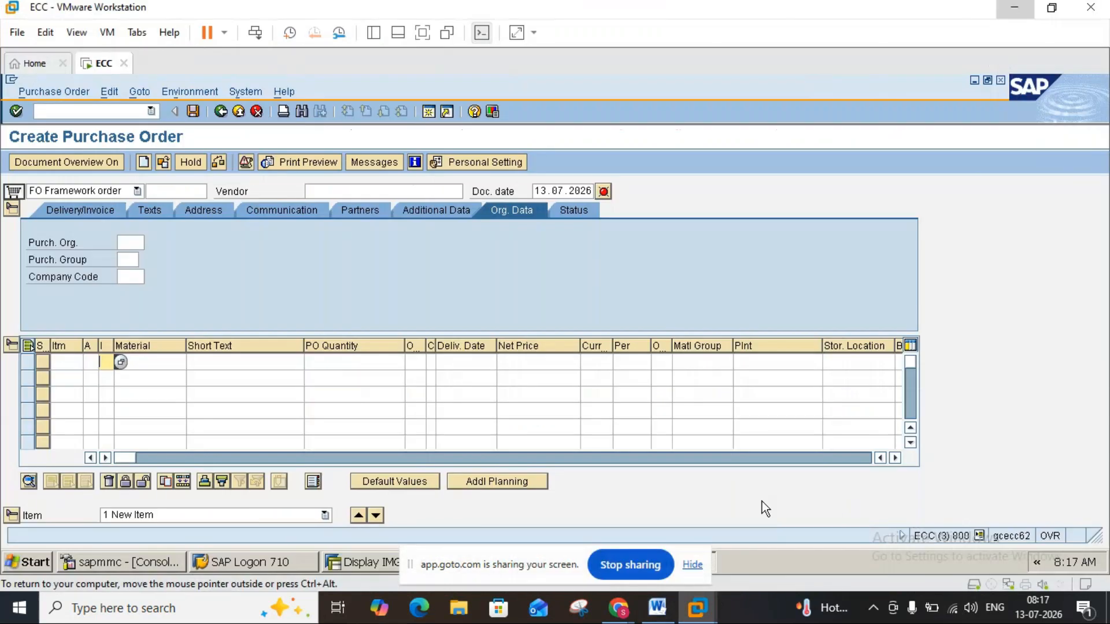
pyautogui.click(236, 117)
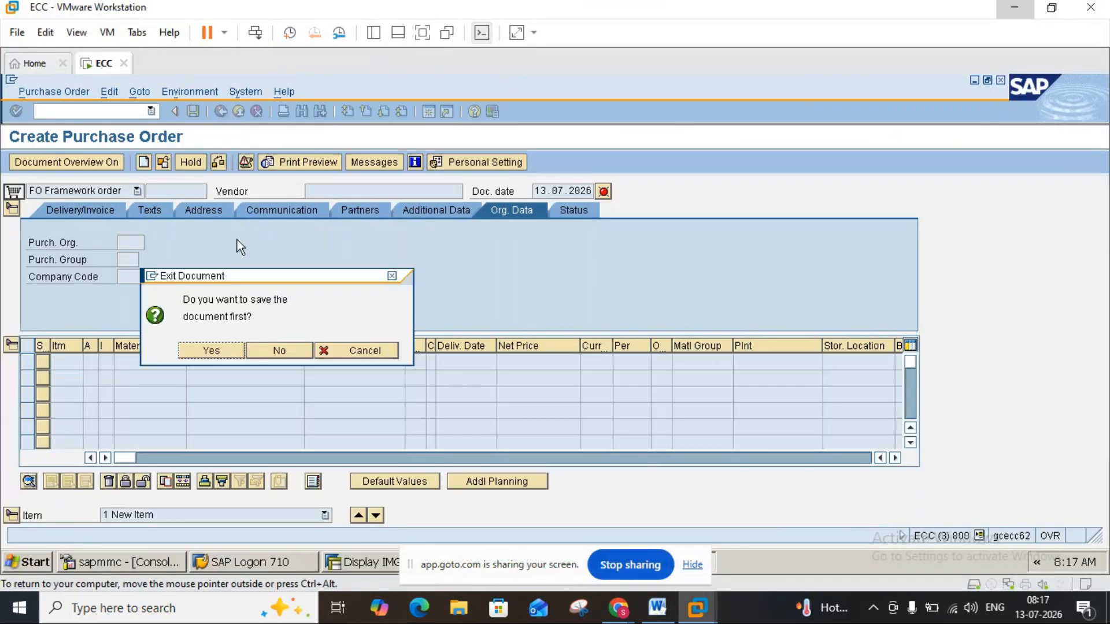
pyautogui.click(294, 351)
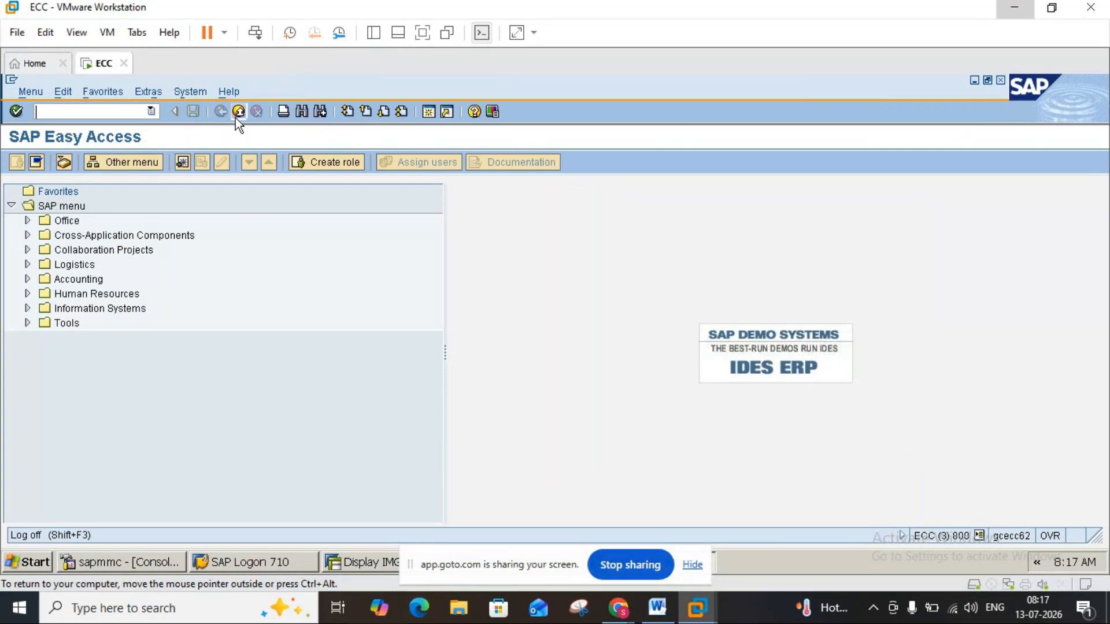
pyautogui.click(237, 113)
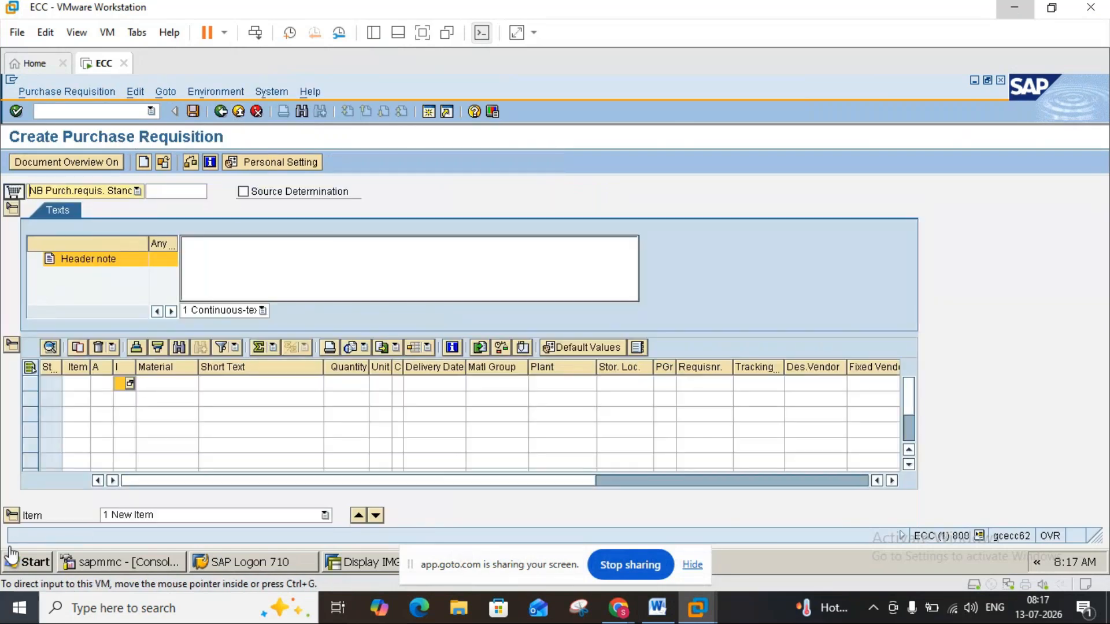
# Check the requisition's document type in the Word notes and select NB Purch.requis. Stand. for the purchase requisition in SAP.
pyautogui.click(656, 608)
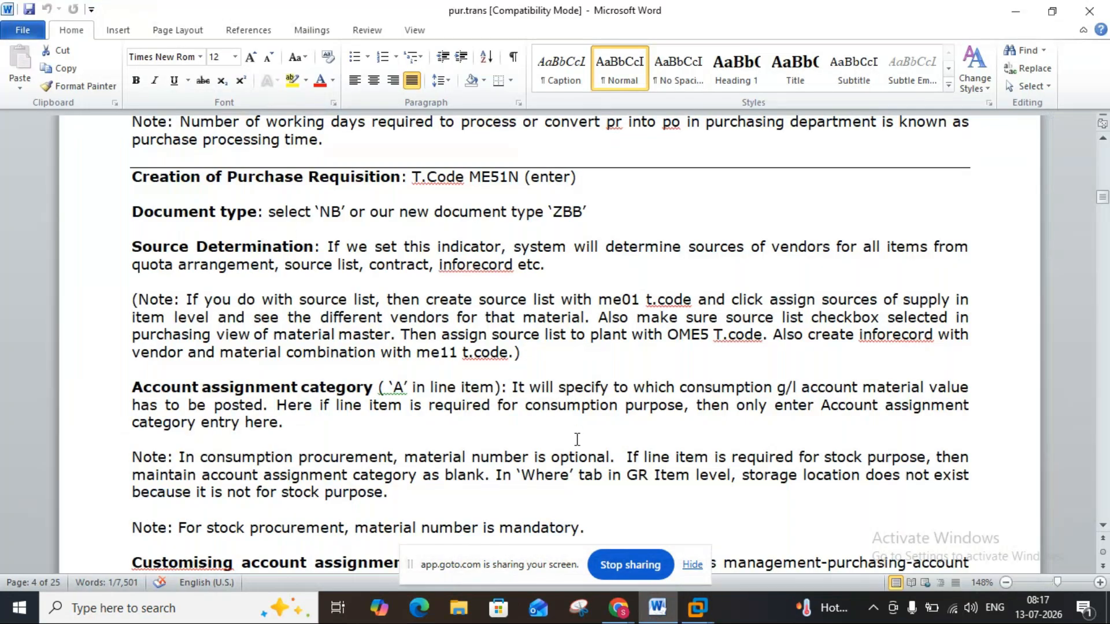
pyautogui.moveTo(697, 608)
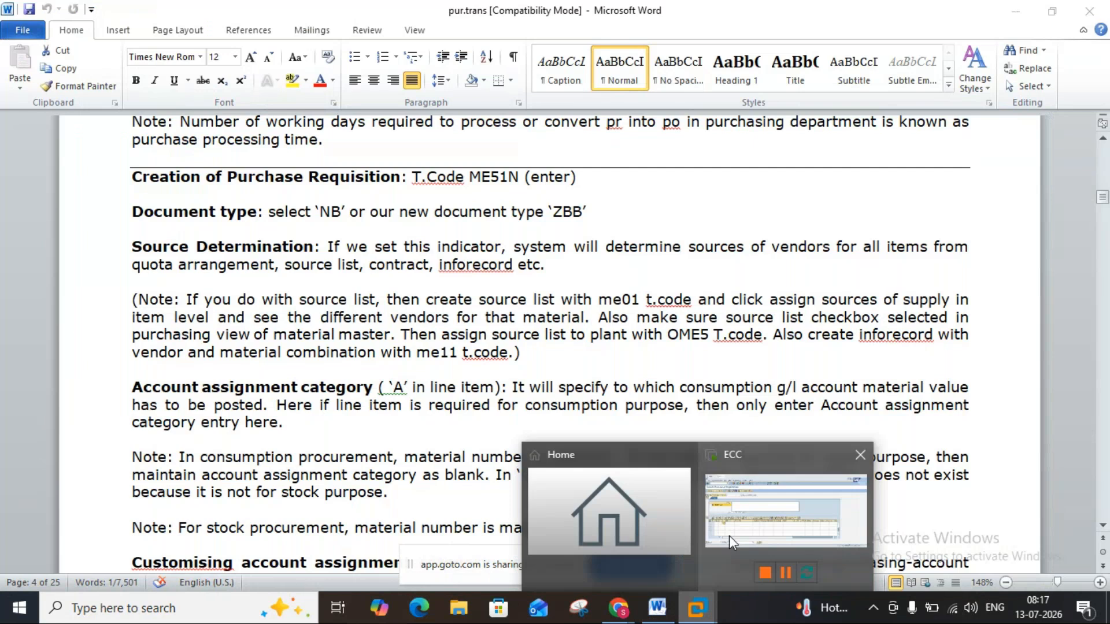
pyautogui.click(729, 535)
pyautogui.click(123, 197)
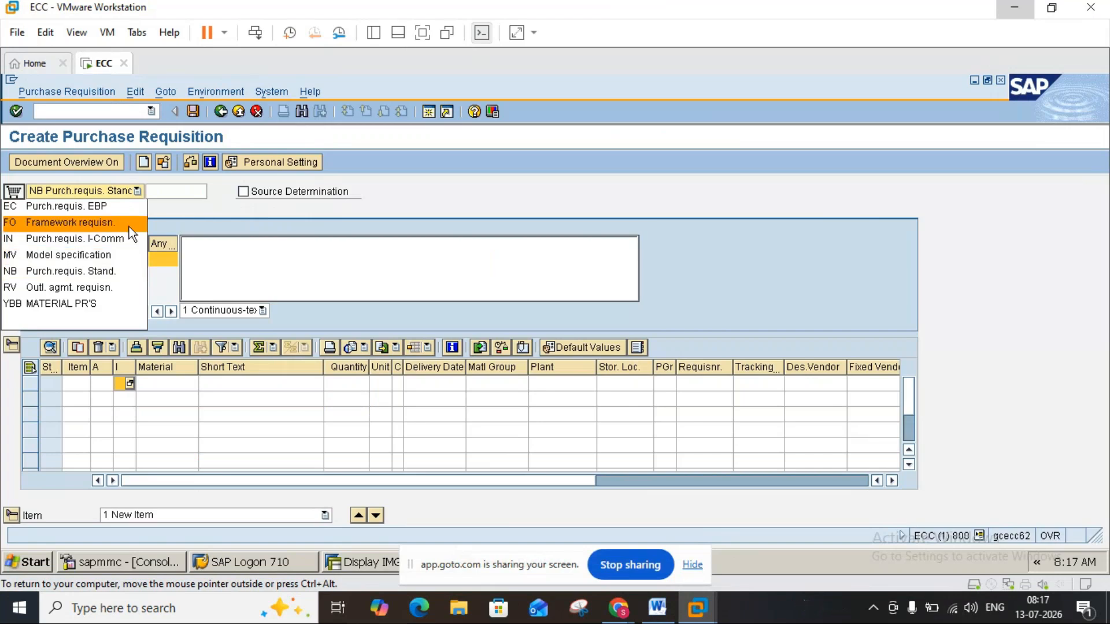
pyautogui.click(89, 270)
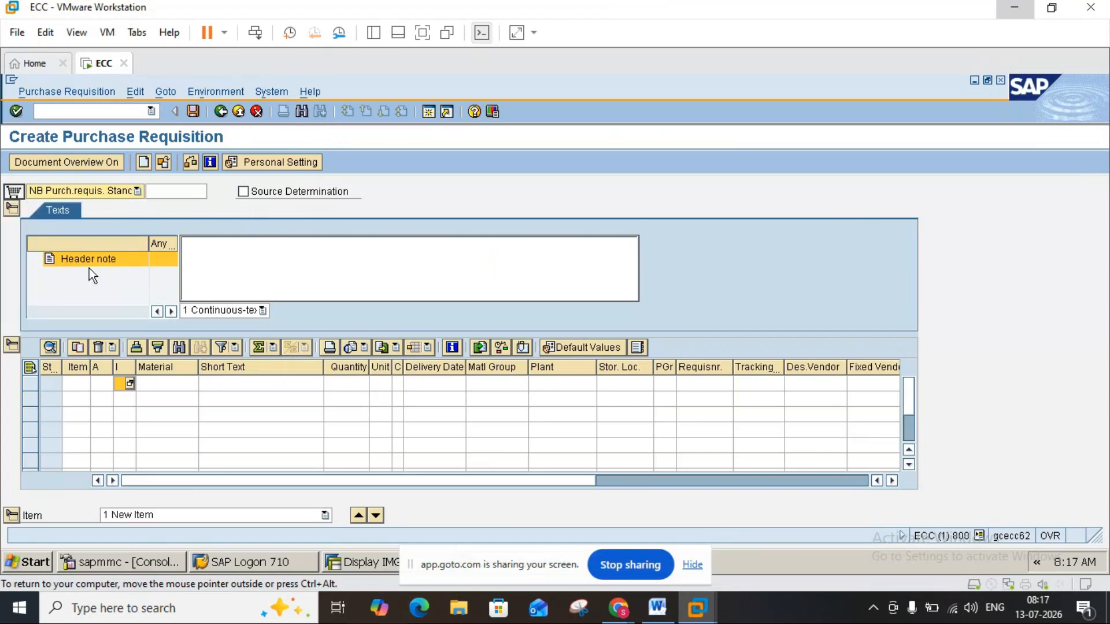
# Consult the Source Determination note in Word and turn on Source Determination for the purchase requisition in SAP.
pyautogui.click(658, 607)
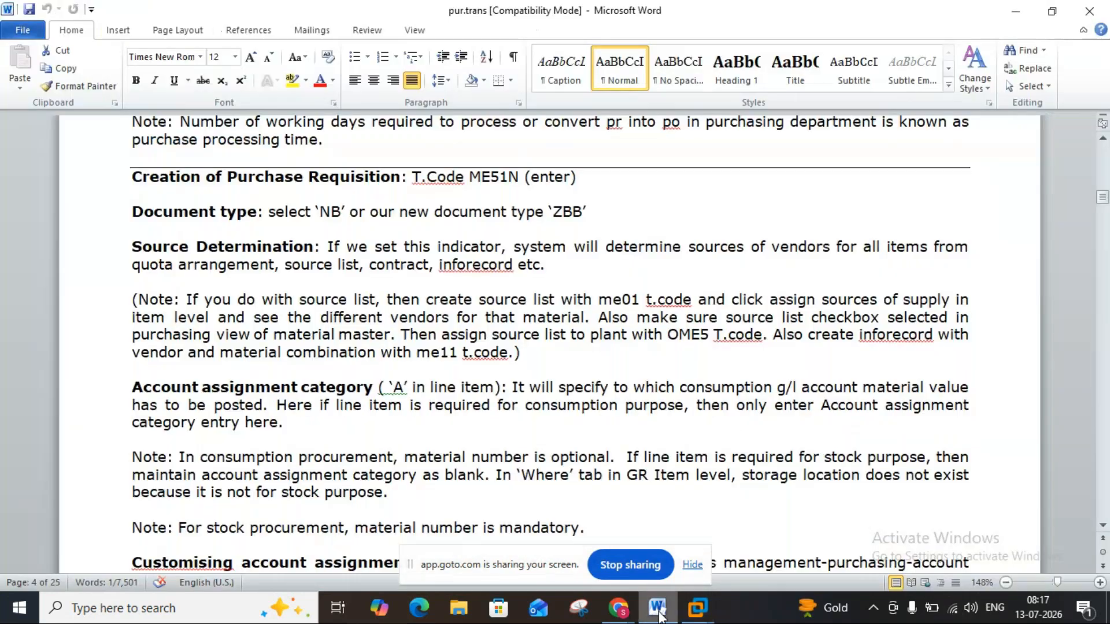
pyautogui.click(1016, 11)
pyautogui.click(240, 192)
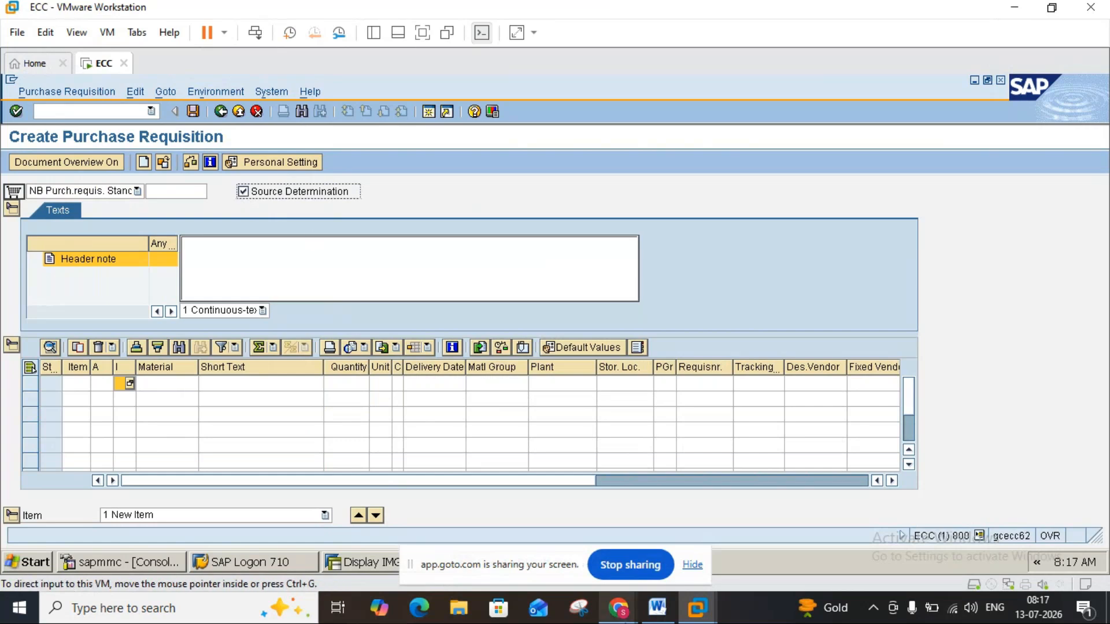
# Check the source list note in Word and start transaction ME01 in a new SAP session.
pyautogui.click(657, 608)
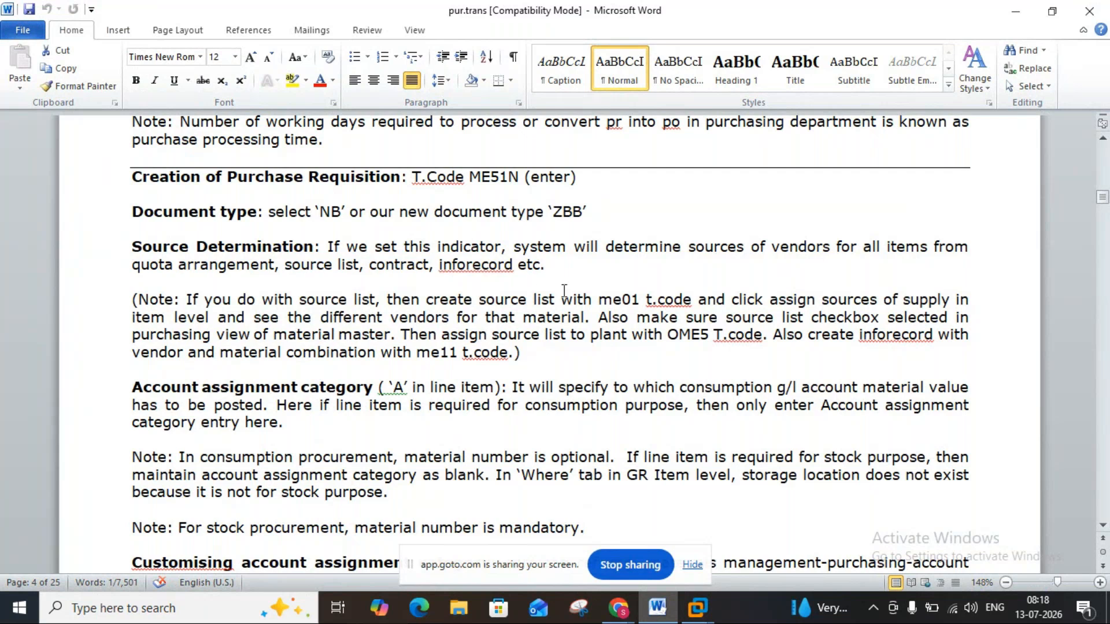
pyautogui.moveTo(697, 608)
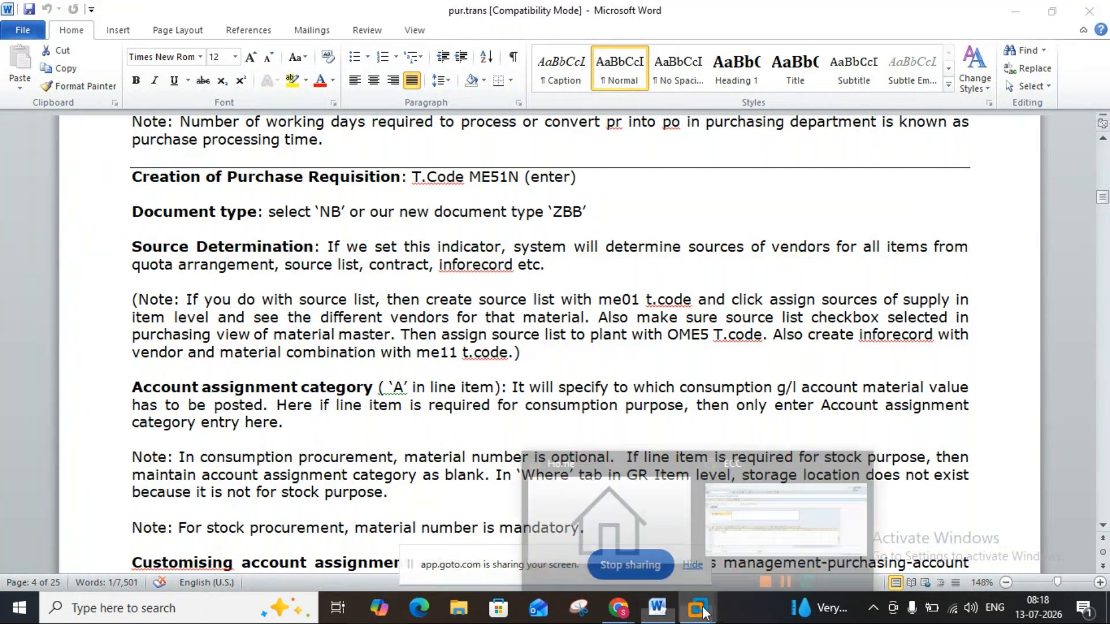
pyautogui.click(736, 544)
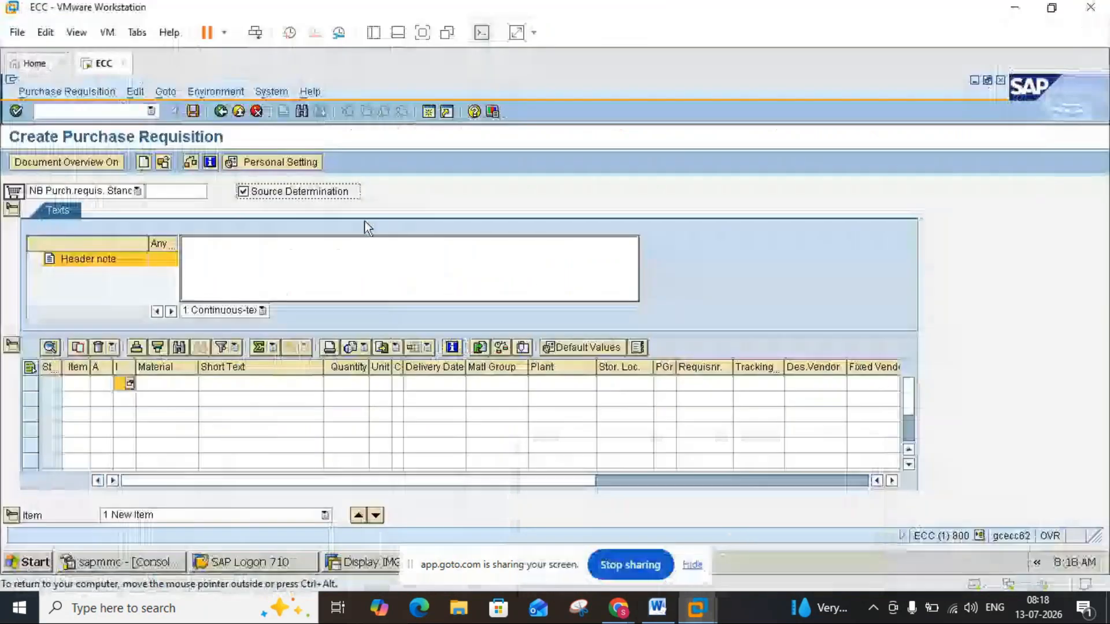
pyautogui.click(427, 111)
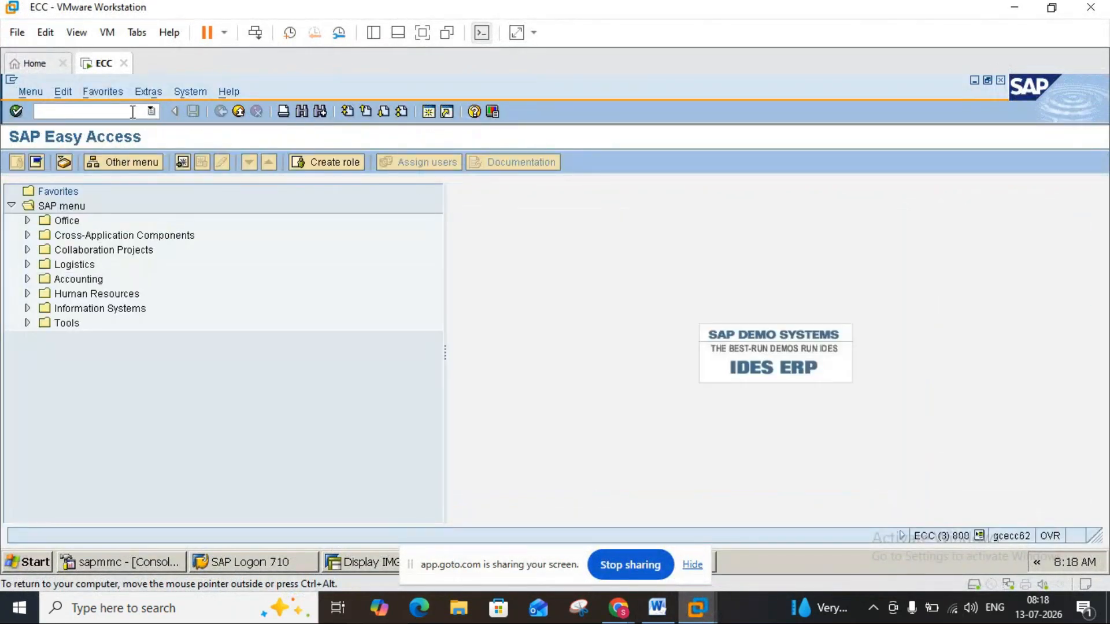
pyautogui.write('ME01')
pyautogui.press('Return')
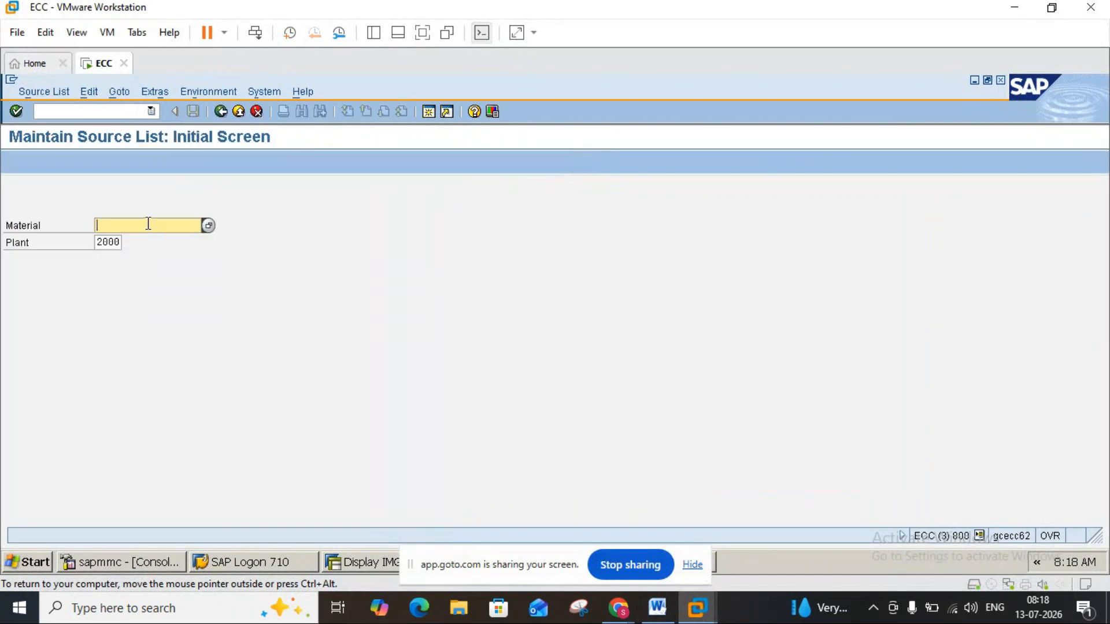
# Look up the materials of plant 3000 with Plant Material by Description and choose zinc material 1448 for the source list.
pyautogui.click(208, 226)
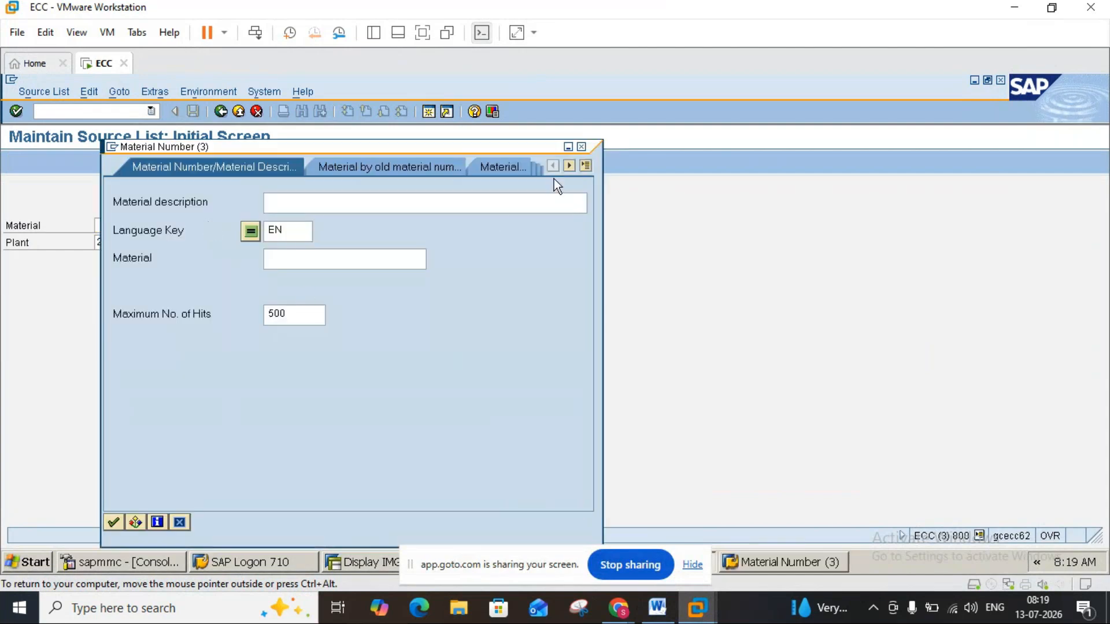
pyautogui.click(585, 167)
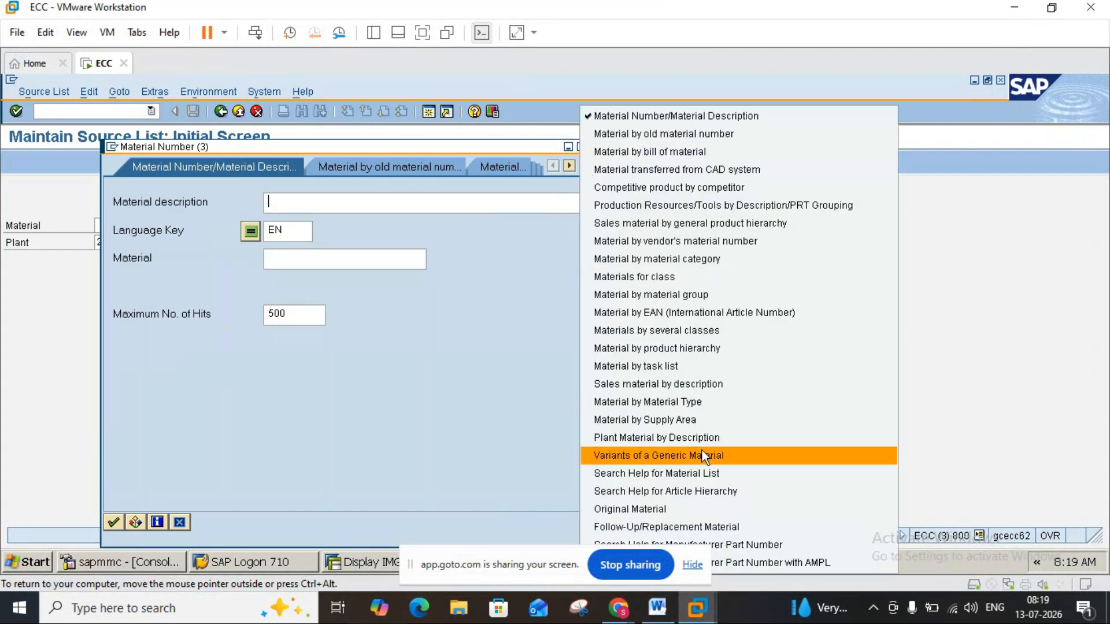
pyautogui.click(689, 437)
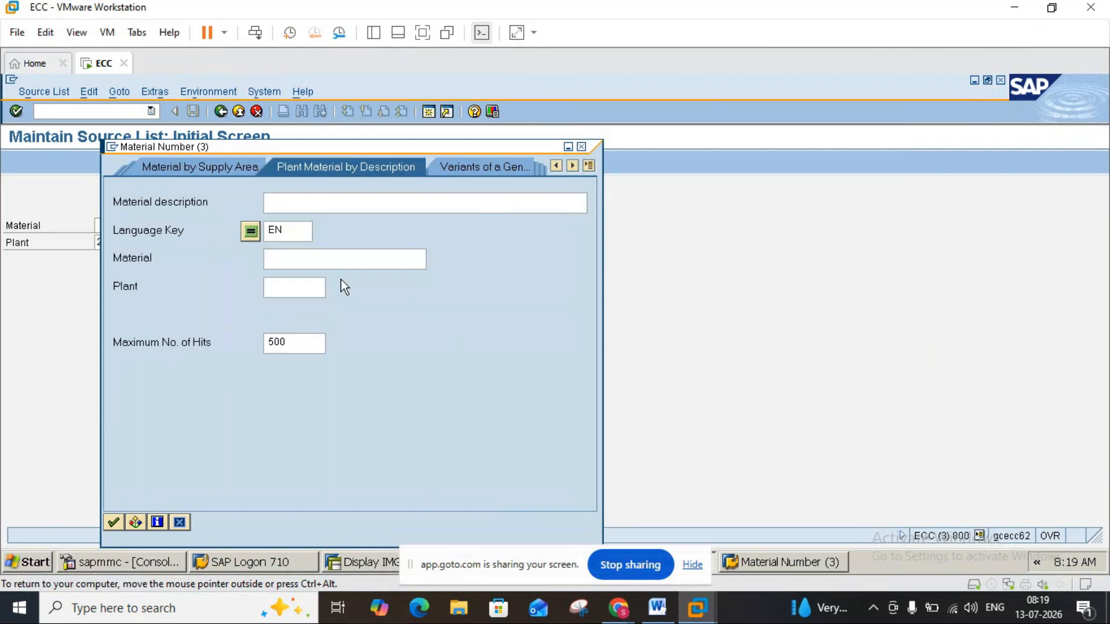
pyautogui.click(288, 289)
pyautogui.write('3000')
pyautogui.press('Return')
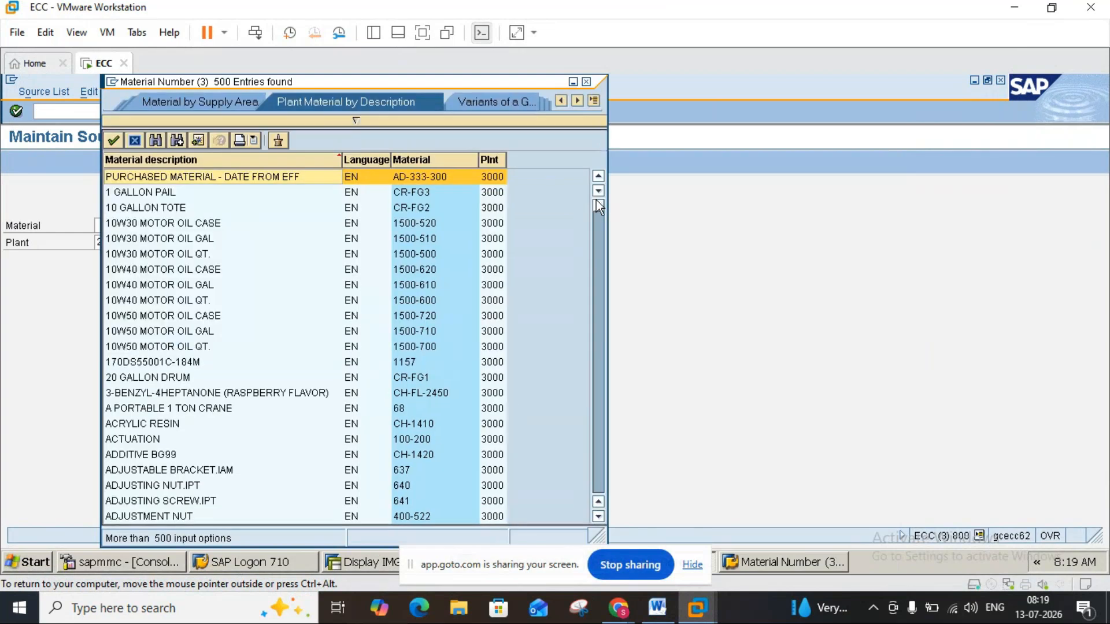
pyautogui.moveTo(615, 481); pyautogui.dragTo(615, 491)
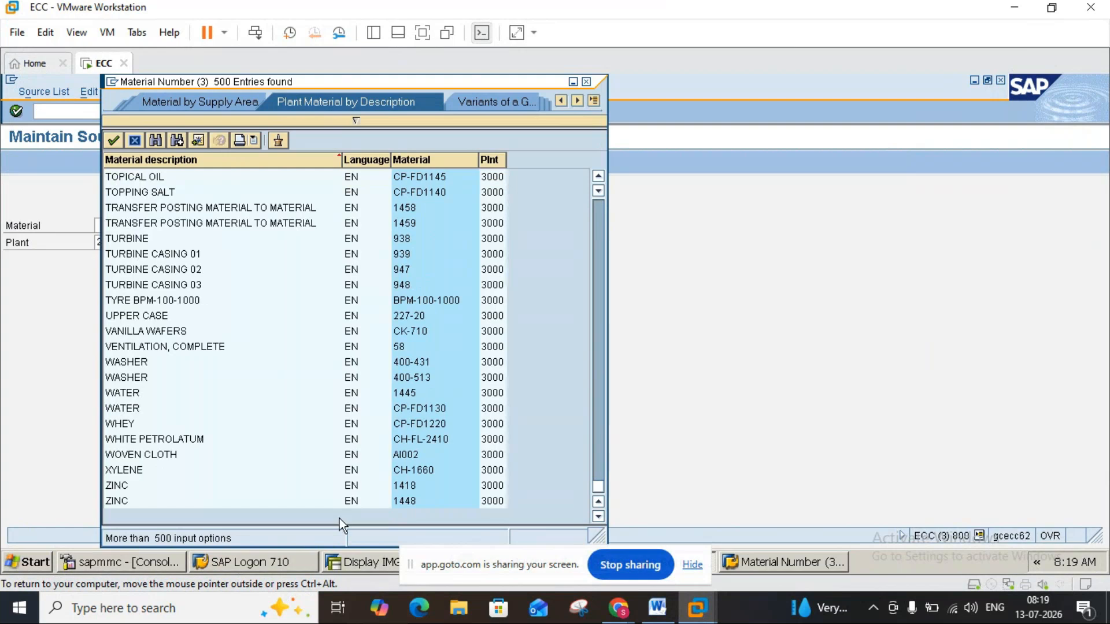
pyautogui.doubleClick(117, 501)
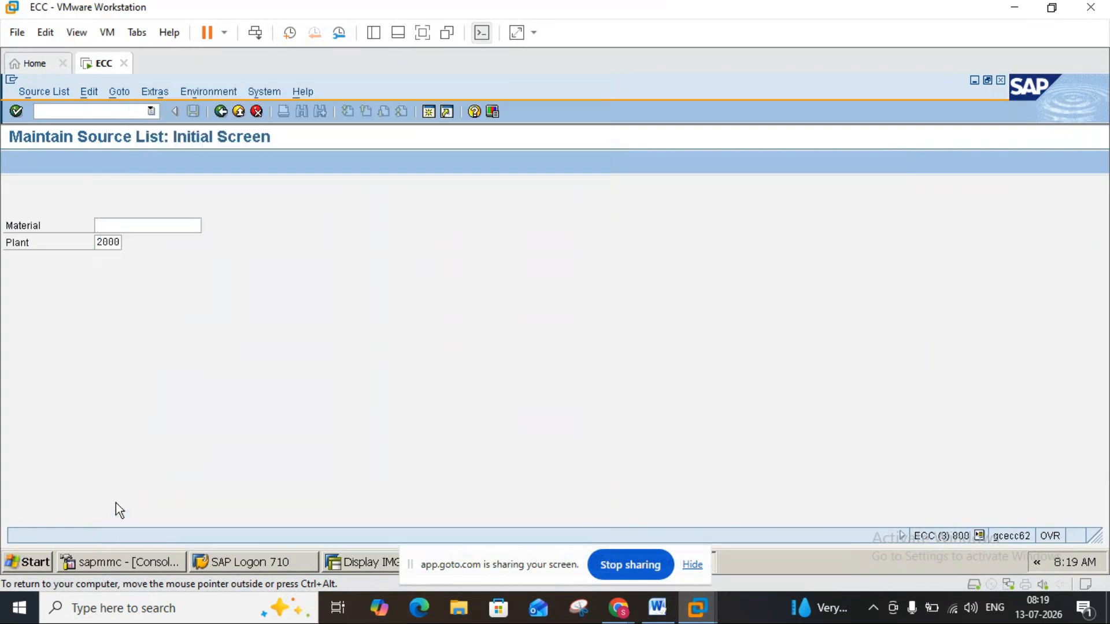
# Set the plant to 3000 and open the material's source list at the first record's Valid from date.
pyautogui.click(102, 244)
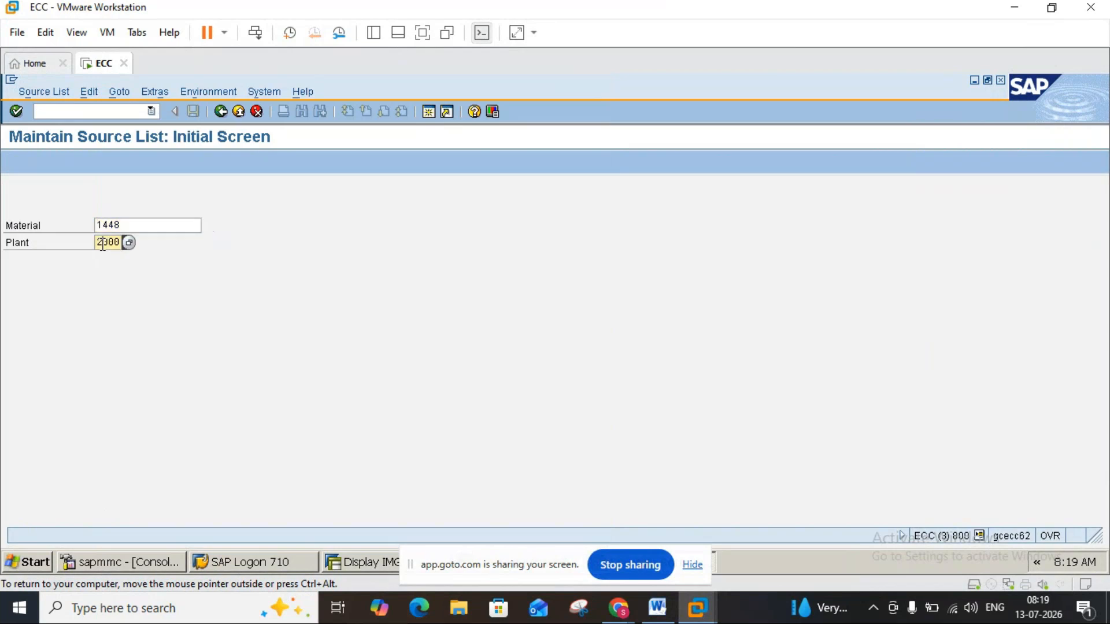
pyautogui.press('BackSpace')
pyautogui.write('3')
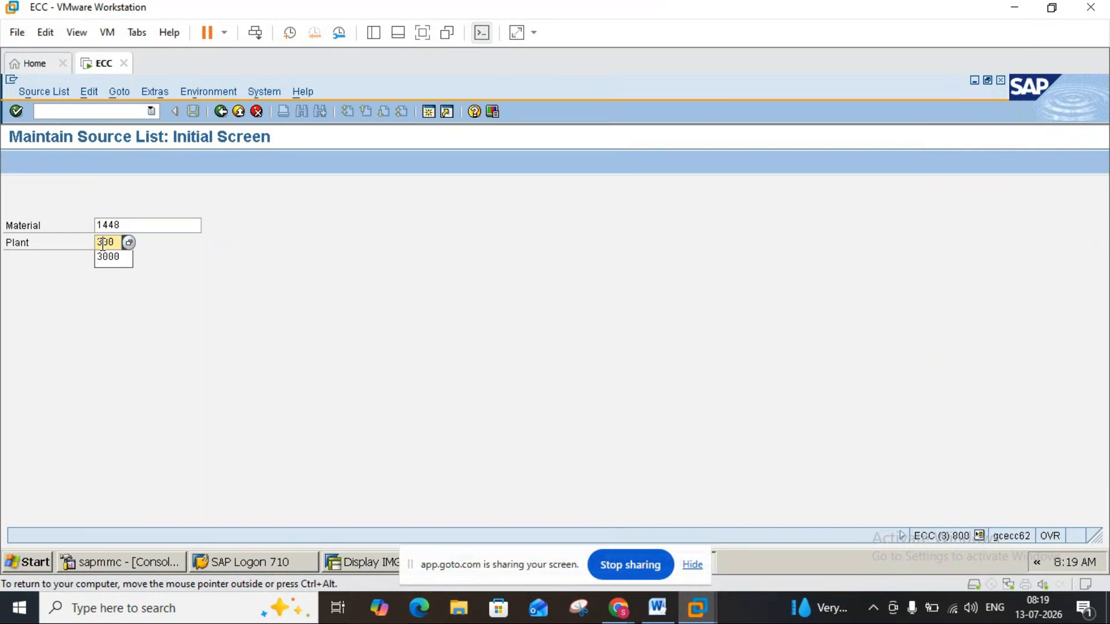
pyautogui.click(103, 249)
pyautogui.press('Return')
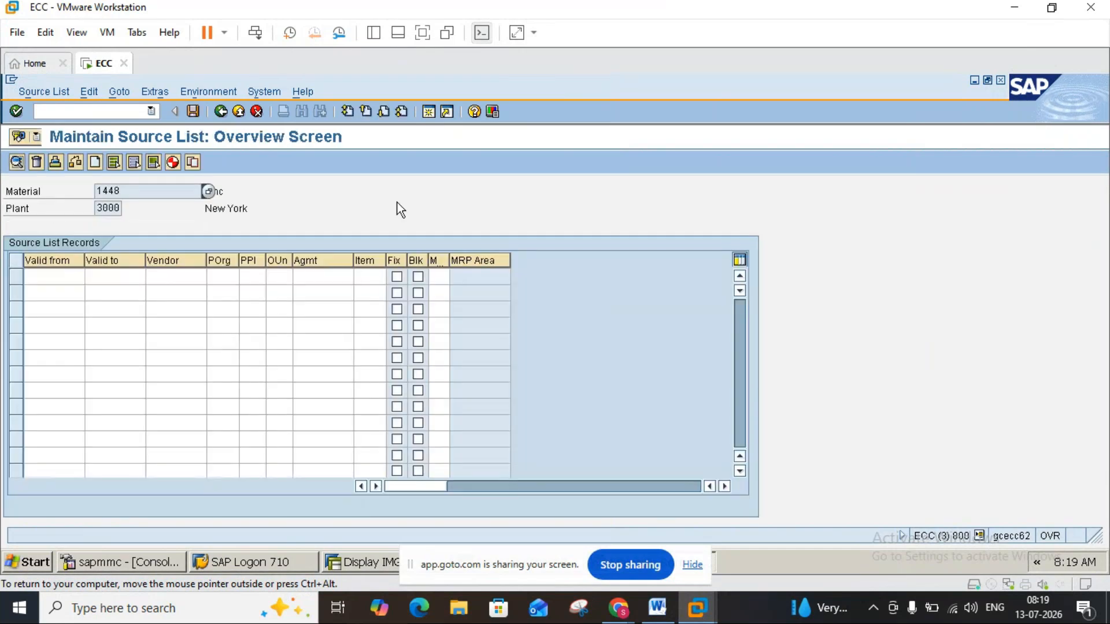
pyautogui.click(73, 279)
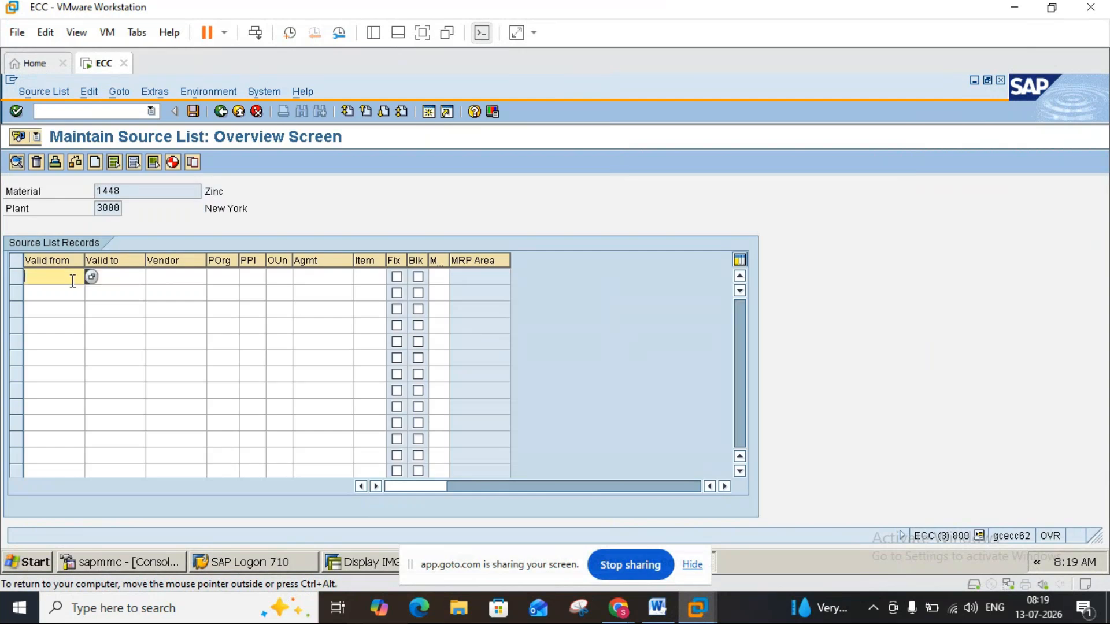
# Set the first source list record's validity from 13.07.2026 to 31.01.2027.
pyautogui.click(91, 278)
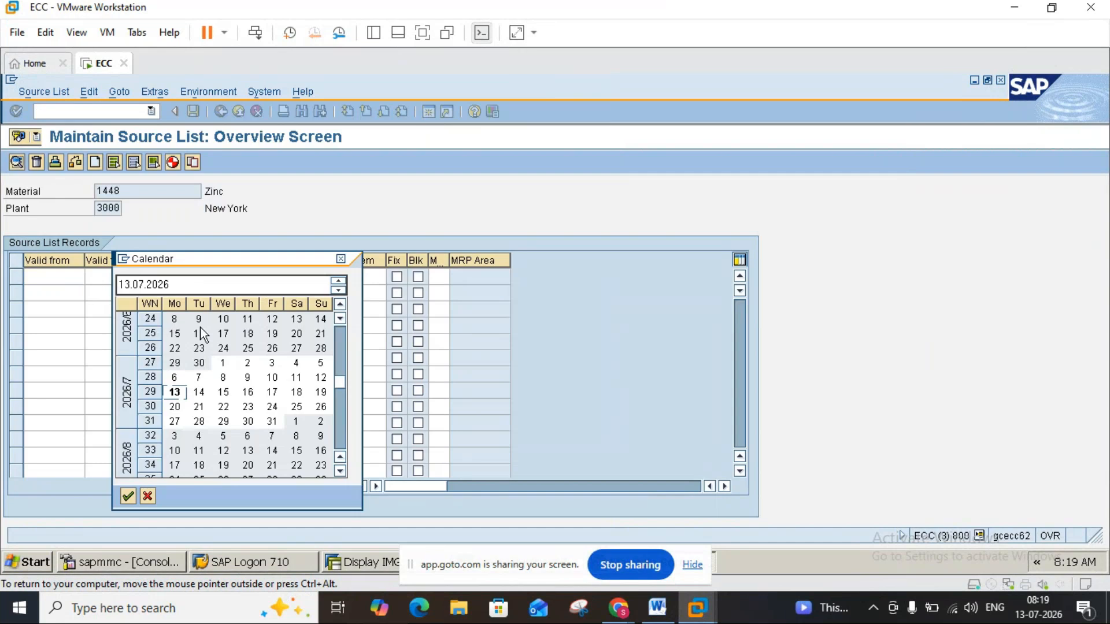
pyautogui.doubleClick(178, 388)
pyautogui.click(133, 278)
pyautogui.click(153, 277)
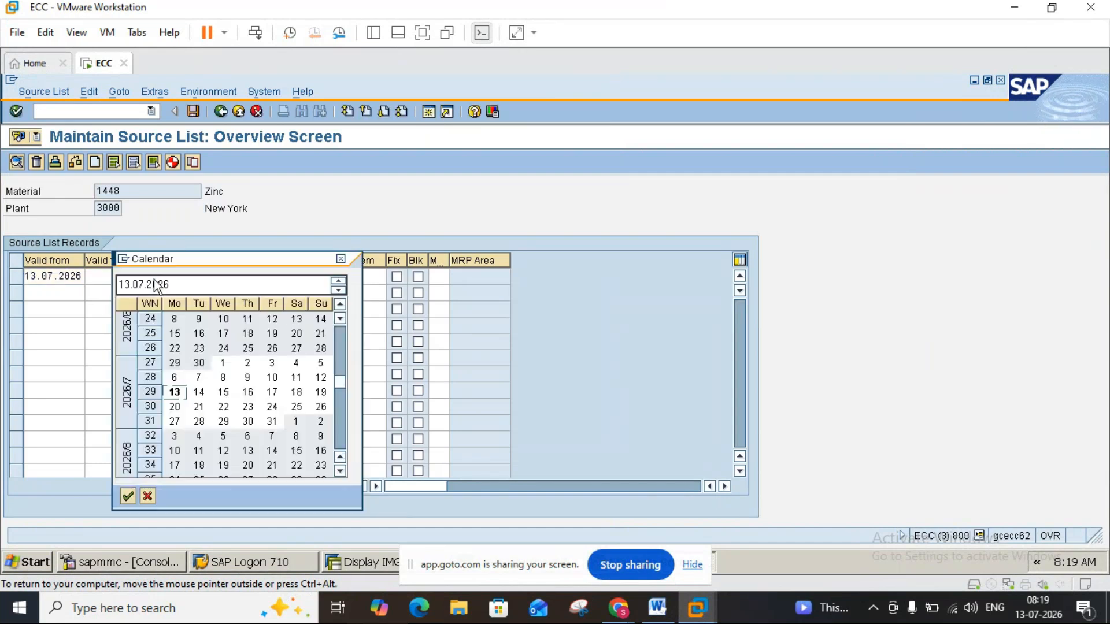
pyautogui.click(338, 441)
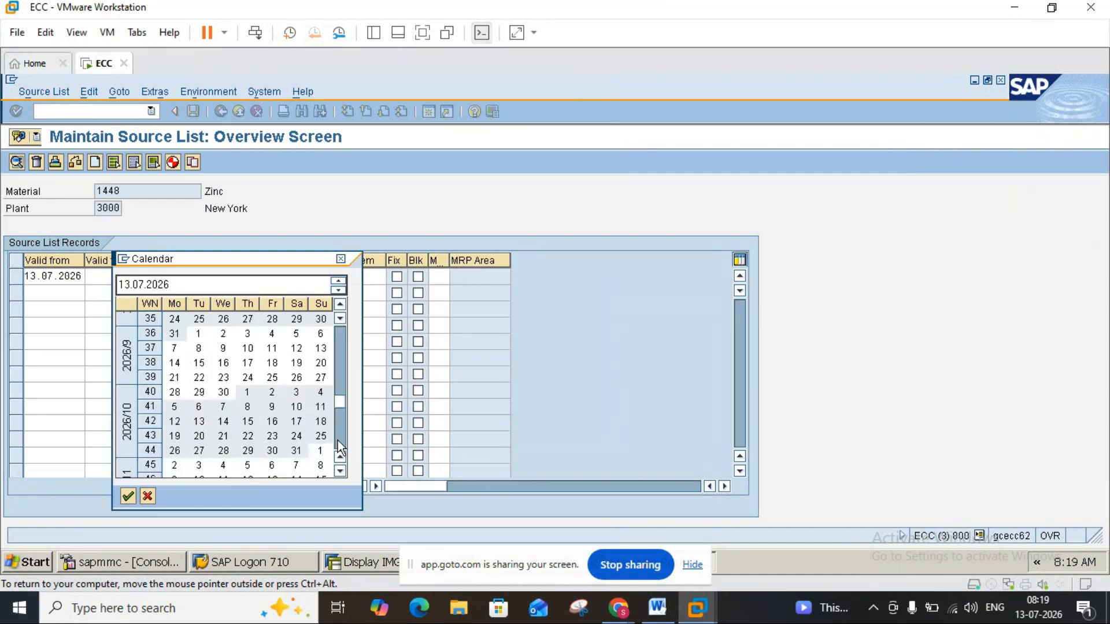
pyautogui.click(338, 440)
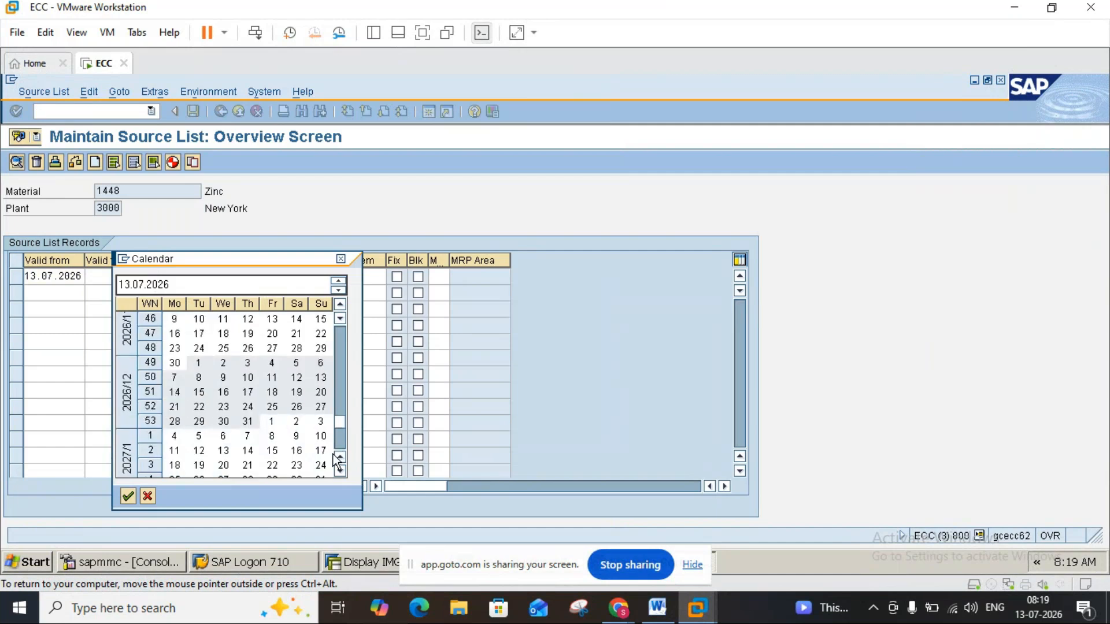
pyautogui.click(339, 471)
pyautogui.click(340, 471)
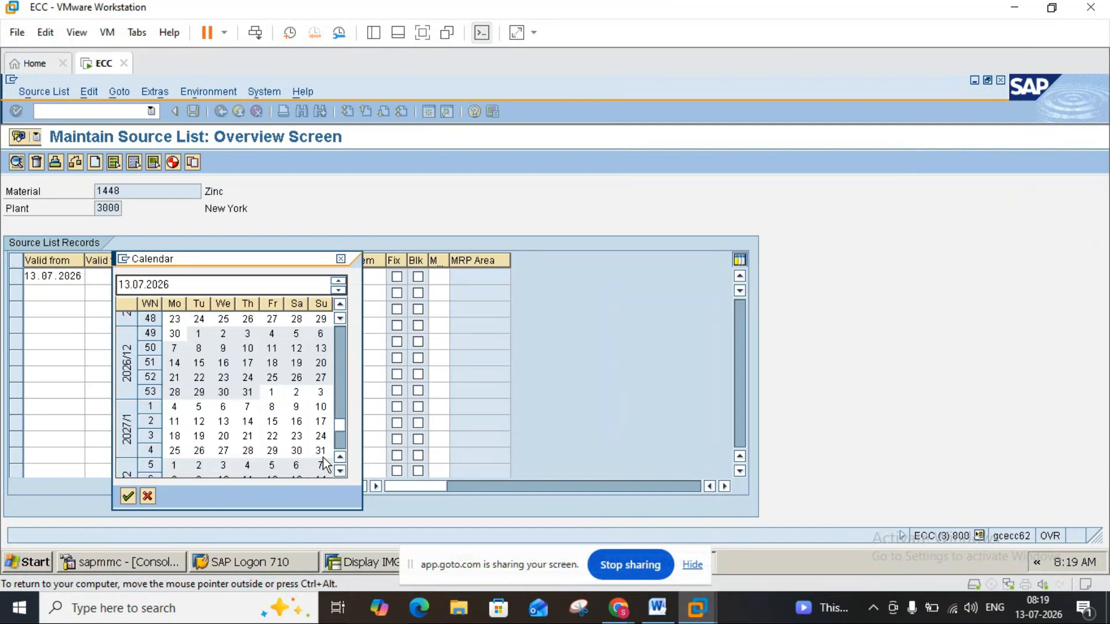
pyautogui.doubleClick(322, 456)
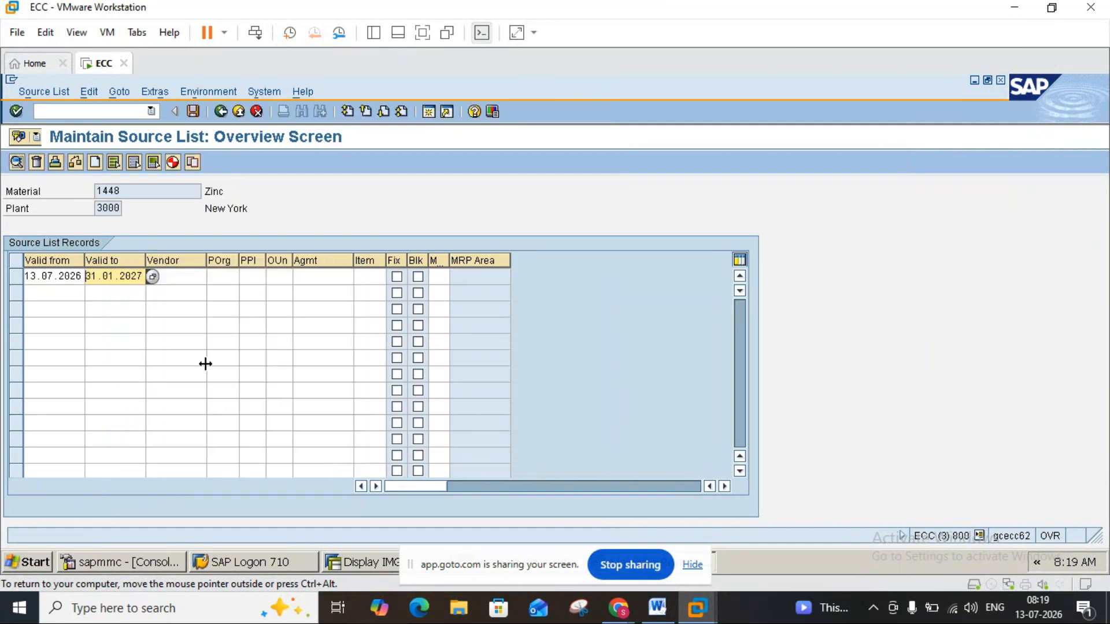
# Enter vendor 3000 and purchasing organization 3000 in the first source list record.
pyautogui.click(193, 276)
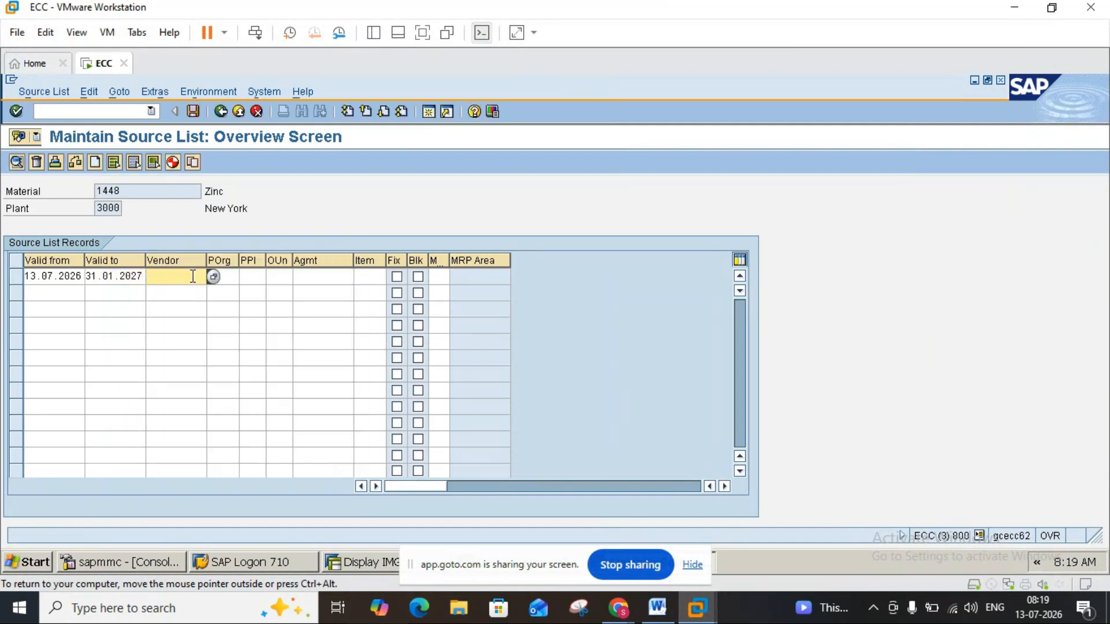
pyautogui.write('3000')
pyautogui.click(230, 273)
pyautogui.write('3000')
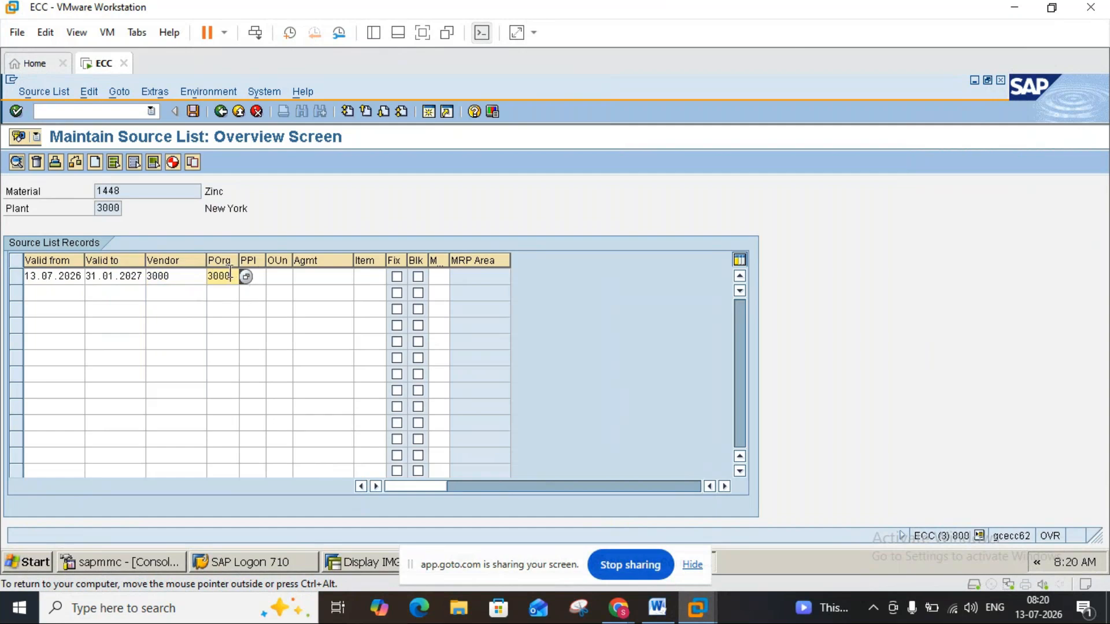
pyautogui.click(262, 274)
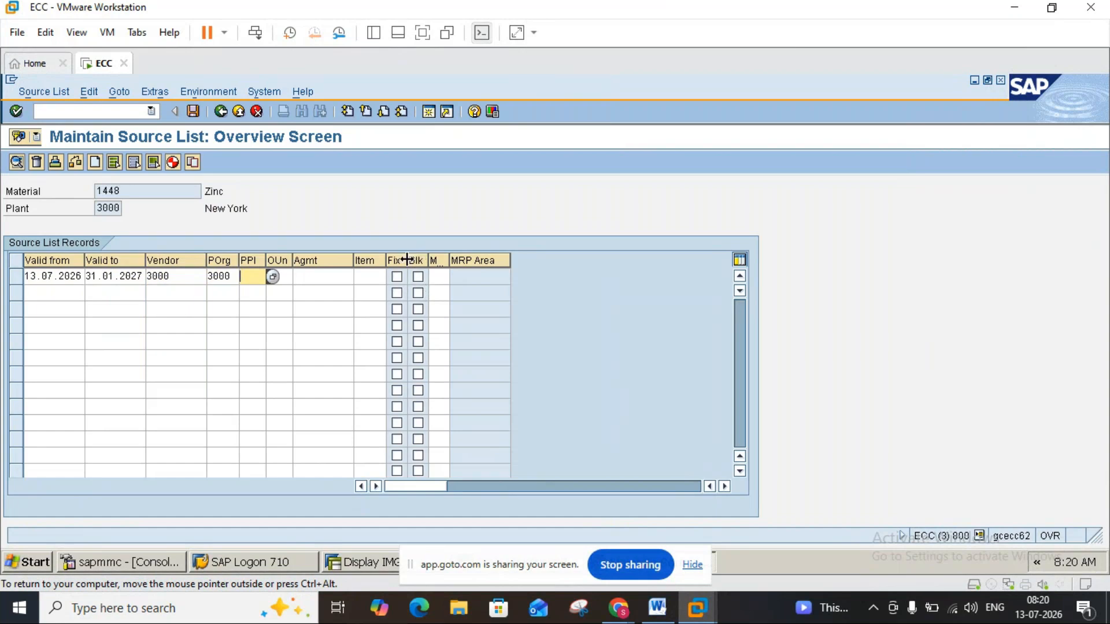
# Consult the source list note in Word, save the source list in SAP and return to SAP Easy Access.
pyautogui.click(668, 610)
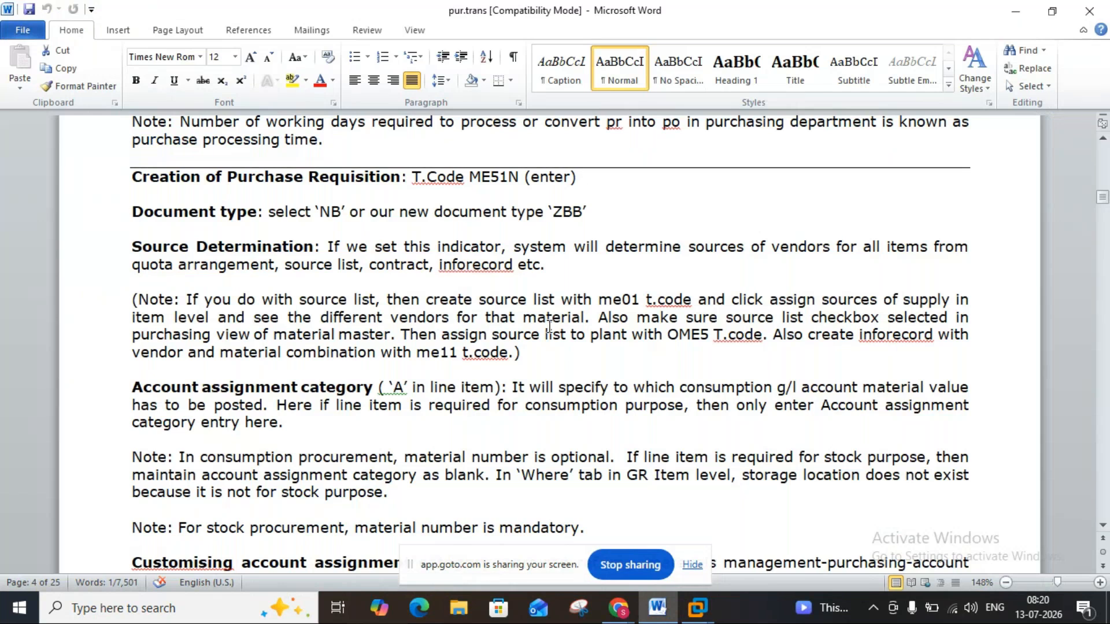
pyautogui.click(699, 611)
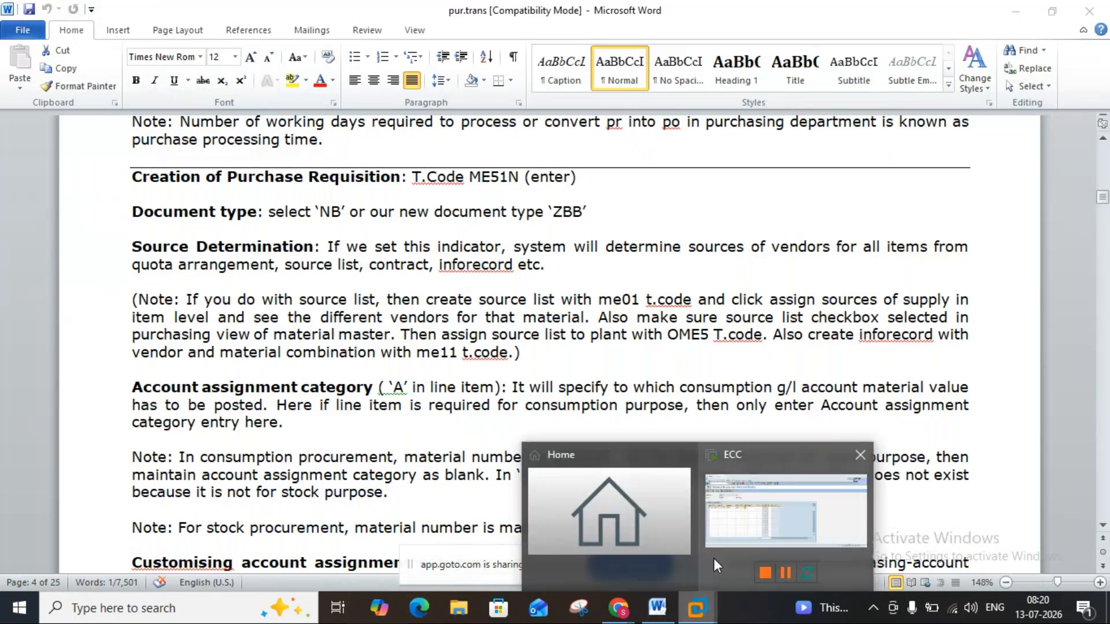
pyautogui.click(723, 537)
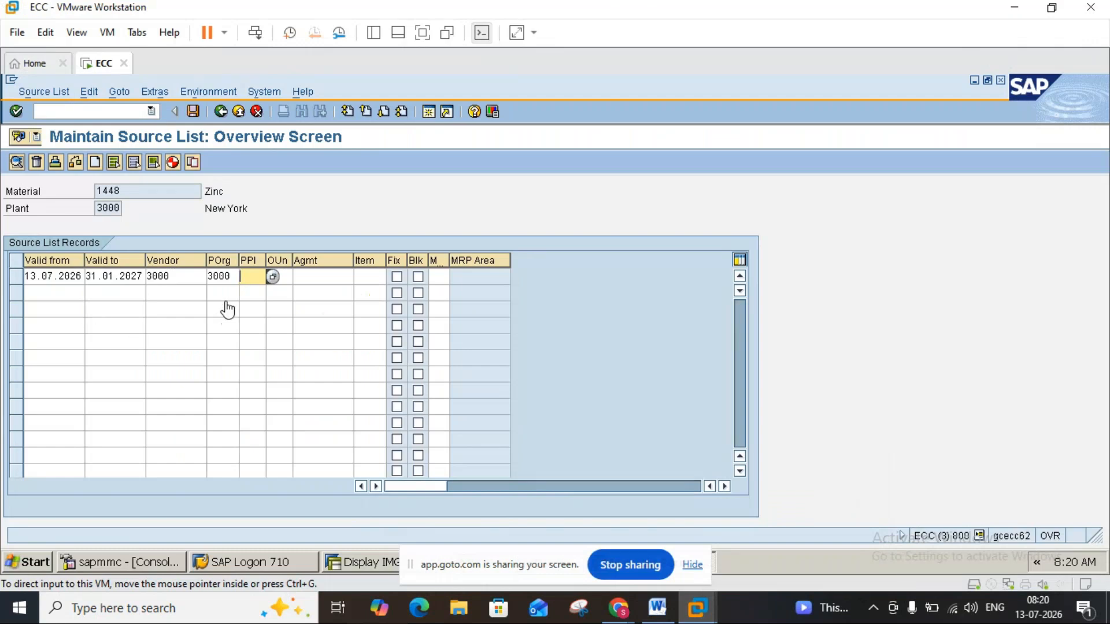
pyautogui.click(165, 292)
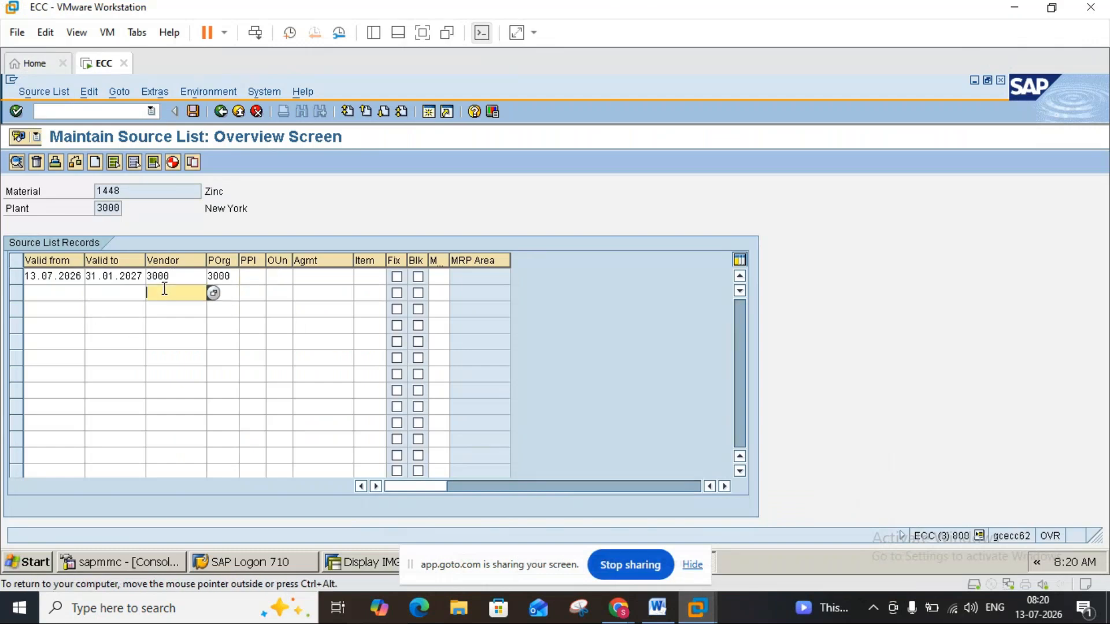
pyautogui.click(657, 605)
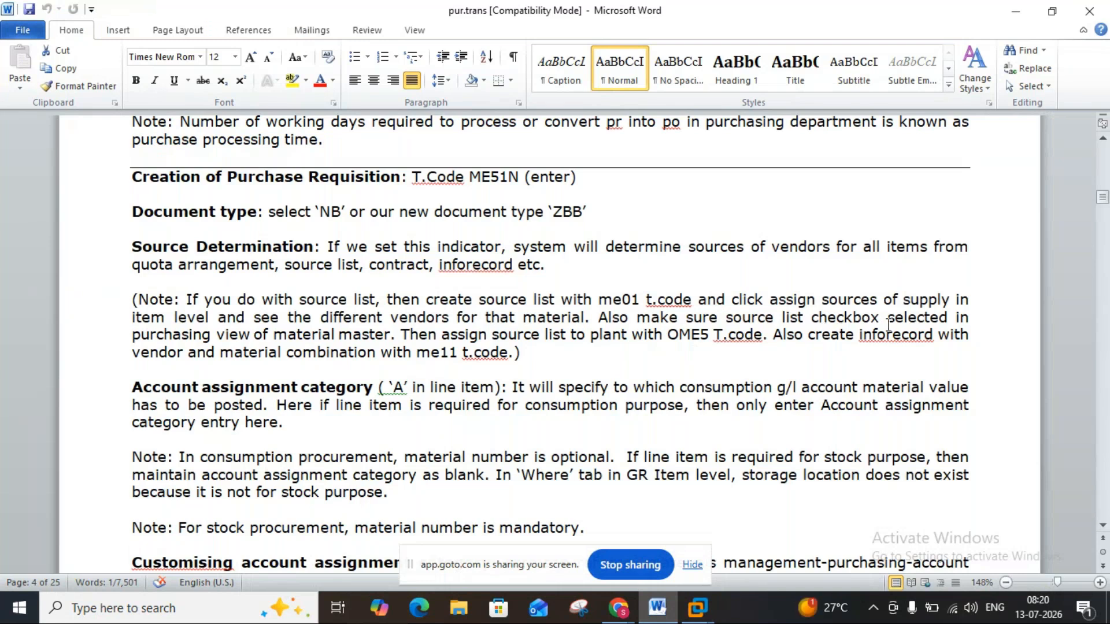
pyautogui.click(697, 607)
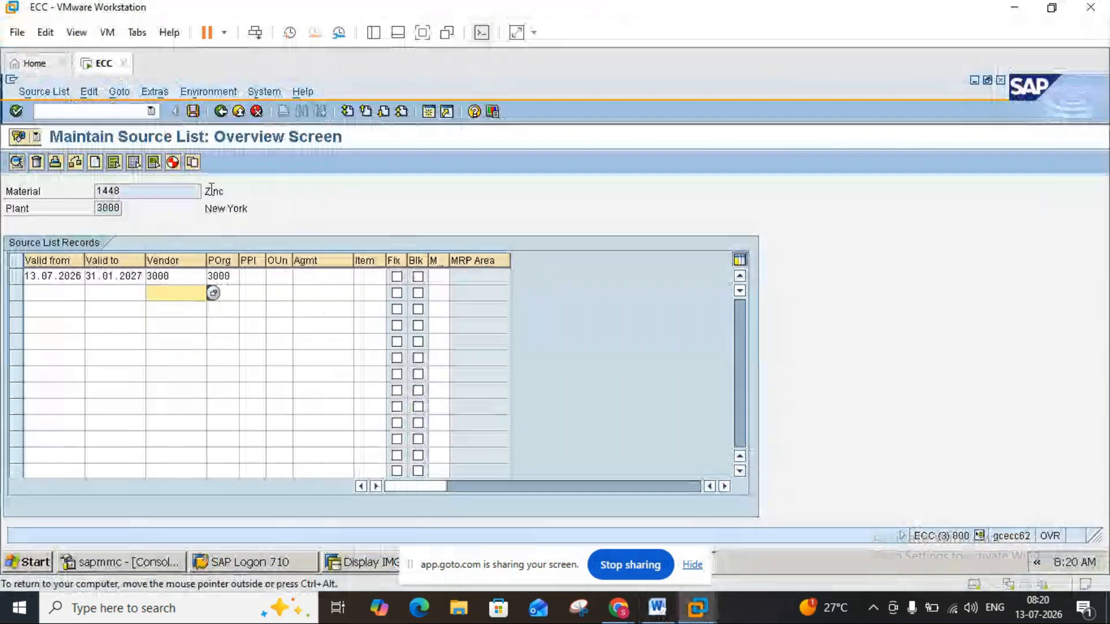
pyautogui.click(200, 115)
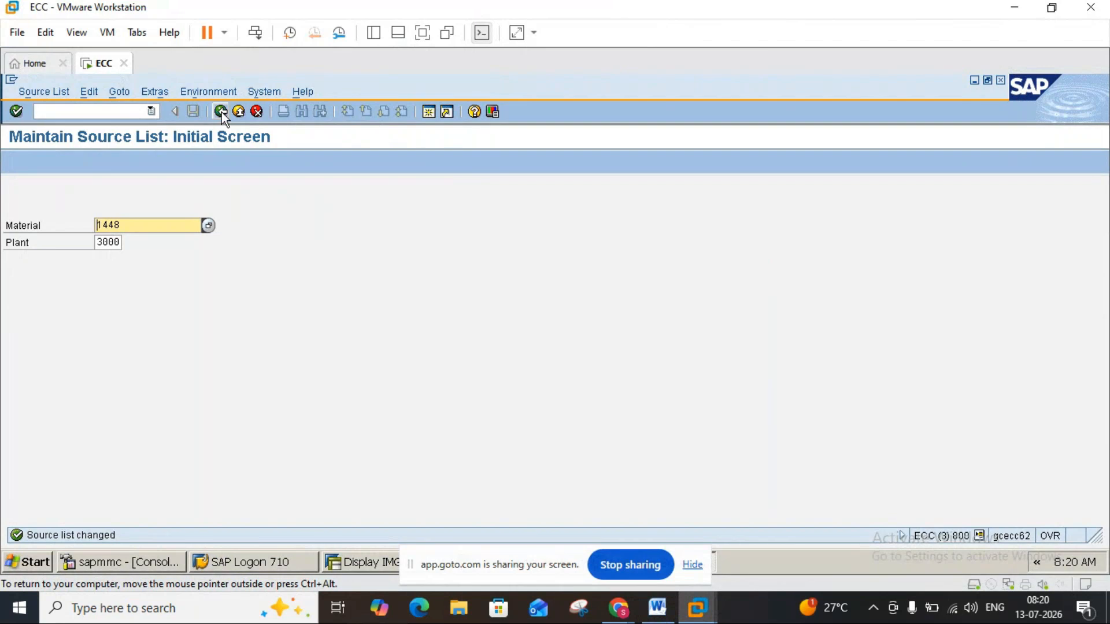
pyautogui.click(221, 112)
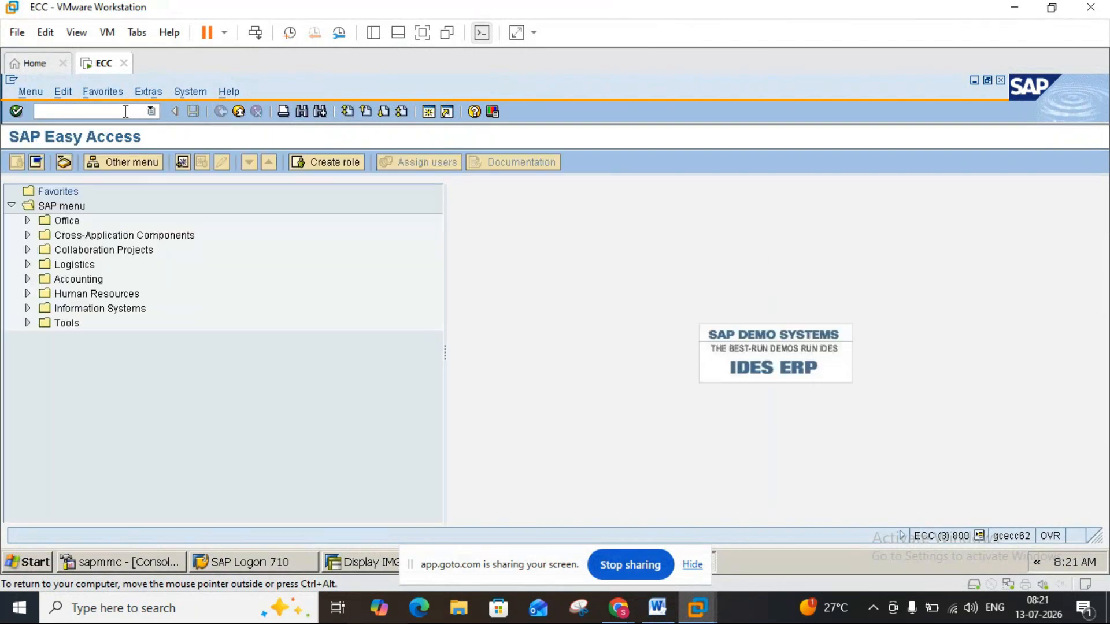
# Try to start transaction ME02 from SAP Easy Access.
pyautogui.write('me02')
pyautogui.press('Return')
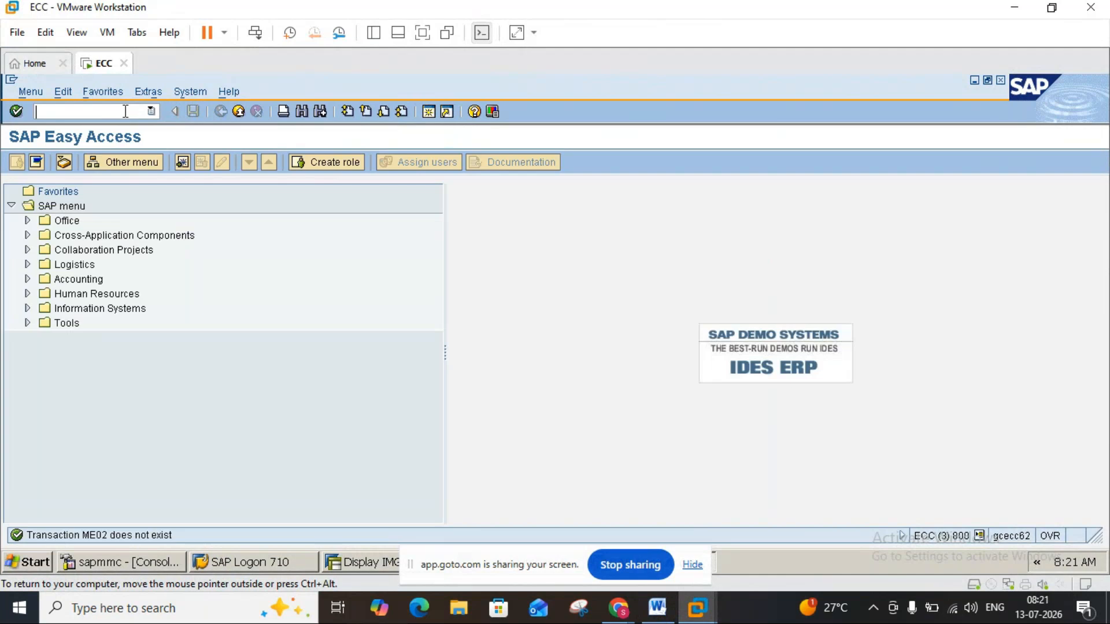
pyautogui.write('ME')
pyautogui.press('BackSpace')
pyautogui.press('BackSpace')
# Start transaction MM02 and check the Word note about the source list checkbox in the purchasing view.
pyautogui.write('MM02')
pyautogui.press('Return')
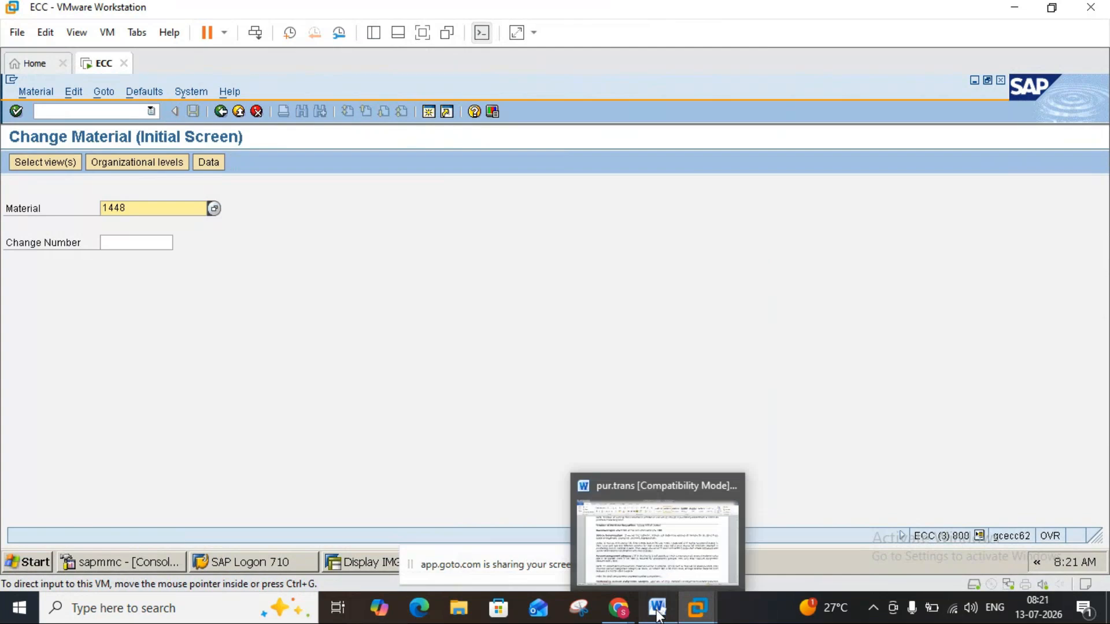
pyautogui.click(657, 608)
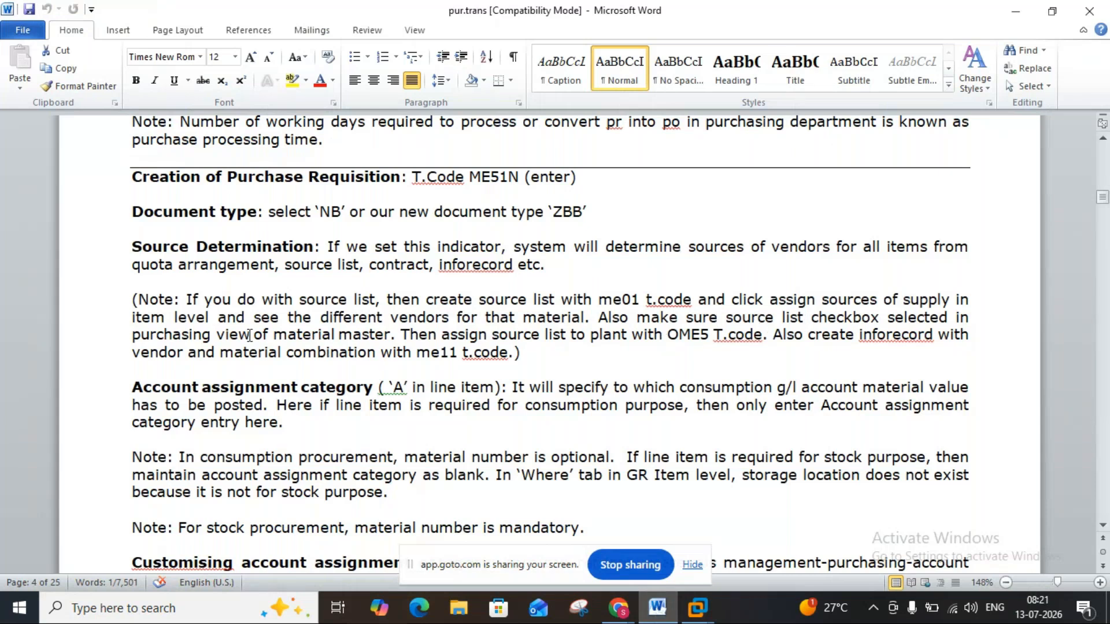
pyautogui.click(697, 607)
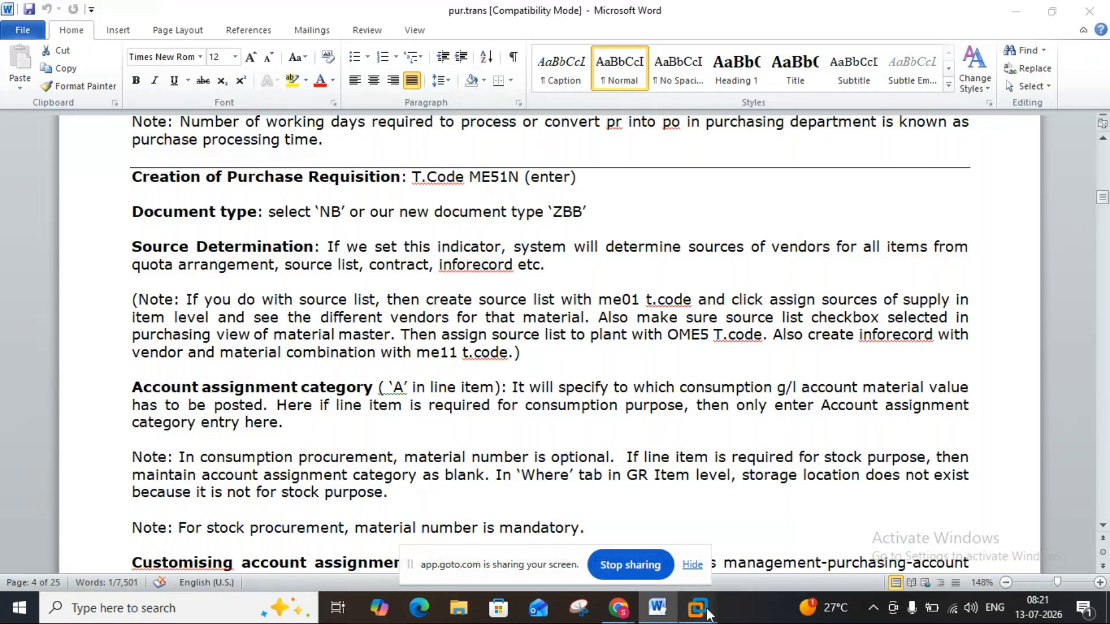
pyautogui.click(735, 527)
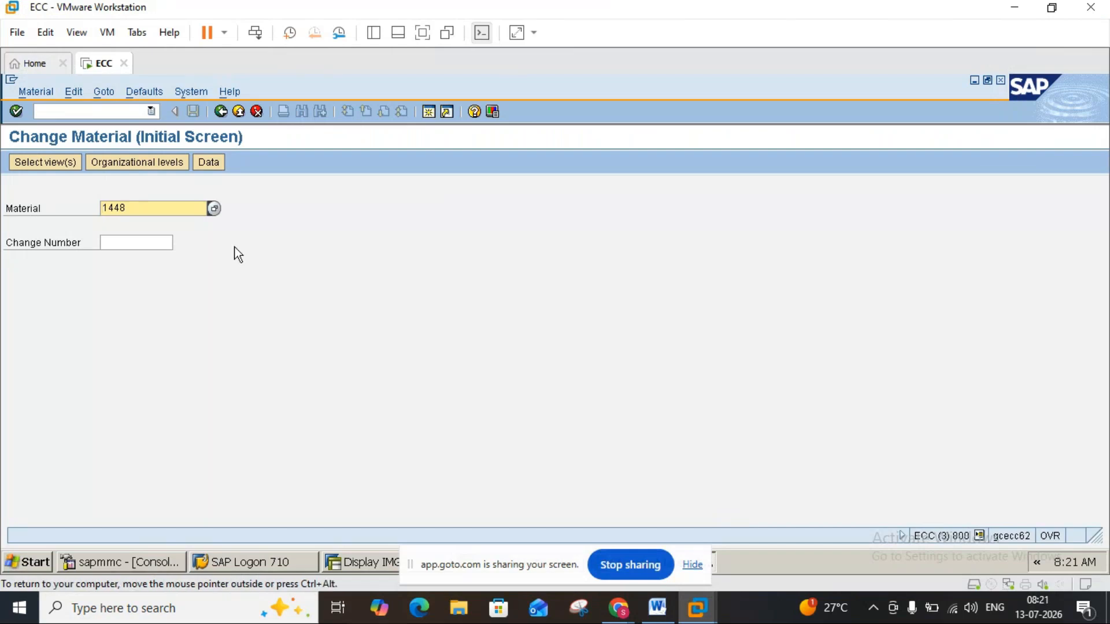
# Open material 1448 for change with the preselected views at plant 3000 and storage location 0001.
pyautogui.press('Return')
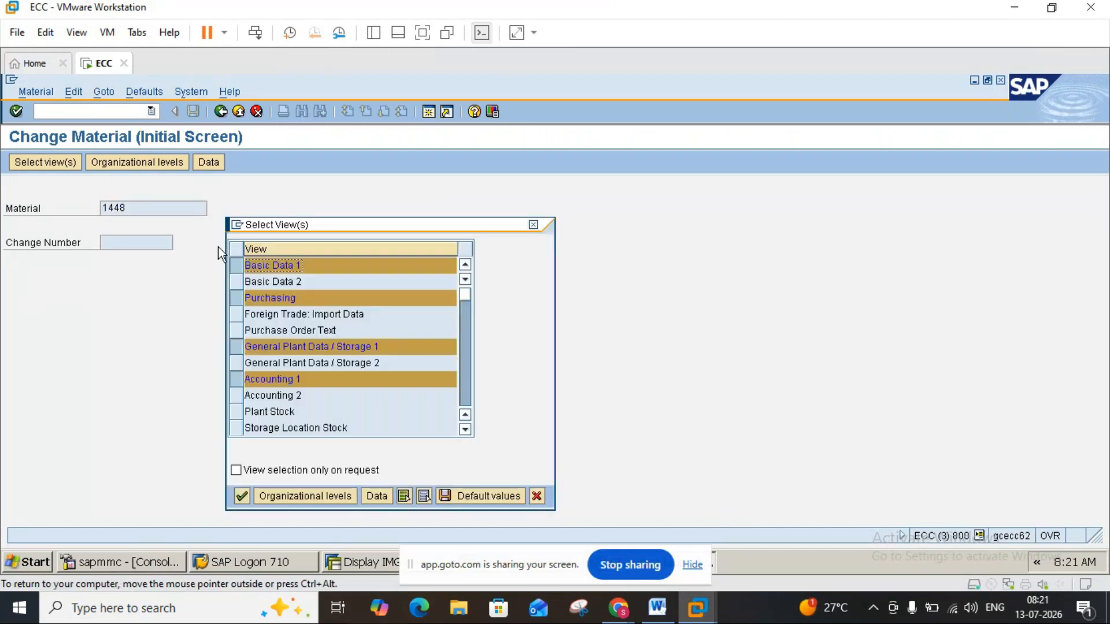
pyautogui.click(304, 496)
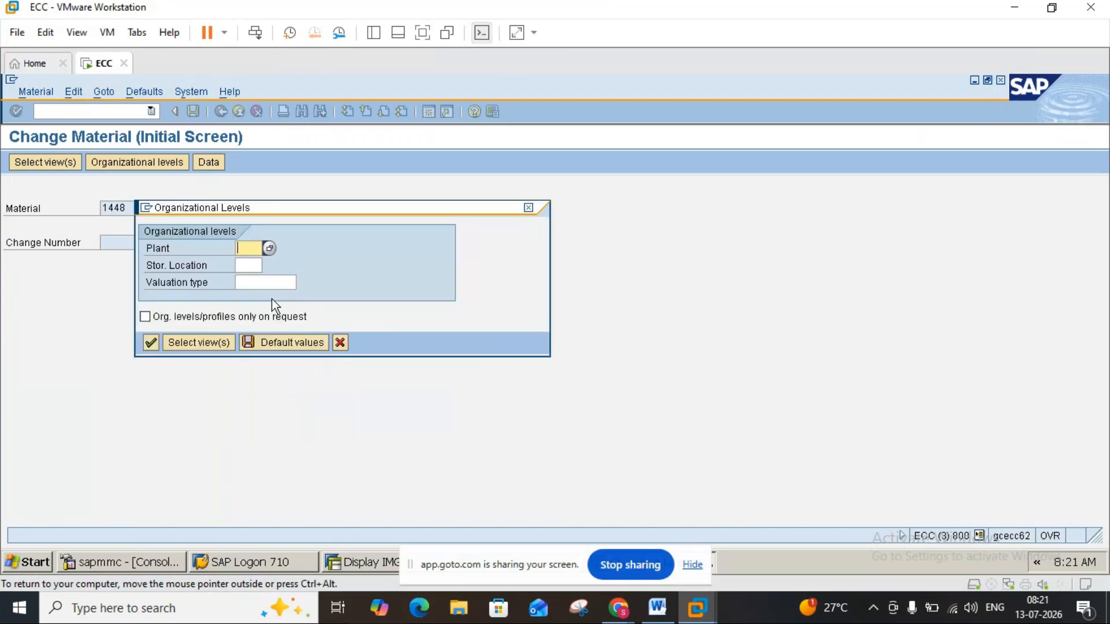
pyautogui.write('3')
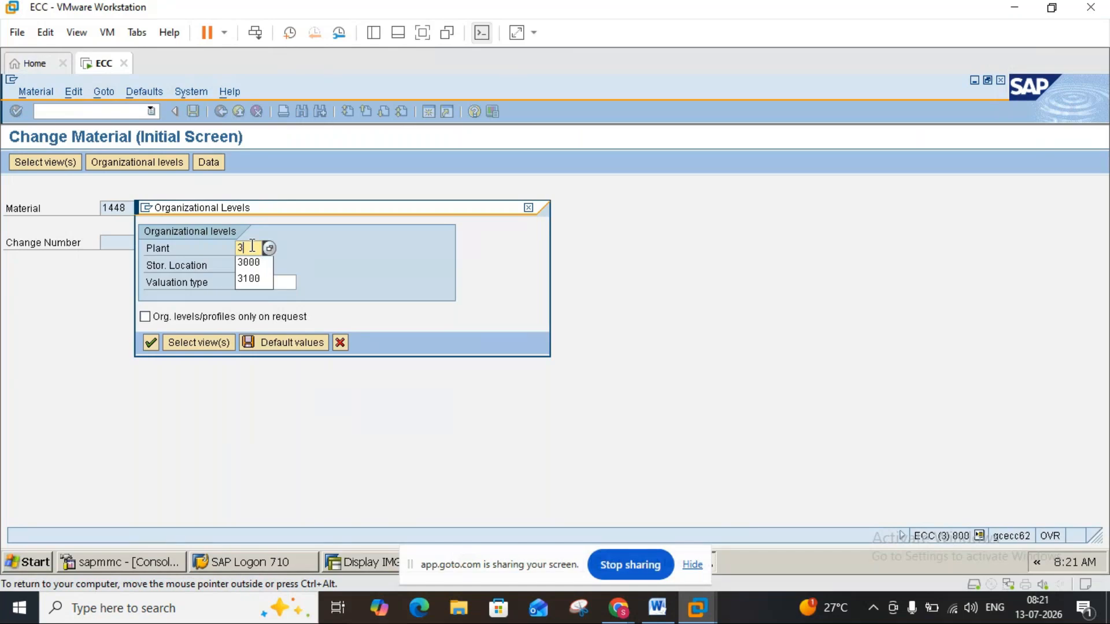
pyautogui.write('000')
pyautogui.click(252, 267)
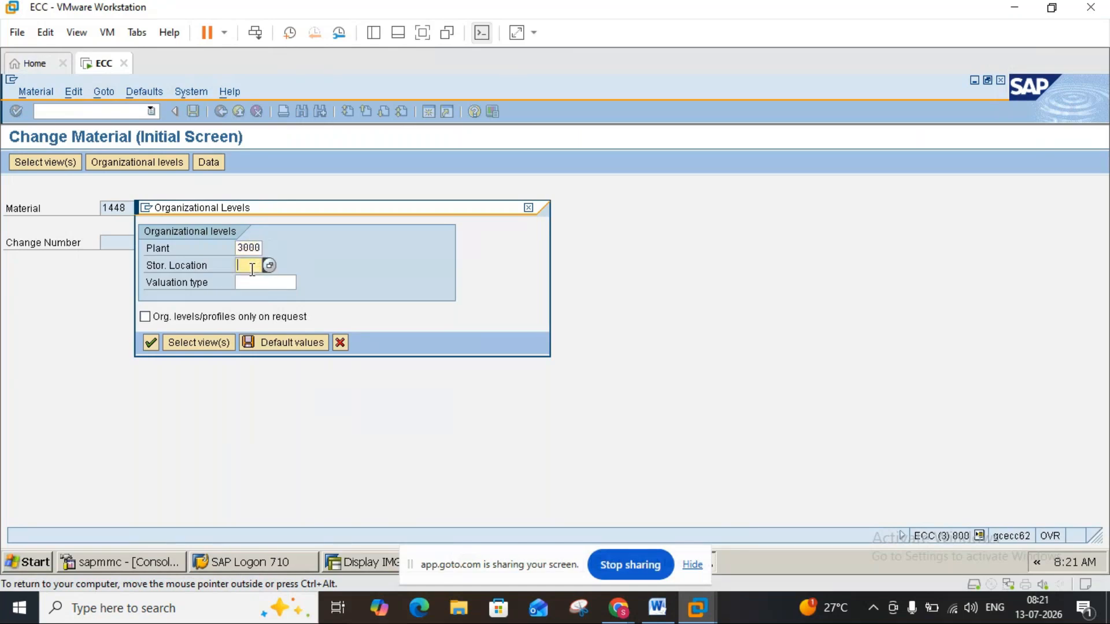
pyautogui.write('000')
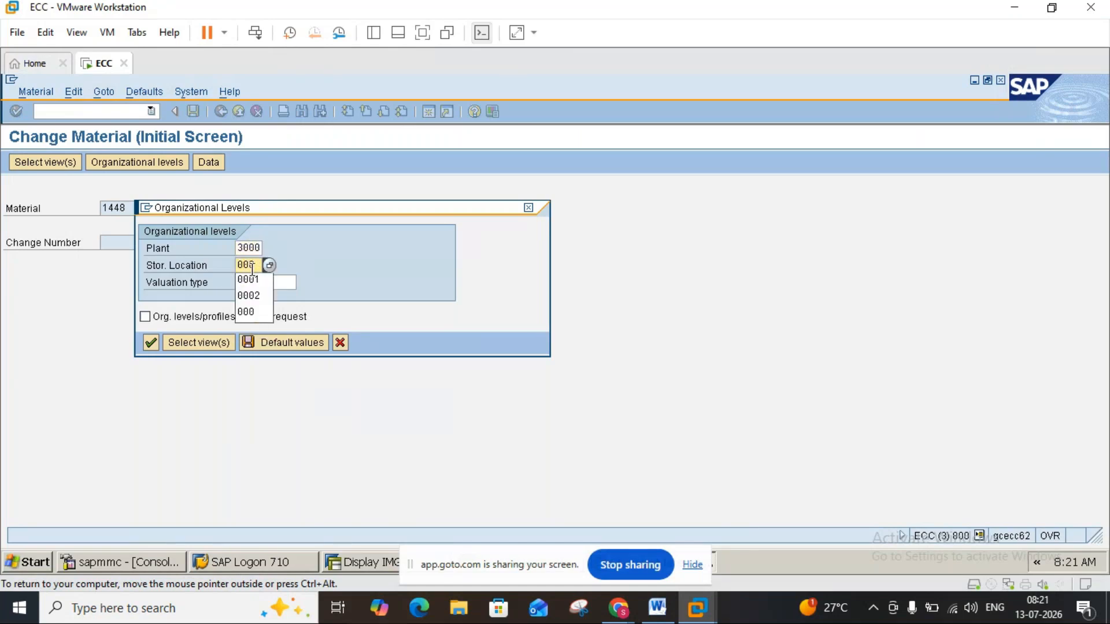
pyautogui.click(252, 278)
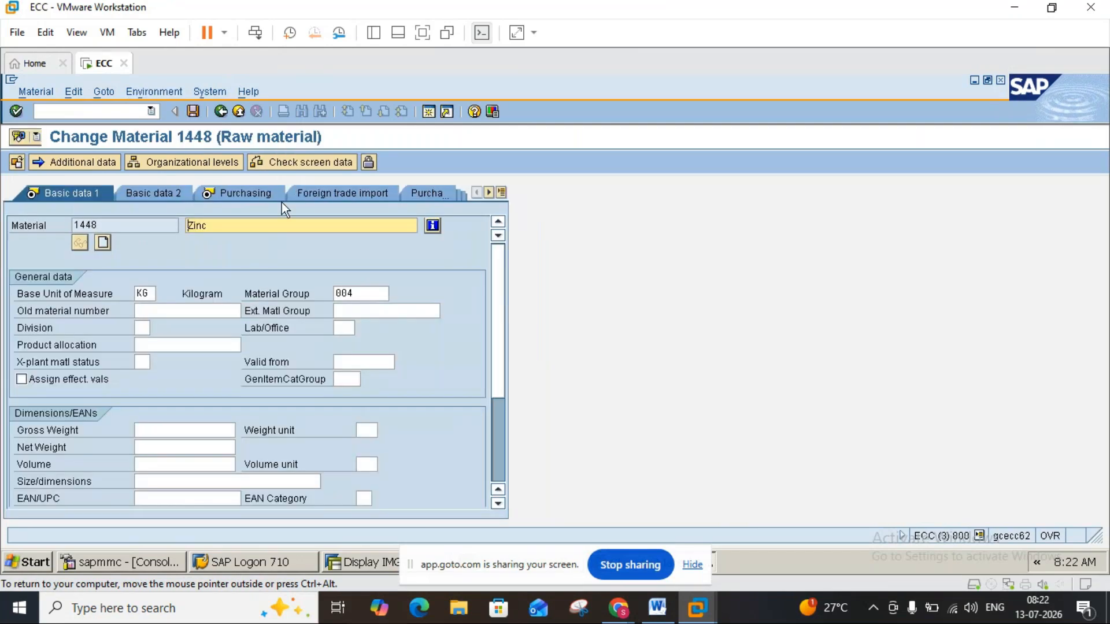
# Enable the Source list indicator in the material's Purchasing view, save the material and return to SAP Easy Access.
pyautogui.click(252, 198)
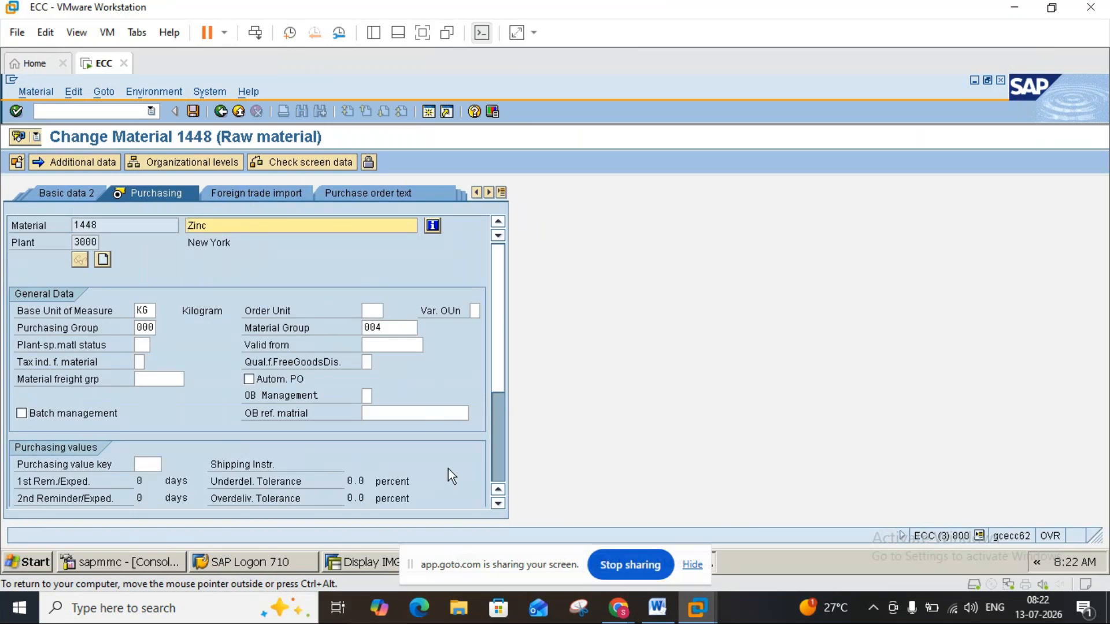
pyautogui.click(495, 503)
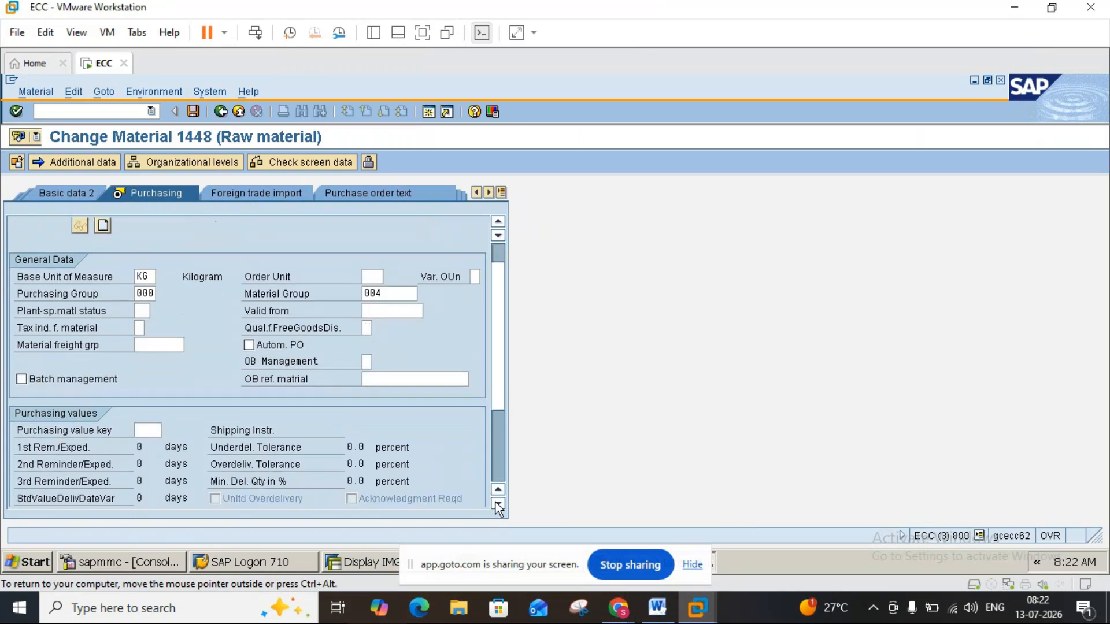
pyautogui.click(496, 504)
pyautogui.click(496, 503)
pyautogui.click(496, 504)
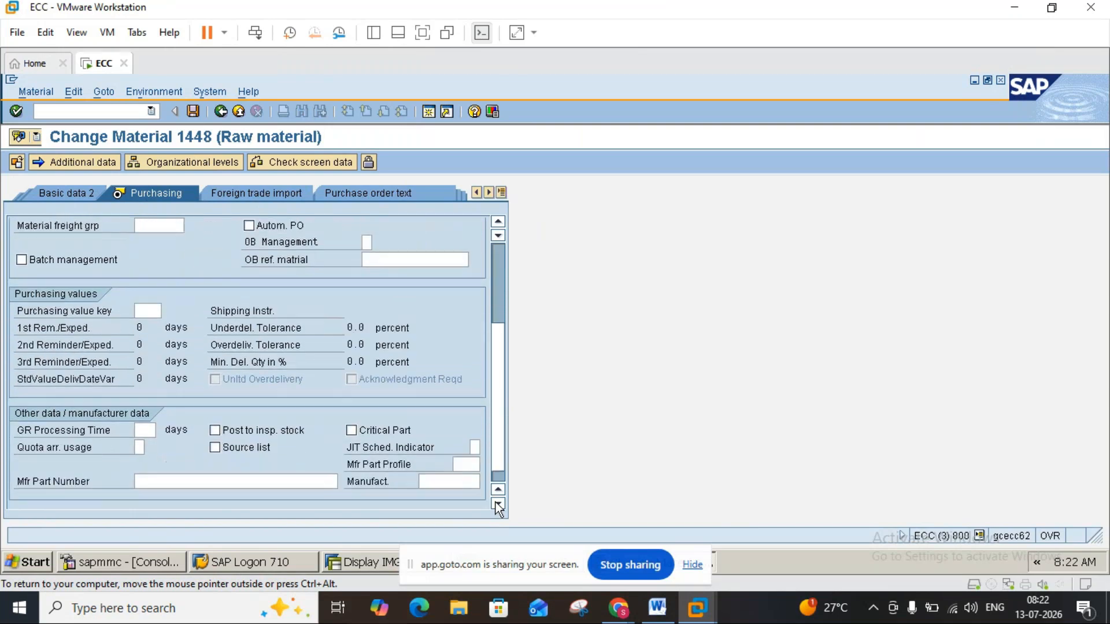
pyautogui.click(496, 503)
pyautogui.click(214, 431)
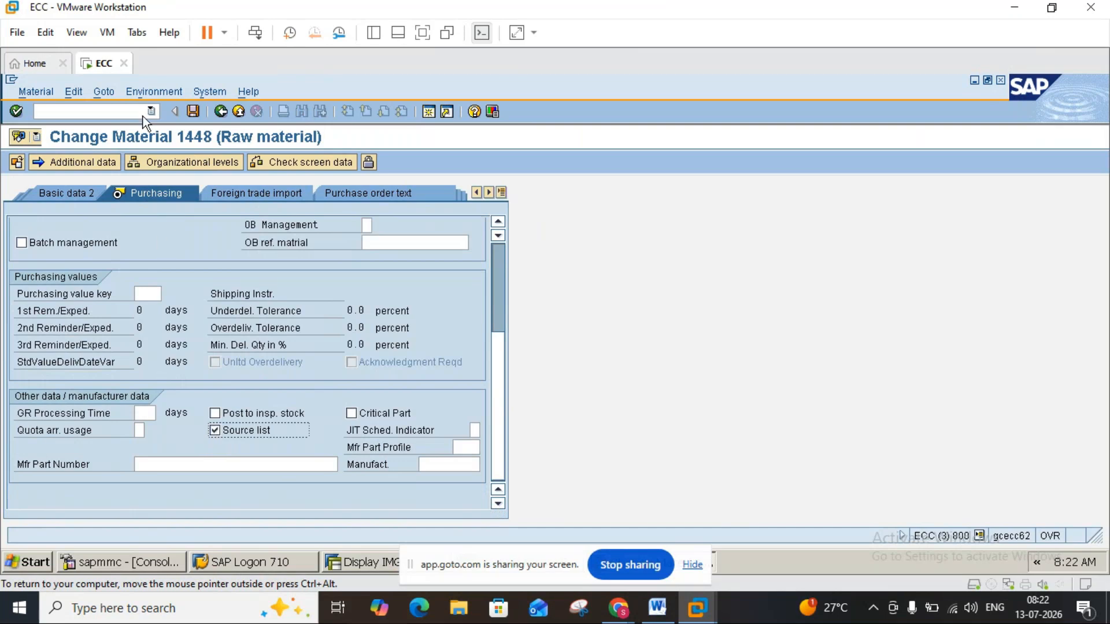
pyautogui.click(192, 111)
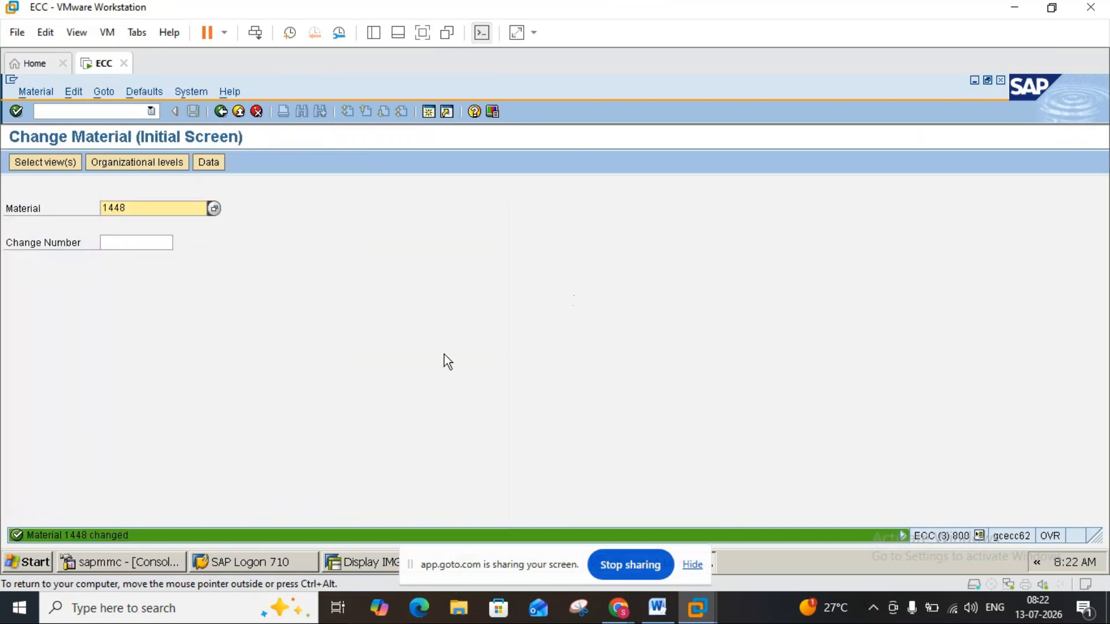
pyautogui.click(243, 111)
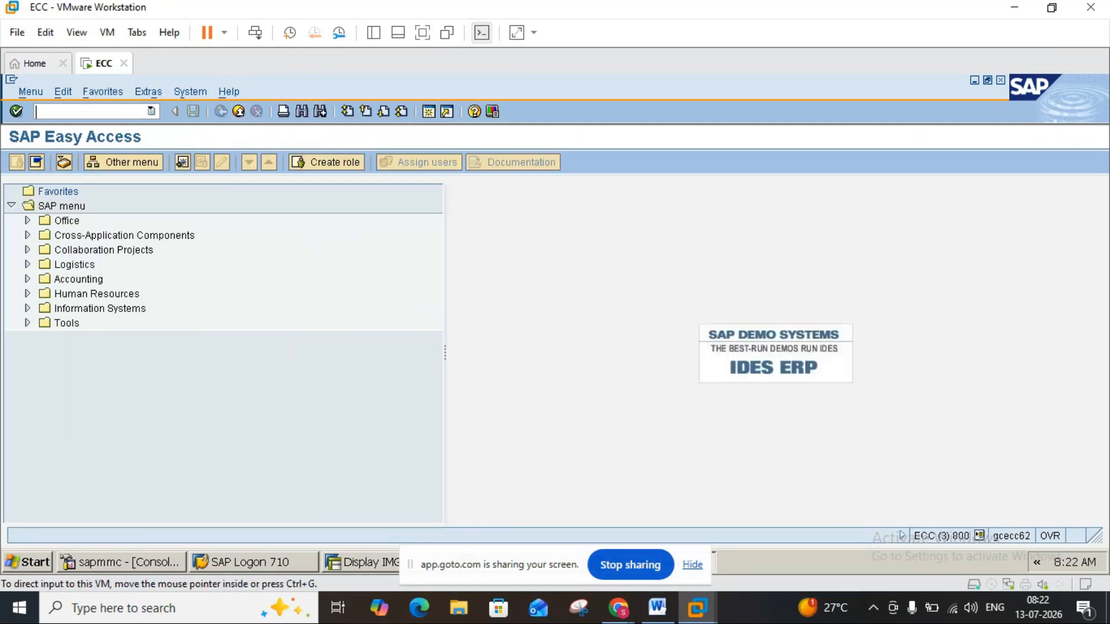
# Check the Word note on assigning the source list to a plant and start transaction OME5.
pyautogui.click(659, 608)
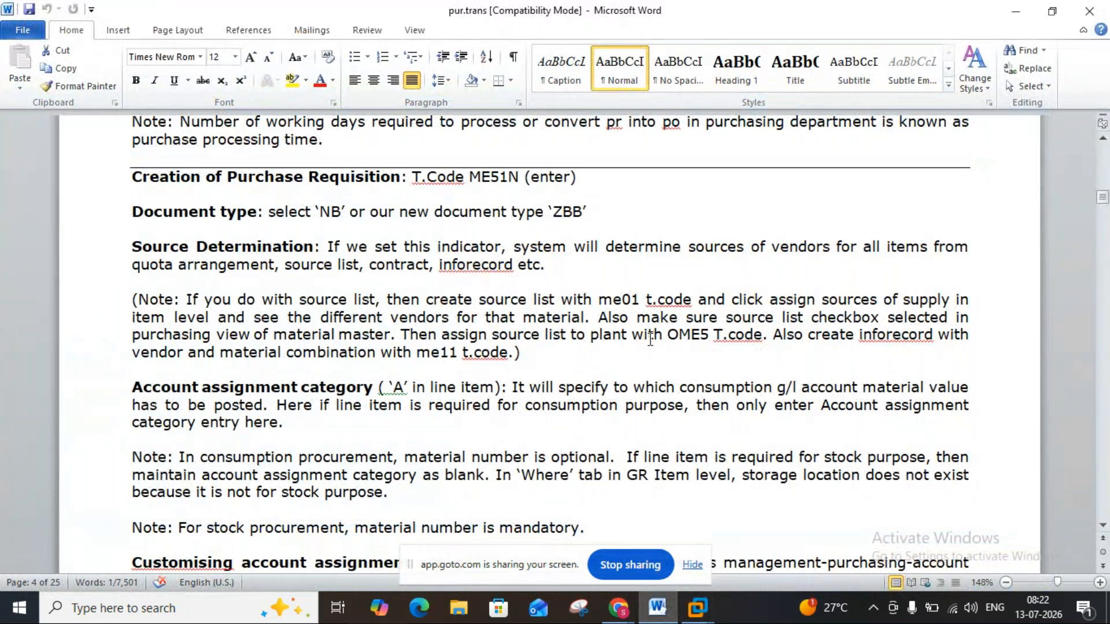
pyautogui.moveTo(700, 619)
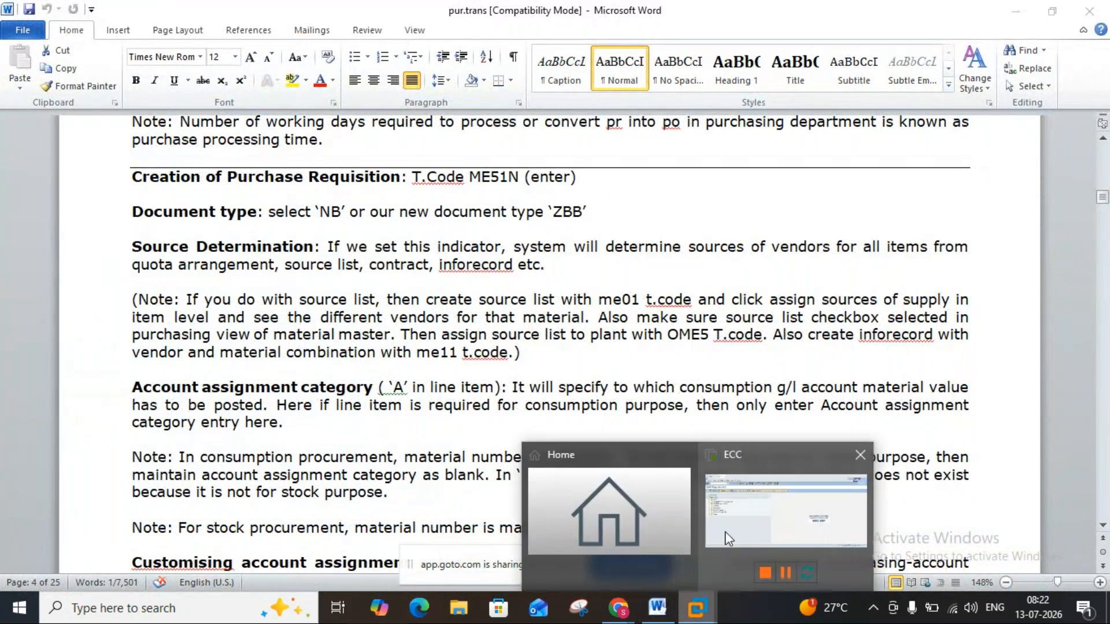
pyautogui.click(725, 532)
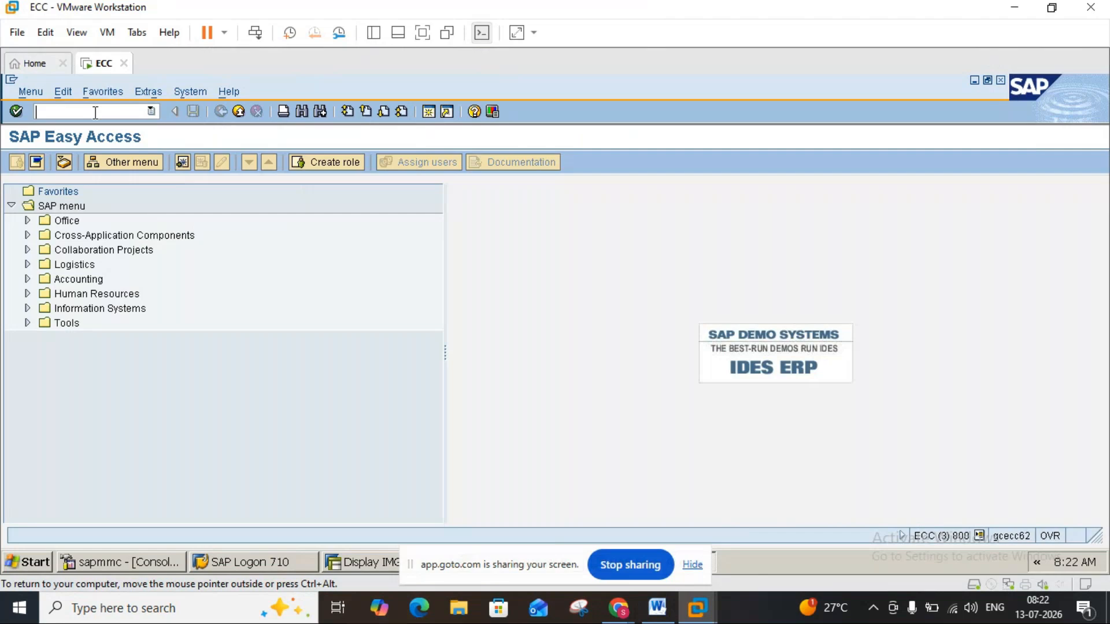
pyautogui.write('OM')
pyautogui.write('CD')
pyautogui.press('Return')
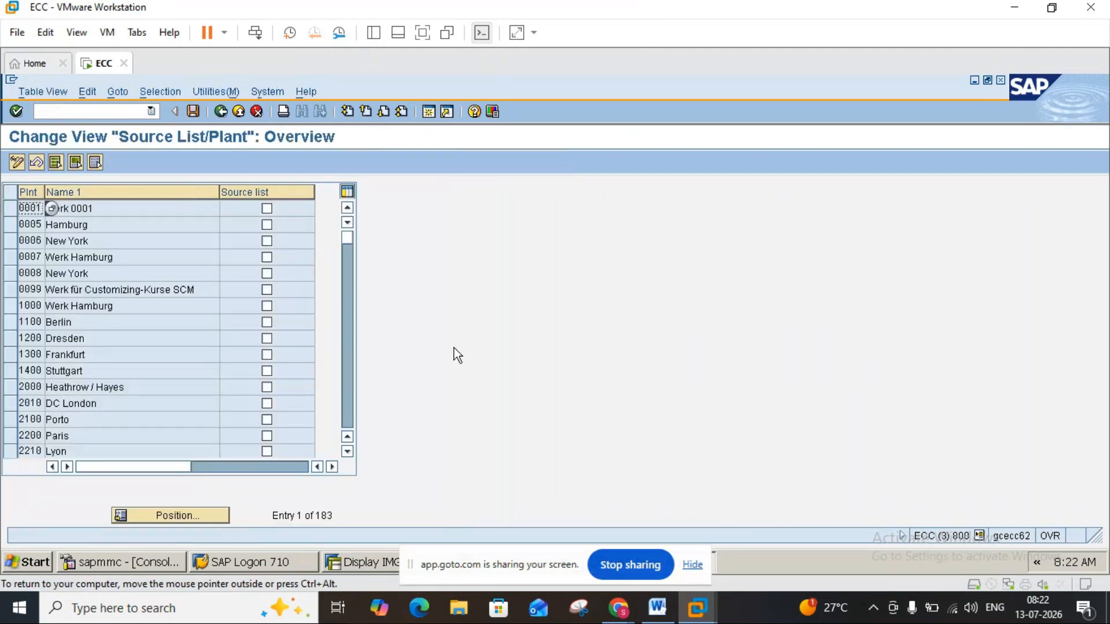
# Enable the Source list indicator for plant 3000 New York, save it with the proposed customizing request and return to SAP Easy Access.
pyautogui.click(351, 409)
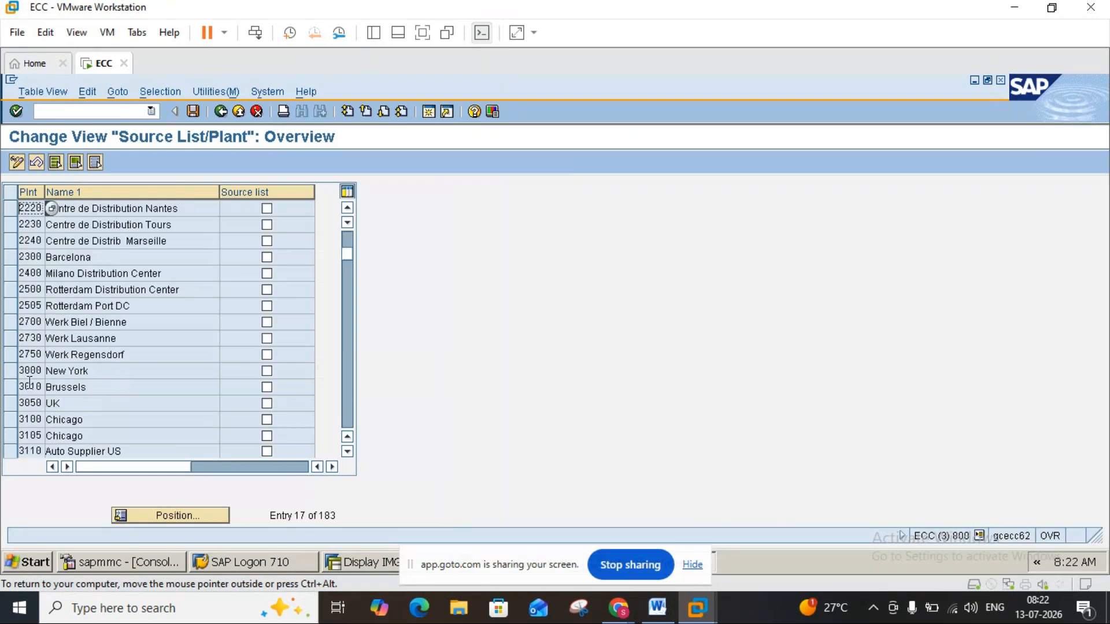
pyautogui.click(13, 374)
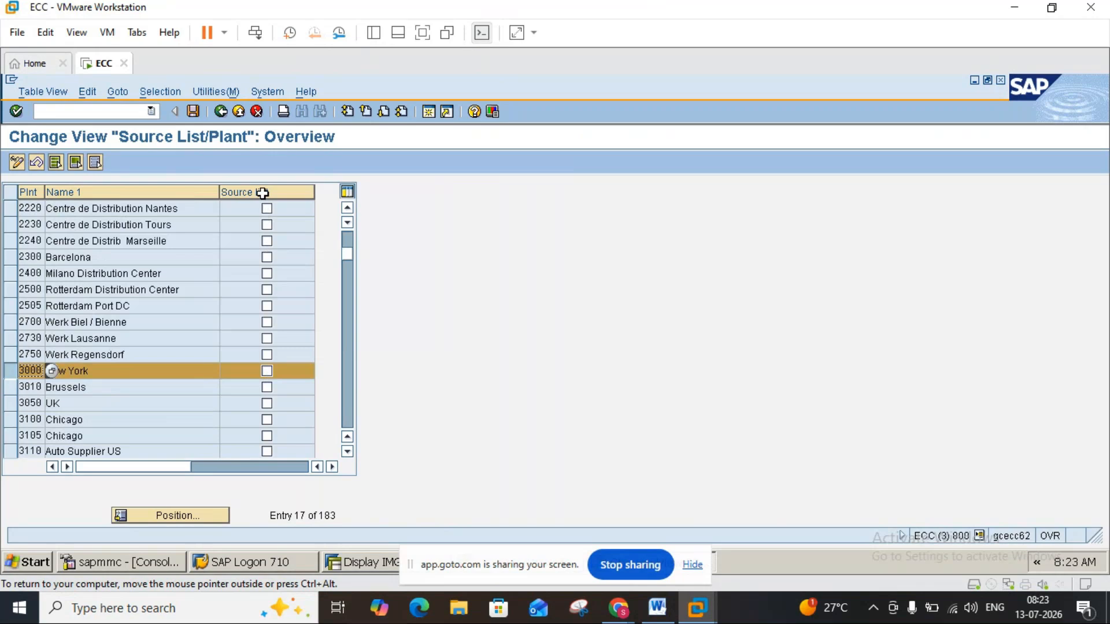
pyautogui.click(267, 370)
pyautogui.click(191, 111)
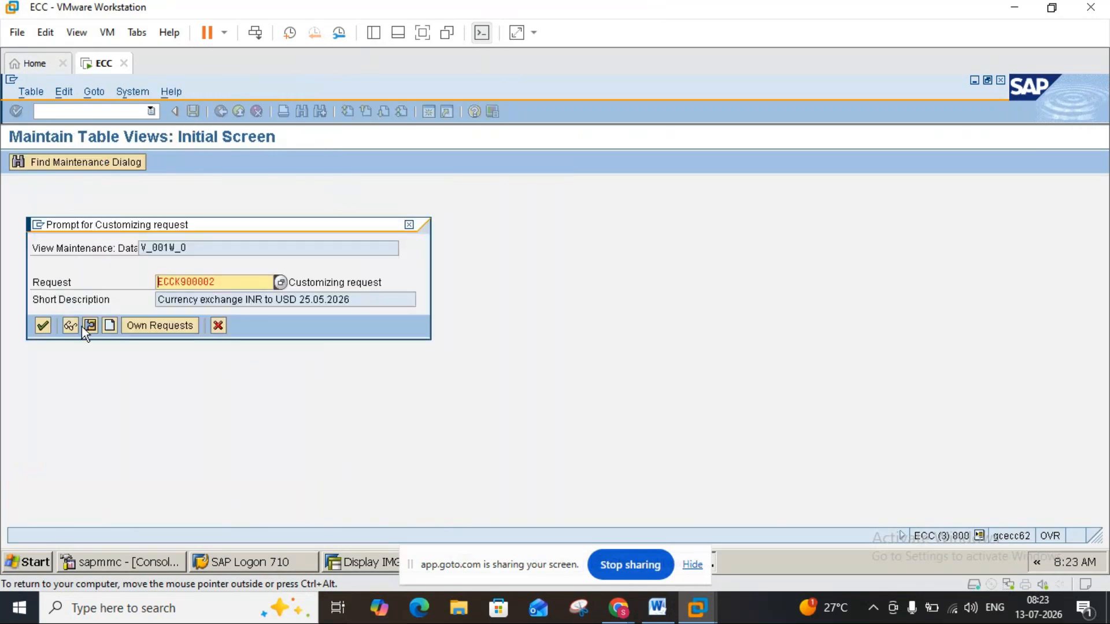
pyautogui.click(46, 329)
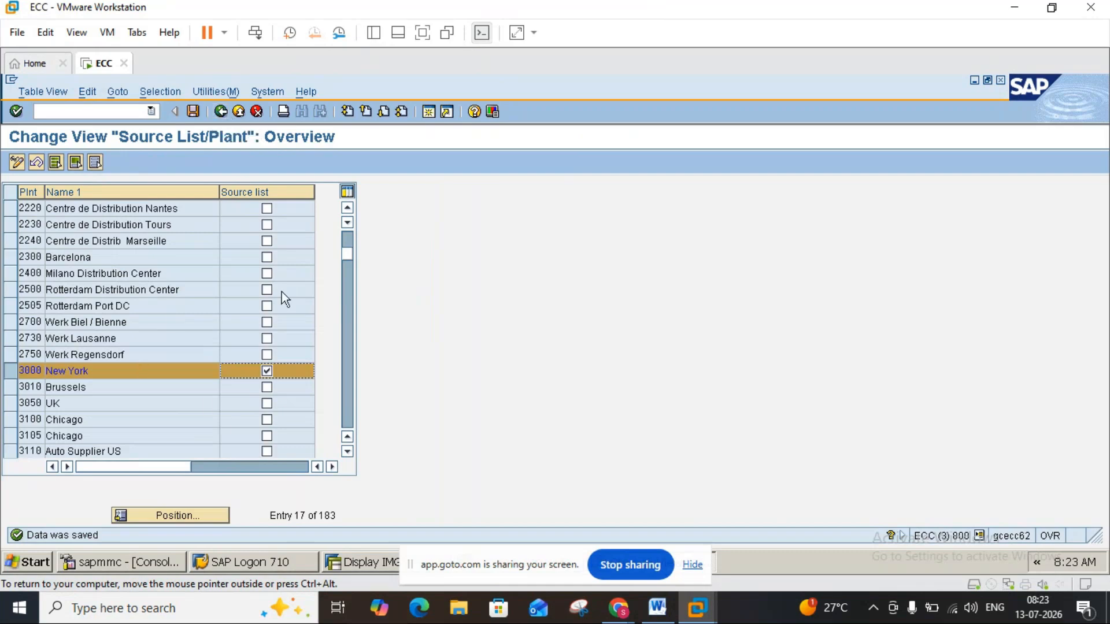
pyautogui.click(220, 111)
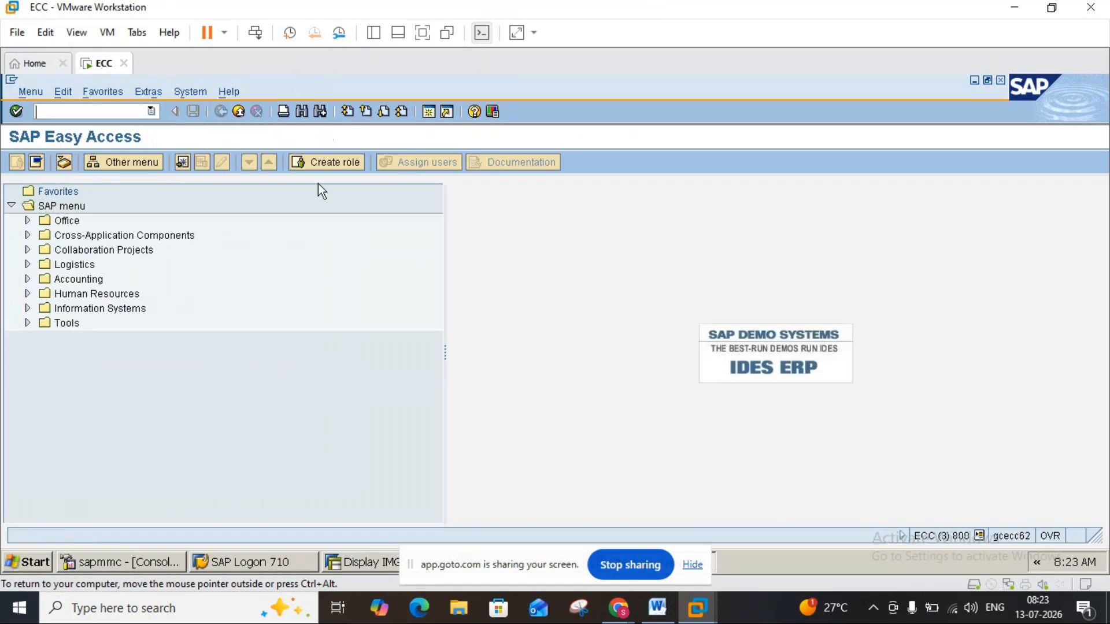
# Check the Word note on creating an info record for vendor and material, and start transaction ME11.
pyautogui.click(658, 607)
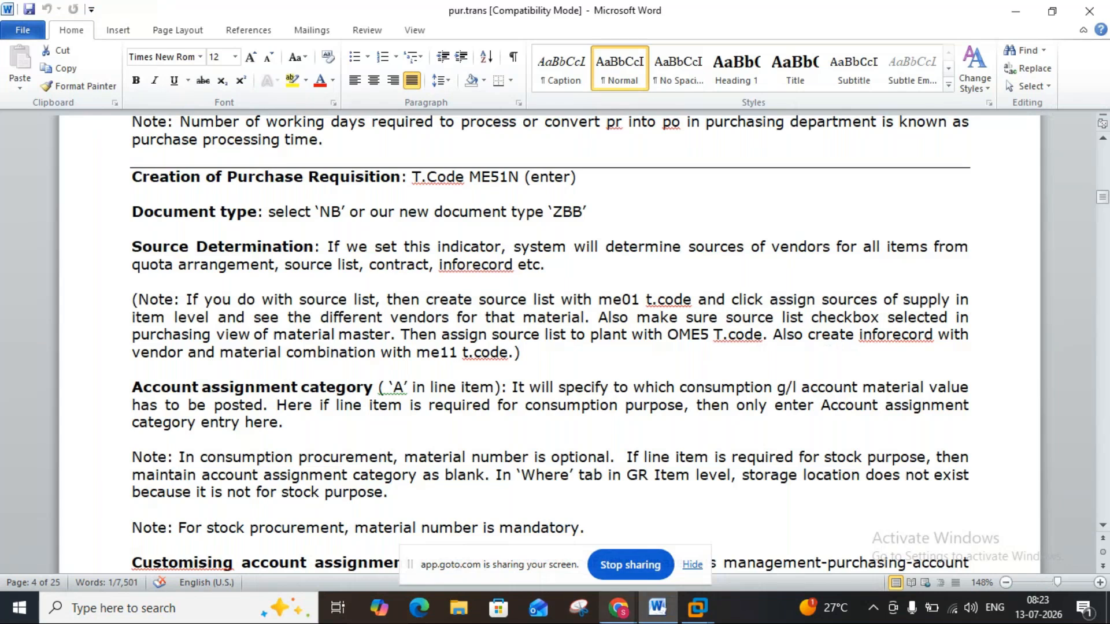
pyautogui.moveTo(696, 612)
pyautogui.click(739, 523)
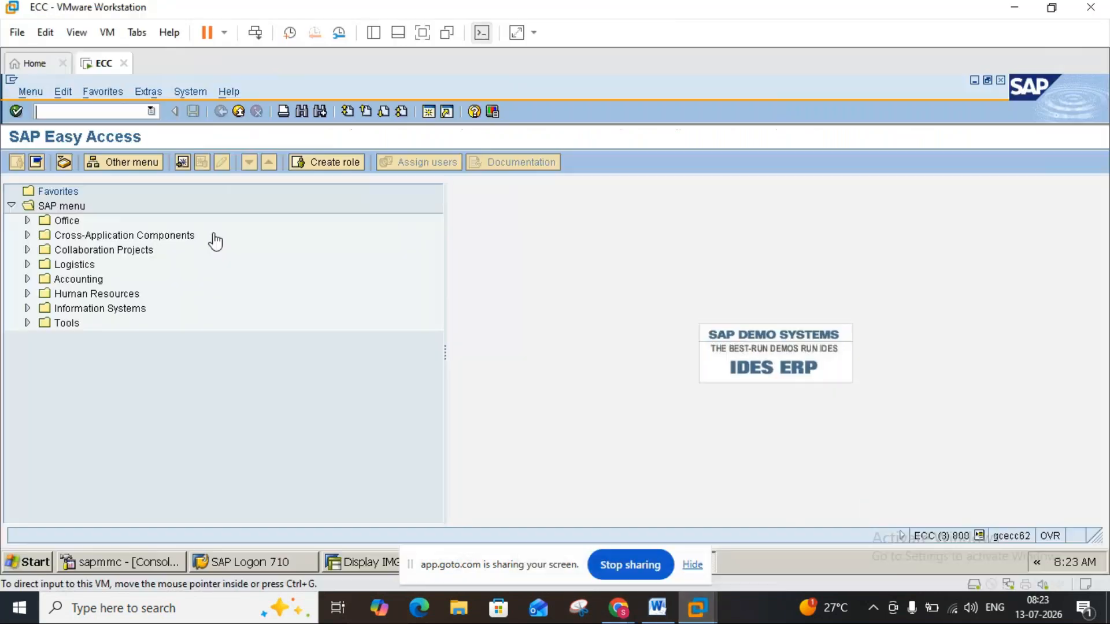
pyautogui.click(117, 112)
pyautogui.write('me11')
pyautogui.press('Return')
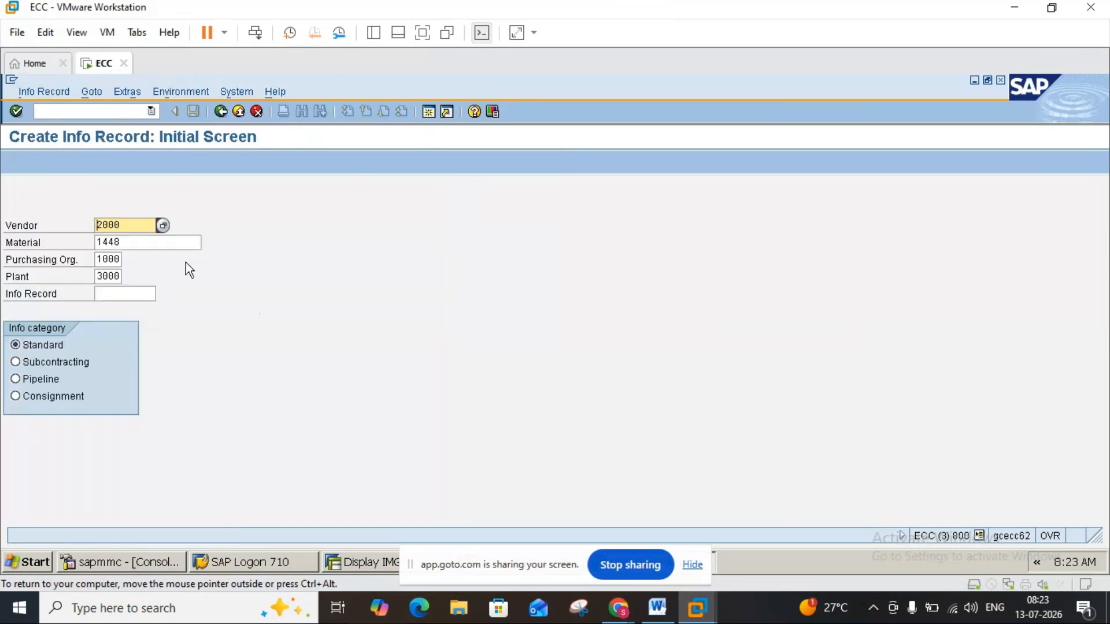
# Open the info record's purchasing organization data for vendor 3000, material 1448, purchasing organization 3000 and plant 3000.
pyautogui.click(103, 260)
pyautogui.press('BackSpace')
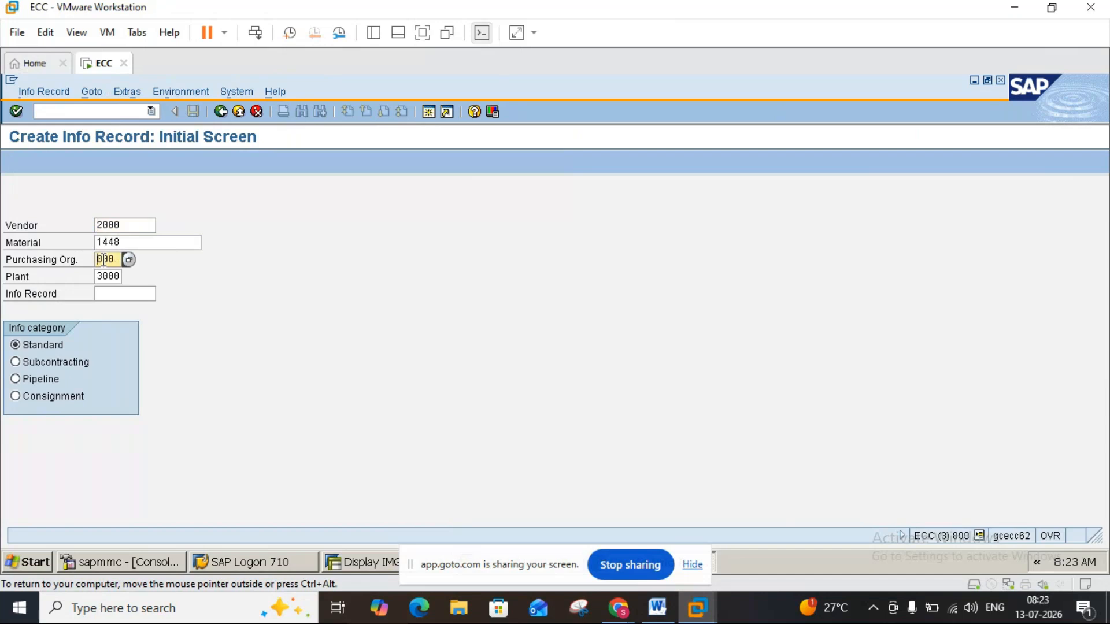
pyautogui.write('3')
pyautogui.press('Return')
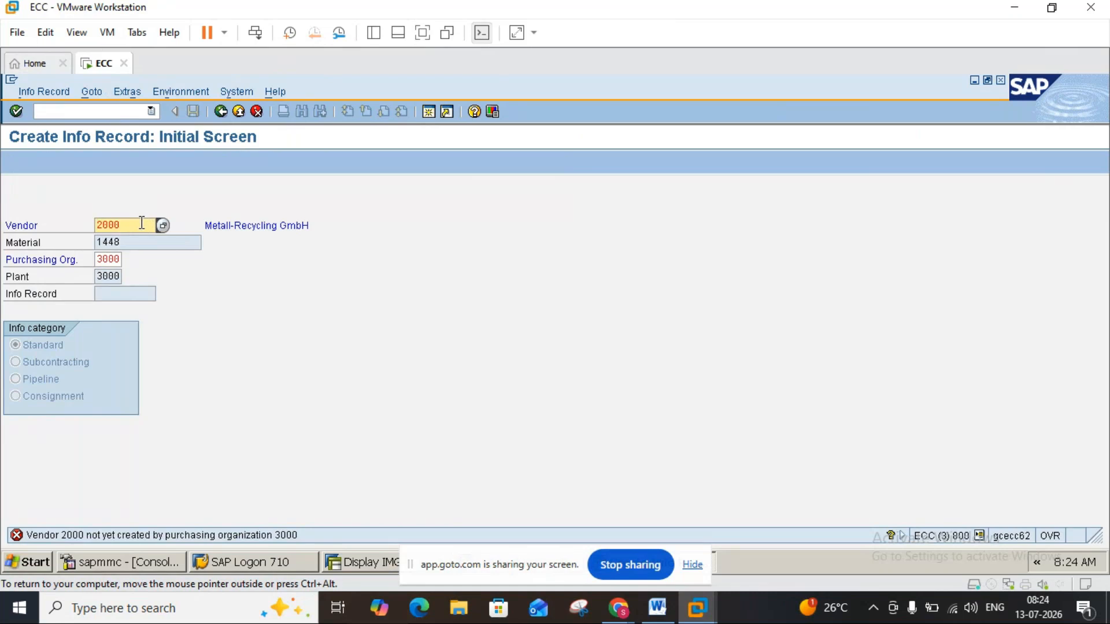
pyautogui.press('BackSpace')
pyautogui.press('BackSpace')
pyautogui.press('BackSpace')
pyautogui.press('BackSpace')
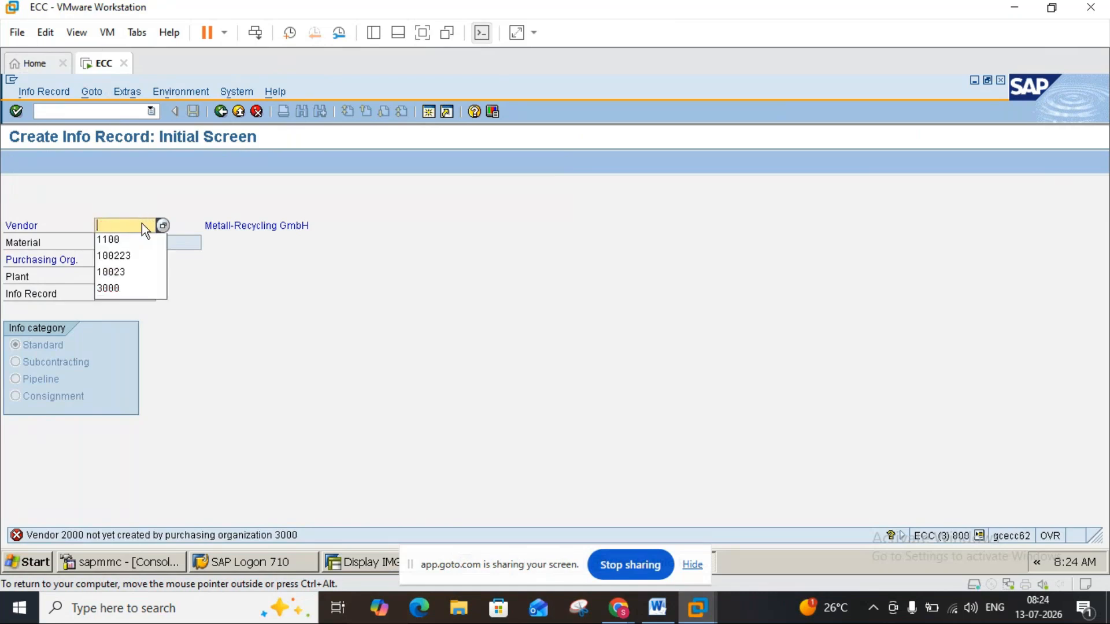
pyautogui.write('3000')
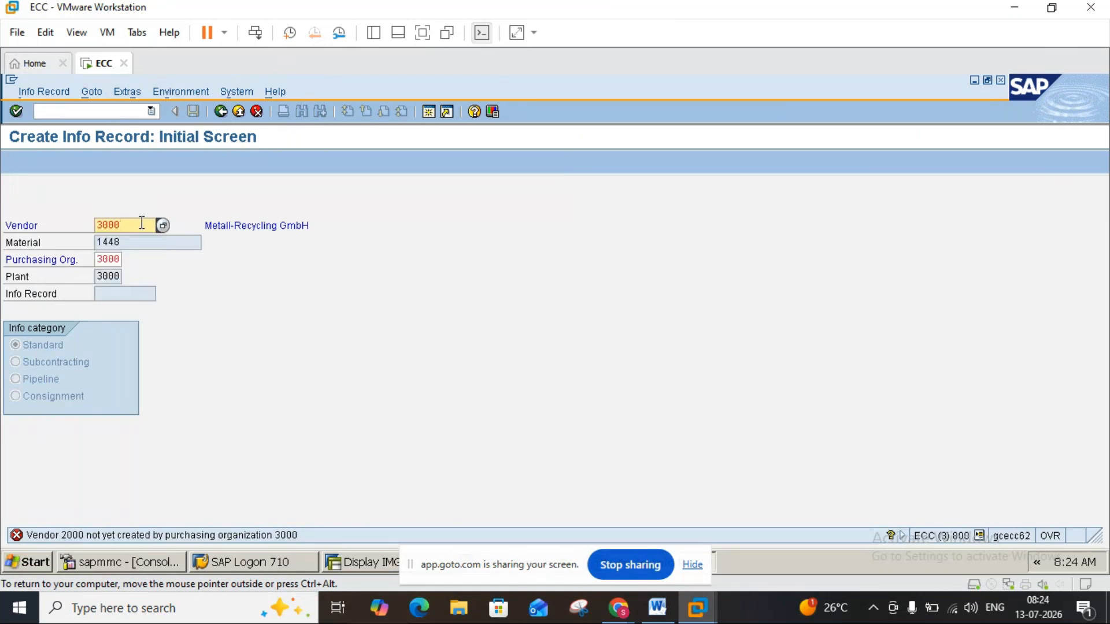
pyautogui.press('Return')
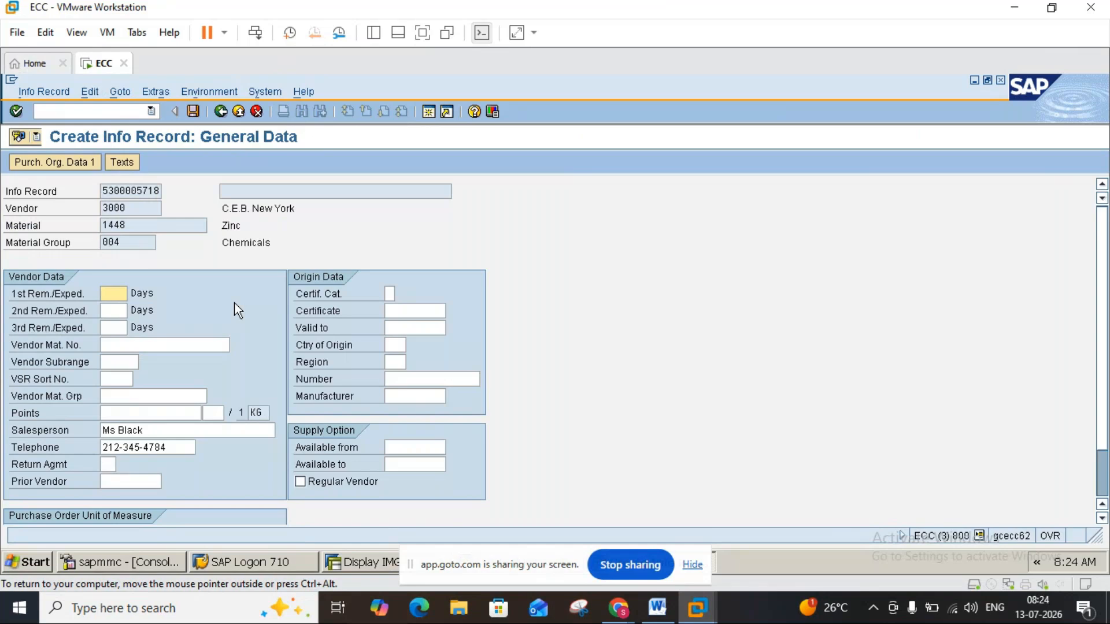
pyautogui.press('Return')
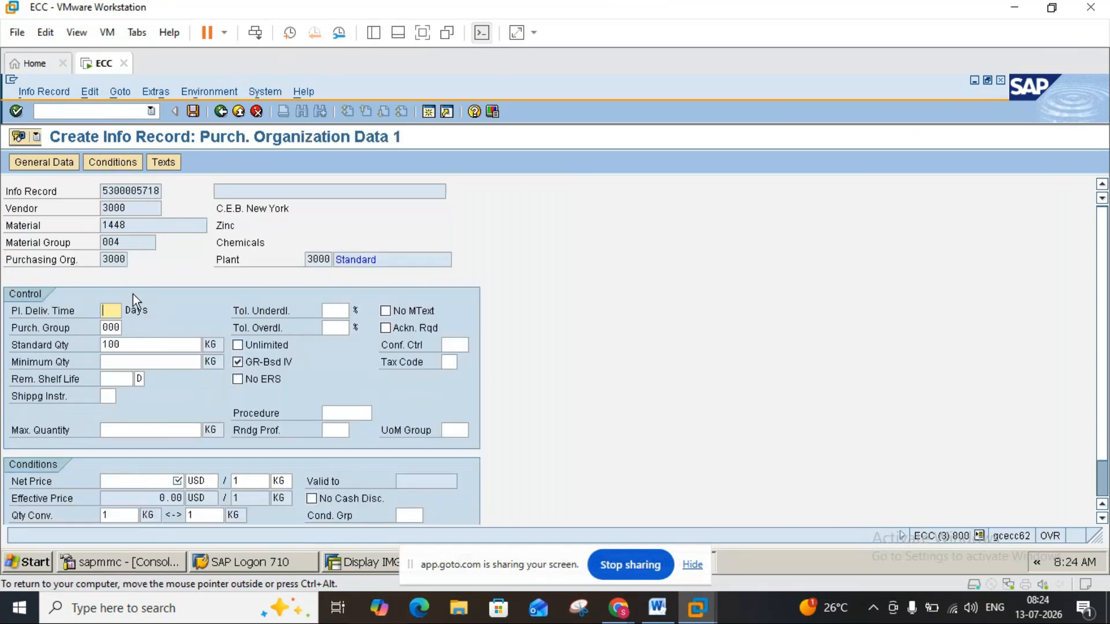
# Set planned delivery time 2 days, maximum quantity 100 KG, net price 100 USD and tax code I0, and save the info record.
pyautogui.write('2')
pyautogui.click(139, 430)
pyautogui.write('100')
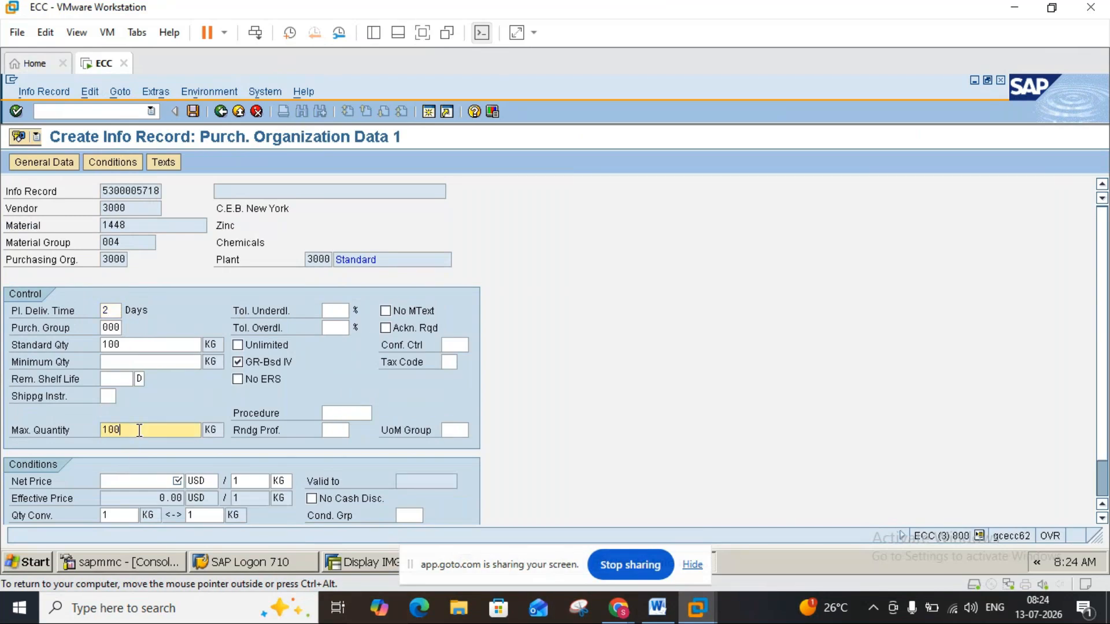
pyautogui.click(169, 481)
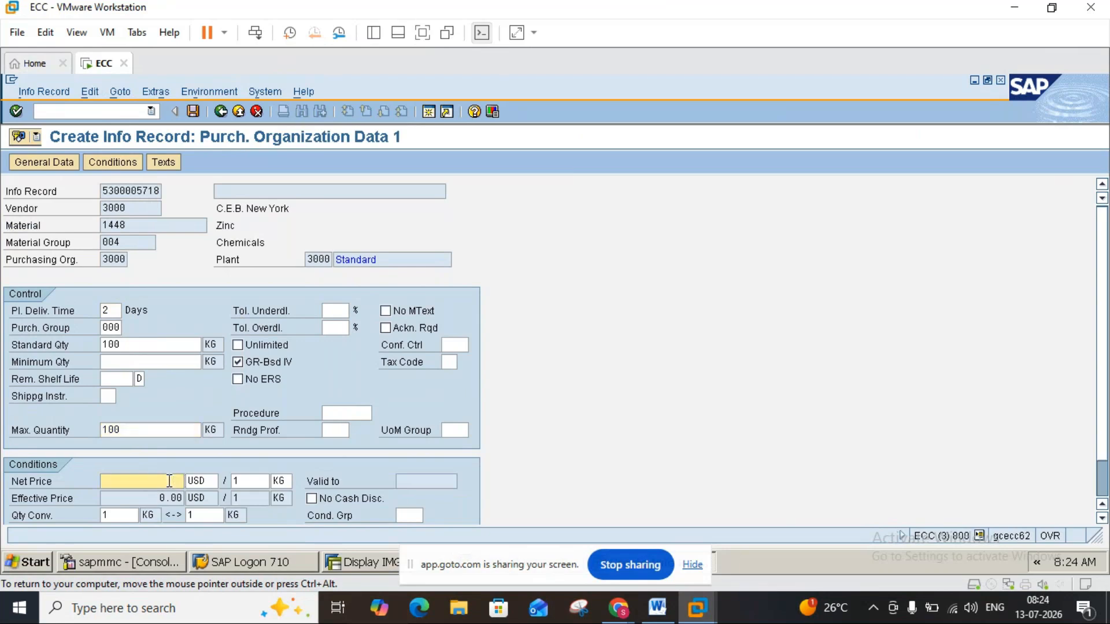
pyautogui.write('100')
pyautogui.click(451, 363)
pyautogui.click(463, 363)
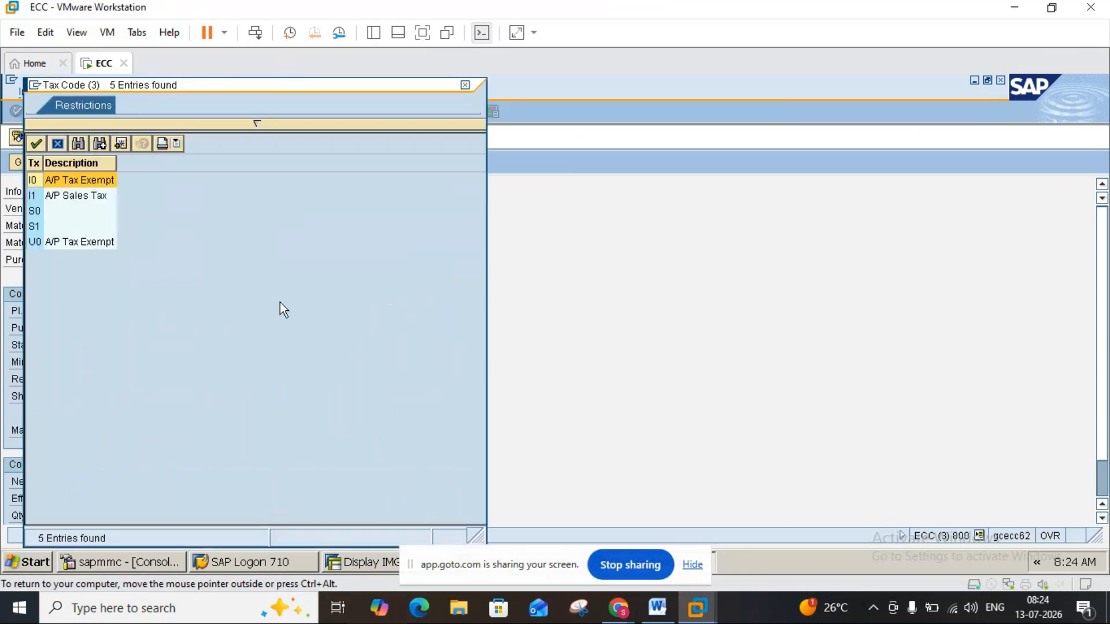
pyautogui.doubleClick(39, 180)
pyautogui.click(193, 111)
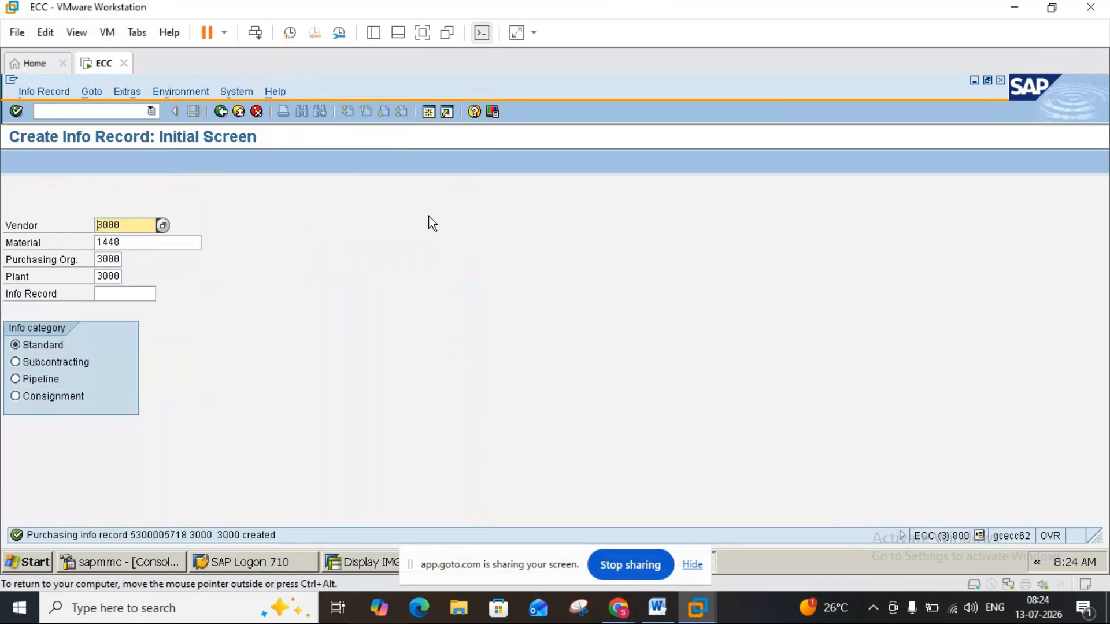
# Leave the info record and the open purchase requisition, and restart transaction ME51N from SAP Easy Access.
pyautogui.click(239, 111)
pyautogui.click(239, 111)
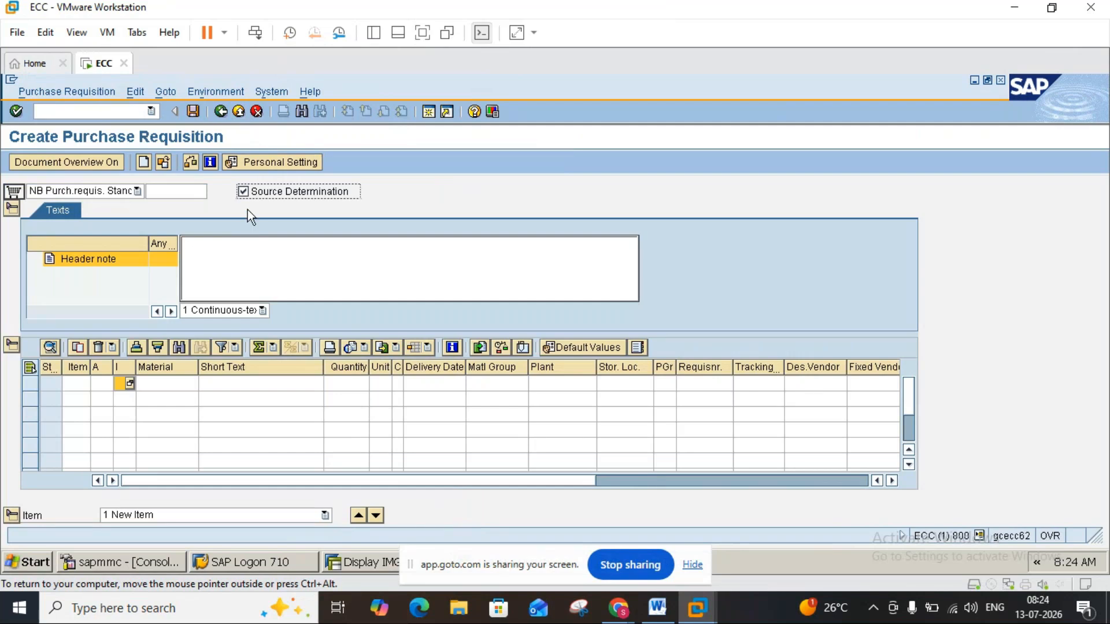
pyautogui.click(239, 118)
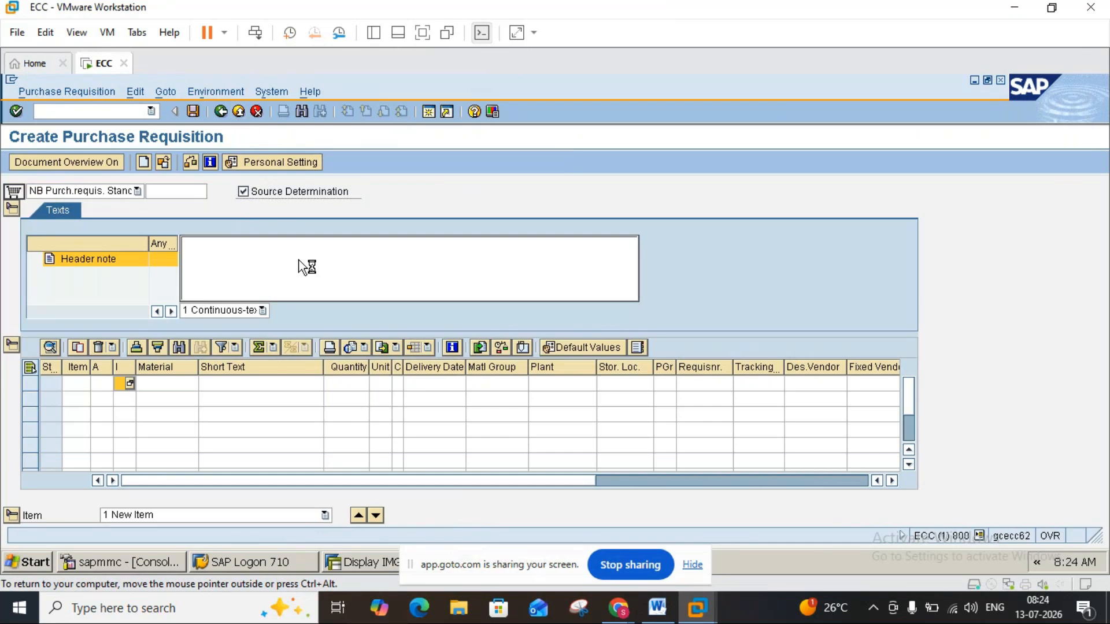
pyautogui.click(258, 110)
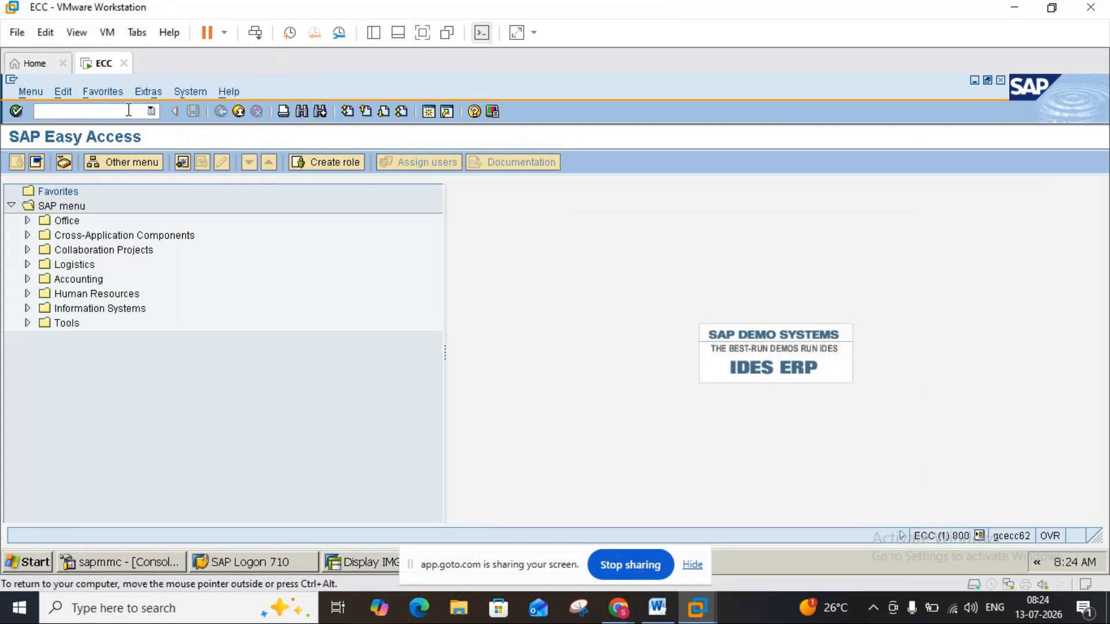
pyautogui.write('ME51N')
pyautogui.press('Return')
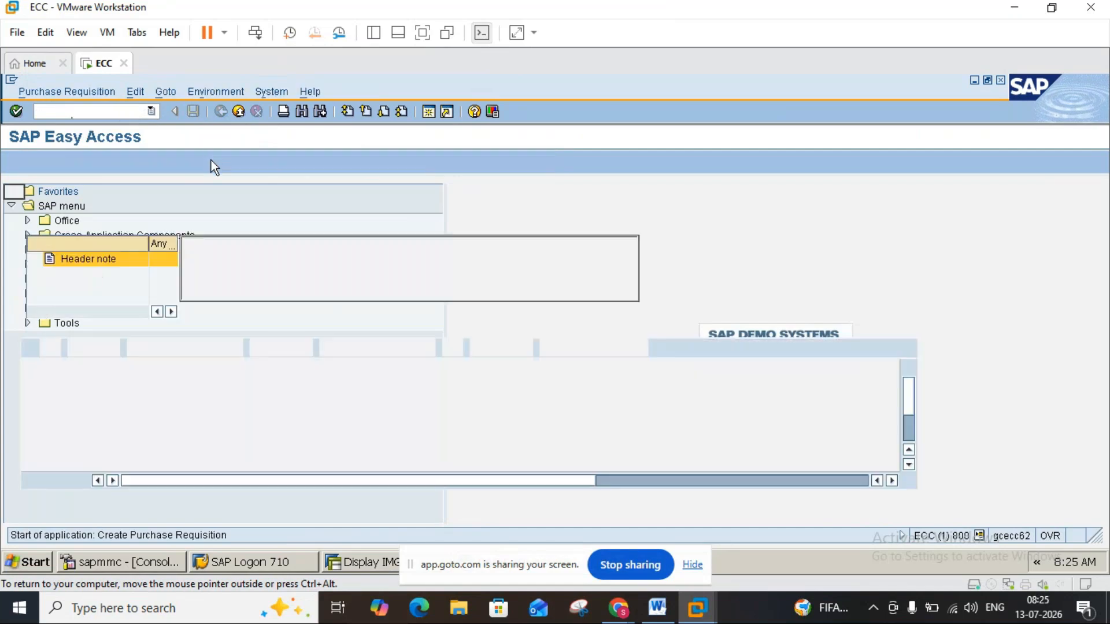
# Enable Source Determination and add a requisition item for material 1448, quantity 10, plant 3000 and storage location 0001.
pyautogui.click(244, 192)
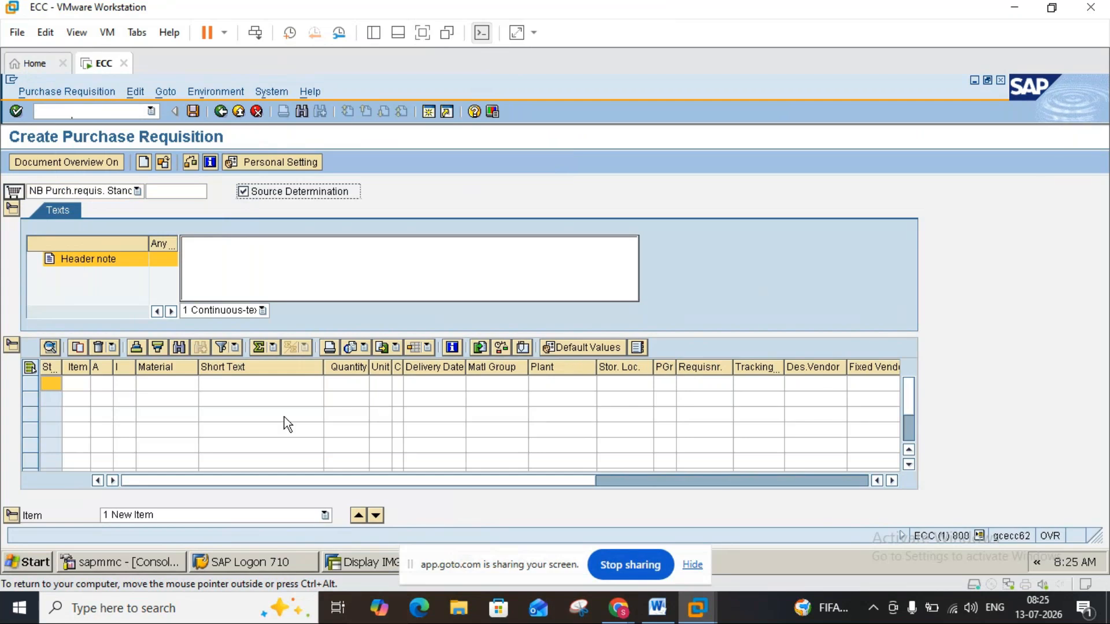
pyautogui.click(151, 385)
pyautogui.write('1448')
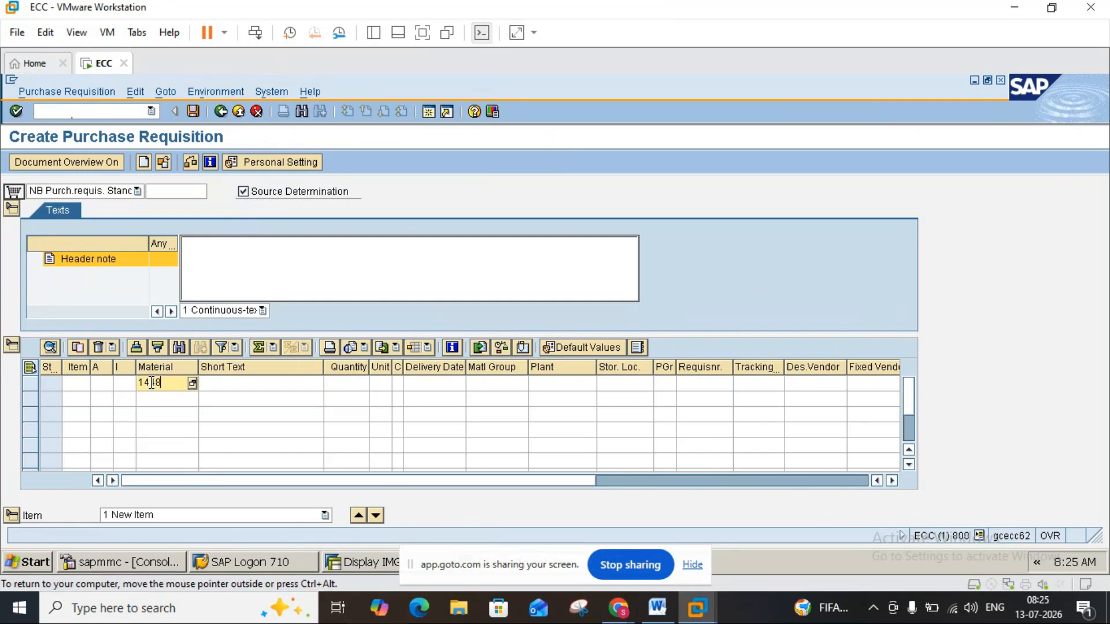
pyautogui.click(345, 383)
pyautogui.write('10')
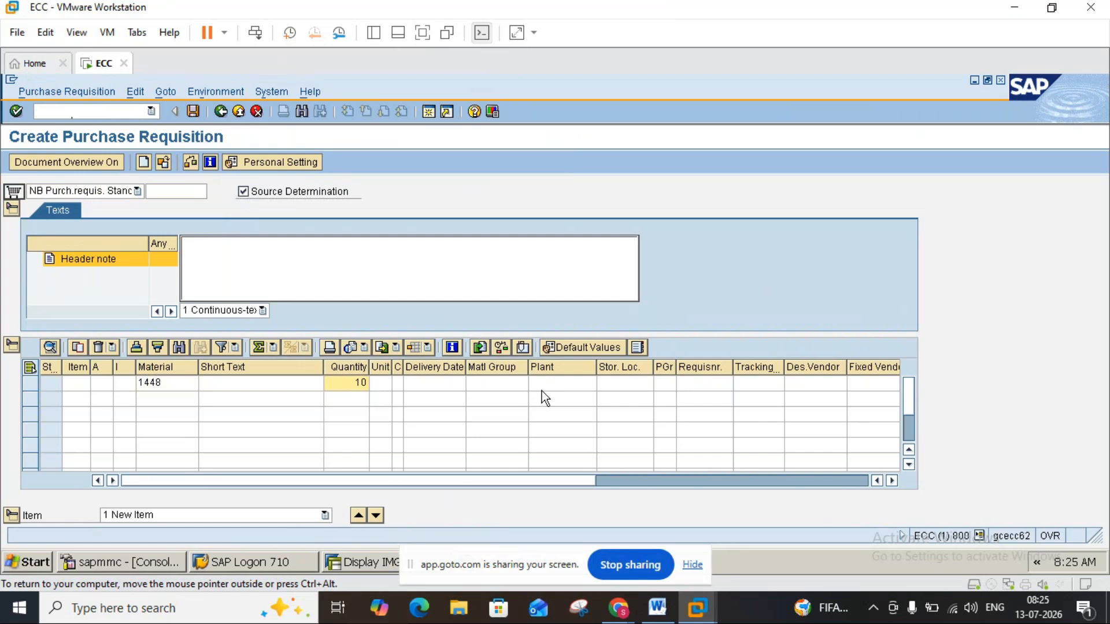
pyautogui.click(556, 384)
pyautogui.write('3000')
pyautogui.click(624, 383)
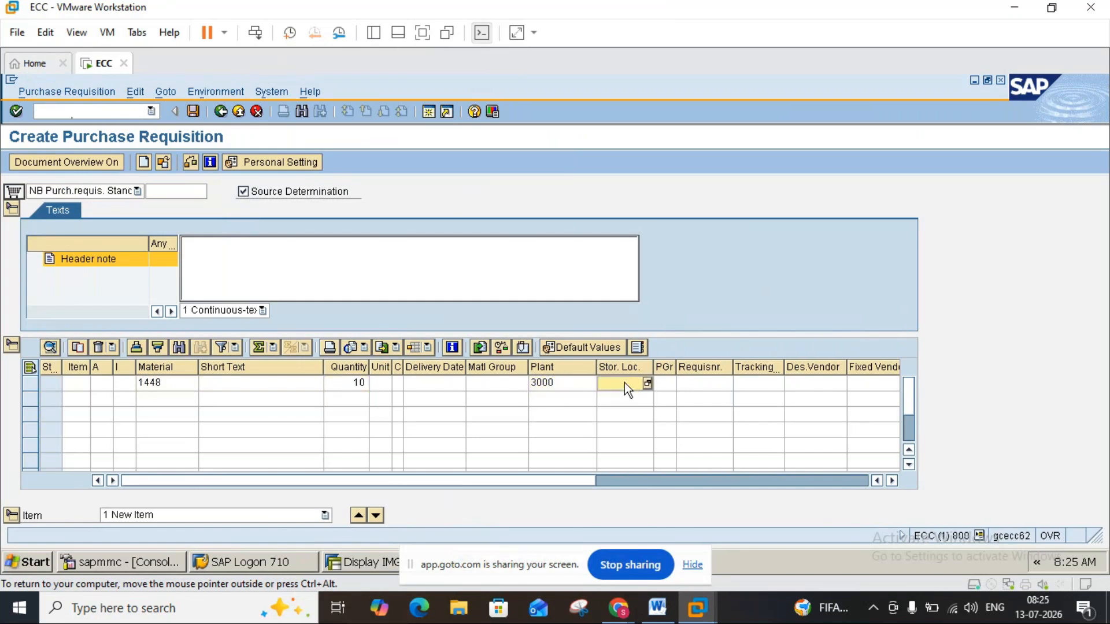
pyautogui.write('0001')
pyautogui.press('Return')
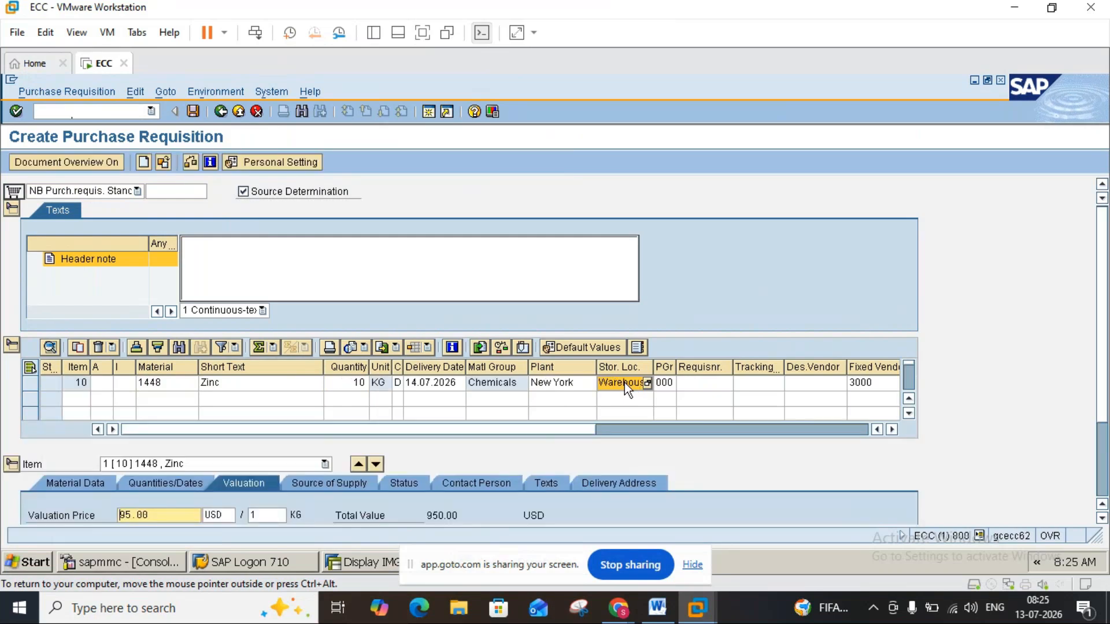
# Examine the source of supply details of the requisition item, including its fixed vendor and info record.
pyautogui.click(338, 485)
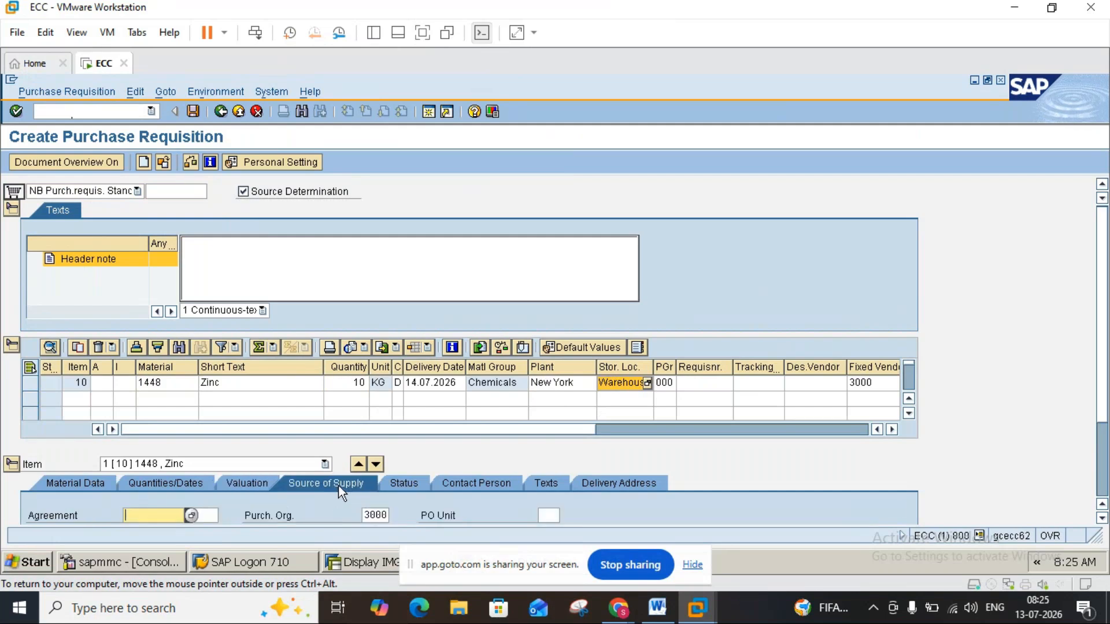
pyautogui.click(1103, 520)
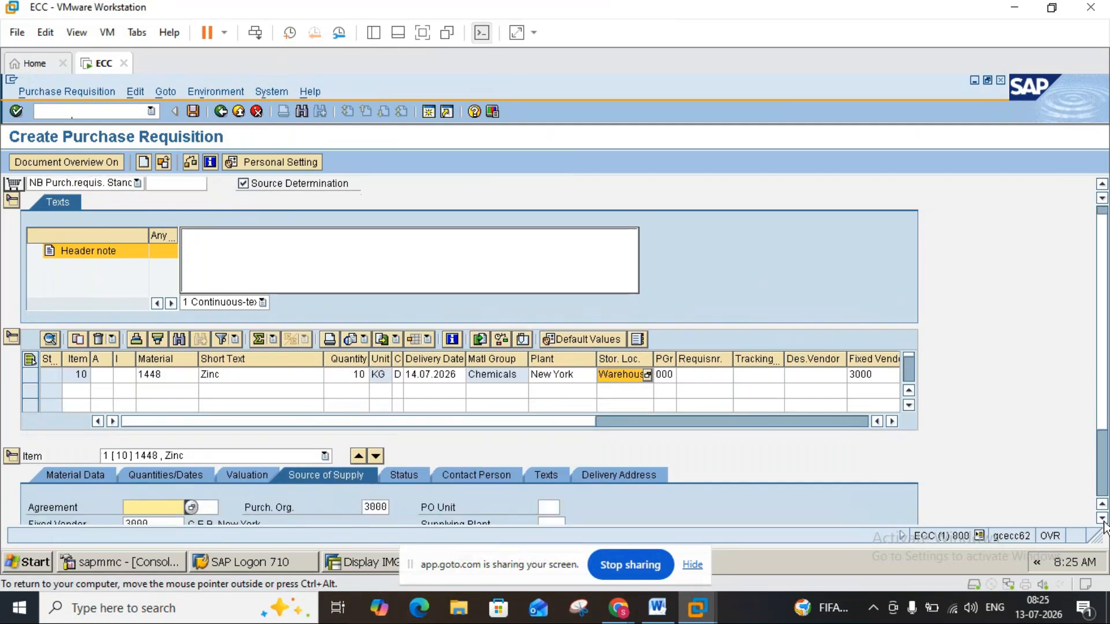
pyautogui.click(1103, 520)
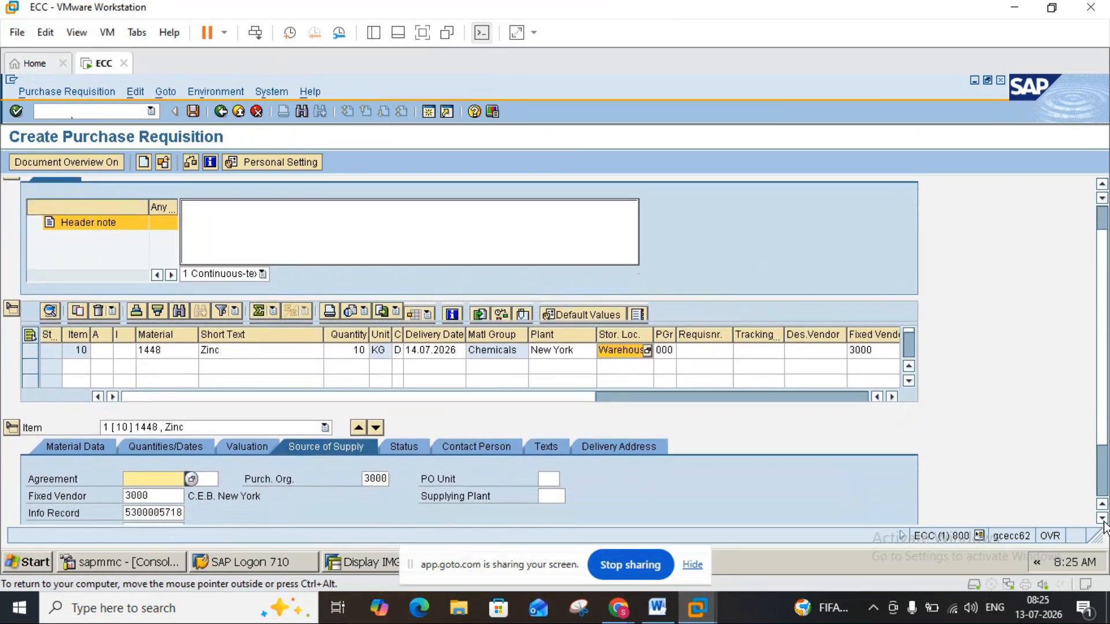
pyautogui.click(1103, 520)
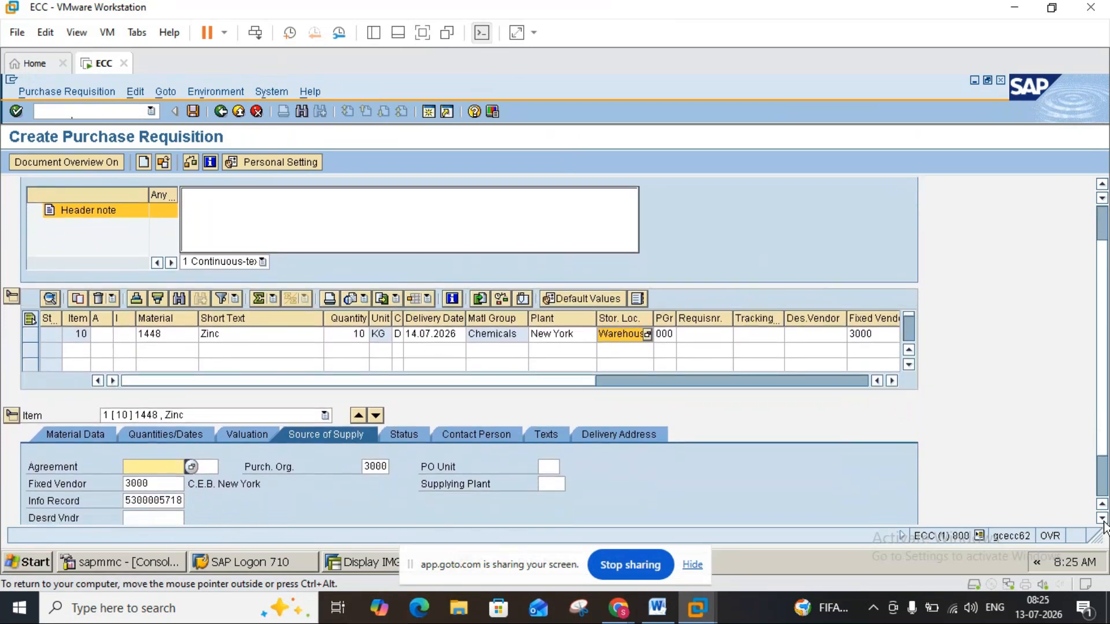
# Examine the requisition item's source of supply details alongside the Source Determination notes in the Word document.
pyautogui.click(1103, 520)
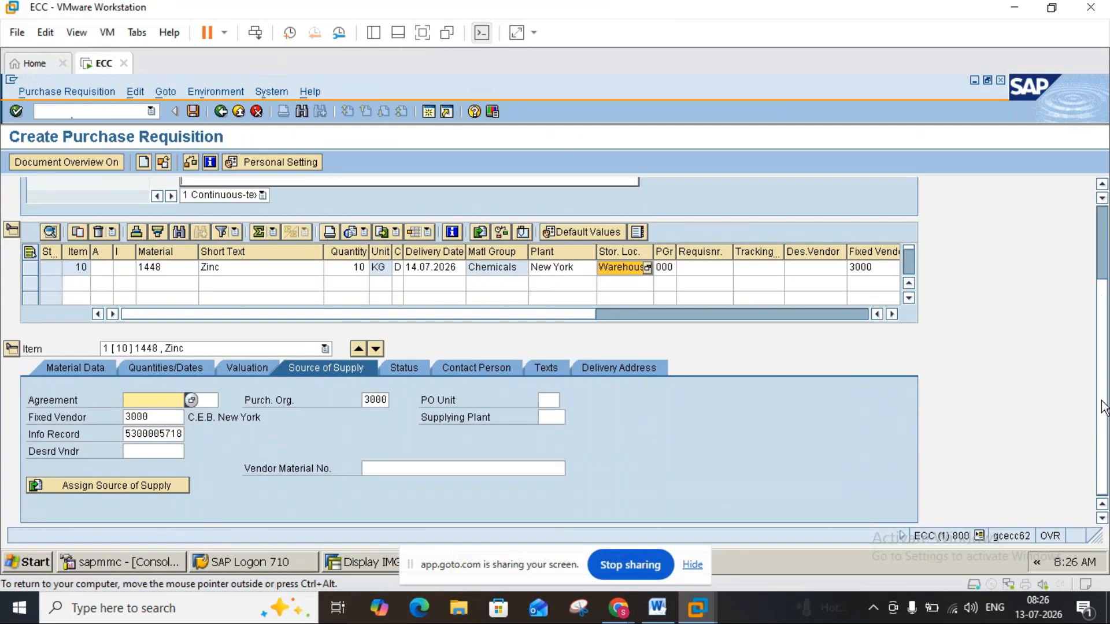
pyautogui.scroll(3, 1104, 283)
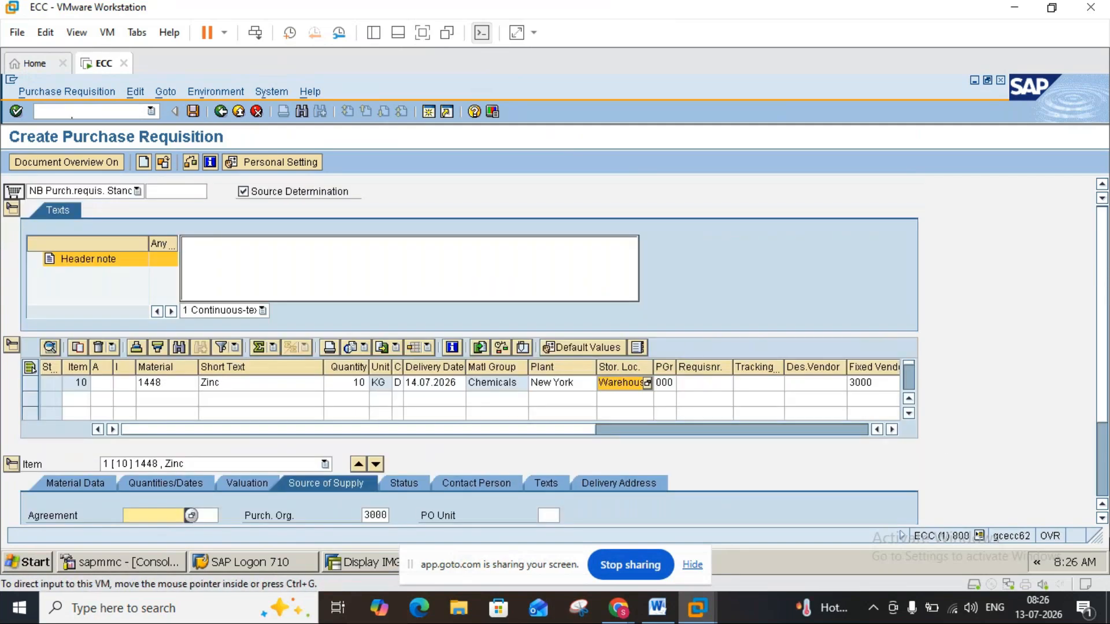
pyautogui.scroll(-3, 1100, 479)
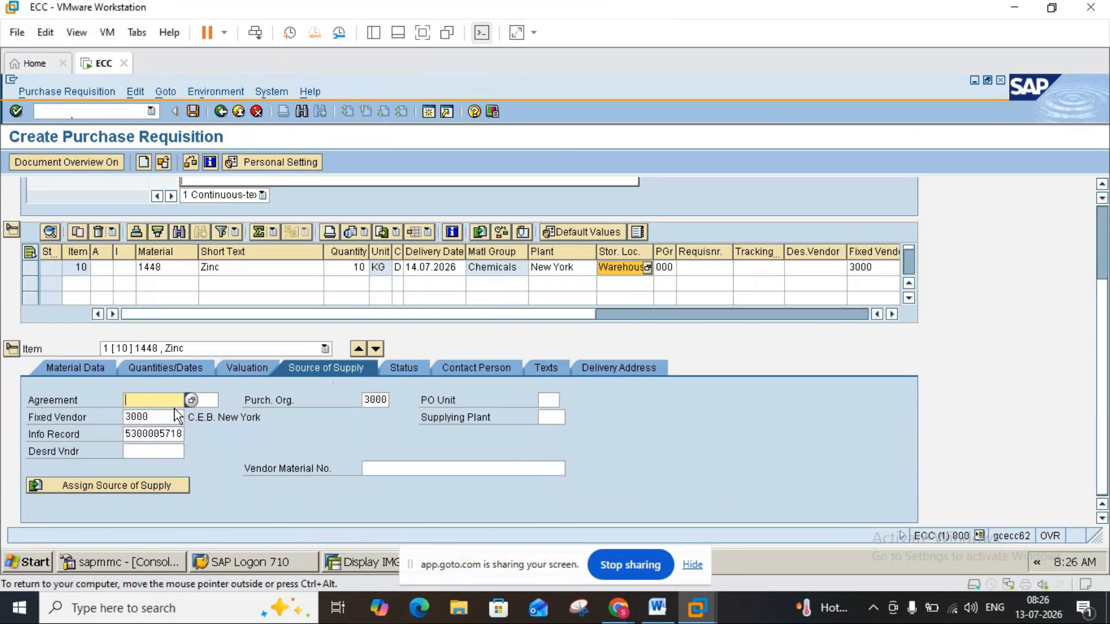
pyautogui.click(177, 420)
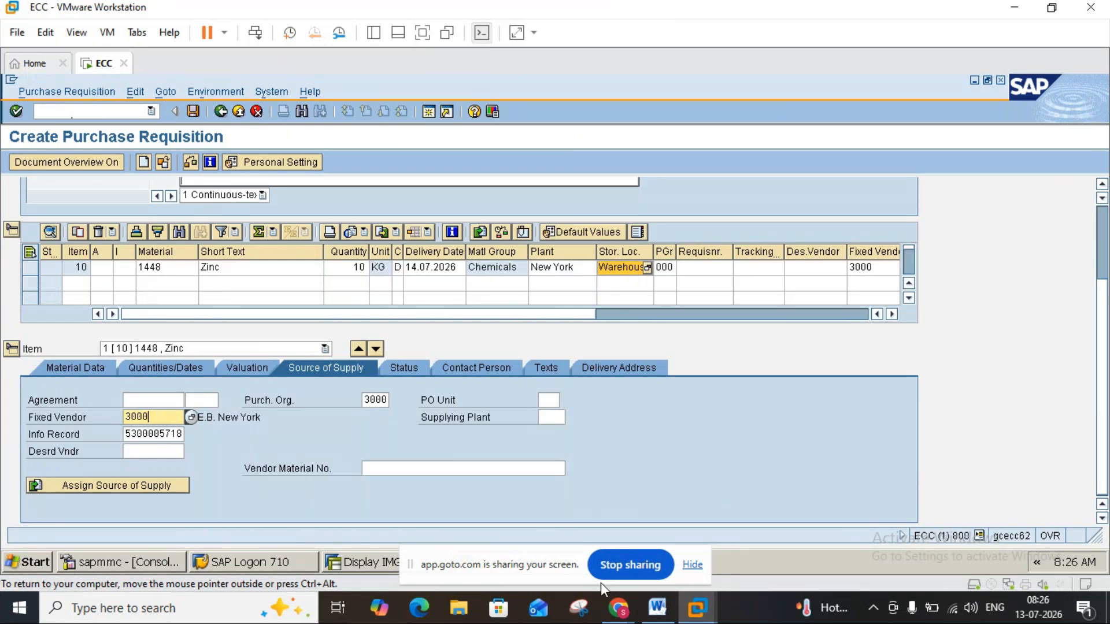
pyautogui.click(657, 608)
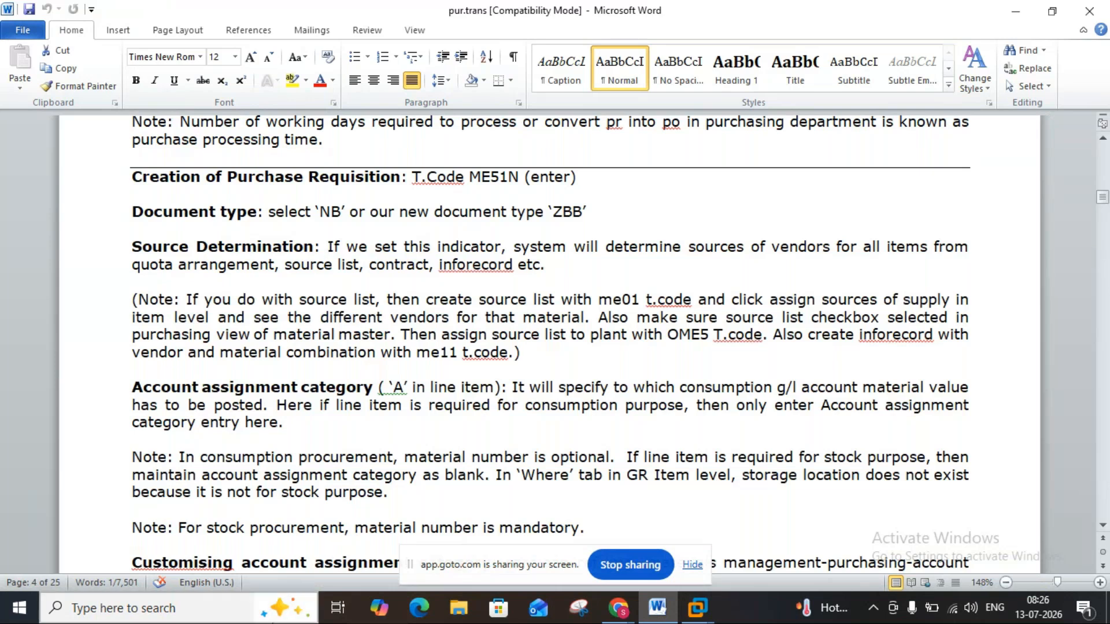
pyautogui.click(672, 612)
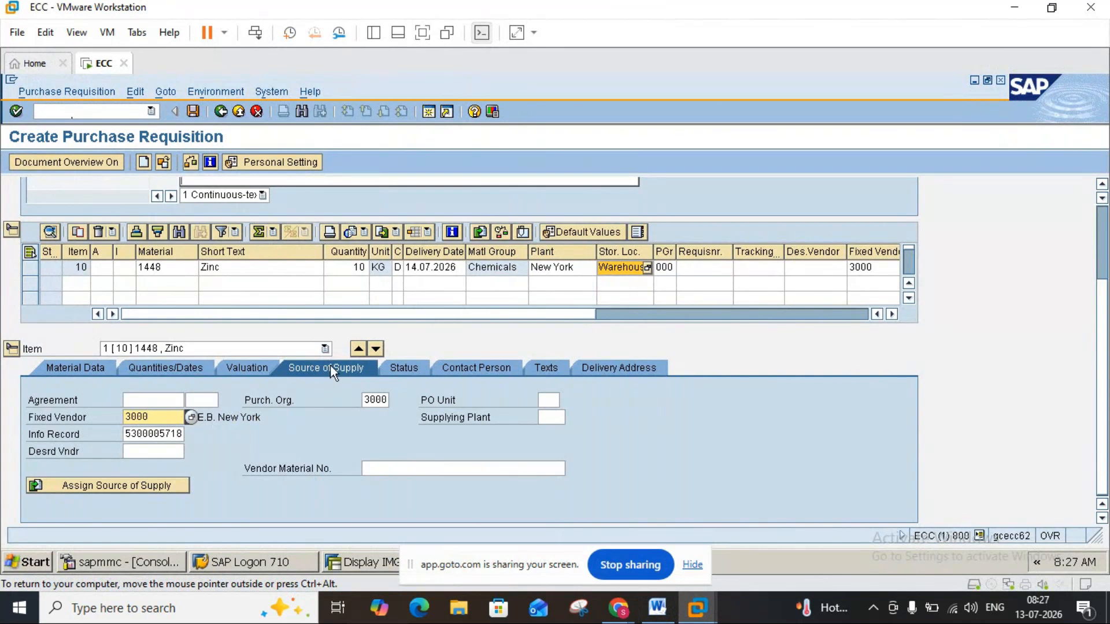
pyautogui.click(653, 610)
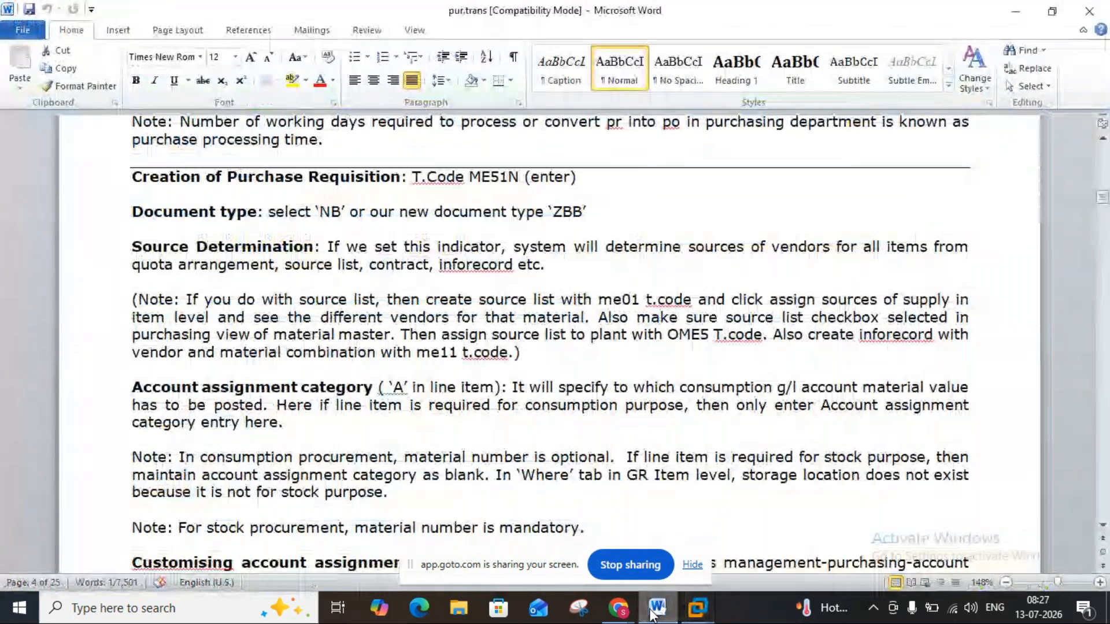
pyautogui.click(655, 608)
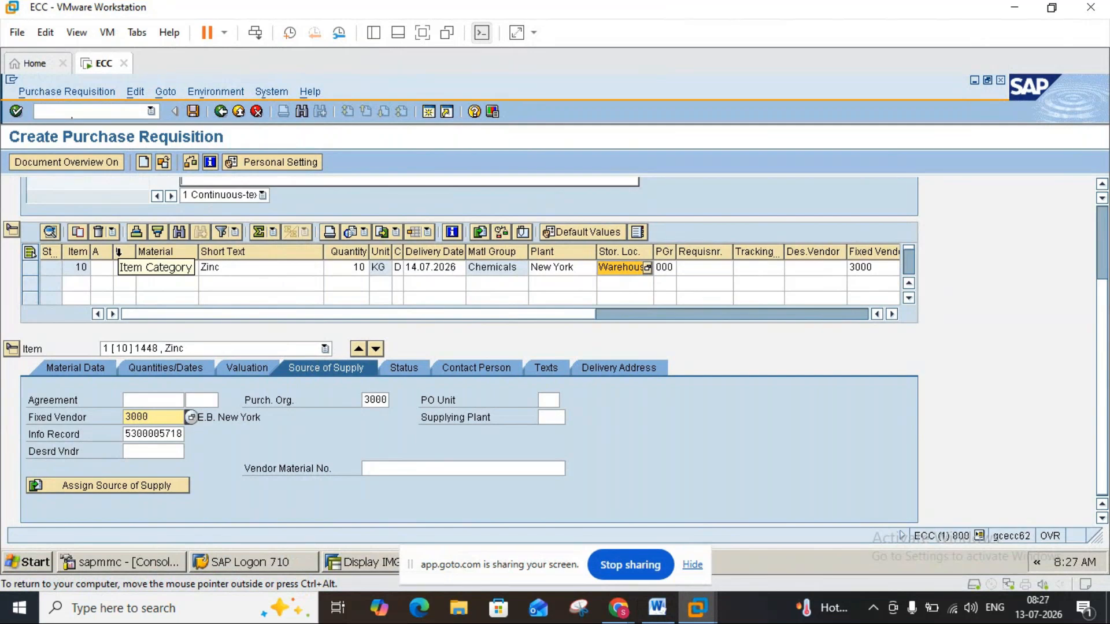
# Review the available account assignment categories for the Zinc requisition item and the related explanation in the Word notes.
pyautogui.click(108, 265)
pyautogui.click(107, 266)
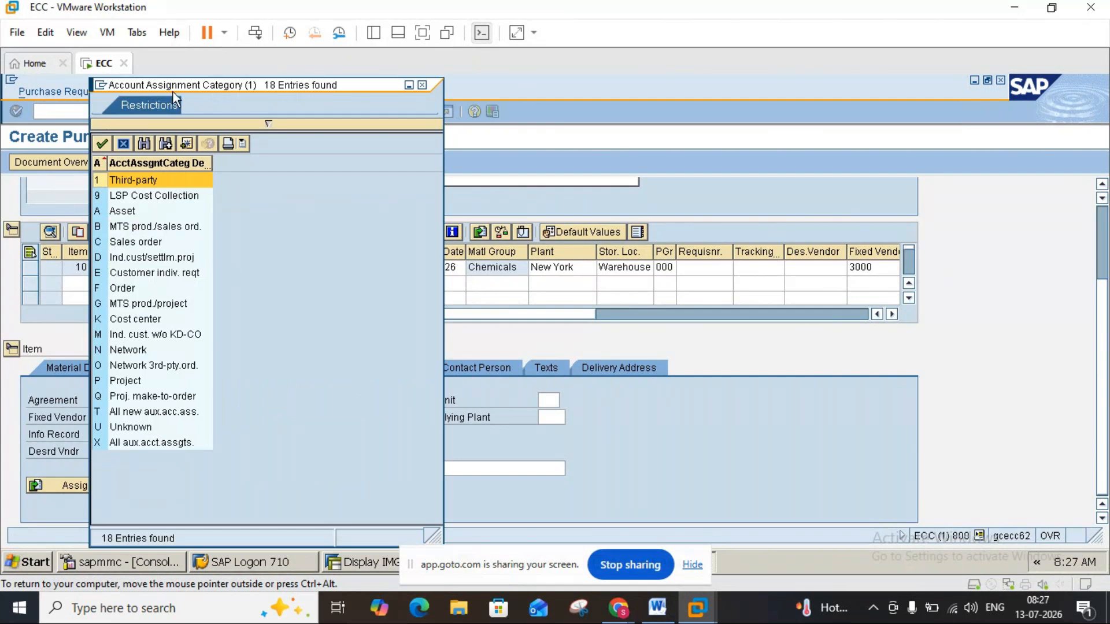
pyautogui.moveTo(187, 89); pyautogui.dragTo(302, 93)
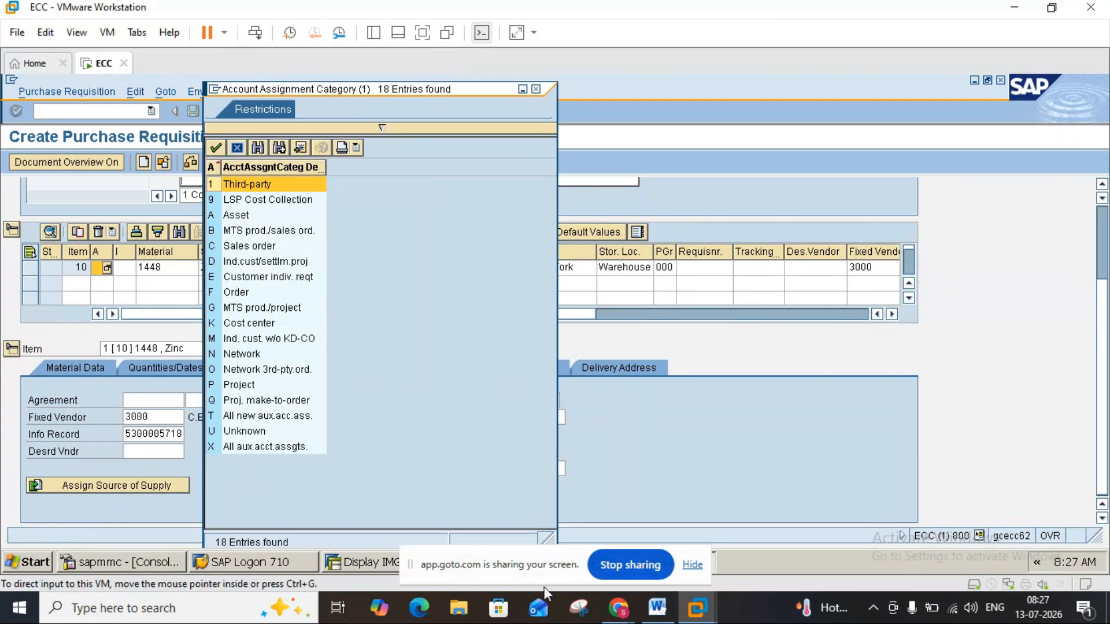
pyautogui.click(659, 610)
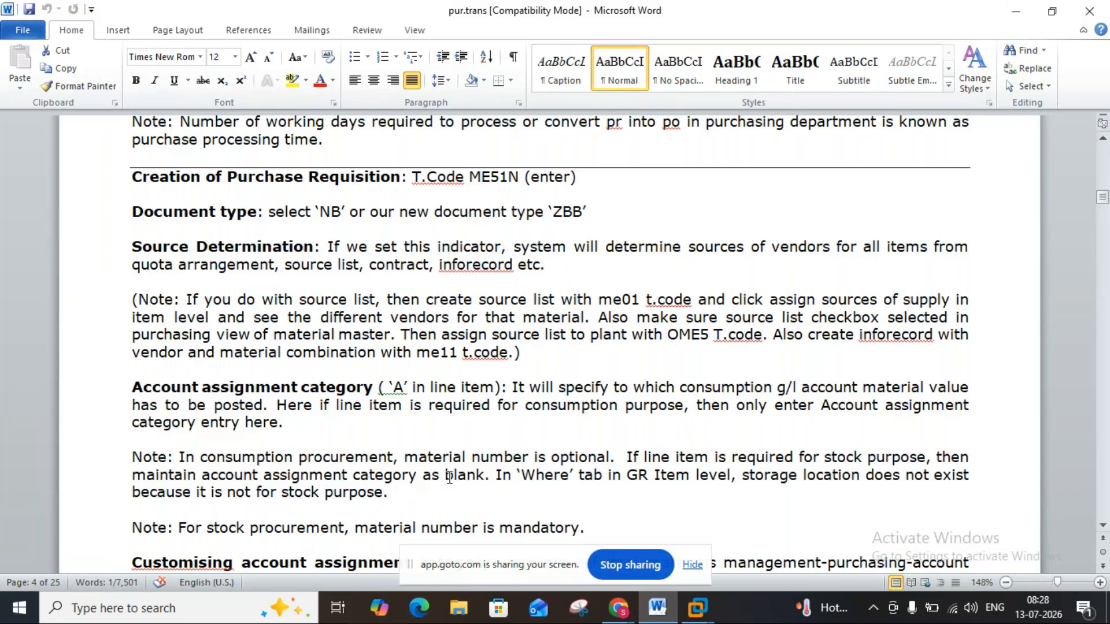
pyautogui.moveTo(706, 612)
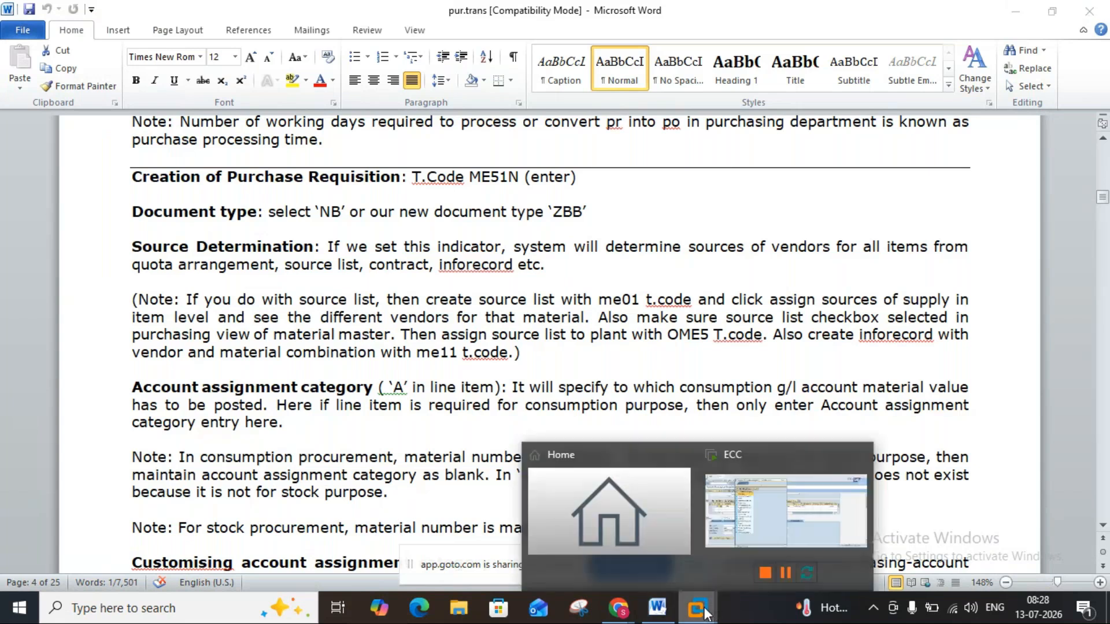
pyautogui.click(711, 555)
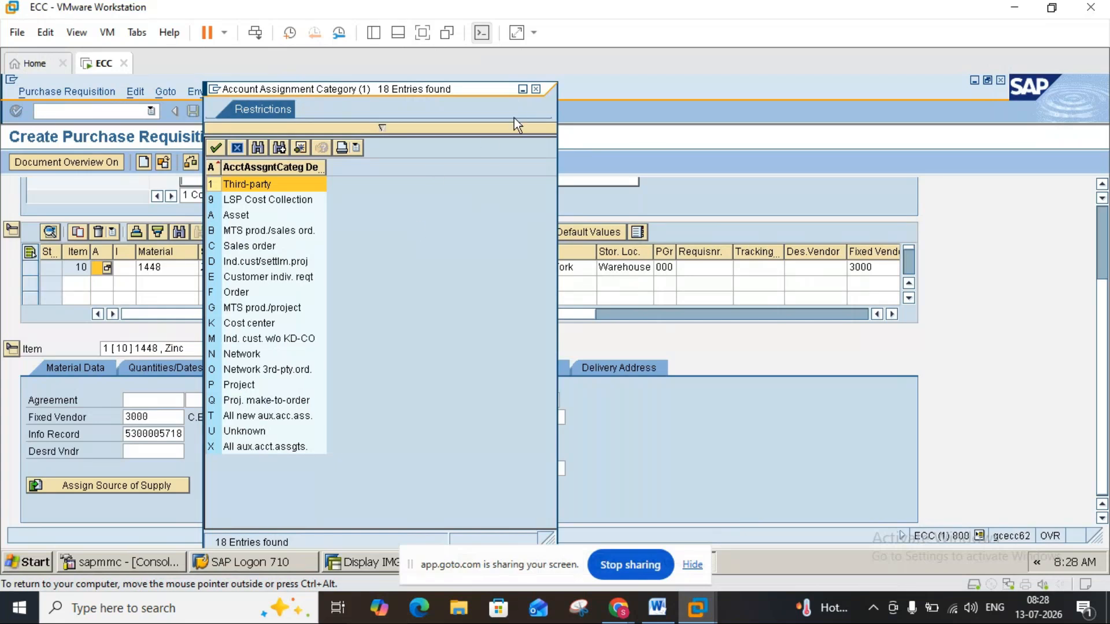
pyautogui.click(536, 90)
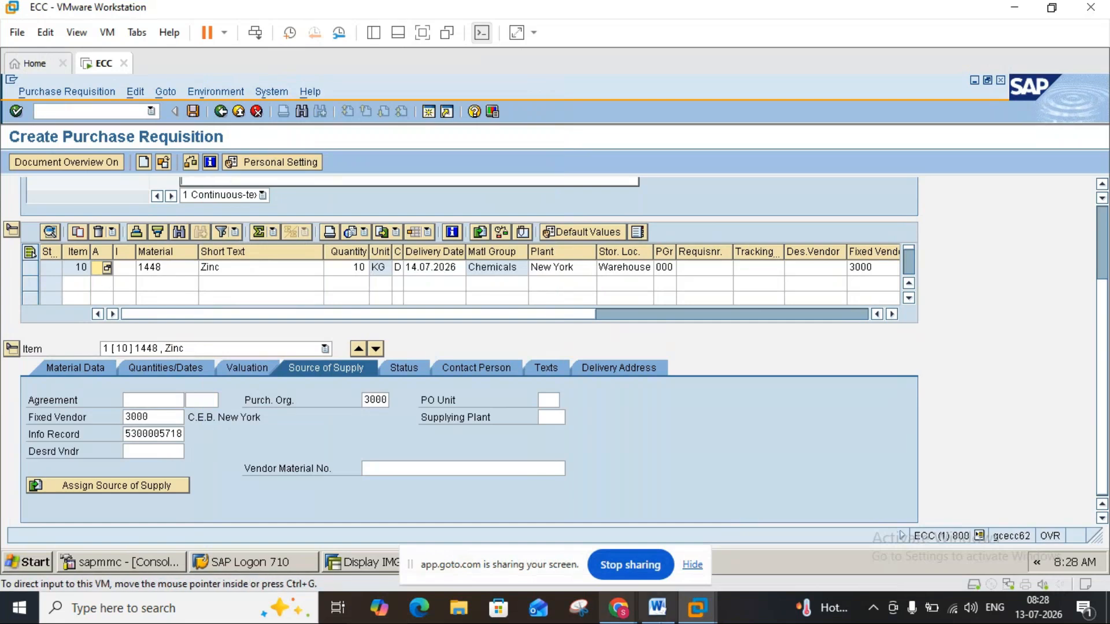
pyautogui.click(657, 608)
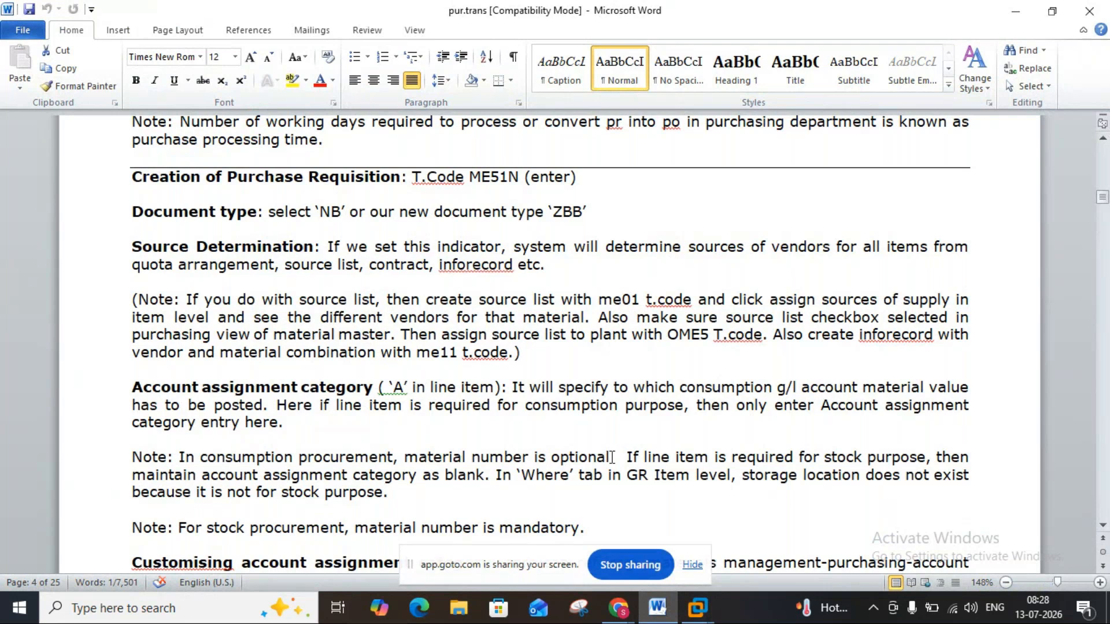
pyautogui.click(665, 612)
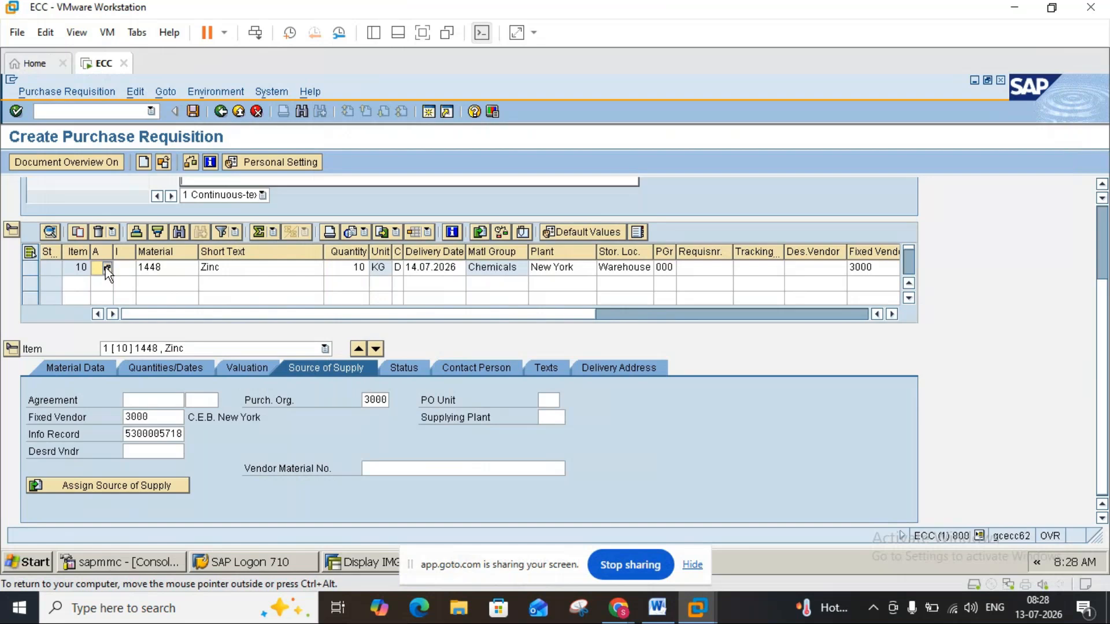
# Assign account assignment category K (Cost center) to the Zinc item and confirm the entry.
pyautogui.click(106, 267)
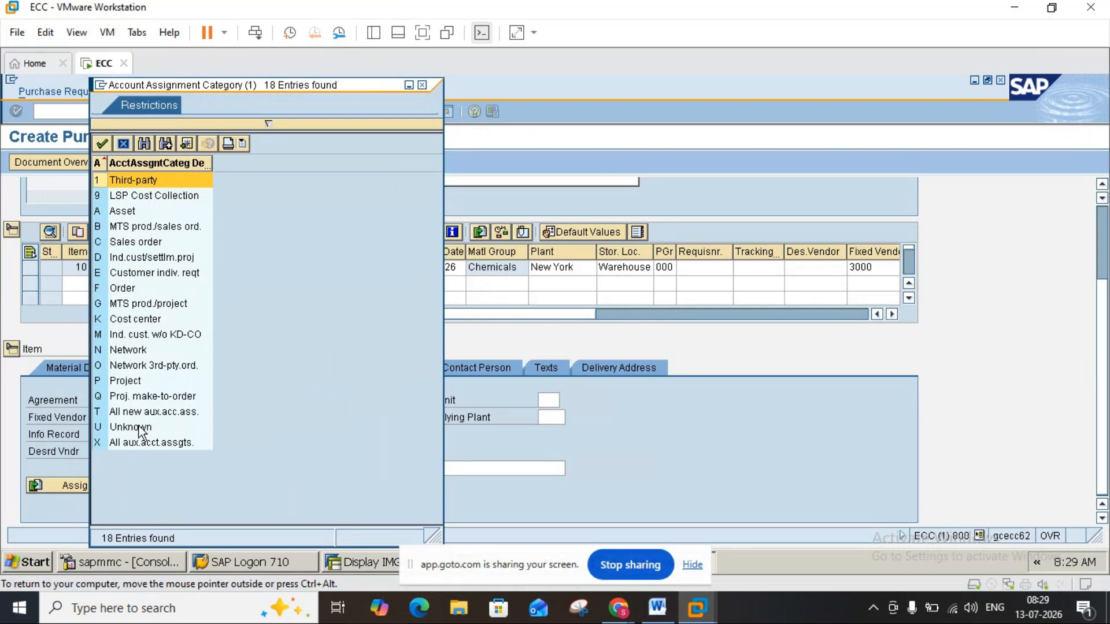
pyautogui.doubleClick(134, 321)
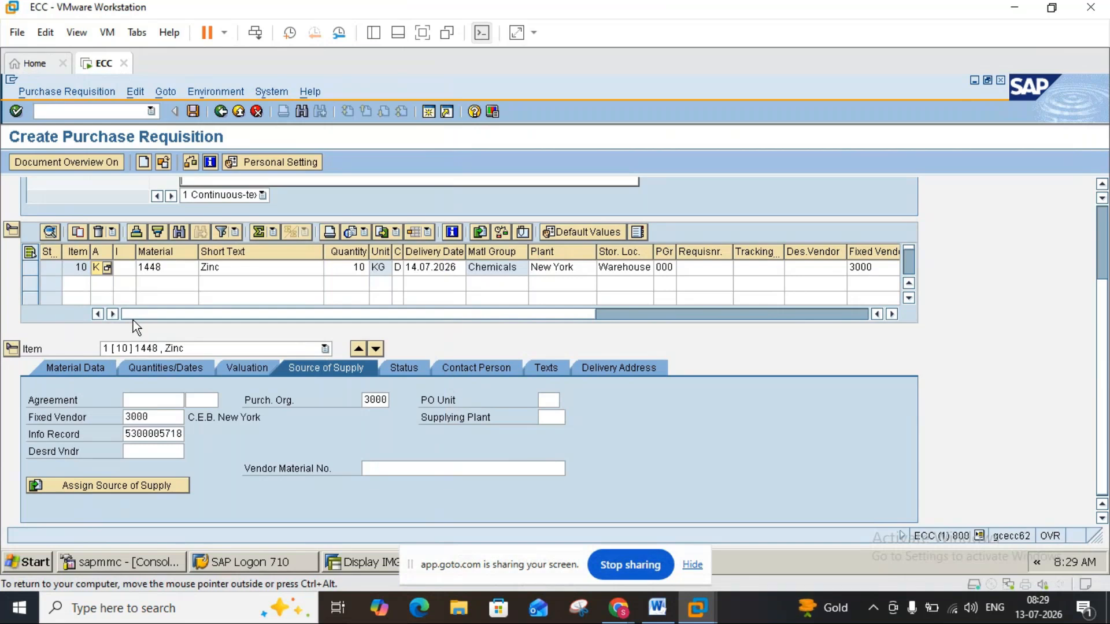
pyautogui.click(670, 613)
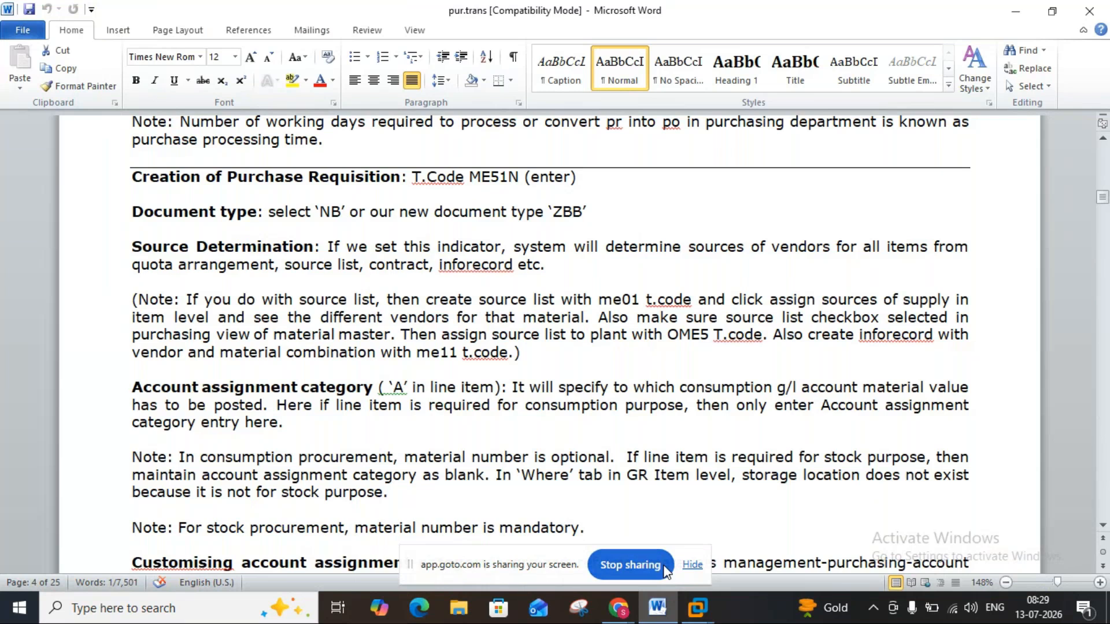
pyautogui.moveTo(657, 608)
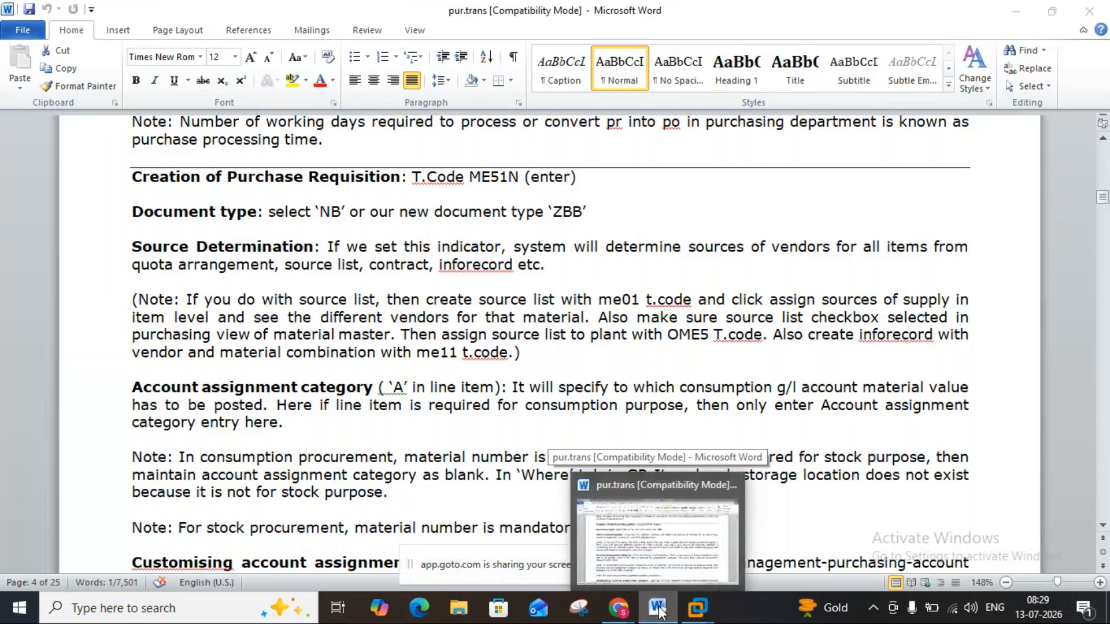
pyautogui.click(657, 608)
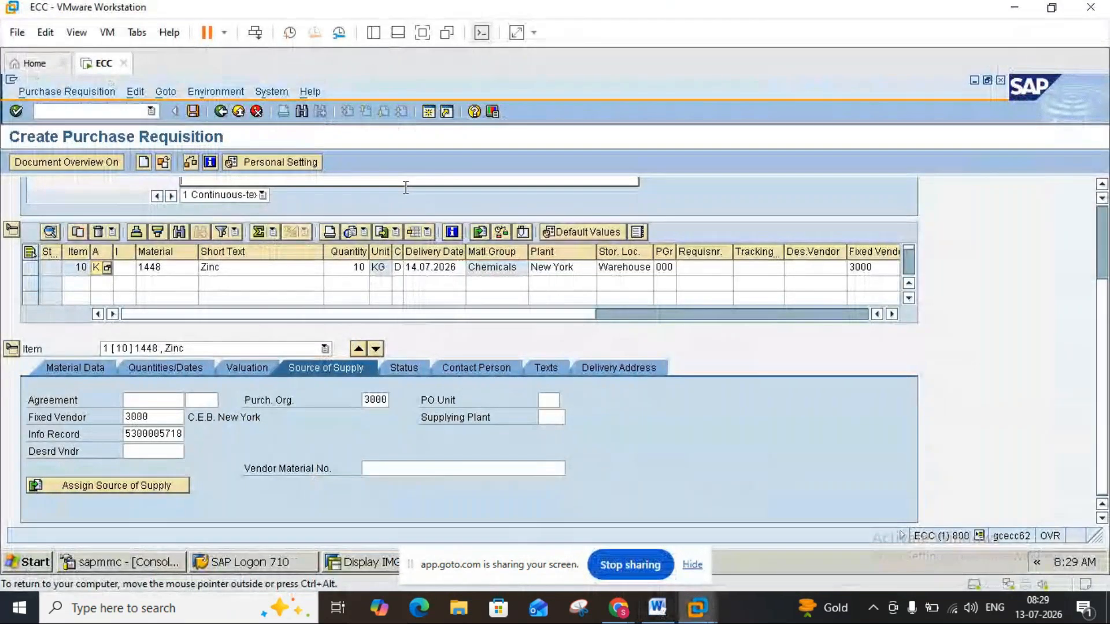
pyautogui.press('Return')
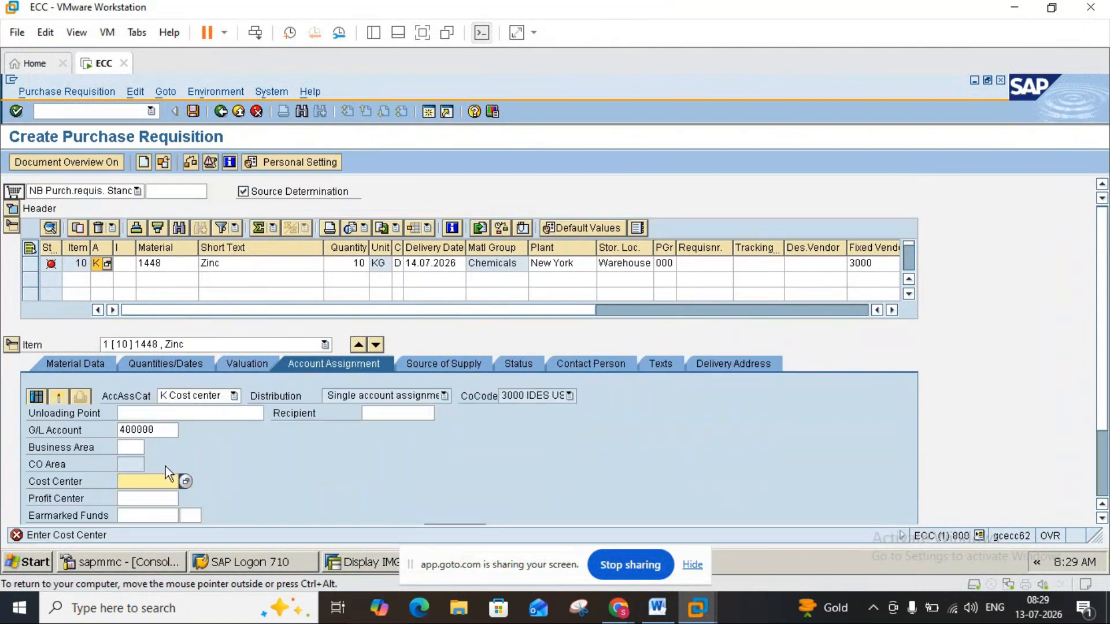
# Enter cost center 1000 in the item's account assignment and save the purchase requisition.
pyautogui.click(106, 247)
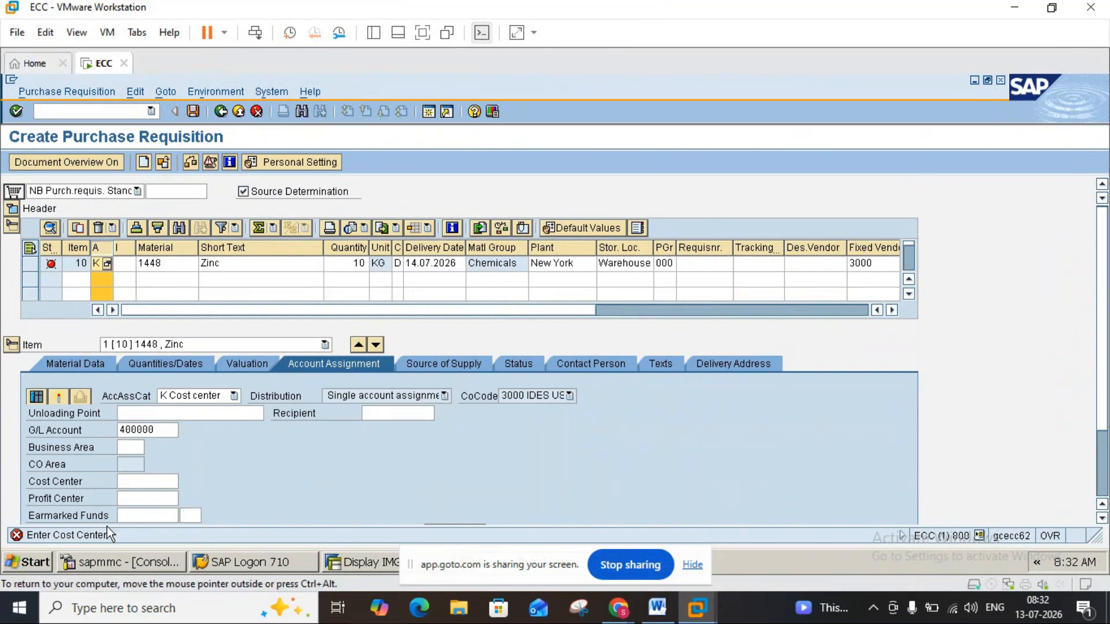
pyautogui.click(129, 482)
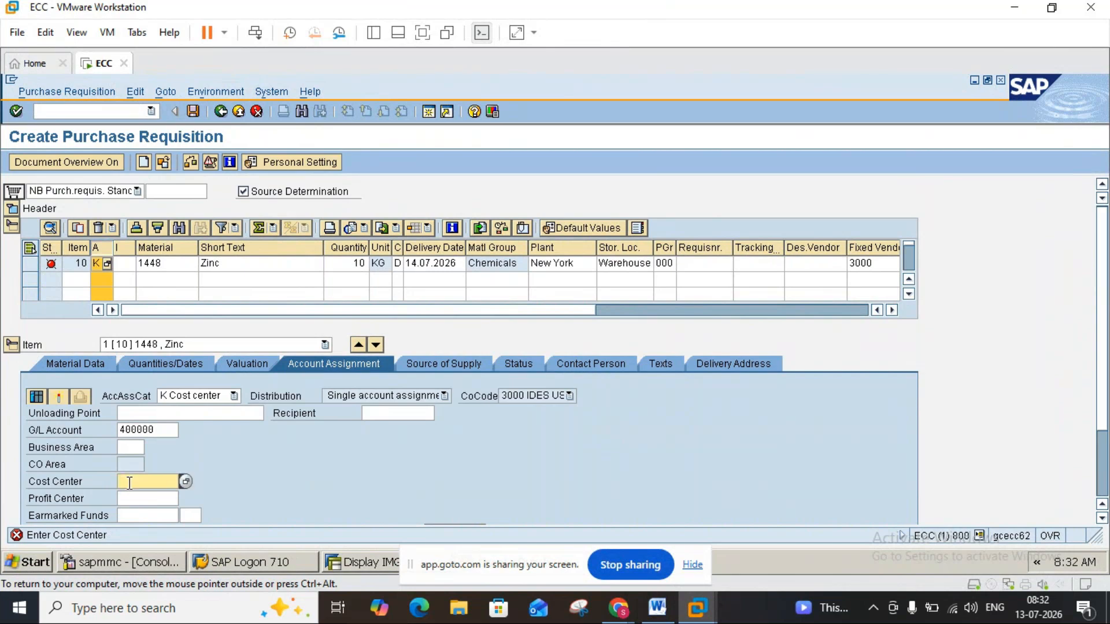
pyautogui.write('1000')
pyautogui.press('Return')
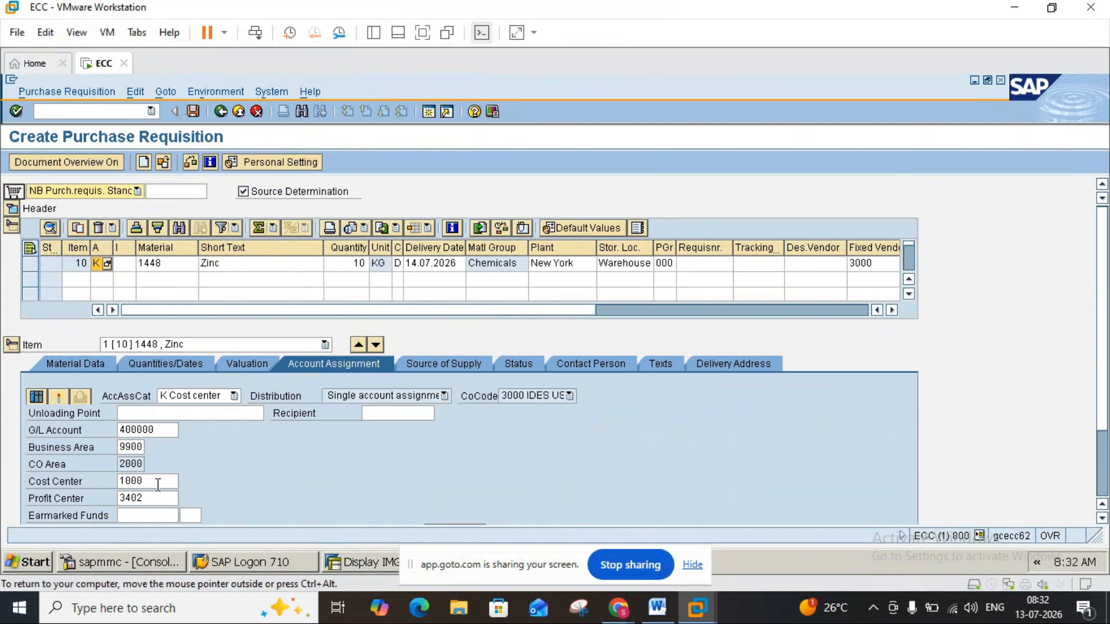
pyautogui.click(158, 484)
pyautogui.click(199, 110)
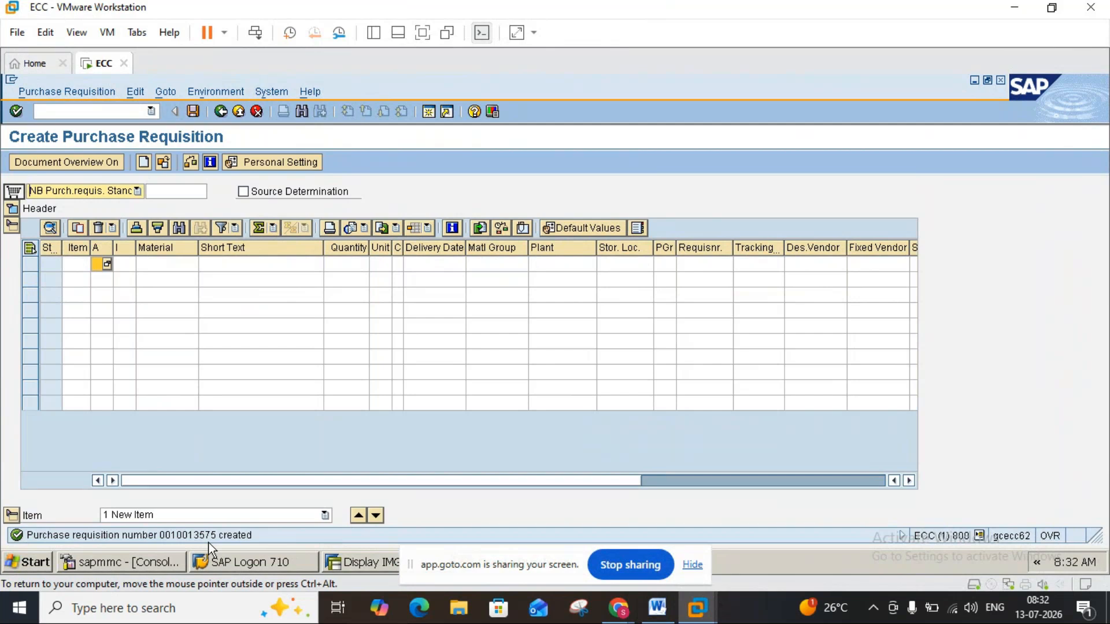
# Open the just-saved purchase requisition as another requisition and switch it from display to change mode.
pyautogui.click(81, 91)
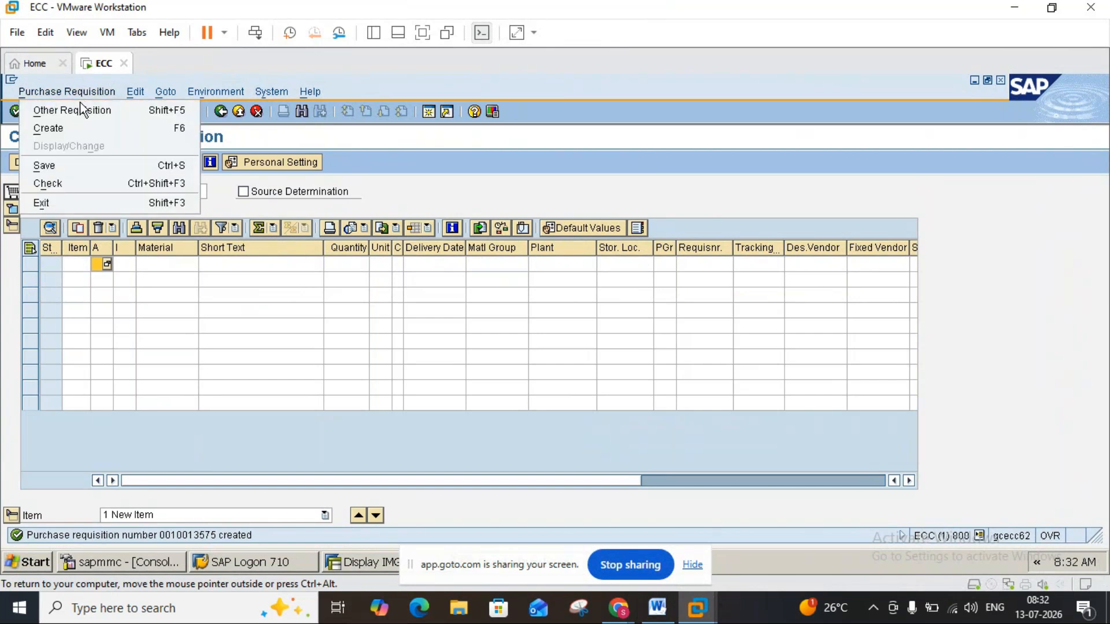
pyautogui.click(80, 106)
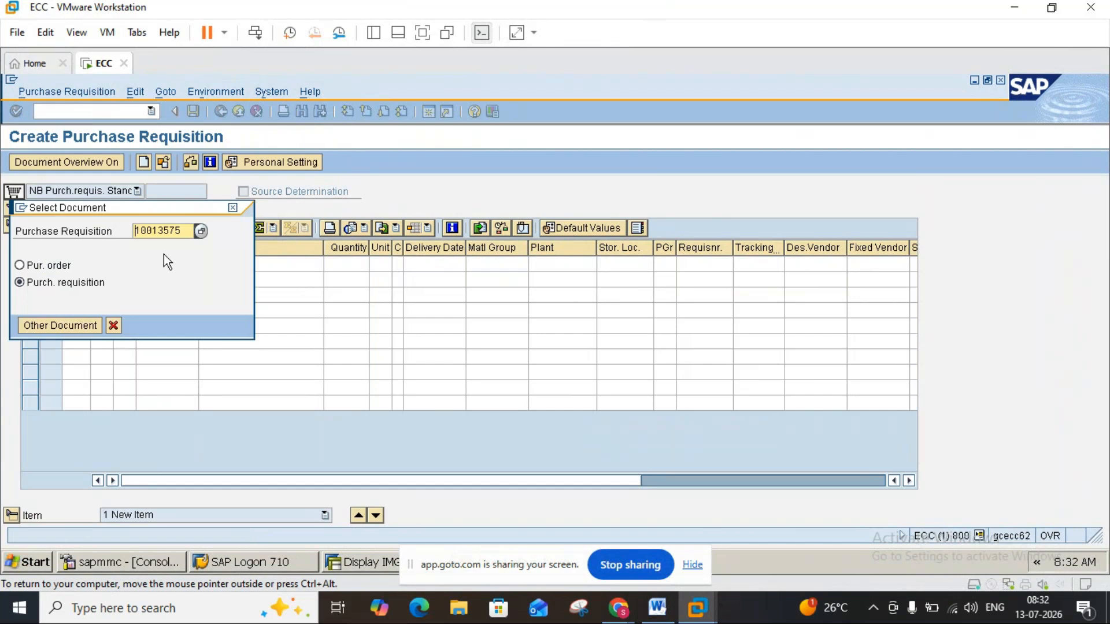
pyautogui.click(82, 324)
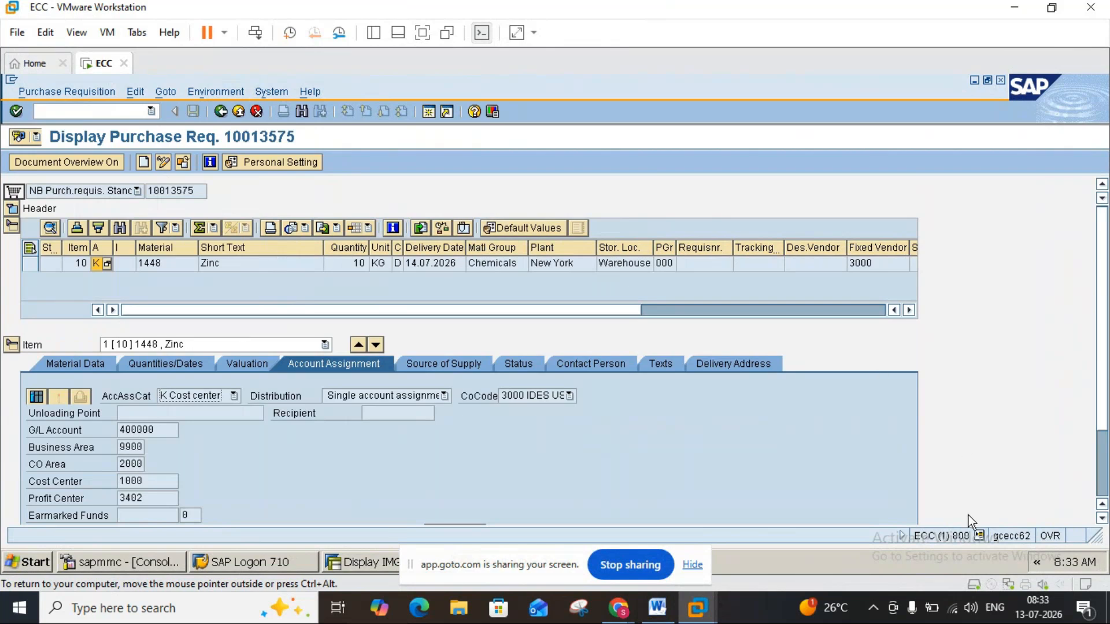
pyautogui.click(979, 539)
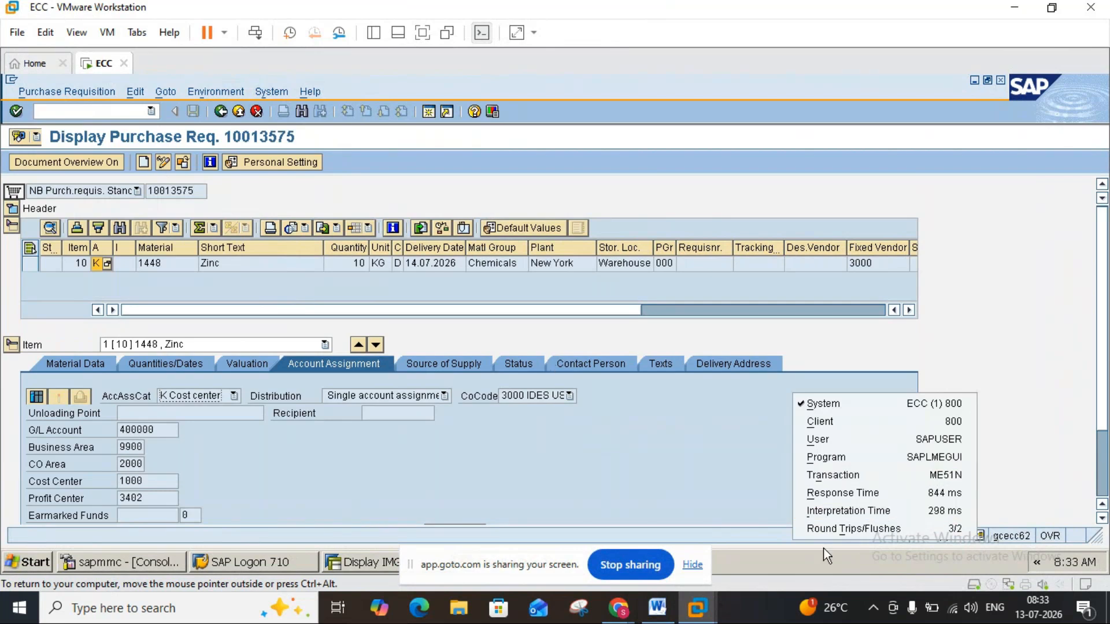
pyautogui.click(560, 295)
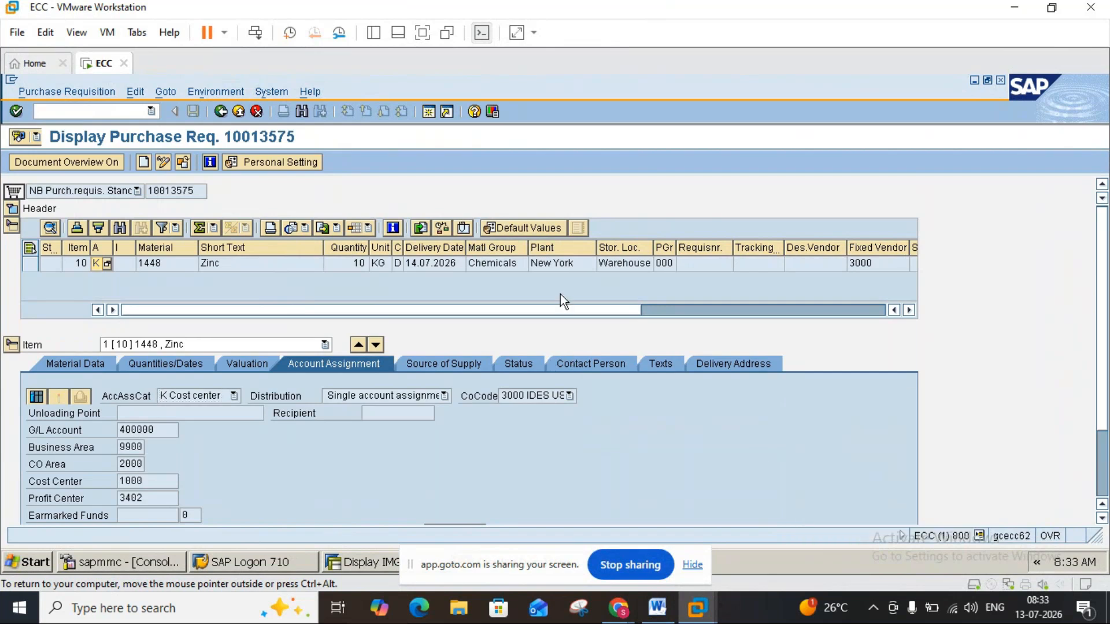
pyautogui.click(165, 164)
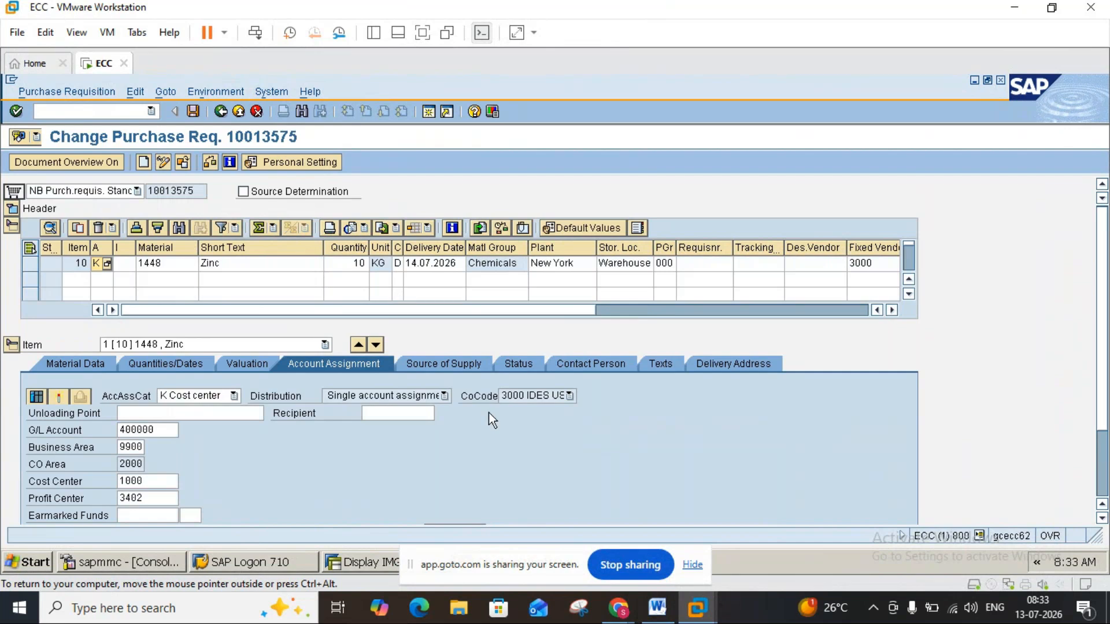
# Switch to the Word notes and read the sections on customising account assignment categories and item category.
pyautogui.click(655, 618)
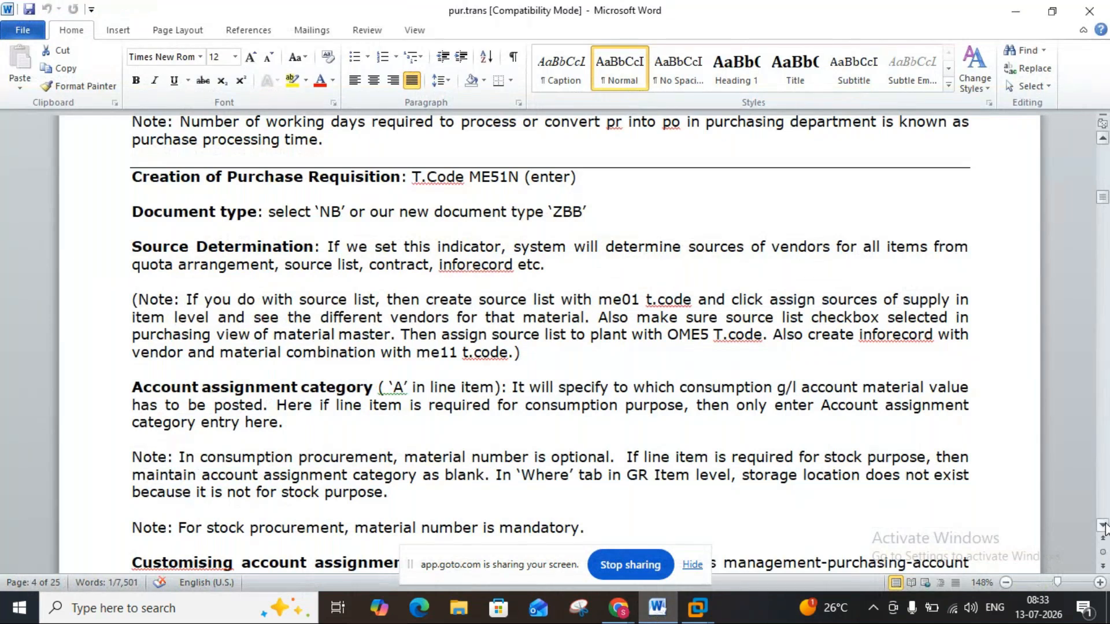
pyautogui.scroll(-3, 1104, 525)
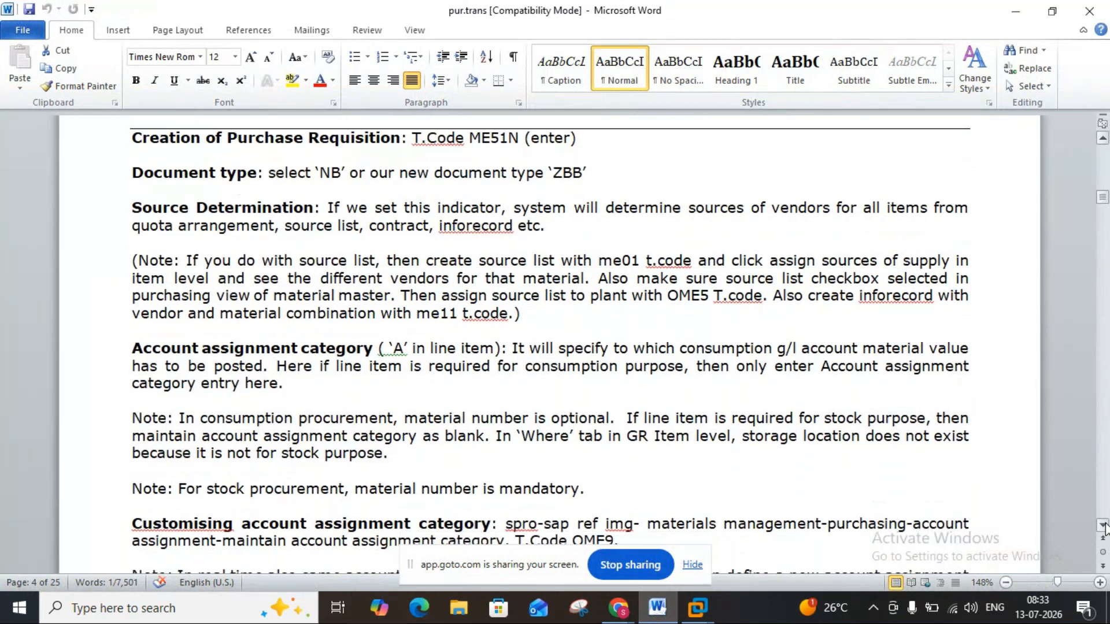
pyautogui.click(1103, 525)
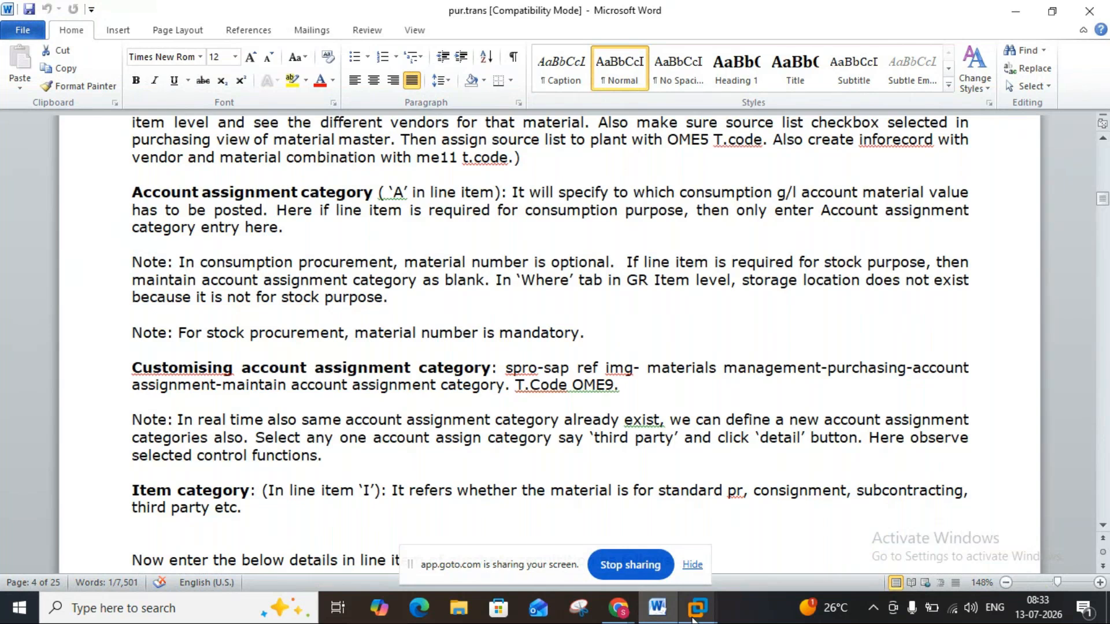
# Switch to the SAP system and open transaction OME9 in a new session alongside the purchase requisition.
pyautogui.moveTo(697, 607)
pyautogui.click(736, 522)
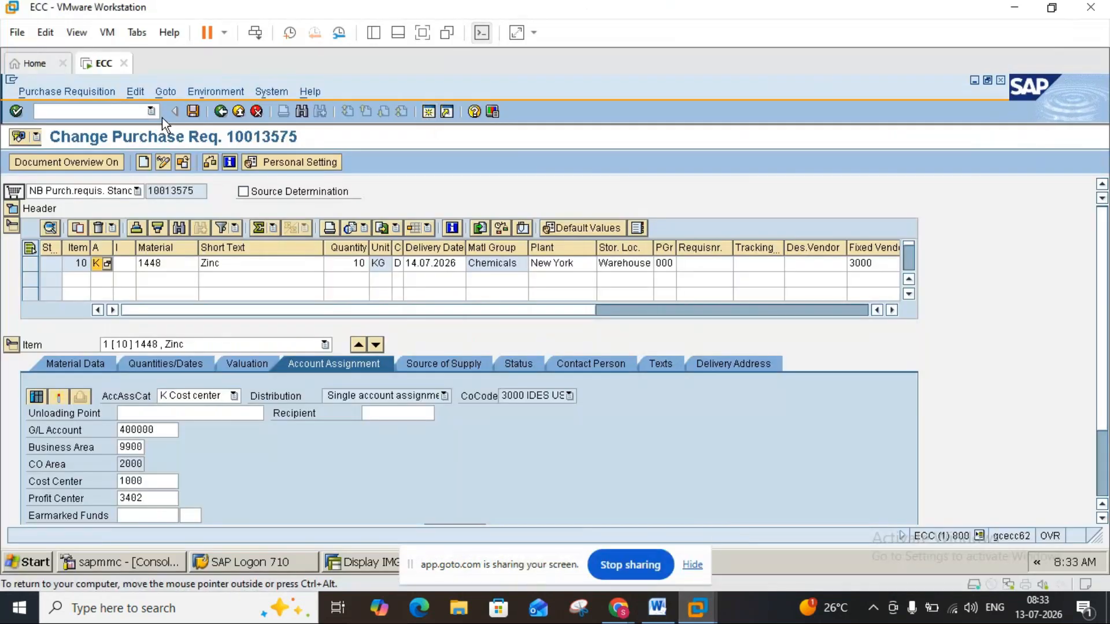
pyautogui.press('F3')
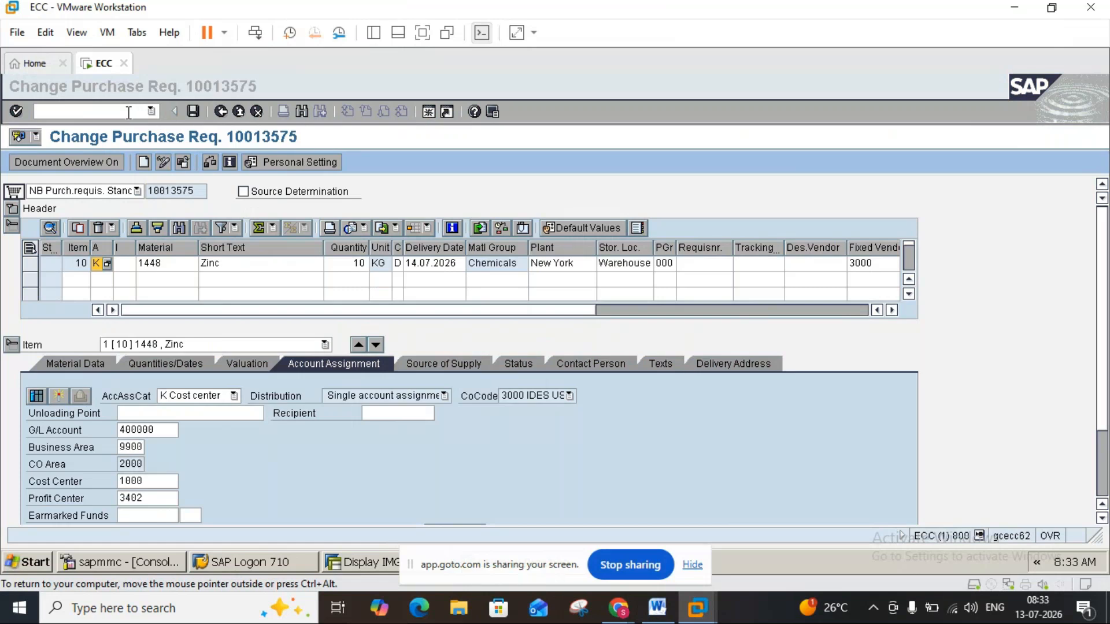
pyautogui.write('OME9')
pyautogui.press('Return')
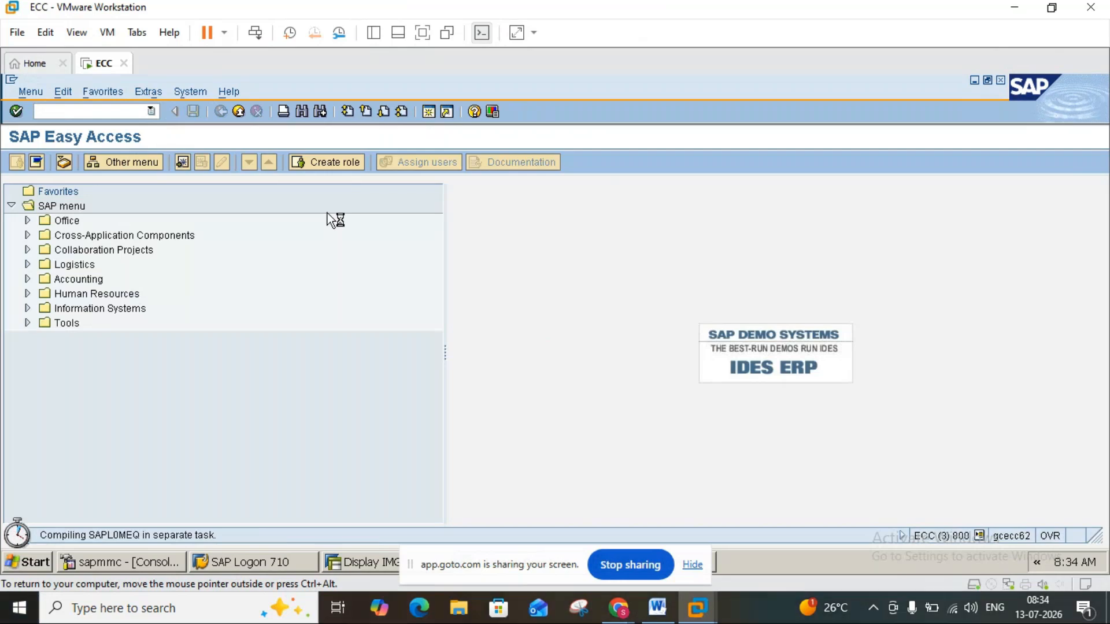
# Read the Word notes on item category and the requisition line item details, and return to the SAP account assignment categories.
pyautogui.click(657, 608)
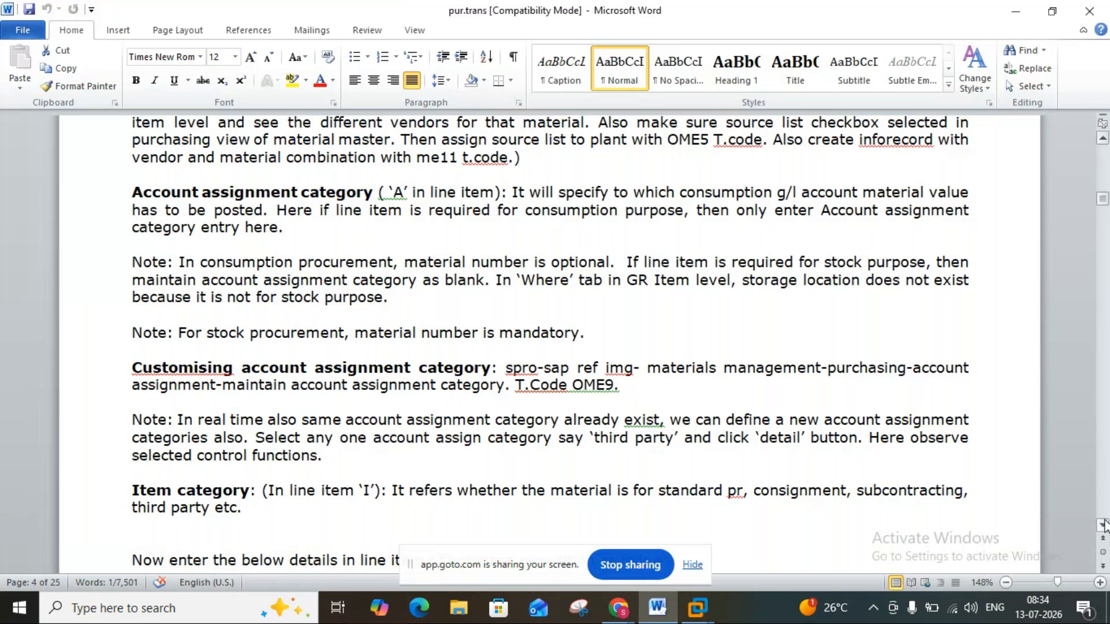
pyautogui.moveTo(1104, 525); pyautogui.dragTo(1103, 525)
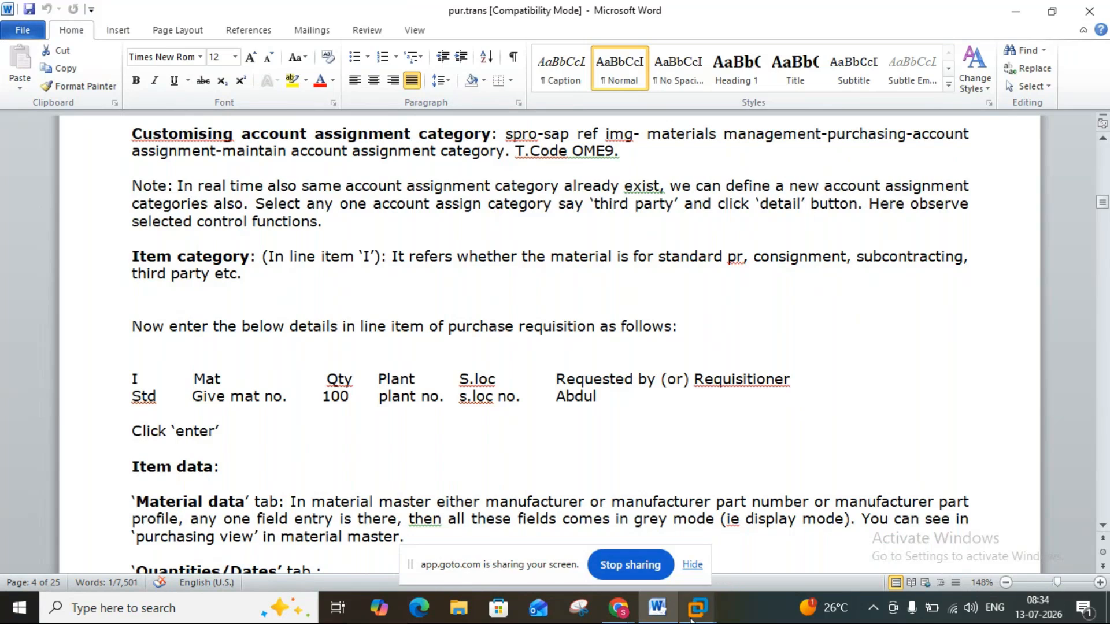
pyautogui.moveTo(698, 606)
pyautogui.click(737, 534)
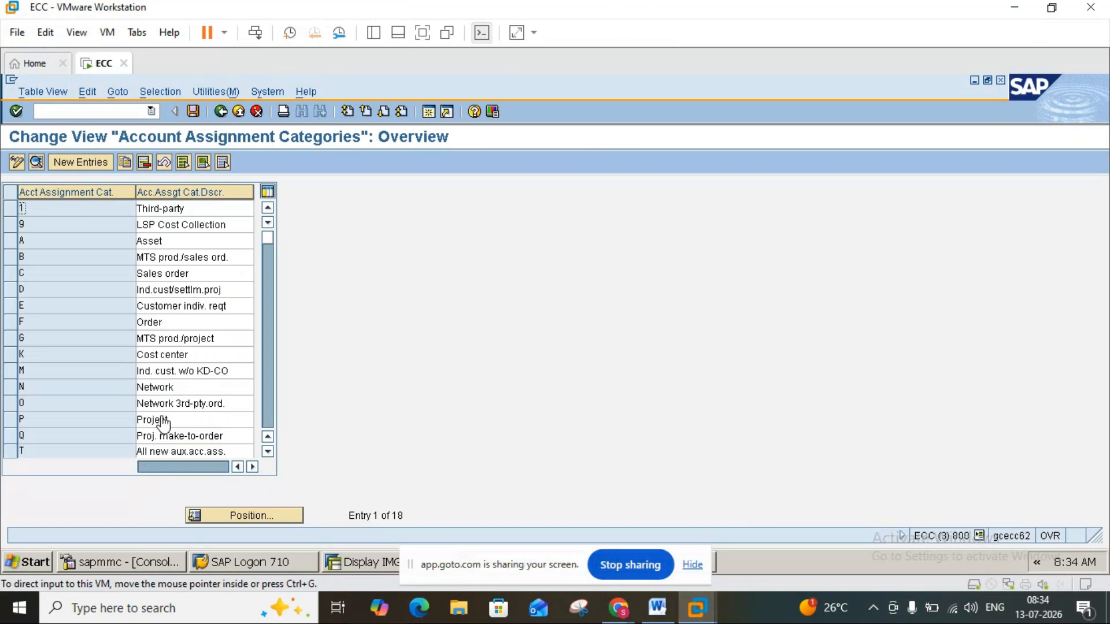
pyautogui.click(658, 608)
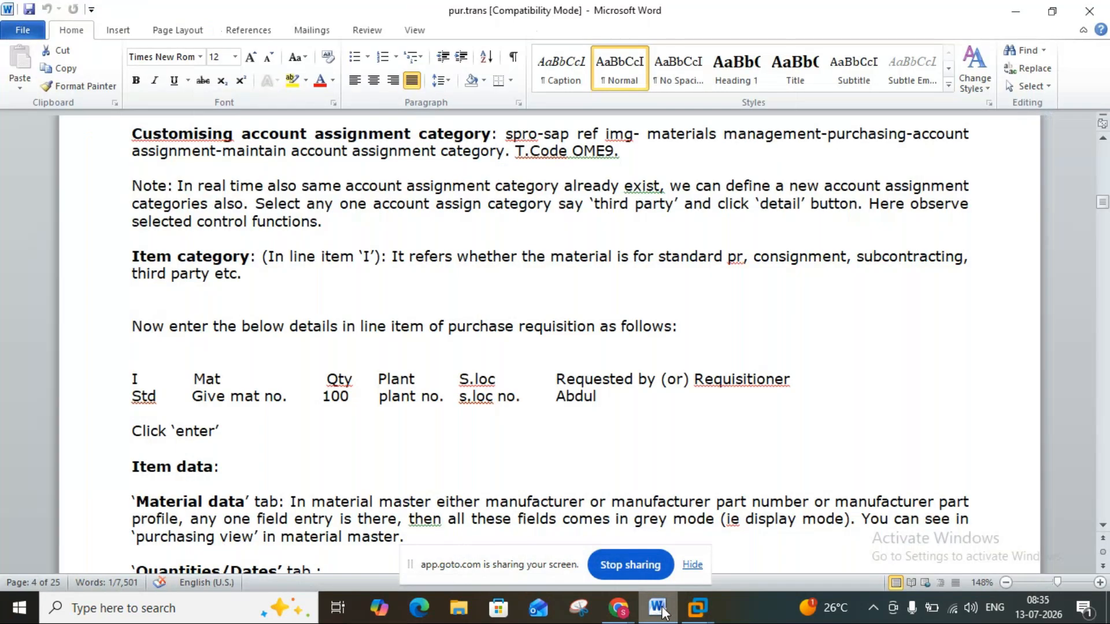
pyautogui.click(663, 611)
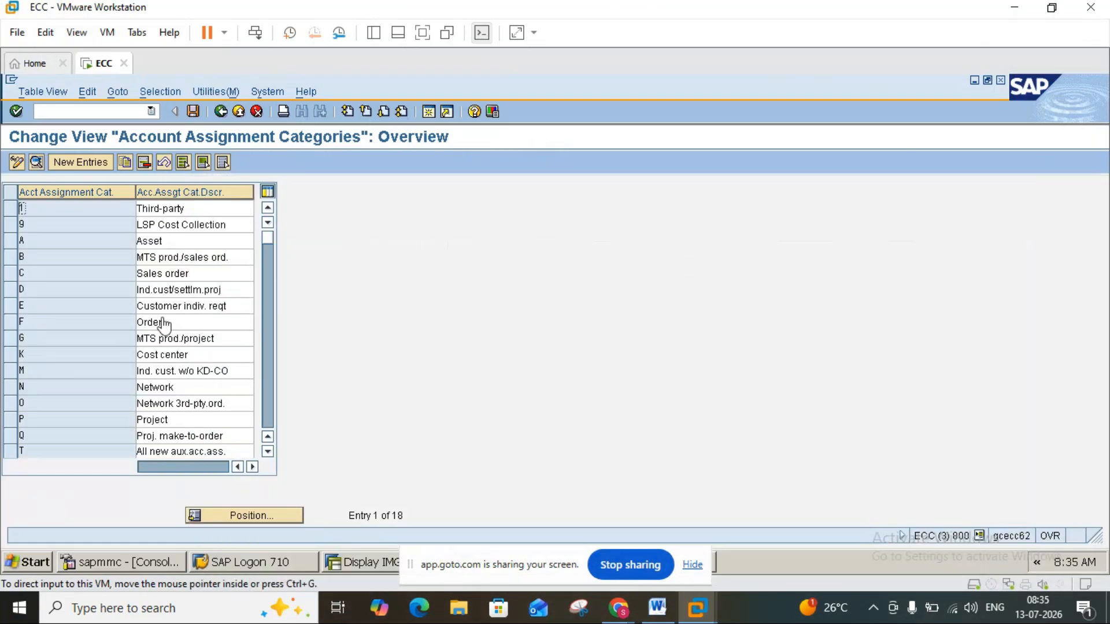
# Open the details of the Third-party account assignment category and compare them with the Word notes.
pyautogui.click(10, 209)
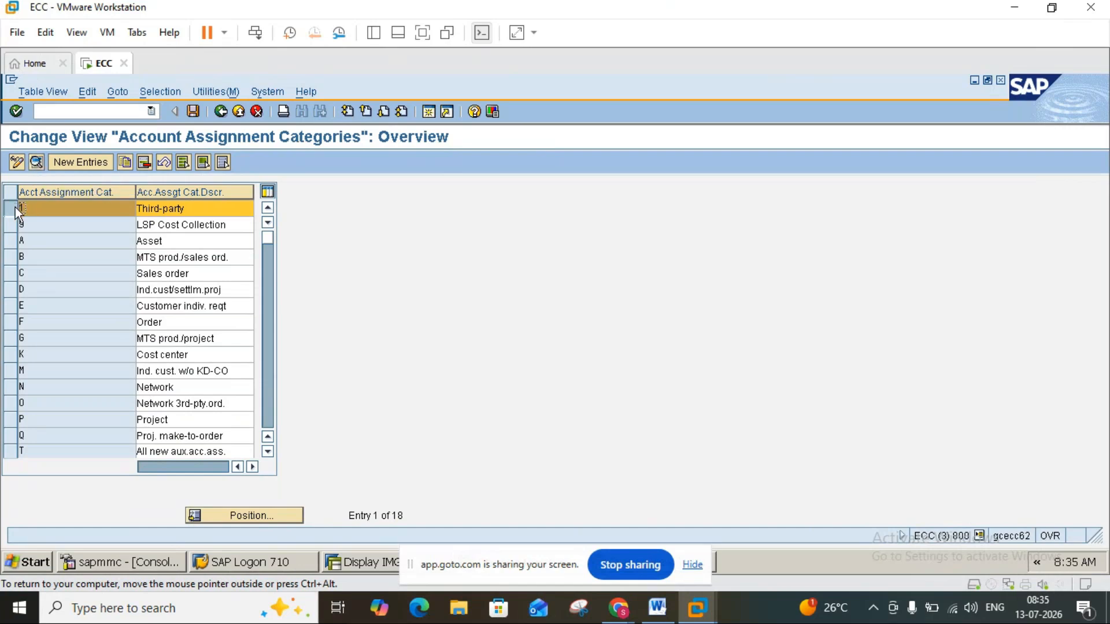
pyautogui.click(37, 161)
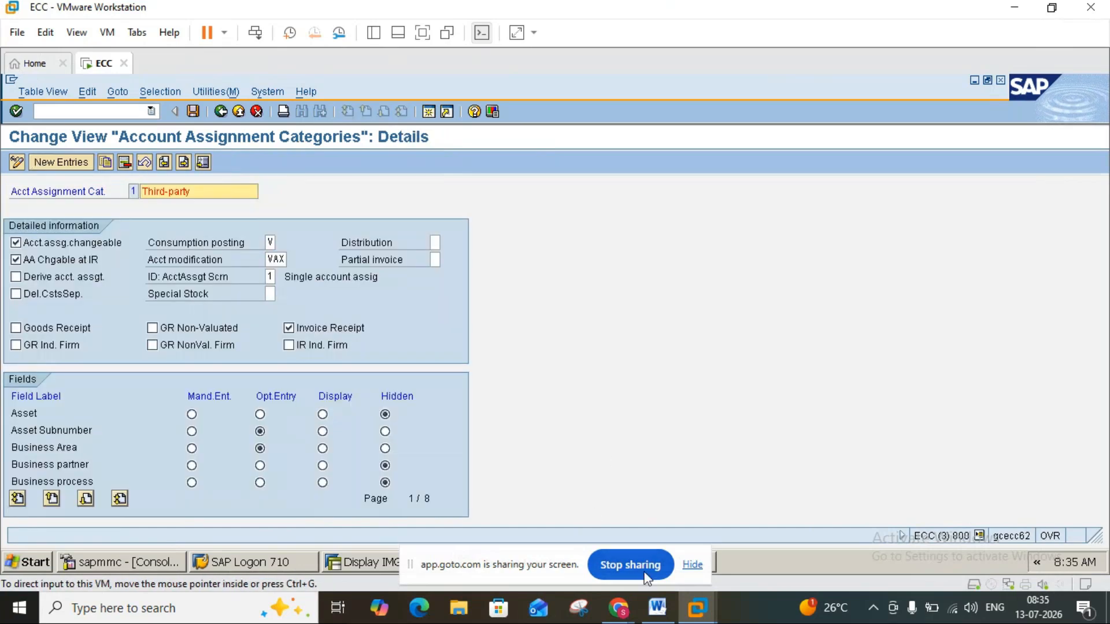
pyautogui.click(659, 613)
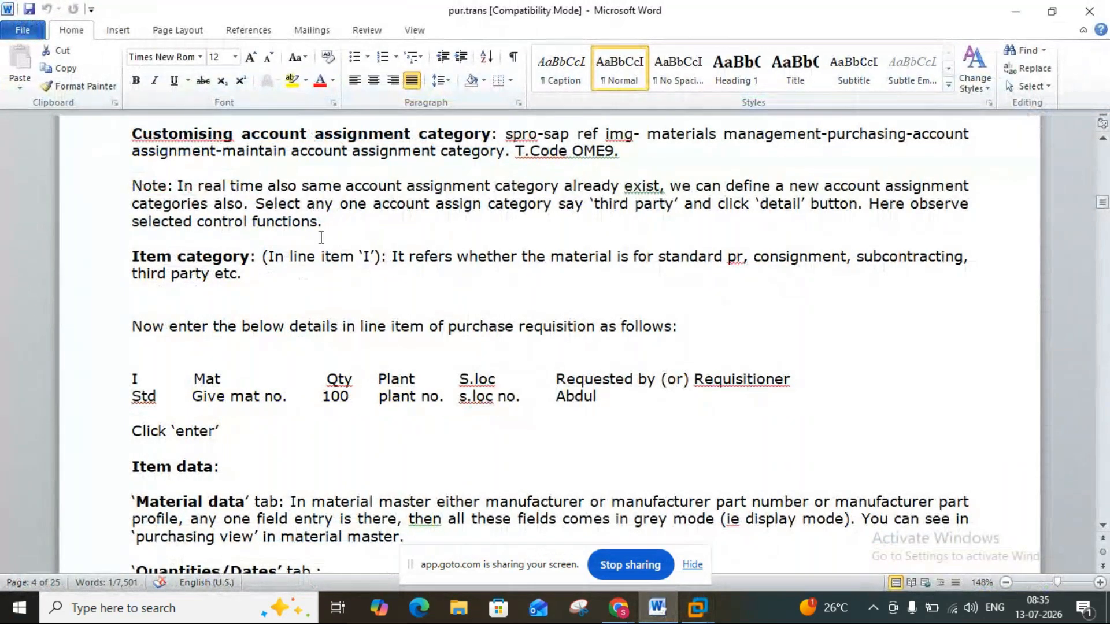
pyautogui.click(653, 610)
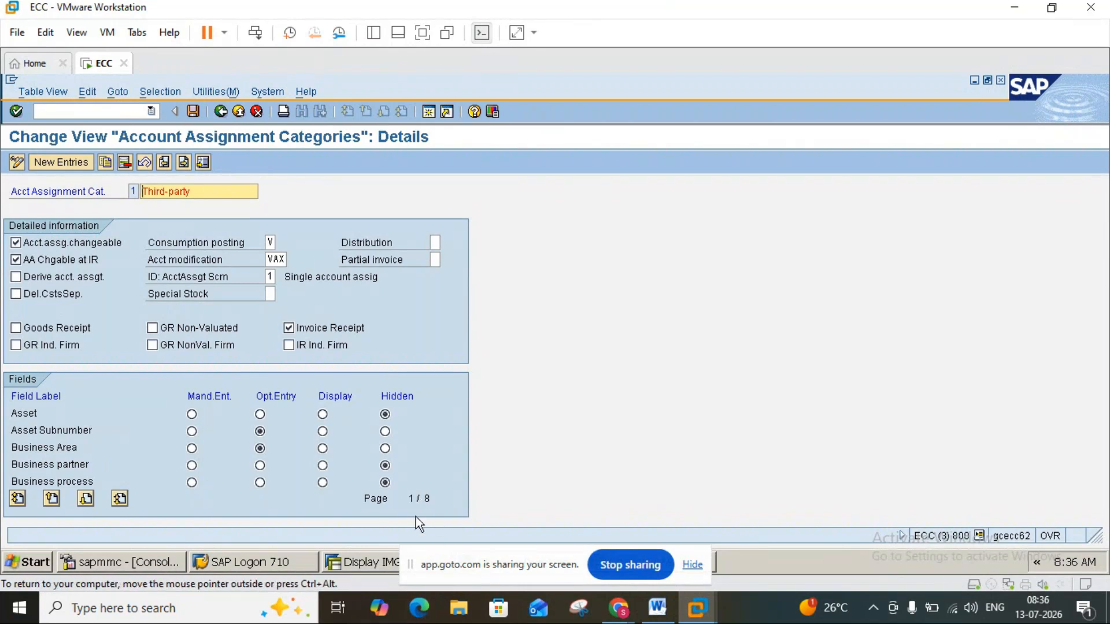
# Examine all pages of the Third-party category's field settings through the last one and return to the category overview.
pyautogui.click(86, 499)
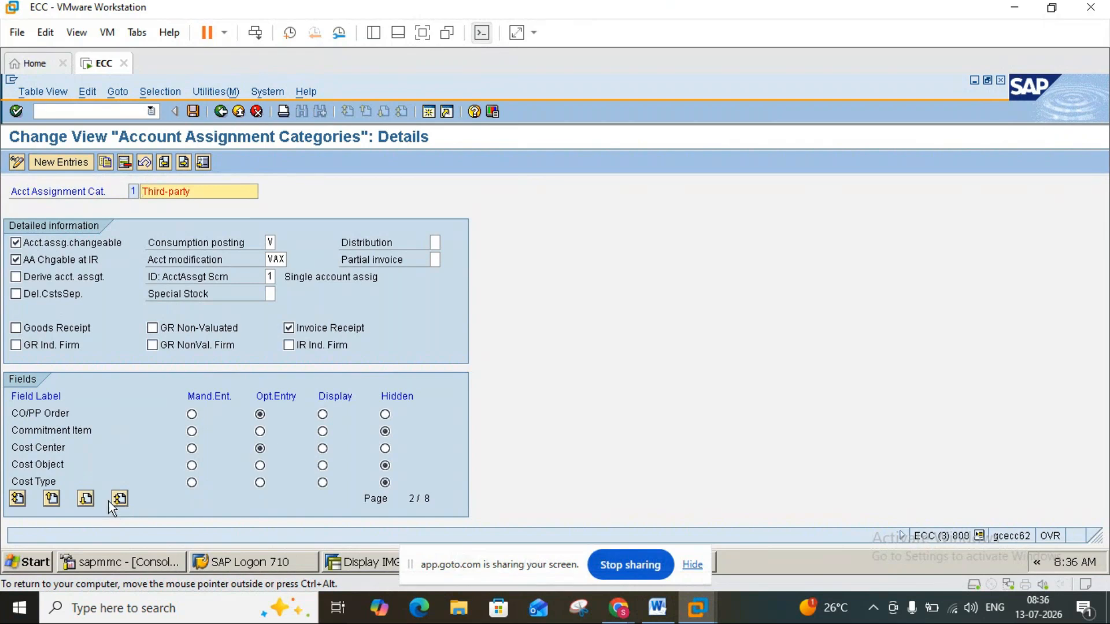
pyautogui.click(86, 498)
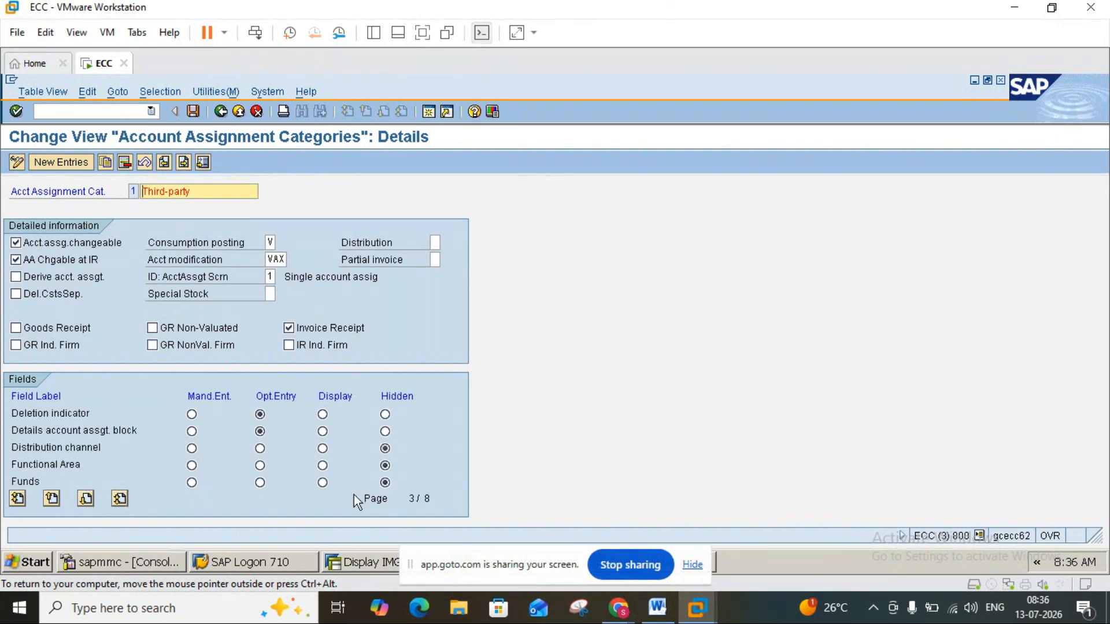
pyautogui.click(431, 497)
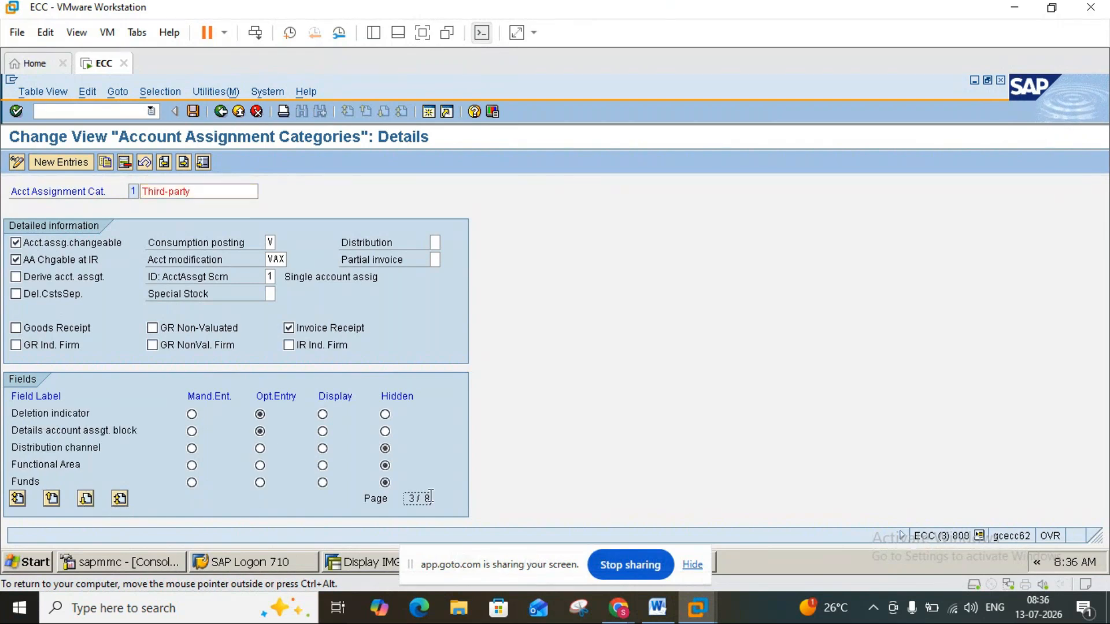
pyautogui.click(86, 497)
pyautogui.click(86, 497)
pyautogui.click(85, 497)
pyautogui.click(85, 497)
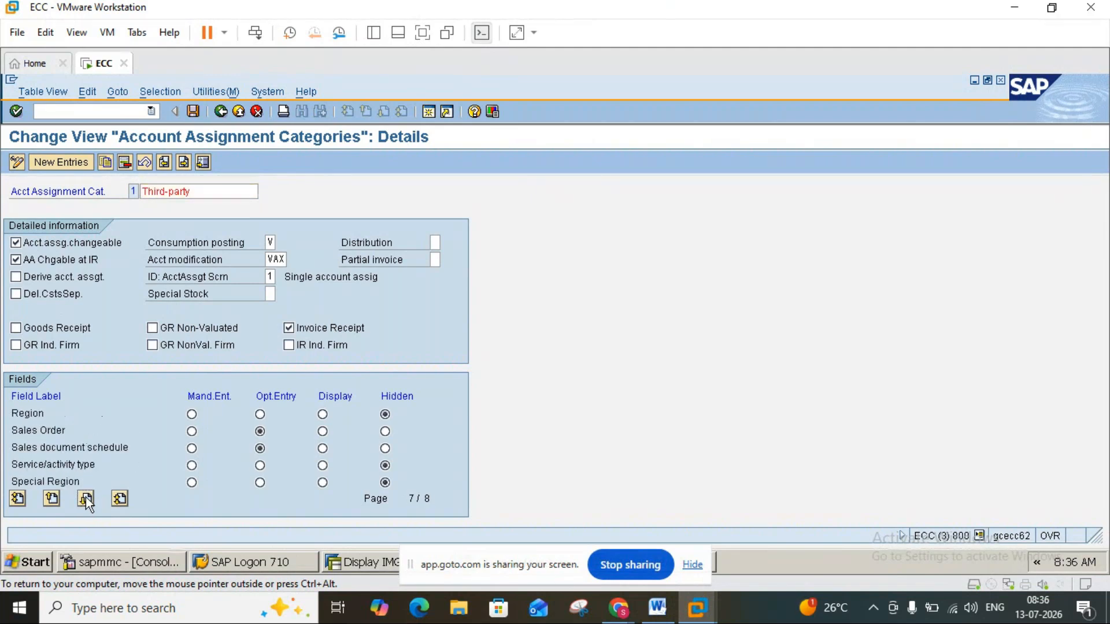
pyautogui.click(86, 497)
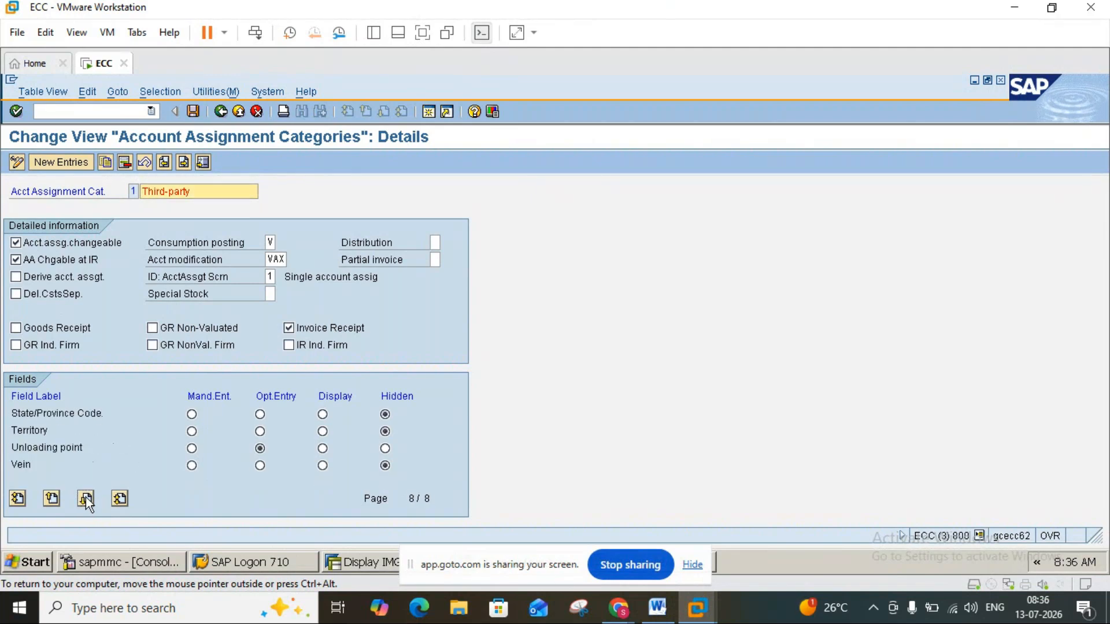
pyautogui.click(221, 111)
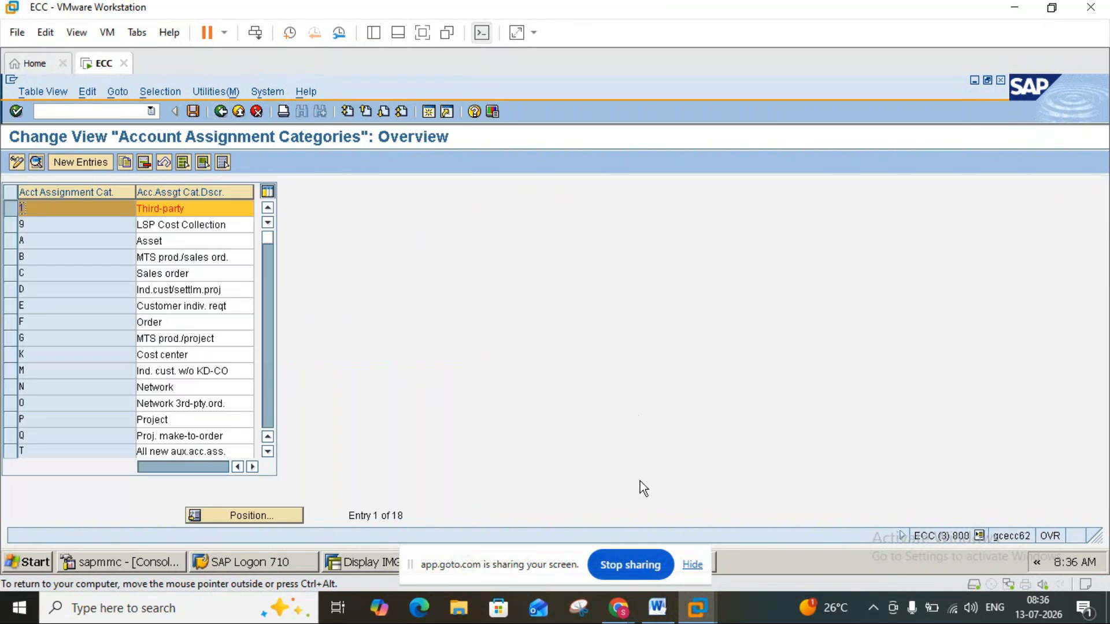
# Review the line item details in the Word notes and switch to the SAP session with the purchase requisition.
pyautogui.click(652, 617)
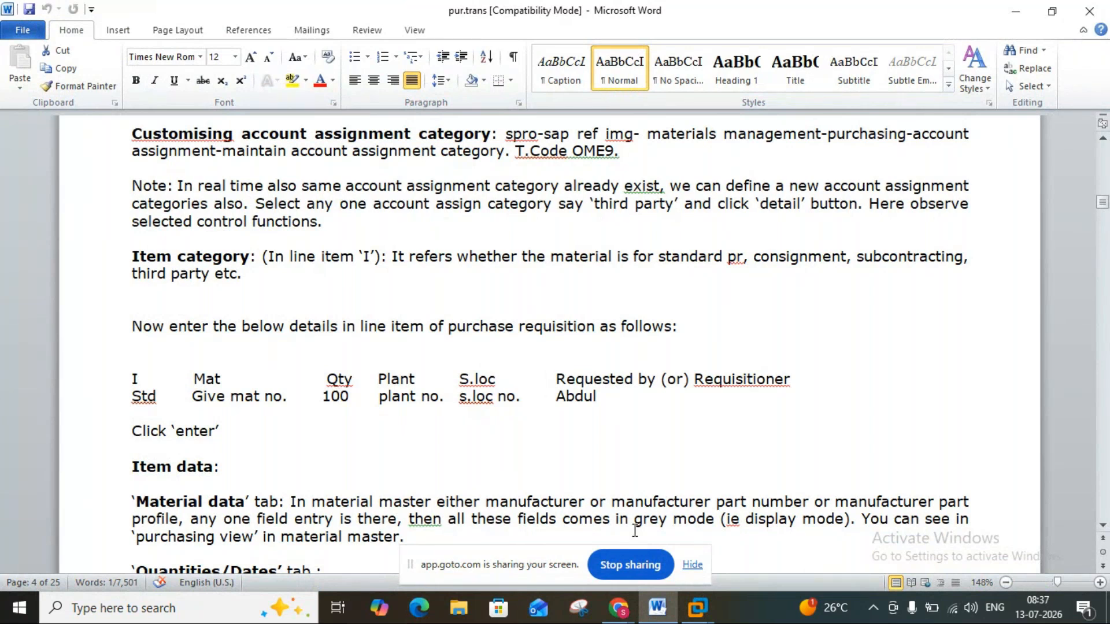
pyautogui.moveTo(697, 607)
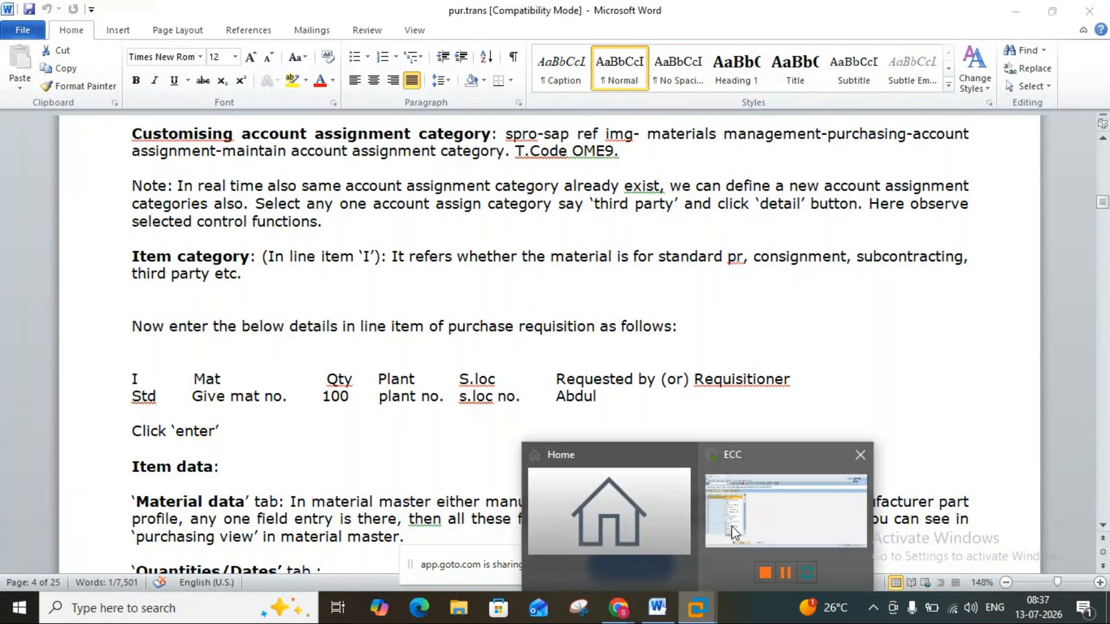
pyautogui.click(732, 534)
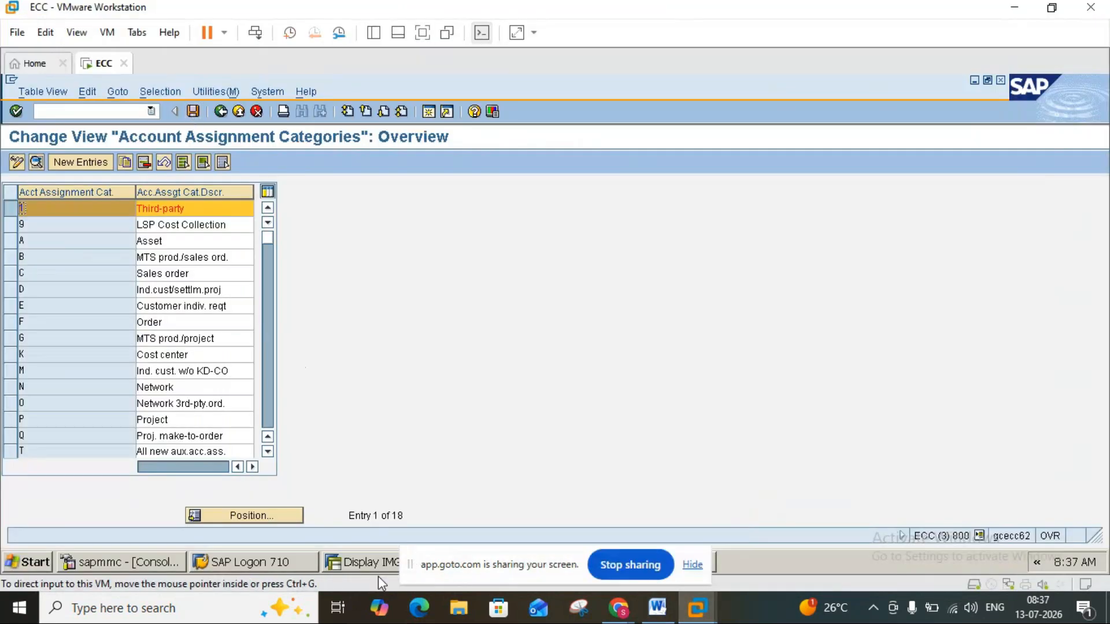
pyautogui.click(696, 566)
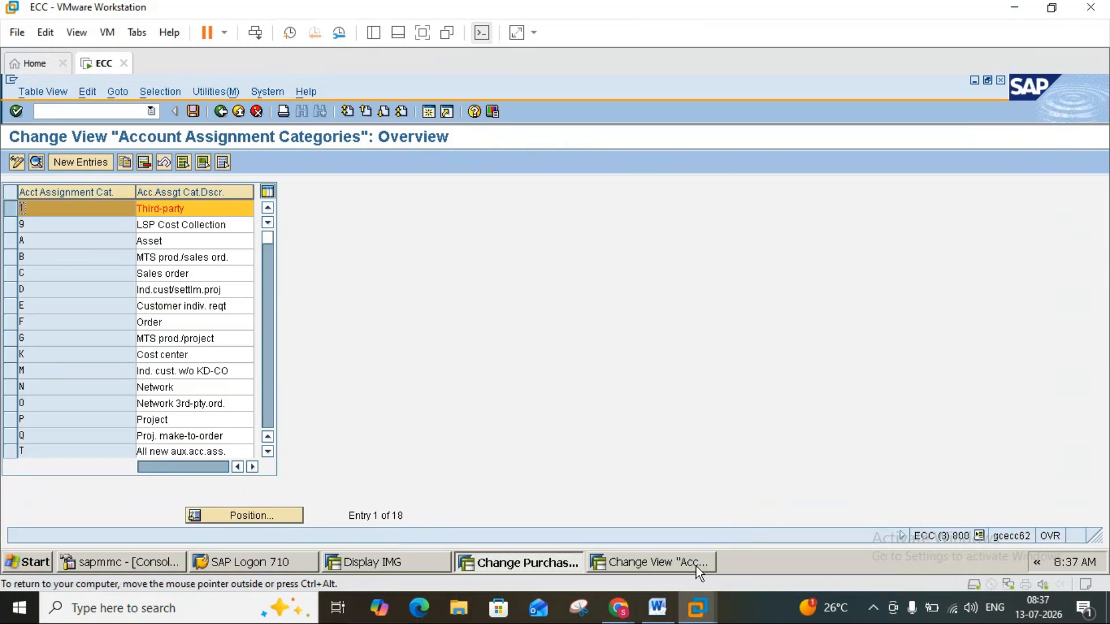
pyautogui.click(536, 571)
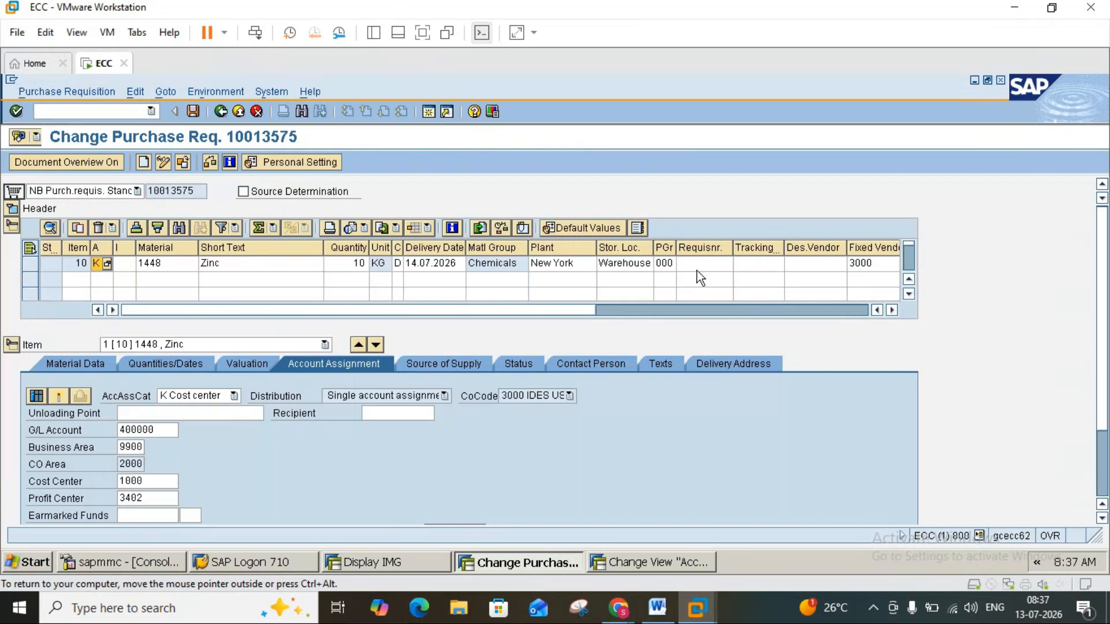
# Enter the requisitioner's name in the Zinc item of the purchase requisition.
pyautogui.click(657, 607)
pyautogui.click(657, 607)
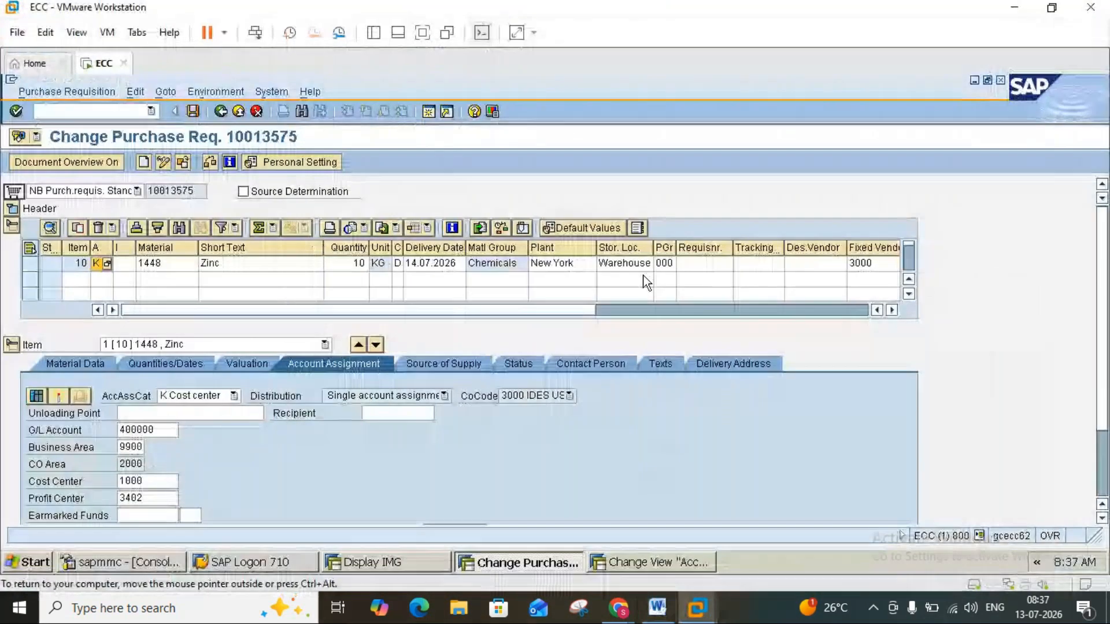
pyautogui.click(706, 263)
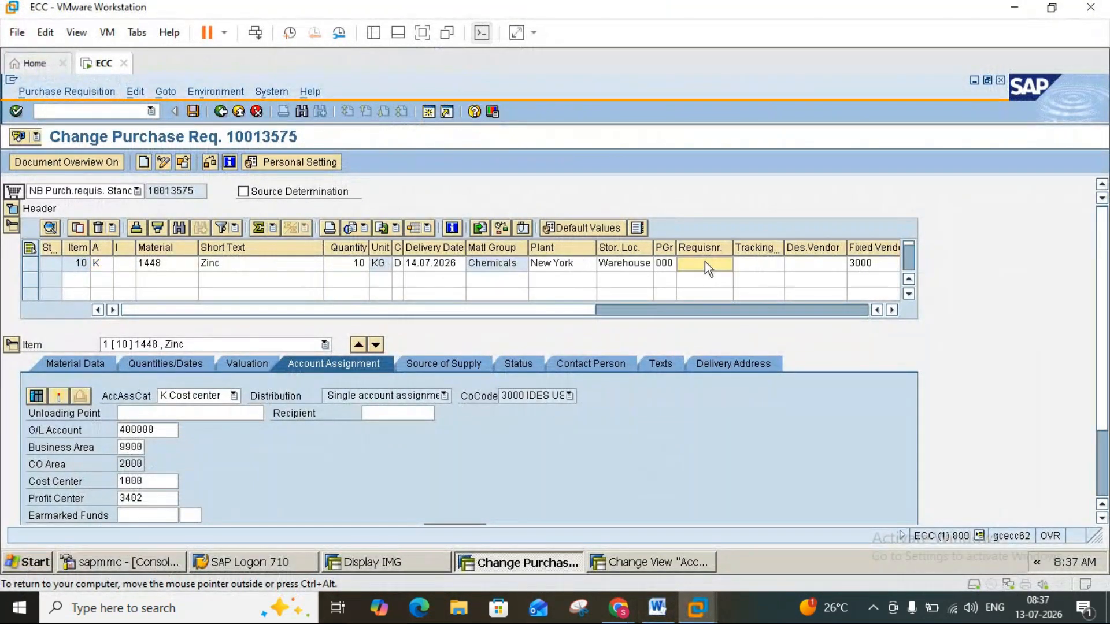
pyautogui.write('Madhulika')
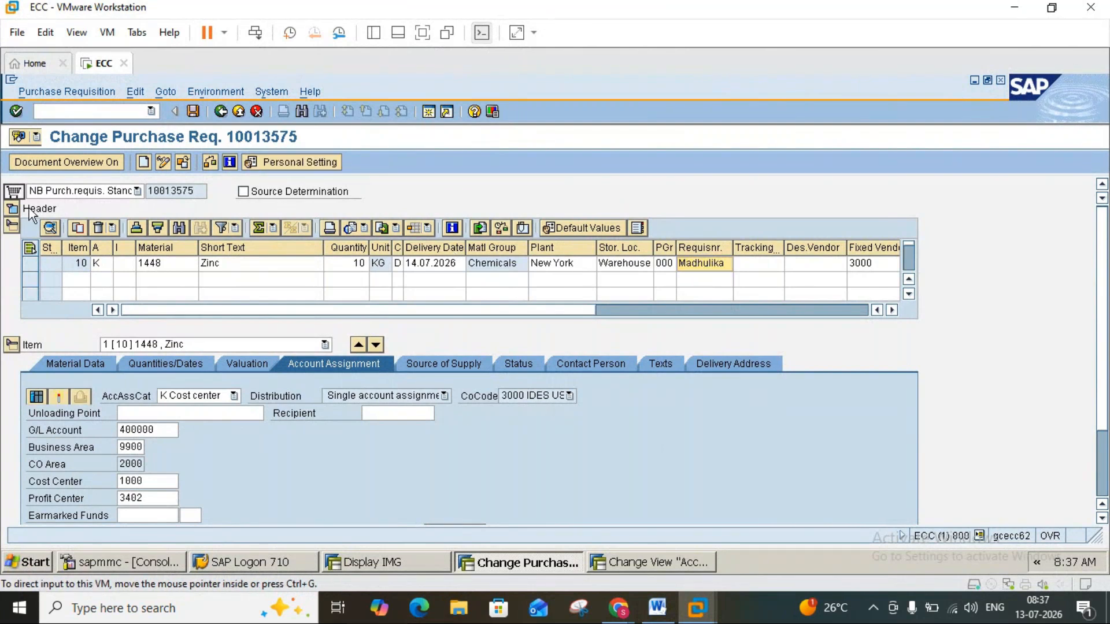
# Check the notes, collapse and expand the requisition's header, item overview and item detail sections, and display the Zinc item's material data.
pyautogui.click(660, 611)
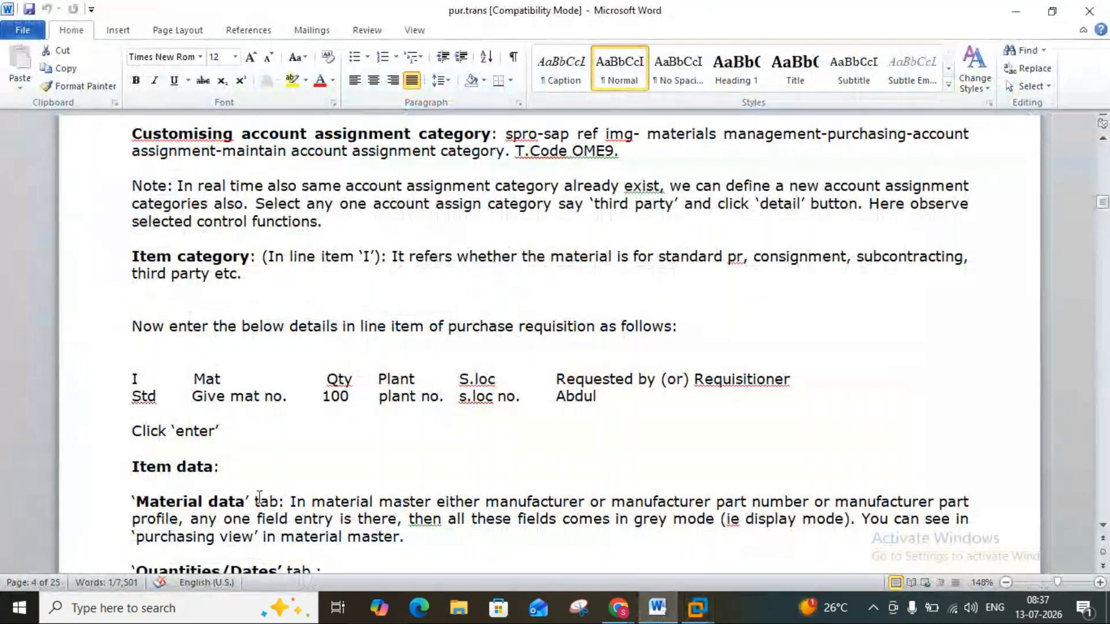
pyautogui.click(658, 608)
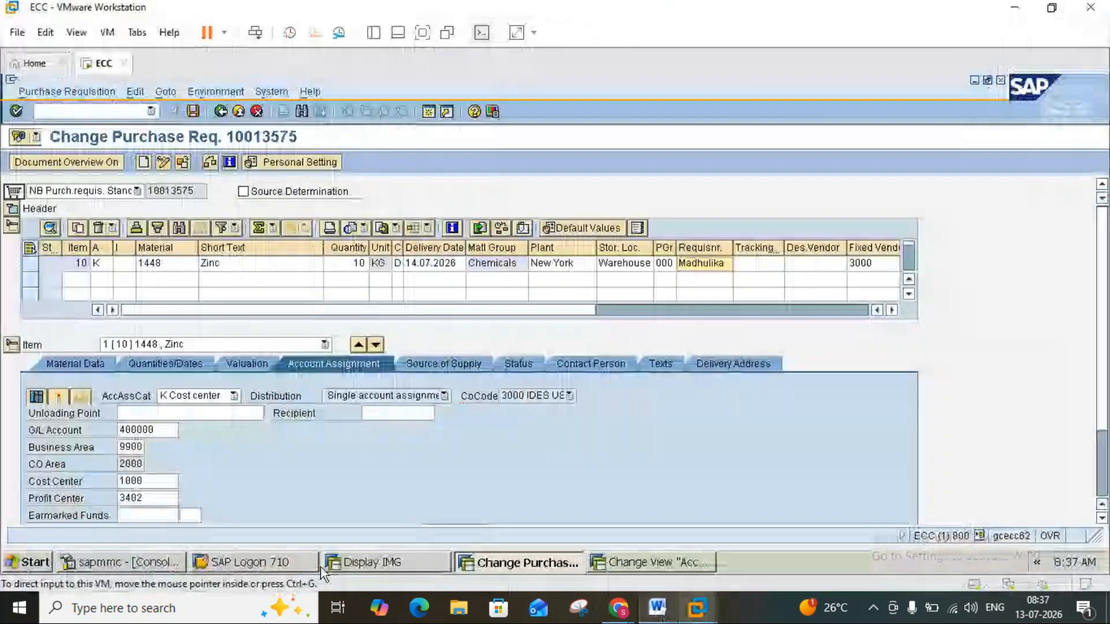
pyautogui.click(13, 347)
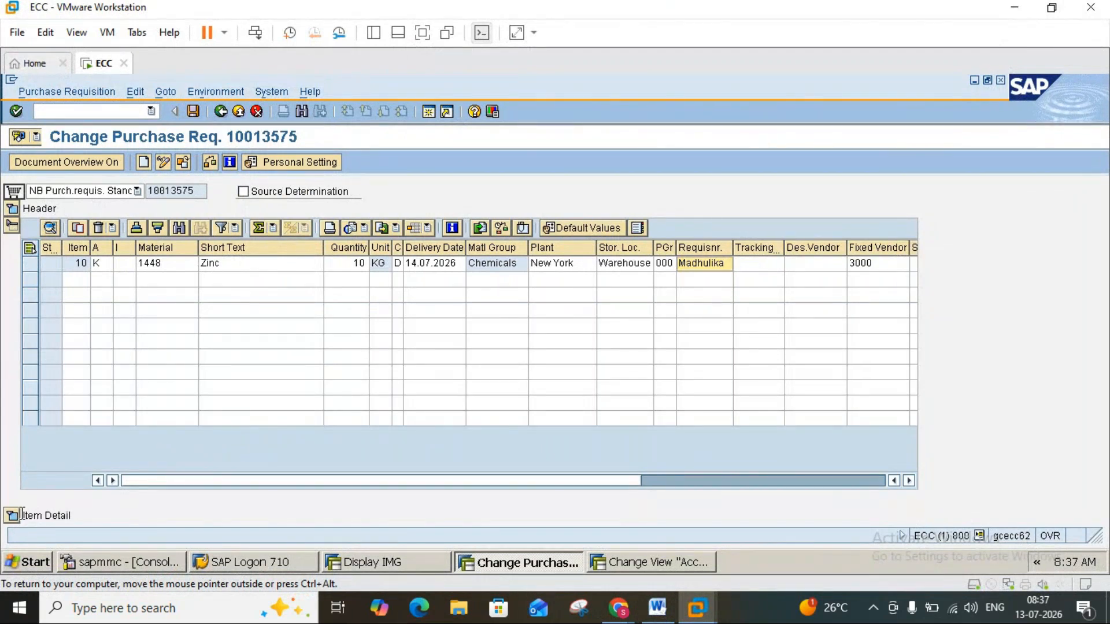
pyautogui.click(12, 209)
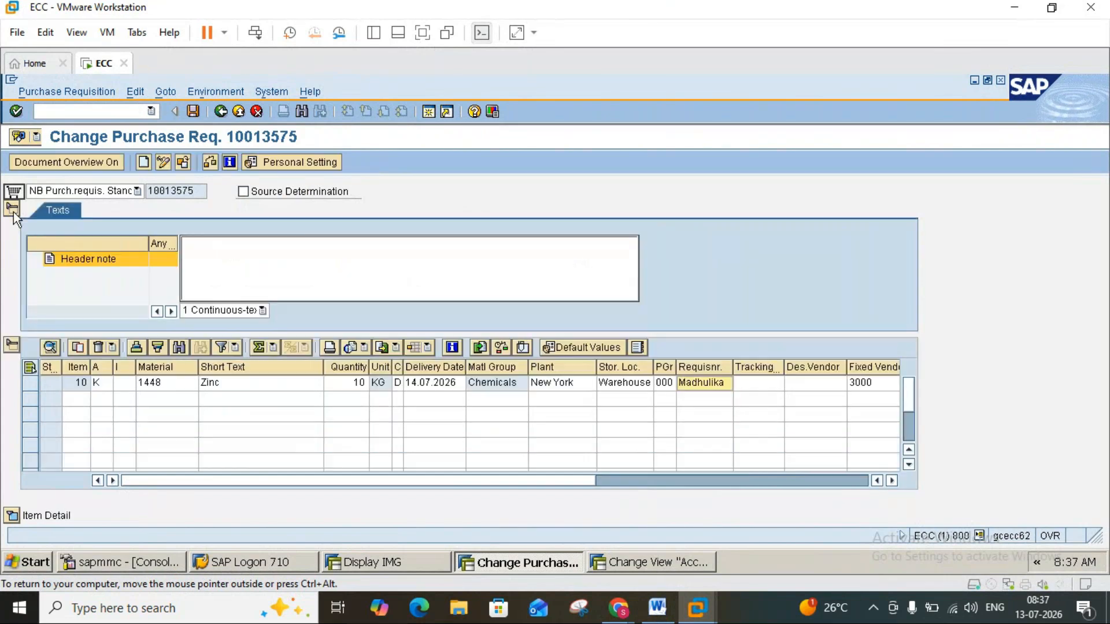
pyautogui.click(13, 211)
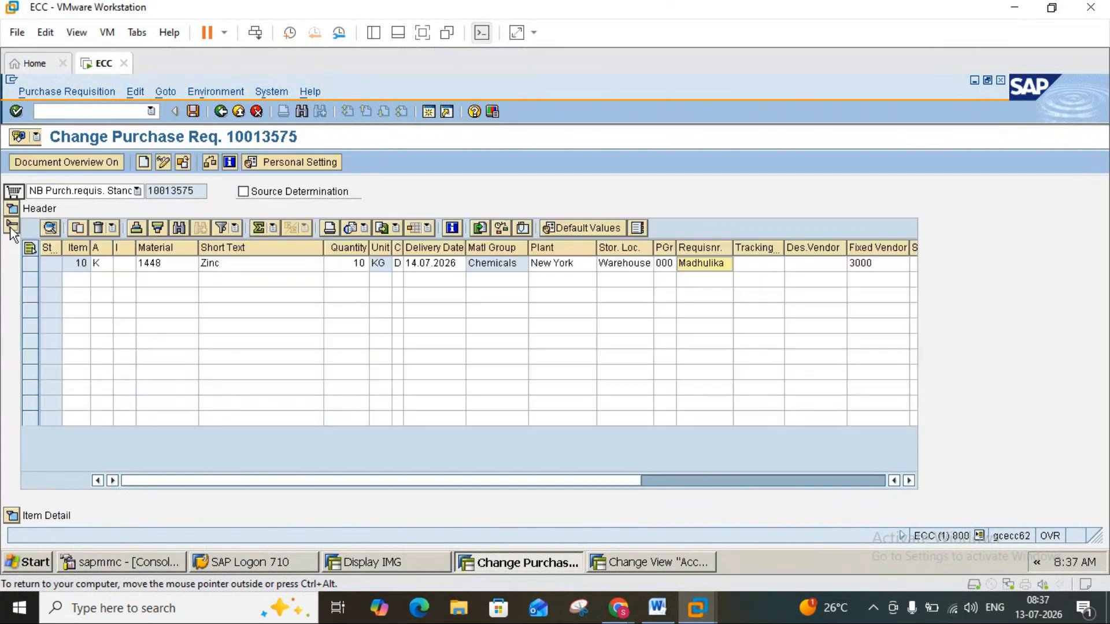
pyautogui.click(12, 227)
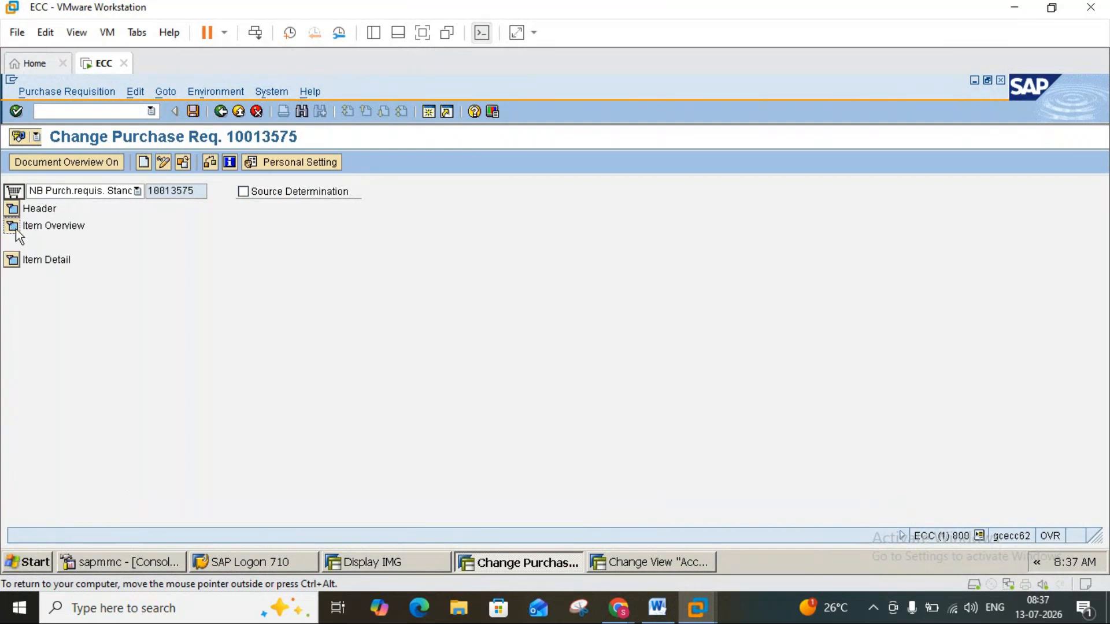
pyautogui.click(16, 229)
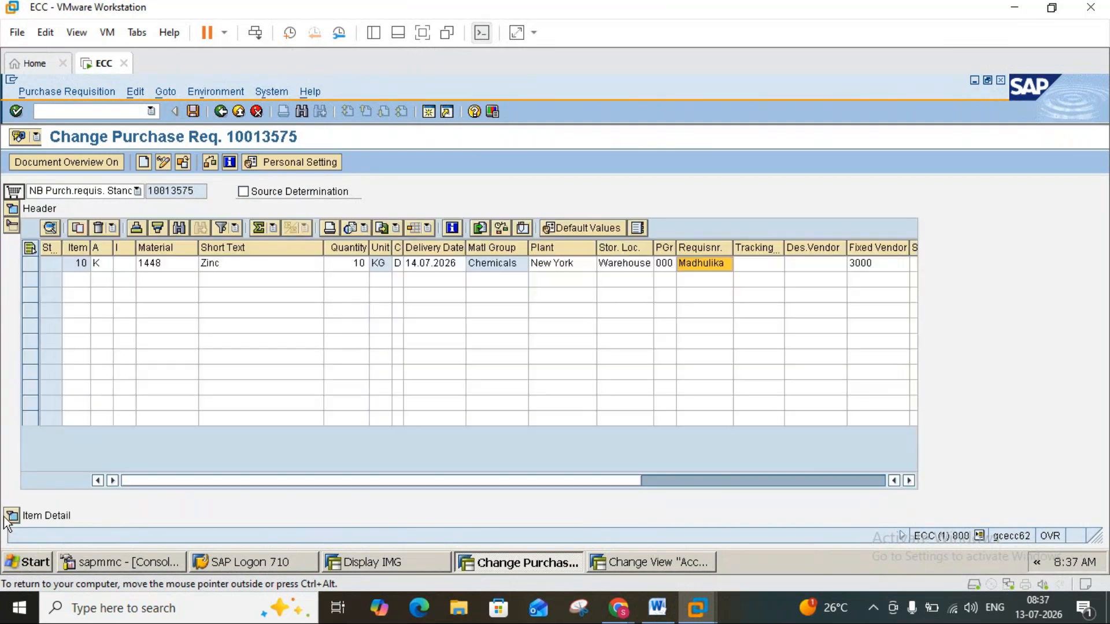
pyautogui.click(12, 515)
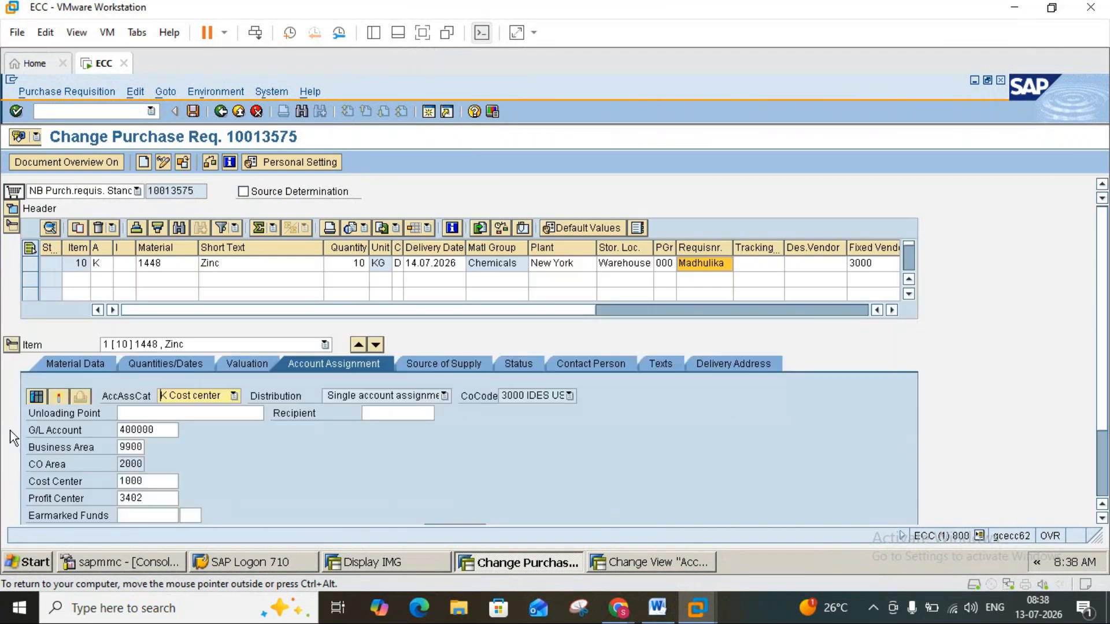
pyautogui.click(75, 358)
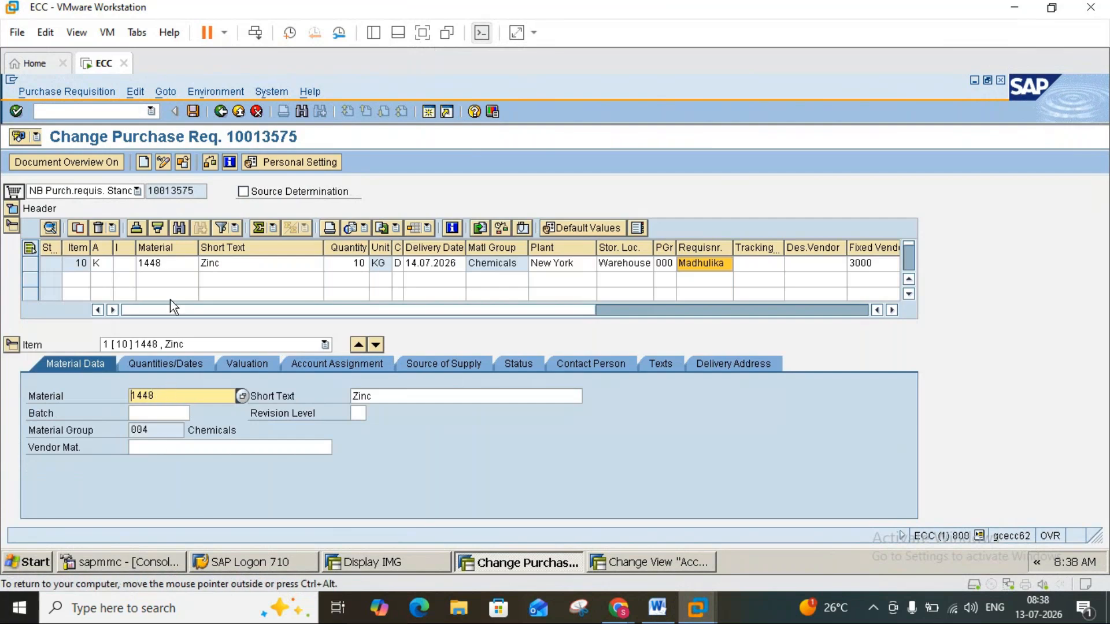
# Open the material master record of material 1448 from the Zinc item's material data.
pyautogui.click(168, 266)
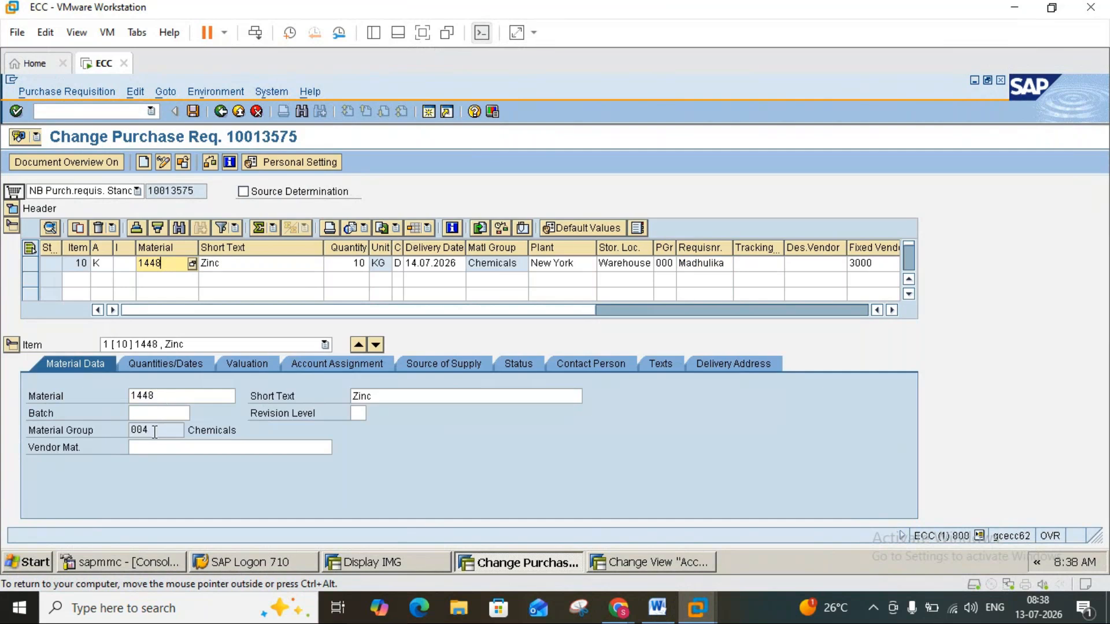
pyautogui.click(146, 397)
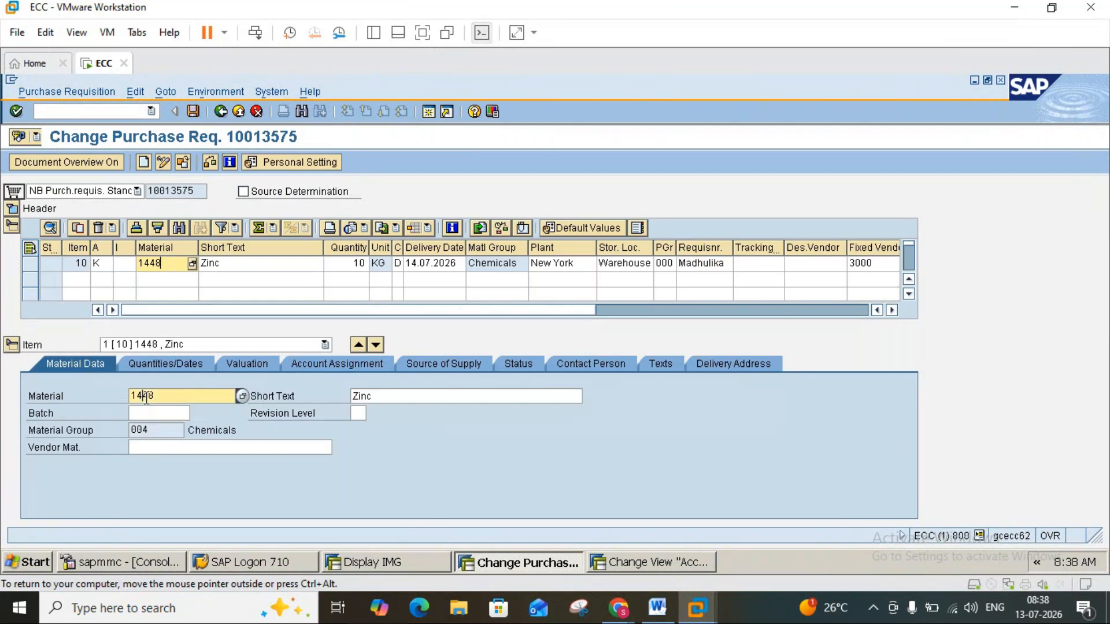
pyautogui.doubleClick(146, 397)
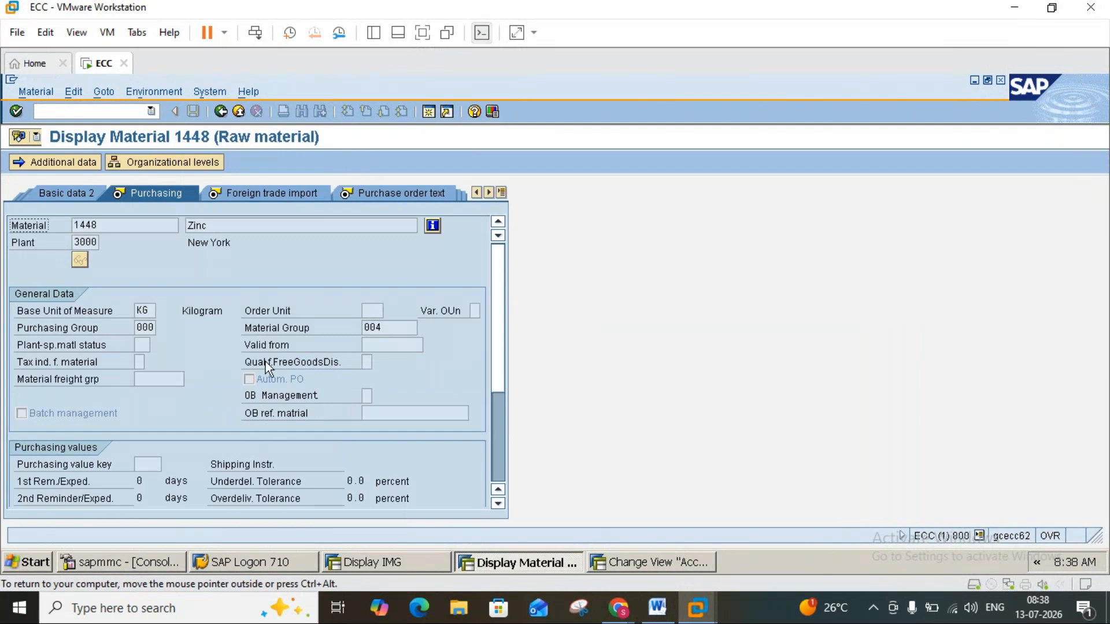
# Find material group 004 in the material group value list of the purchasing view and close the list.
pyautogui.click(381, 324)
pyautogui.click(422, 327)
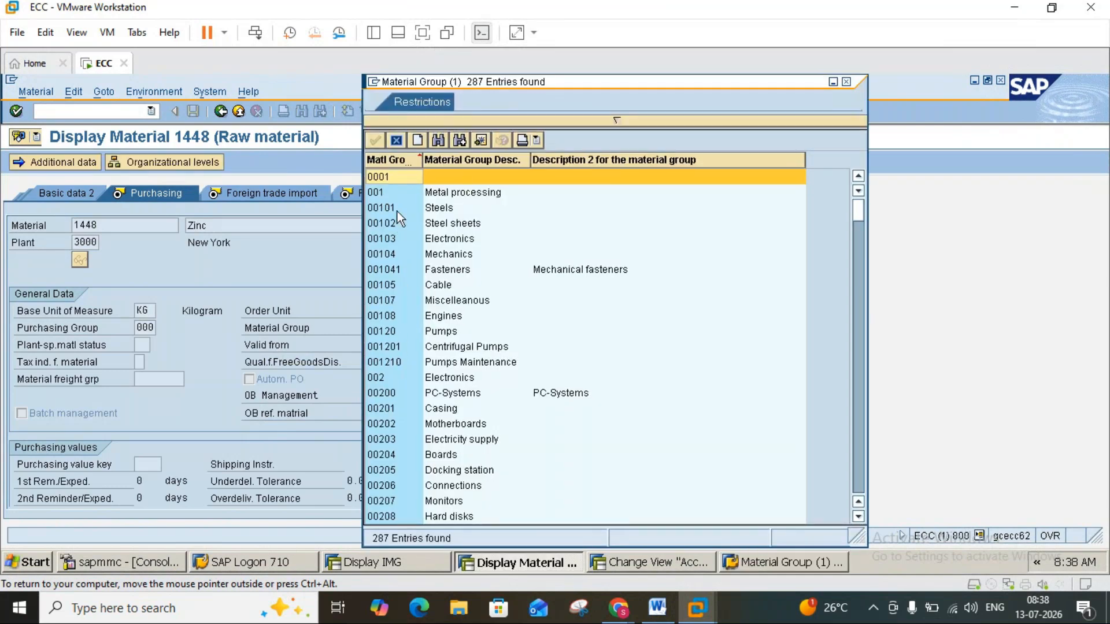
pyautogui.click(440, 140)
pyautogui.write('004')
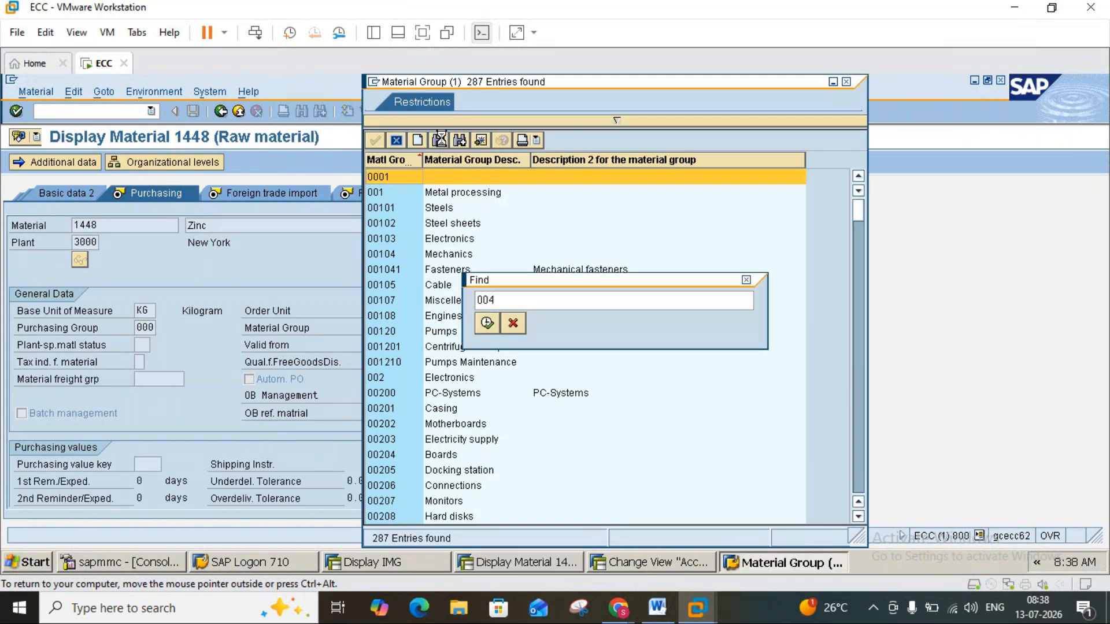
pyautogui.press('Return')
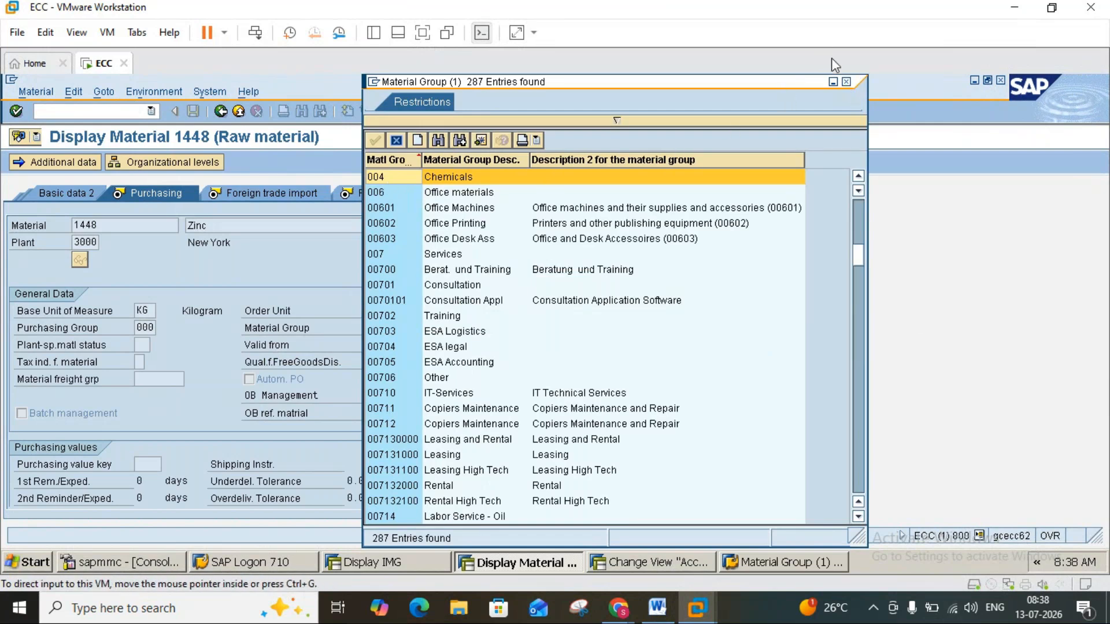
pyautogui.click(845, 81)
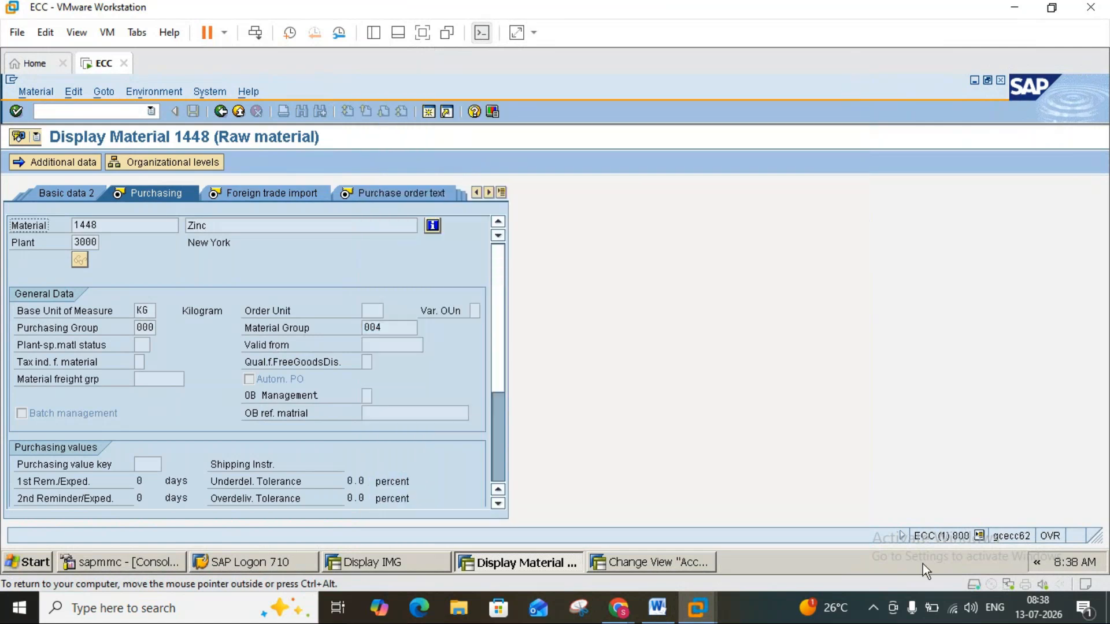
# Check the transaction code of the material display in the system information and return to the purchase requisition.
pyautogui.click(979, 535)
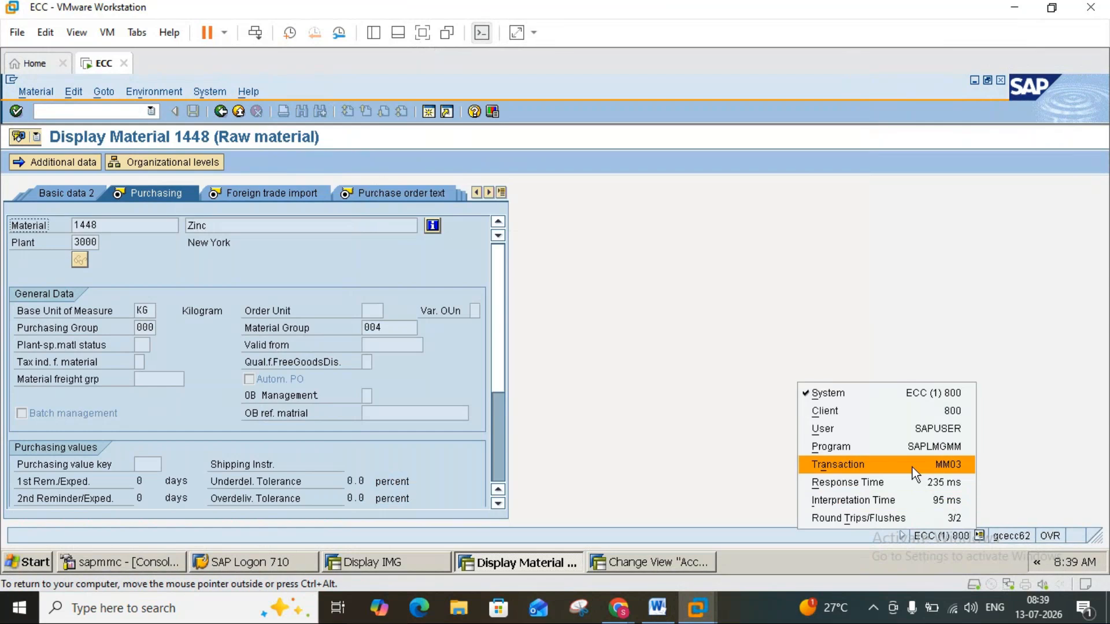
pyautogui.click(588, 242)
pyautogui.click(219, 110)
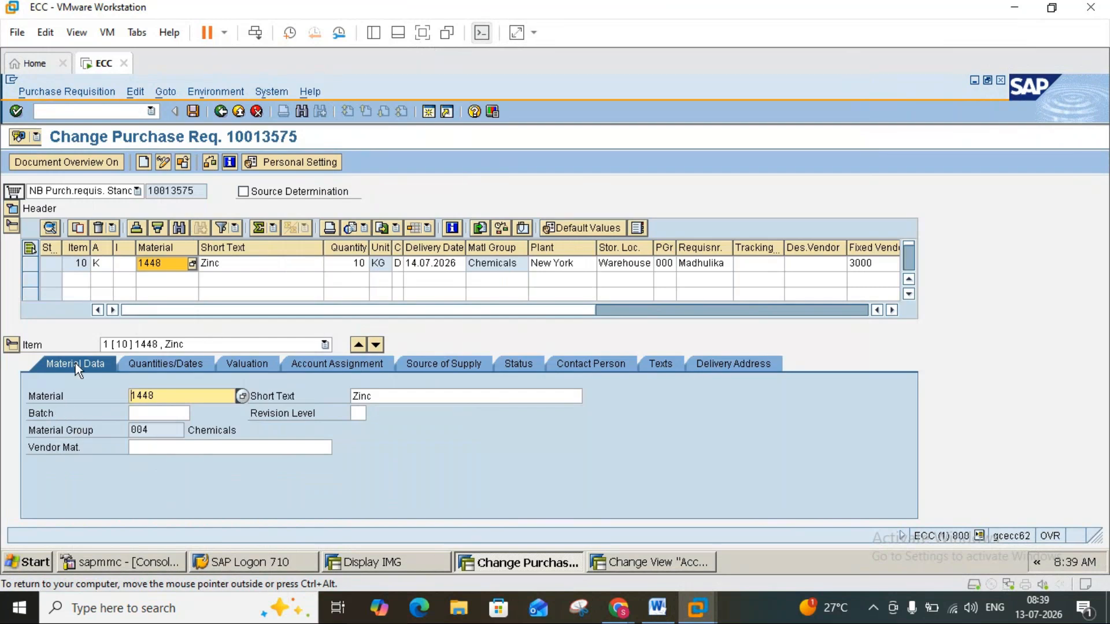
# Display the Zinc item's quantities and dates, and open the info record assigned to it in the item overview.
pyautogui.click(157, 365)
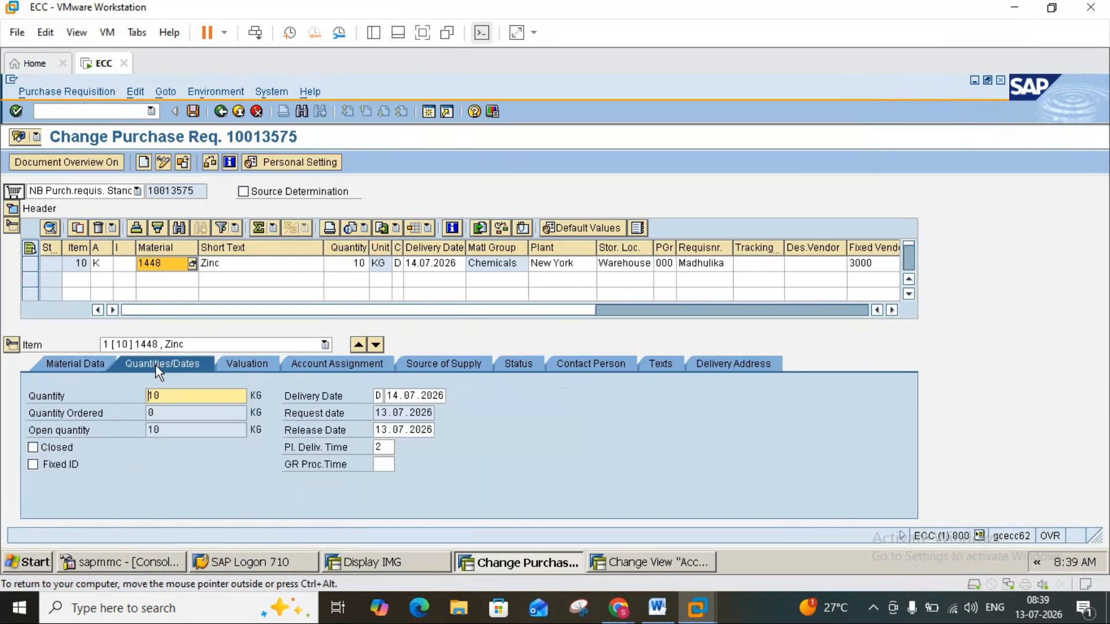
pyautogui.click(341, 269)
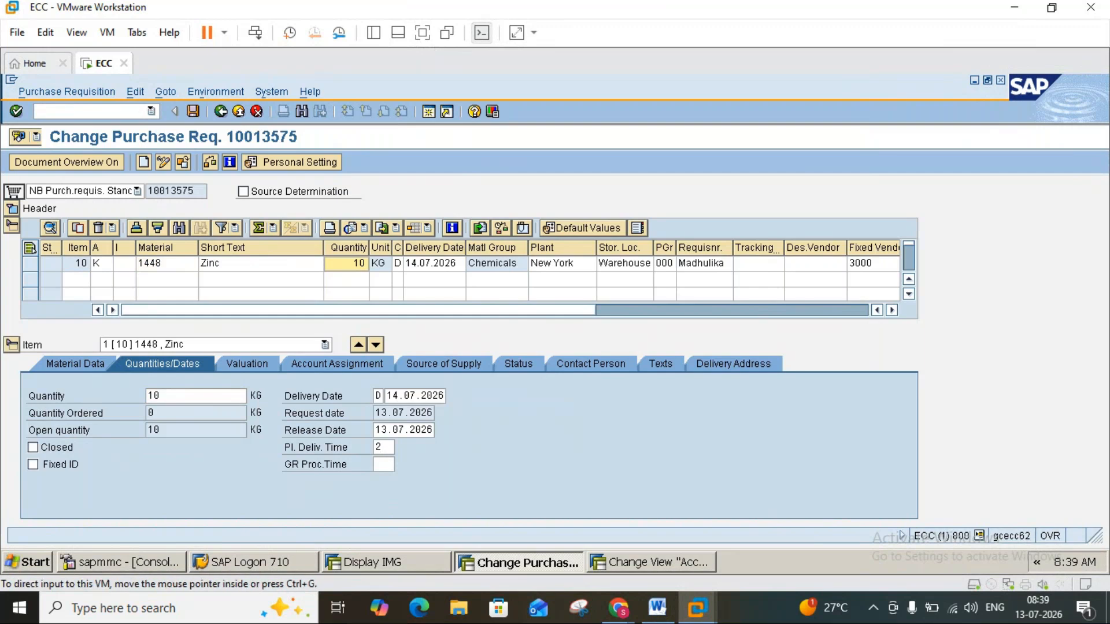
pyautogui.click(890, 311)
pyautogui.click(890, 311)
pyautogui.click(890, 310)
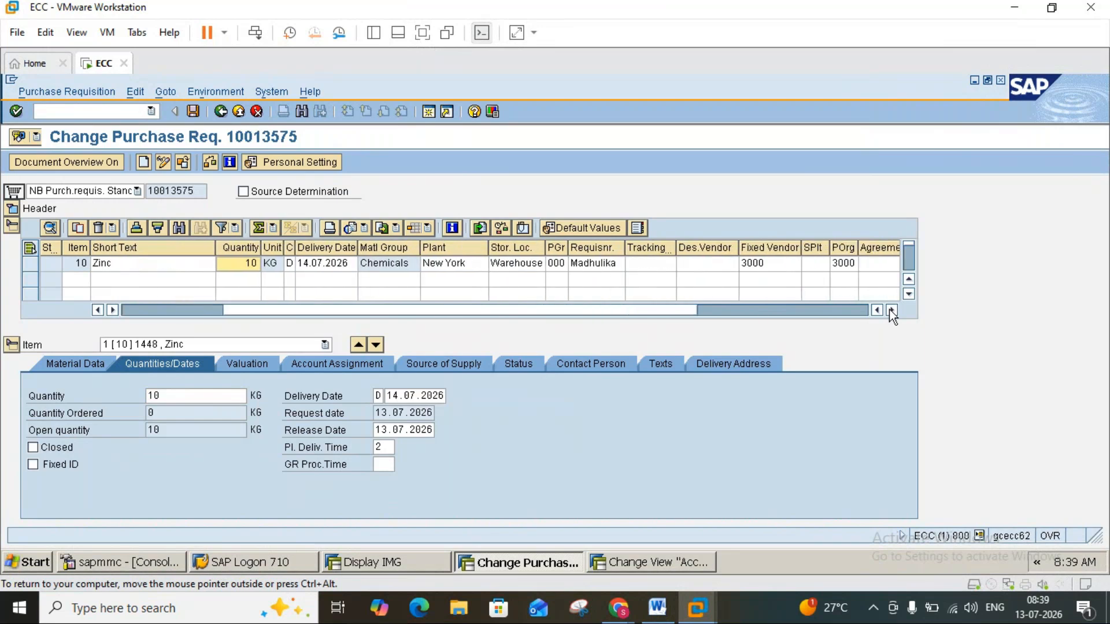
pyautogui.click(891, 310)
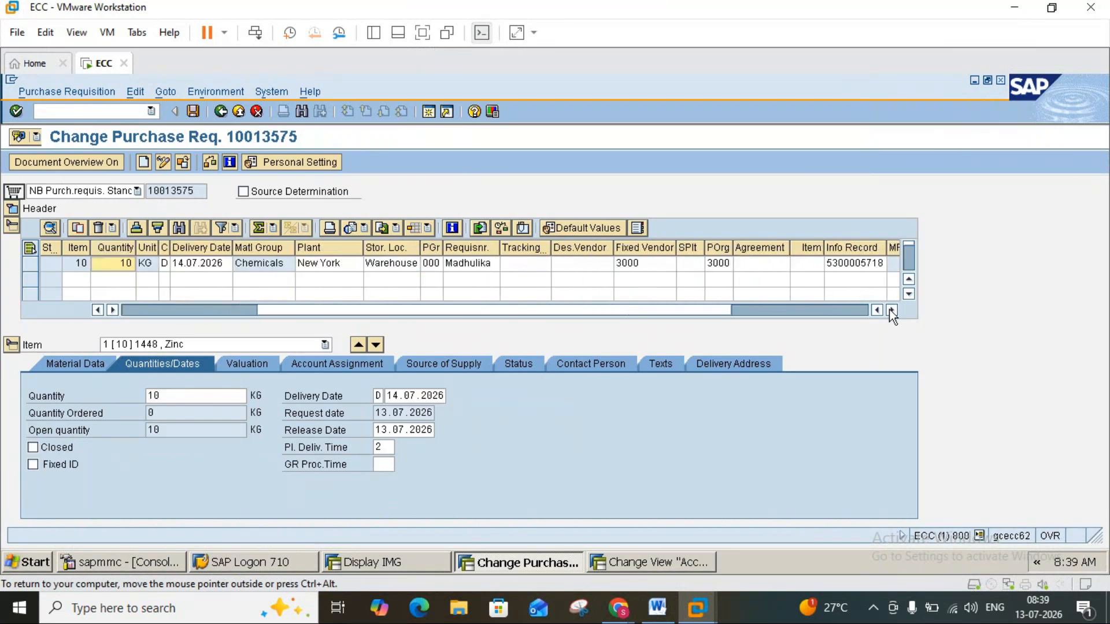
pyautogui.click(858, 251)
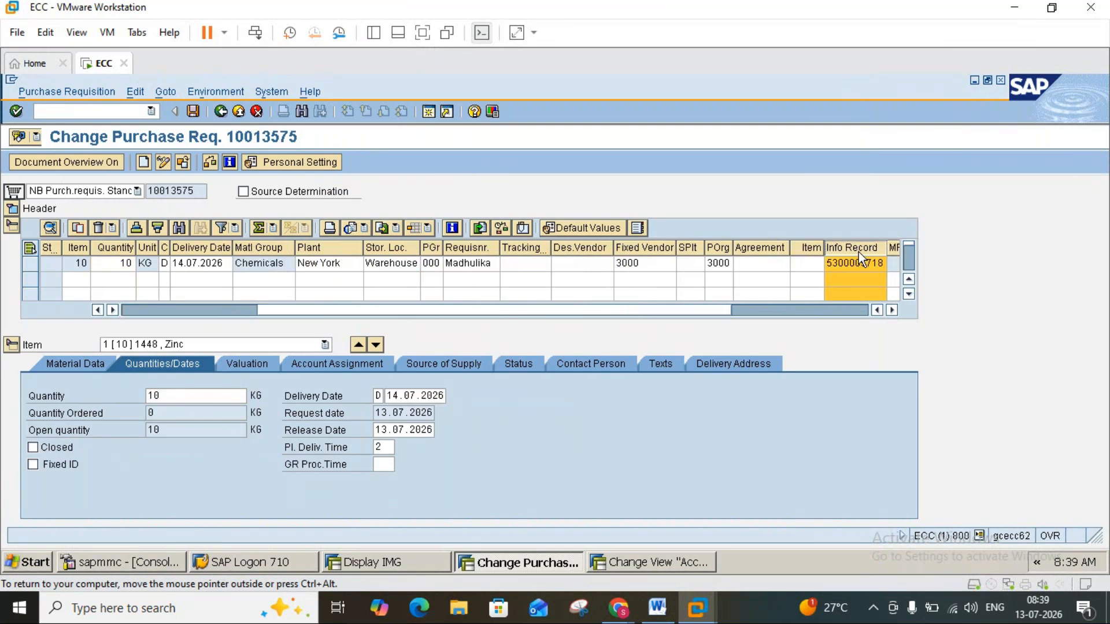
pyautogui.doubleClick(857, 263)
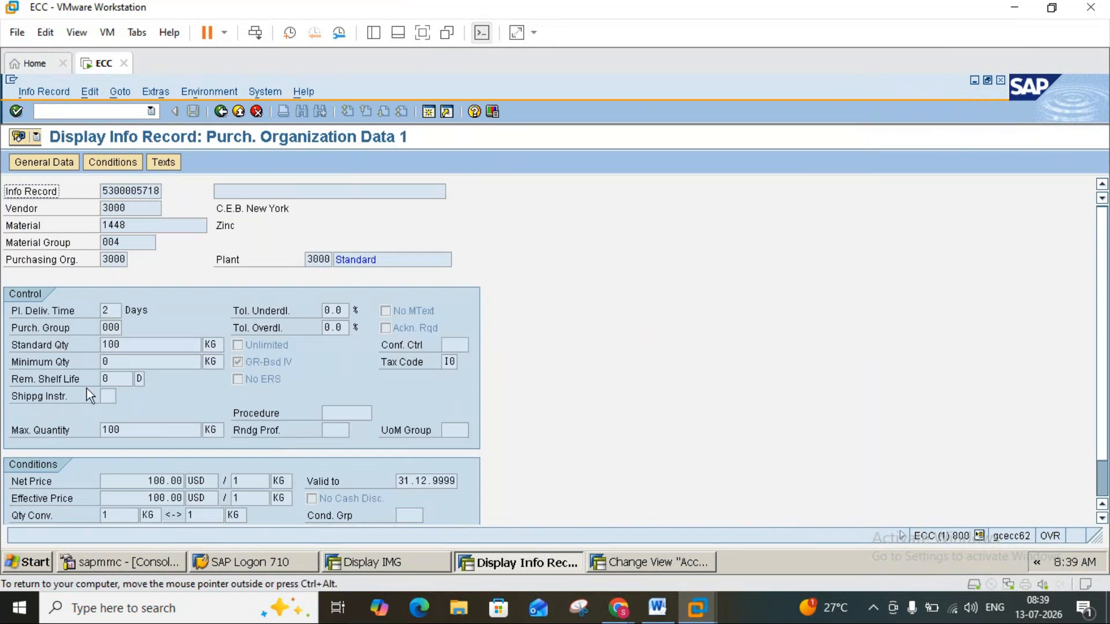
# Check the planned delivery time in the info record's control data and return to the purchase requisition.
pyautogui.click(113, 311)
pyautogui.moveTo(113, 311); pyautogui.dragTo(91, 310)
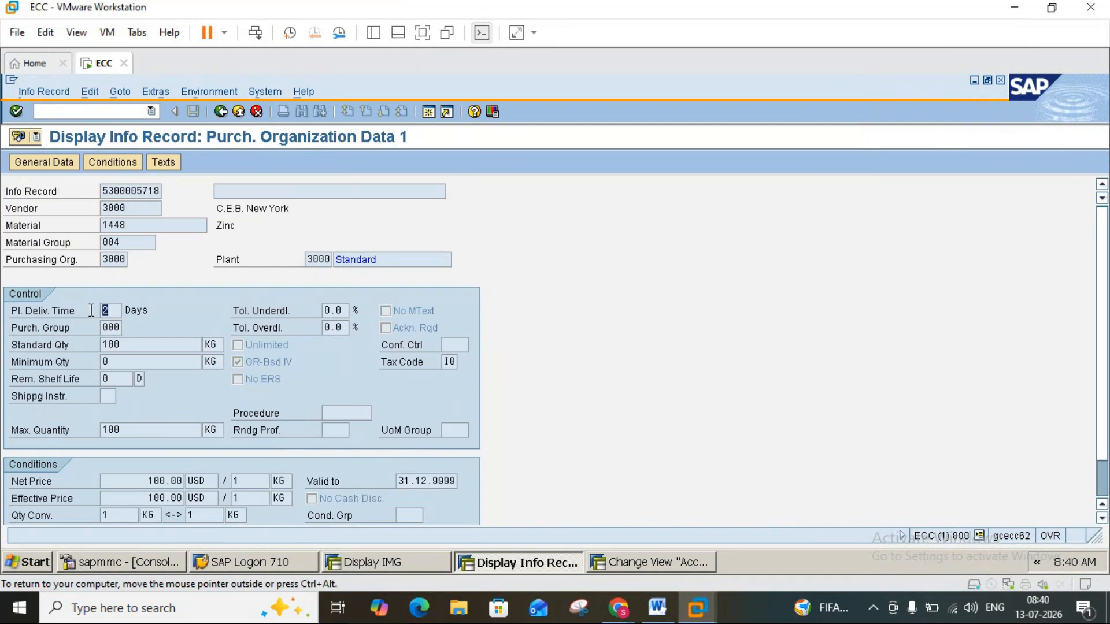
pyautogui.click(220, 111)
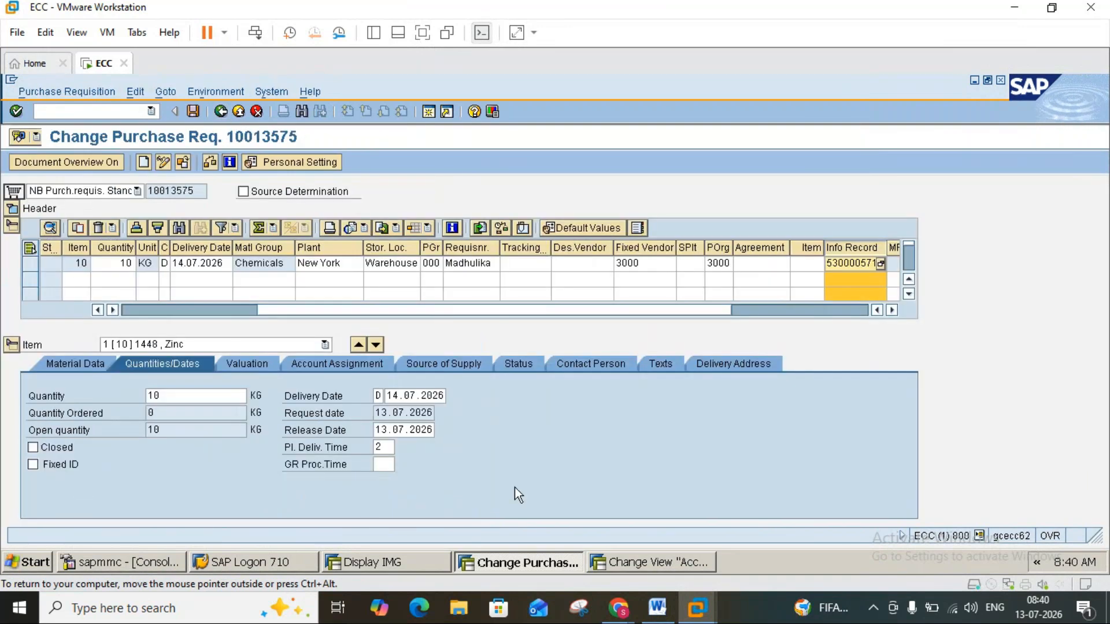
# Set the Closed and Fixed ID indicators in the Zinc item's quantities and dates data and clear both again.
pyautogui.click(33, 450)
pyautogui.click(34, 463)
pyautogui.click(34, 447)
pyautogui.click(34, 465)
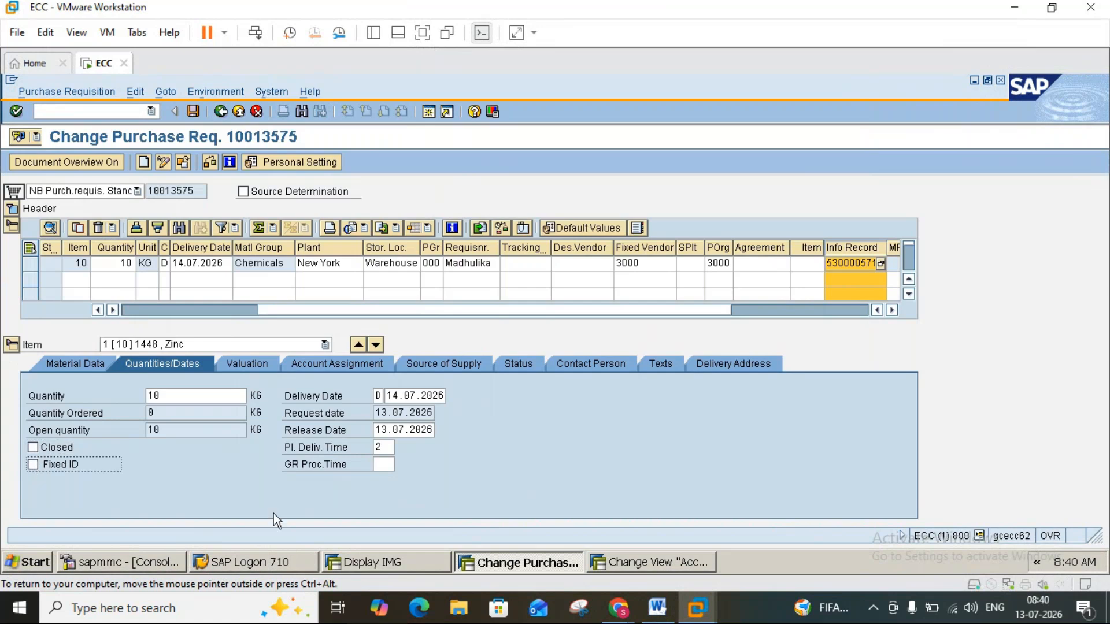
# Switch to the Word notes and read the explanations of the Closed and Fixed ID indicators on page 5.
pyautogui.click(658, 608)
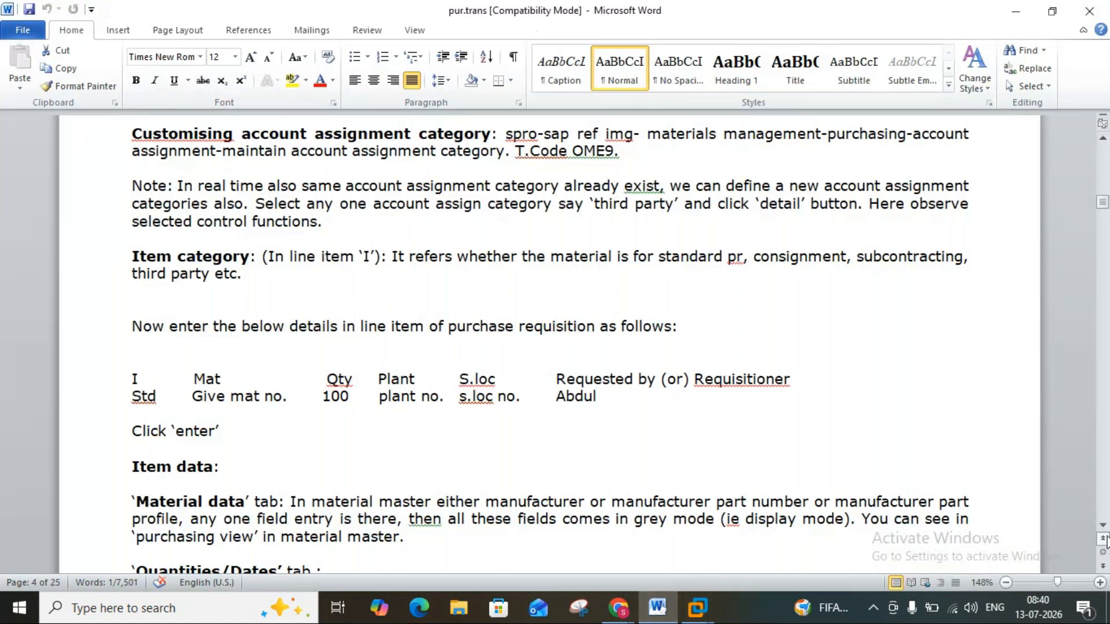
pyautogui.scroll(-7, 1105, 537)
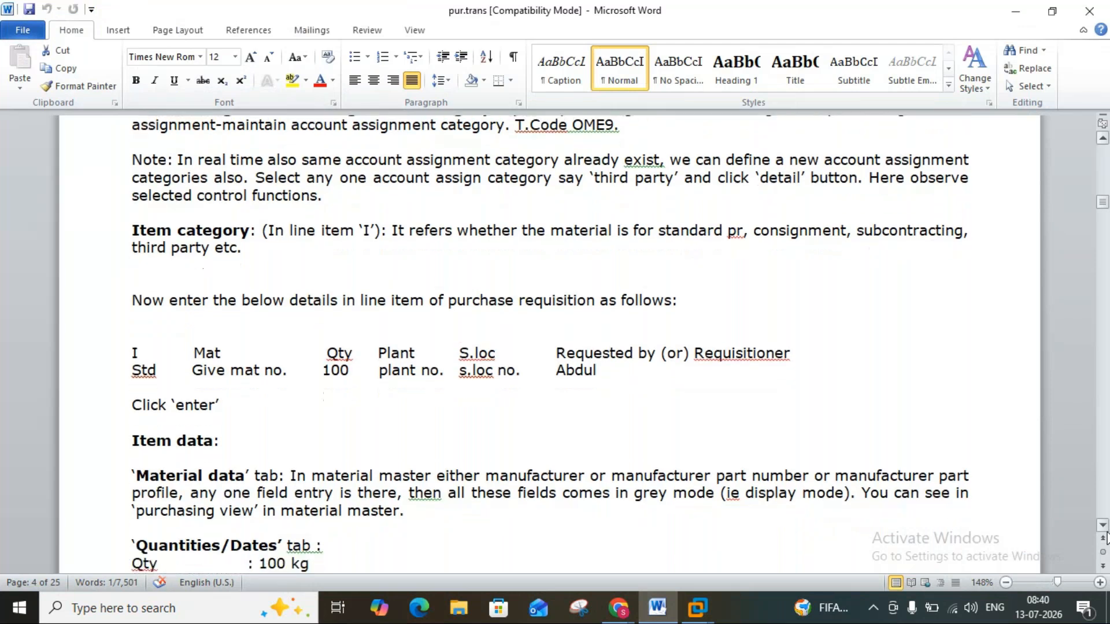
pyautogui.scroll(-3, 1106, 538)
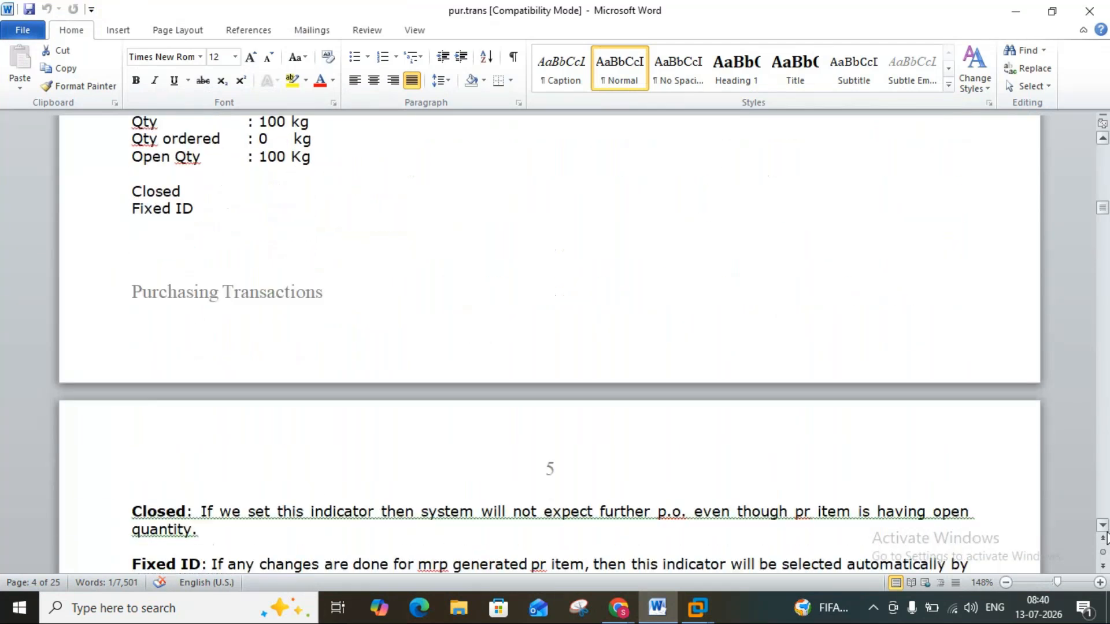
pyautogui.scroll(-5, 1106, 537)
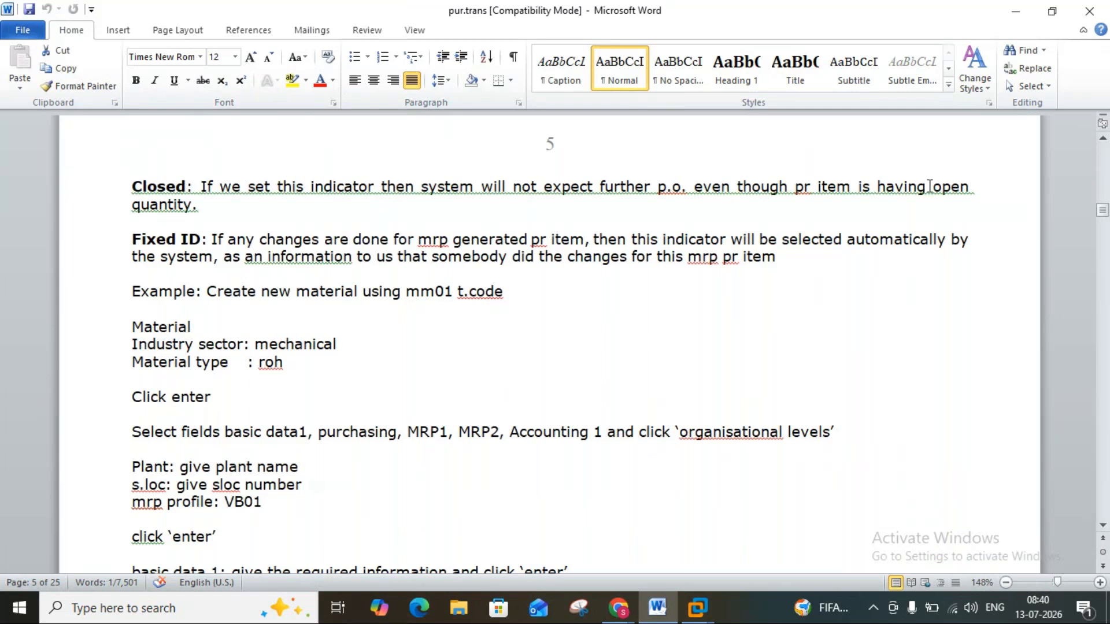
pyautogui.moveTo(701, 613)
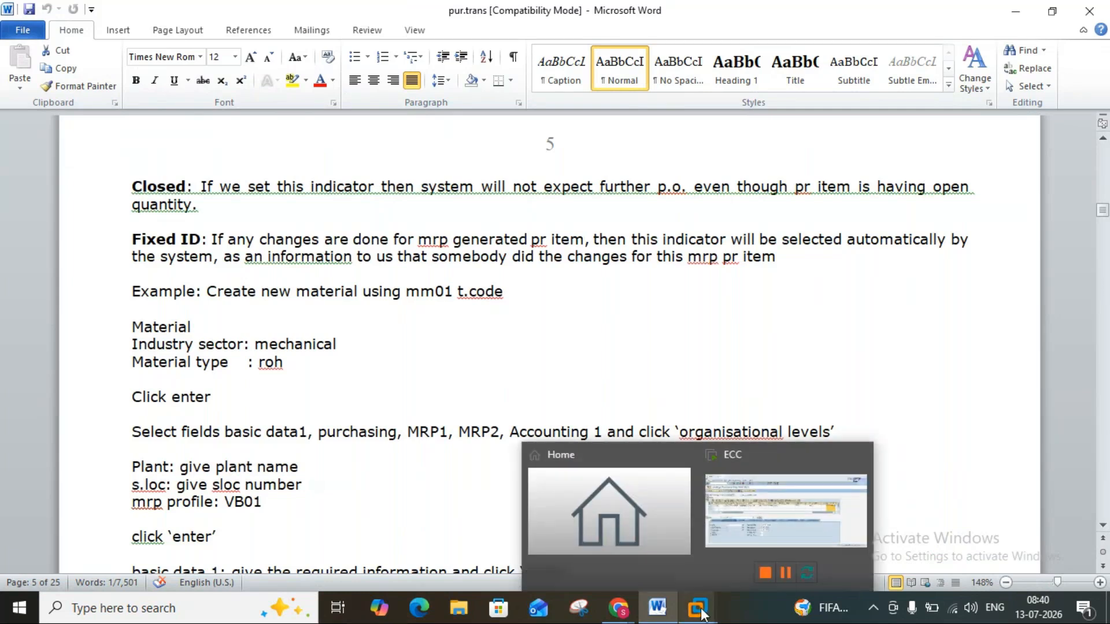
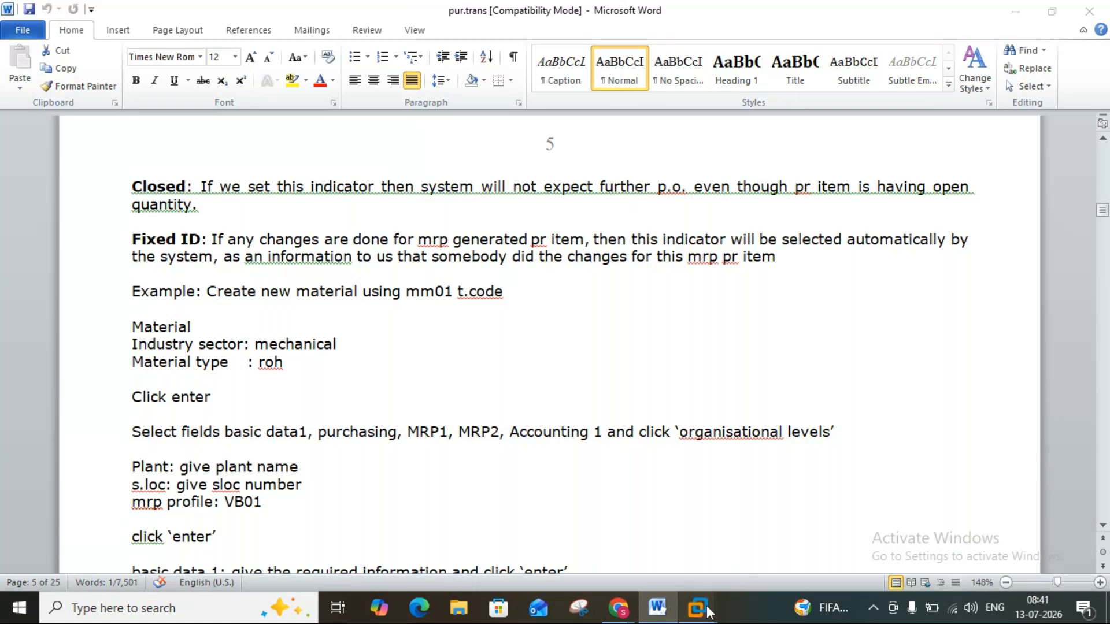
# Switch to the SAP purchase requisition, set the Closed indicator in the Zinc item's quantities and dates data, and clear it again.
pyautogui.click(734, 534)
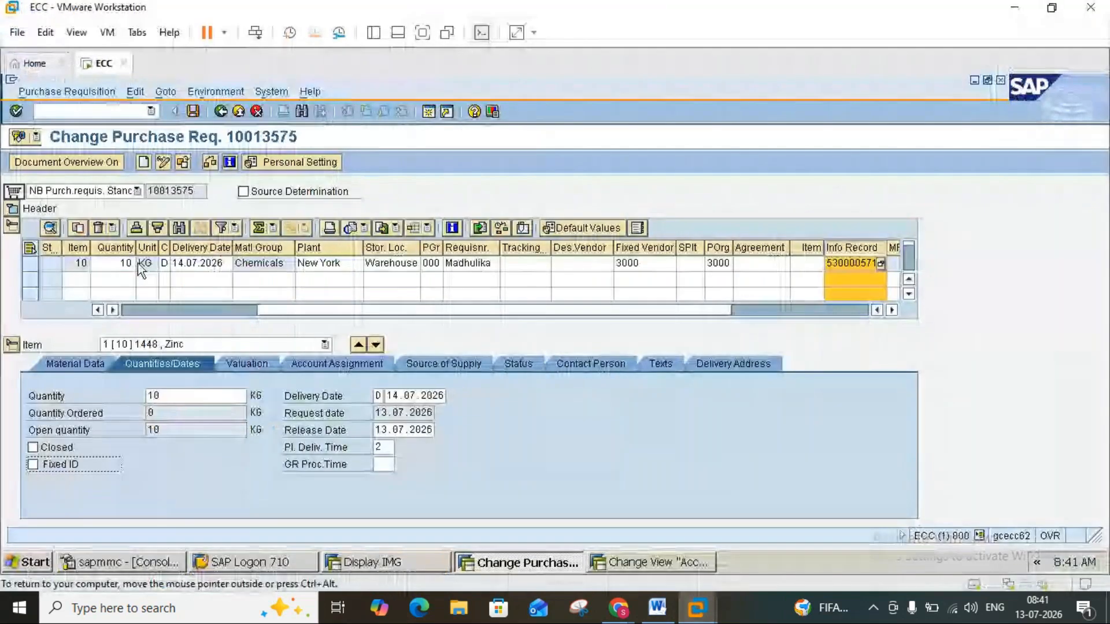
pyautogui.click(30, 447)
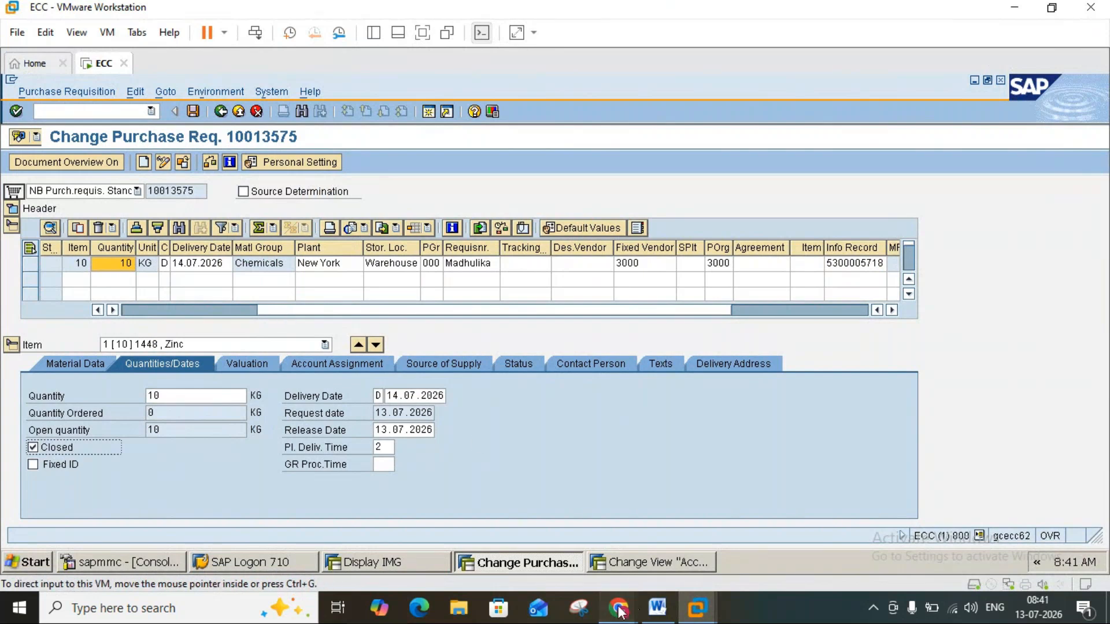
pyautogui.moveTo(619, 611)
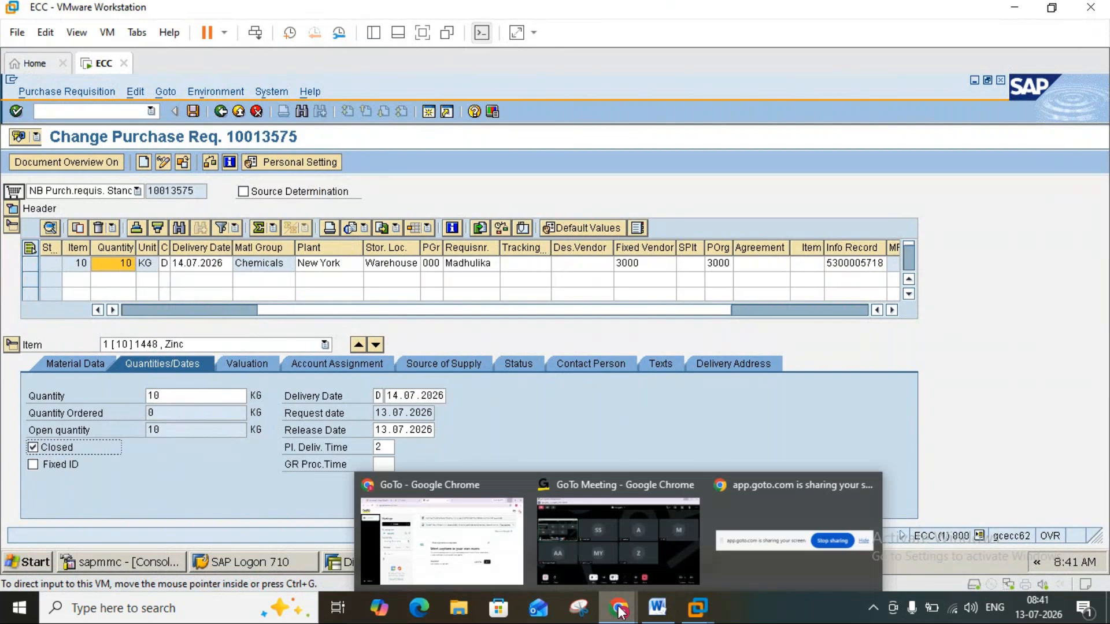
pyautogui.click(618, 551)
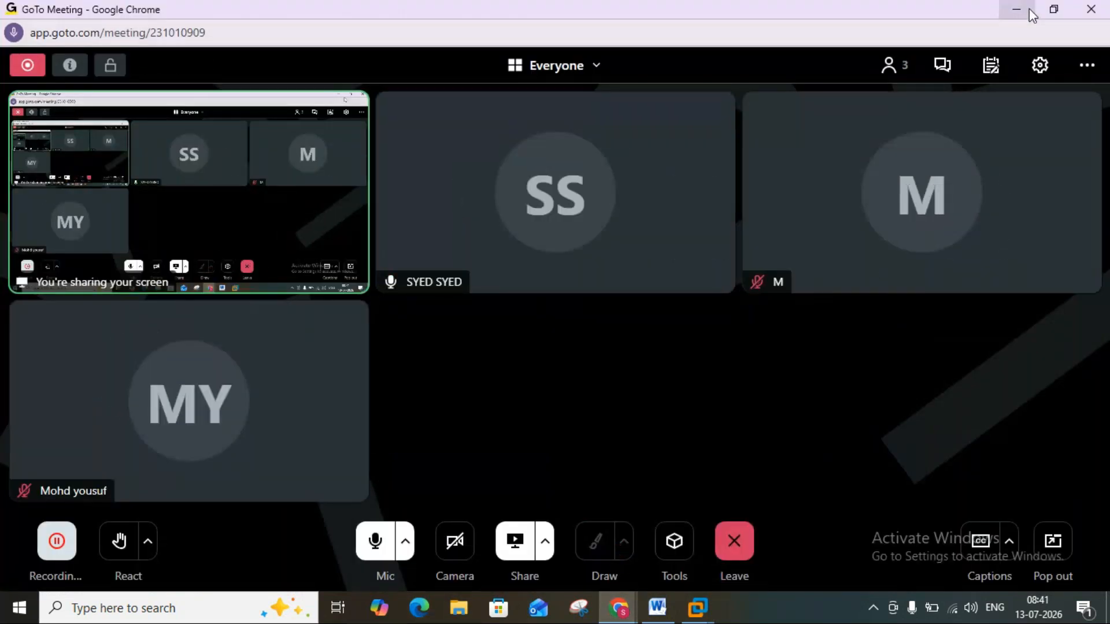
pyautogui.click(1028, 9)
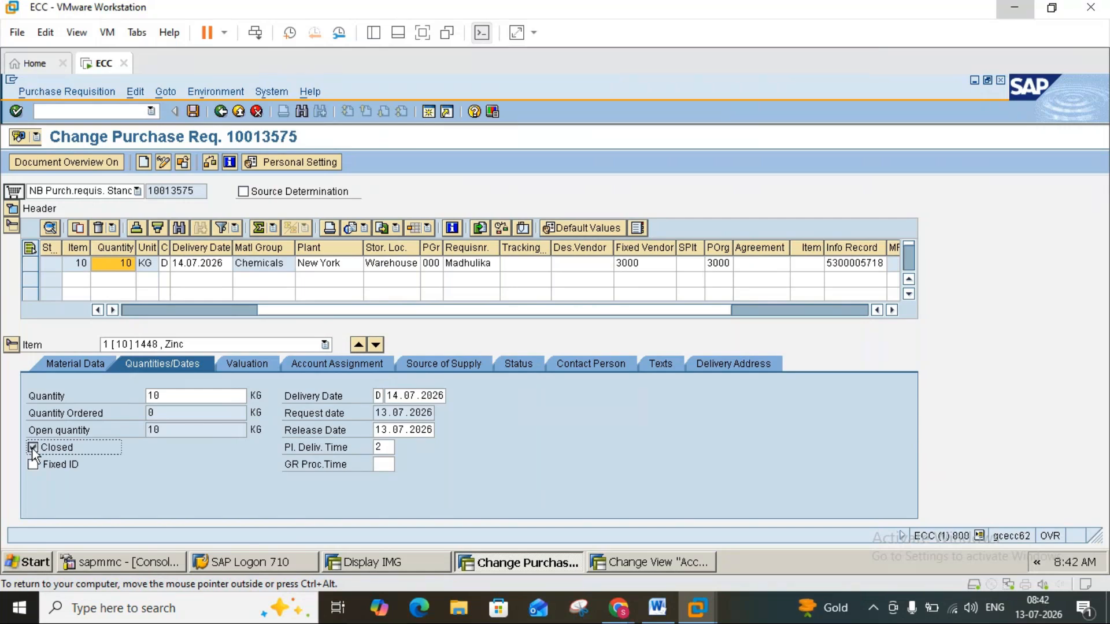
pyautogui.click(33, 448)
pyautogui.click(120, 266)
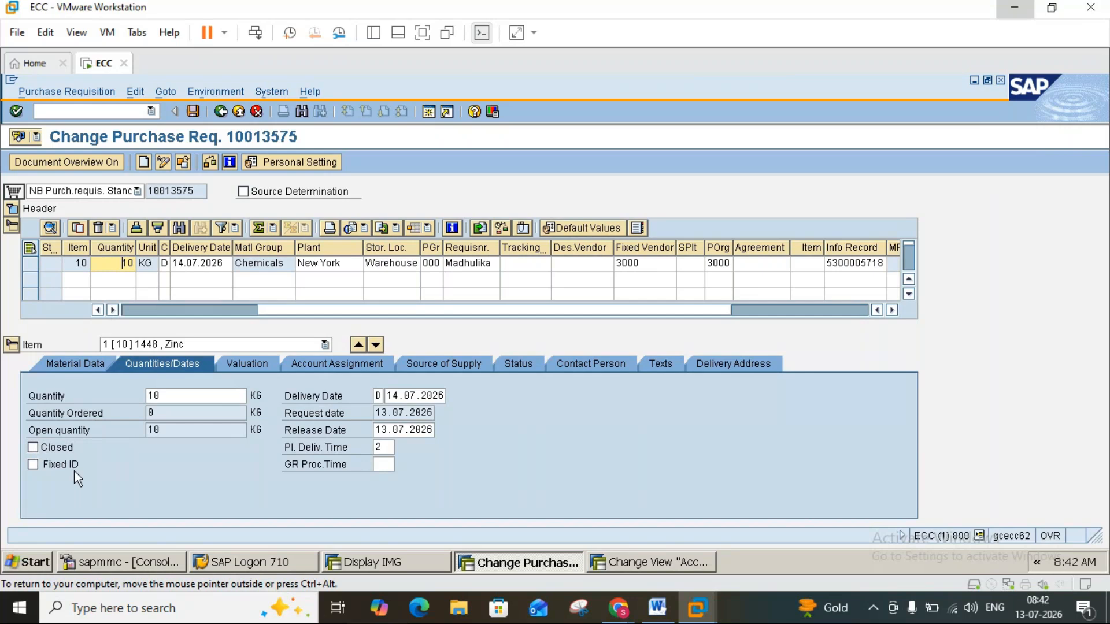
pyautogui.click(35, 449)
pyautogui.click(35, 449)
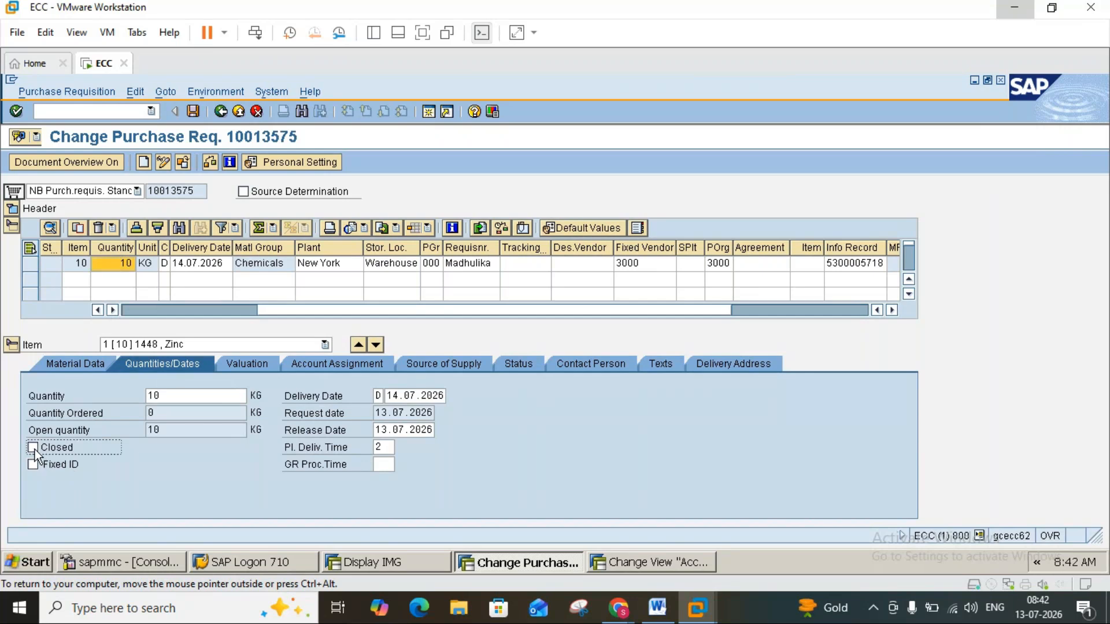
# Switch to the Word notes and read on page 5 from the MRP example through planned delivery time, valuation price and goods receipt.
pyautogui.click(658, 607)
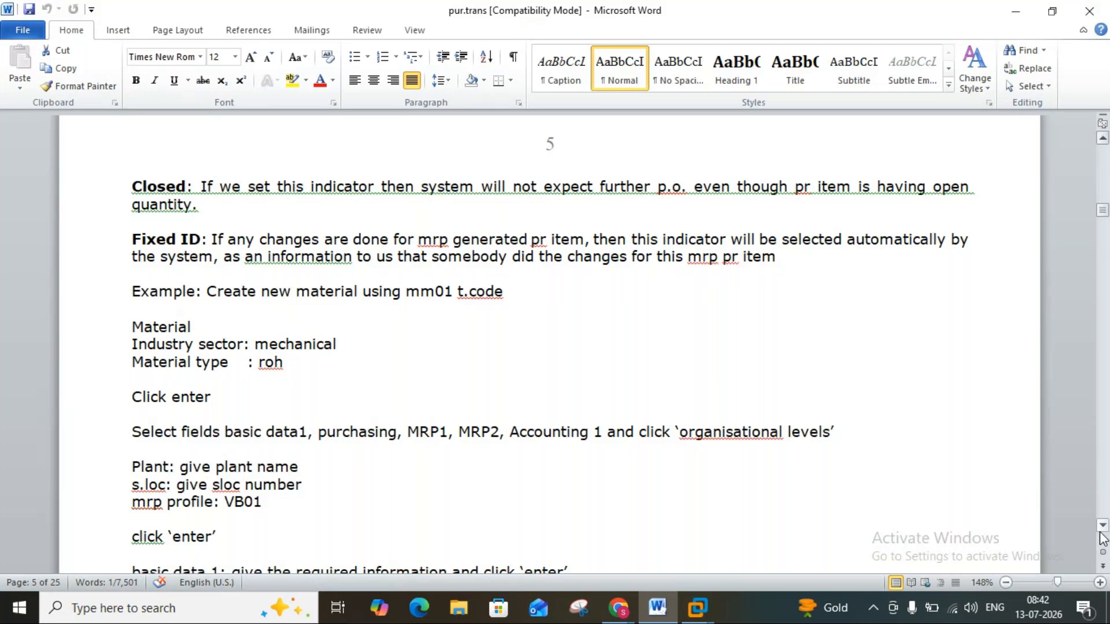
pyautogui.scroll(-3, 1102, 536)
pyautogui.scroll(-4, 1101, 533)
pyautogui.scroll(-2, 1102, 534)
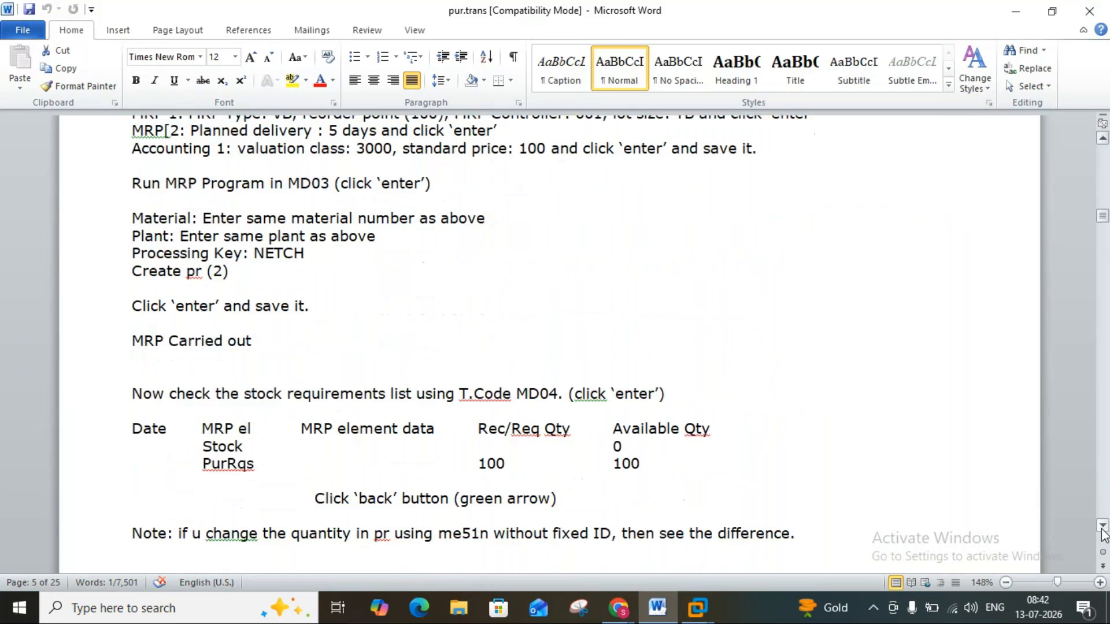
pyautogui.click(1102, 531)
pyautogui.scroll(-6, 1102, 533)
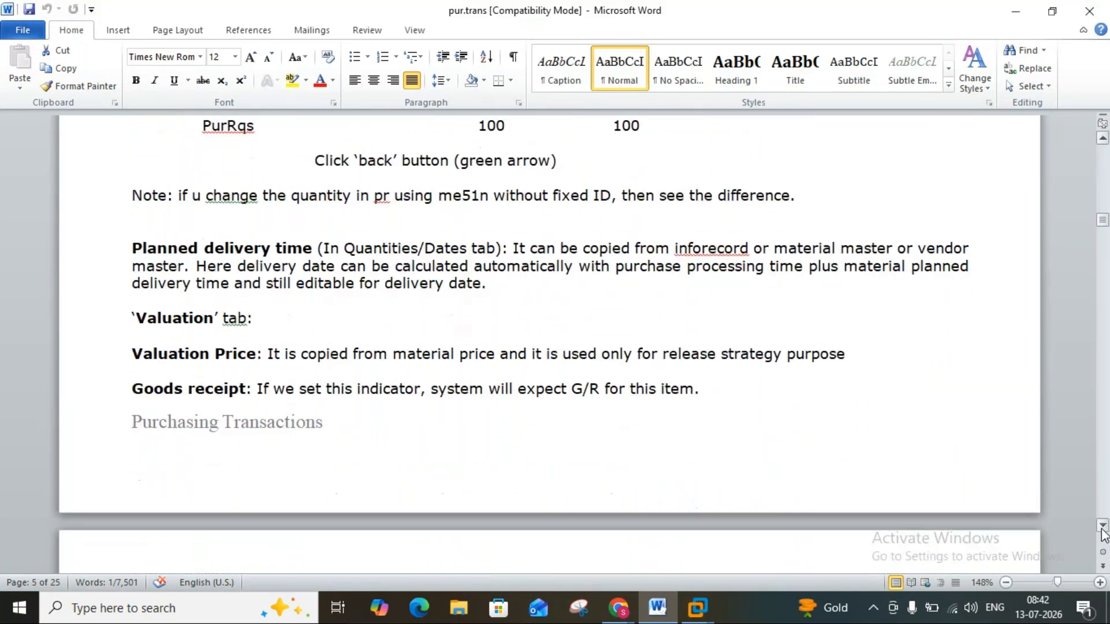
pyautogui.scroll(-2, 1102, 533)
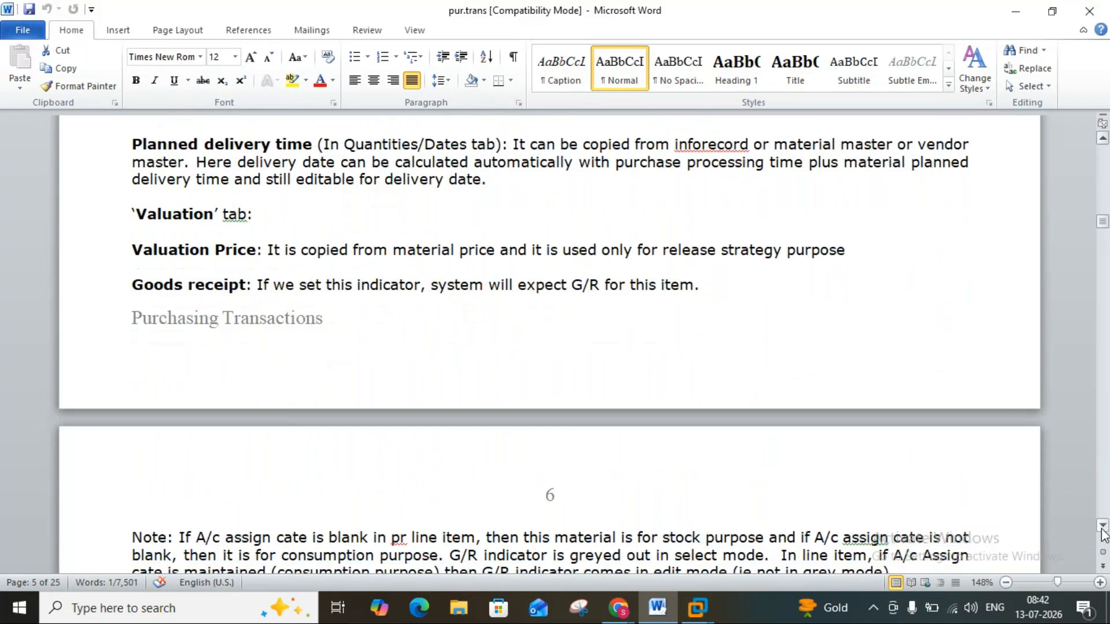
# Return to the SAP purchase requisition and set the Zinc item's planned delivery time to 3, consulting the Word notes.
pyautogui.click(657, 605)
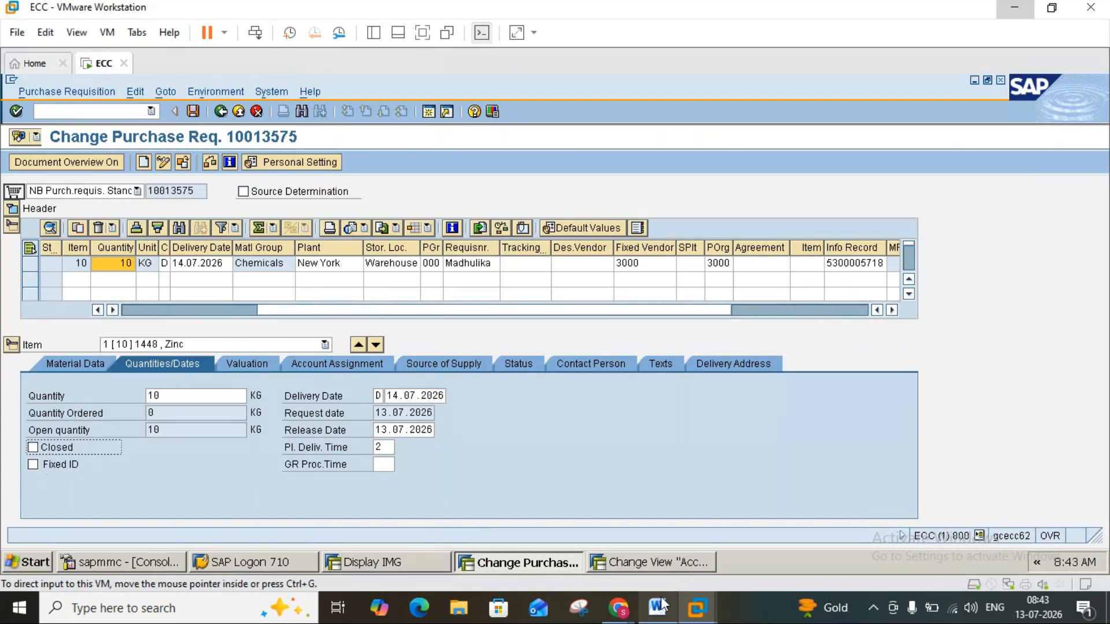
pyautogui.click(662, 606)
pyautogui.click(663, 610)
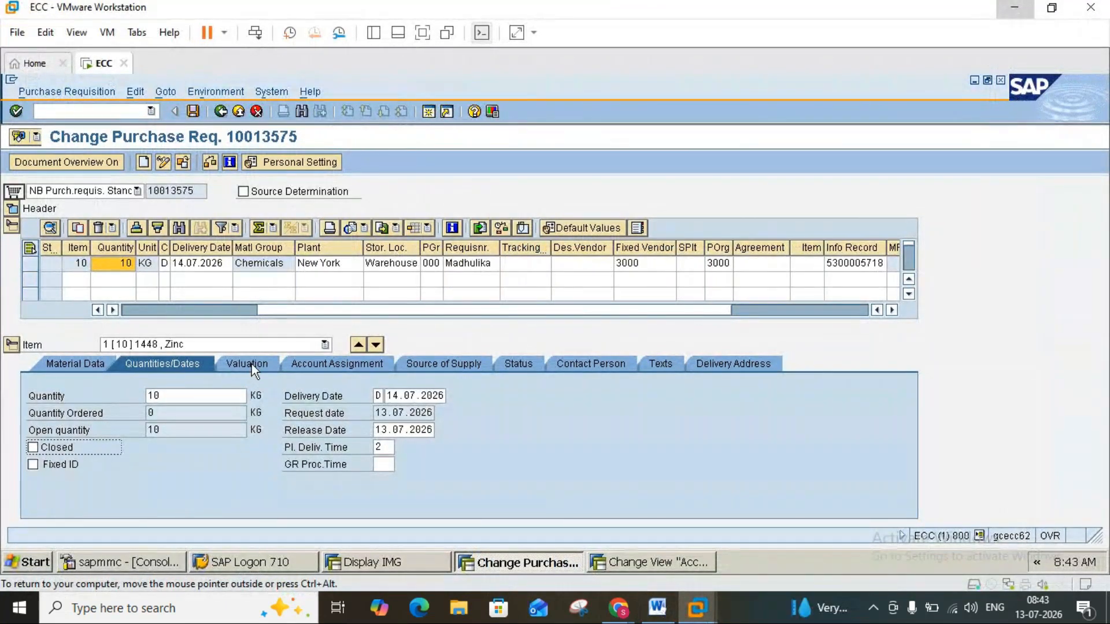
pyautogui.click(379, 450)
pyautogui.click(655, 608)
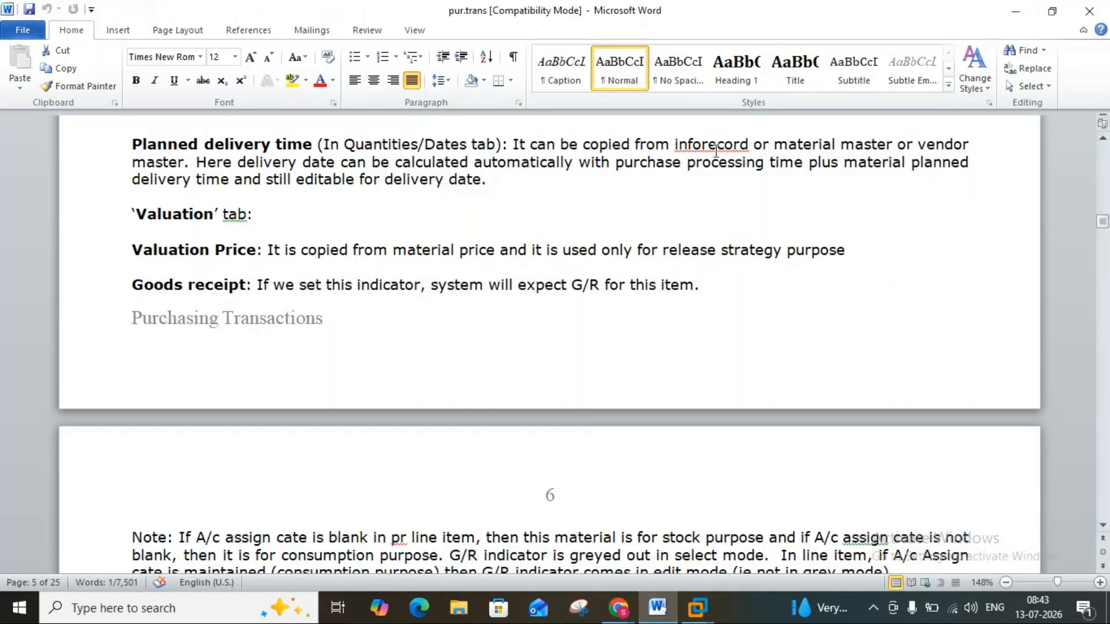
pyautogui.click(747, 149)
pyautogui.click(658, 608)
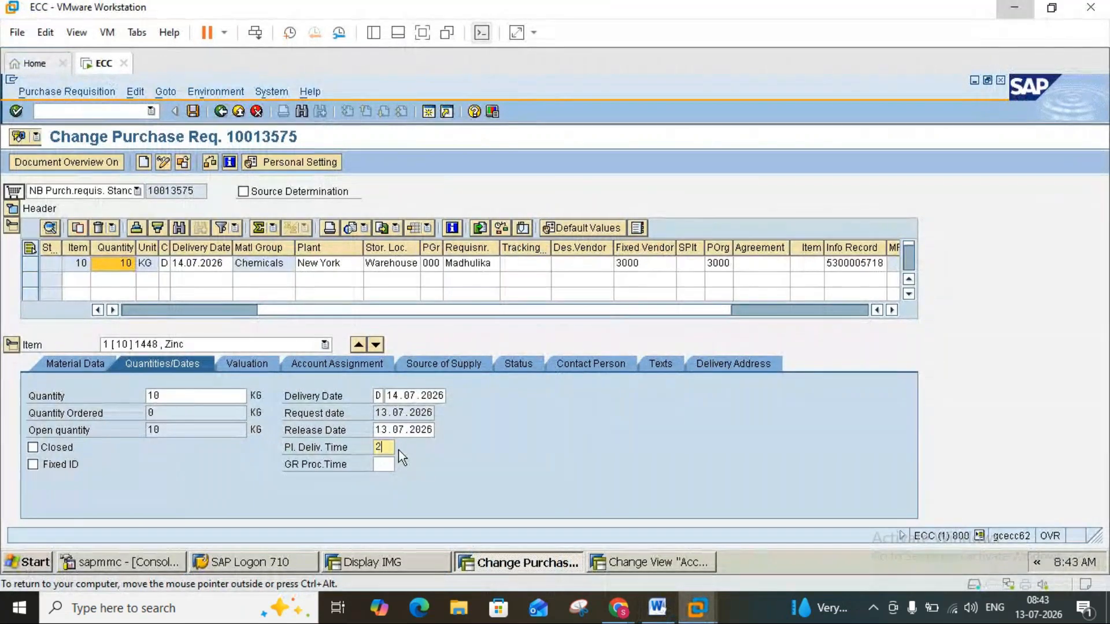
pyautogui.write('3')
pyautogui.click(656, 608)
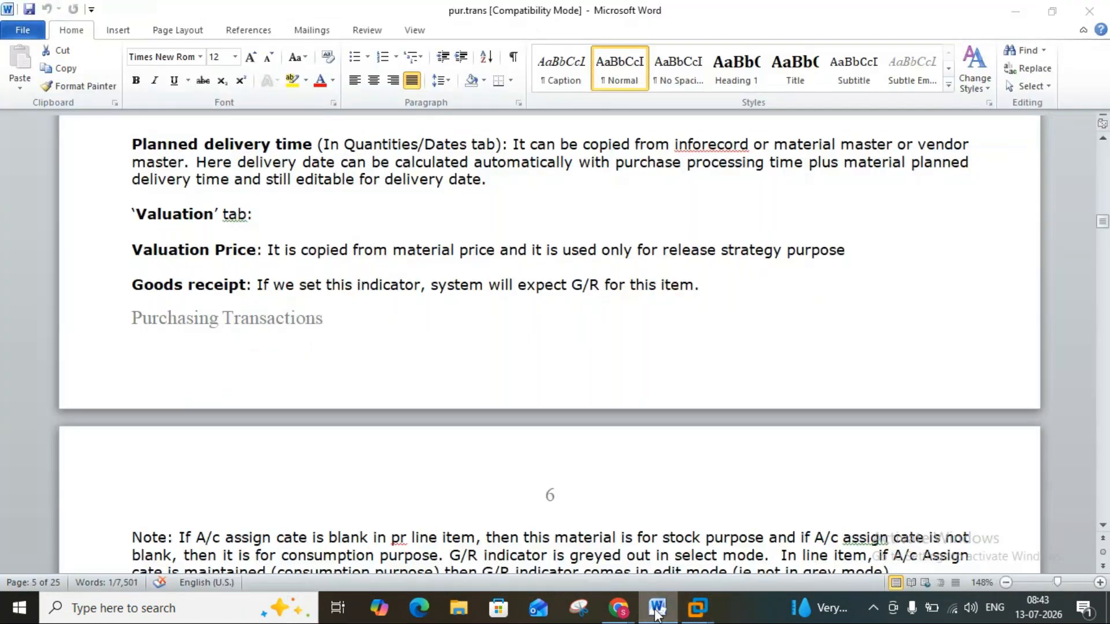
pyautogui.click(657, 608)
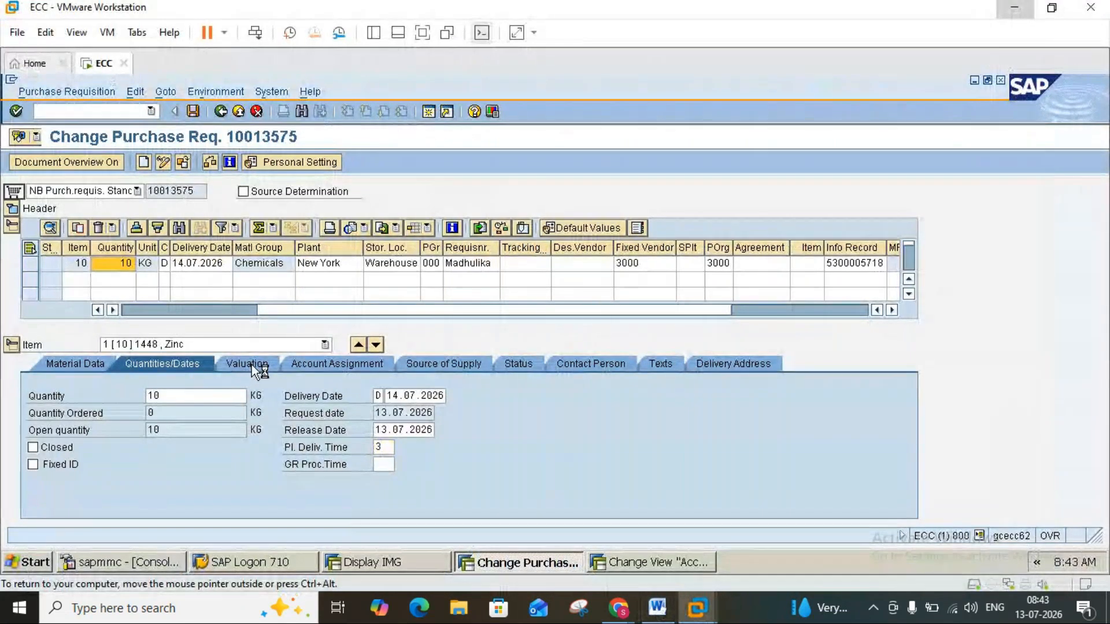
# Display the Zinc item's valuation data and examine its valuation price and assigned info record.
pyautogui.click(251, 365)
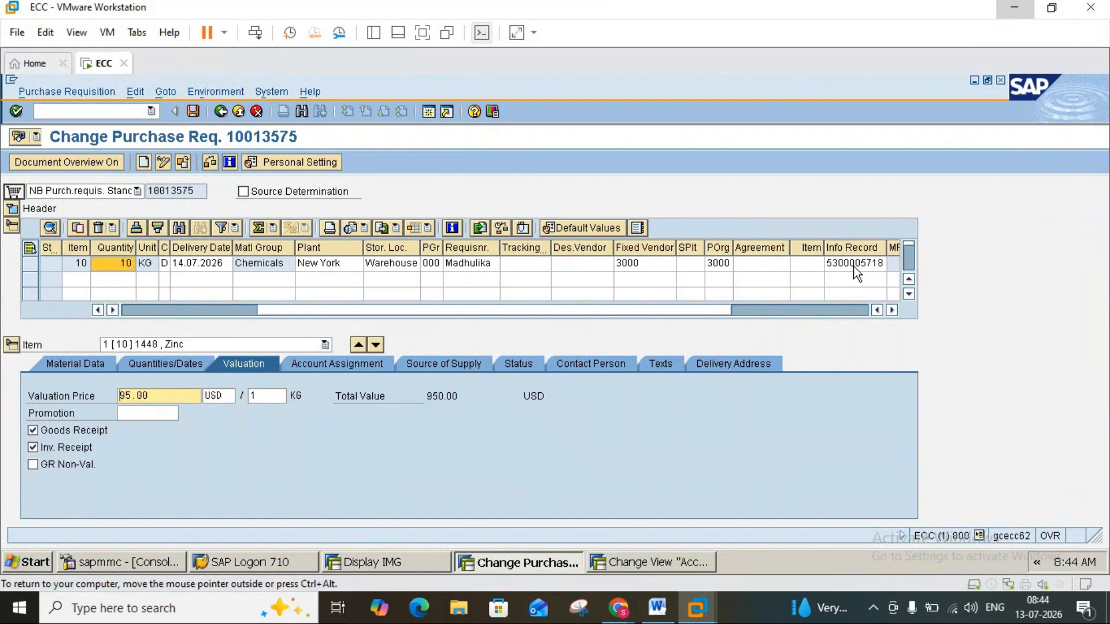
pyautogui.click(855, 247)
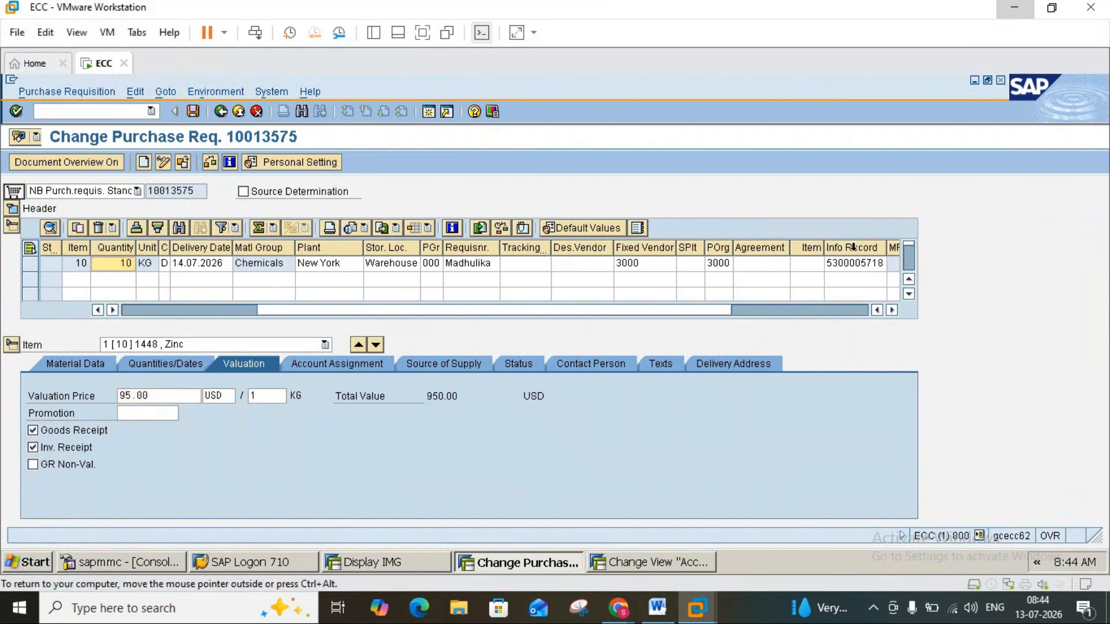
pyautogui.click(160, 398)
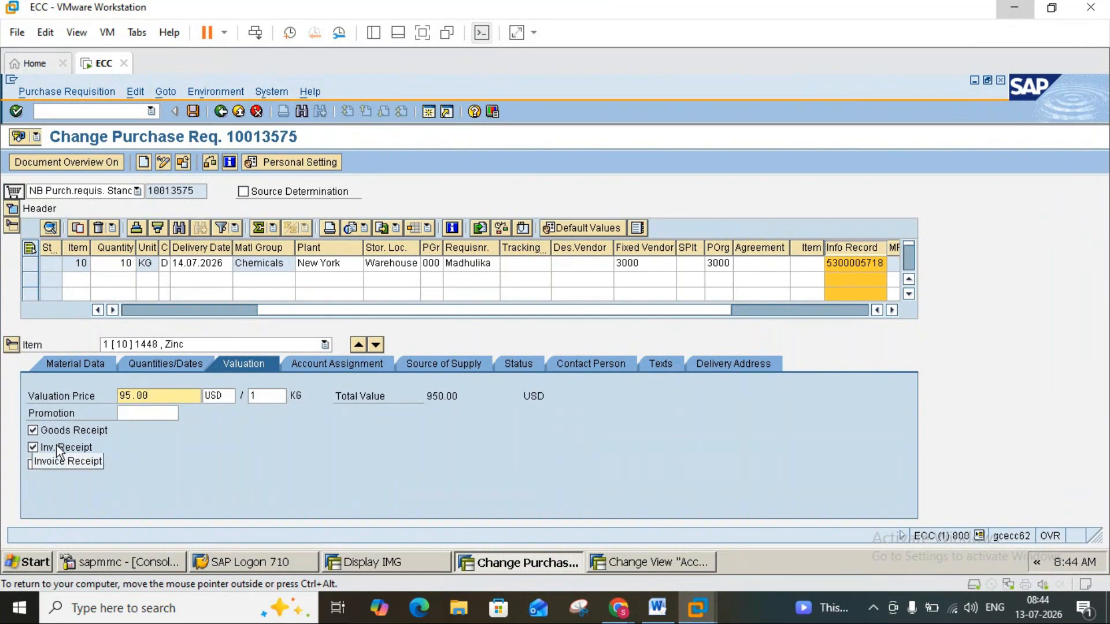
# Switch to the Word notes and read the page 6 note on account assignment category and the goods receipt indicator.
pyautogui.click(660, 608)
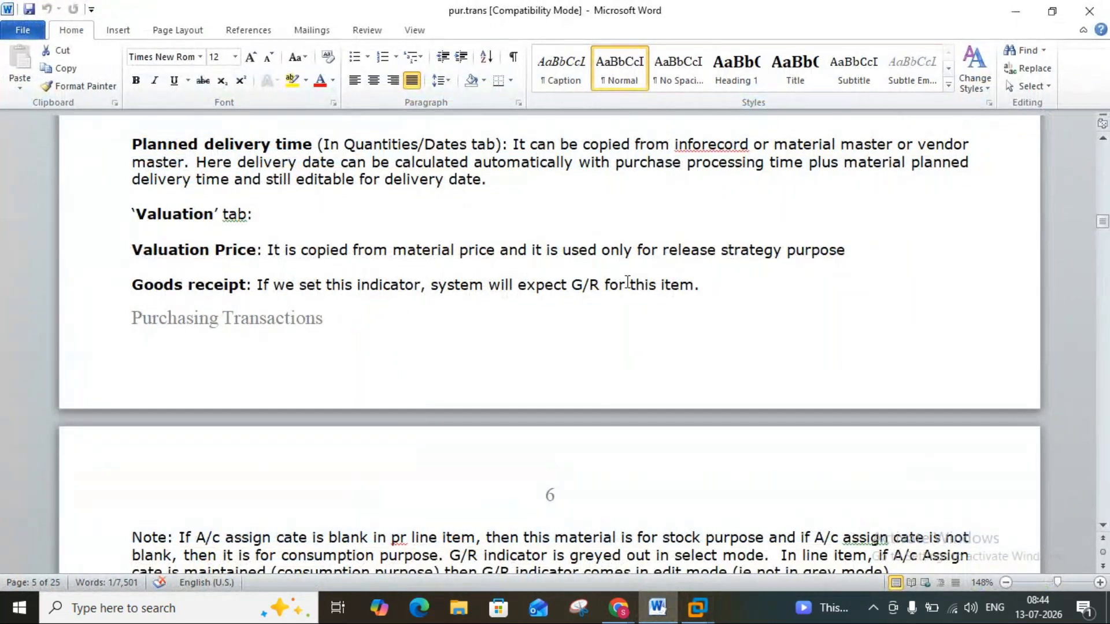
pyautogui.click(1103, 526)
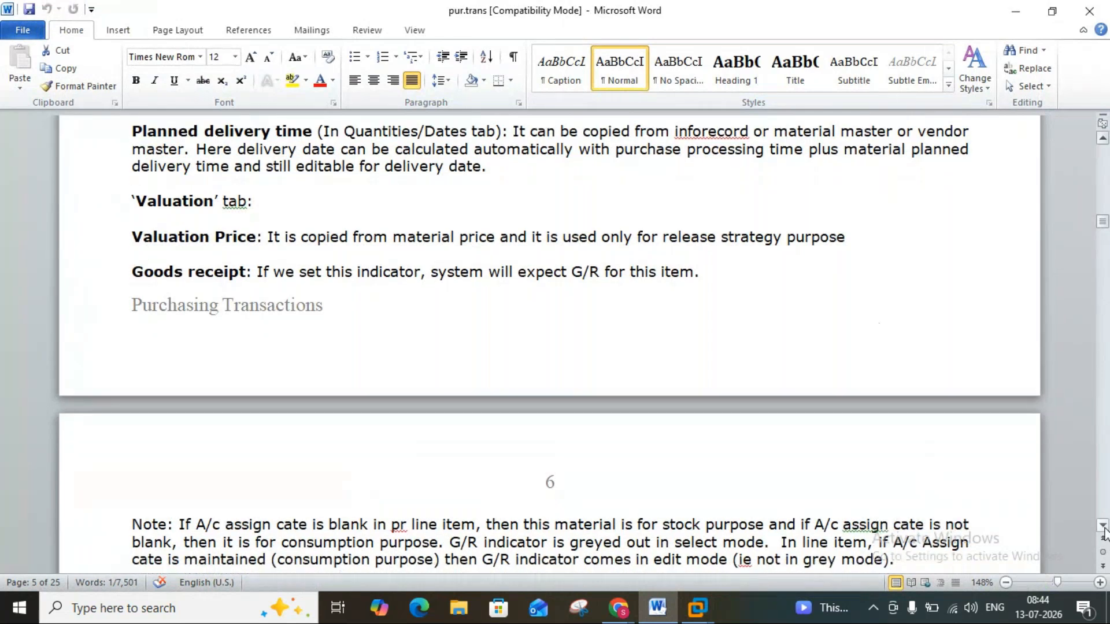
pyautogui.click(1102, 525)
pyautogui.click(1103, 526)
pyautogui.click(1103, 526)
pyautogui.click(1103, 526)
pyautogui.click(1103, 526)
pyautogui.click(1102, 526)
pyautogui.click(1103, 525)
pyautogui.click(1103, 525)
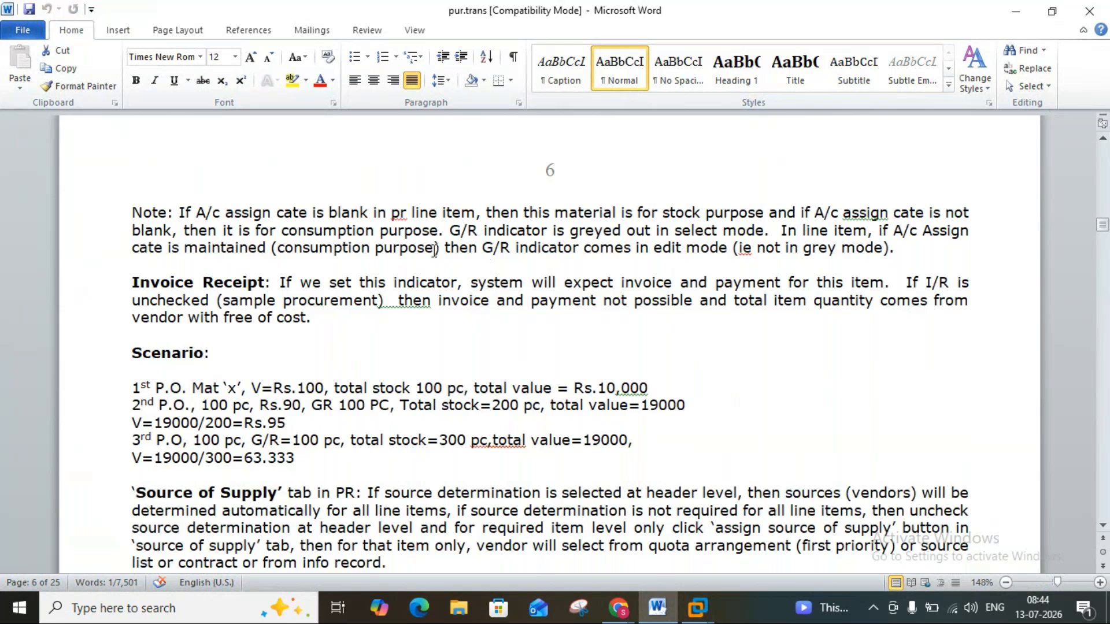
pyautogui.click(357, 230)
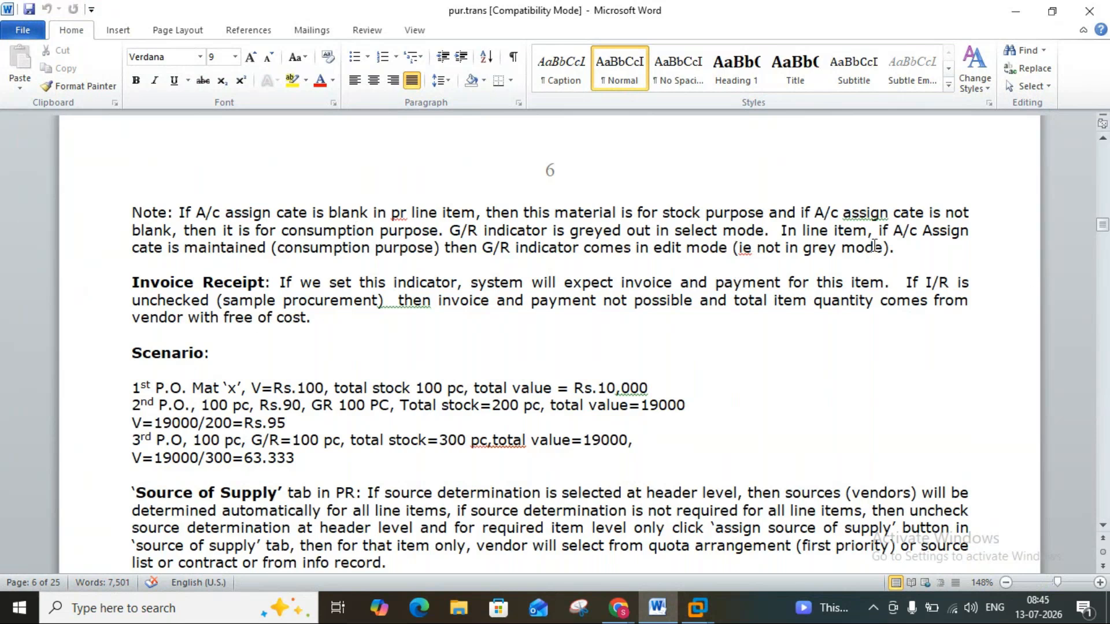
# Compare the goods receipt and invoice receipt indicators in the Zinc item's SAP valuation data with the page 6 Word notes.
pyautogui.moveTo(697, 607)
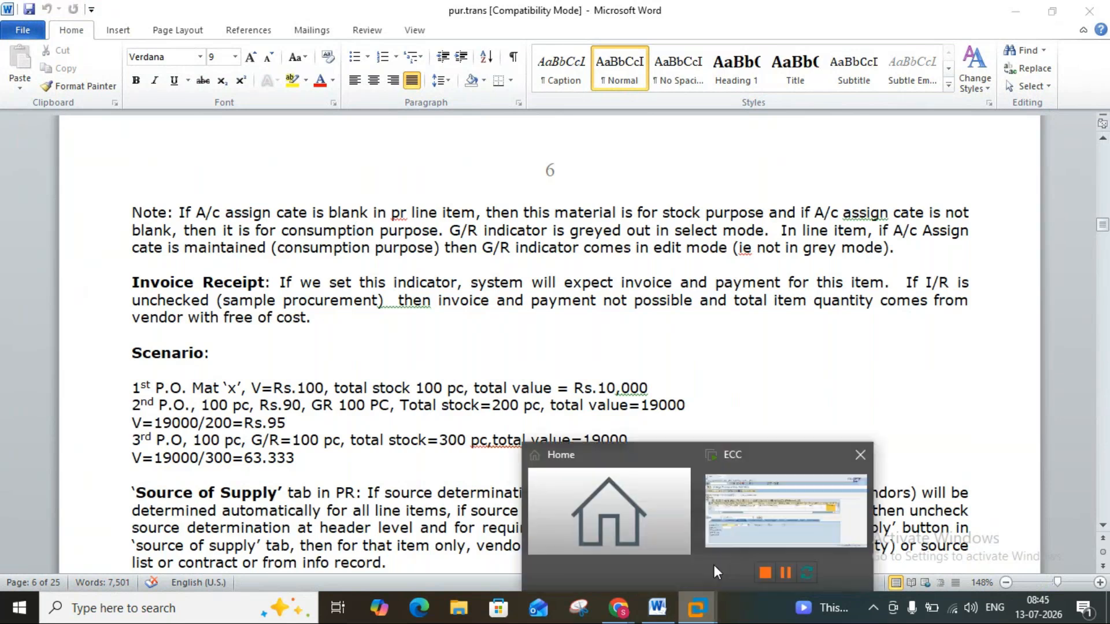
pyautogui.click(753, 515)
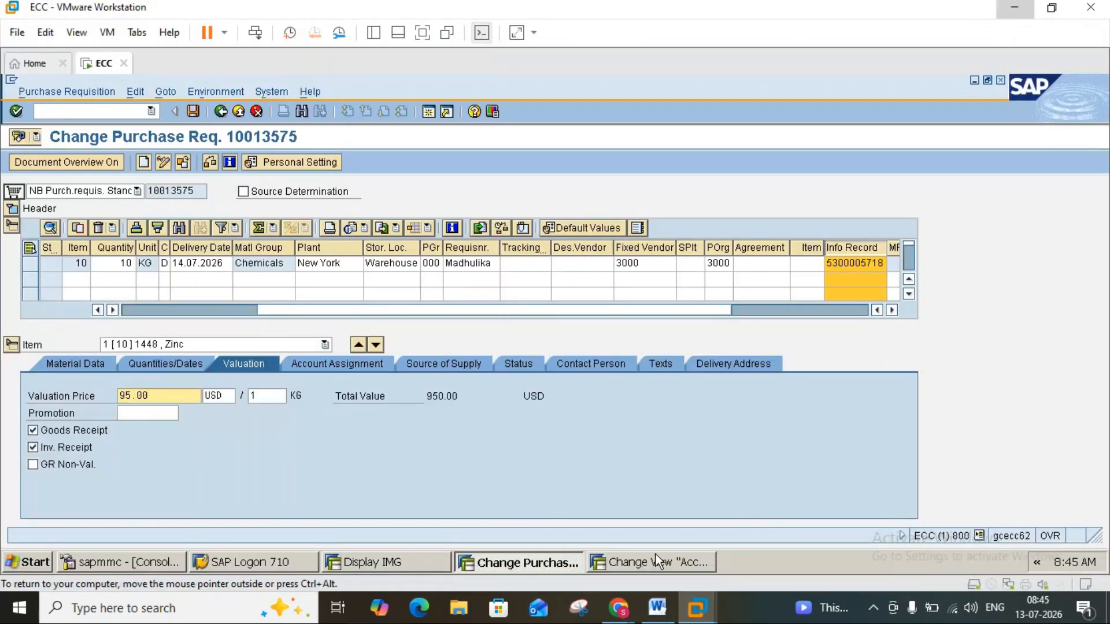
pyautogui.click(666, 611)
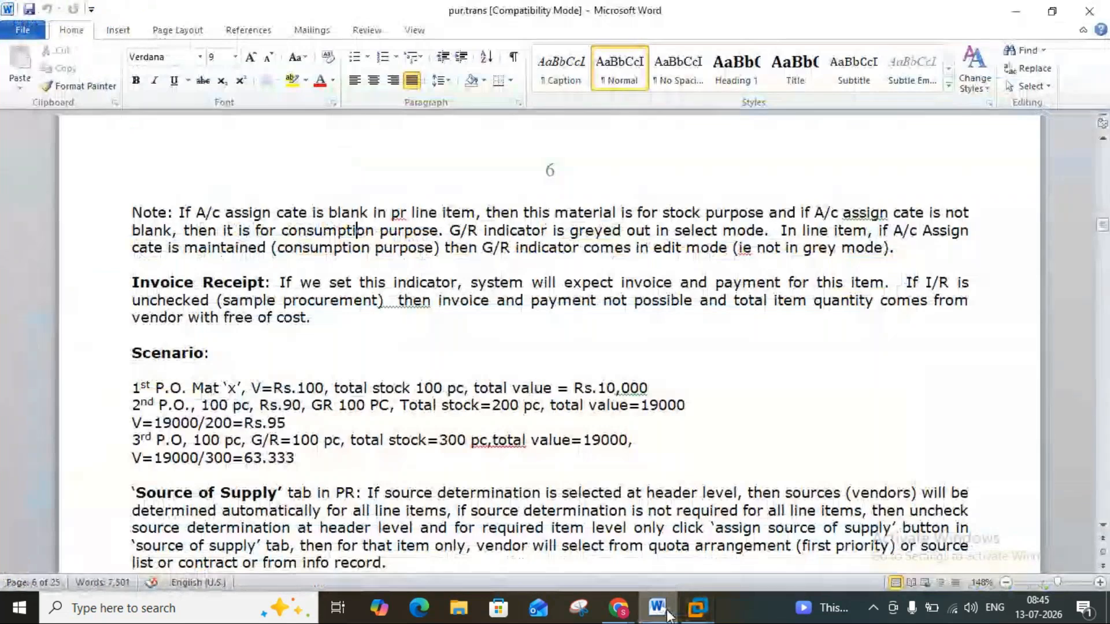
pyautogui.click(666, 612)
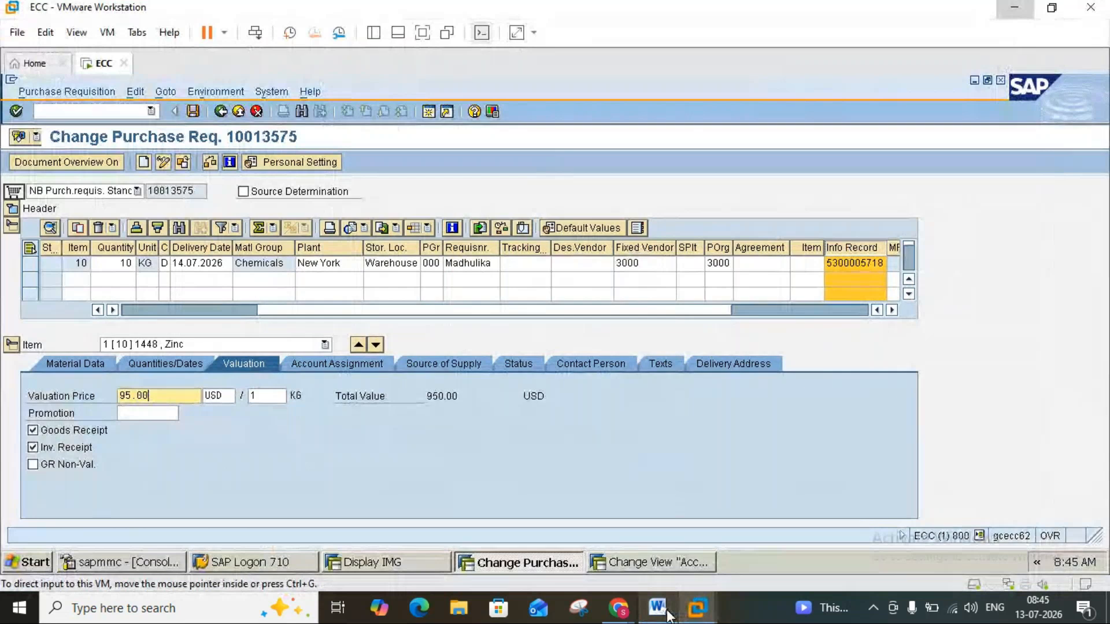
pyautogui.click(659, 608)
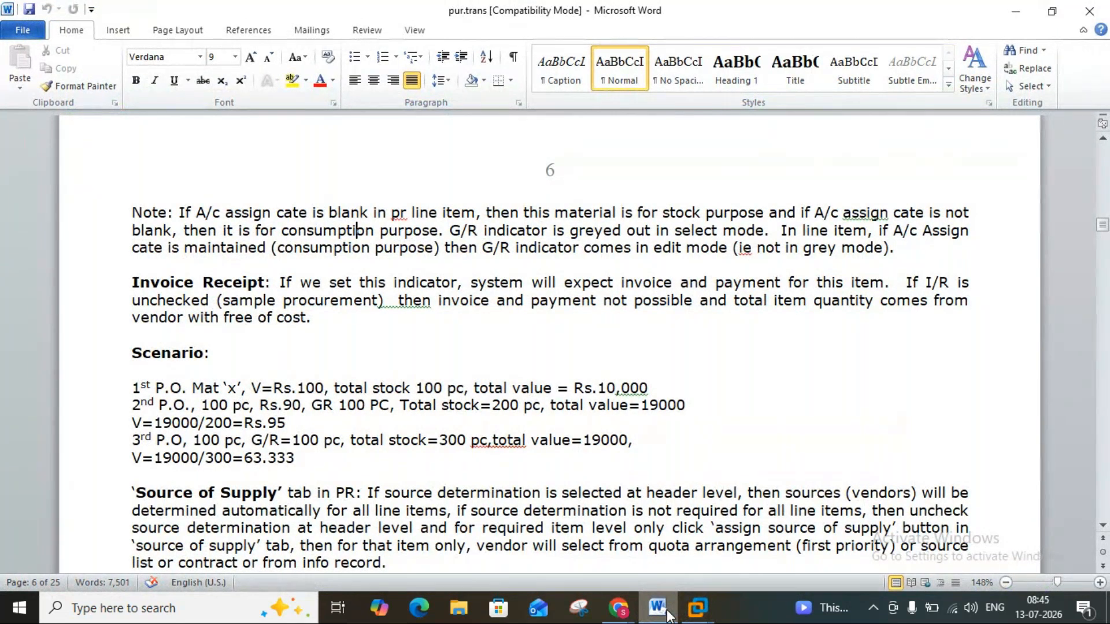
pyautogui.click(667, 615)
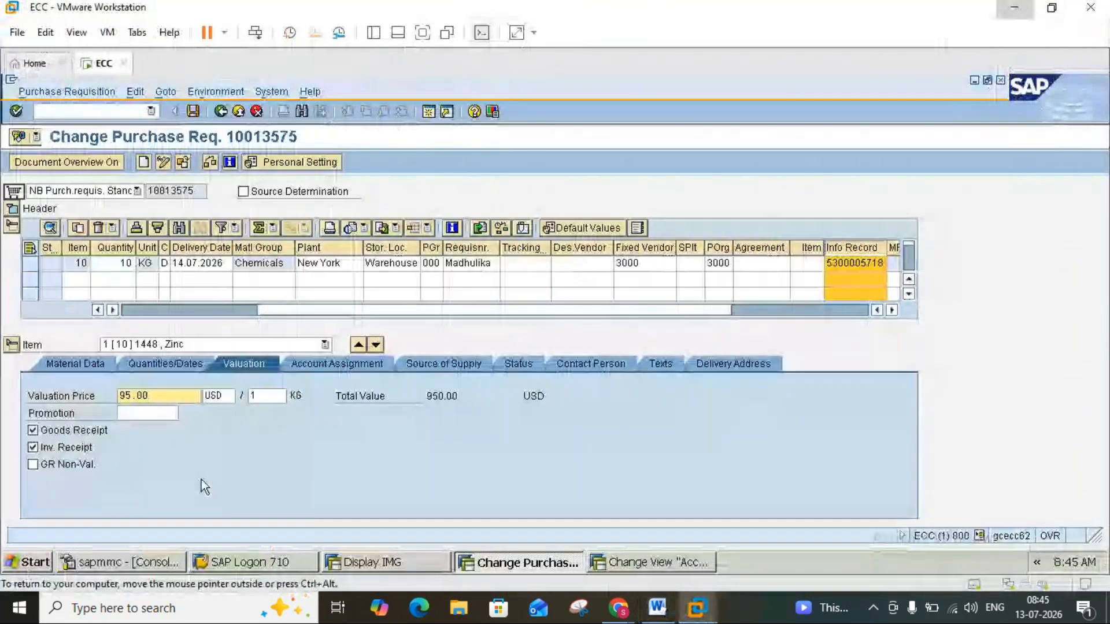
pyautogui.click(33, 447)
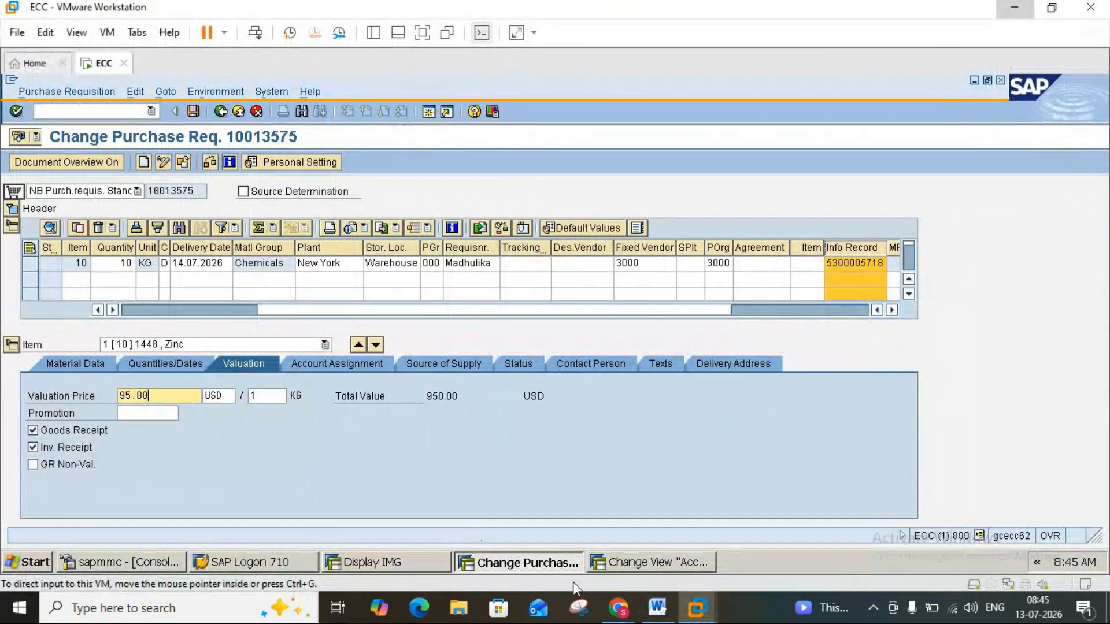
# Switch to the Word notes and read the Invoice Receipt, valuation scenario and Source of Supply sections on page 6.
pyautogui.click(657, 610)
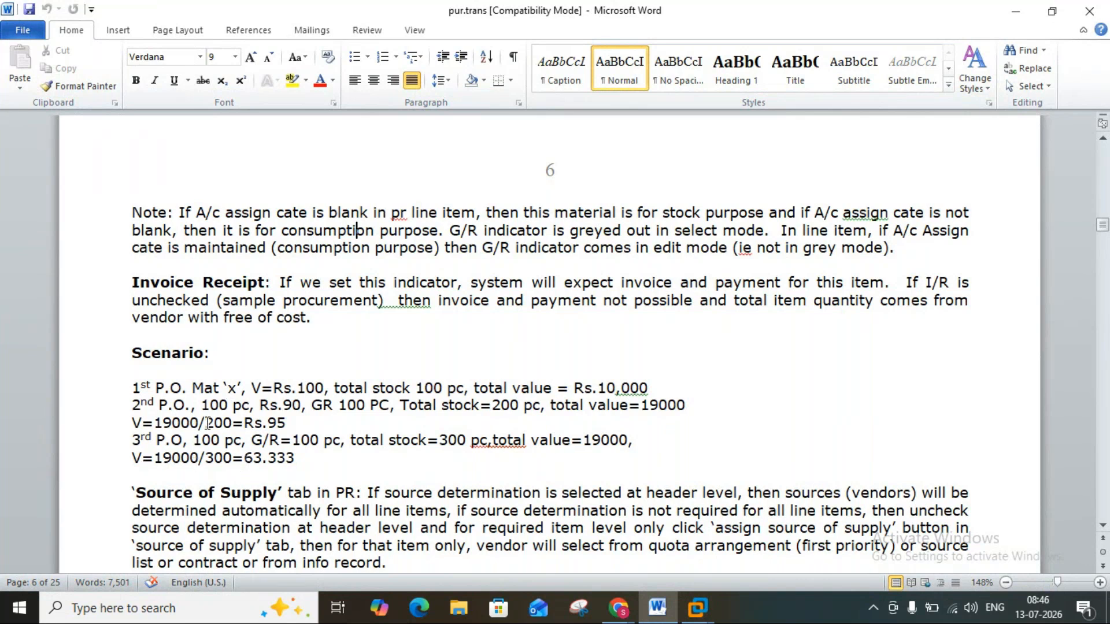
pyautogui.click(1103, 526)
pyautogui.click(1105, 526)
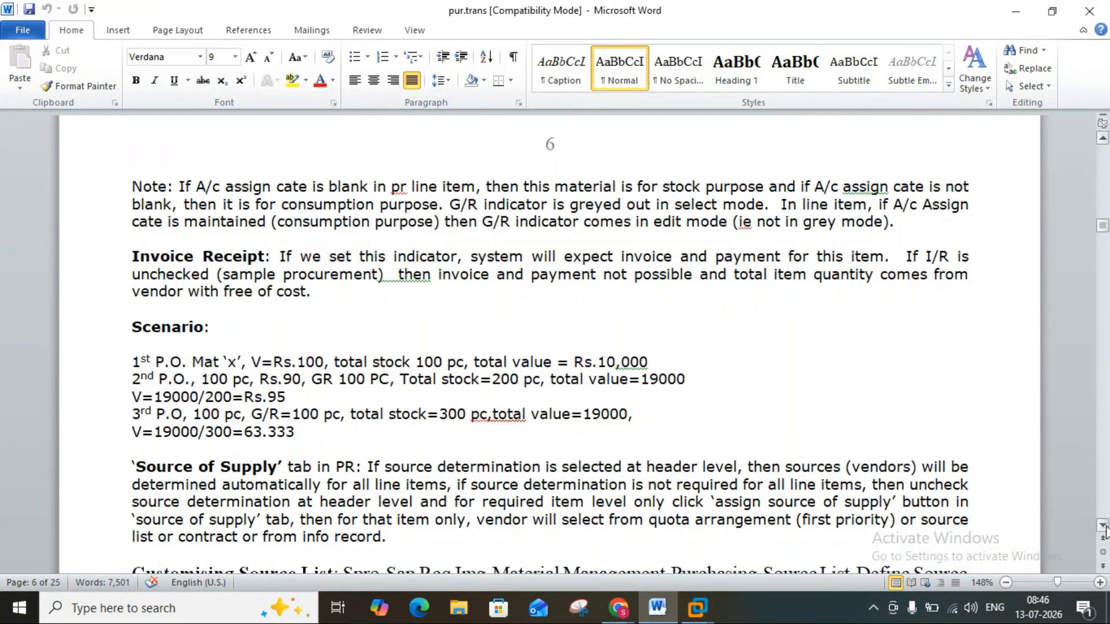
pyautogui.click(1105, 527)
pyautogui.click(1105, 527)
pyautogui.click(1105, 527)
pyautogui.click(1105, 527)
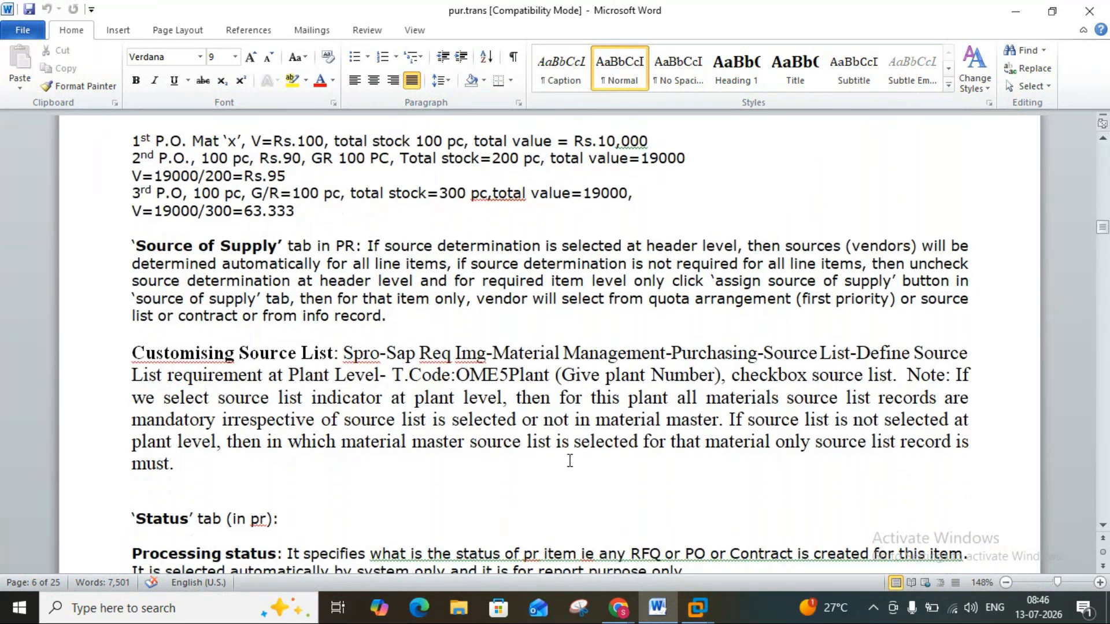
# Return to the SAP purchase requisition and examine the Zinc item's account assignment data and its category in the item overview.
pyautogui.click(662, 620)
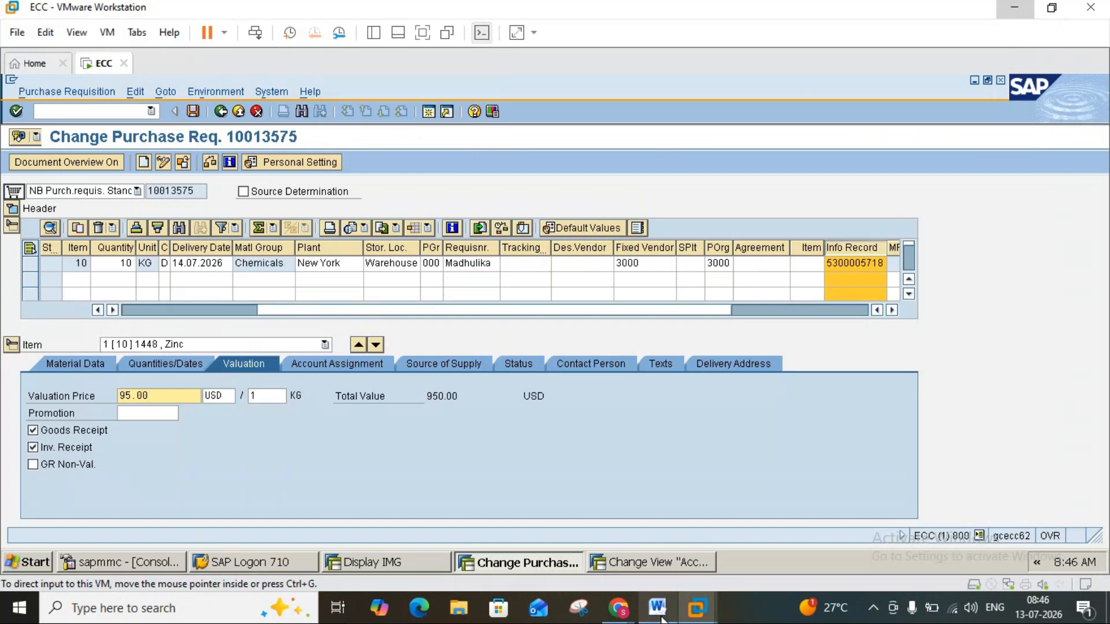
pyautogui.click(352, 366)
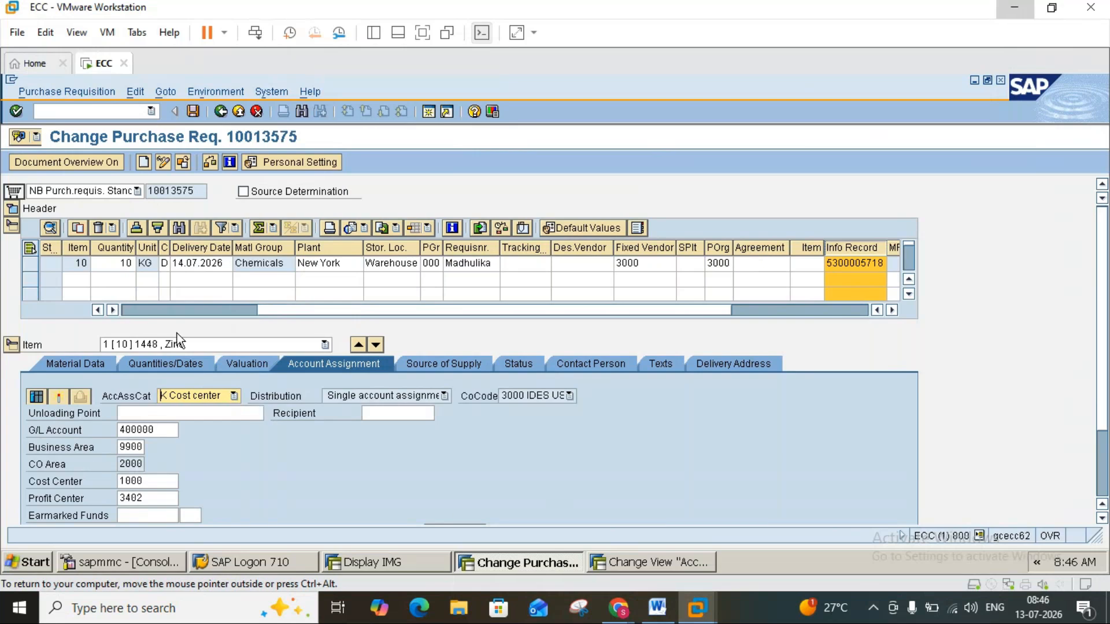
pyautogui.click(129, 310)
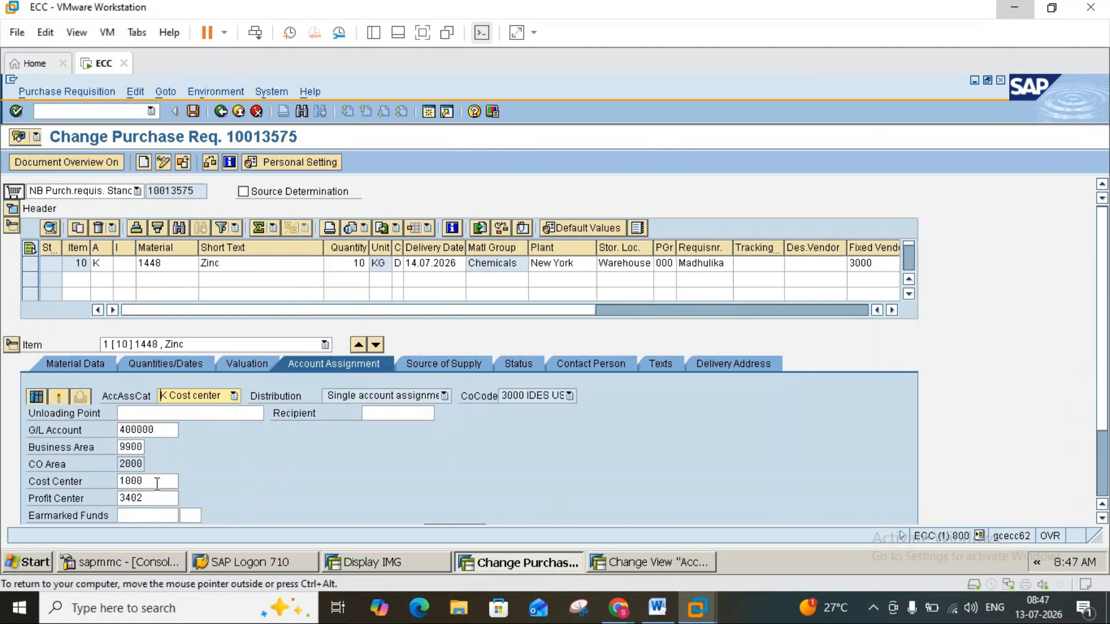
# Display the Zinc item's source of supply data and compare its vendor and info record with the Word notes.
pyautogui.click(432, 361)
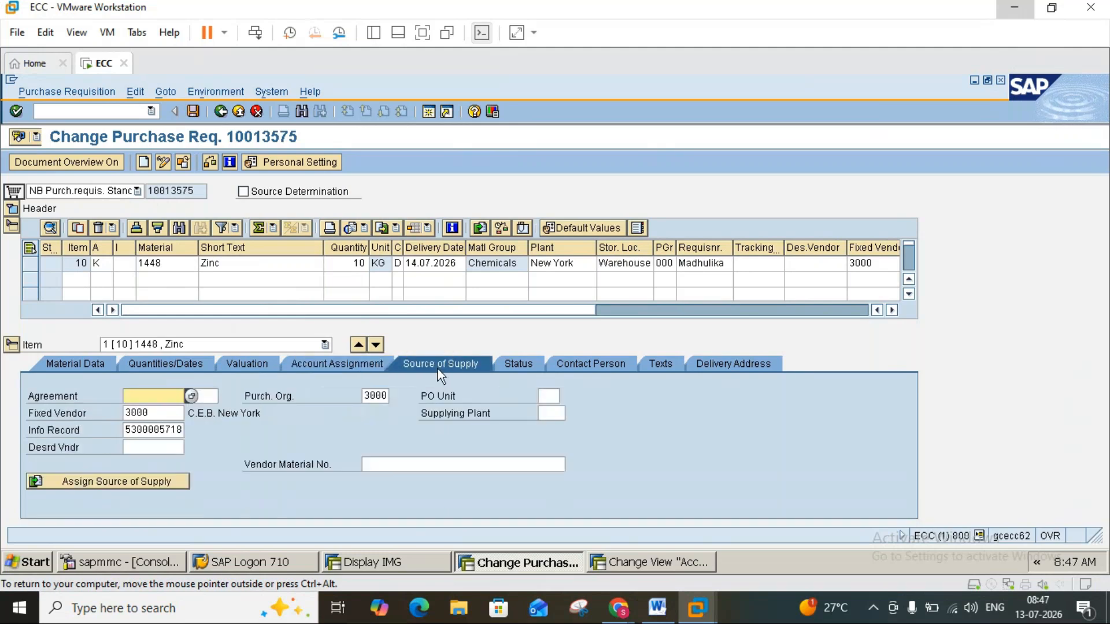
pyautogui.click(657, 608)
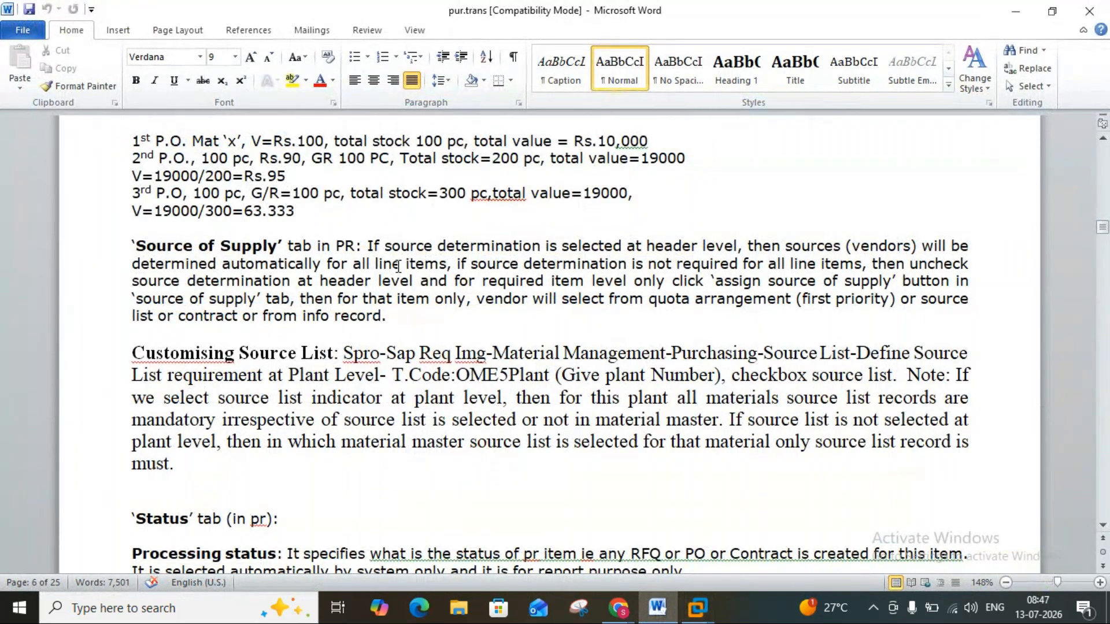
pyautogui.click(663, 612)
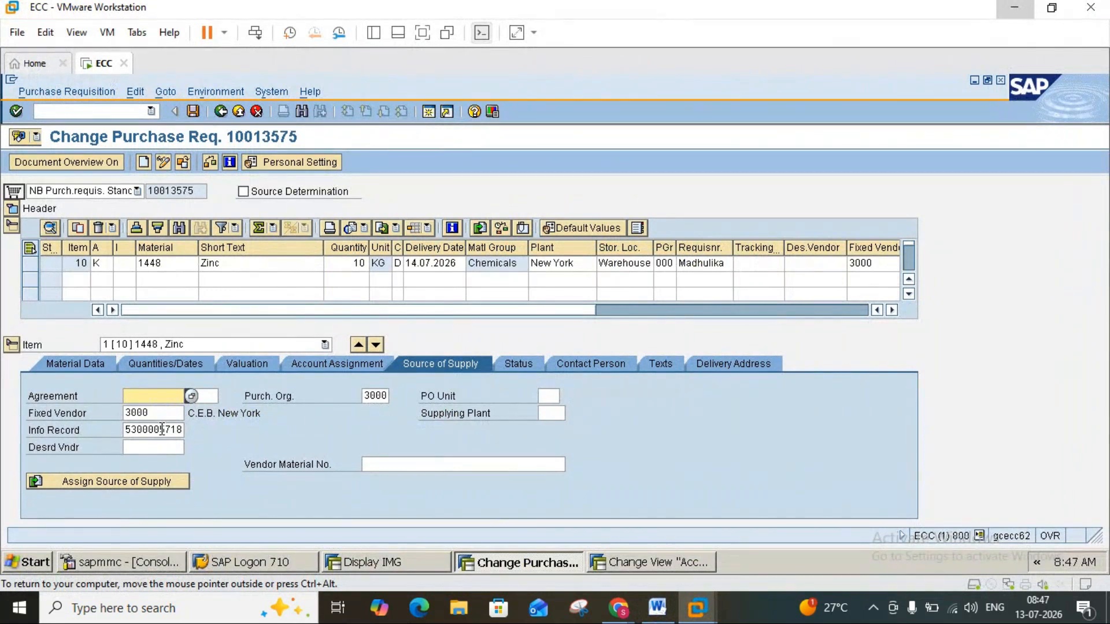
pyautogui.click(654, 618)
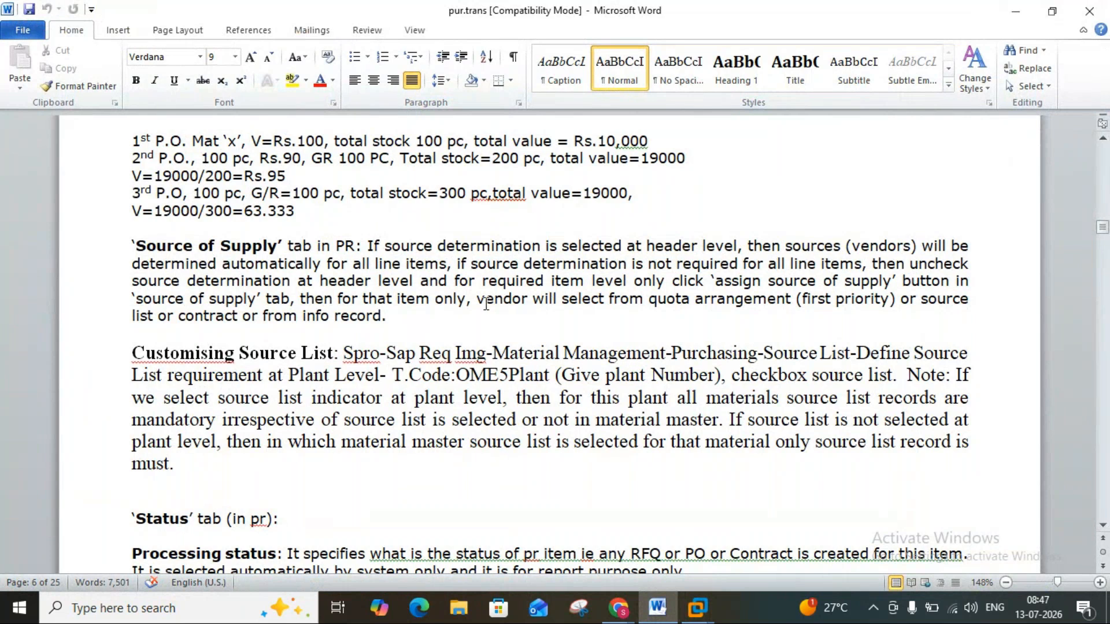
pyautogui.click(659, 610)
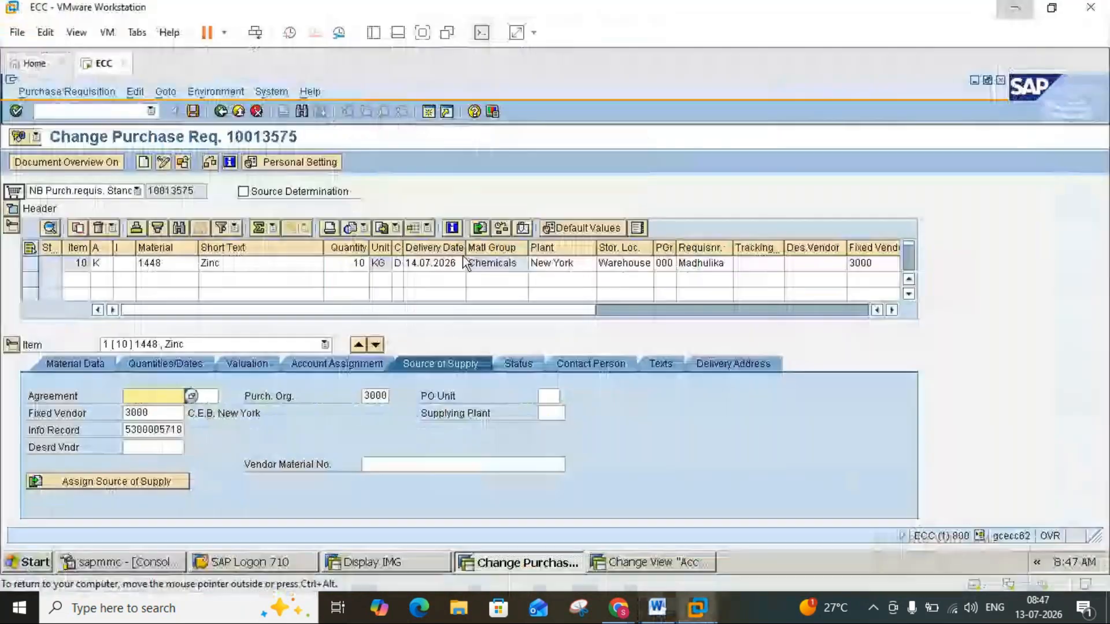
# Switch on Source Determination for the requisition, consult the Word notes on source of supply, and switch it off again in SAP.
pyautogui.click(244, 195)
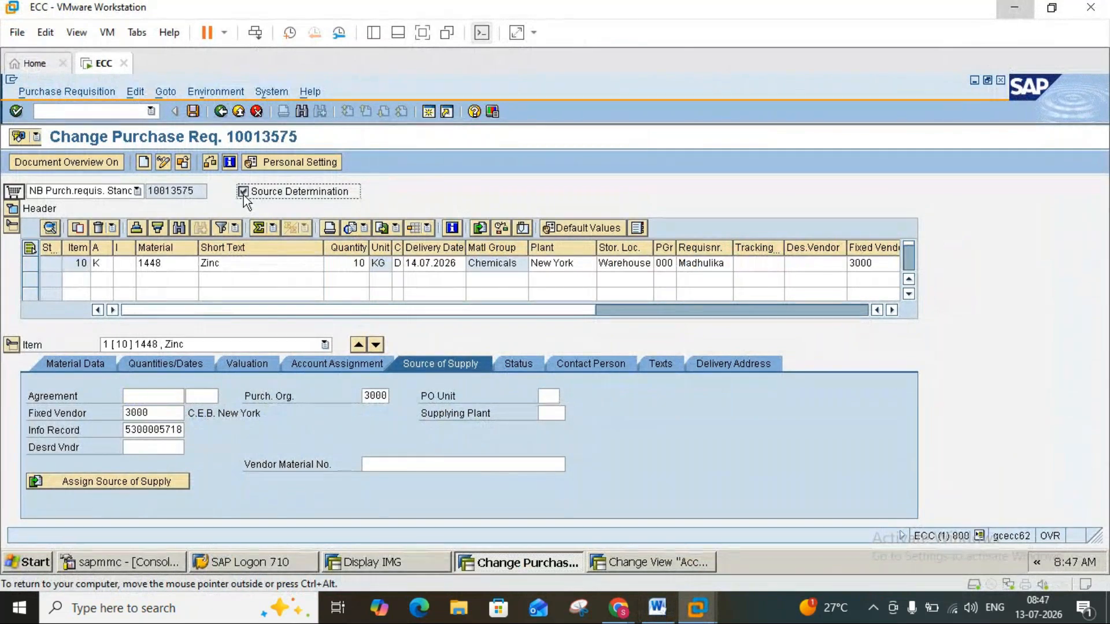
pyautogui.click(658, 608)
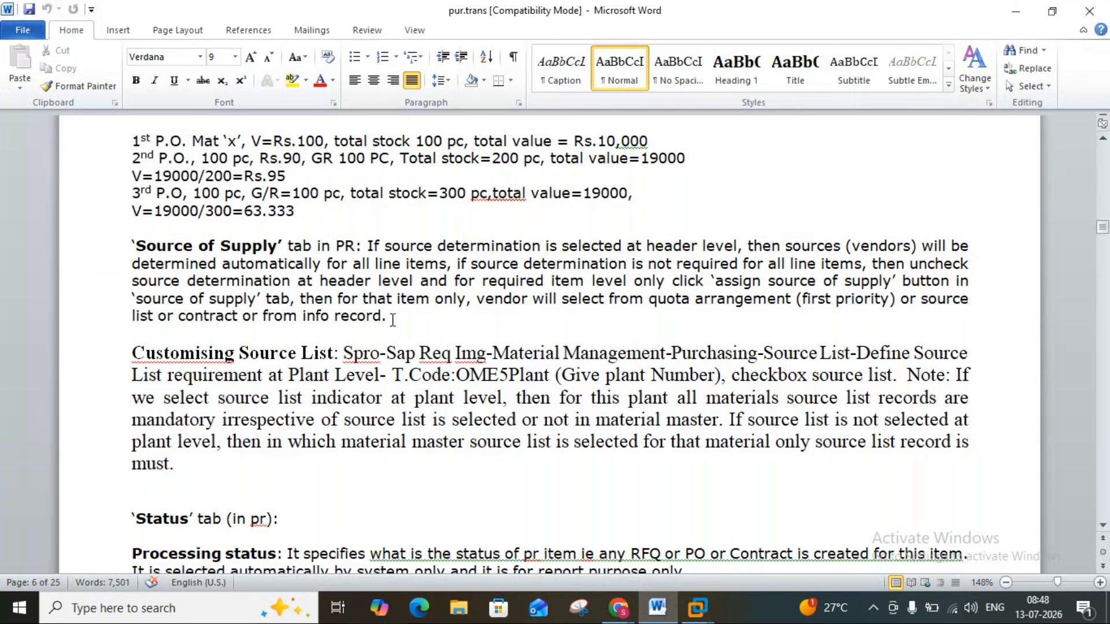
pyautogui.click(657, 616)
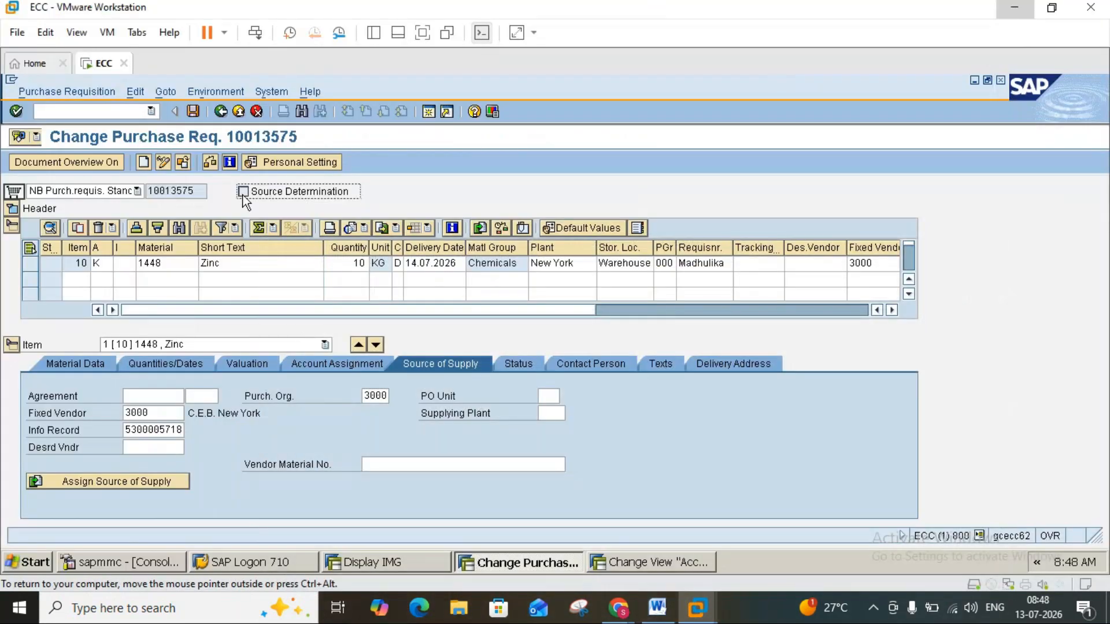
pyautogui.click(243, 192)
# Check the Zinc item's assigned info record against its valuation price, ending on the source of supply data.
pyautogui.click(159, 430)
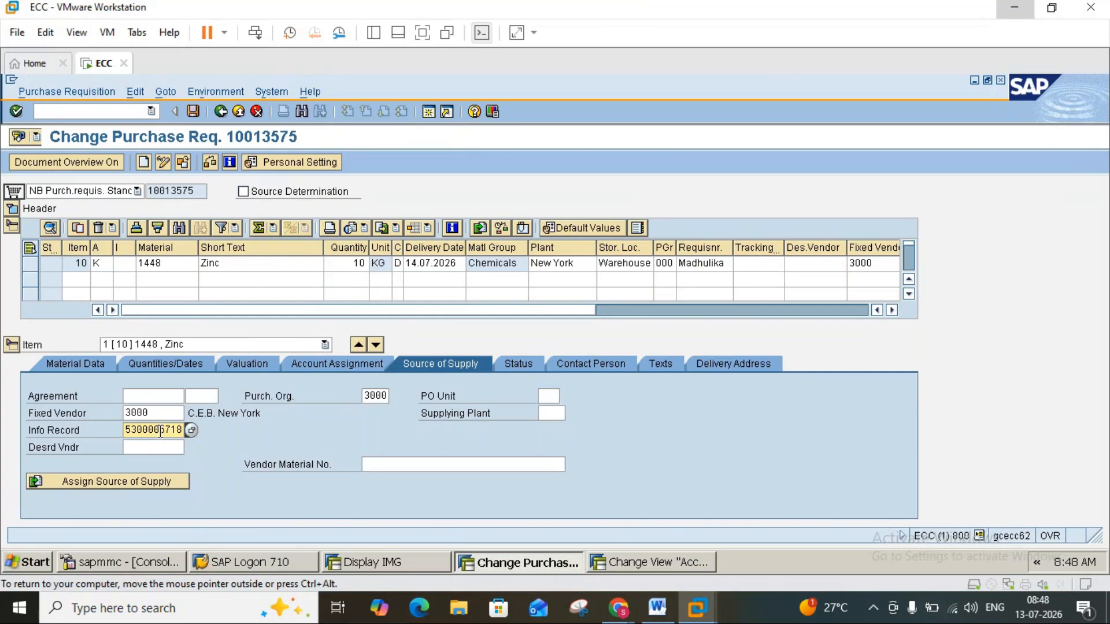
pyautogui.click(248, 364)
pyautogui.click(163, 397)
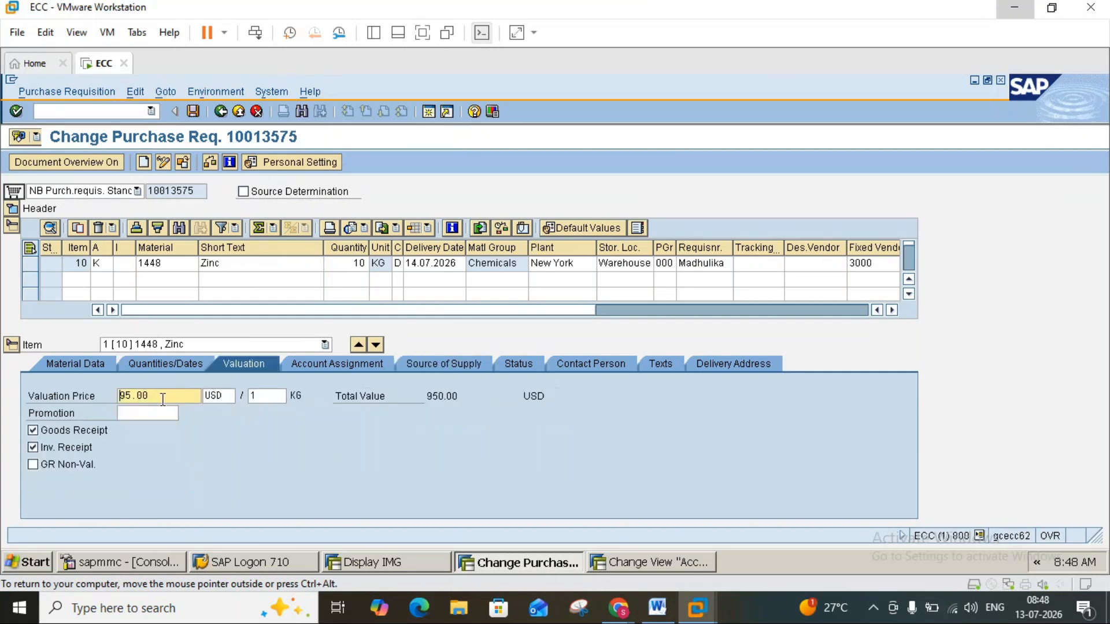
pyautogui.click(435, 363)
# Consult the Word notes on source list customising, open transaction OME5 in a new SAP session and find plant 3000 New York.
pyautogui.click(656, 608)
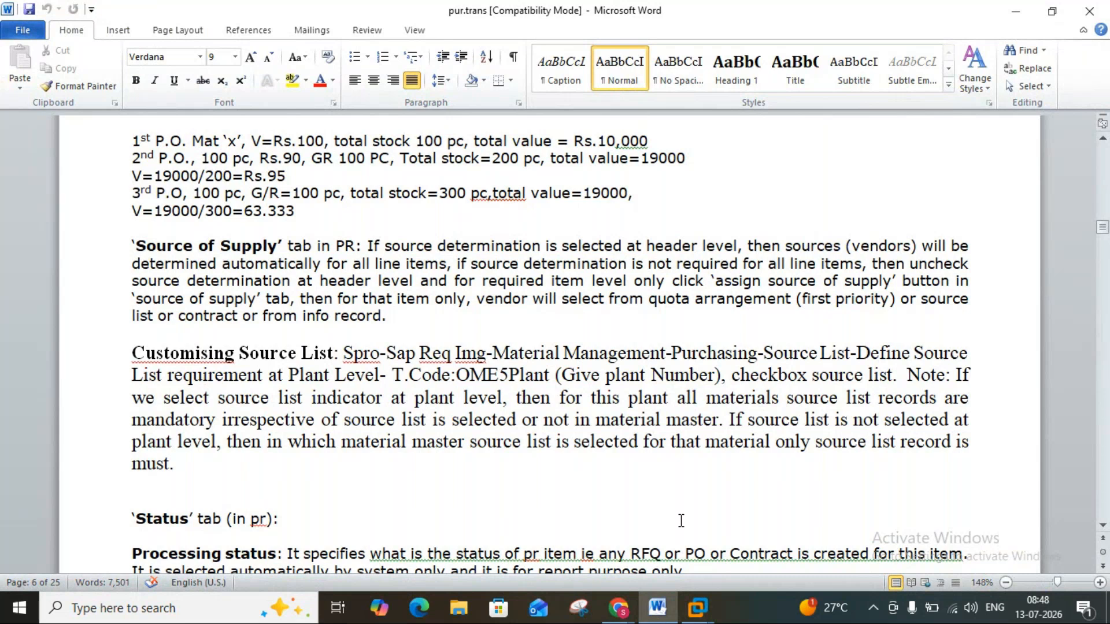
pyautogui.click(697, 606)
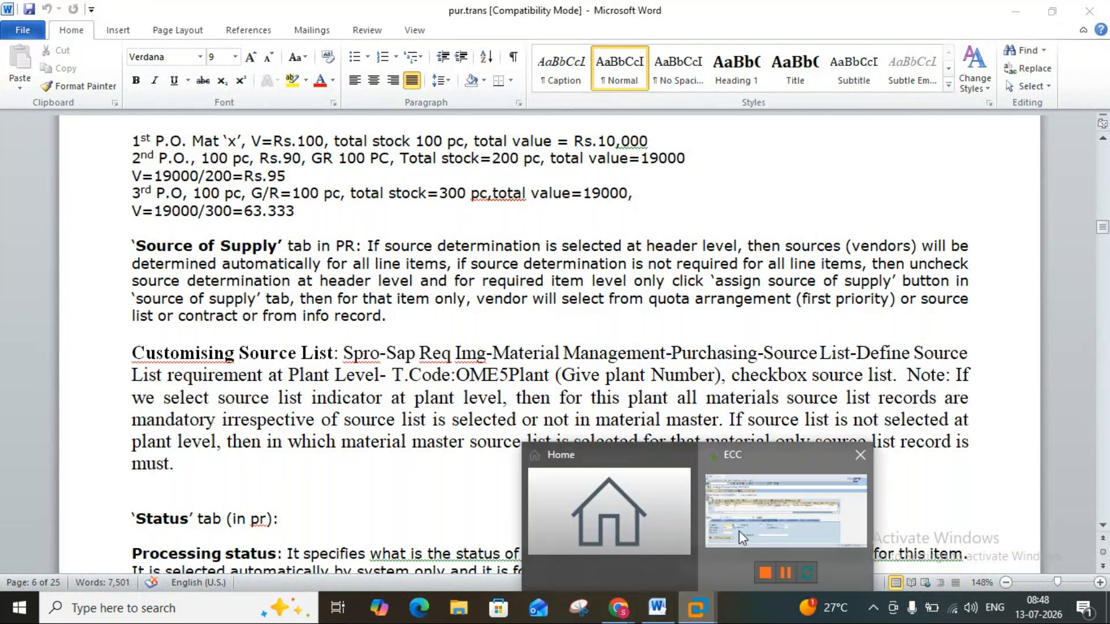
pyautogui.click(738, 530)
pyautogui.click(428, 111)
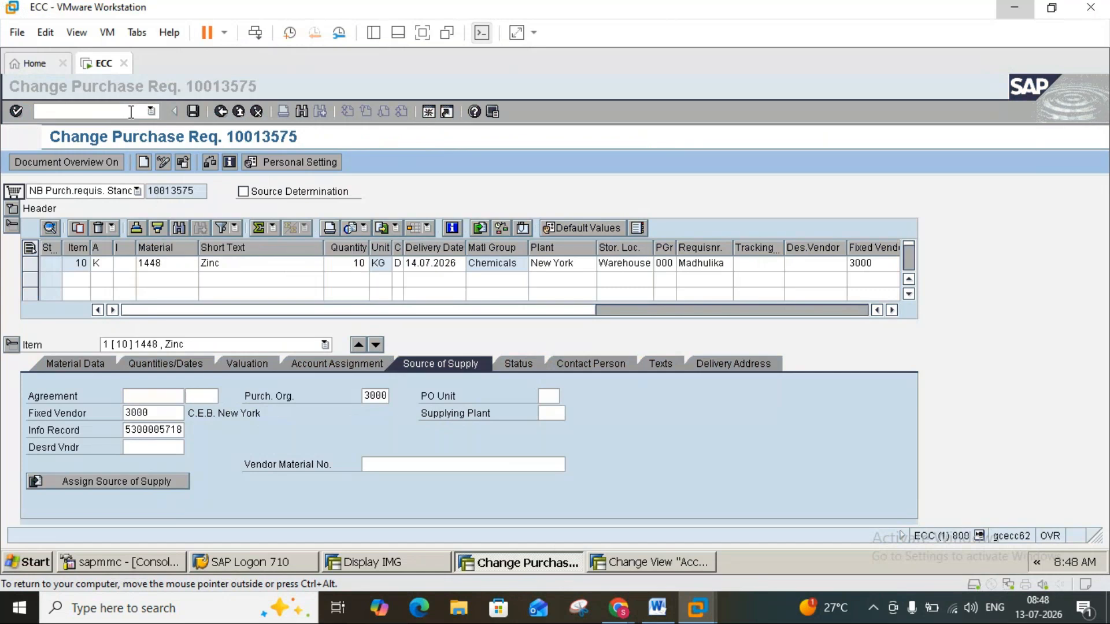
pyautogui.write('ome5')
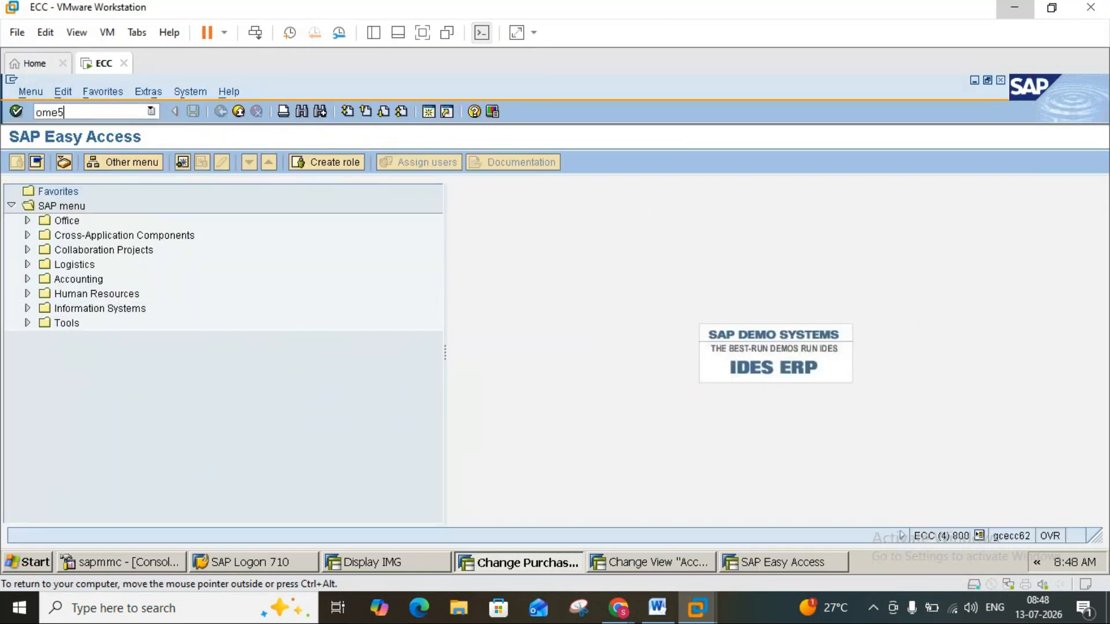
pyautogui.press('Return')
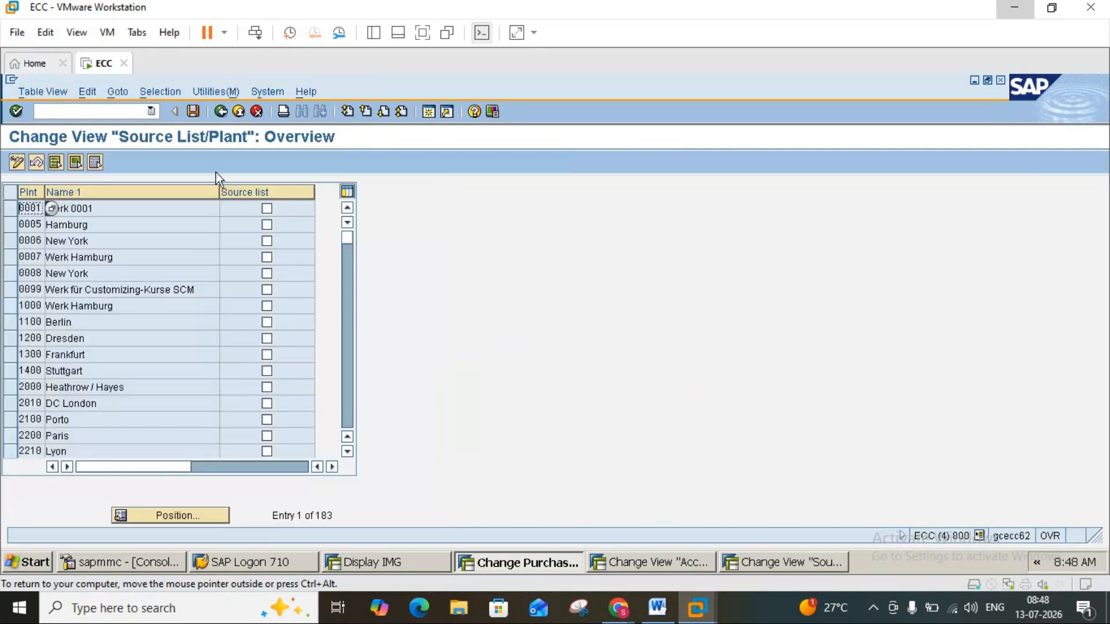
pyautogui.click(346, 398)
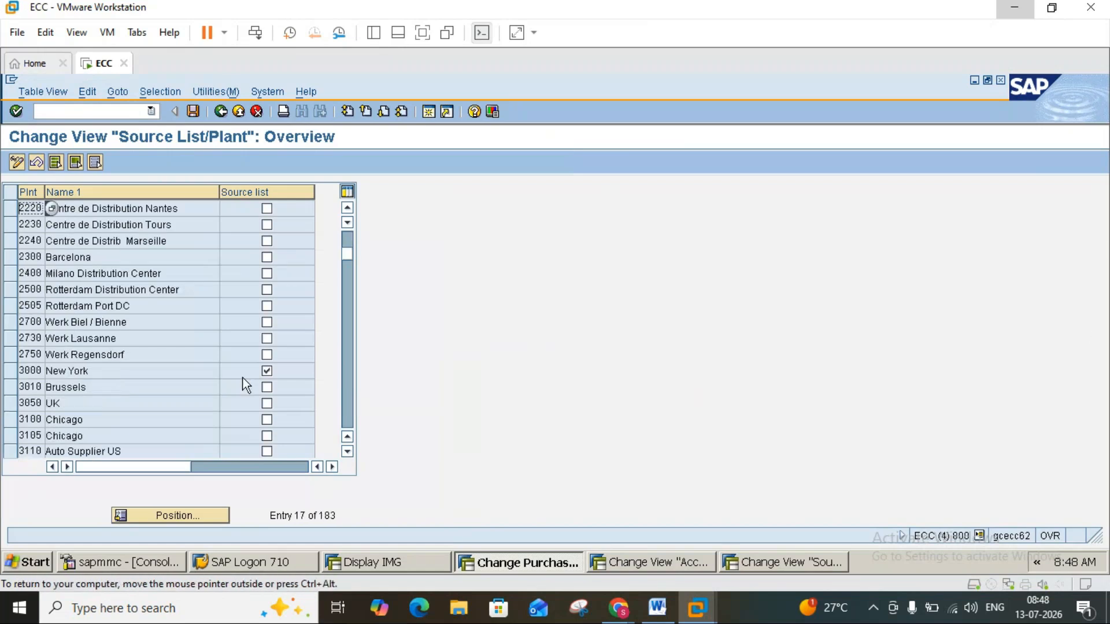
# Switch to the Word notes and read on from source list customising to the Status and Contact Person sections.
pyautogui.click(658, 608)
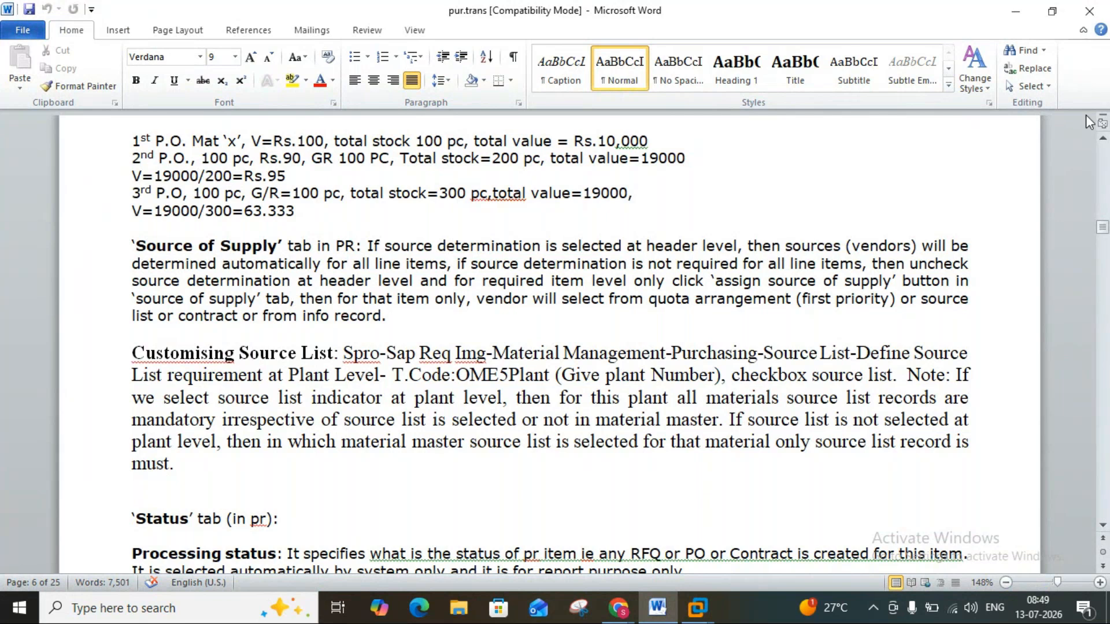
pyautogui.click(1103, 525)
pyautogui.click(1103, 526)
pyautogui.click(1103, 526)
pyautogui.scroll(-5, 1103, 528)
# Return to the SAP purchase requisition session and display the Zinc item's status data.
pyautogui.moveTo(699, 612)
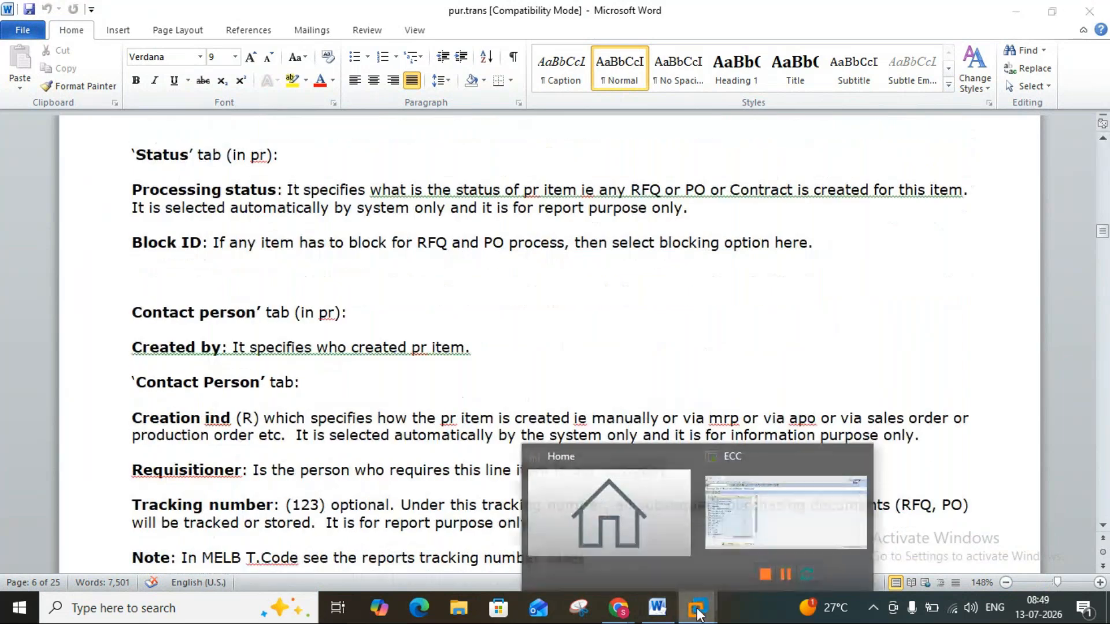
pyautogui.click(774, 512)
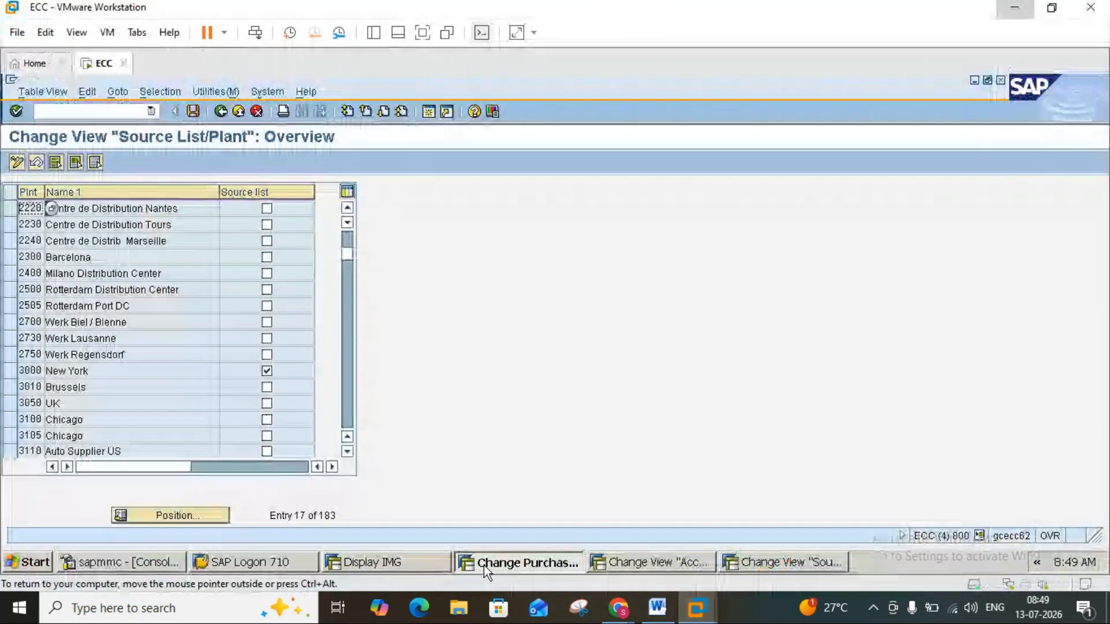
pyautogui.click(449, 569)
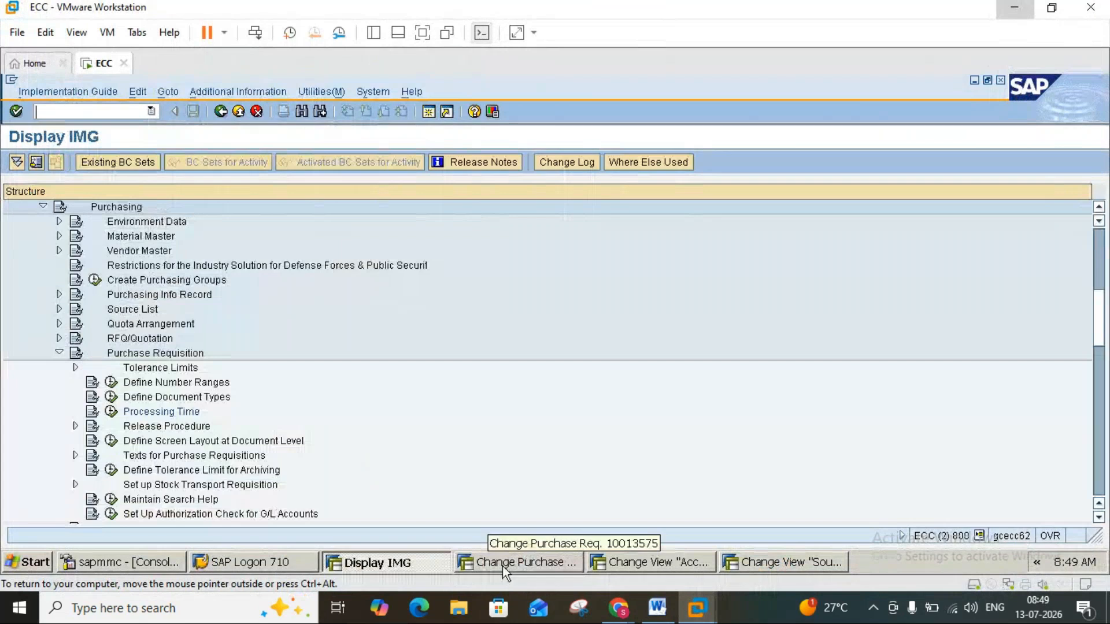
pyautogui.click(501, 567)
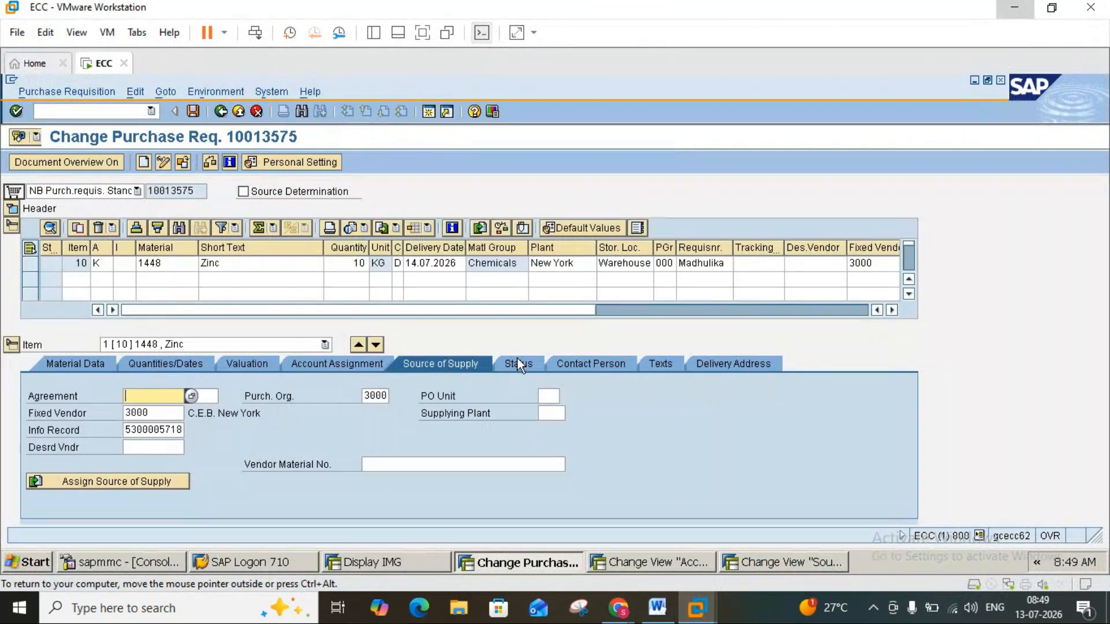
pyautogui.click(518, 359)
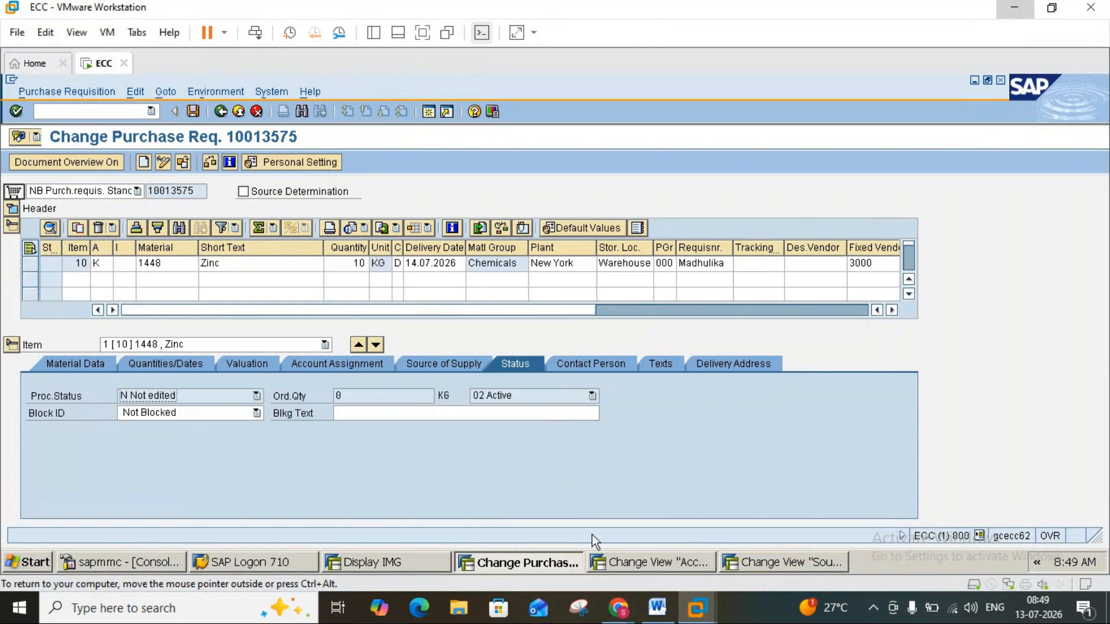
# Compare the Zinc item's processing status and Block ID options in SAP with the Status section of the Word notes.
pyautogui.click(658, 608)
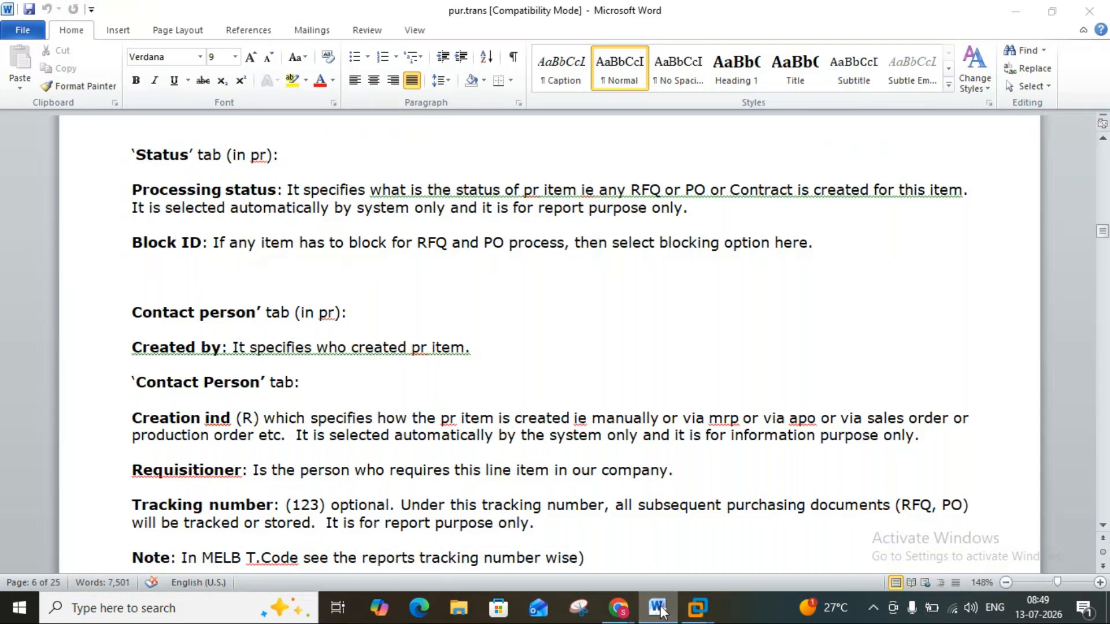
pyautogui.click(659, 608)
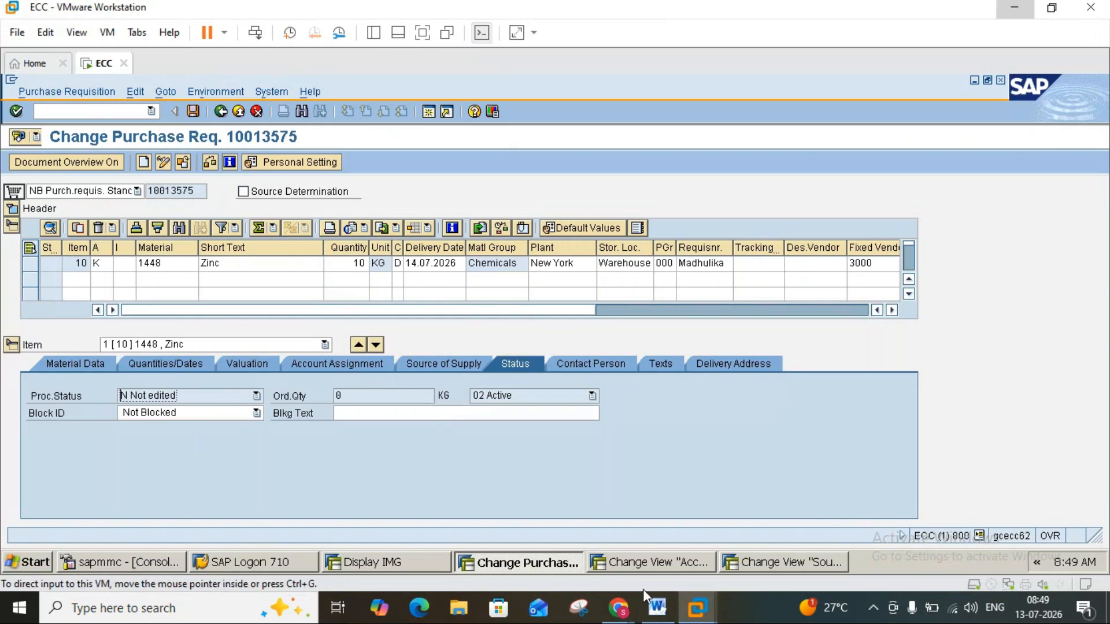
pyautogui.click(652, 610)
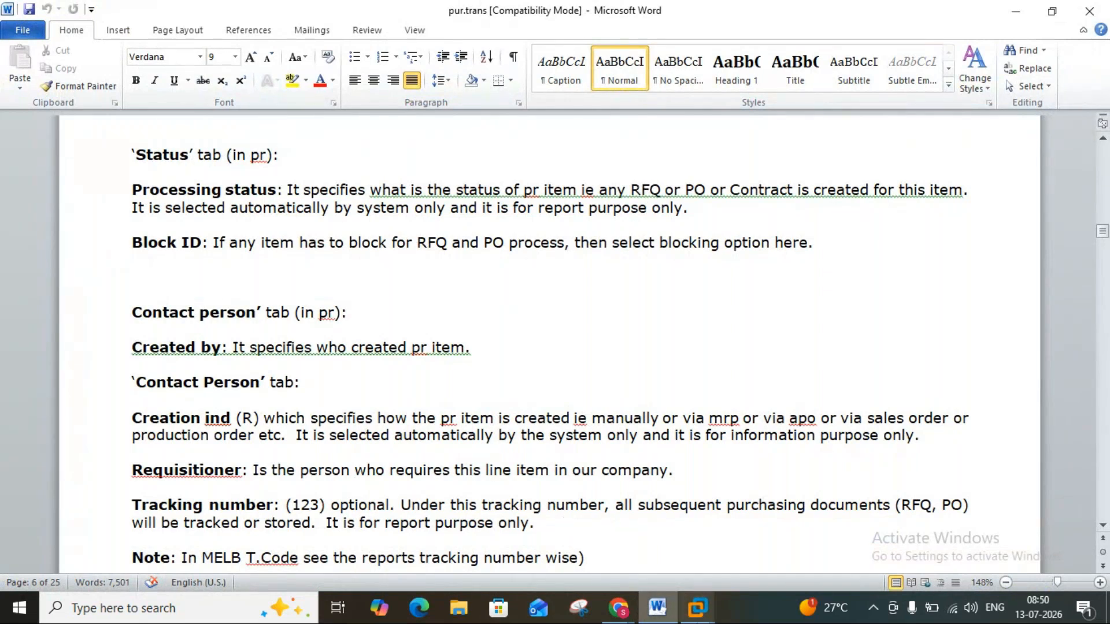
pyautogui.click(660, 606)
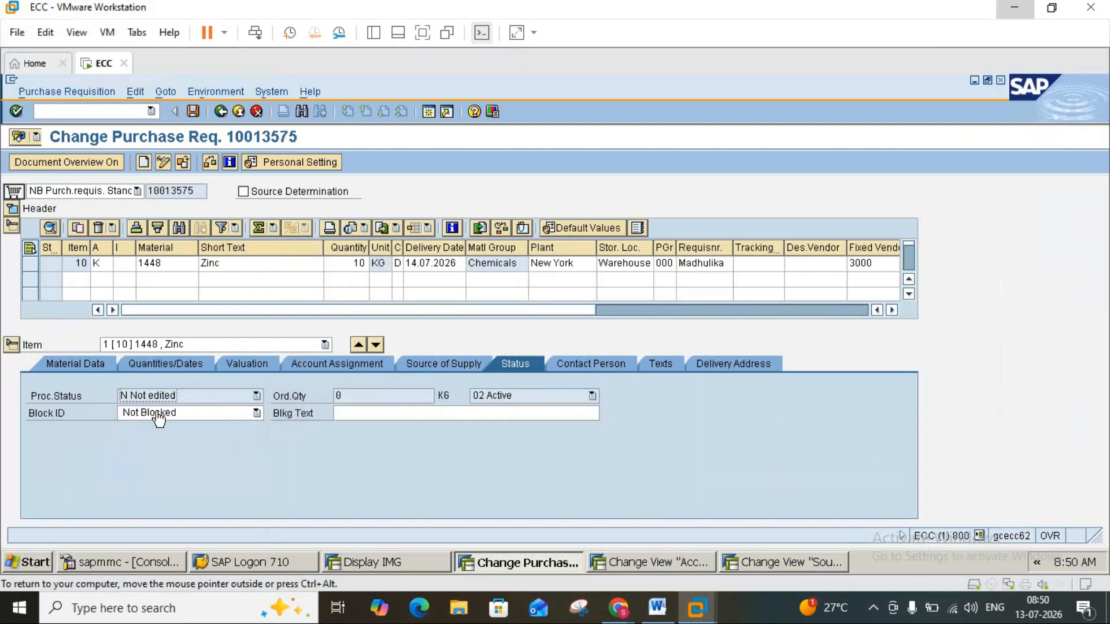
pyautogui.click(155, 417)
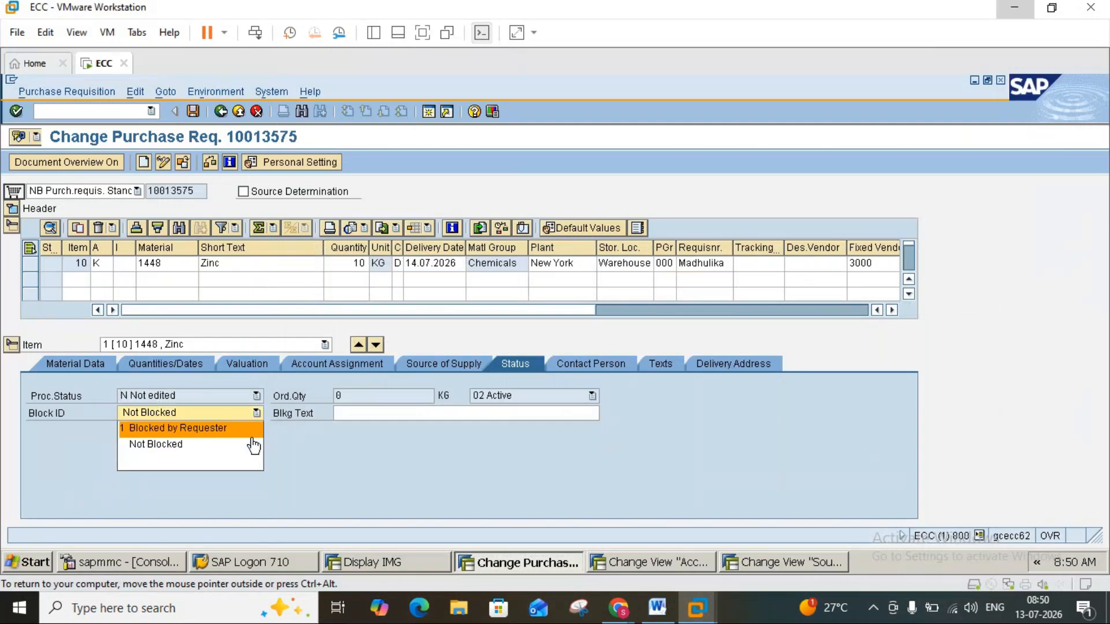
pyautogui.click(661, 613)
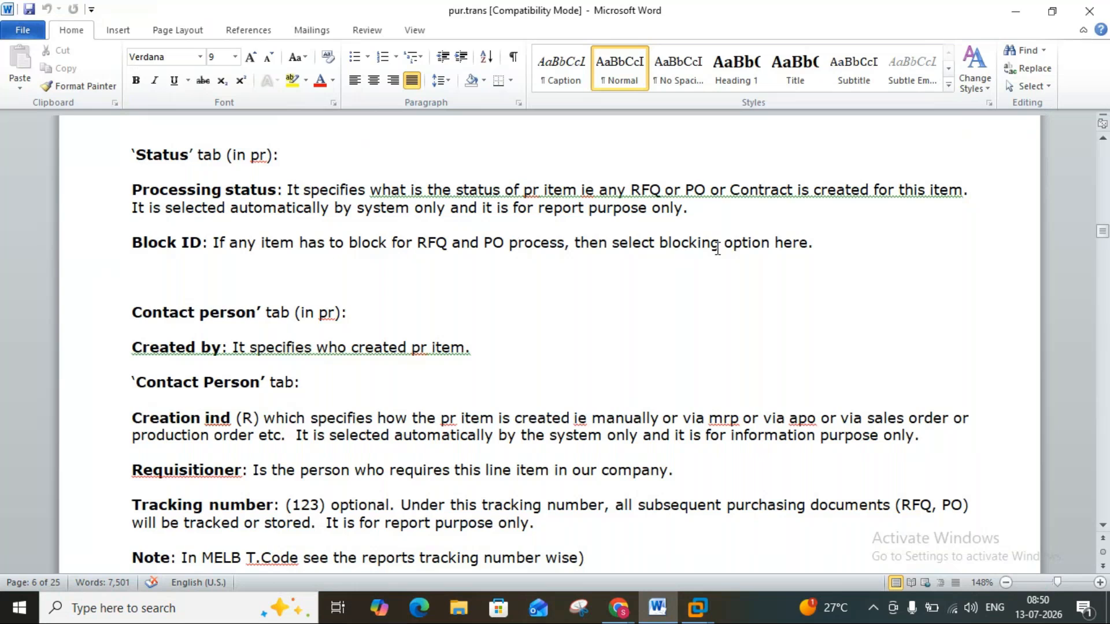
pyautogui.click(662, 617)
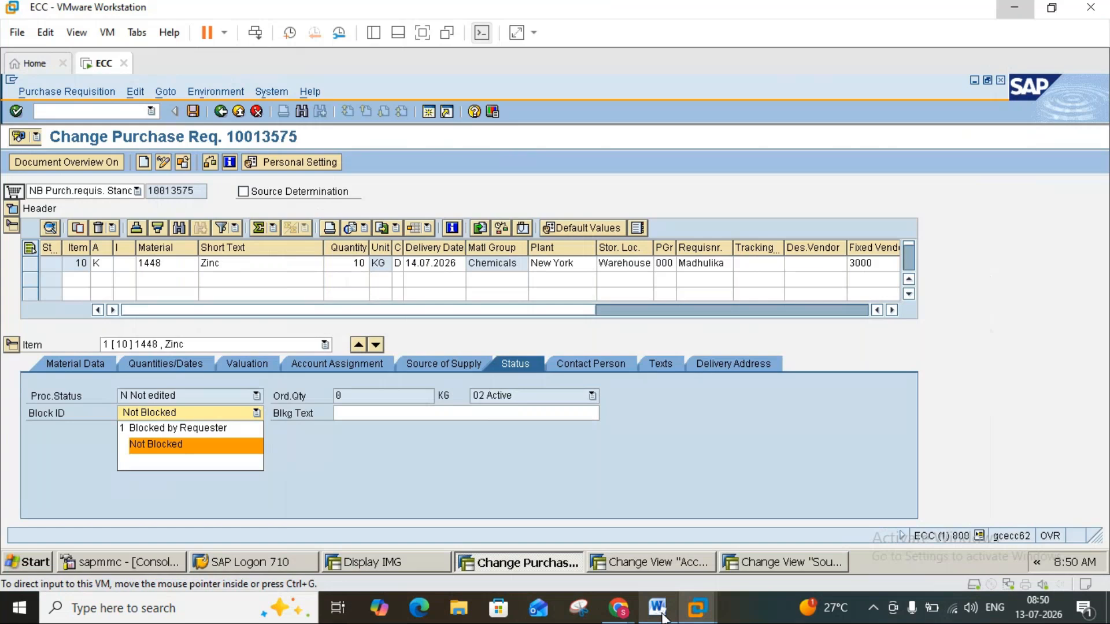
# Display the Zinc item's contact person data and compare its requisitioner with the Contact Person section of the Word notes.
pyautogui.click(595, 364)
pyautogui.click(594, 361)
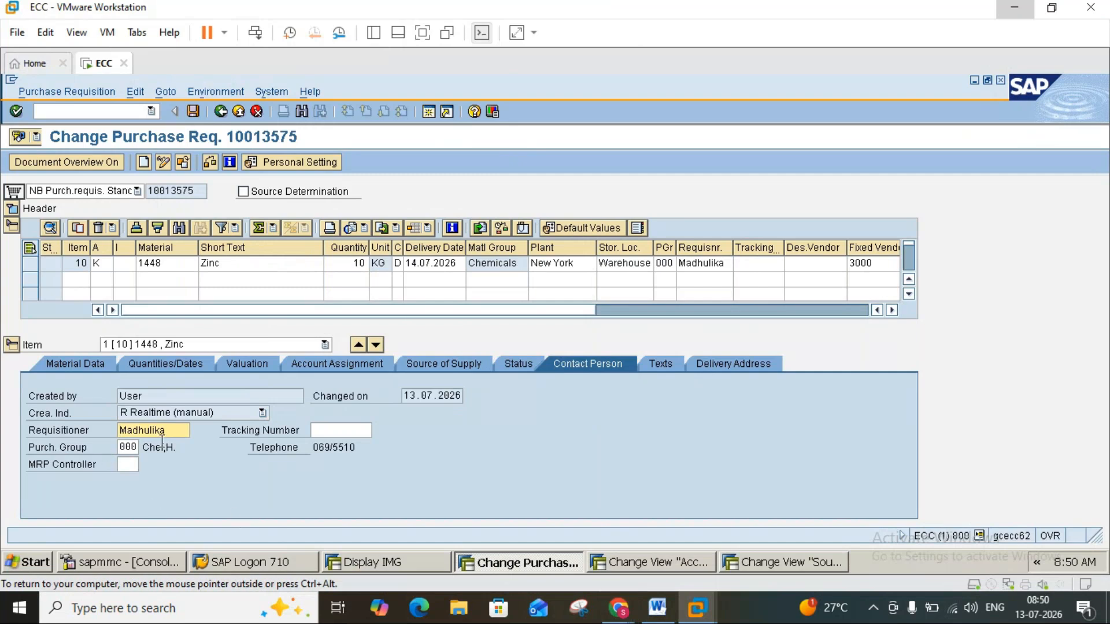
pyautogui.click(706, 265)
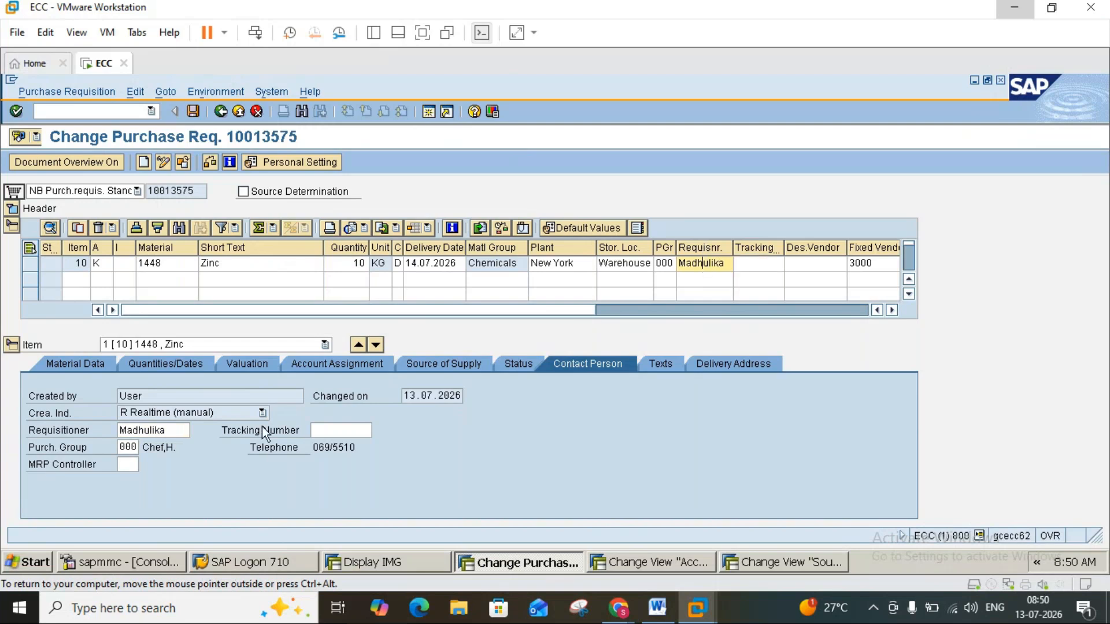
pyautogui.click(177, 432)
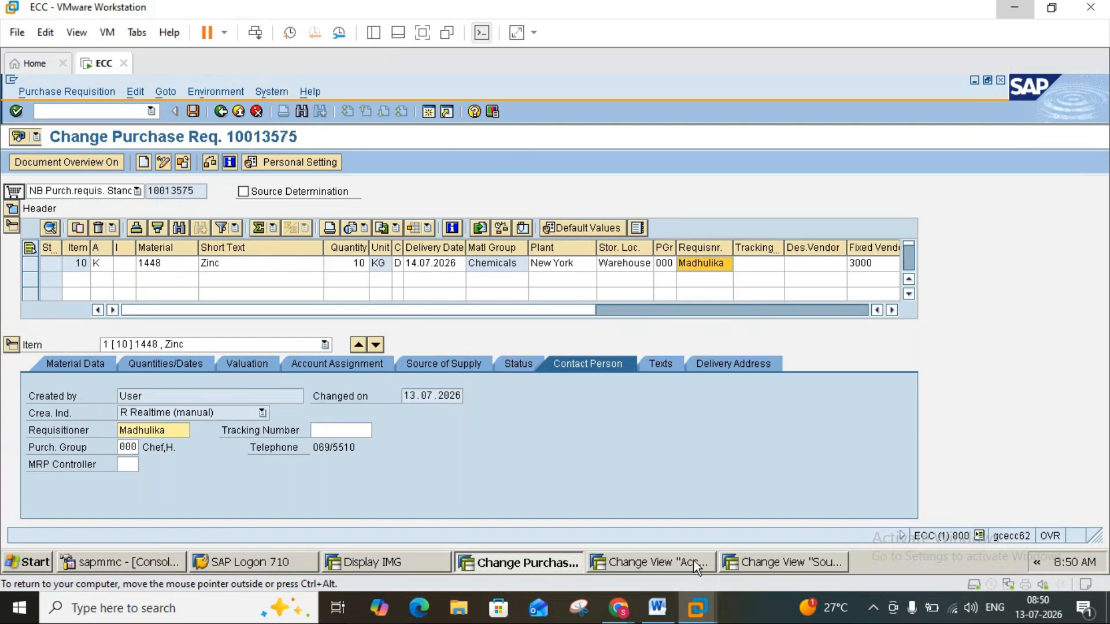
pyautogui.click(664, 618)
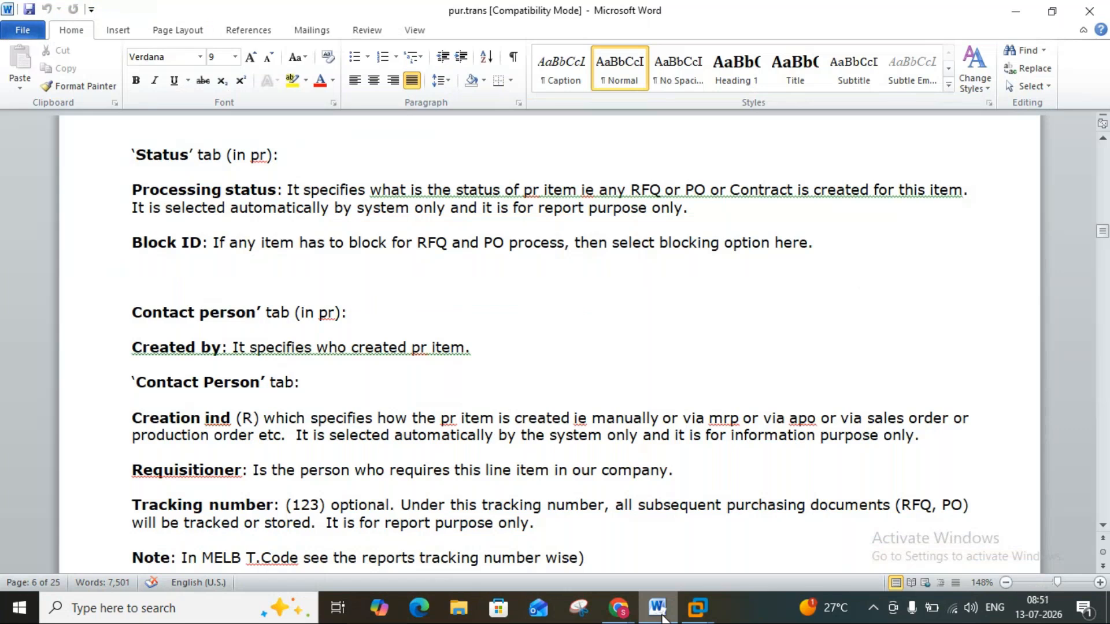
pyautogui.click(664, 619)
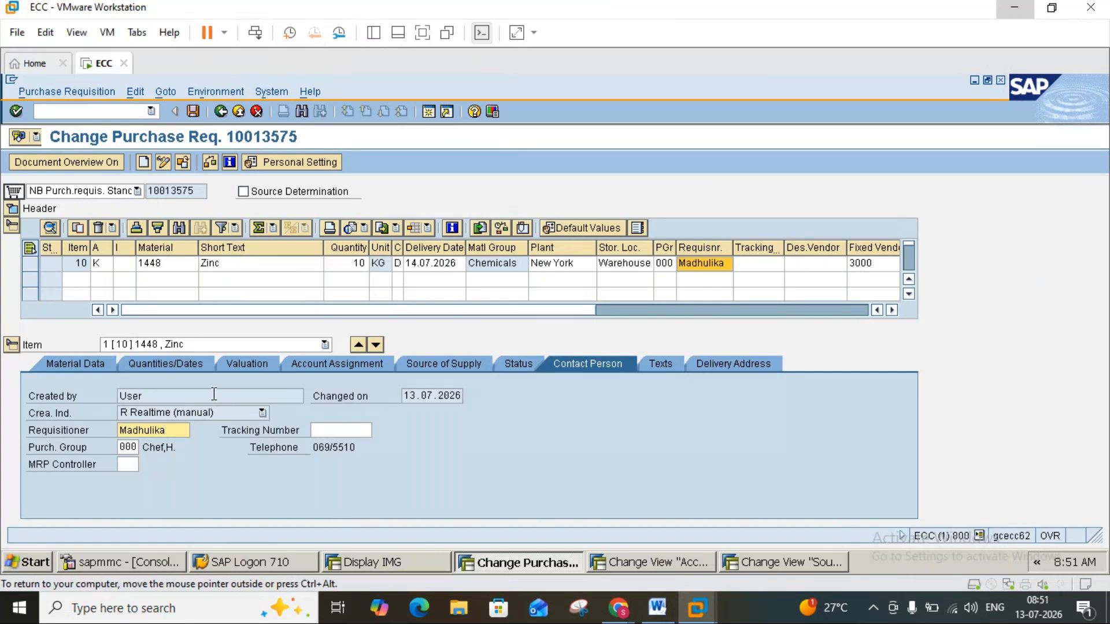
# Examine the Zinc item's creation indicator options in SAP and compare them with the creation indicator explanation in the Word notes.
pyautogui.click(209, 416)
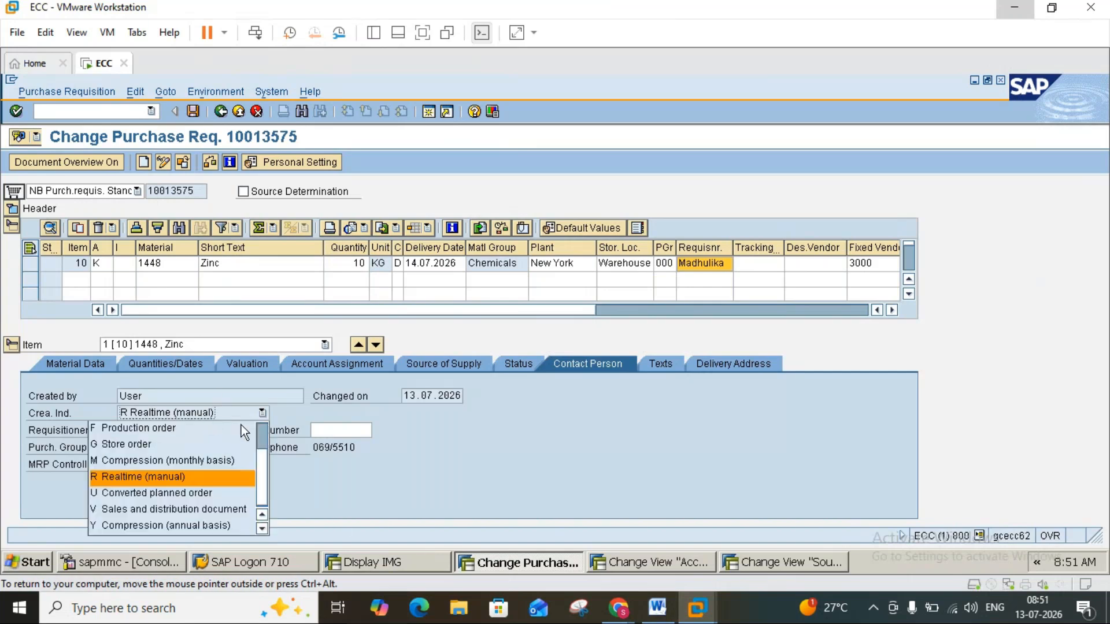
pyautogui.click(657, 606)
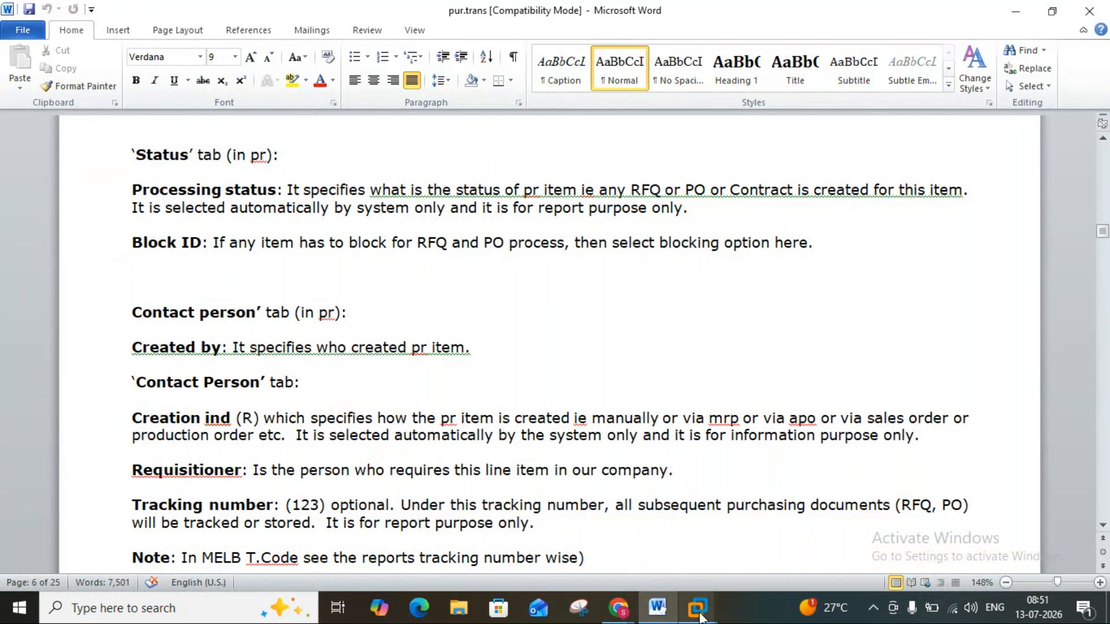
pyautogui.moveTo(704, 617)
pyautogui.click(734, 521)
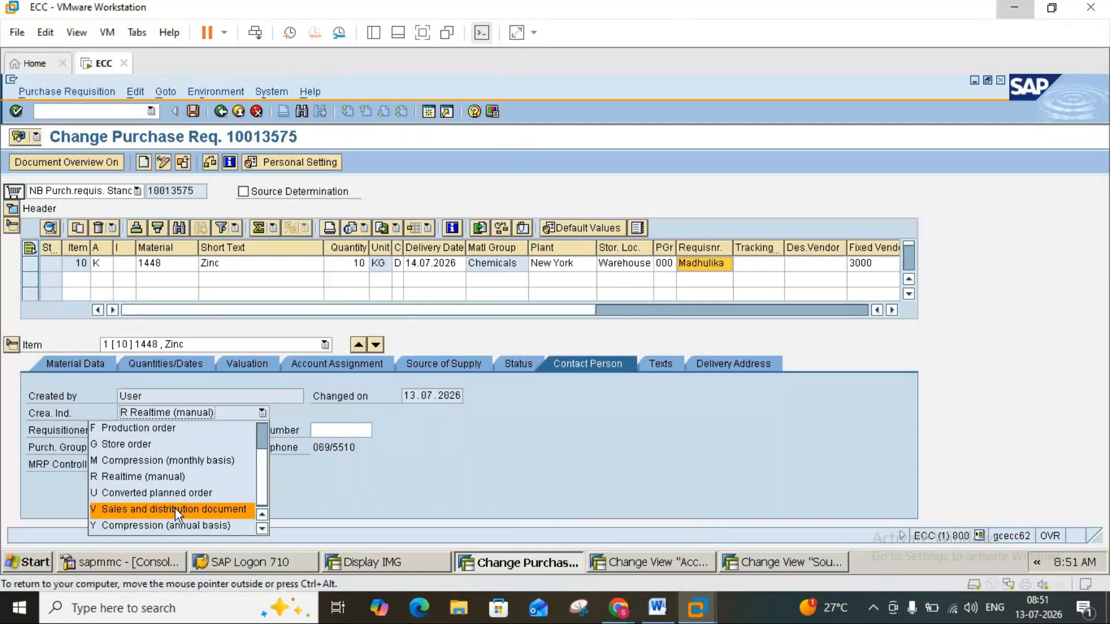
pyautogui.click(223, 414)
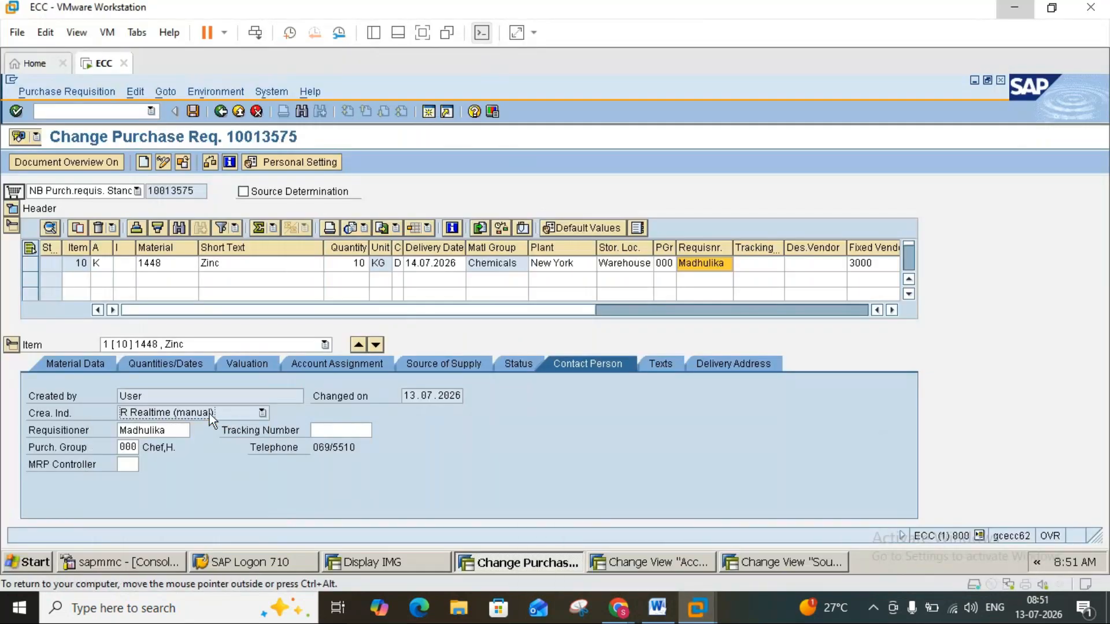
pyautogui.click(657, 619)
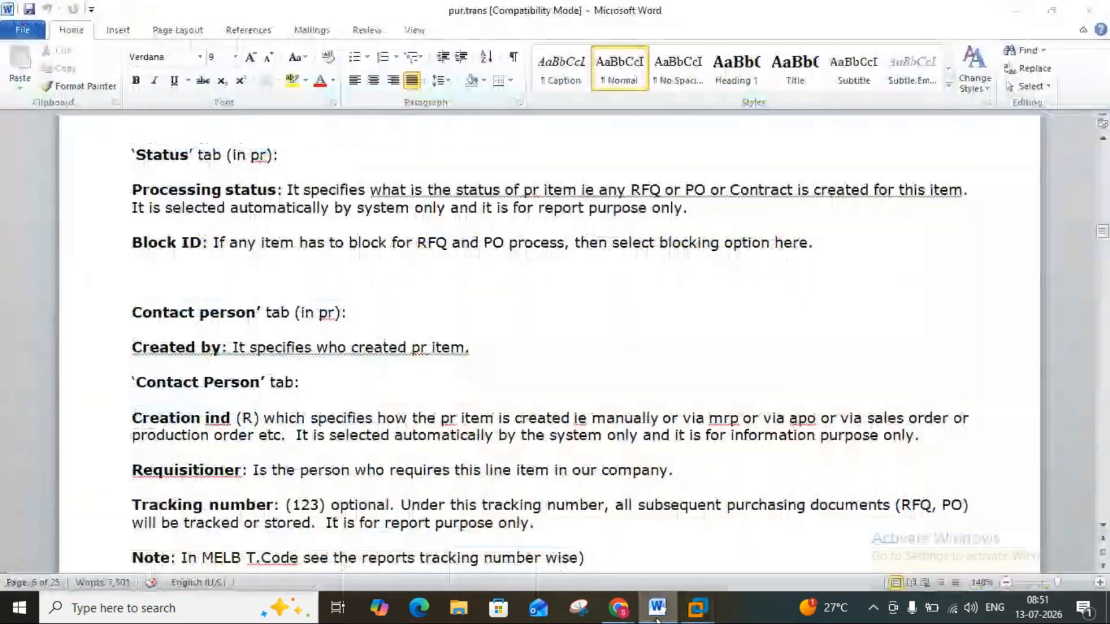
pyautogui.click(657, 619)
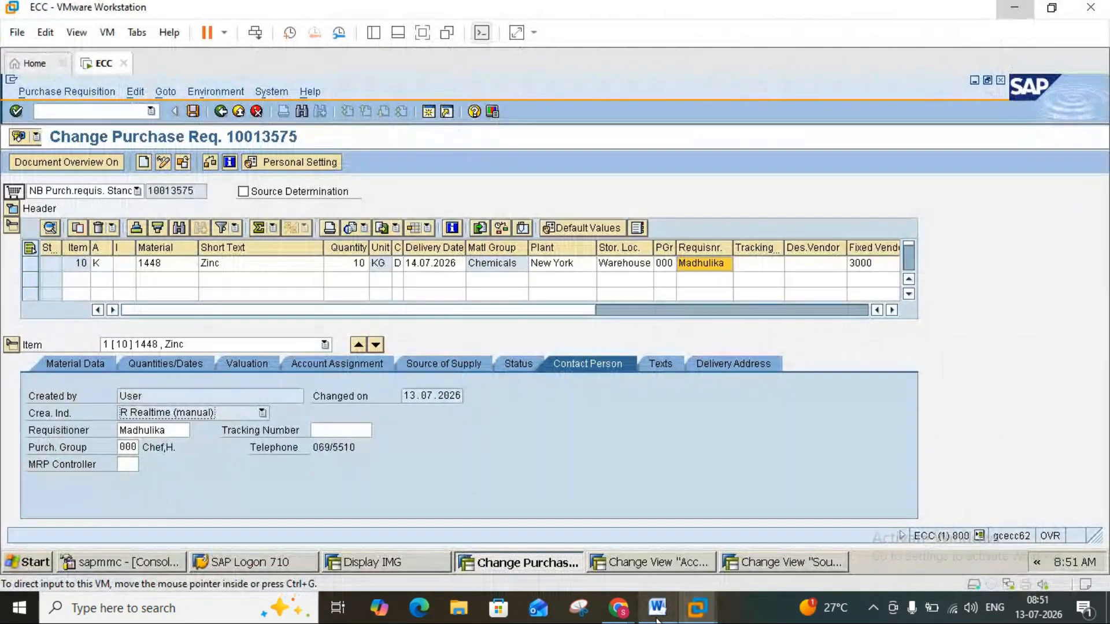
pyautogui.click(657, 618)
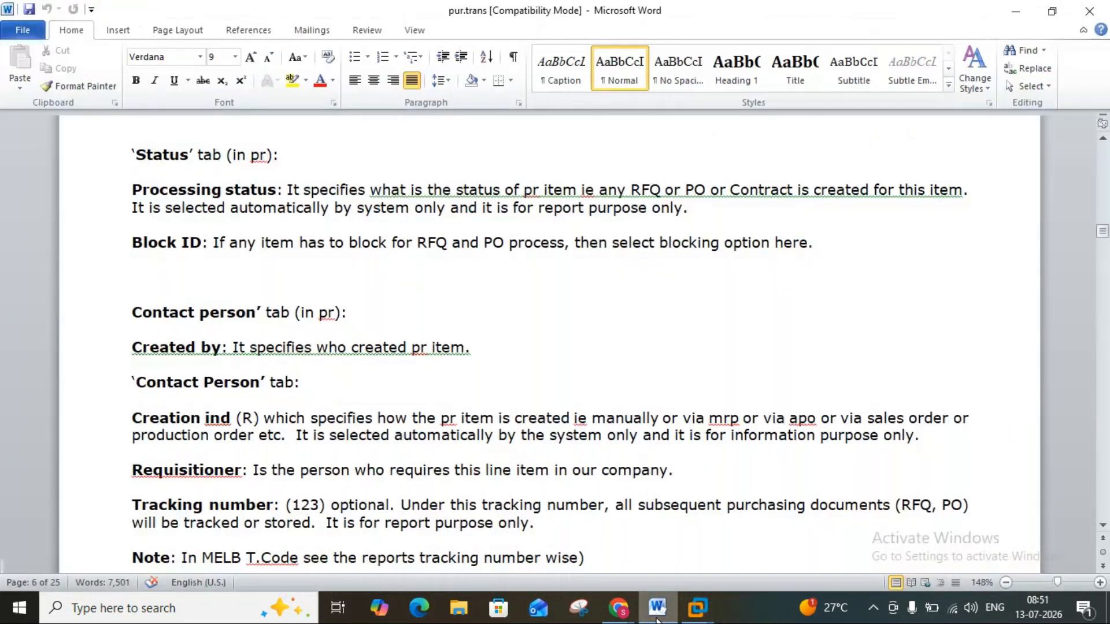
pyautogui.click(657, 618)
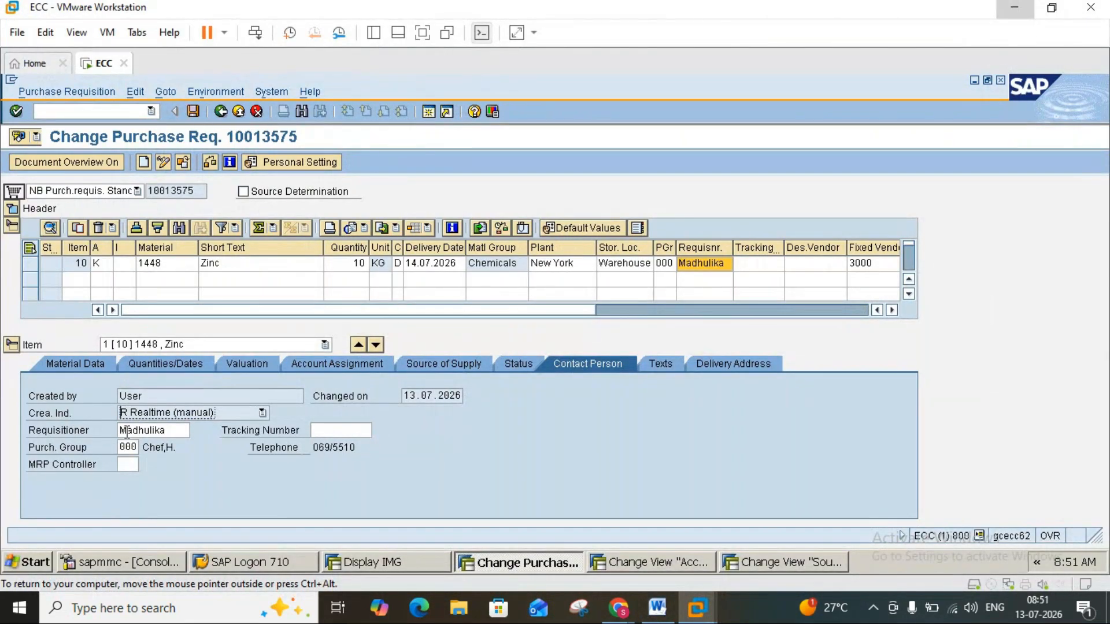
# Check the requisitioner explanation in the Word notes against the Zinc line item in the SAP purchase requisition.
pyautogui.click(657, 614)
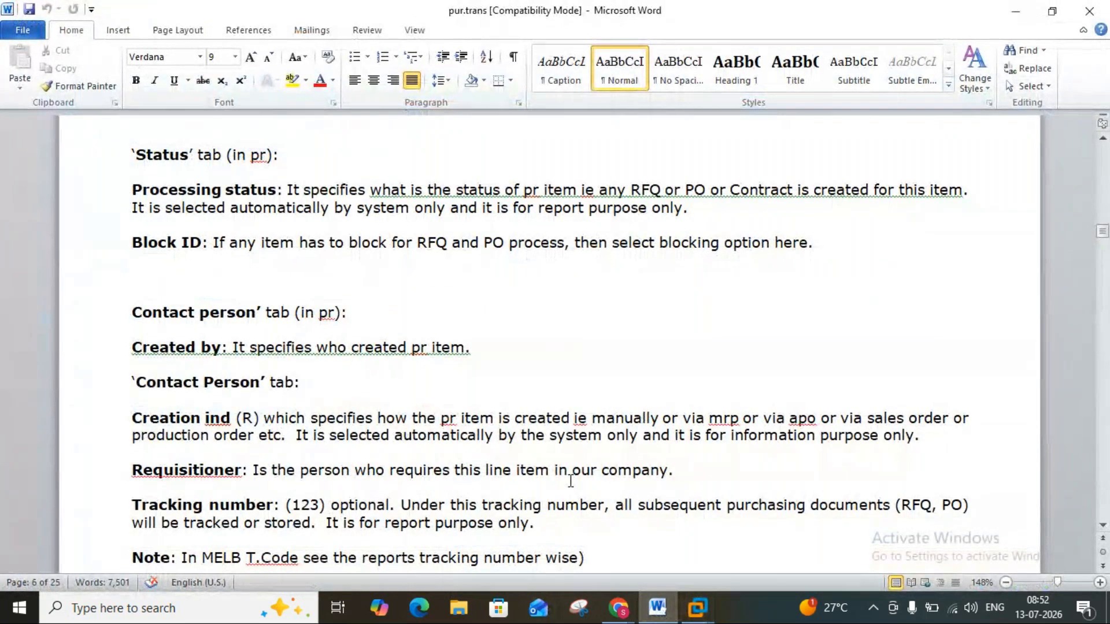
pyautogui.click(650, 610)
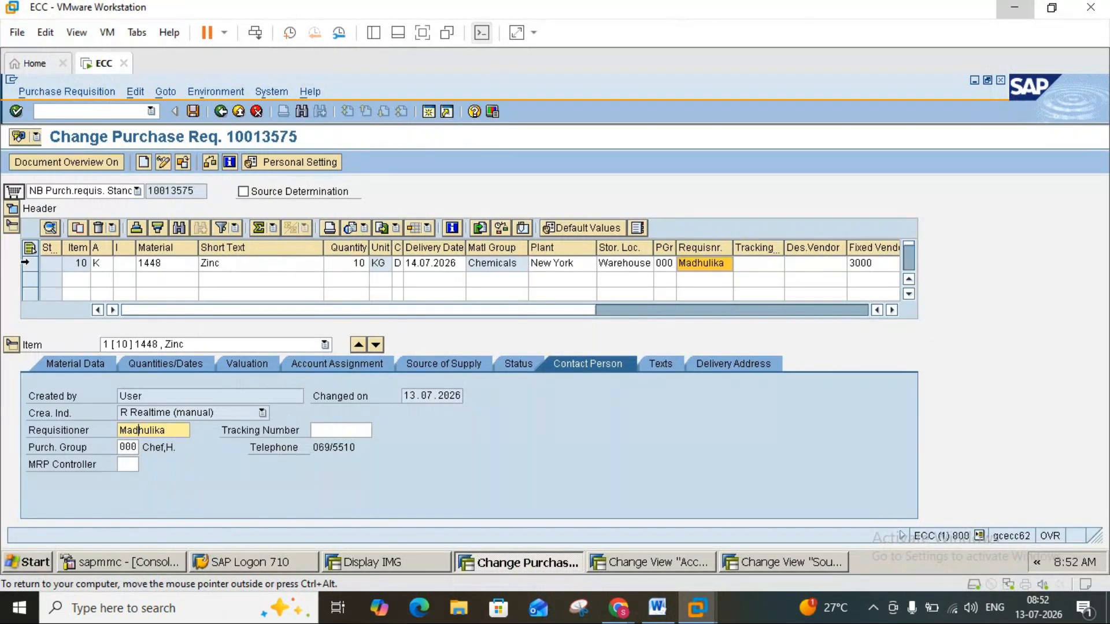
pyautogui.click(29, 267)
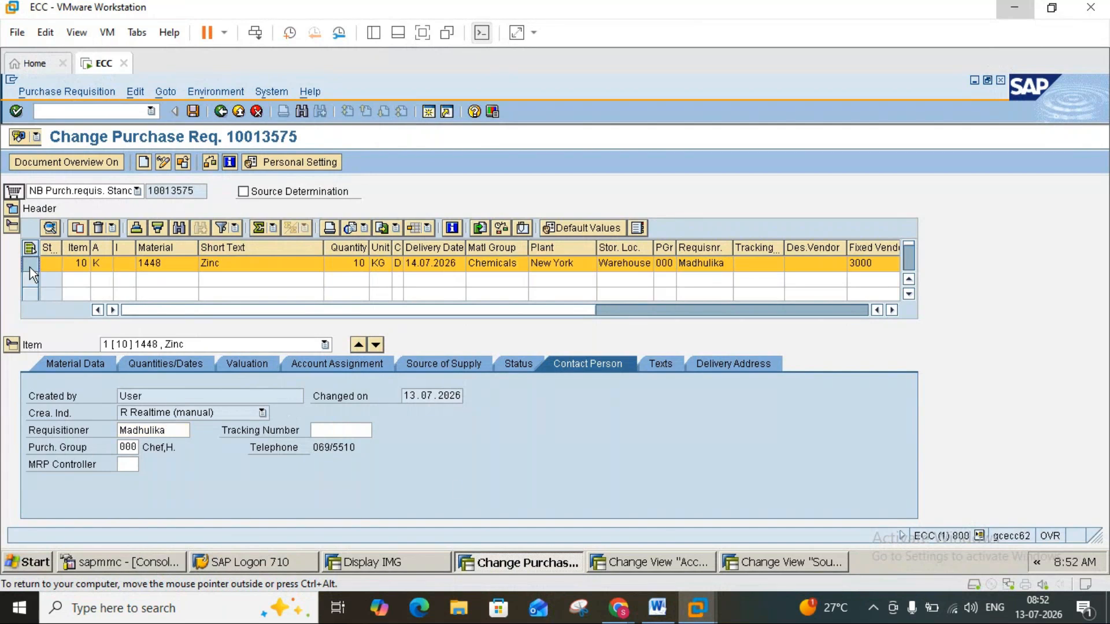
# Switch to the Word notes and read on from the Contact Person section to tracking number and Item text.
pyautogui.click(657, 608)
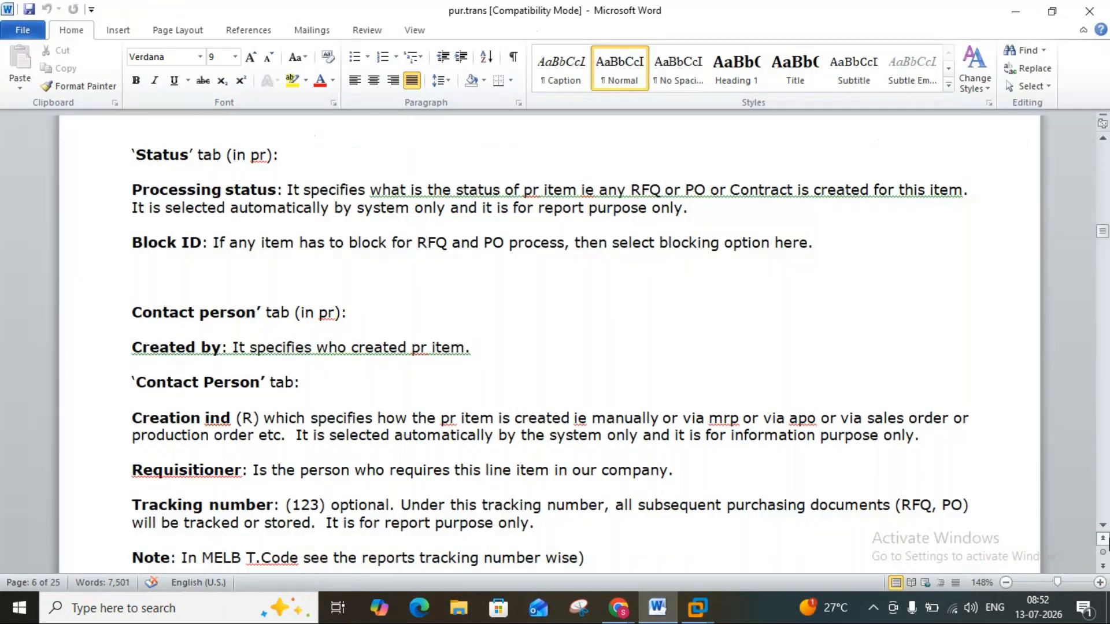
pyautogui.scroll(-3, 1103, 527)
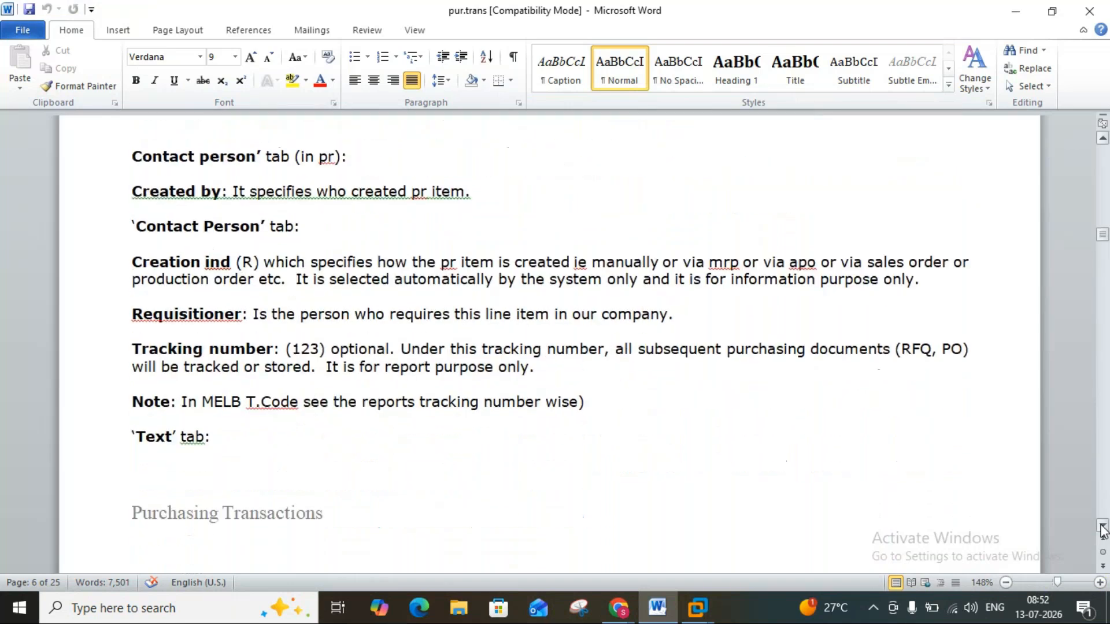
pyautogui.scroll(-5, 1102, 527)
pyautogui.scroll(-3, 1103, 527)
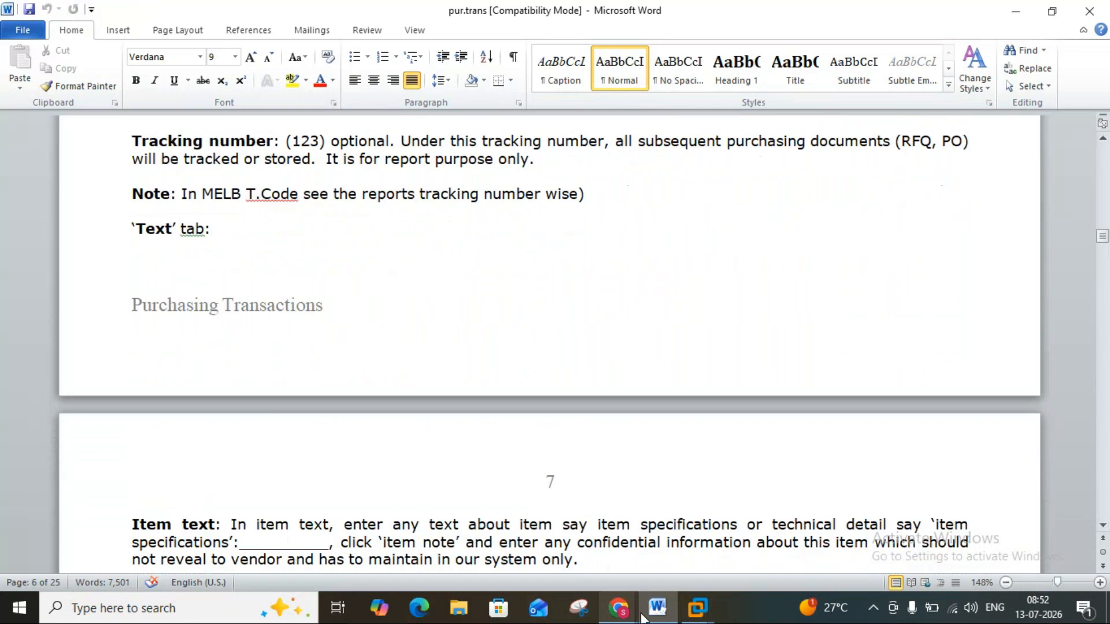
# Return to the SAP purchase requisition, set the Zinc item's tracking number to 123 and save the requisition.
pyautogui.click(665, 619)
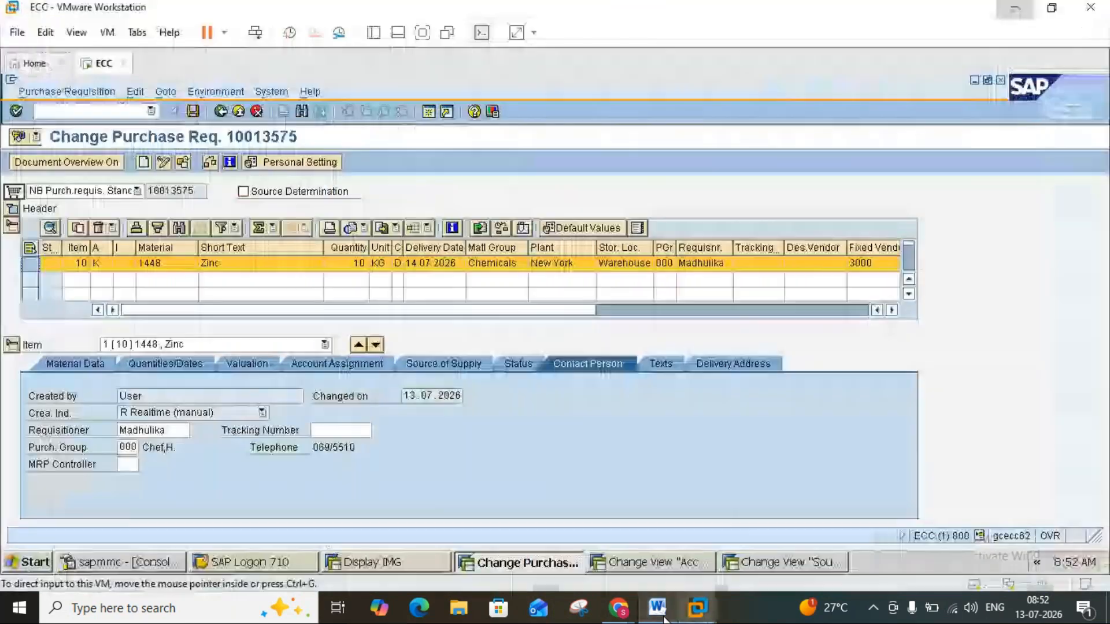
pyautogui.click(339, 431)
pyautogui.click(656, 610)
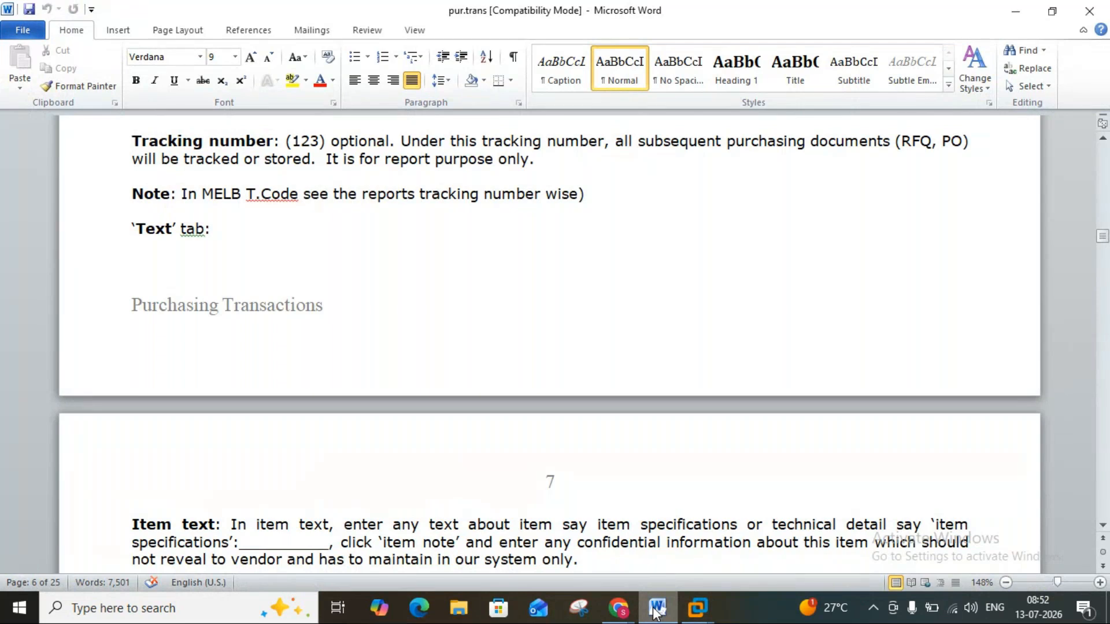
pyautogui.click(655, 608)
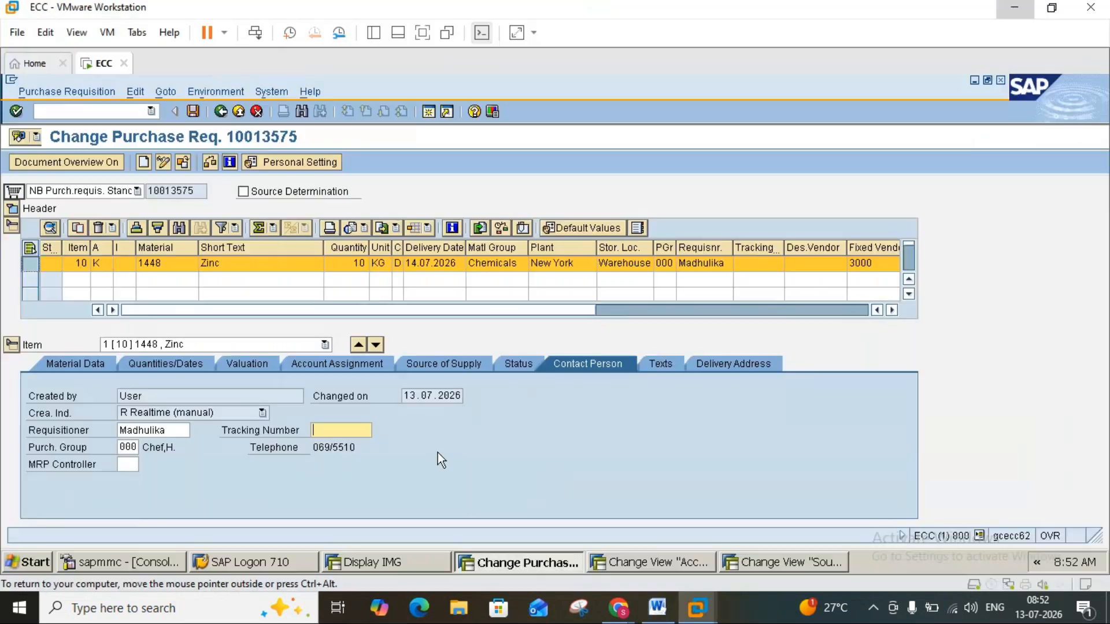
pyautogui.write('123')
pyautogui.press('Return')
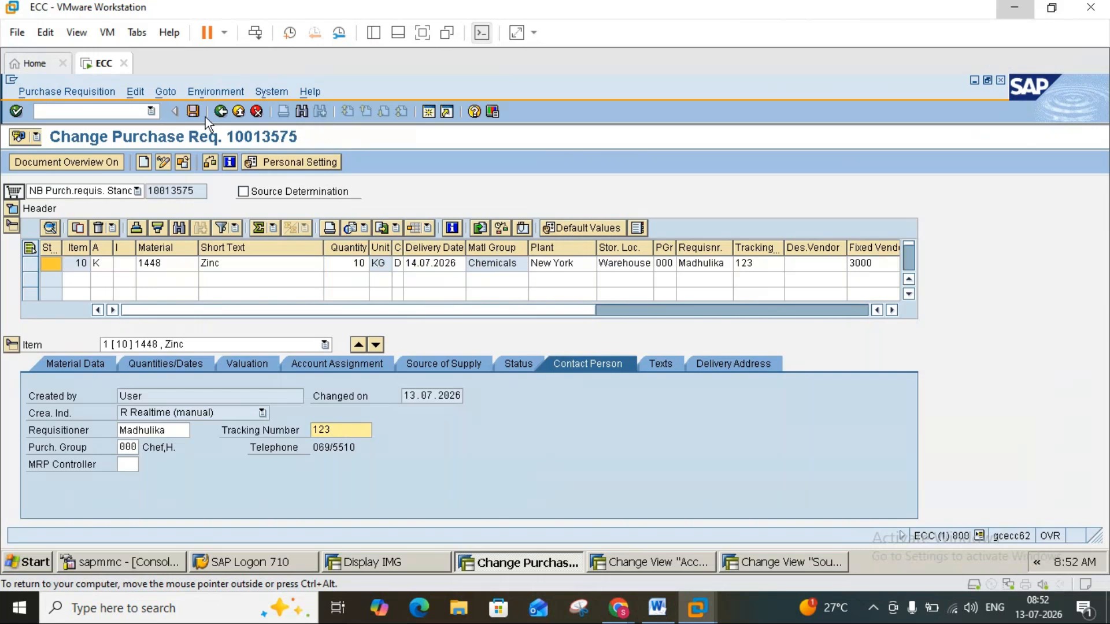
pyautogui.click(193, 111)
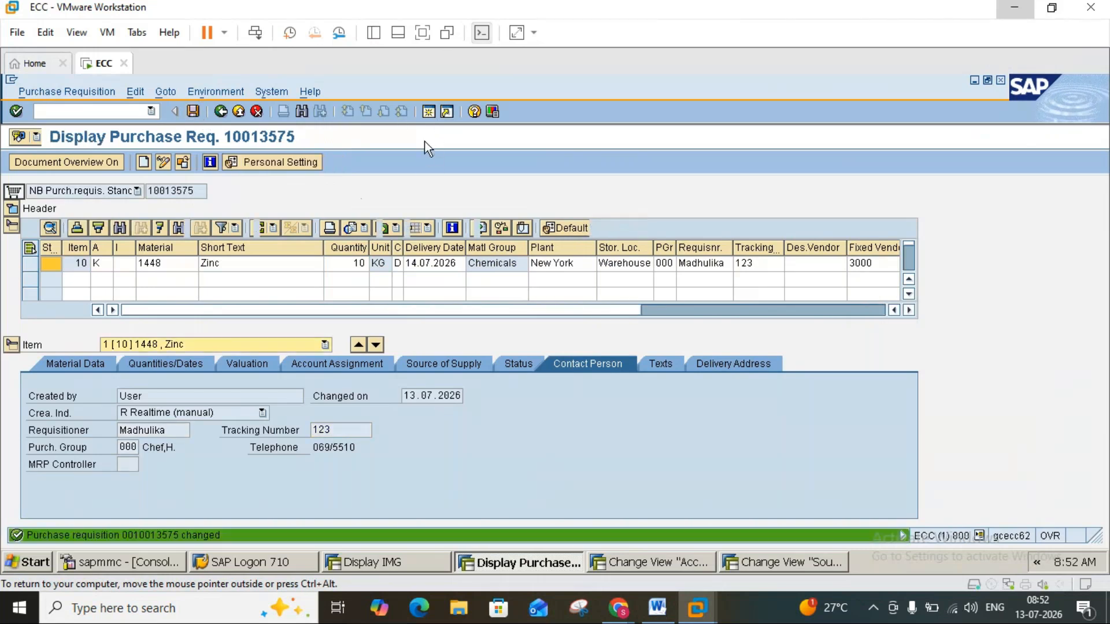
# Open transaction MELB in a new SAP session, checking the tracking number note in Word.
pyautogui.click(425, 113)
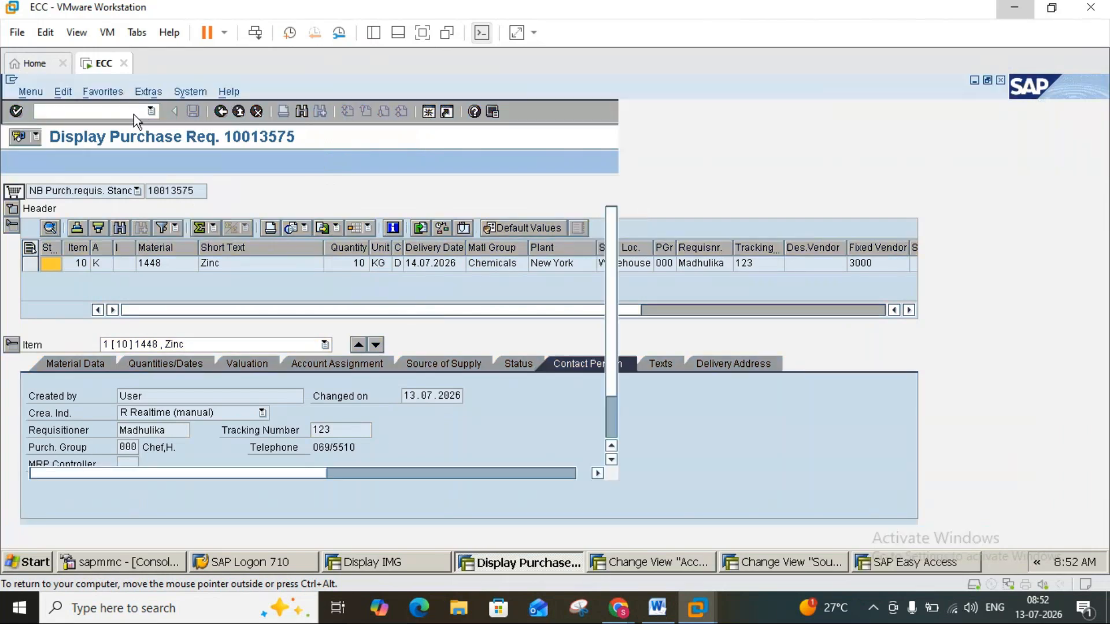
pyautogui.write('m')
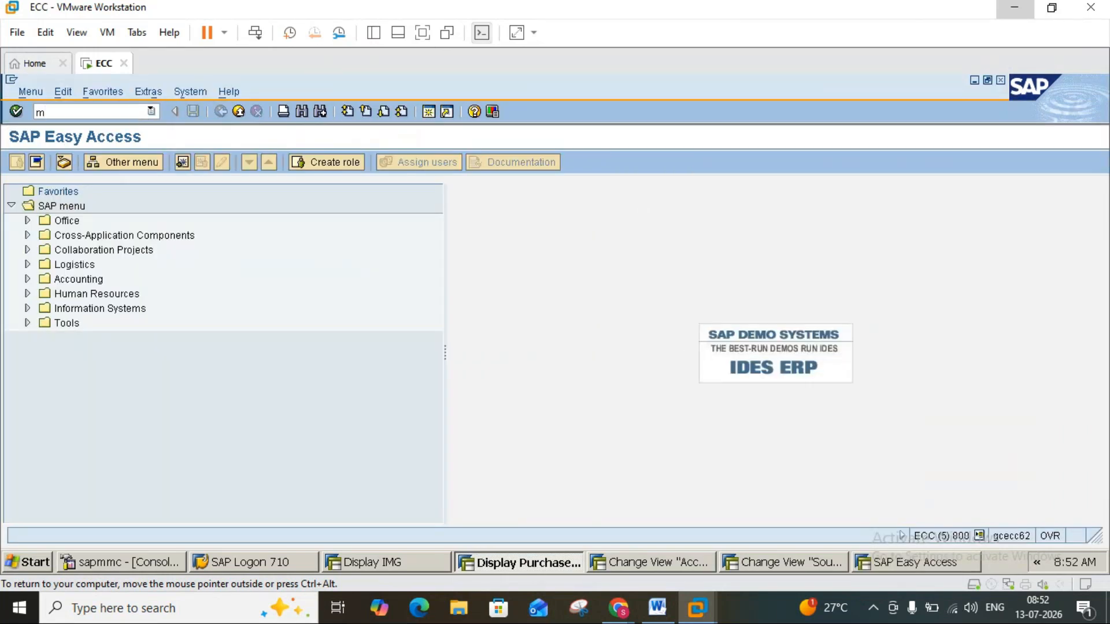
pyautogui.write('e2l')
pyautogui.press('Return')
pyautogui.click(654, 609)
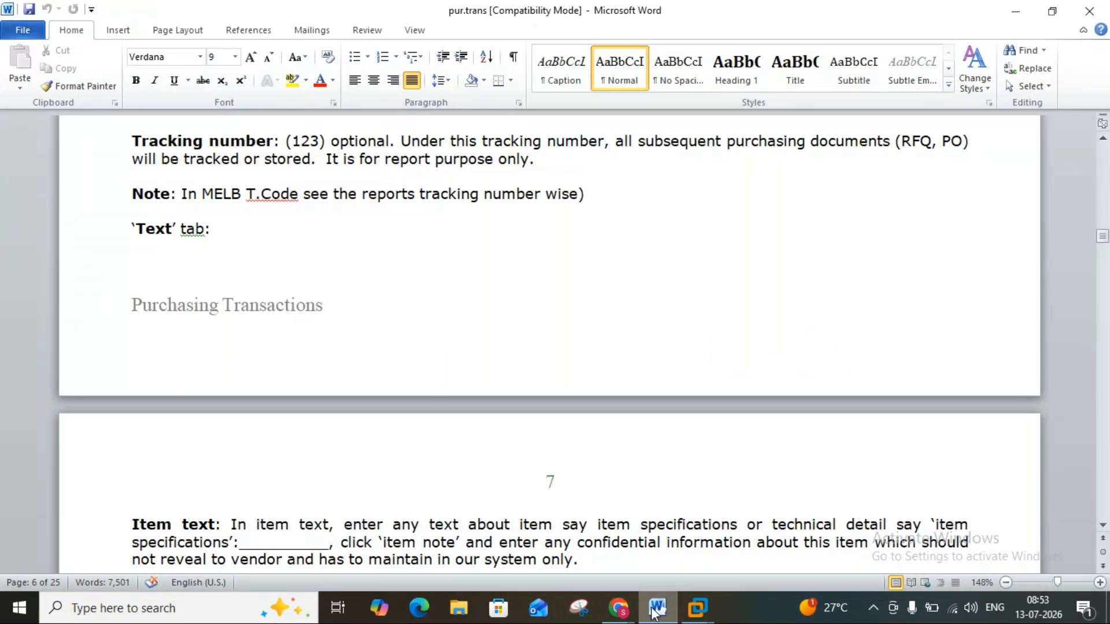
pyautogui.click(655, 610)
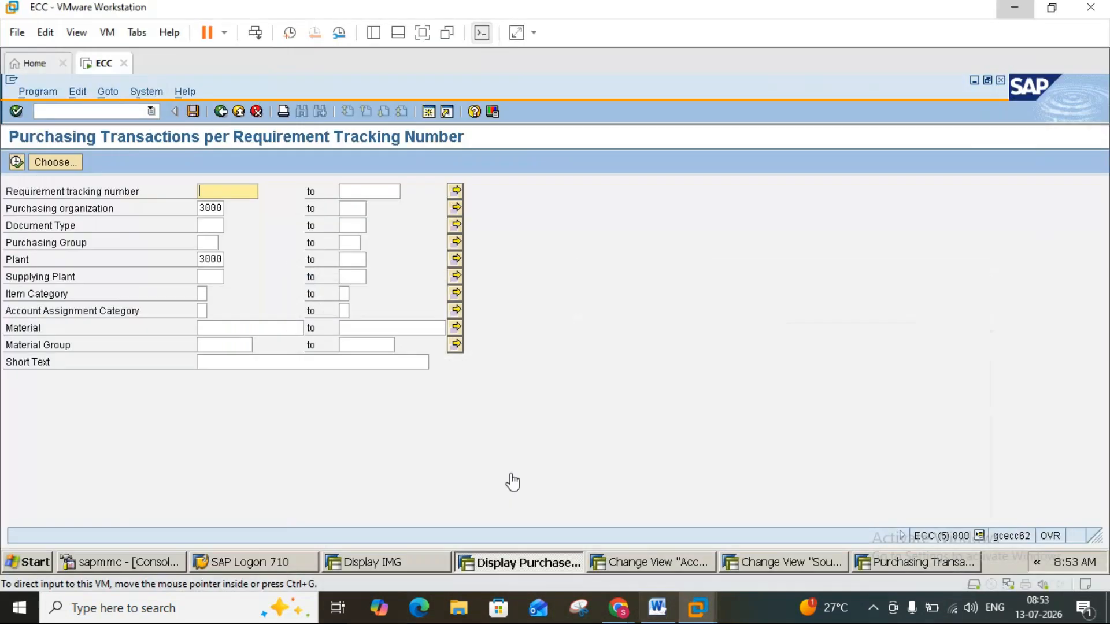
# Run the purchasing transactions report for requirement tracking number 123, then leave it and close the extra session.
pyautogui.click(220, 189)
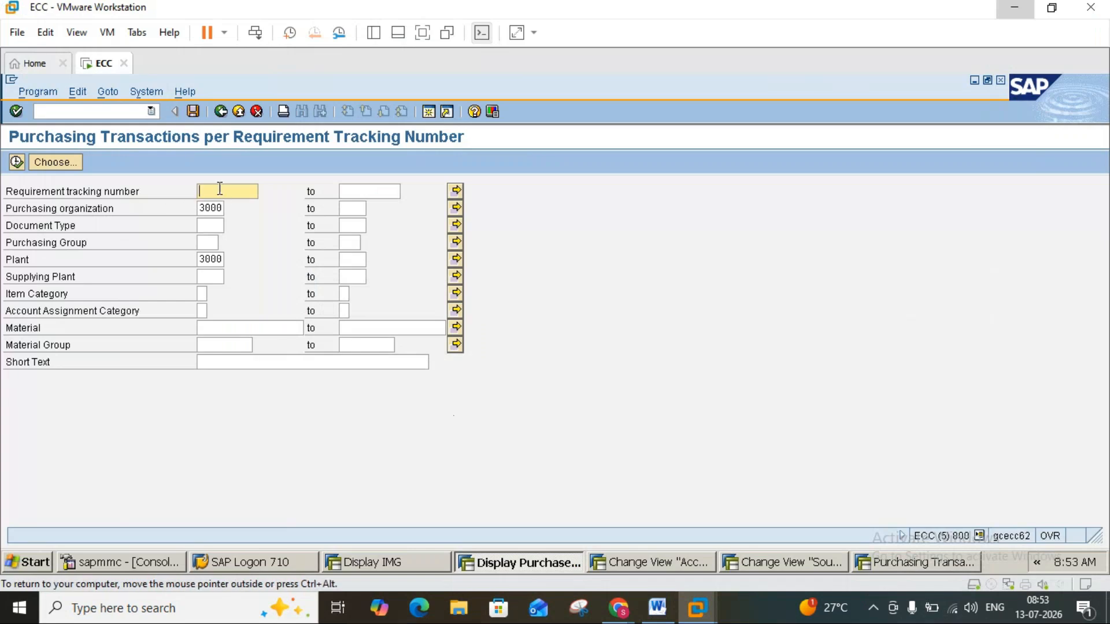
pyautogui.write('123')
pyautogui.click(18, 161)
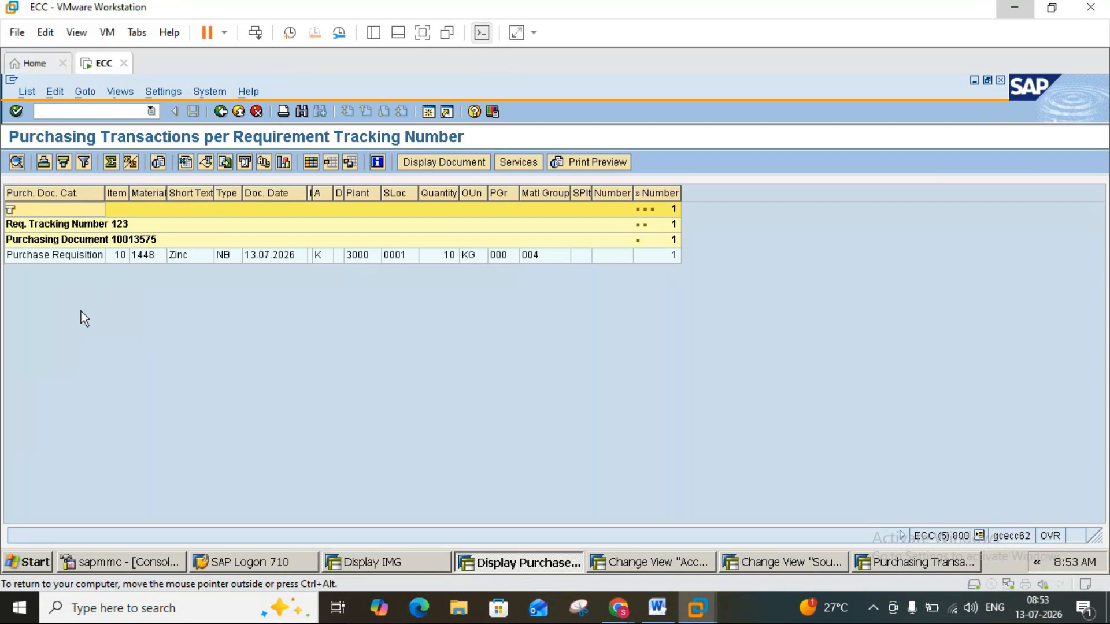
pyautogui.click(225, 111)
pyautogui.click(225, 110)
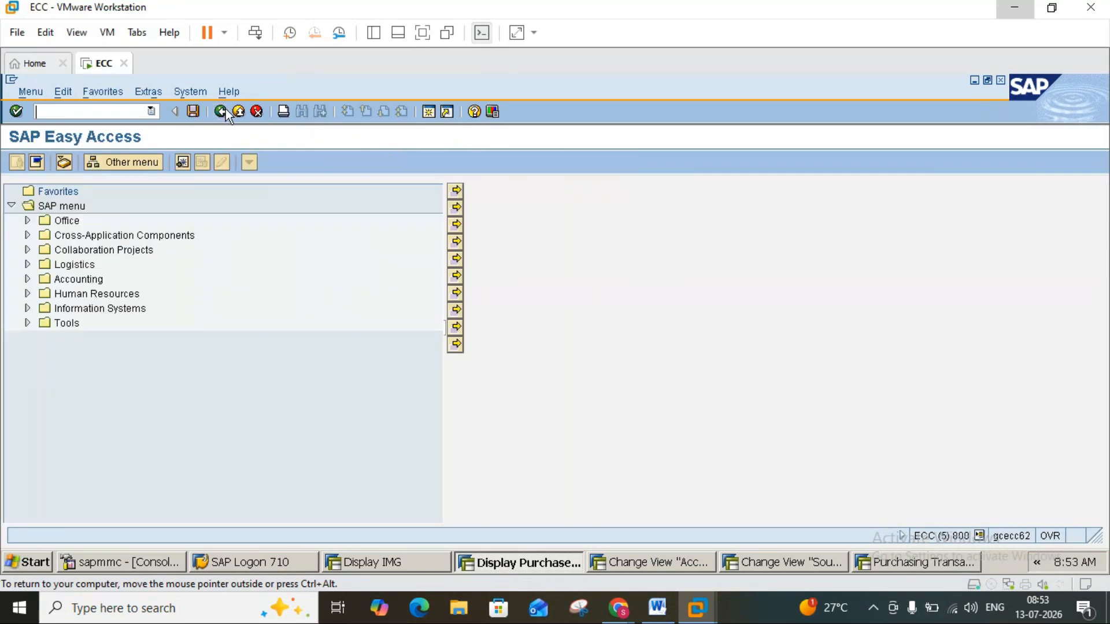
pyautogui.click(235, 111)
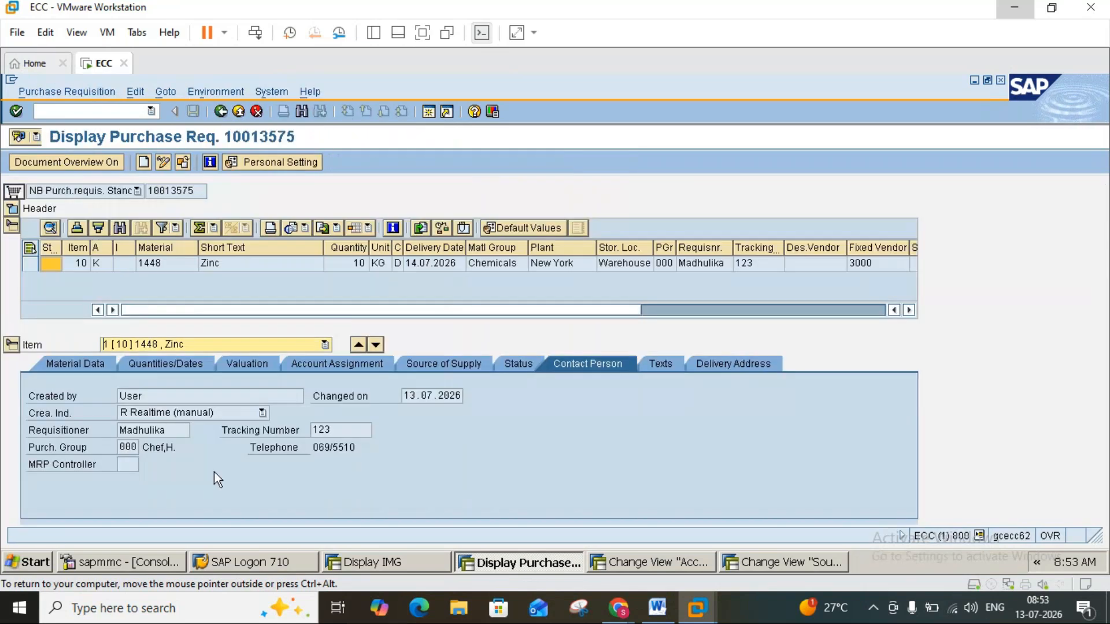
# Switch to the Word notes and read on to the item text, text customising and delivery address explanations.
pyautogui.click(656, 608)
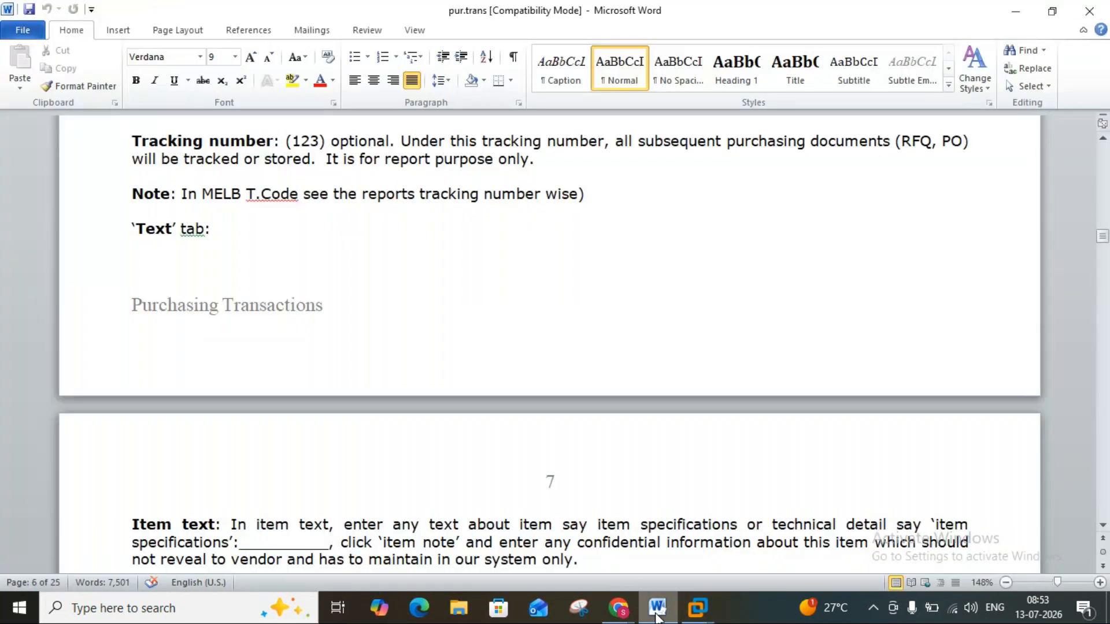
pyautogui.click(1103, 526)
pyautogui.scroll(-5, 1103, 526)
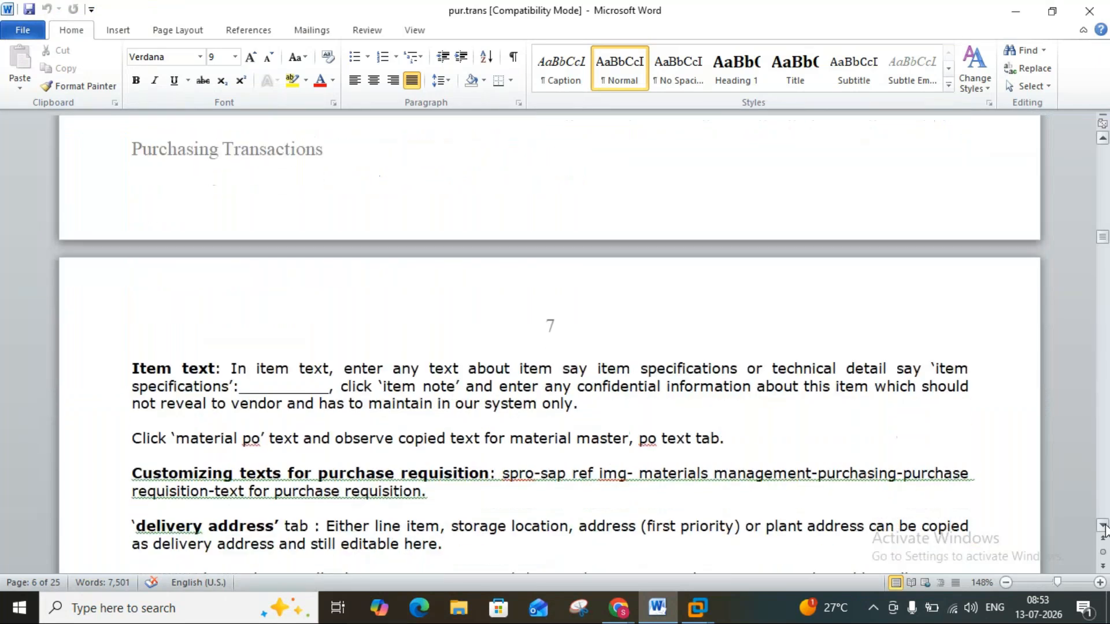
# Switch to the SAP purchase requisition and view the Zinc item's item text and item note, checking the item text explanation in Word.
pyautogui.scroll(-1, 1103, 526)
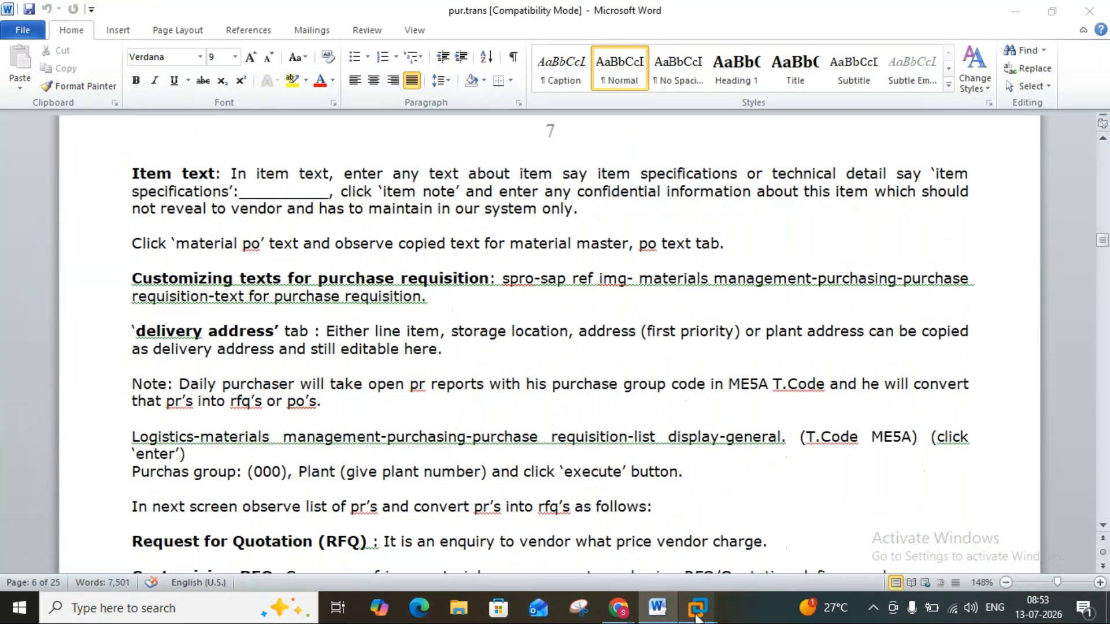
pyautogui.moveTo(698, 605)
pyautogui.click(722, 525)
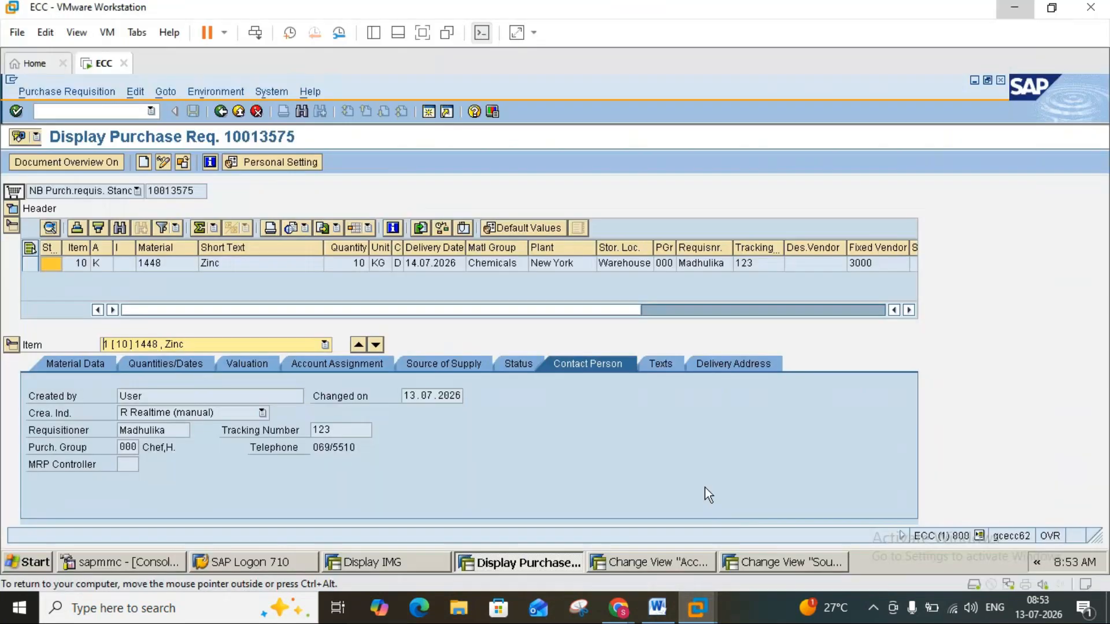
pyautogui.click(665, 371)
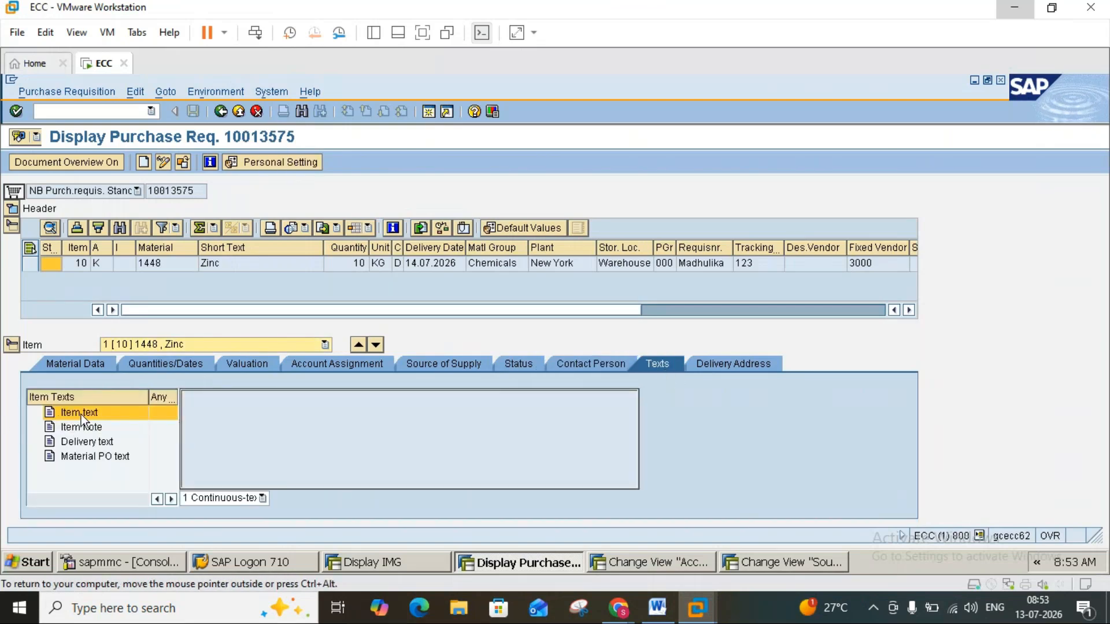
pyautogui.click(656, 607)
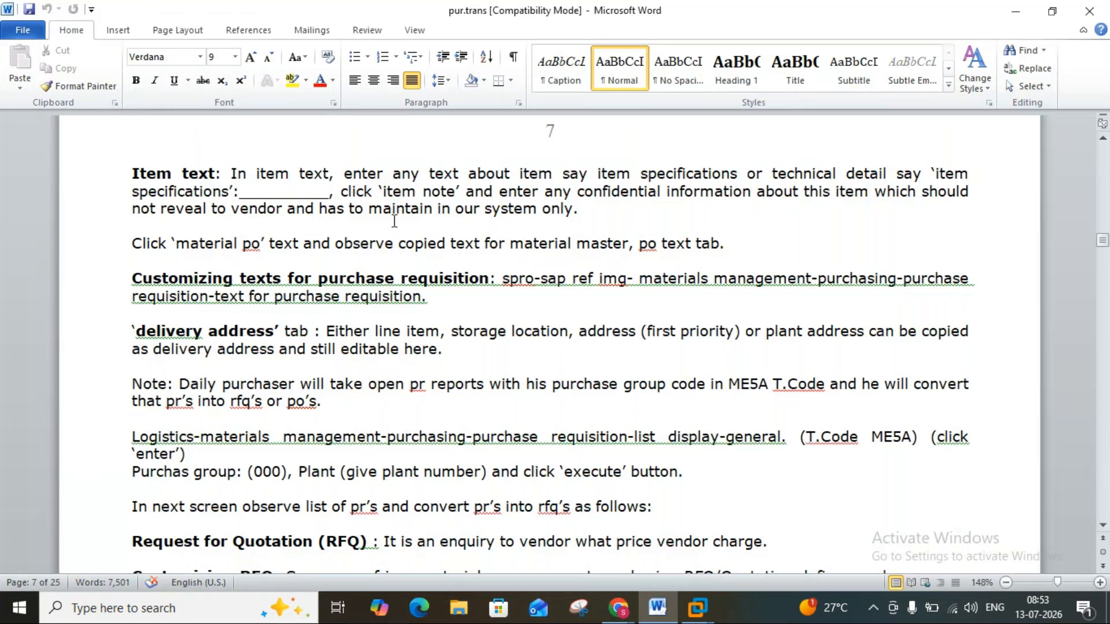
pyautogui.click(656, 616)
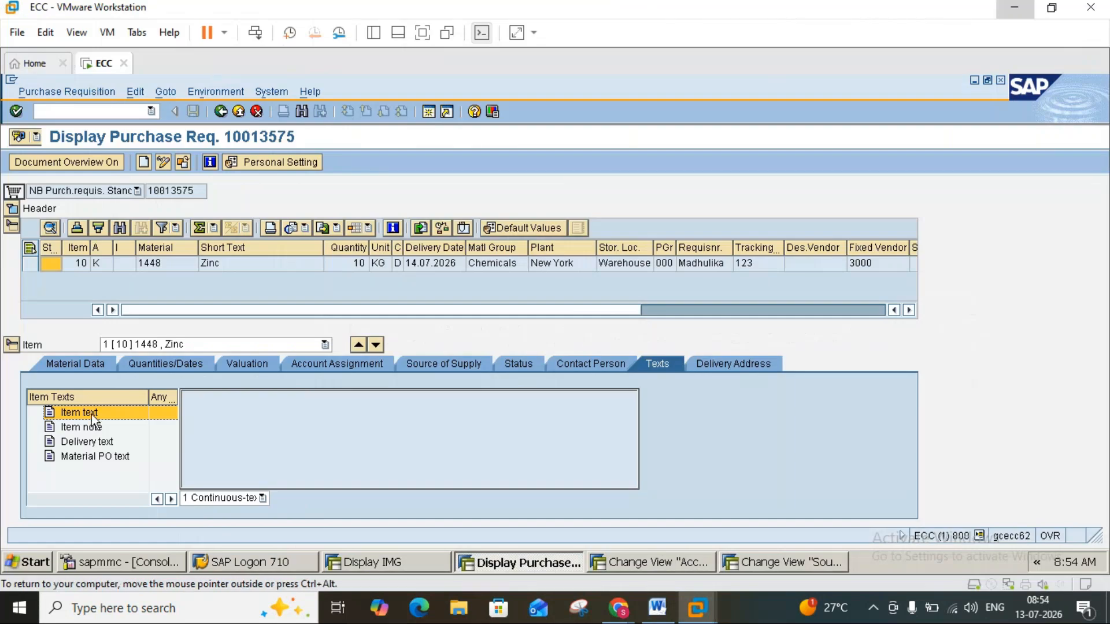
pyautogui.click(100, 428)
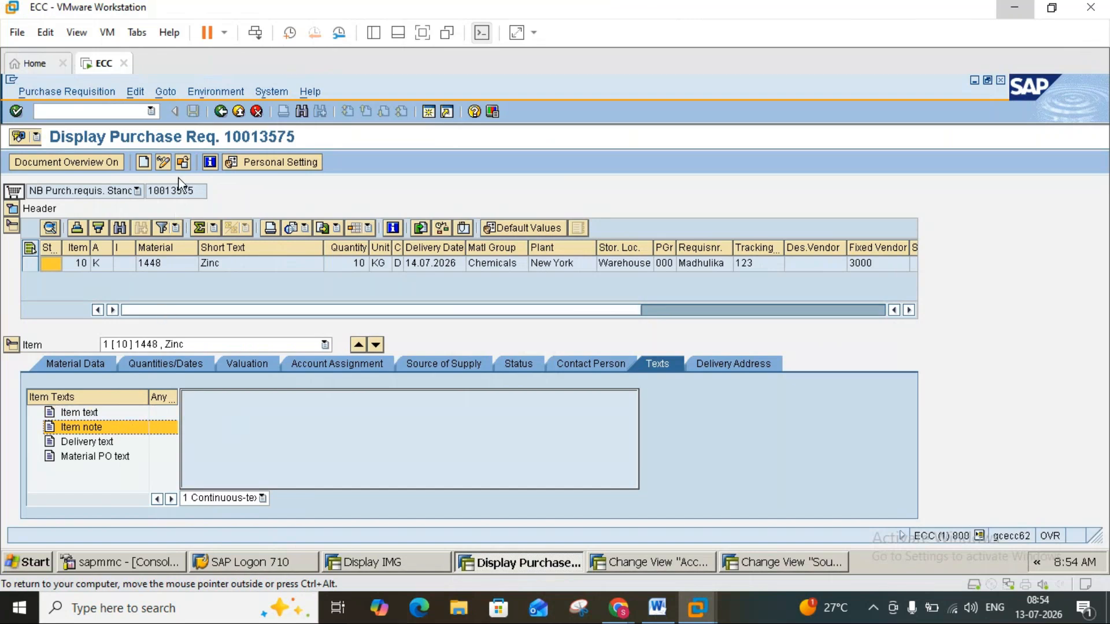
# Put the requisition in change mode and enter the item text "Provide any item specification details", rechecking the Word notes.
pyautogui.click(164, 161)
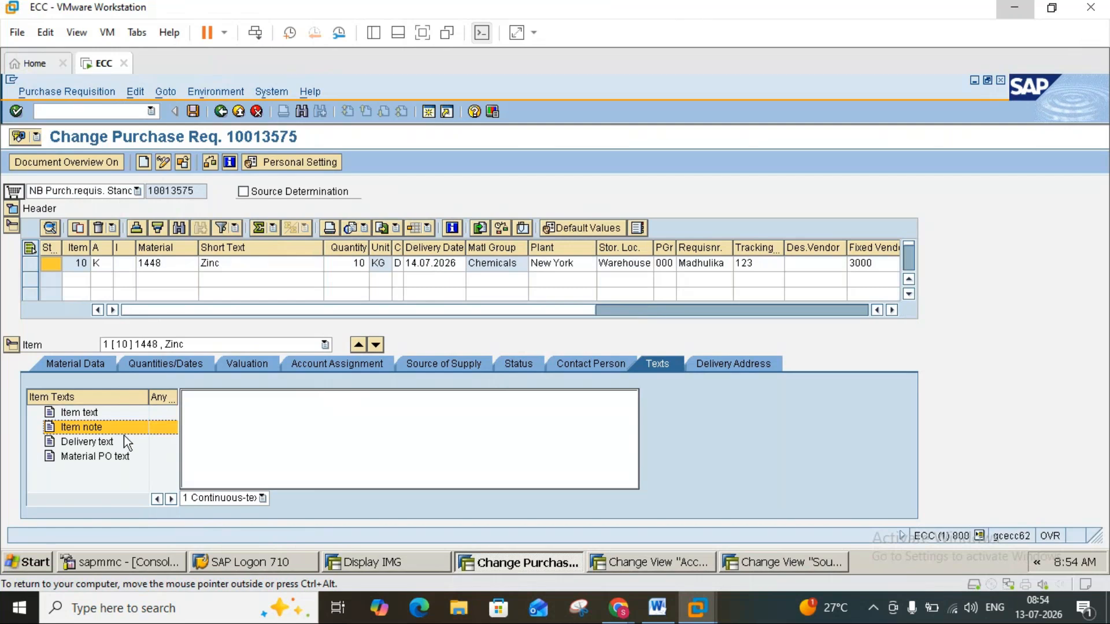
pyautogui.click(124, 413)
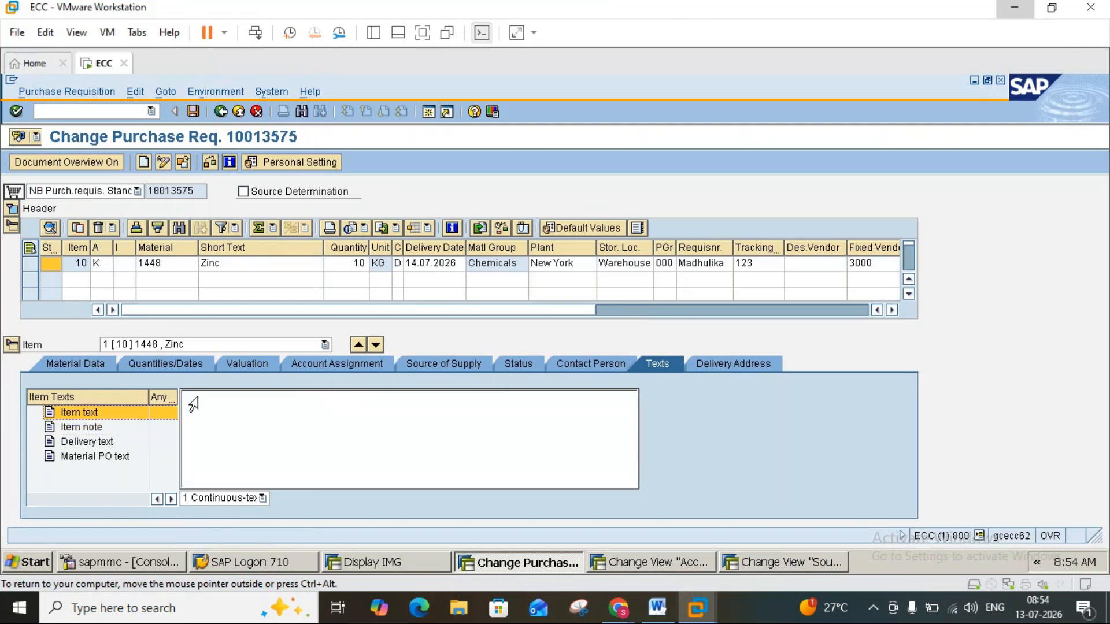
pyautogui.click(659, 607)
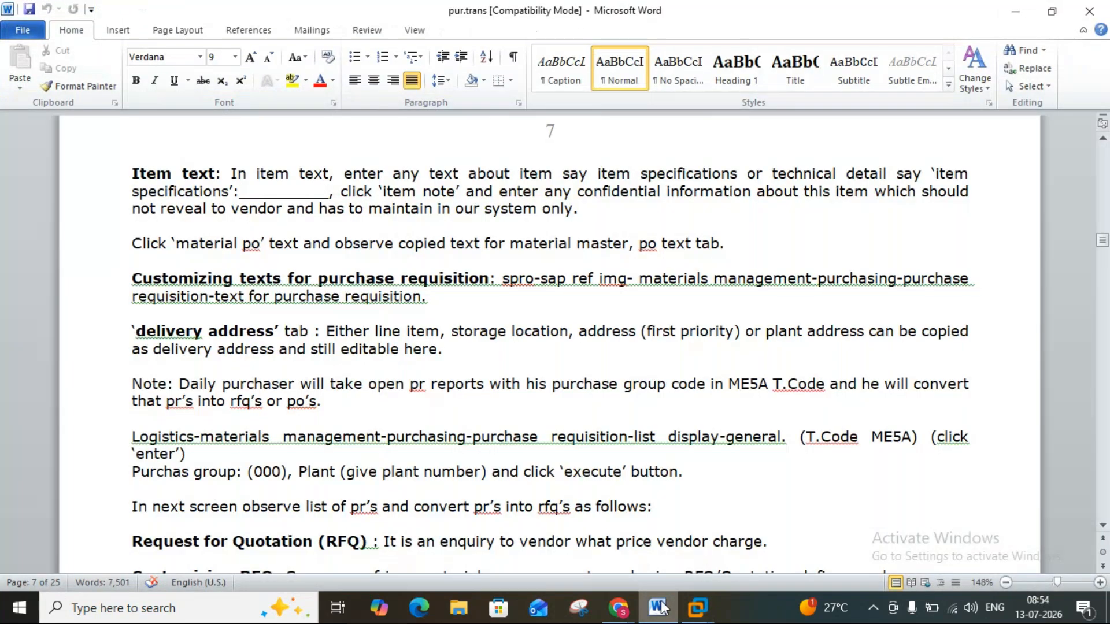
pyautogui.click(659, 607)
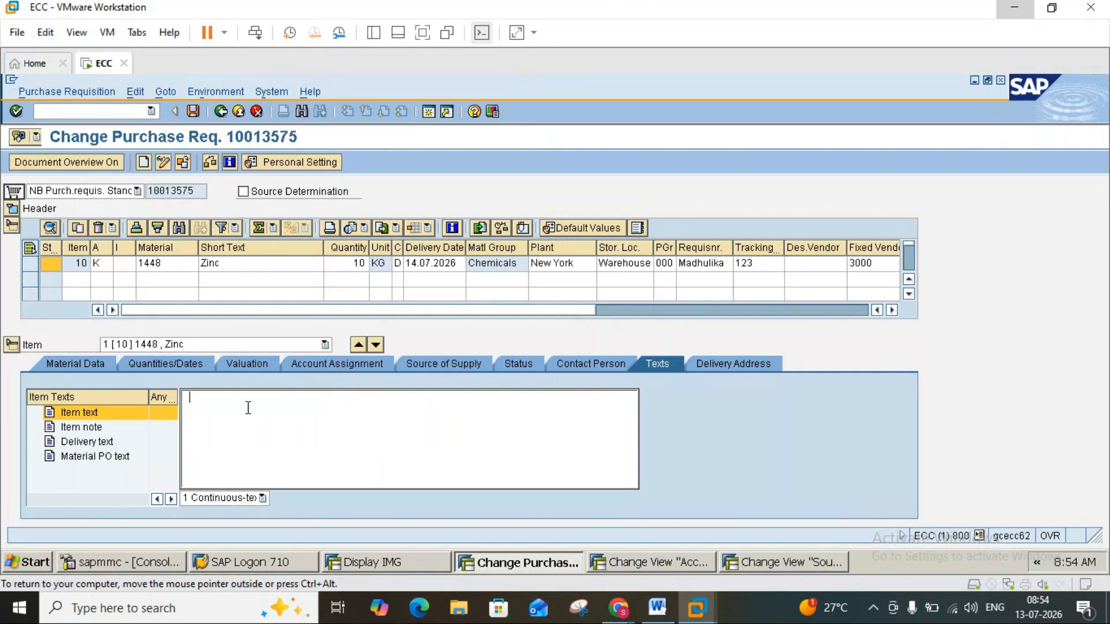
pyautogui.write('Provide any item specification')
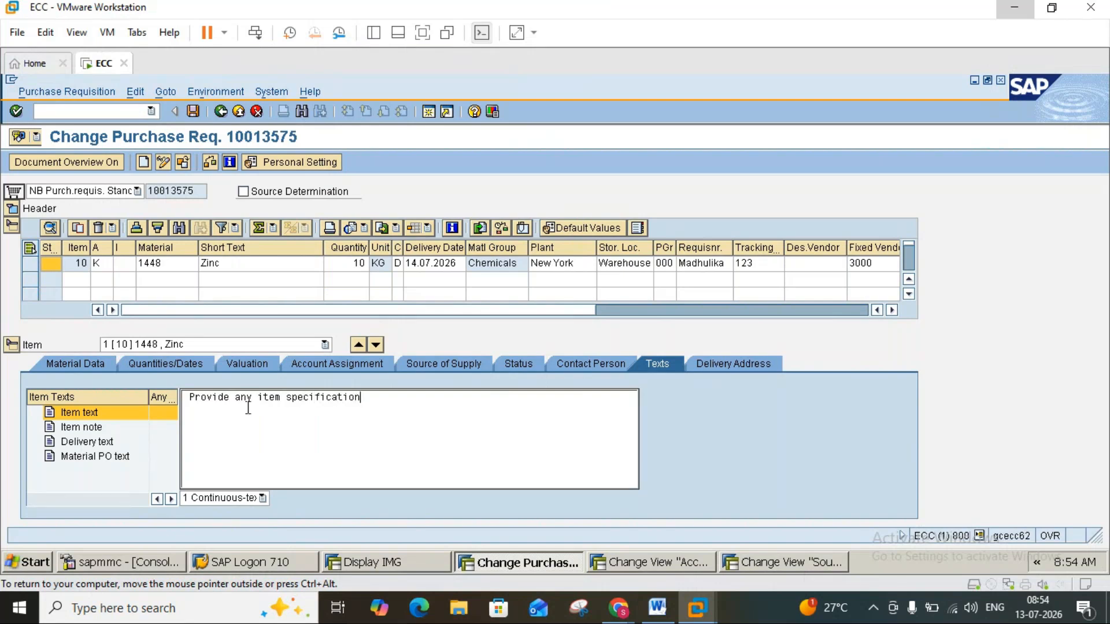
pyautogui.write(' details')
# Enter the item note "Require Zinc for production purpose asap" for the Zinc item.
pyautogui.click(88, 428)
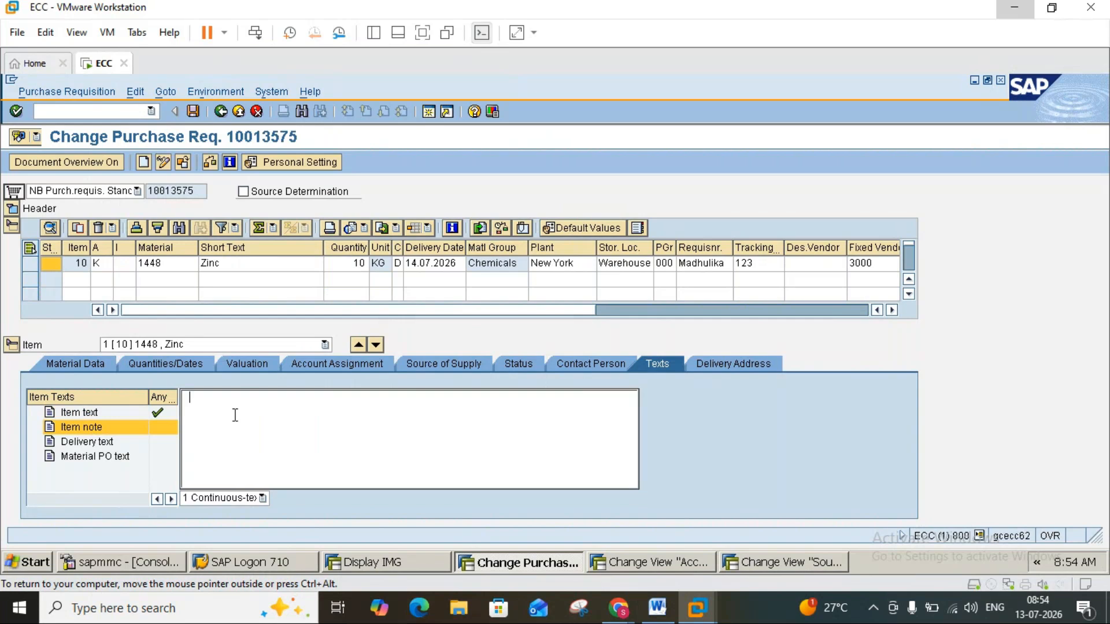
pyautogui.write('Require Zinc for')
pyautogui.press('BackSpace')
pyautogui.press('BackSpace')
pyautogui.press('BackSpace')
pyautogui.press('BackSpace')
pyautogui.press('BackSpace')
pyautogui.write('for production purpose asap')
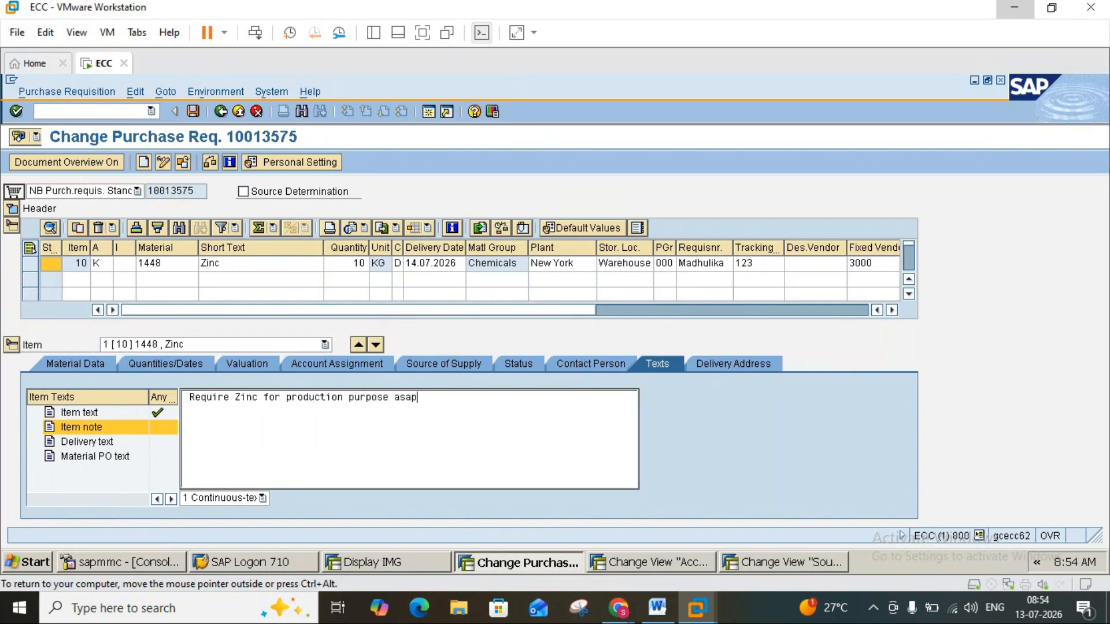
# Review the Zinc item's delivery text, material PO text and item note, and examine its delivery address.
pyautogui.click(95, 442)
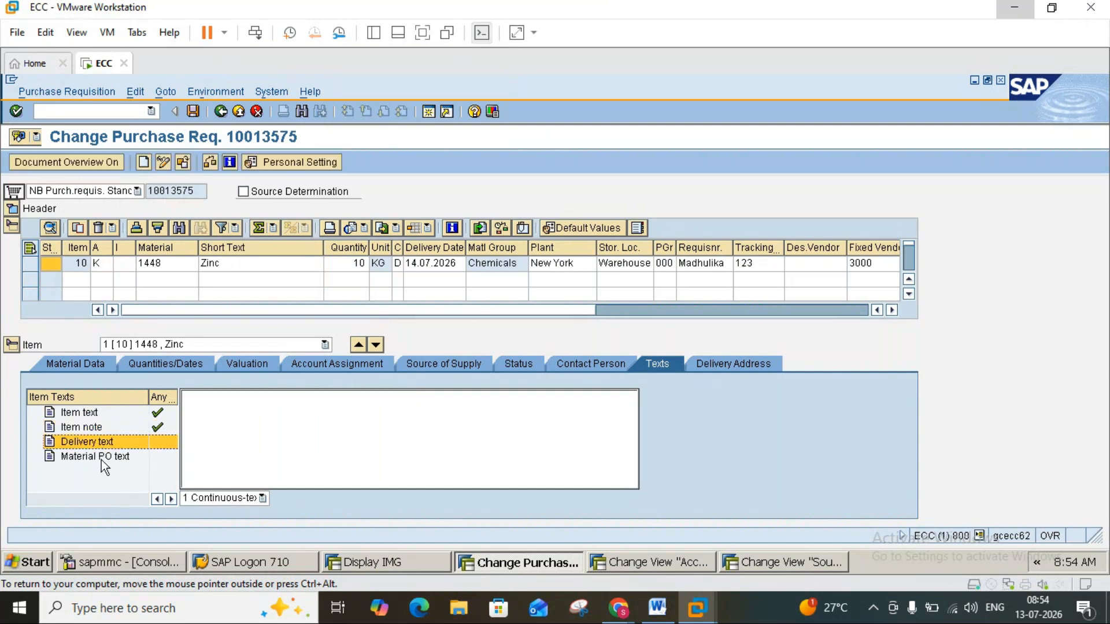
pyautogui.click(102, 460)
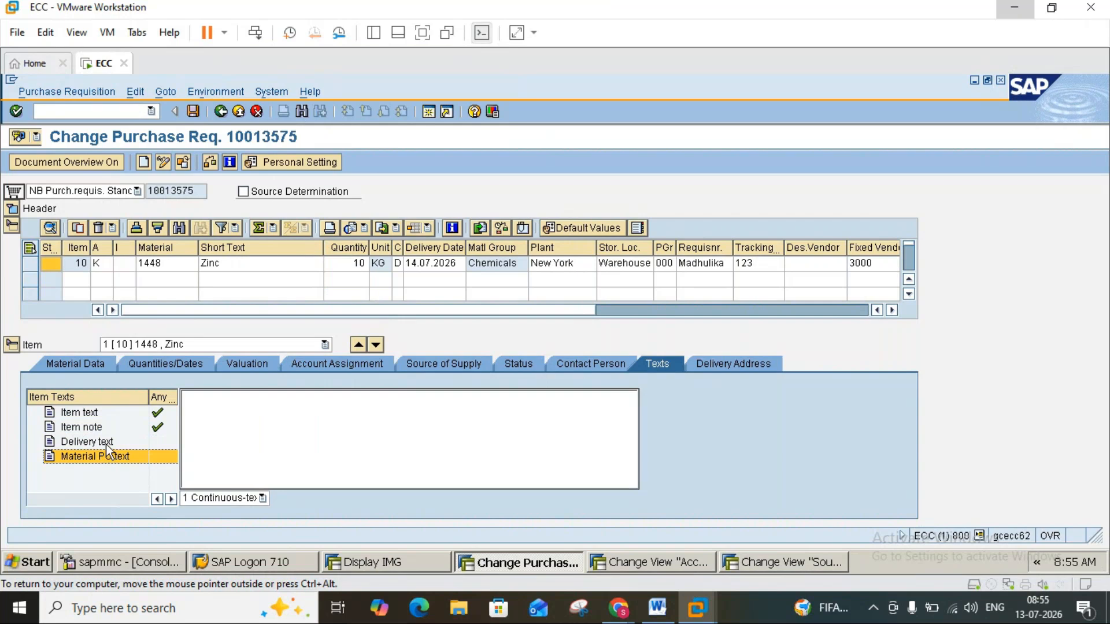
pyautogui.click(105, 442)
pyautogui.click(106, 430)
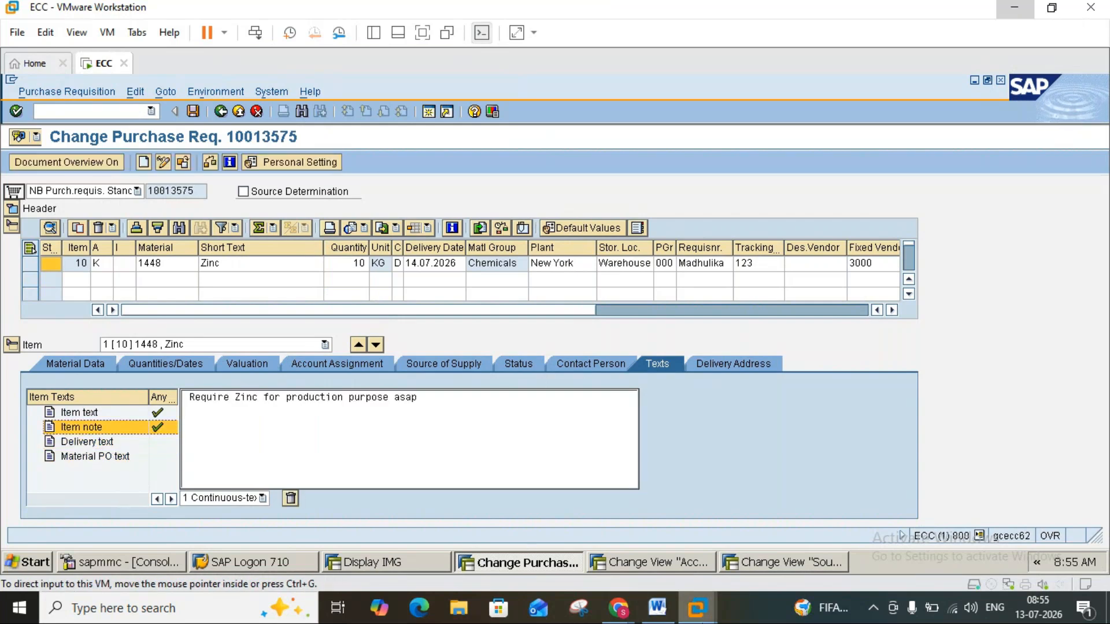
pyautogui.click(712, 359)
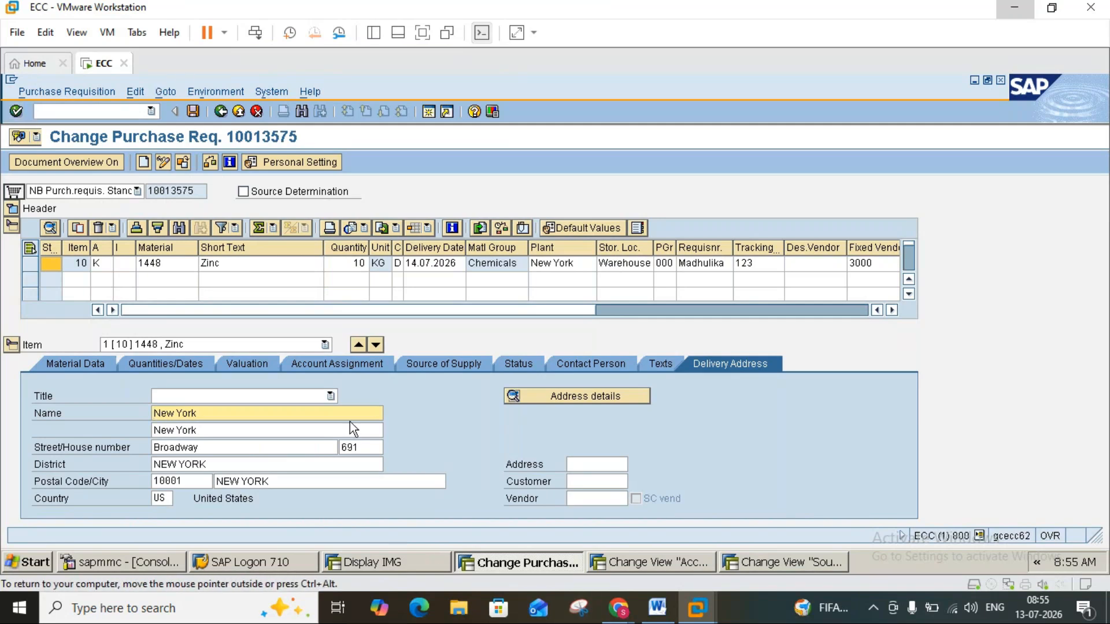
# Read the delivery address and ME5A notes in Word, return to SAP and save the purchase requisition.
pyautogui.click(662, 614)
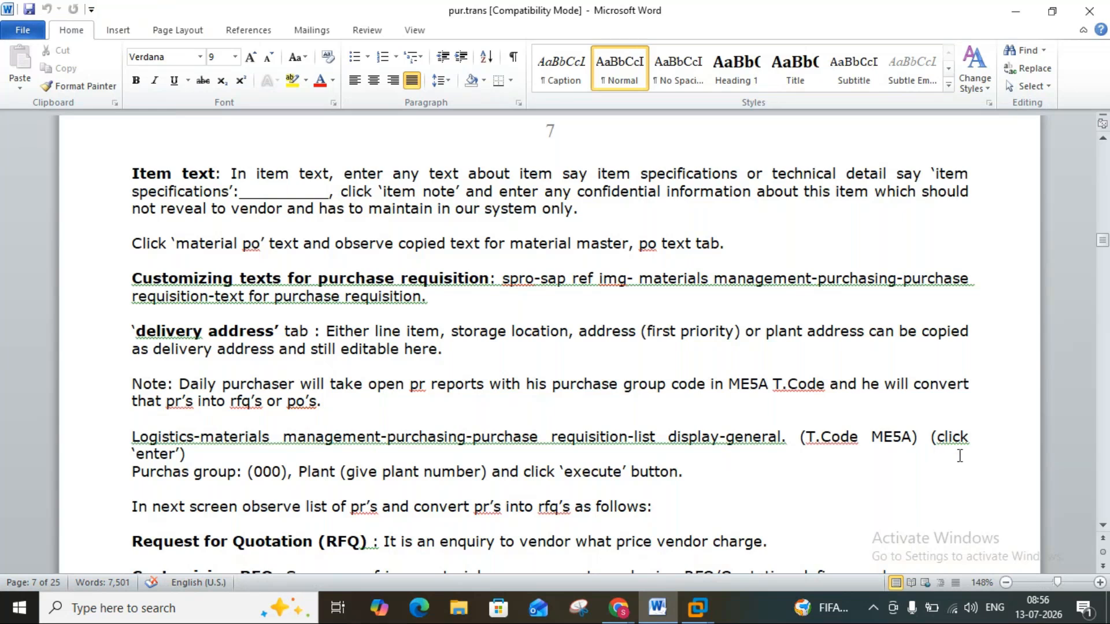
pyautogui.moveTo(697, 607)
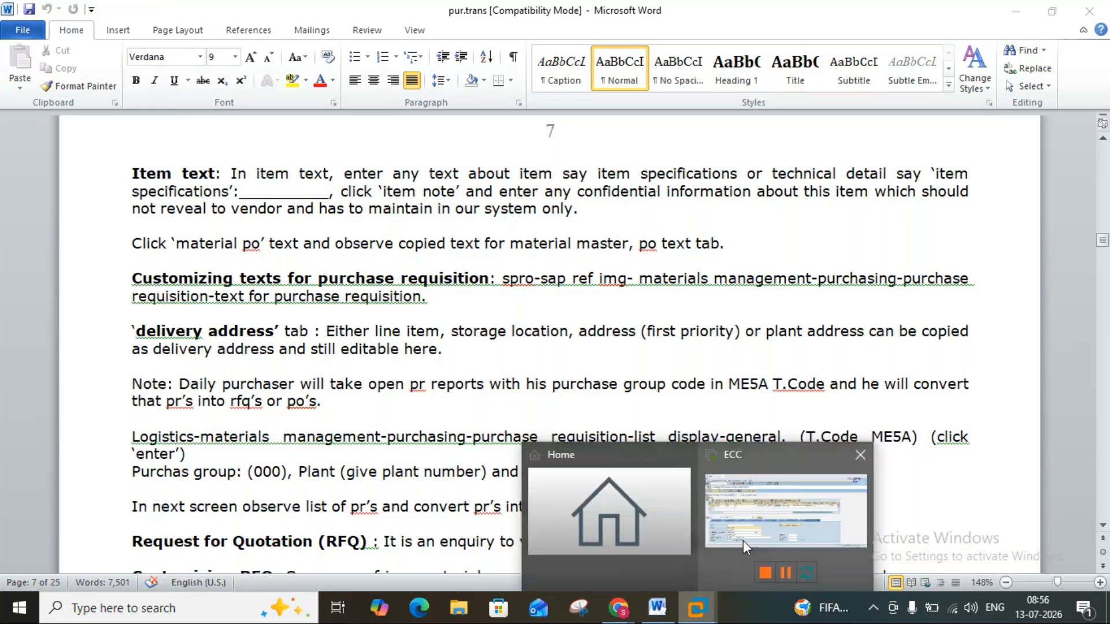
pyautogui.click(743, 540)
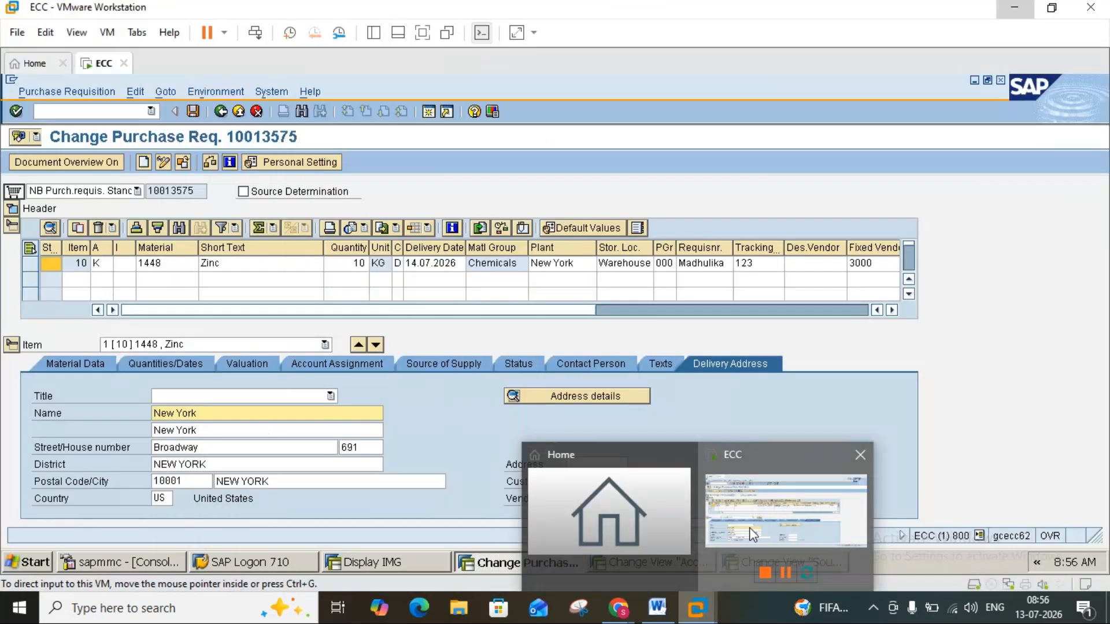
pyautogui.click(192, 111)
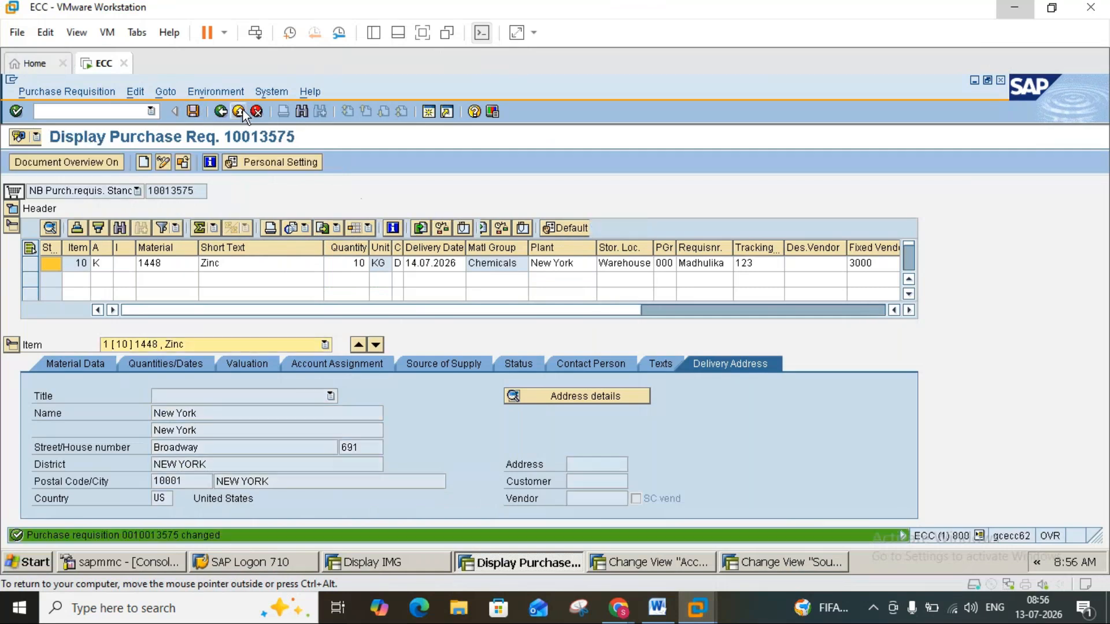
# Leave the requisition and open transaction ME5A for the list display of purchase requisitions.
pyautogui.click(238, 111)
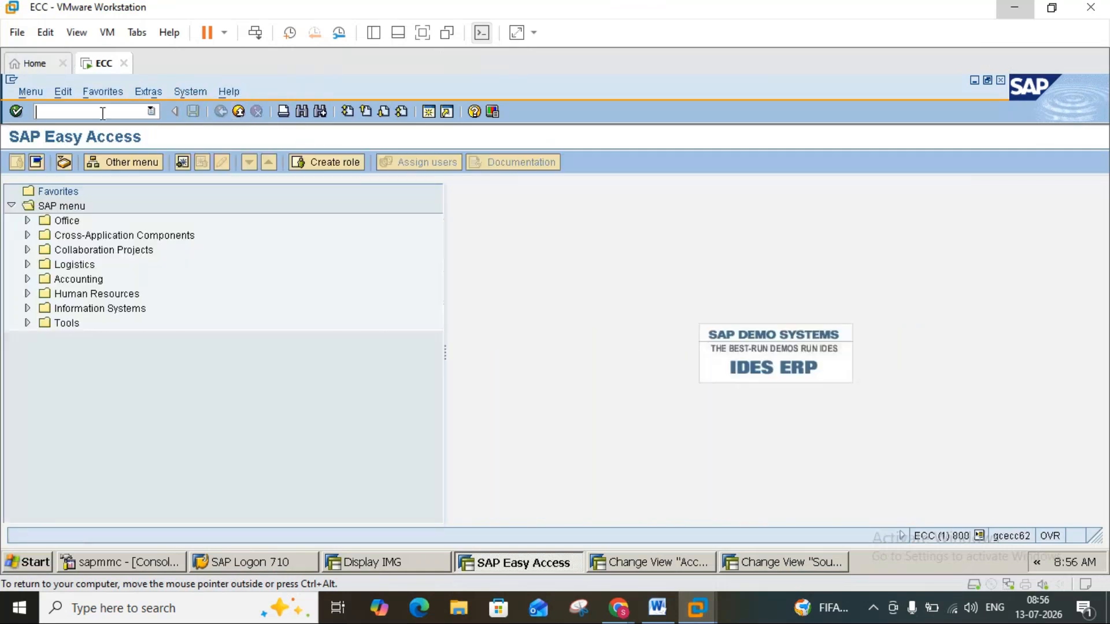
pyautogui.write('me5a')
pyautogui.press('Return')
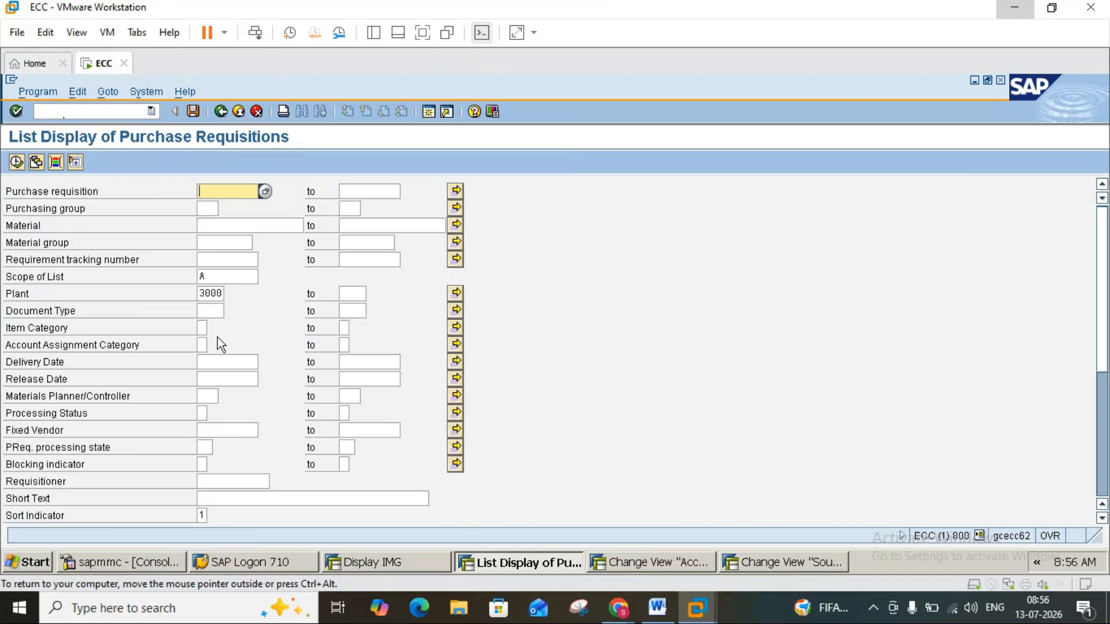
# List the purchase requisitions with delivery dates from 01.07.2026 to 13.07.2026, examine them and return to the selection screen.
pyautogui.click(223, 358)
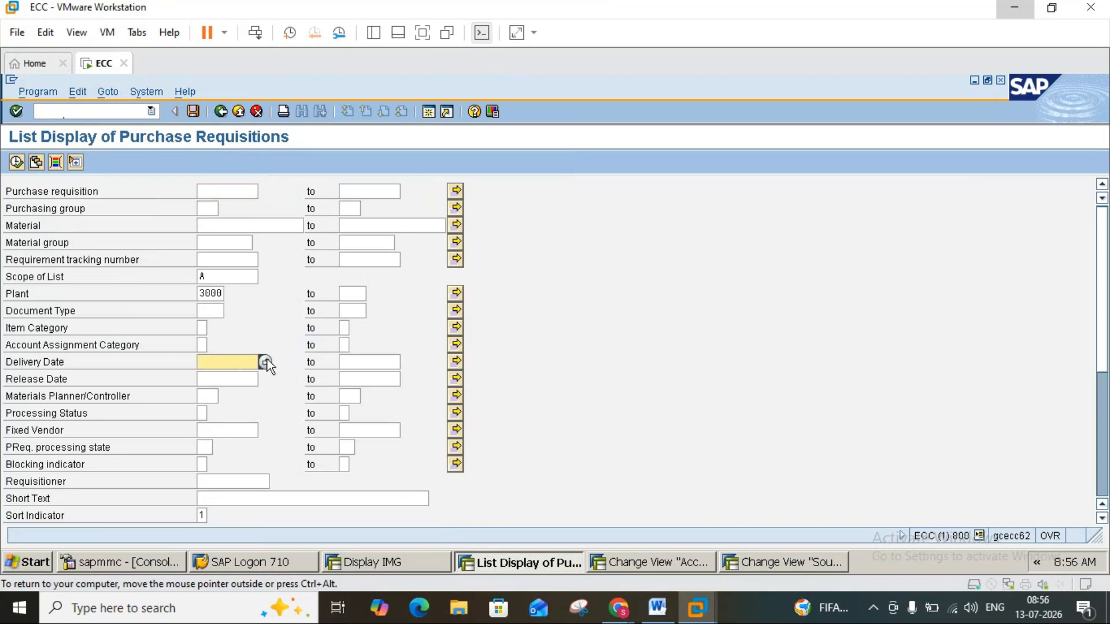
pyautogui.click(270, 362)
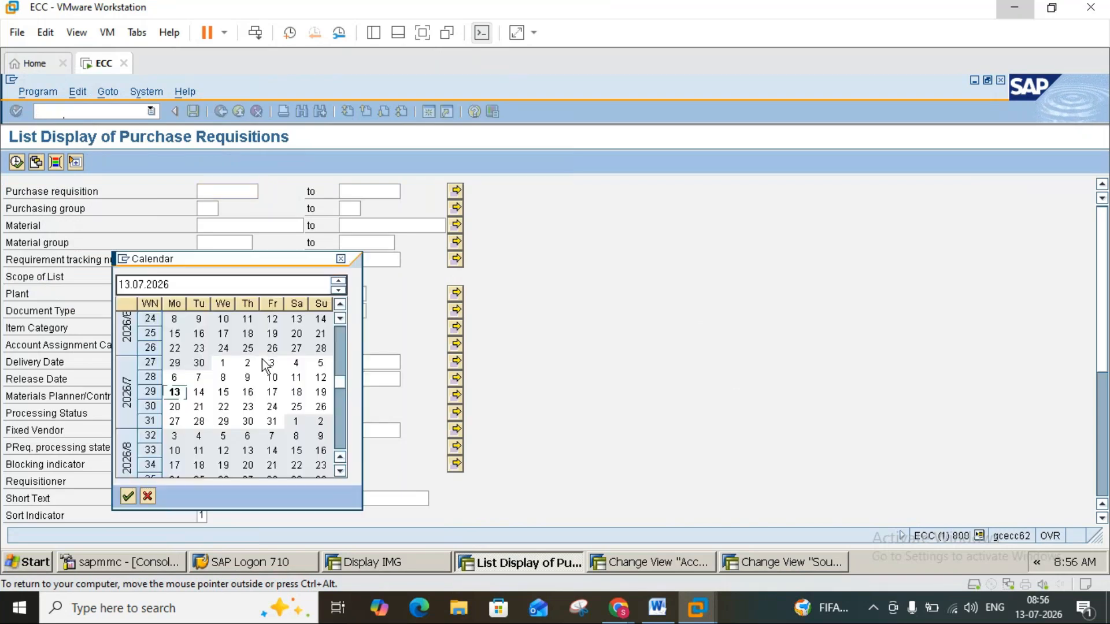
pyautogui.doubleClick(222, 362)
pyautogui.click(353, 362)
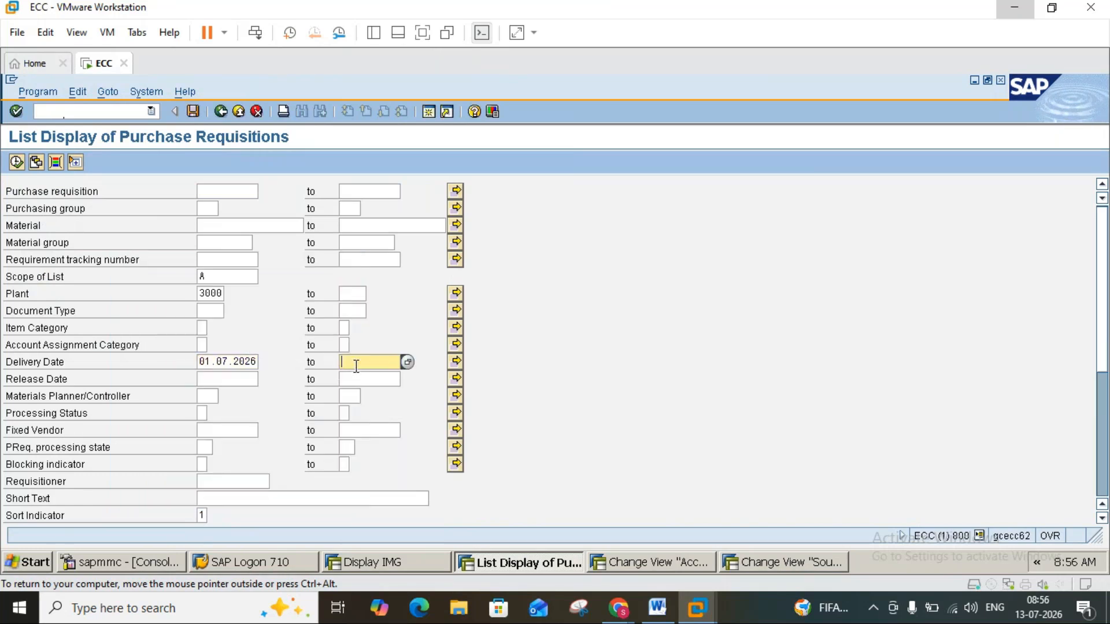
pyautogui.click(407, 361)
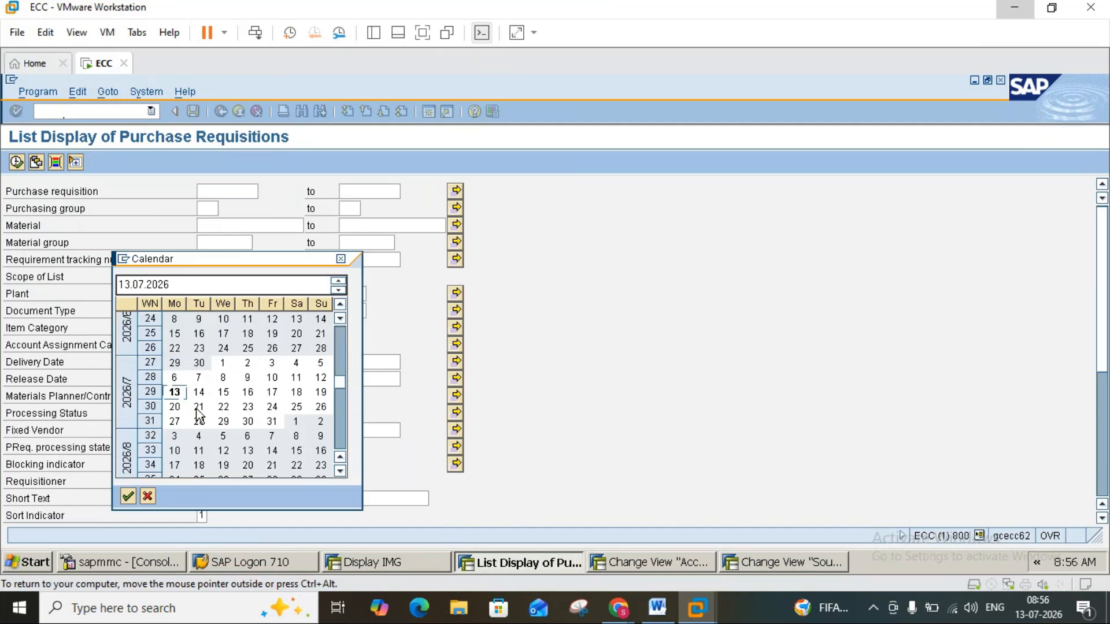
pyautogui.doubleClick(176, 395)
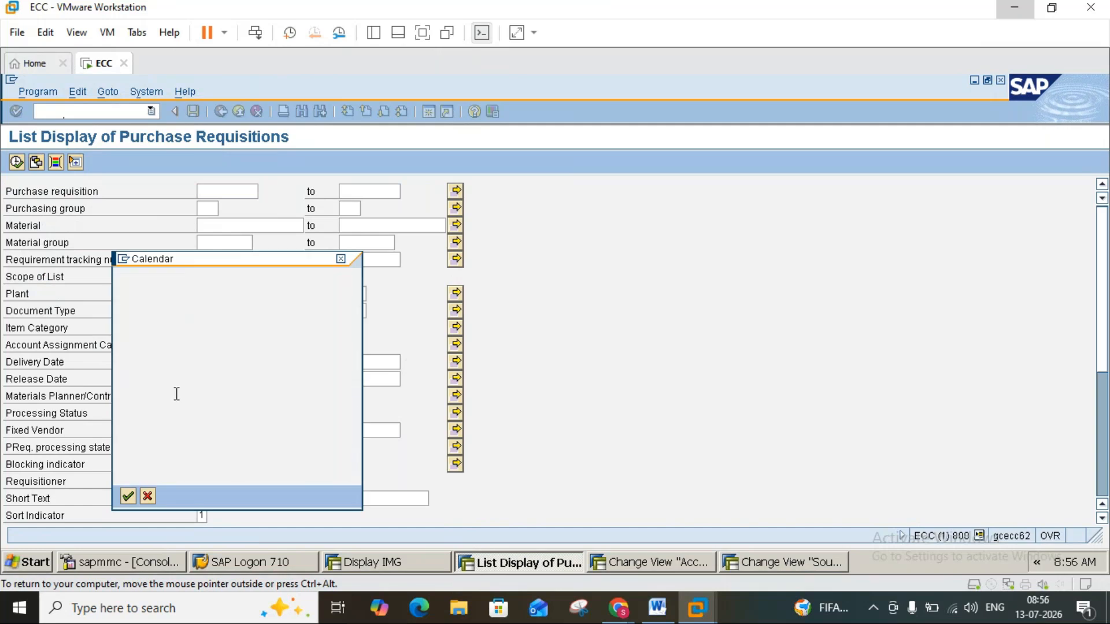
pyautogui.click(16, 163)
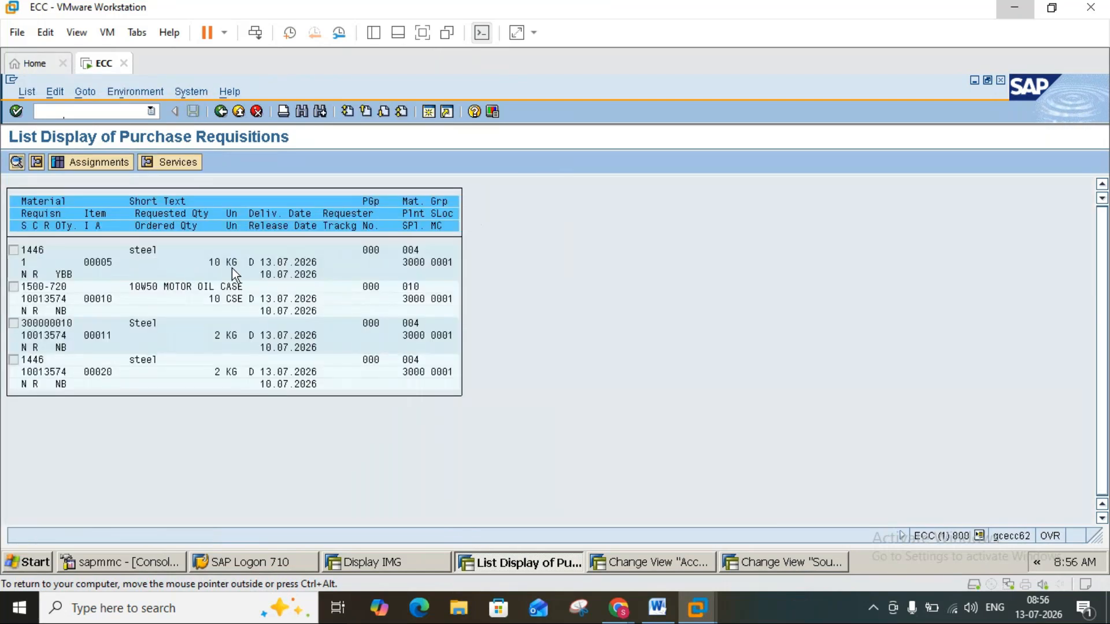
pyautogui.click(291, 263)
pyautogui.click(217, 111)
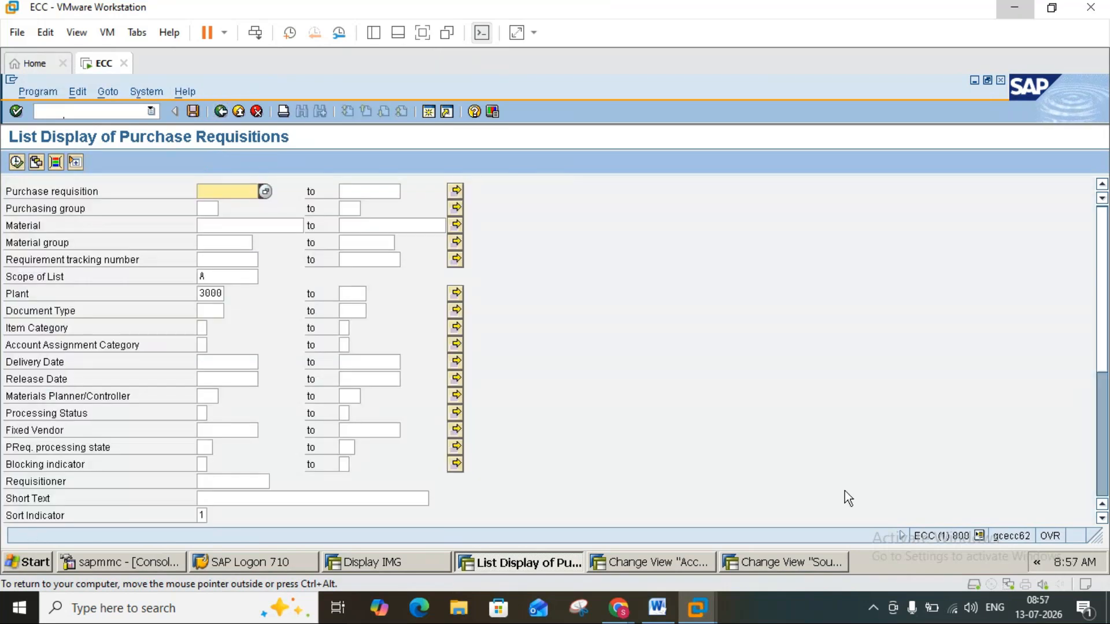
# Read on in the Word notes to the RFQ number range and document type customising, and switch back to SAP.
pyautogui.click(658, 607)
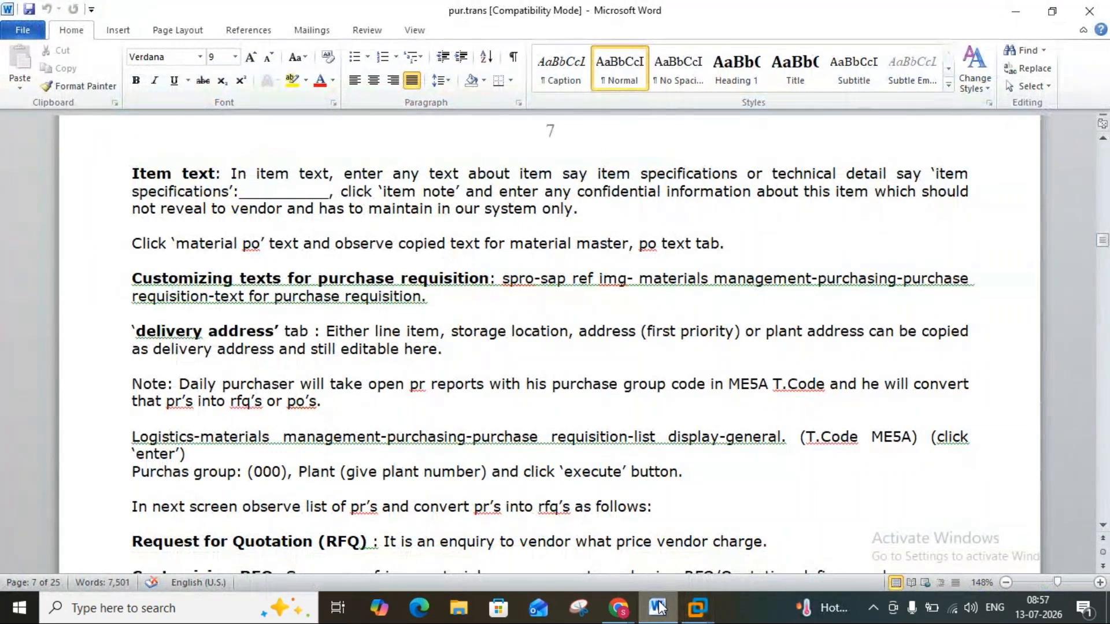
pyautogui.click(1102, 525)
pyautogui.click(1102, 525)
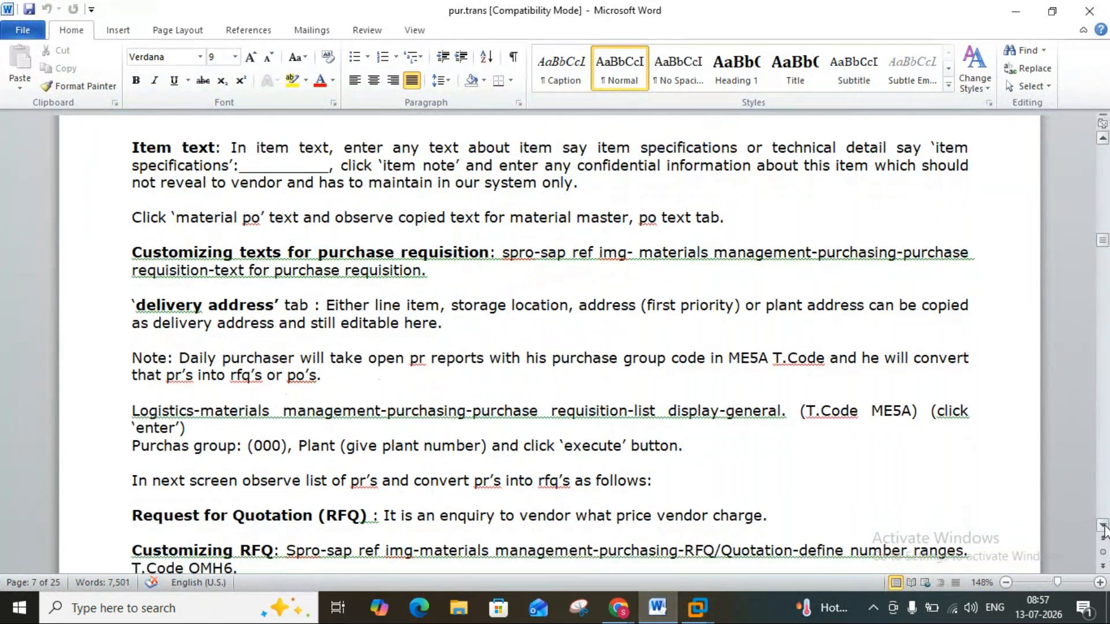
pyautogui.click(1102, 524)
pyautogui.click(1102, 525)
pyautogui.click(1102, 524)
pyautogui.click(1102, 525)
pyautogui.click(1102, 524)
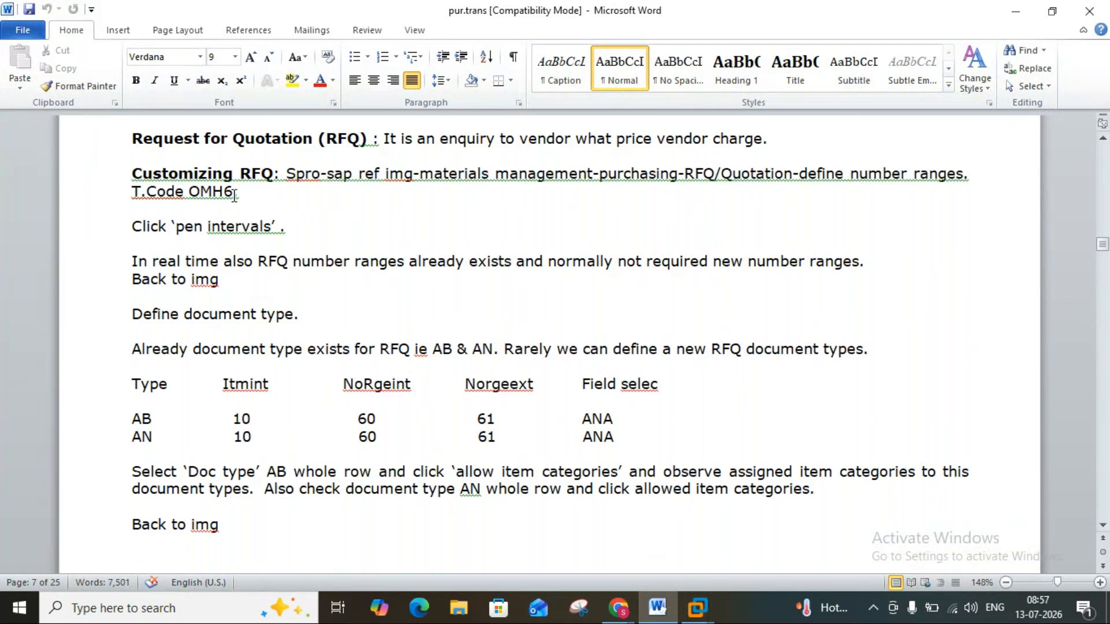
pyautogui.click(697, 607)
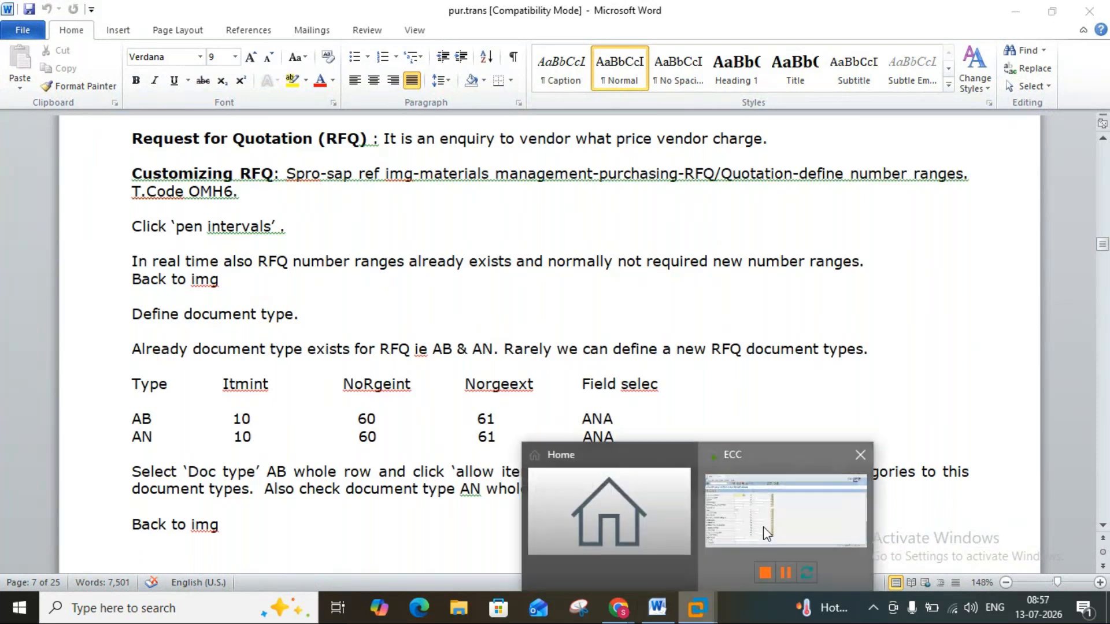
pyautogui.click(766, 533)
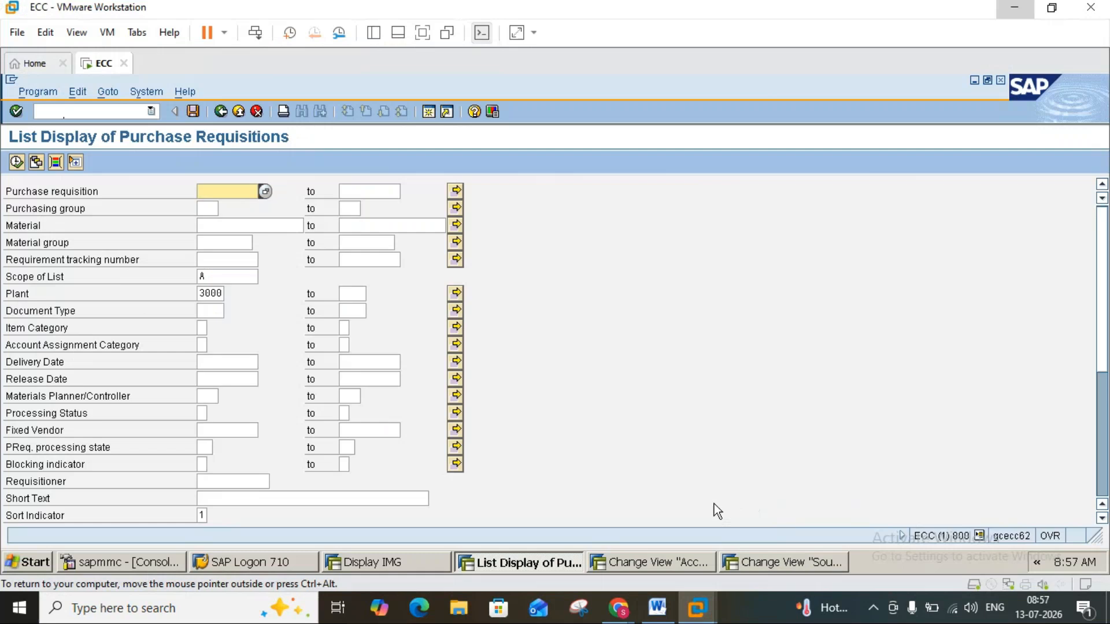
# Leave the requisition list selection, open transaction OMH6 and bring up the purchasing document number range intervals for maintenance.
pyautogui.click(237, 112)
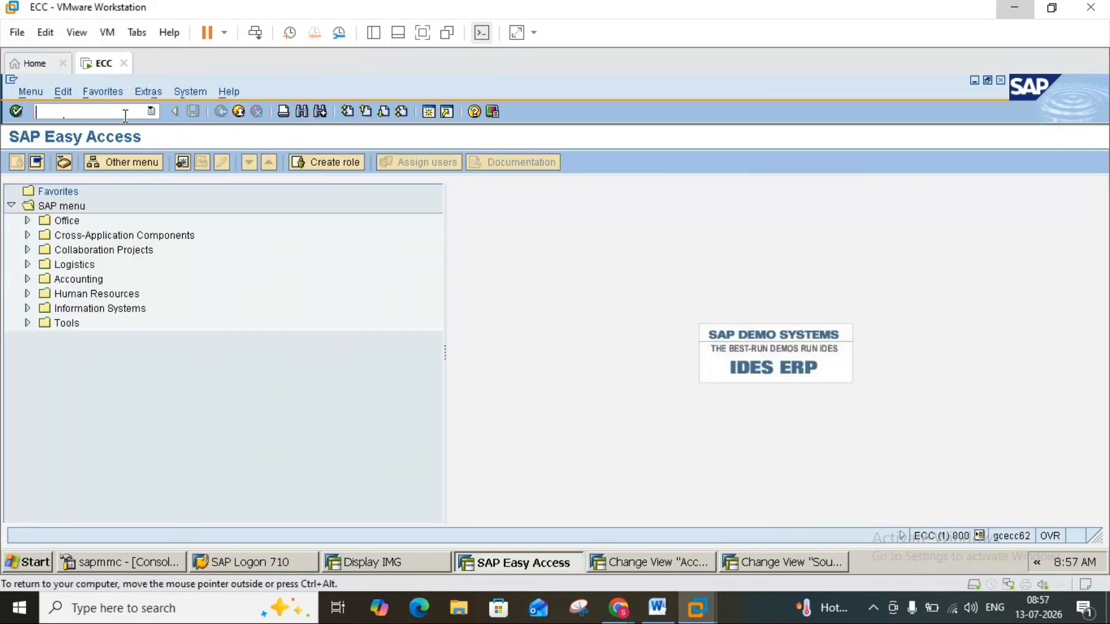
pyautogui.write('omh6')
pyautogui.press('Return')
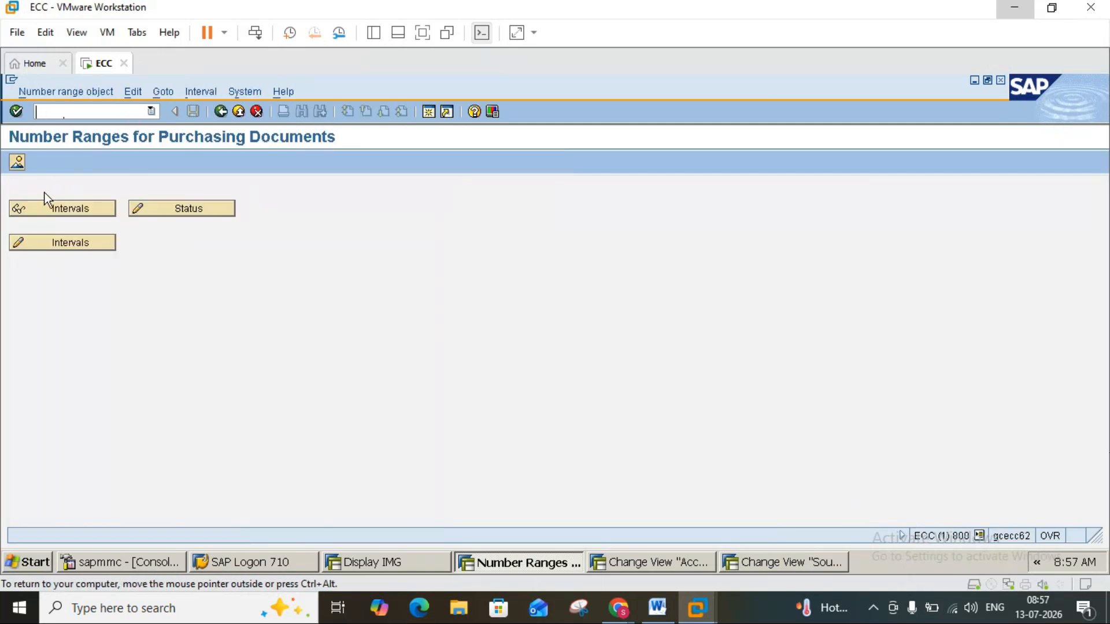
pyautogui.click(72, 246)
# Consult the RFQ customising notes in Word and leave the number range maintenance for the SAP Easy Access screen.
pyautogui.click(656, 608)
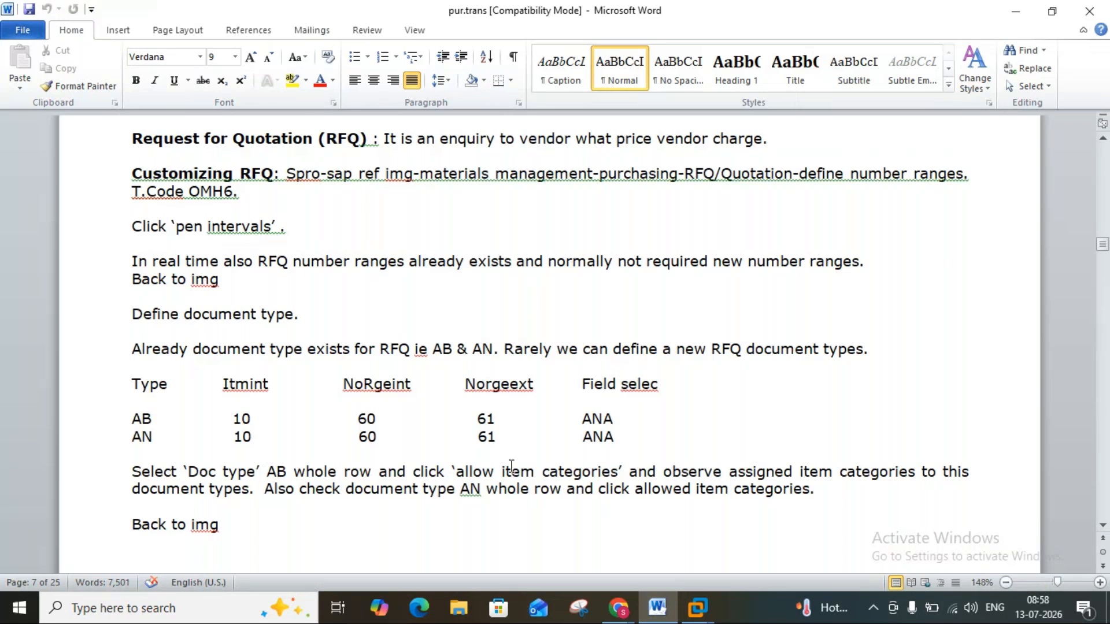
pyautogui.click(663, 608)
pyautogui.click(220, 111)
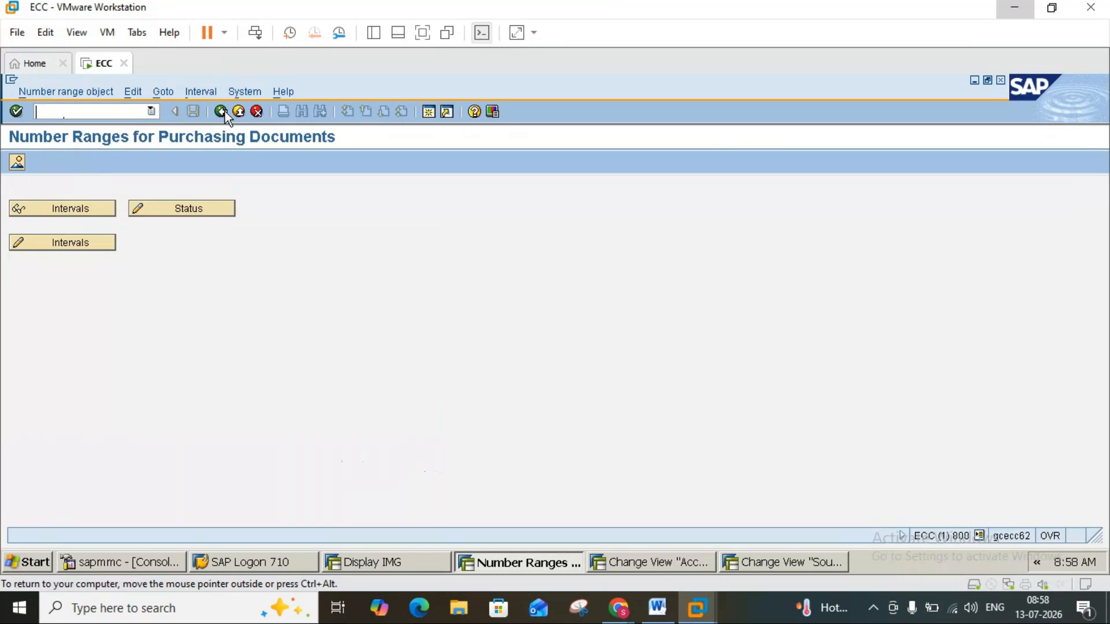
pyautogui.click(656, 608)
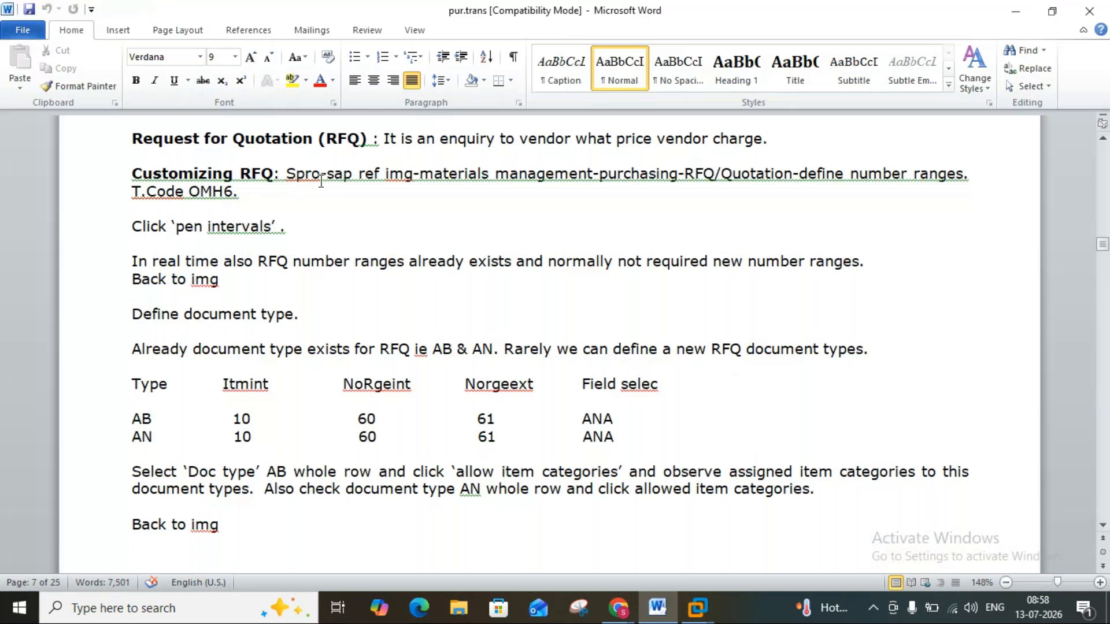
pyautogui.click(665, 617)
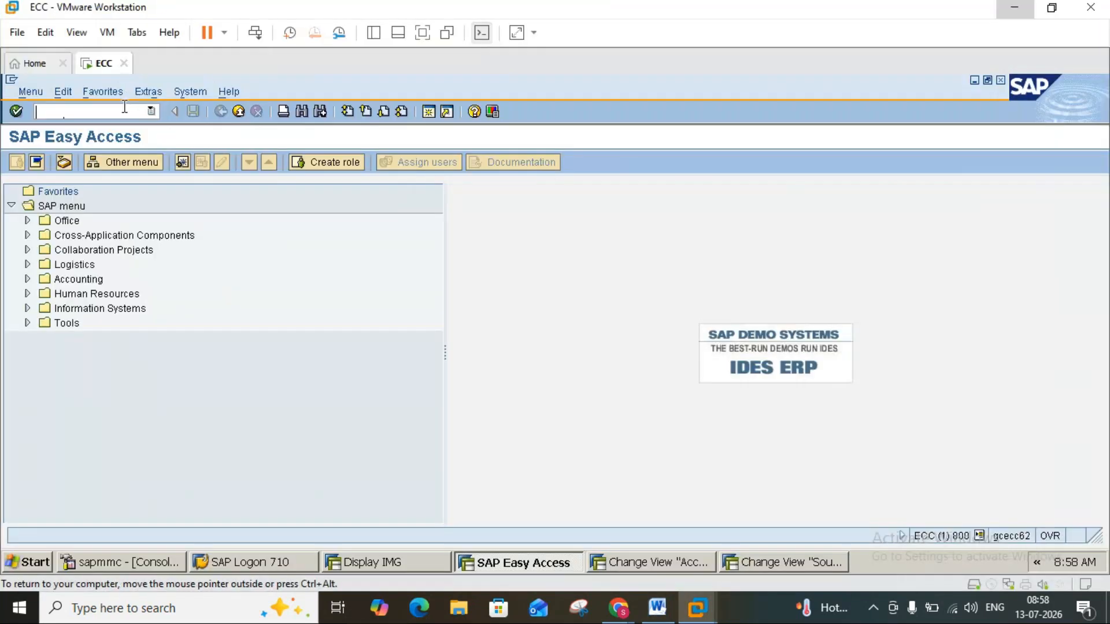
# Open transaction SPRO and display the SAP Reference IMG.
pyautogui.write('spro')
pyautogui.press('Return')
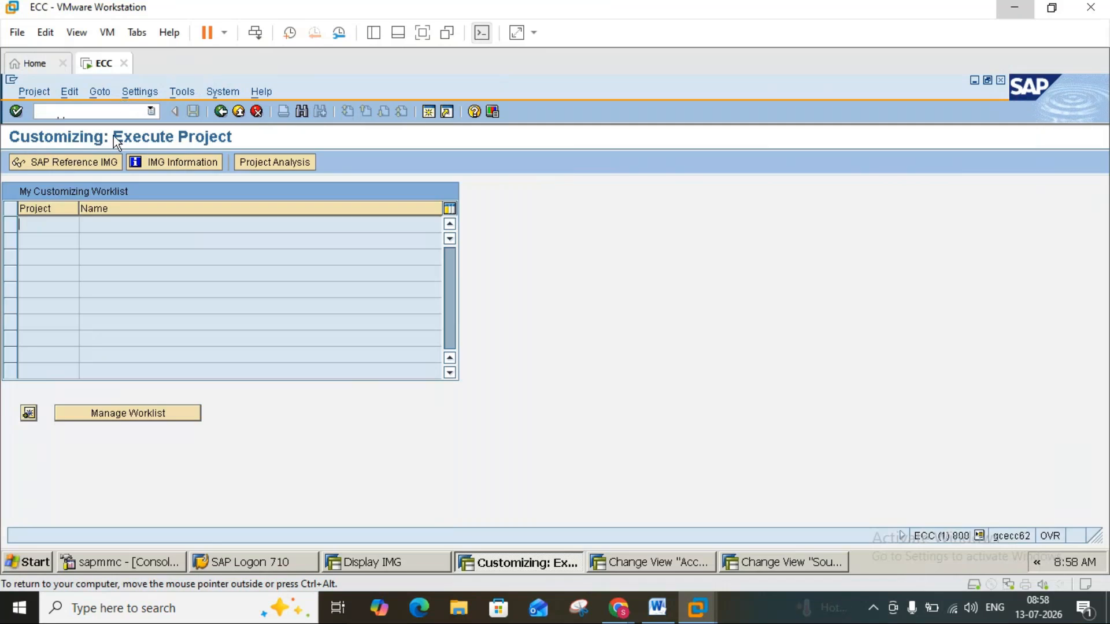
pyautogui.click(99, 157)
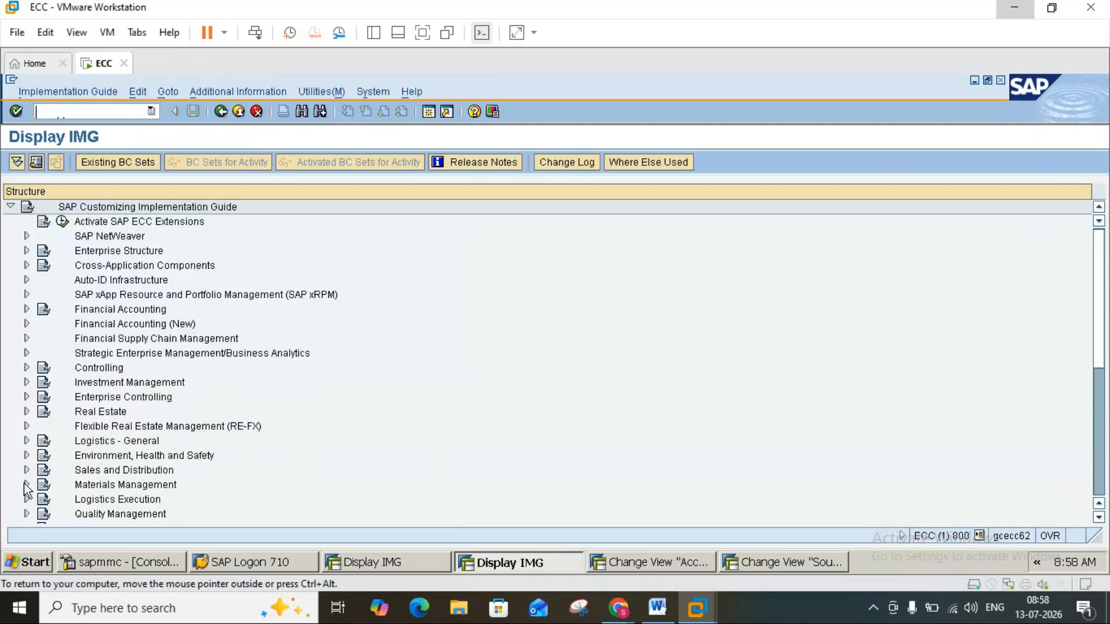
# Expand Materials Management, Purchasing and RFQ/Quotation in the IMG, checking the path against the Word notes.
pyautogui.click(27, 484)
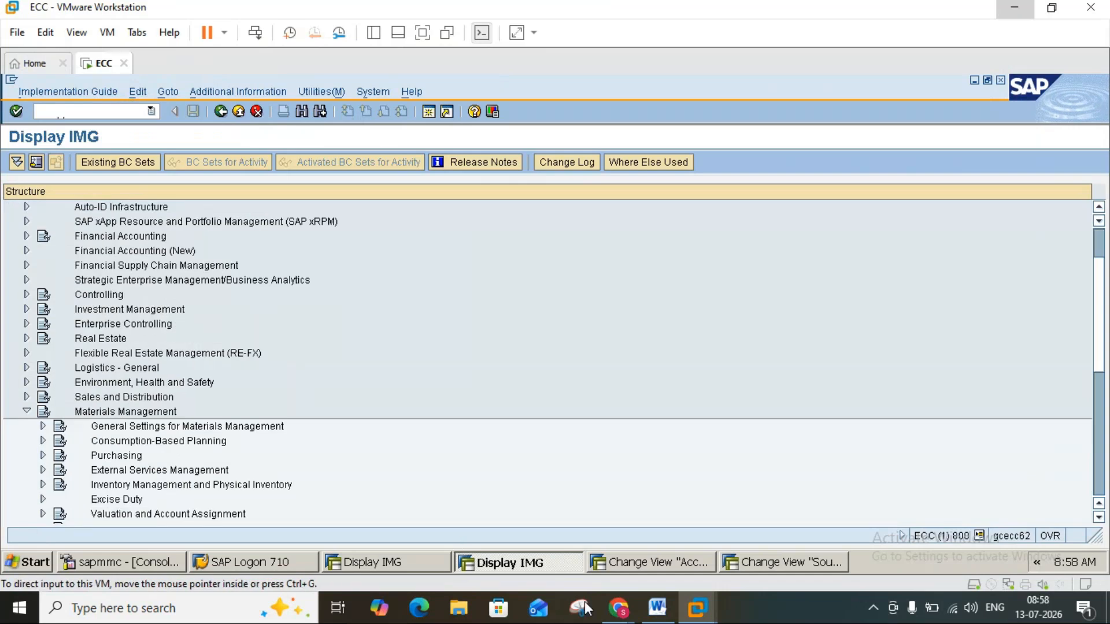
pyautogui.click(655, 611)
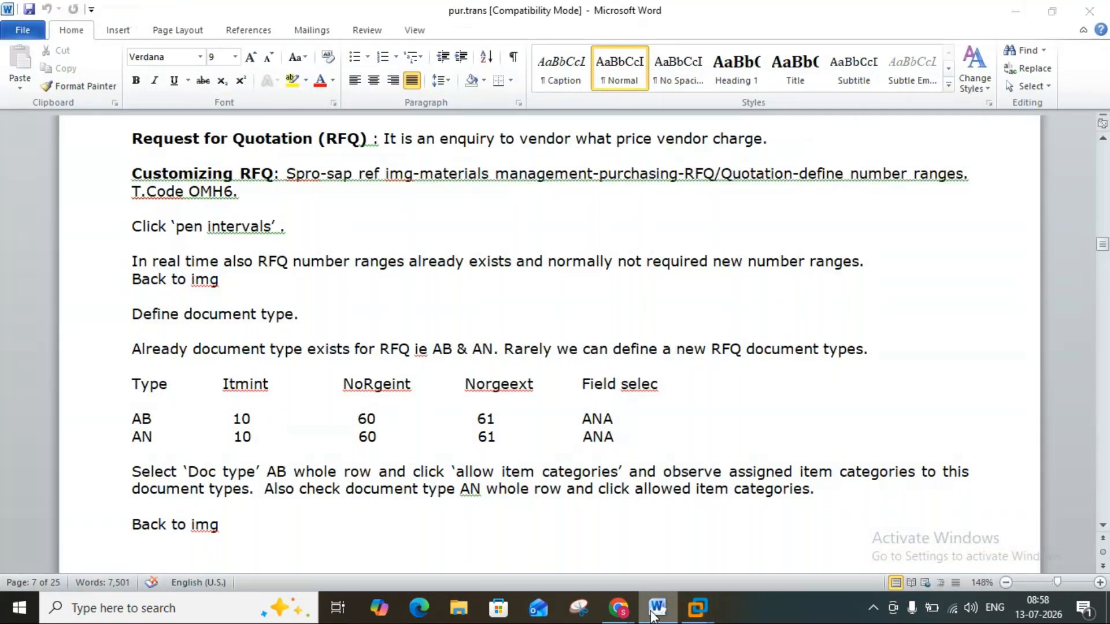
pyautogui.click(653, 614)
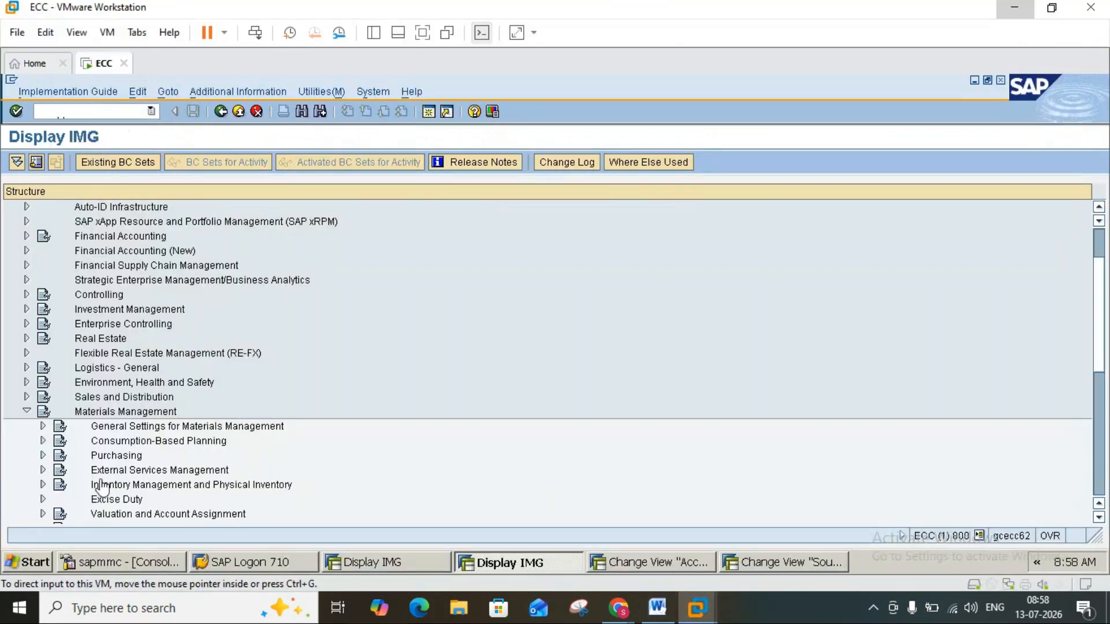
pyautogui.click(44, 457)
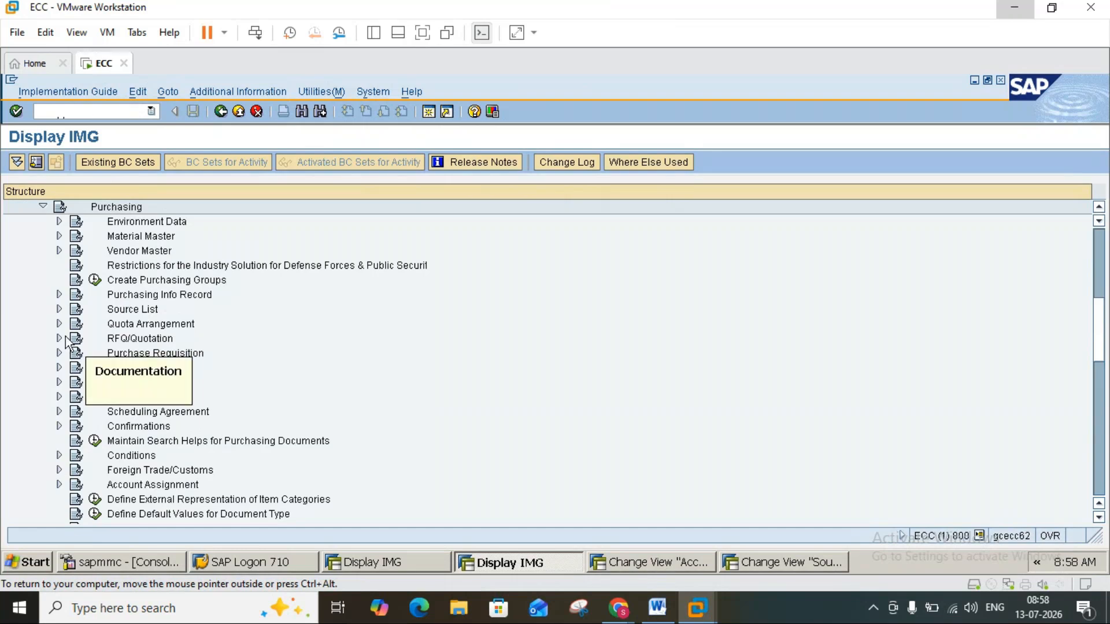
pyautogui.click(60, 338)
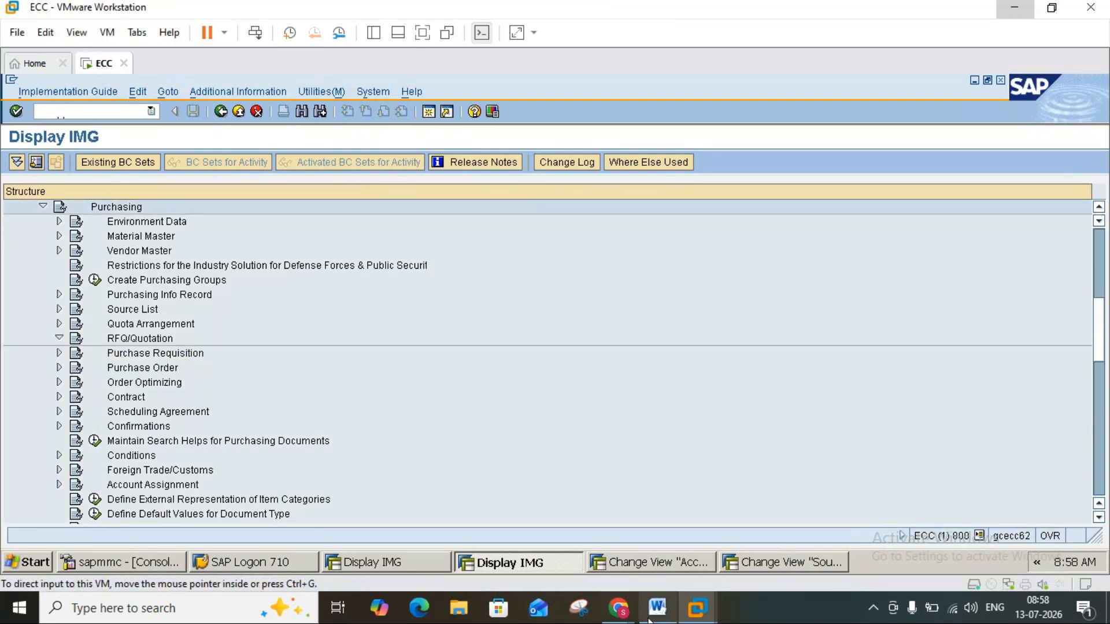
pyautogui.click(657, 608)
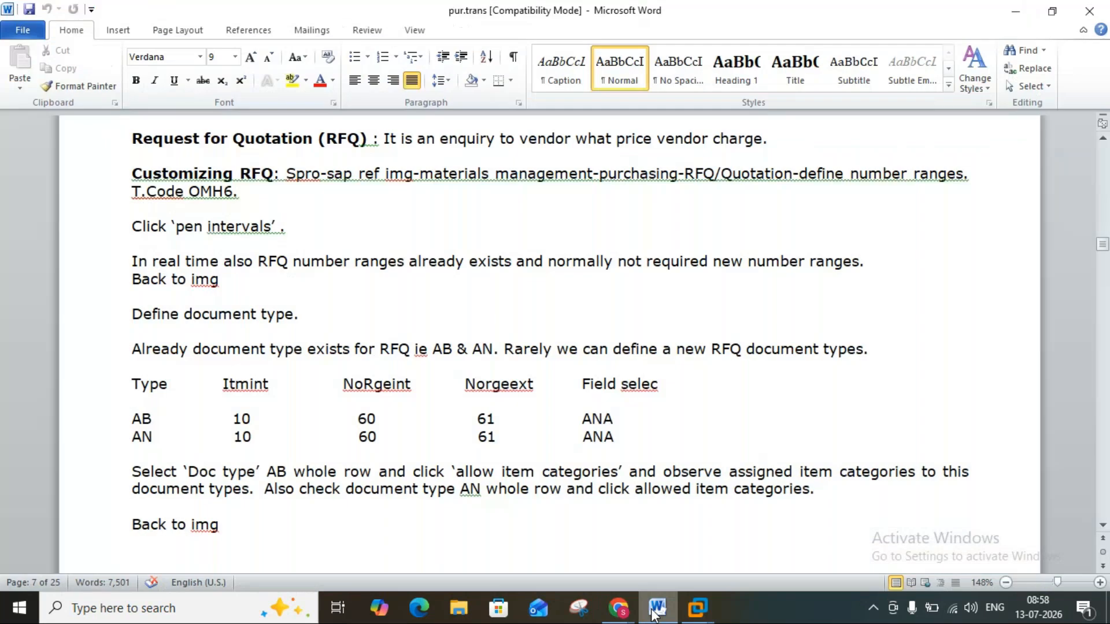
pyautogui.click(654, 615)
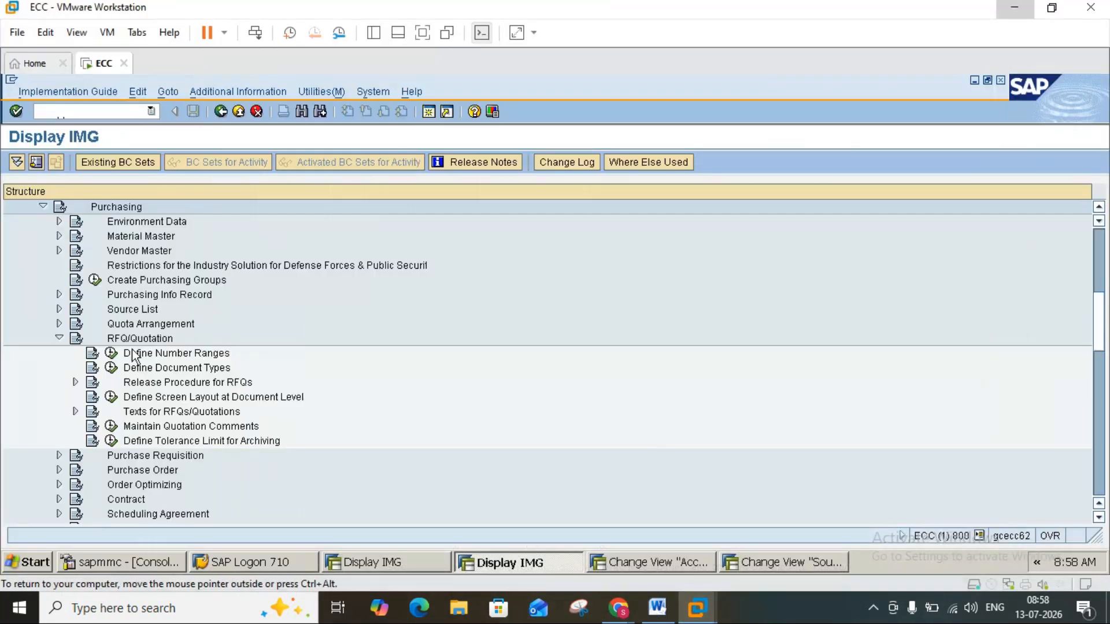
# Execute Define Number Ranges under RFQ/Quotation, view the maintainable intervals and return to the IMG.
pyautogui.click(111, 353)
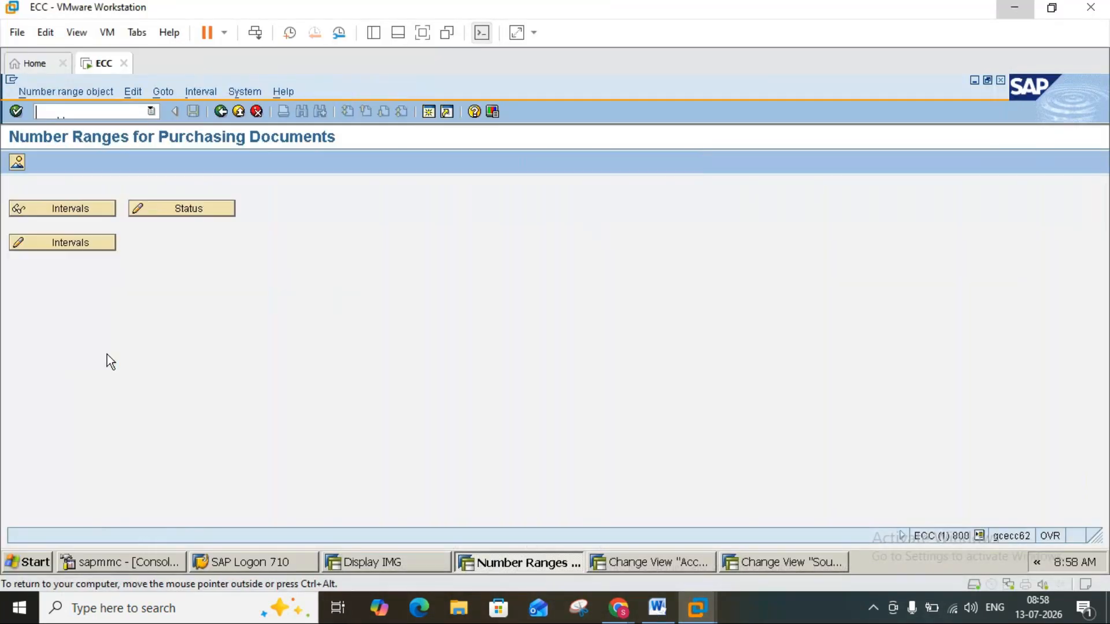
pyautogui.click(65, 242)
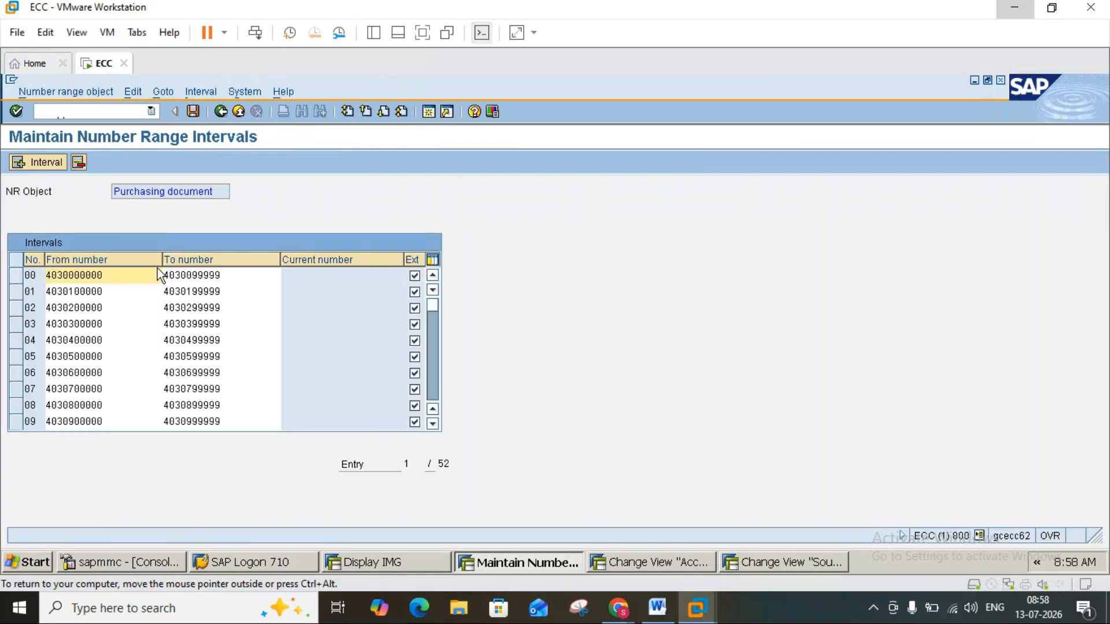
pyautogui.click(221, 114)
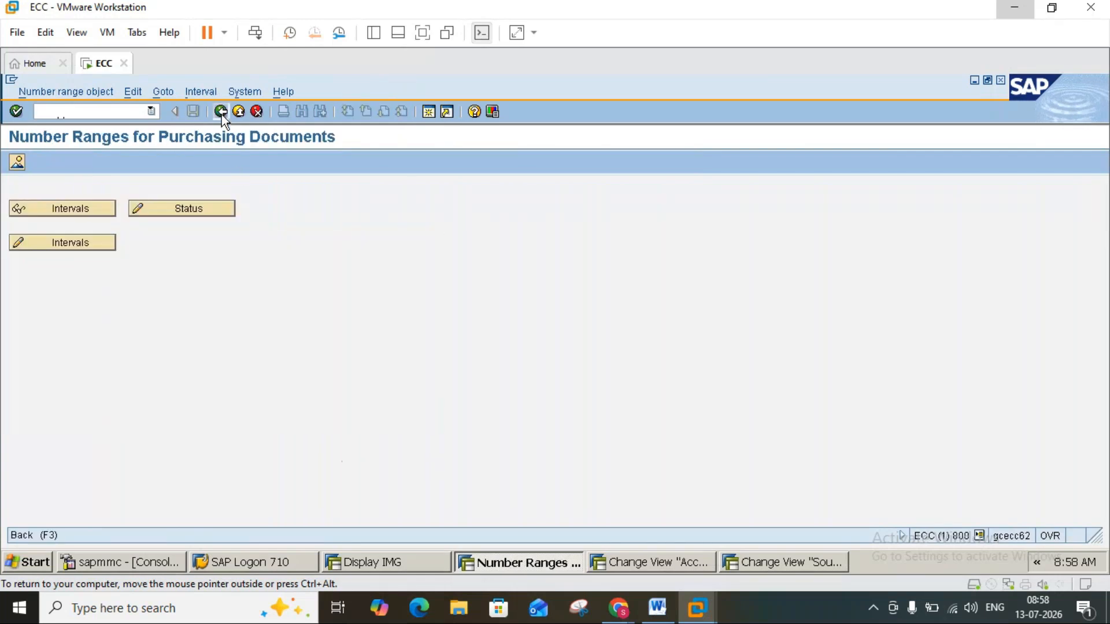
pyautogui.click(220, 115)
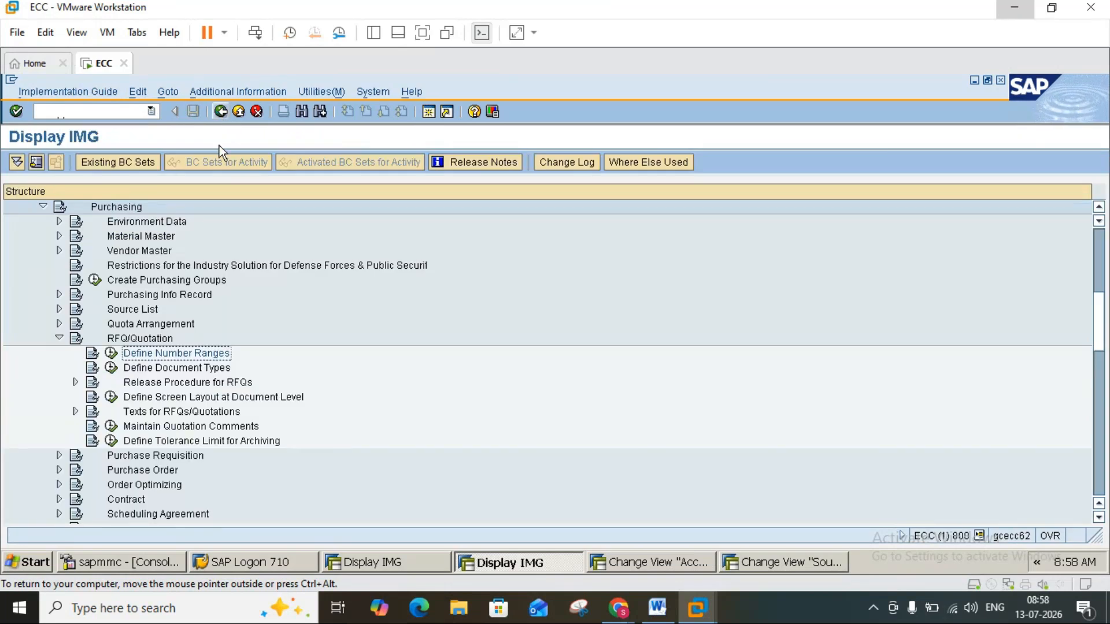
# Glance at the Word notes, execute Define Document Types under RFQ/Quotation and select the AN document type row.
pyautogui.click(656, 612)
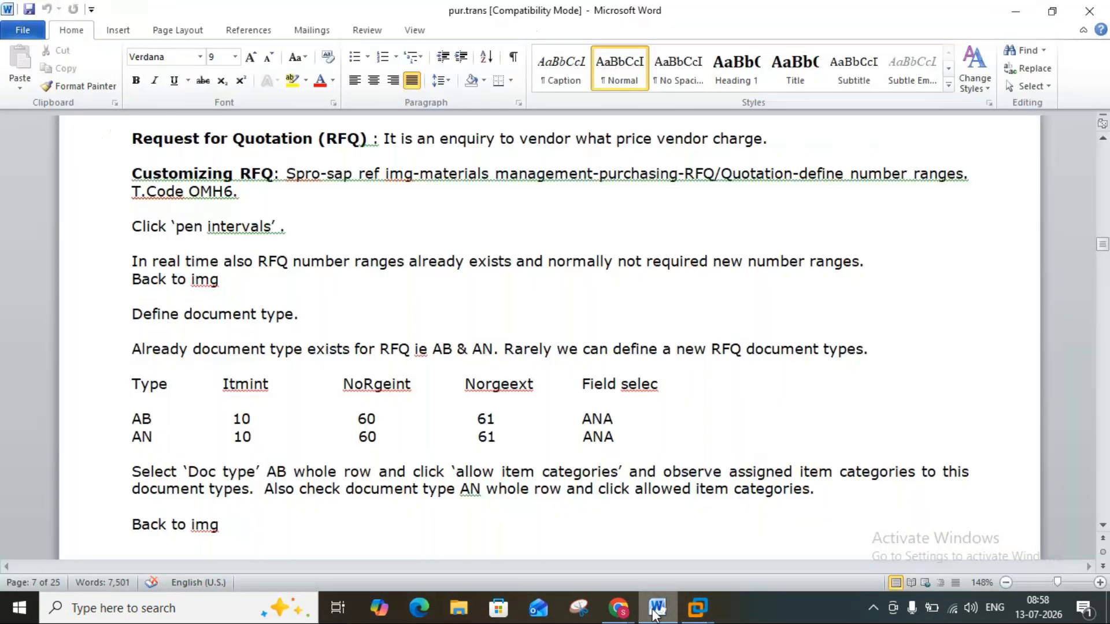
pyautogui.click(697, 607)
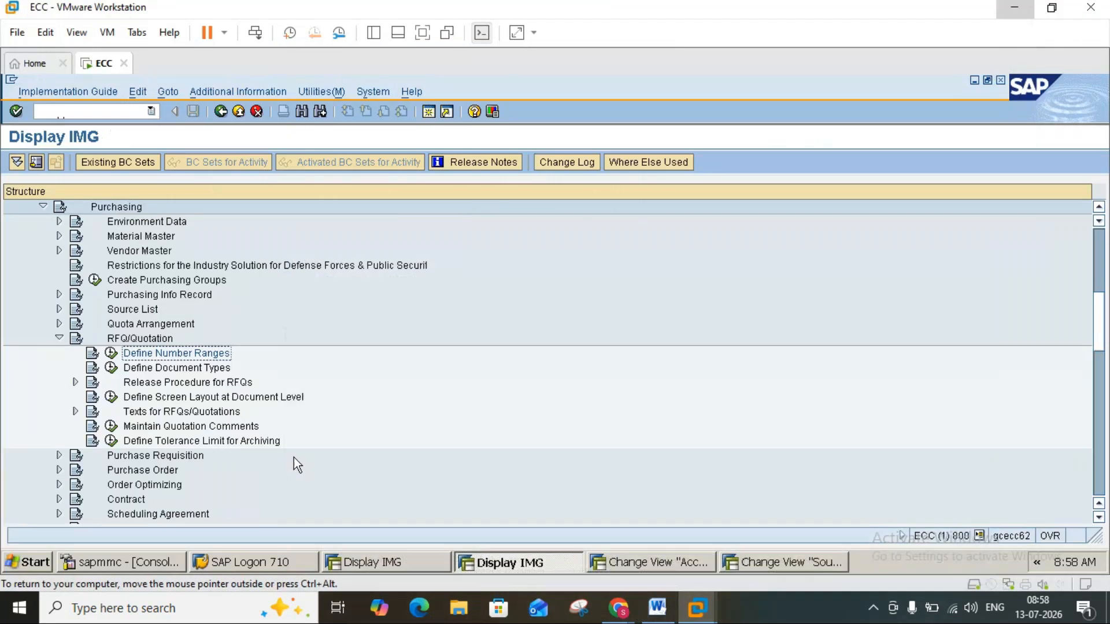
pyautogui.click(115, 369)
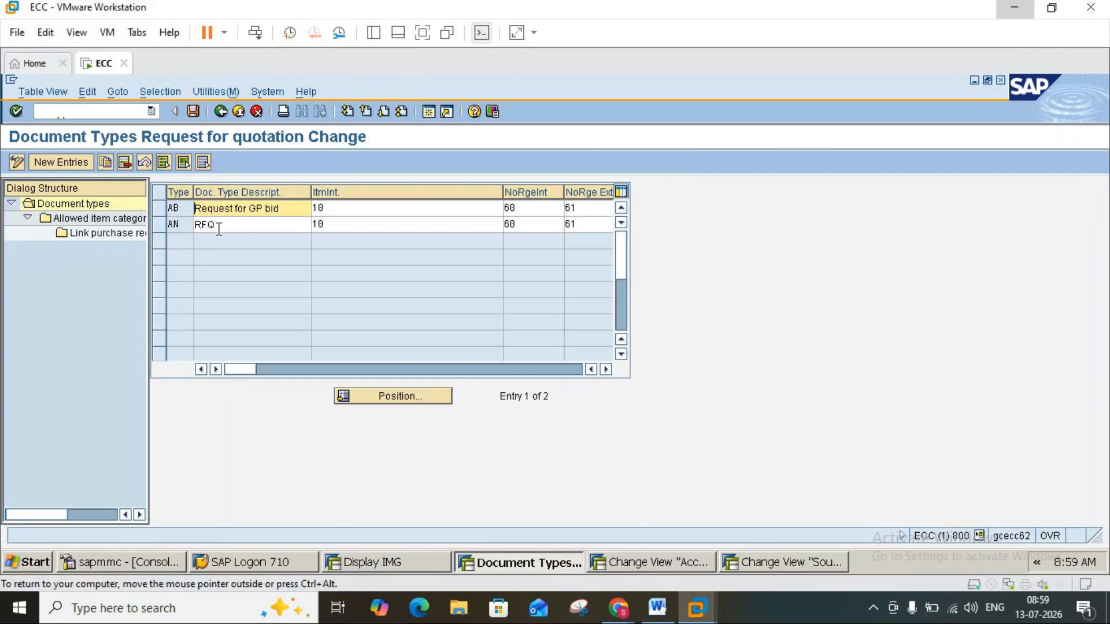
pyautogui.click(187, 226)
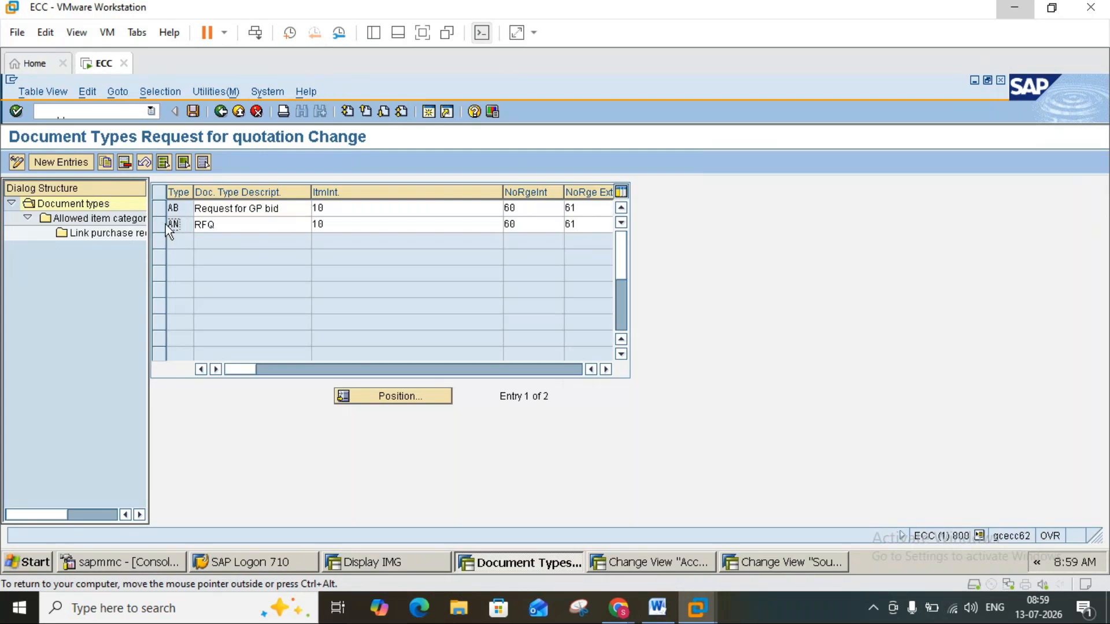
pyautogui.click(166, 224)
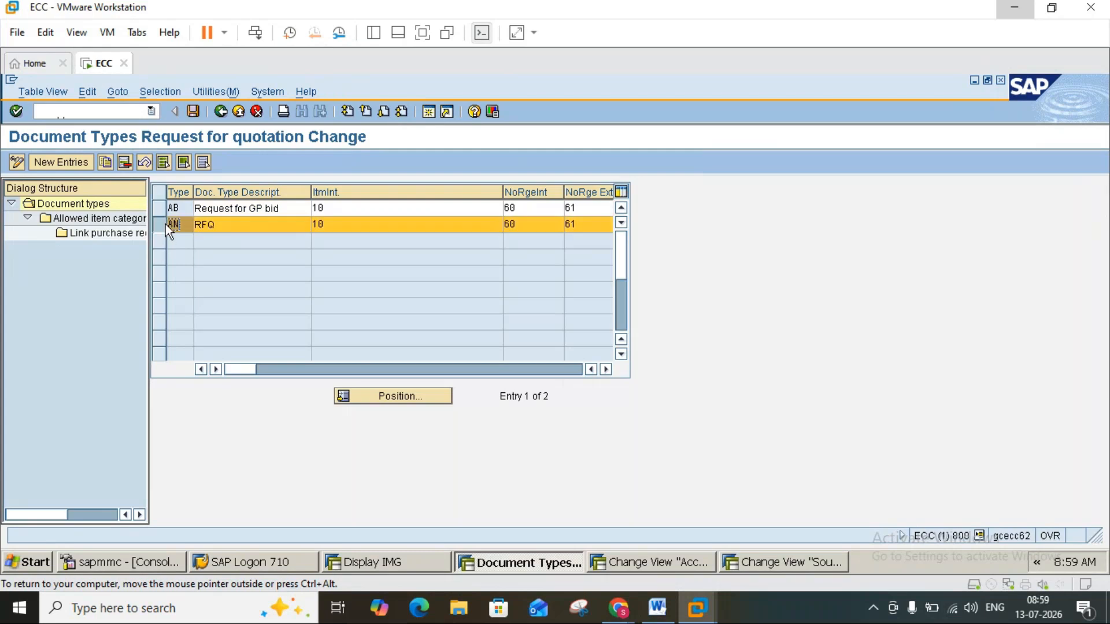
# Compare RFQ document types AB and AN with the table in the Word notes and clear the selection of row AN.
pyautogui.click(659, 608)
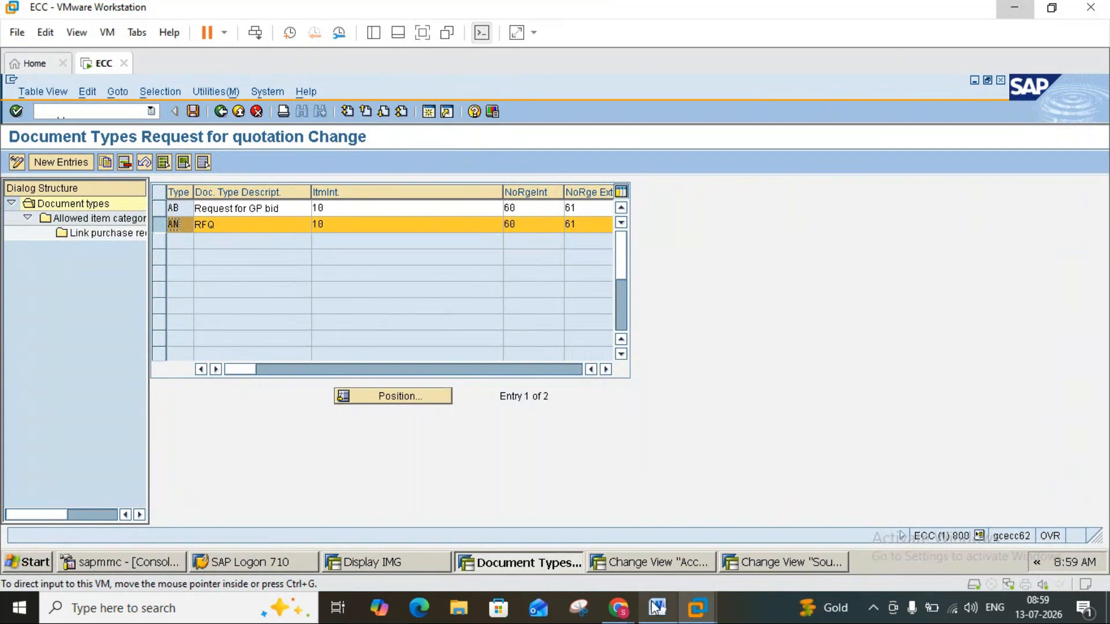
pyautogui.click(657, 608)
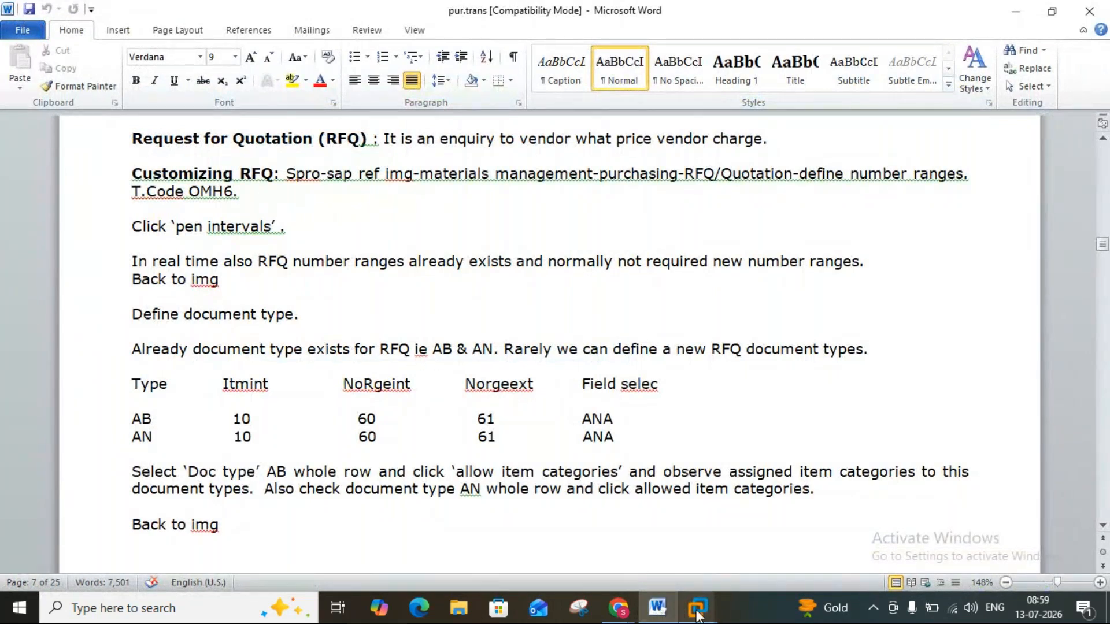
pyautogui.moveTo(697, 607)
pyautogui.click(730, 537)
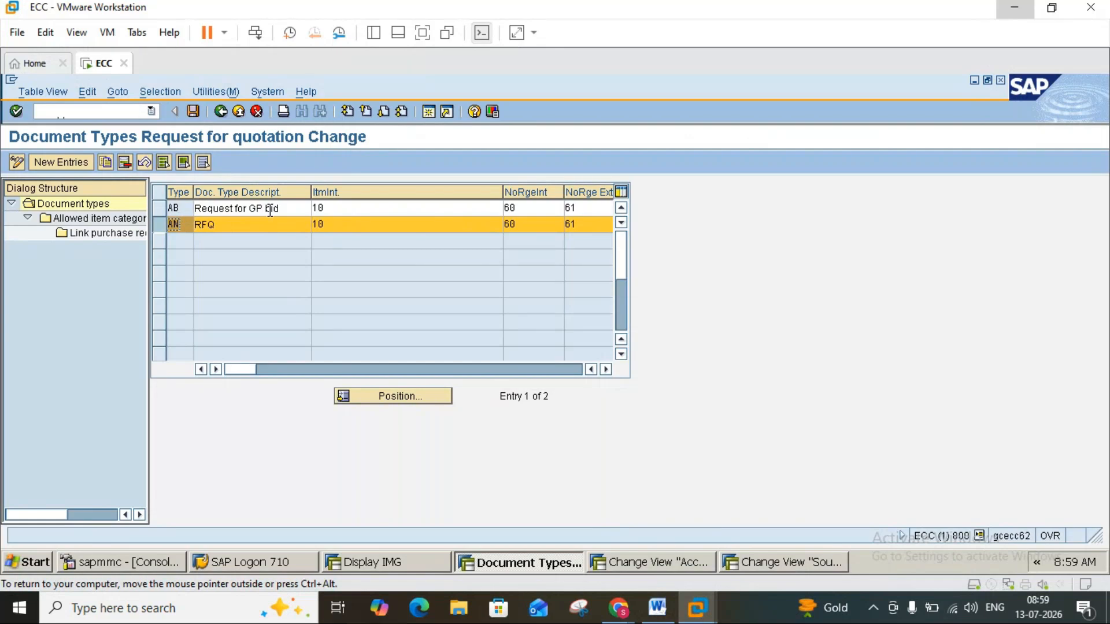
pyautogui.click(161, 225)
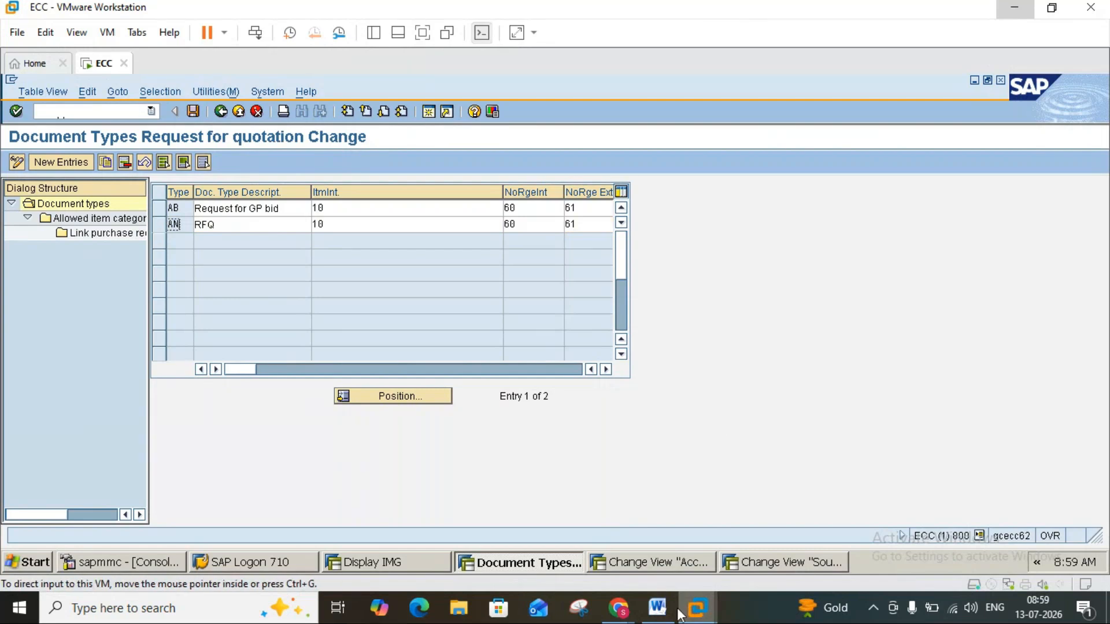
pyautogui.click(657, 608)
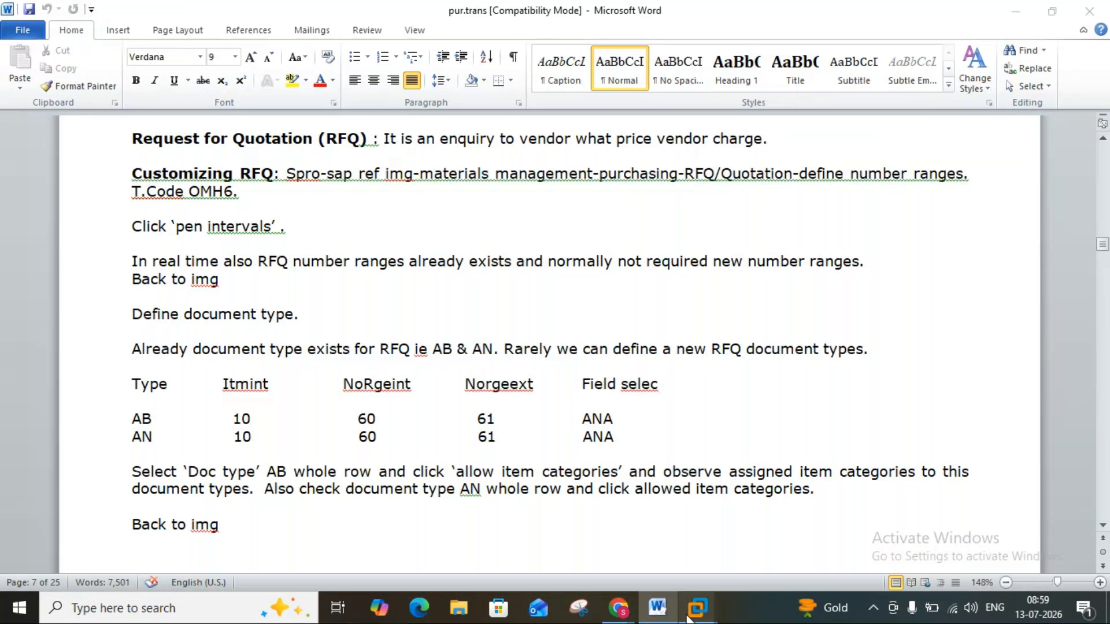
pyautogui.moveTo(698, 616)
pyautogui.click(720, 535)
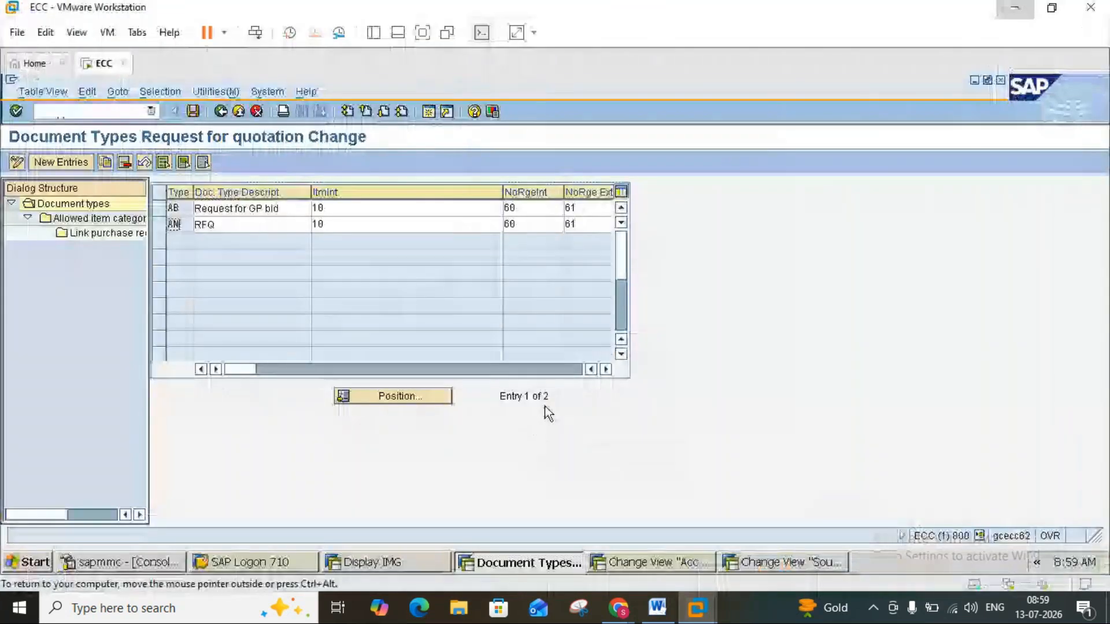
# Examine the field selection key of document type AB and check it against the Word notes before returning to SAP.
pyautogui.click(605, 369)
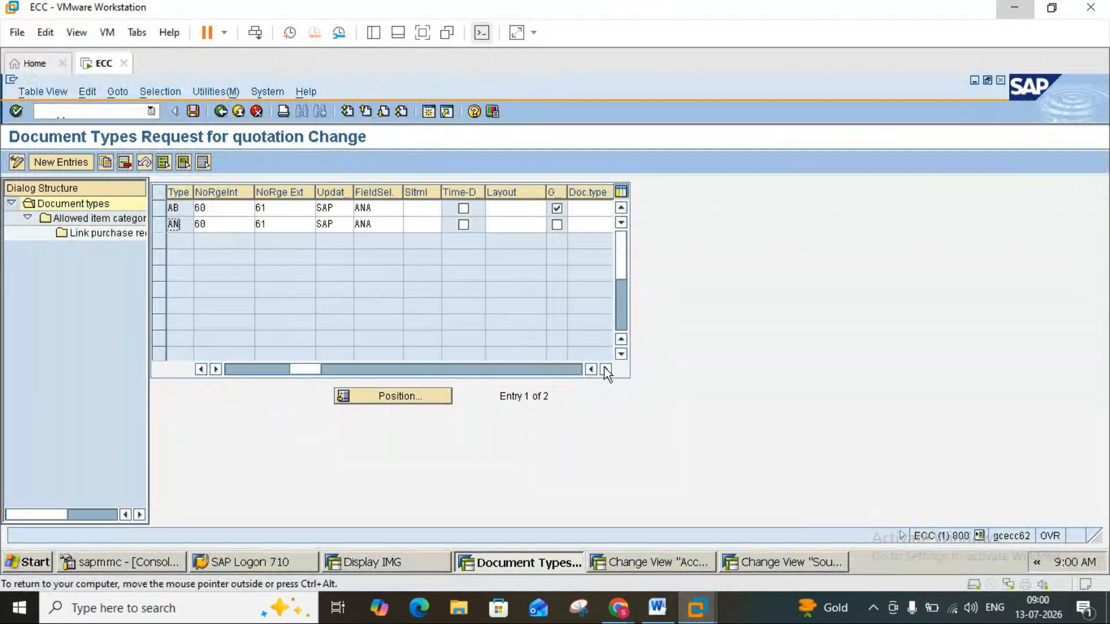
pyautogui.click(379, 207)
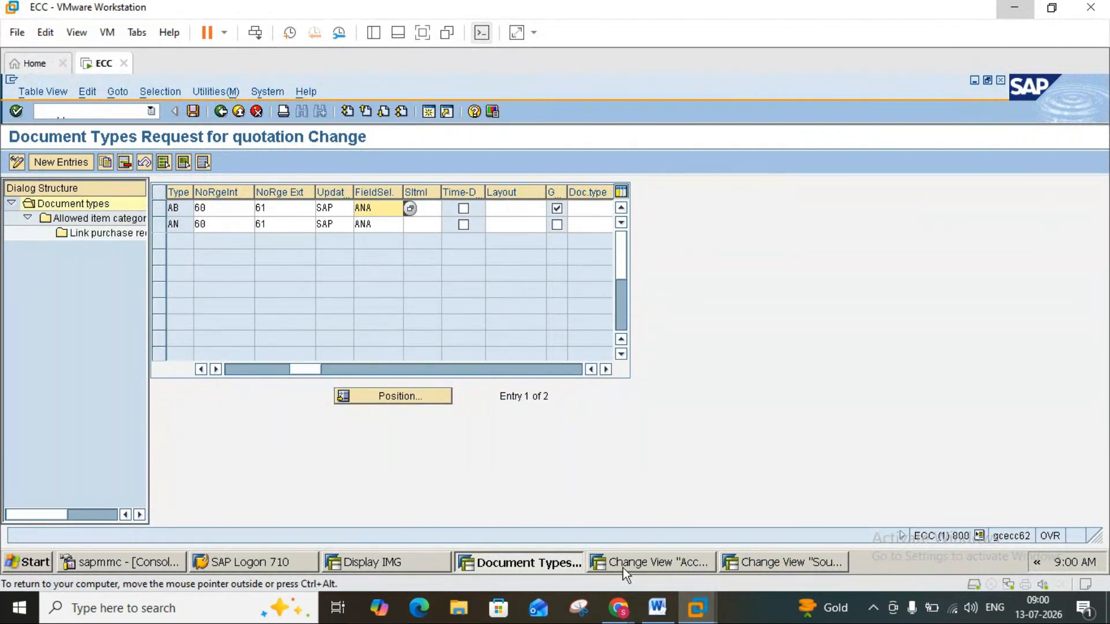
pyautogui.click(657, 608)
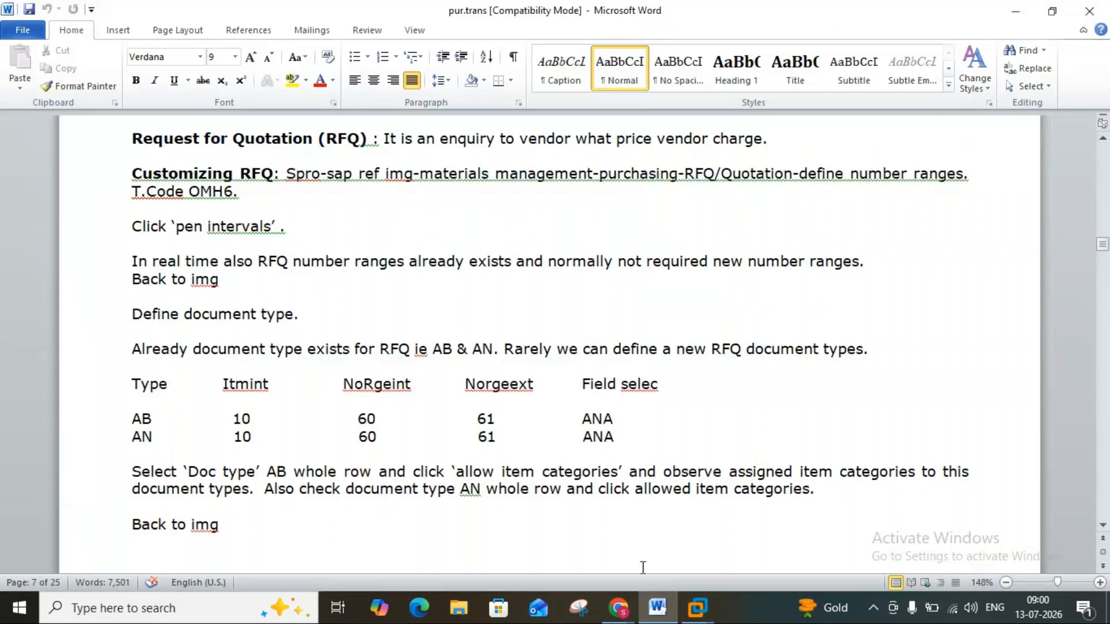
pyautogui.click(665, 606)
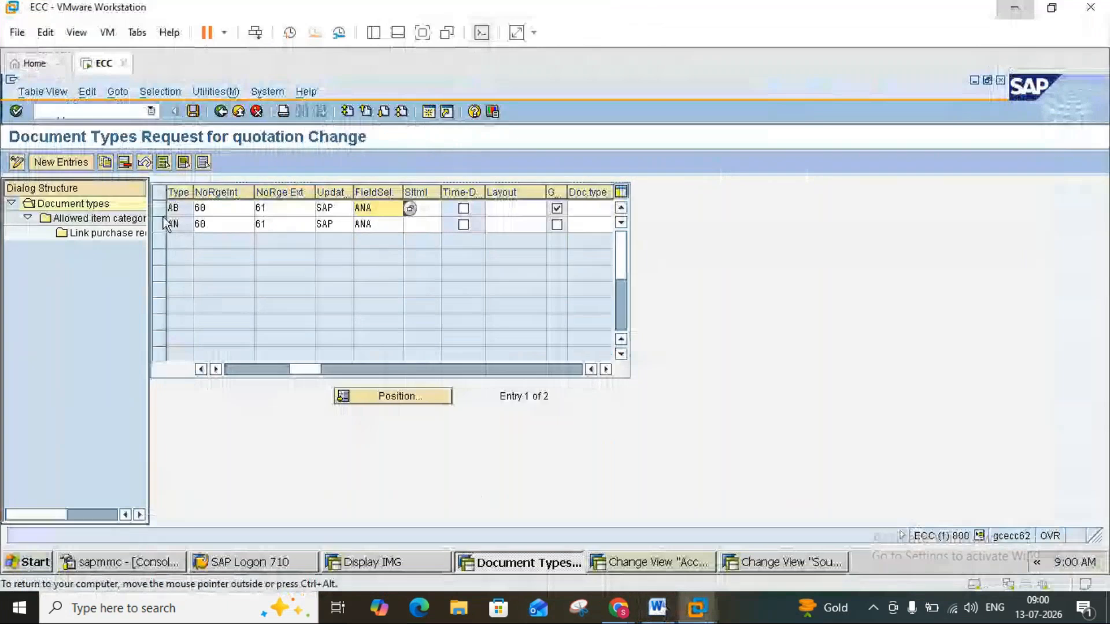
# Examine the allowed item categories of RFQ document type AN, check them against the Word notes and return to the document types.
pyautogui.click(162, 223)
pyautogui.click(84, 223)
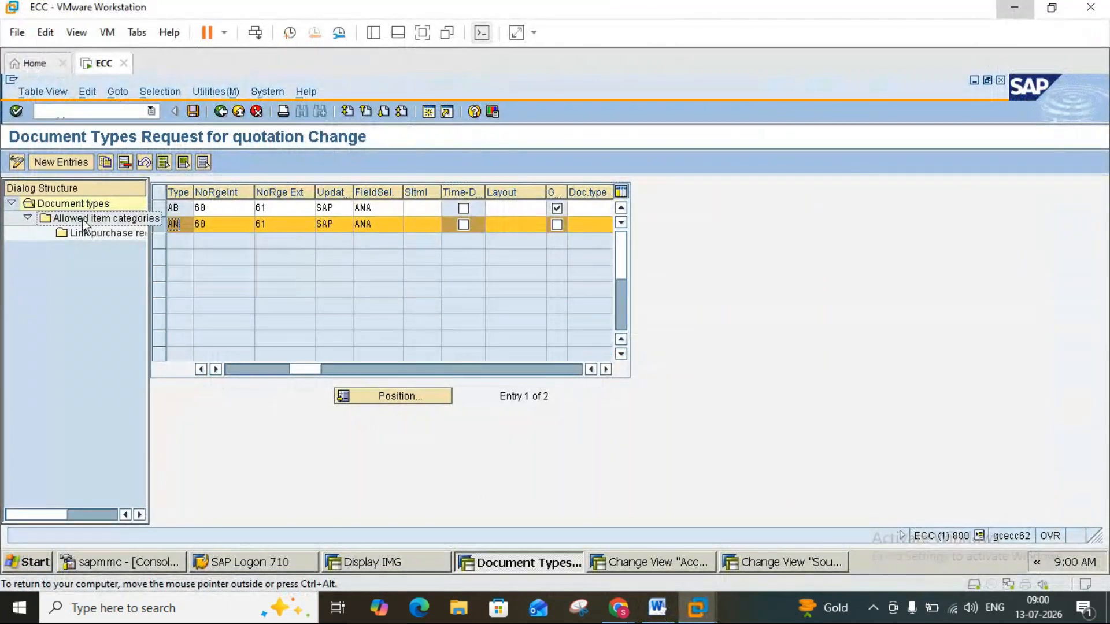
pyautogui.doubleClick(84, 225)
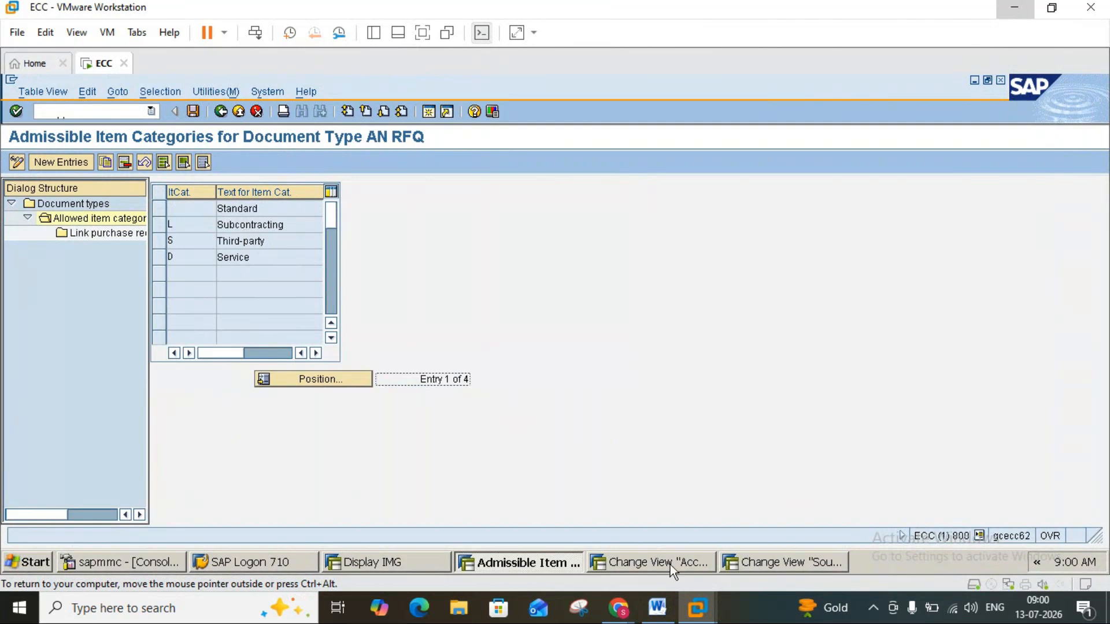
pyautogui.click(657, 608)
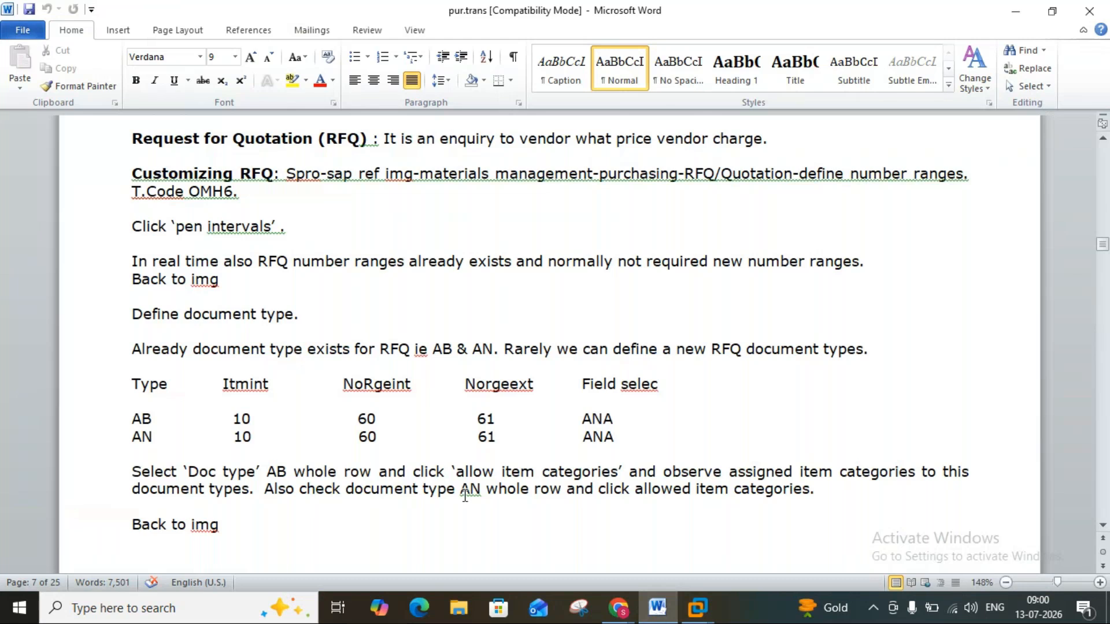
pyautogui.click(661, 601)
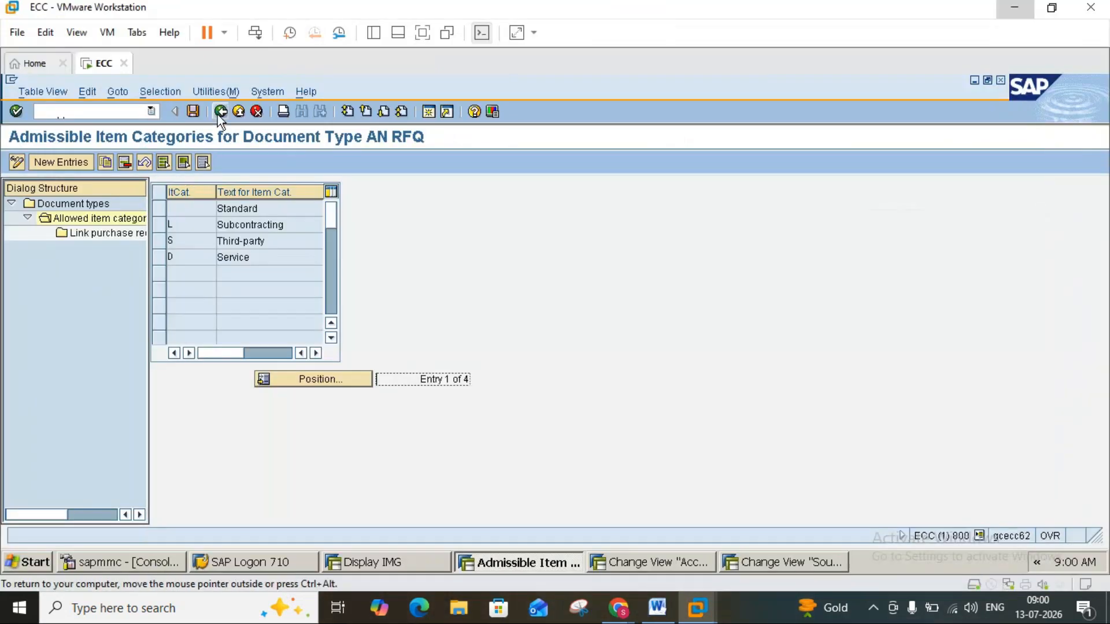
pyautogui.click(219, 113)
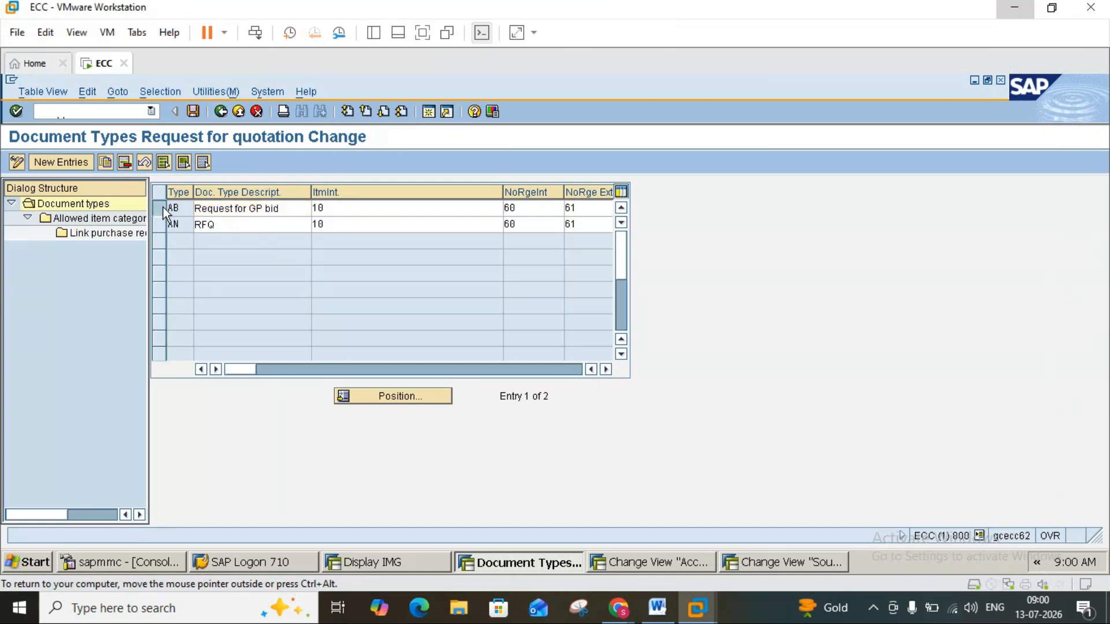
# Examine the allowed item categories of document type AB and return to the document types overview.
pyautogui.click(163, 208)
pyautogui.doubleClick(91, 220)
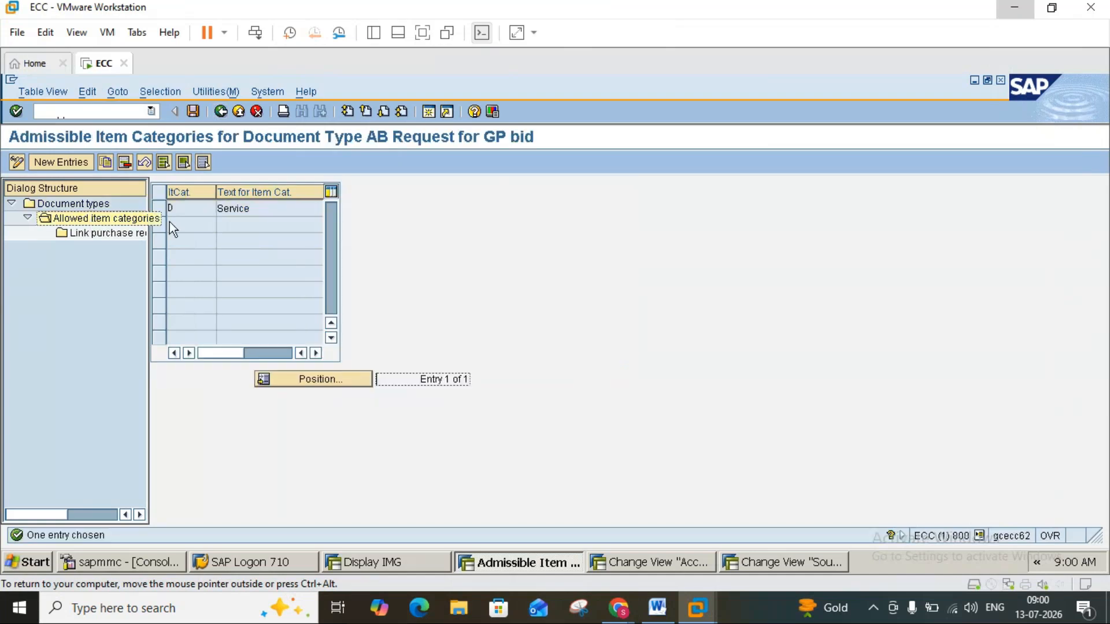
pyautogui.click(220, 111)
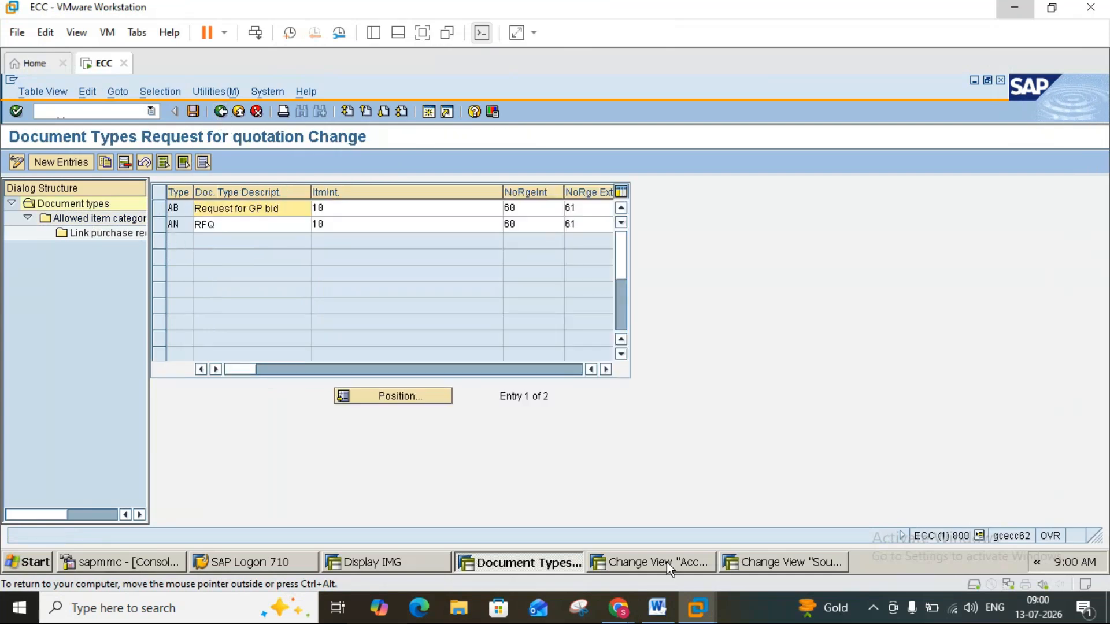
# Read the Word notes on defining the RFQ screen layout at document level and switch back to SAP.
pyautogui.click(659, 608)
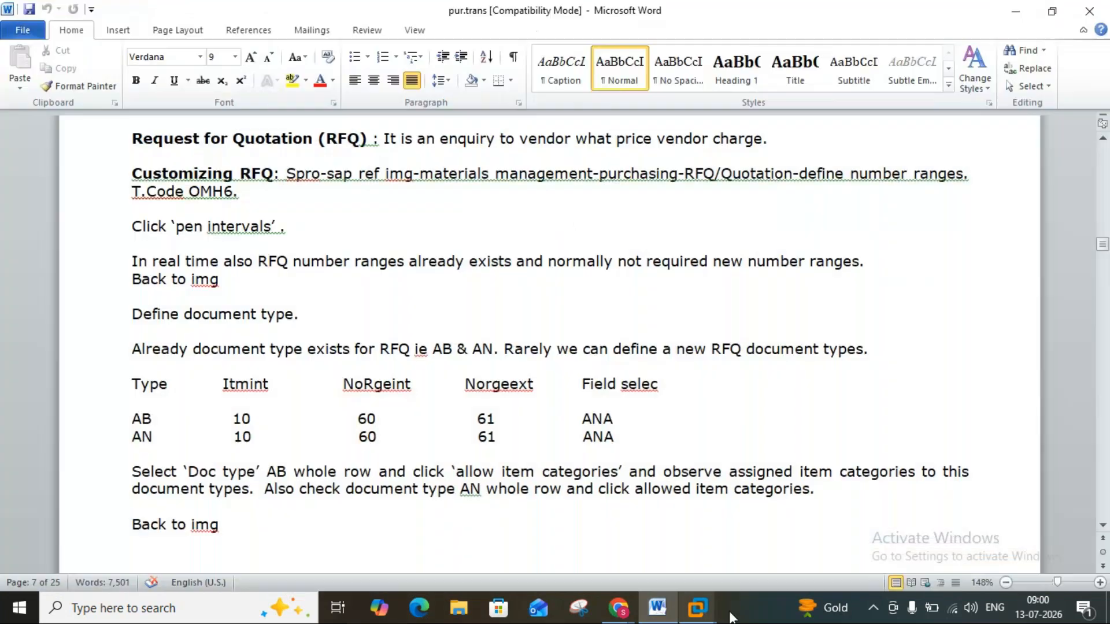
pyautogui.scroll(-6, 1105, 532)
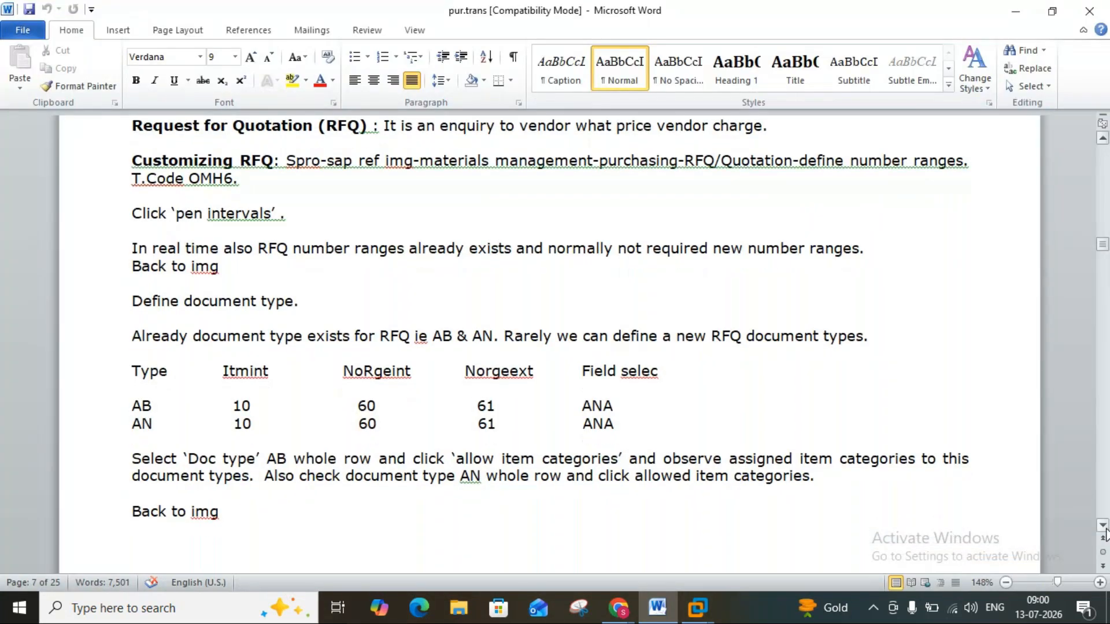
pyautogui.scroll(-3, 1106, 532)
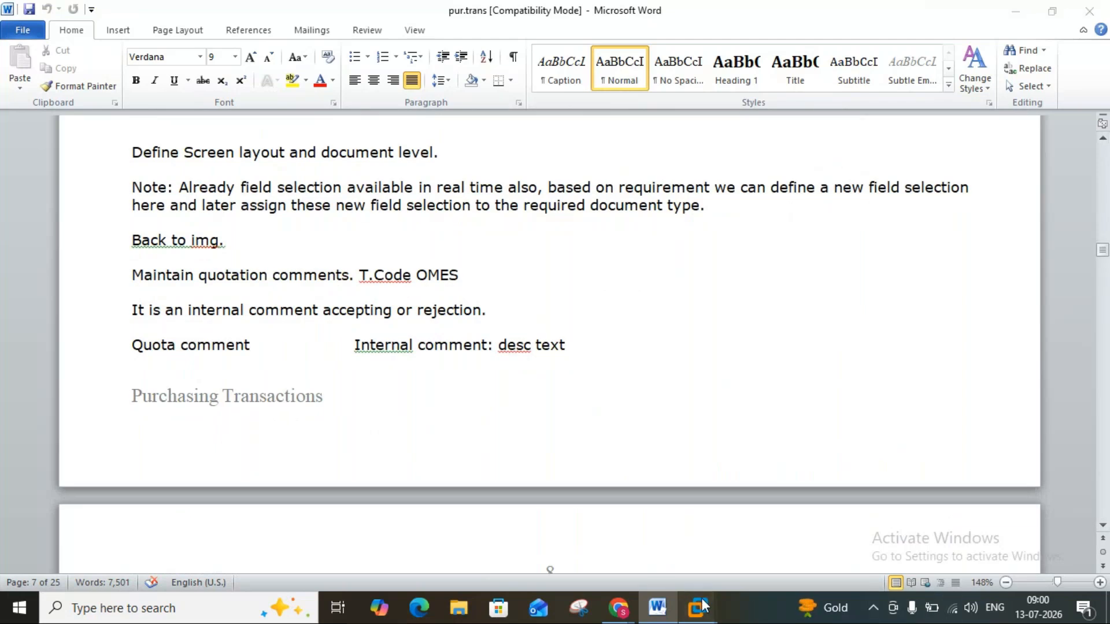
pyautogui.moveTo(697, 607)
pyautogui.click(793, 488)
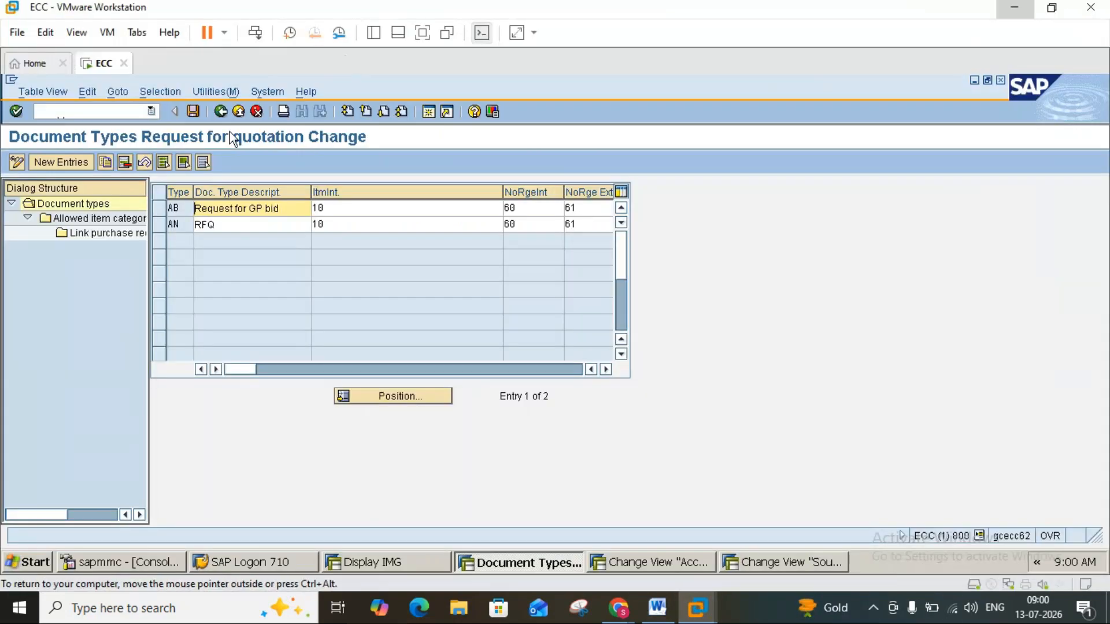
# Return to the IMG, execute Define Screen Layout at Document Level, compare the field selections with the Word notes and go back.
pyautogui.click(221, 111)
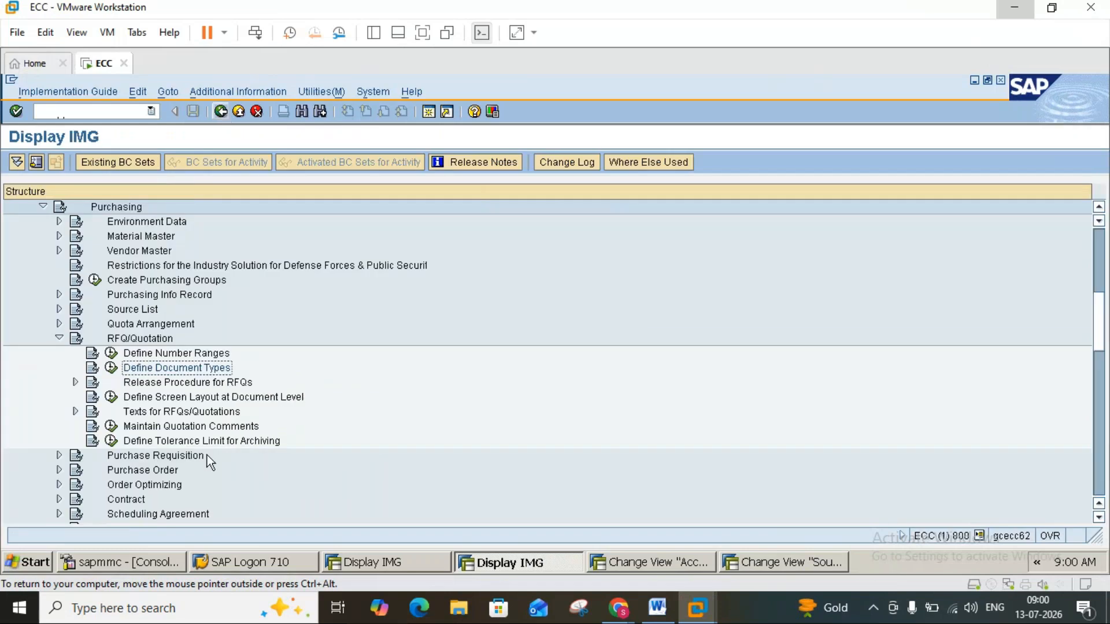
pyautogui.click(111, 399)
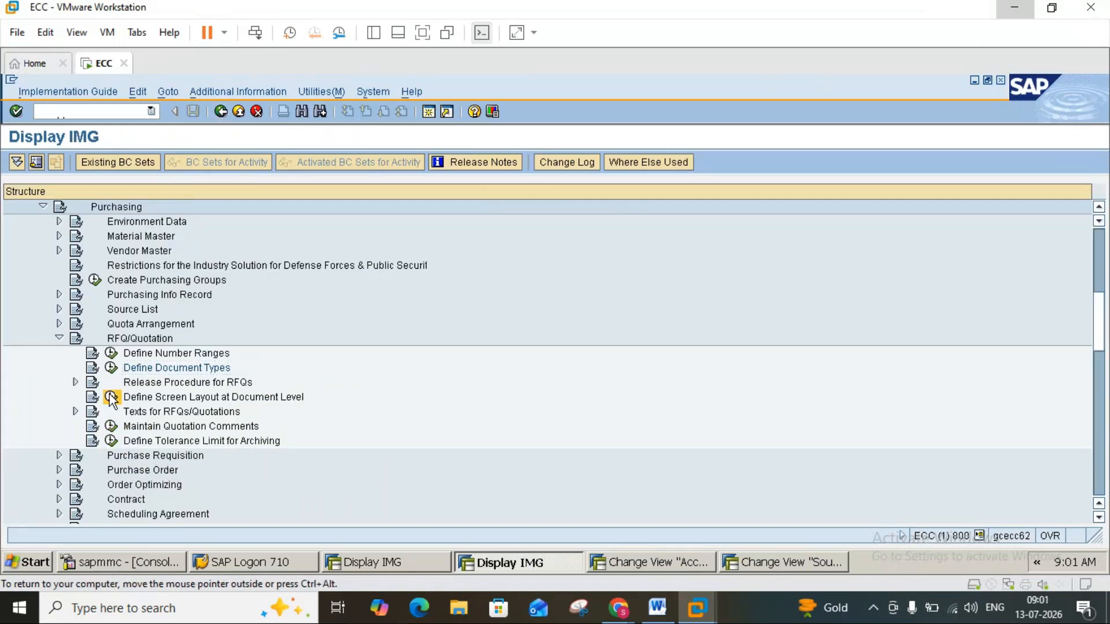
pyautogui.click(658, 611)
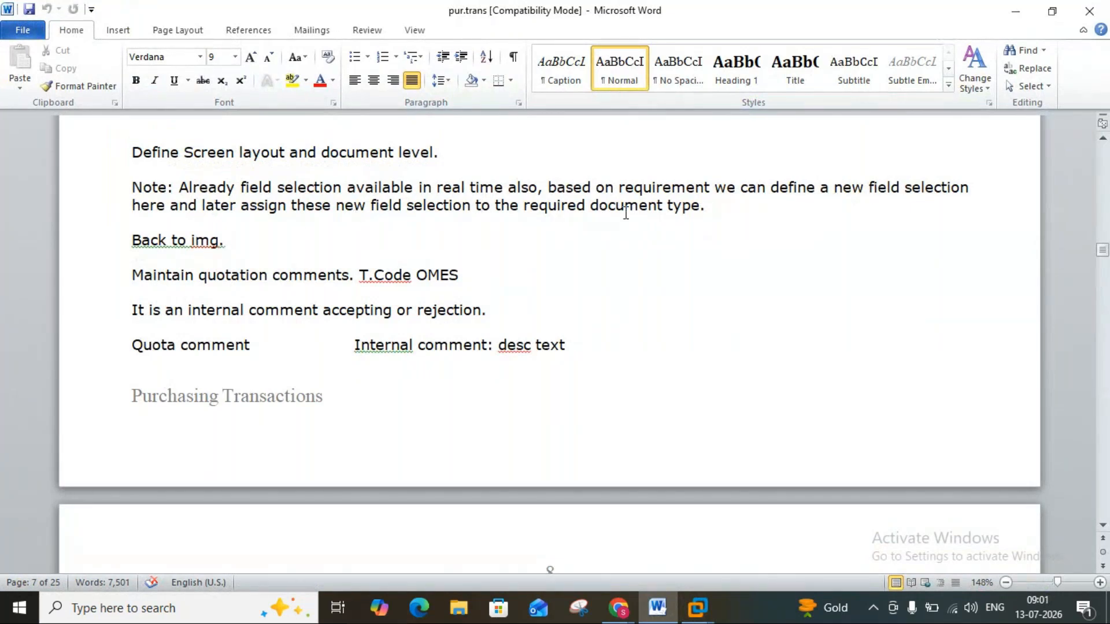
pyautogui.click(658, 605)
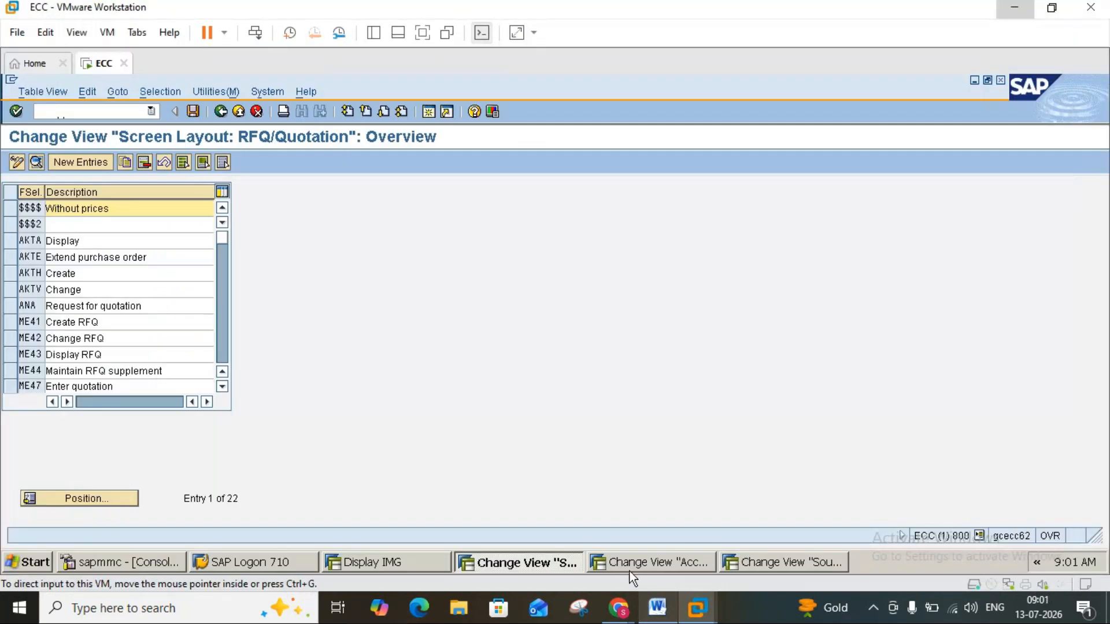
pyautogui.click(221, 112)
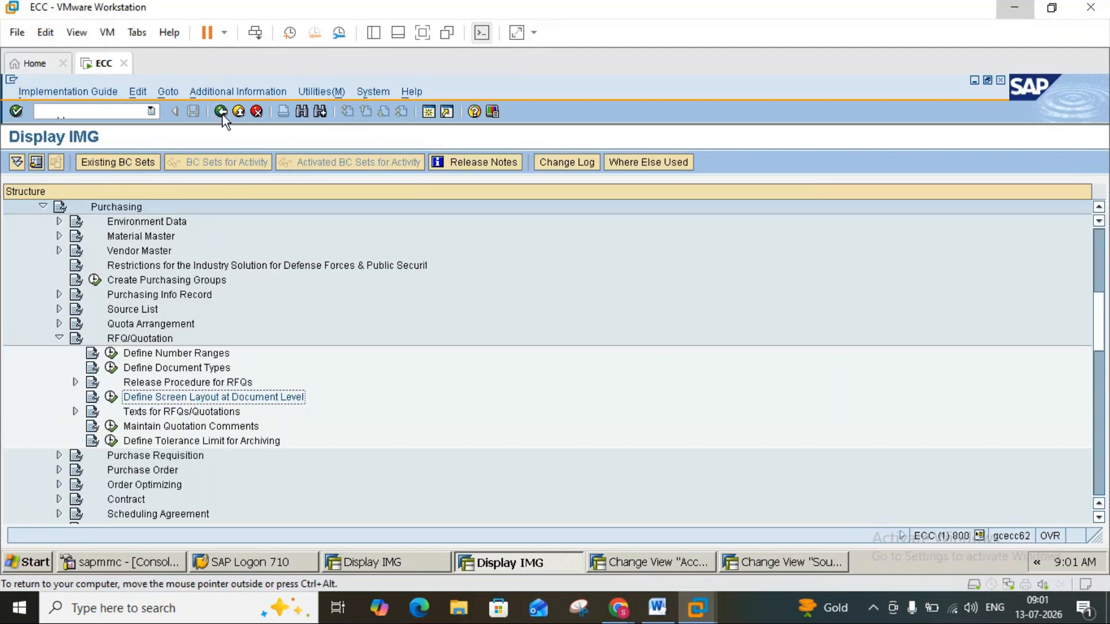
# Read the Word notes on quotation comments (OMES) and look through the Purchasing nodes of the IMG for the matching activity.
pyautogui.click(660, 607)
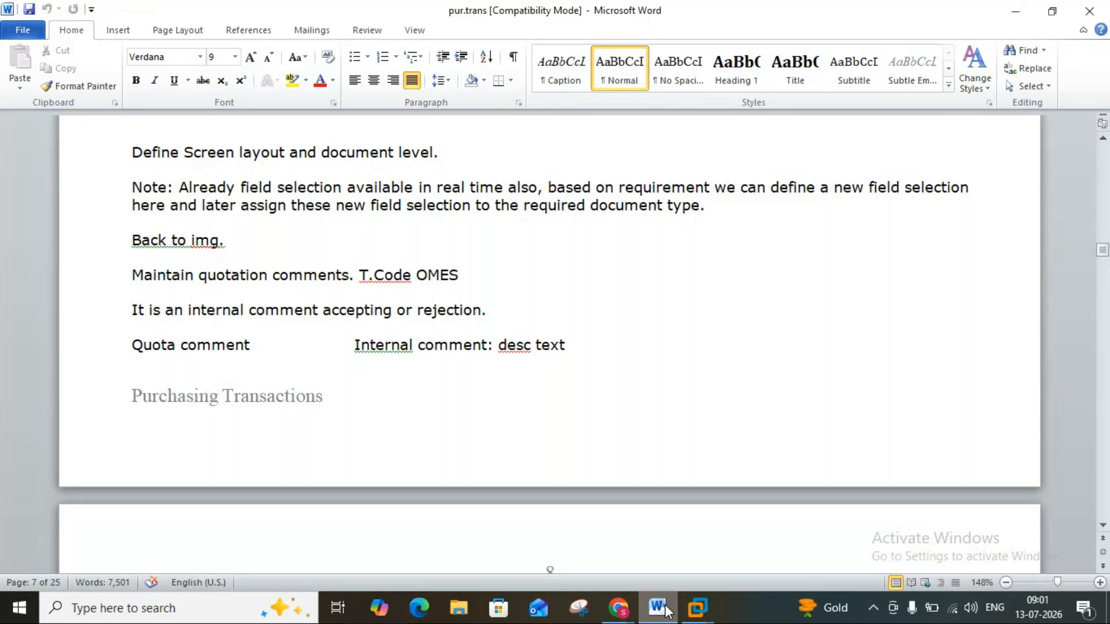
pyautogui.click(660, 608)
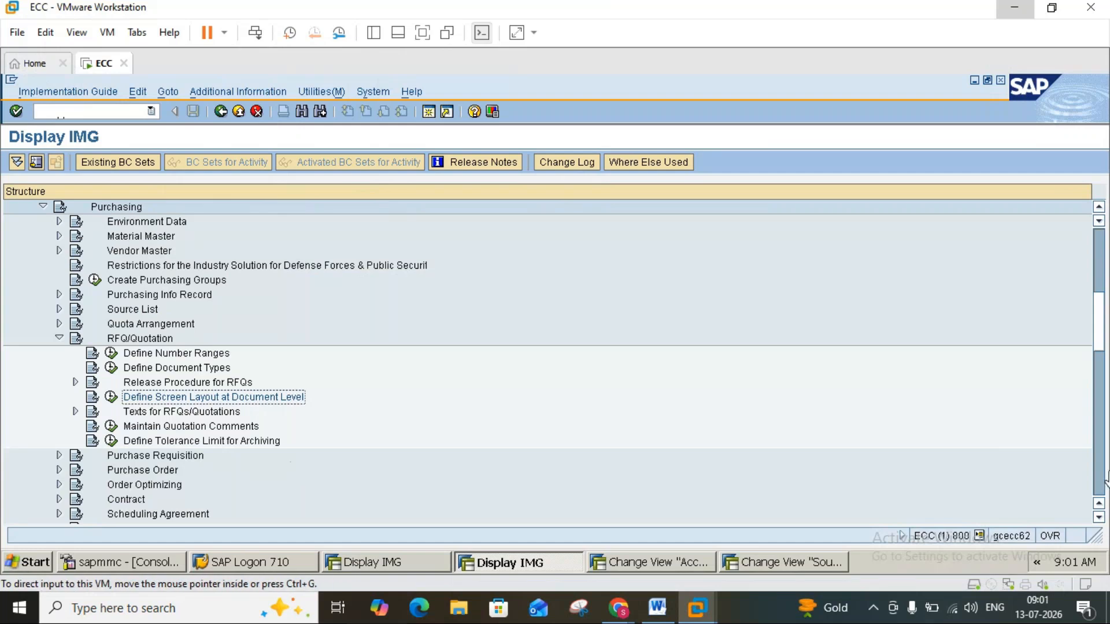
pyautogui.click(1099, 519)
pyautogui.click(1099, 519)
pyautogui.click(1099, 519)
pyautogui.click(1099, 519)
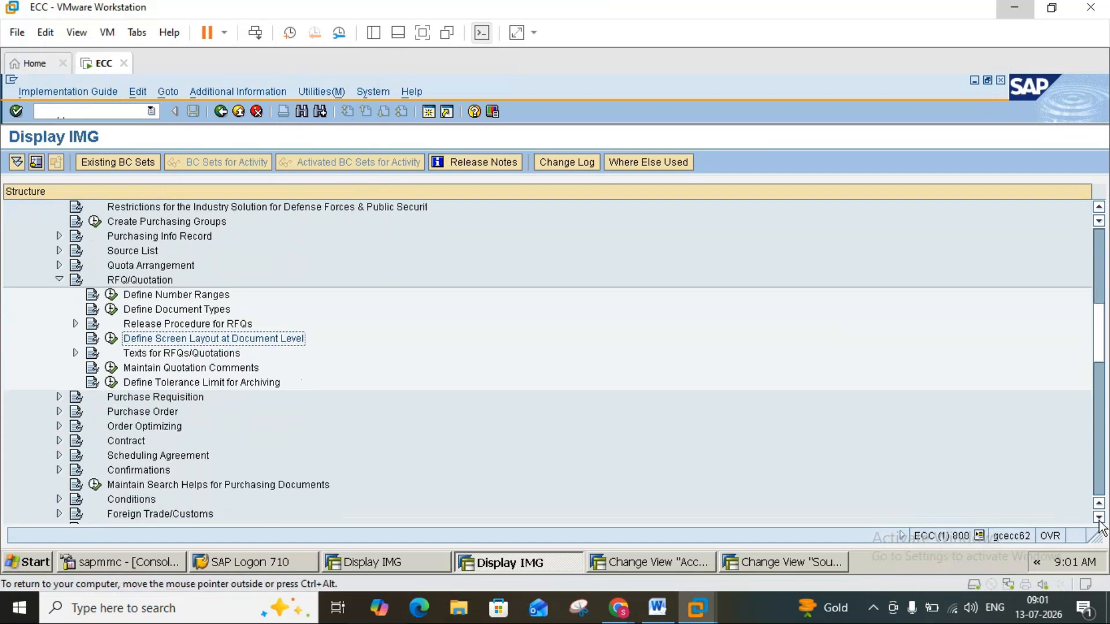
pyautogui.click(1098, 519)
pyautogui.click(1099, 519)
pyautogui.click(1098, 519)
pyautogui.click(1099, 519)
pyautogui.click(1099, 519)
pyautogui.click(1098, 519)
pyautogui.click(1099, 519)
pyautogui.click(1099, 519)
pyautogui.click(1099, 519)
pyautogui.click(1098, 519)
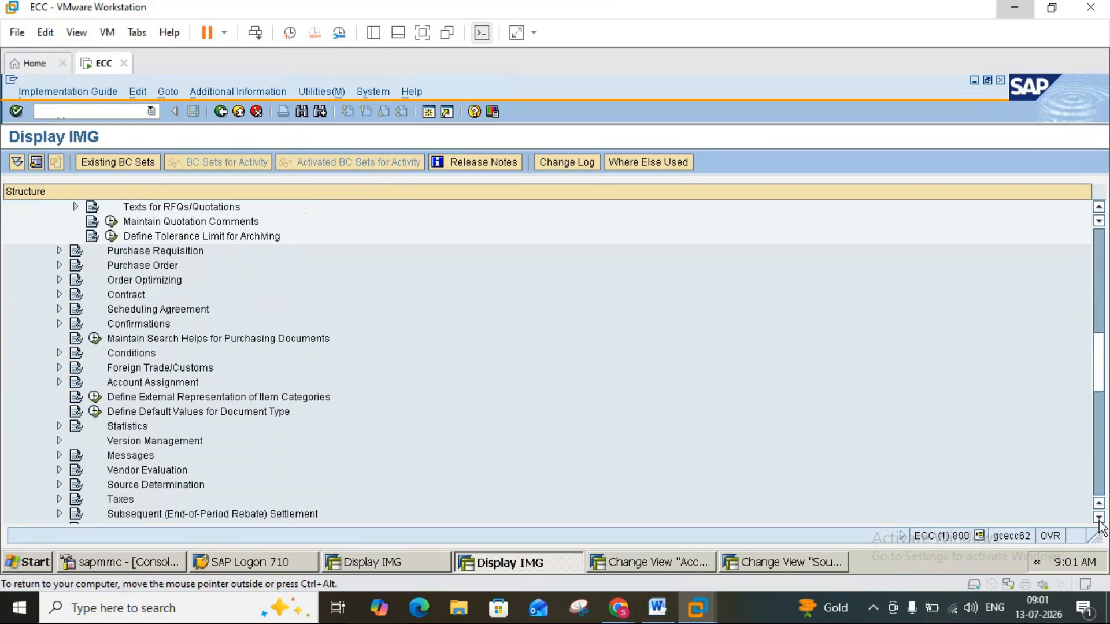
pyautogui.click(1099, 519)
pyautogui.click(1099, 519)
pyautogui.click(1098, 519)
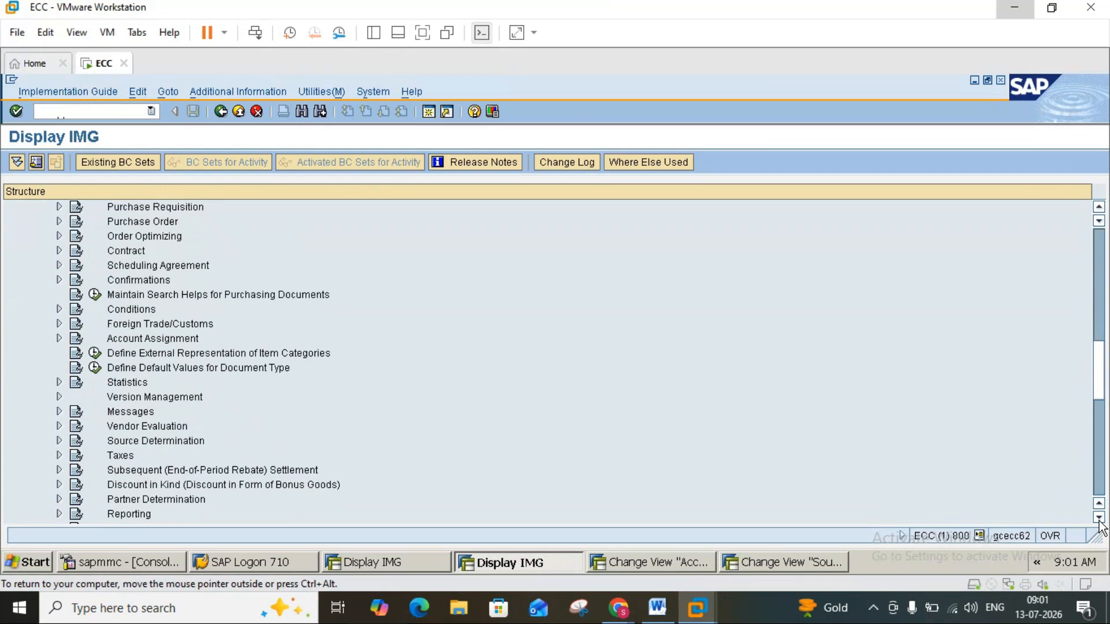
pyautogui.click(656, 608)
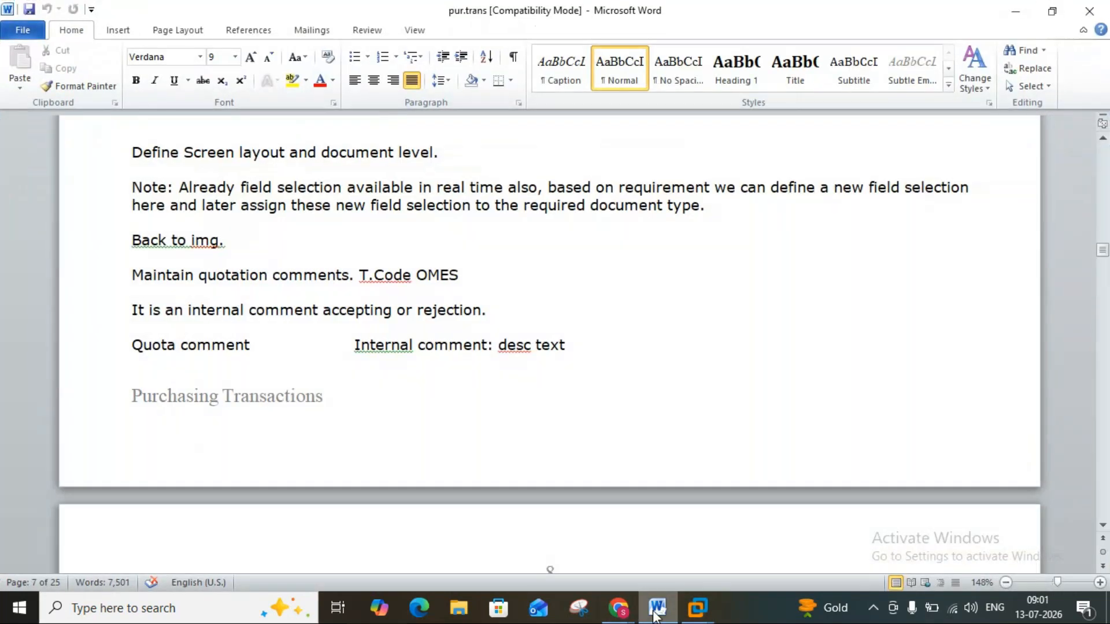
pyautogui.click(656, 609)
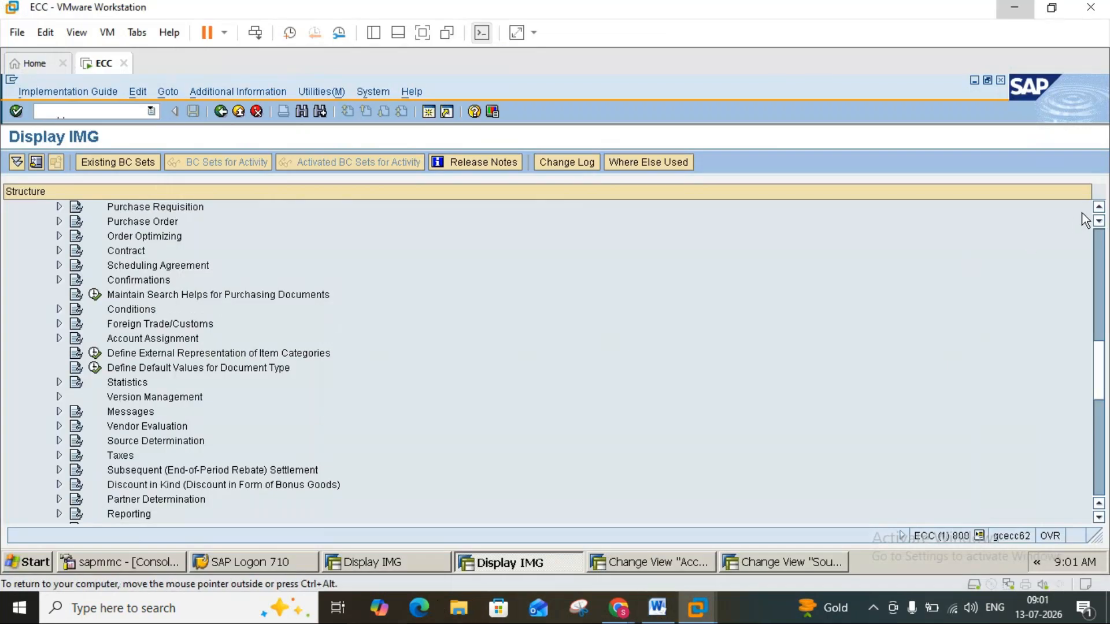
# Execute Maintain Quotation Comments under RFQ/Quotation and compare the internal comments with the explanation in the Word notes.
pyautogui.scroll(5, 1098, 217)
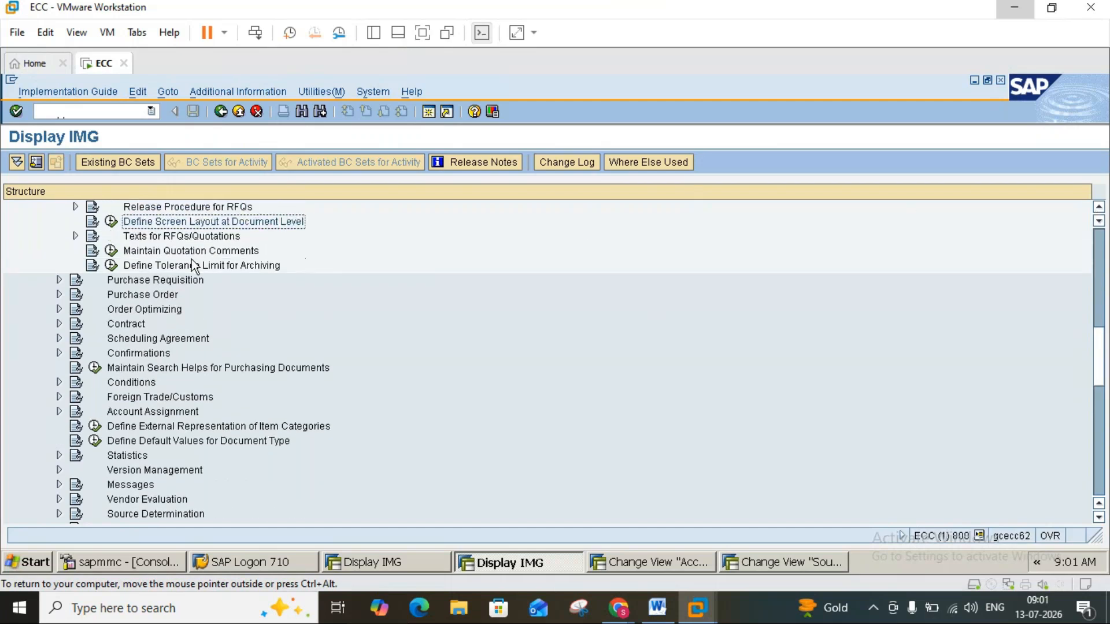
pyautogui.click(111, 251)
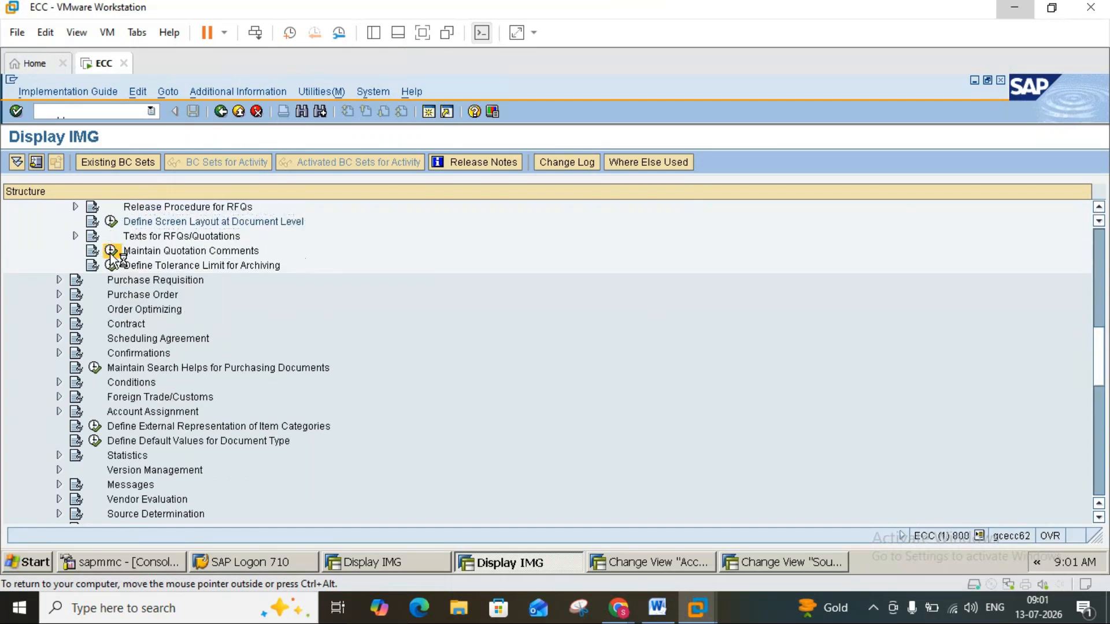
pyautogui.click(657, 608)
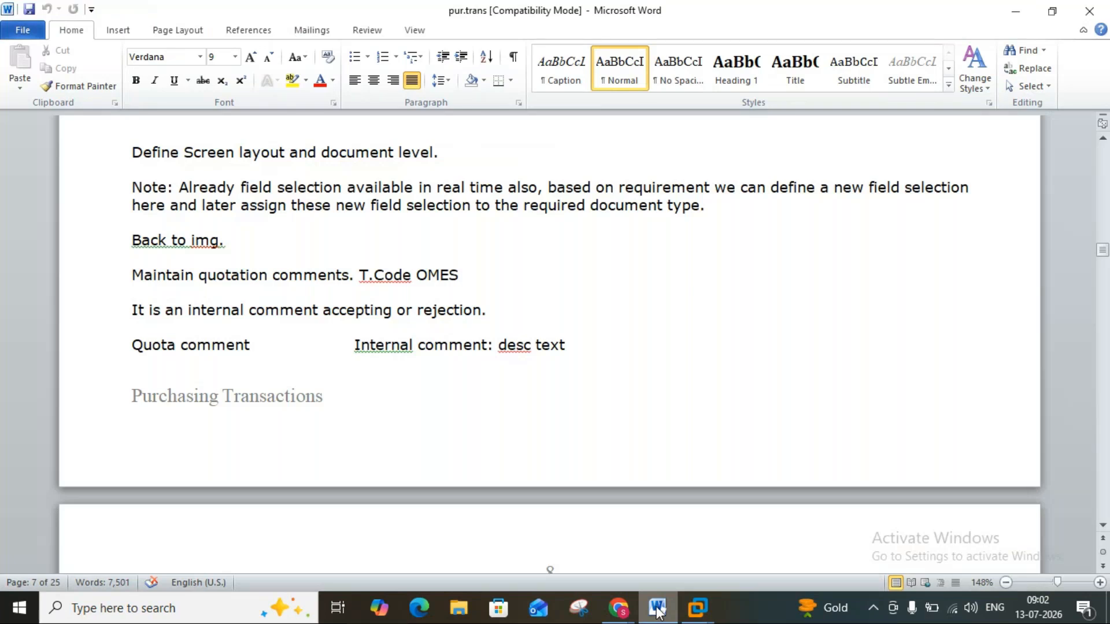
pyautogui.click(658, 608)
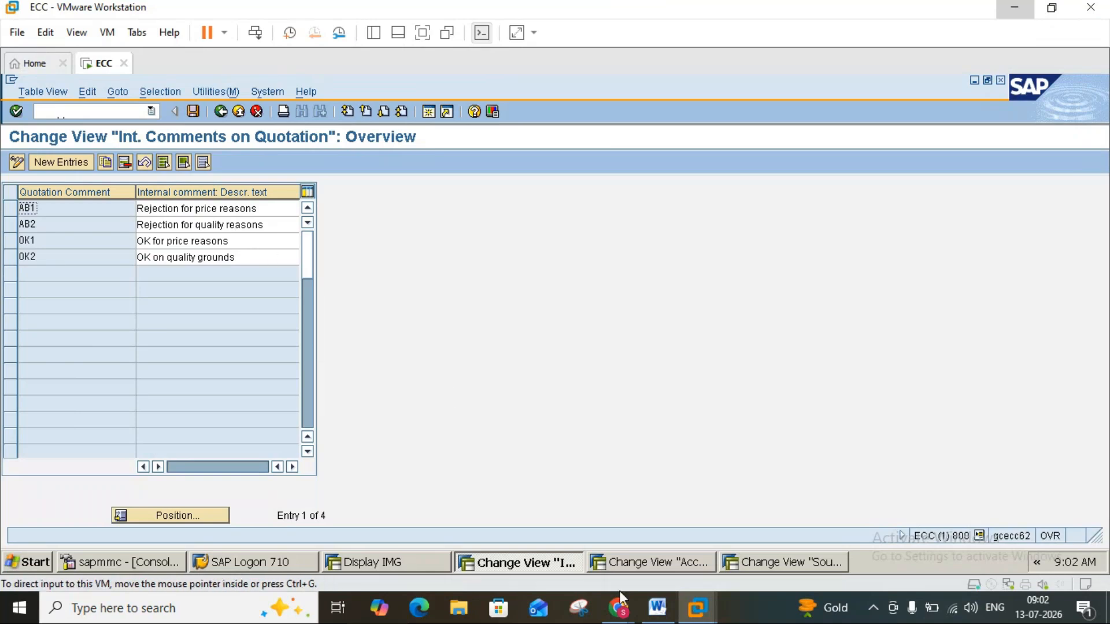
# Read the Create RFQ (ME41) section in the Word notes, including the required fields and the purchase requisition reference.
pyautogui.click(657, 606)
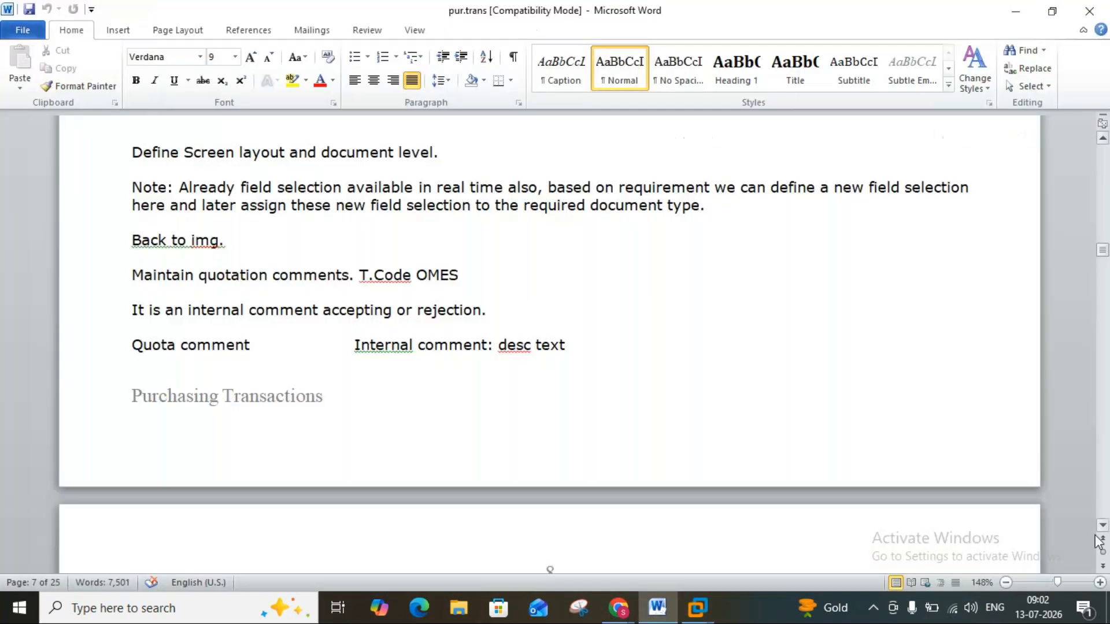
pyautogui.click(1102, 526)
pyautogui.scroll(-6, 1102, 532)
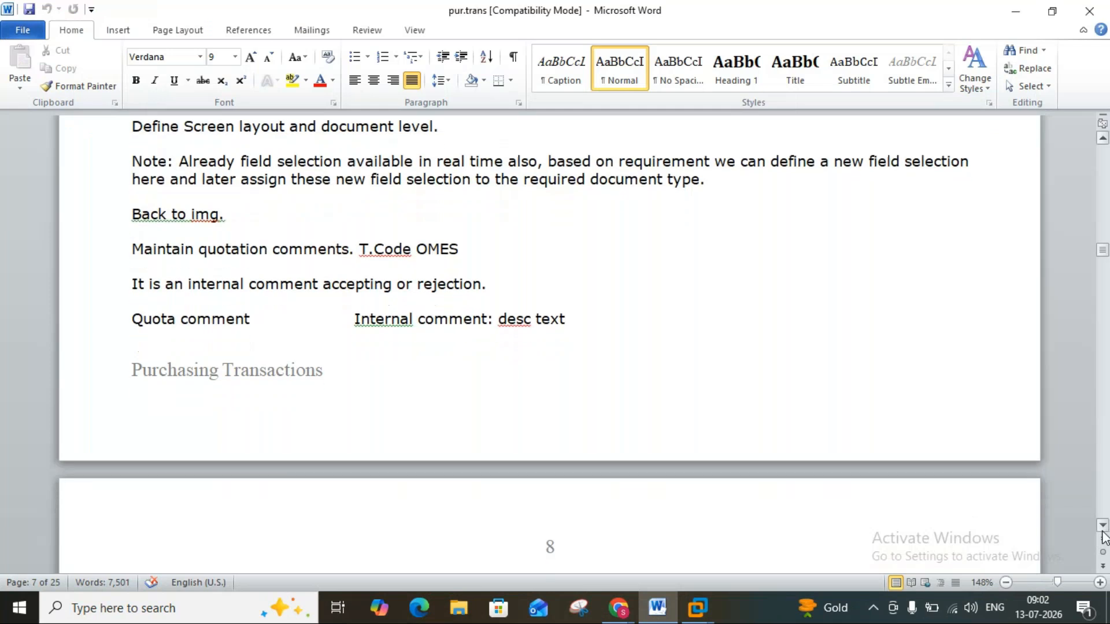
pyautogui.scroll(-5, 1103, 536)
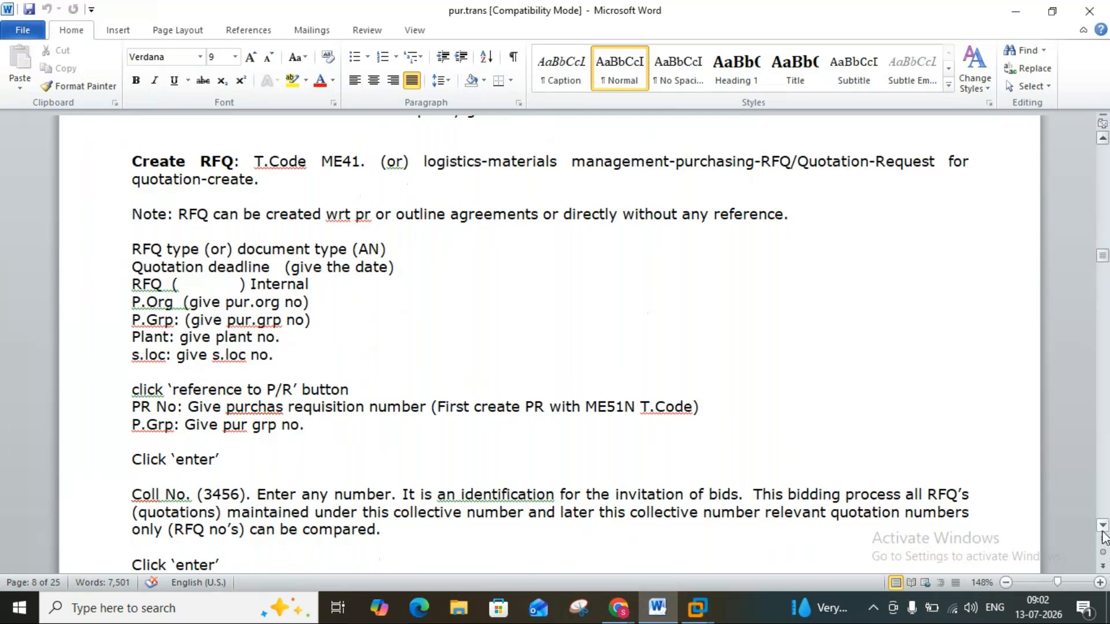
pyautogui.click(697, 611)
pyautogui.moveTo(698, 608)
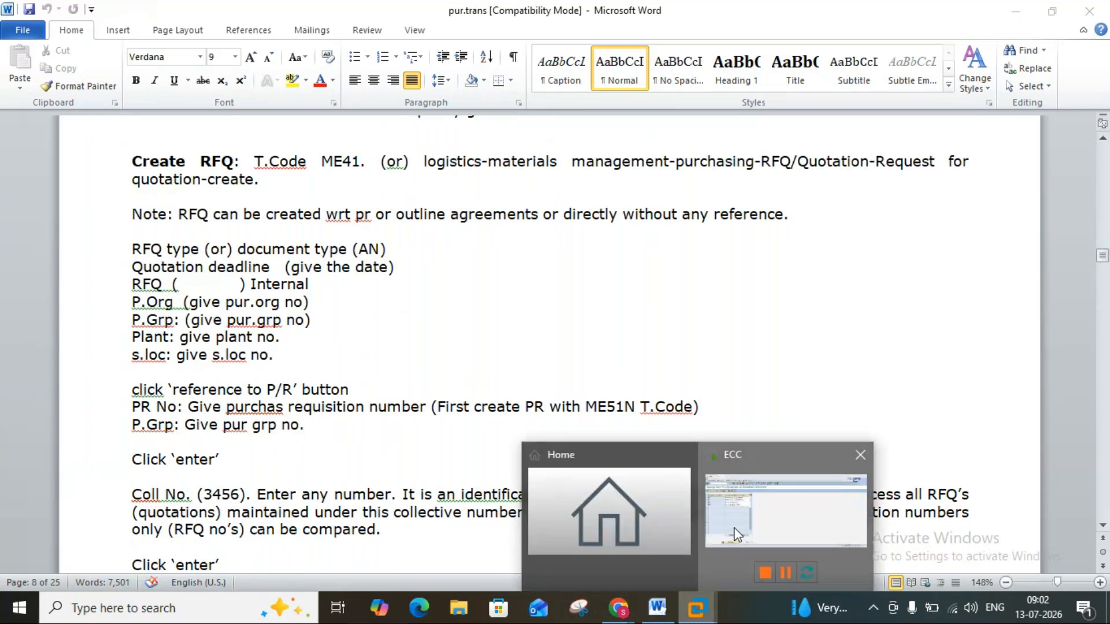
# Switch to SAP and leave the quotation comments and the IMG to reach the SAP Easy Access screen.
pyautogui.click(736, 535)
pyautogui.click(245, 119)
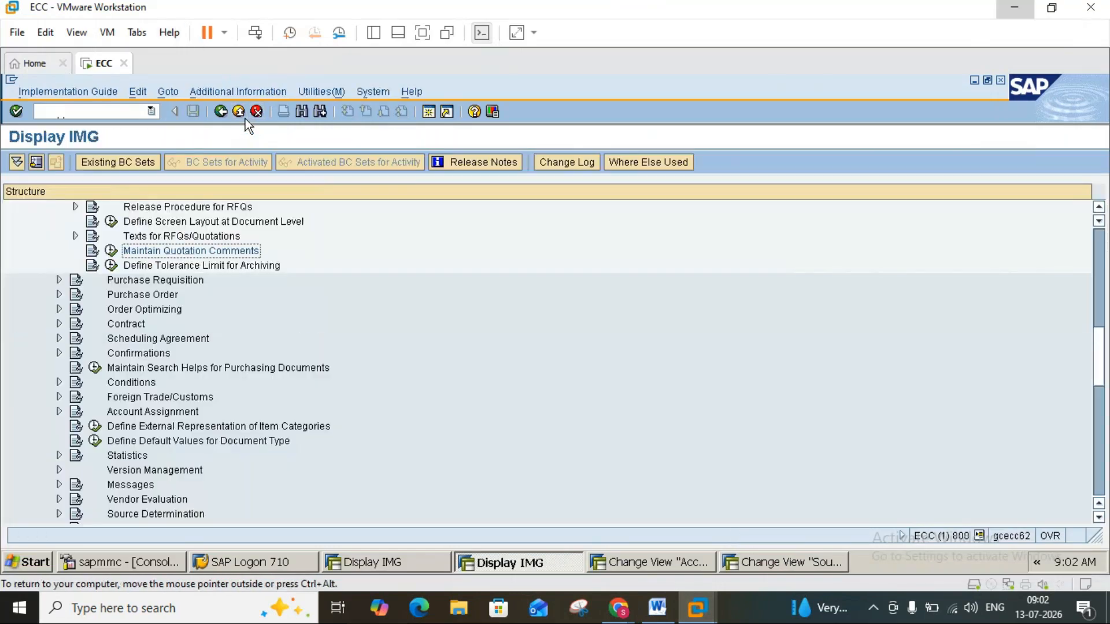
pyautogui.click(245, 119)
pyautogui.click(245, 119)
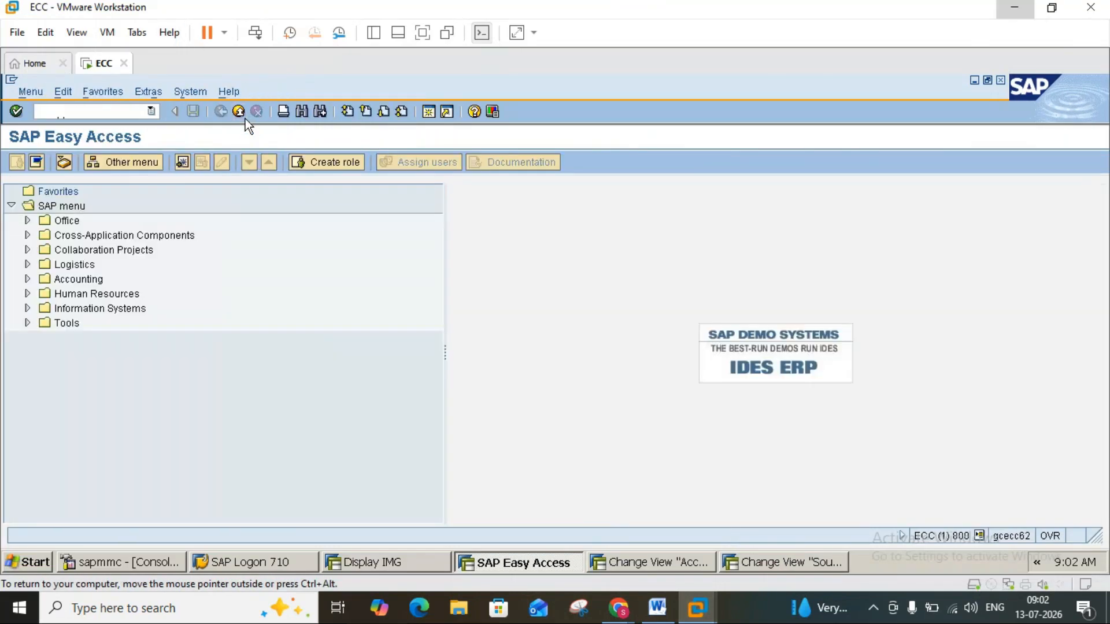
# Start the Create RFQ transaction ME41 from SAP Easy Access.
pyautogui.click(27, 264)
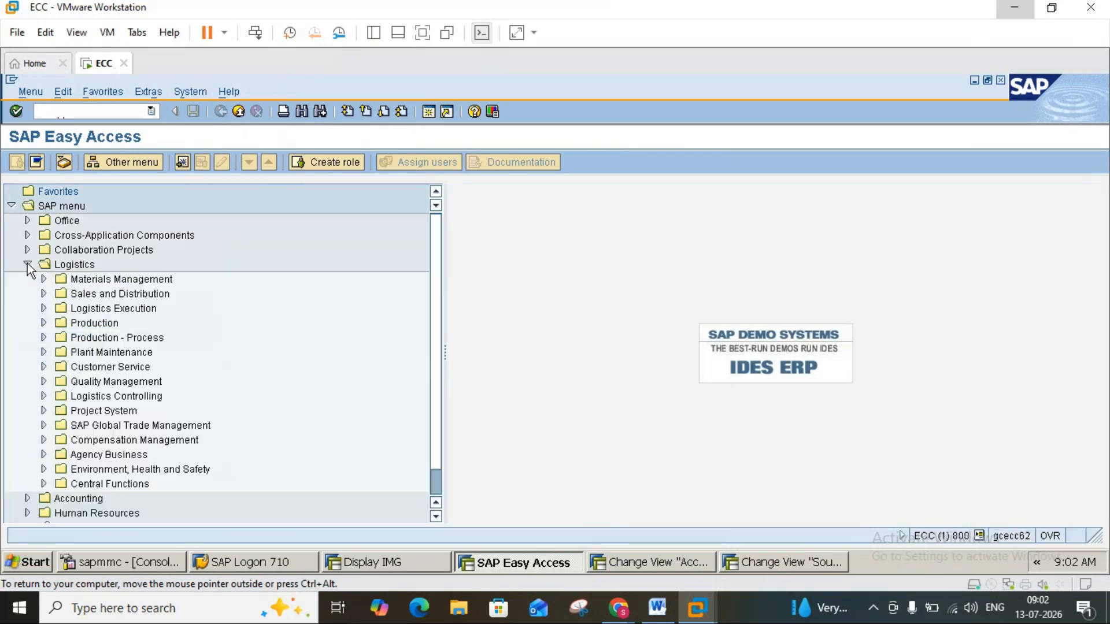
pyautogui.click(27, 265)
pyautogui.click(96, 111)
pyautogui.write('m')
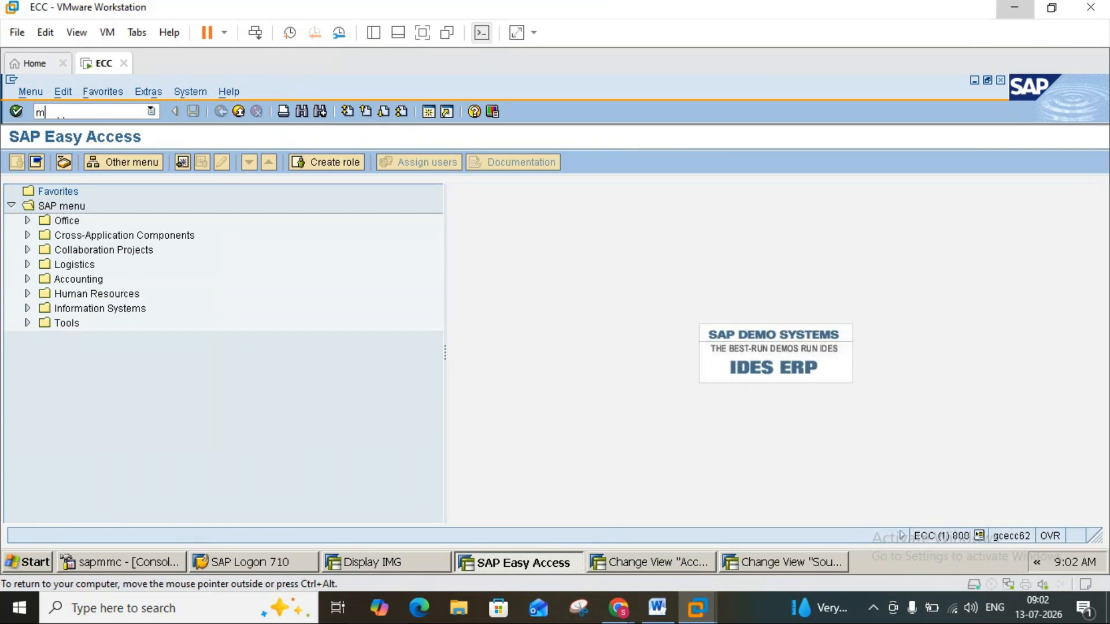
pyautogui.write('e41')
pyautogui.press('Return')
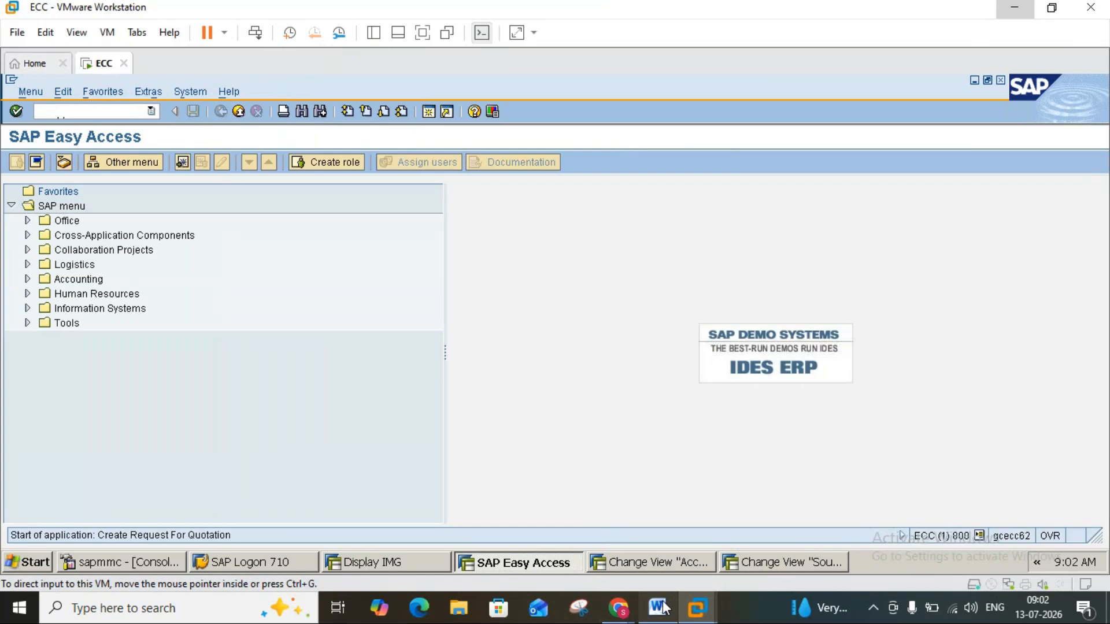
# Compare the RFQ initial screen with the Word notes, then set the quotation deadline to 16.07.2026.
pyautogui.click(658, 607)
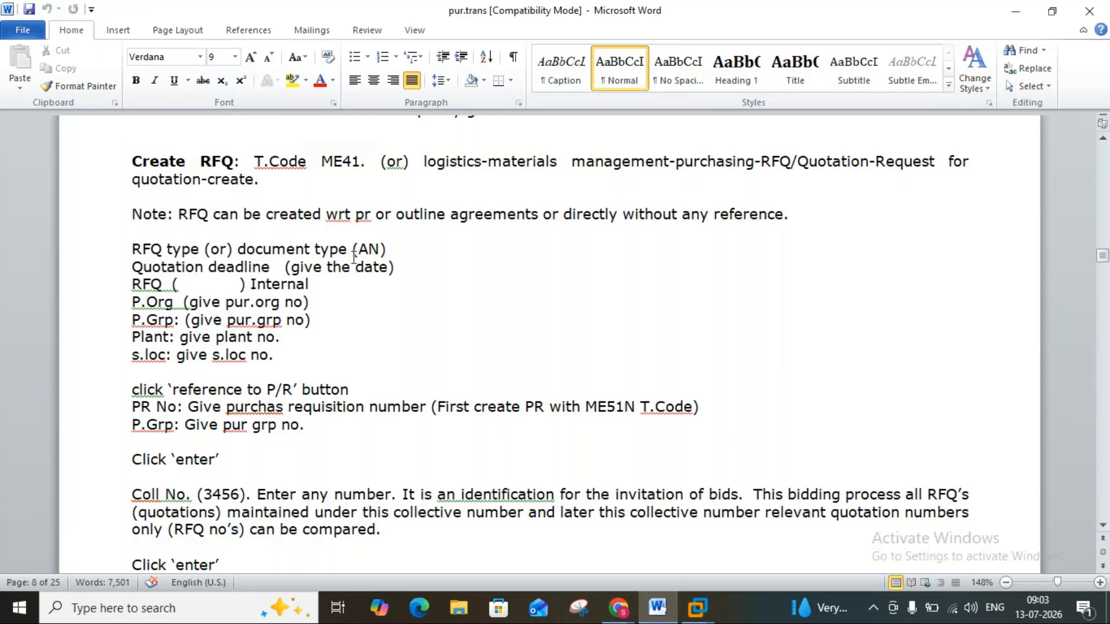
pyautogui.click(667, 607)
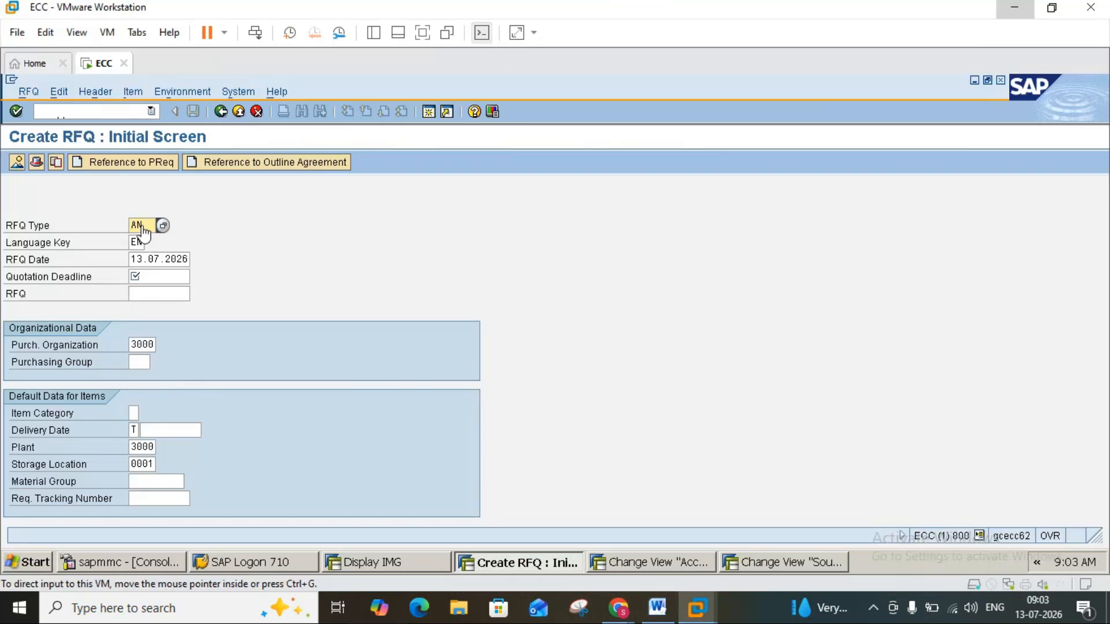
pyautogui.click(656, 606)
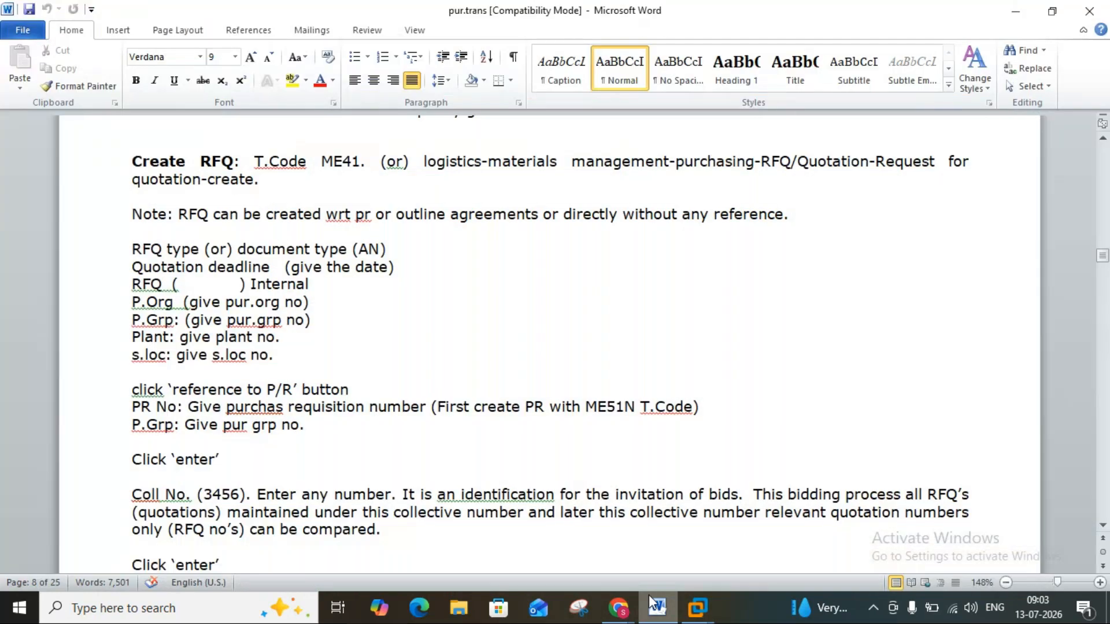
pyautogui.click(649, 596)
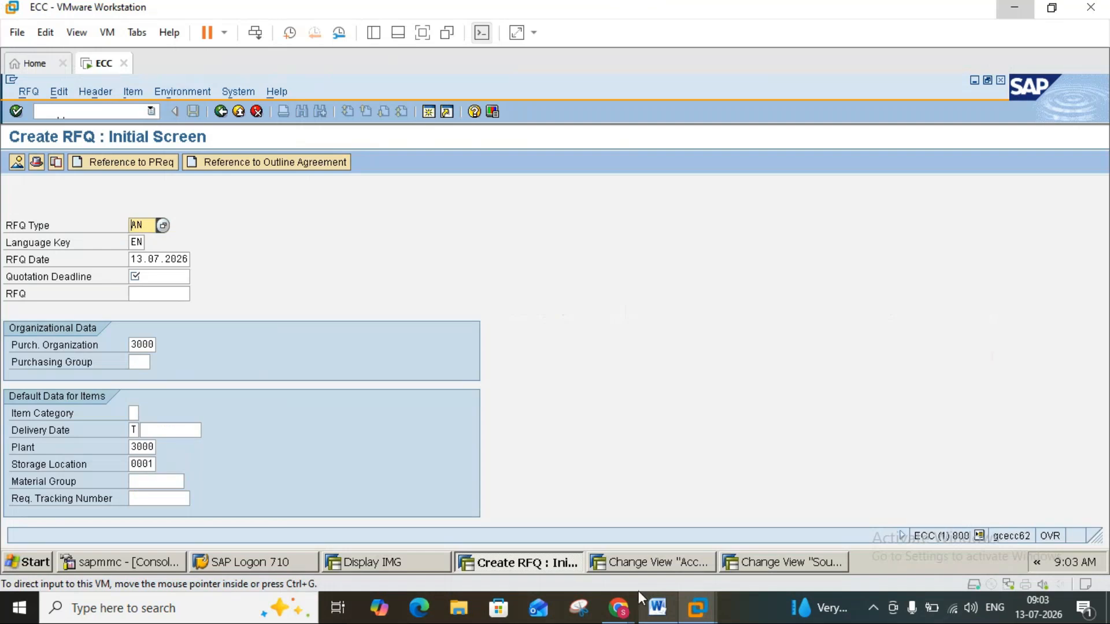
pyautogui.click(174, 276)
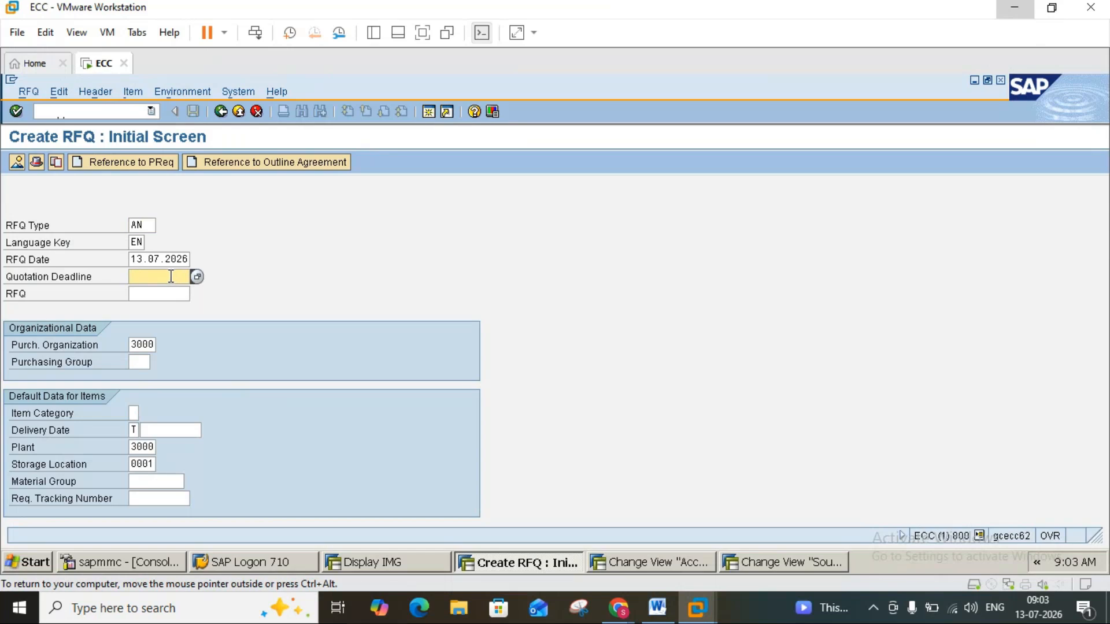
pyautogui.click(196, 276)
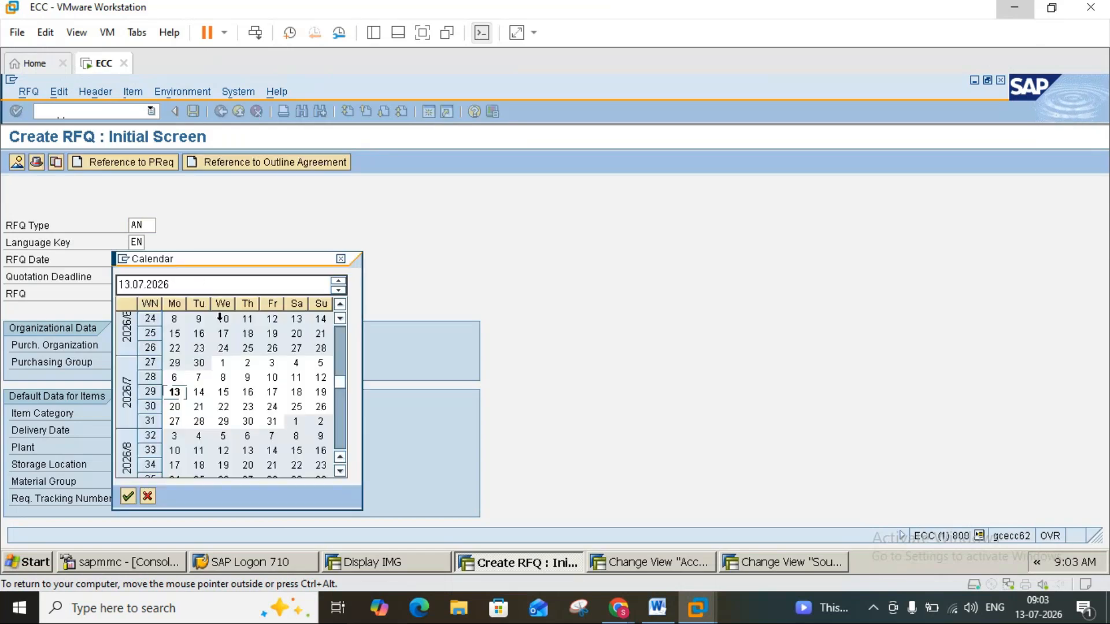
pyautogui.doubleClick(244, 396)
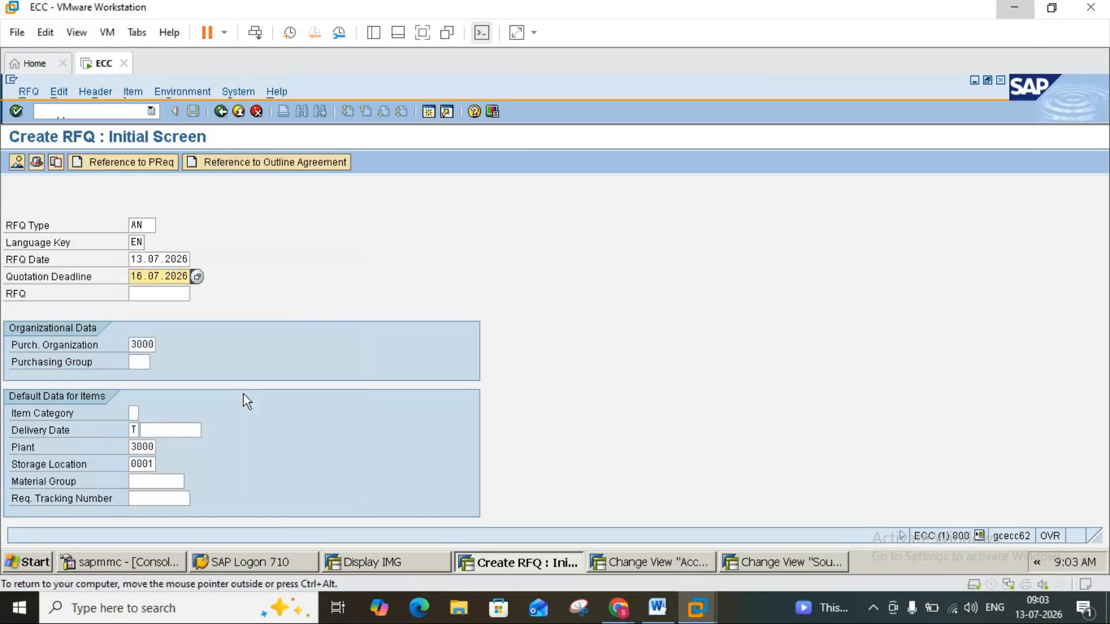
# Check the organizational fields in the Word notes and enter purchasing group 000 for the RFQ.
pyautogui.click(657, 608)
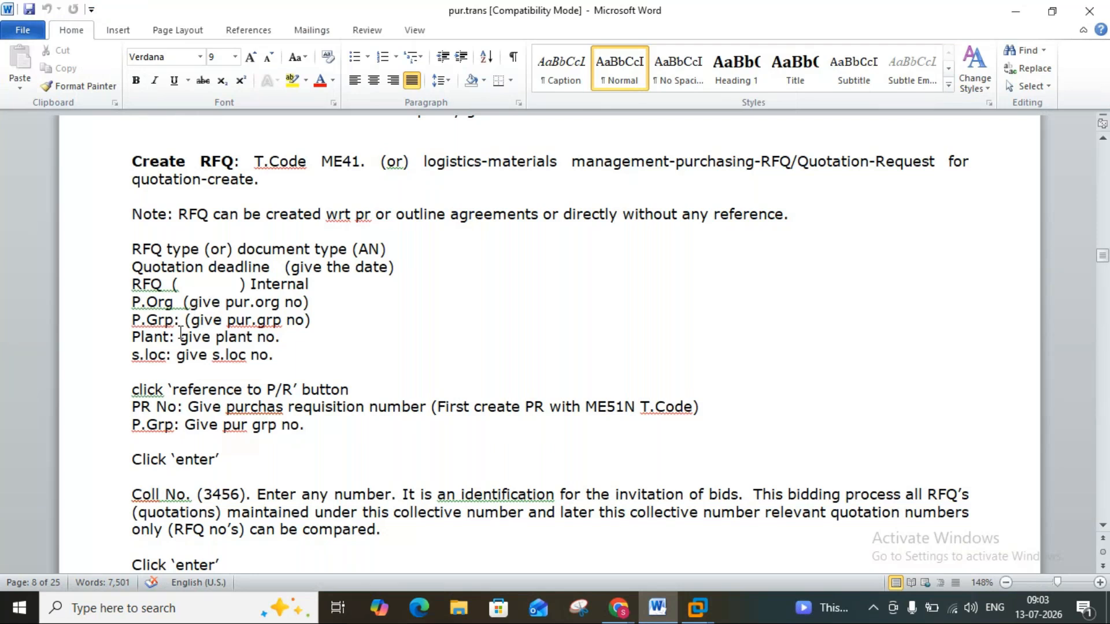
pyautogui.click(663, 607)
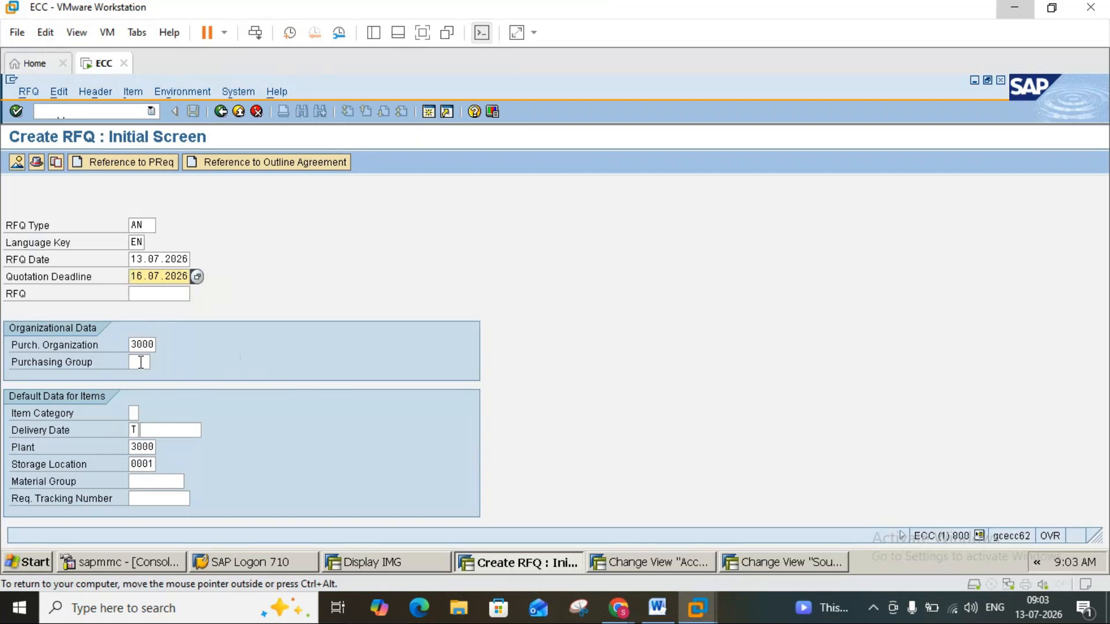
pyautogui.click(141, 363)
pyautogui.write('000')
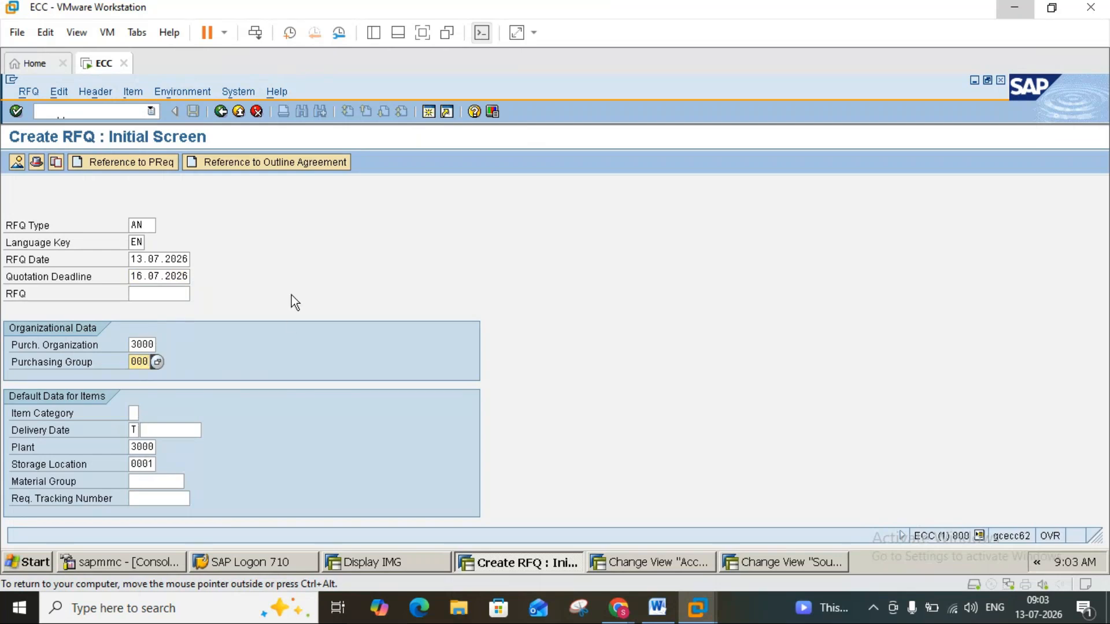
# Review the requisition reference in the Word notes and create the RFQ with reference to the proposed purchase requisition for purchasing group 000.
pyautogui.click(661, 606)
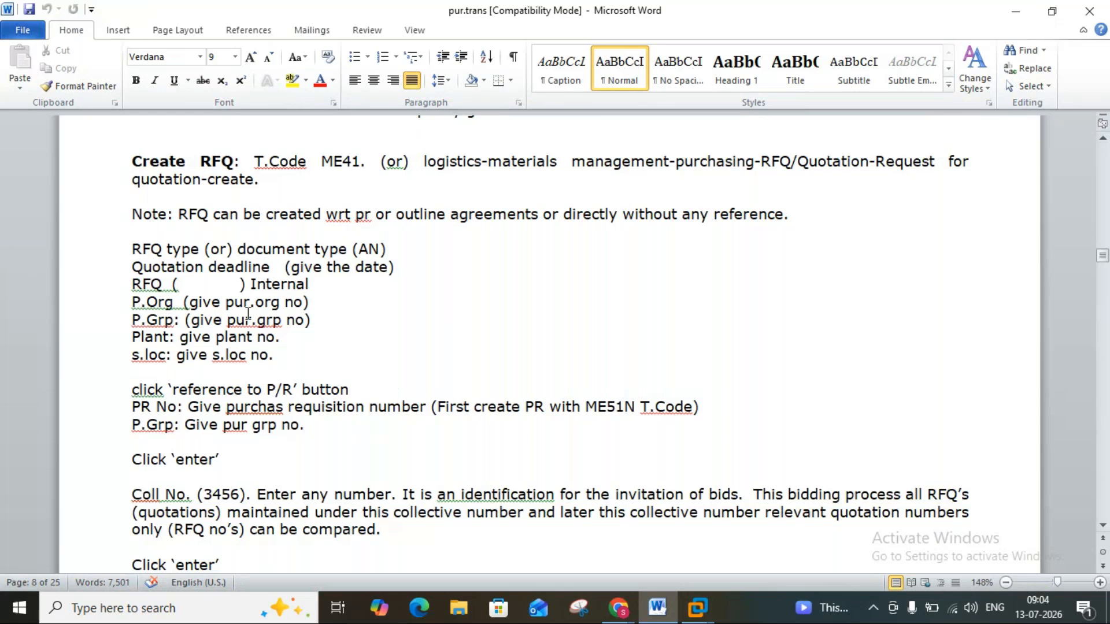
pyautogui.click(665, 615)
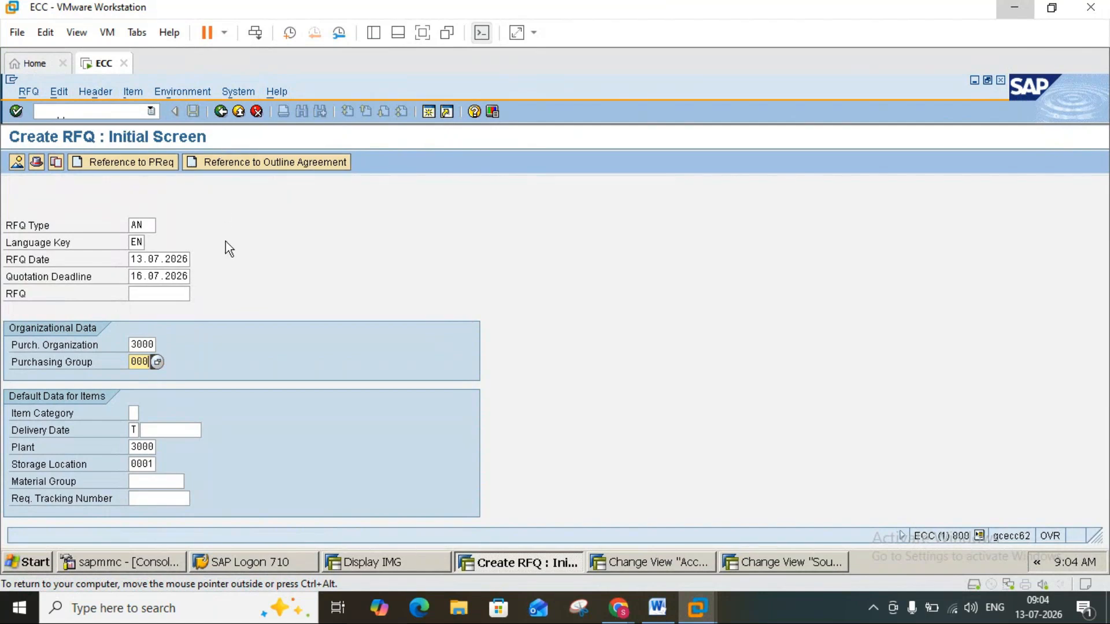
pyautogui.click(149, 168)
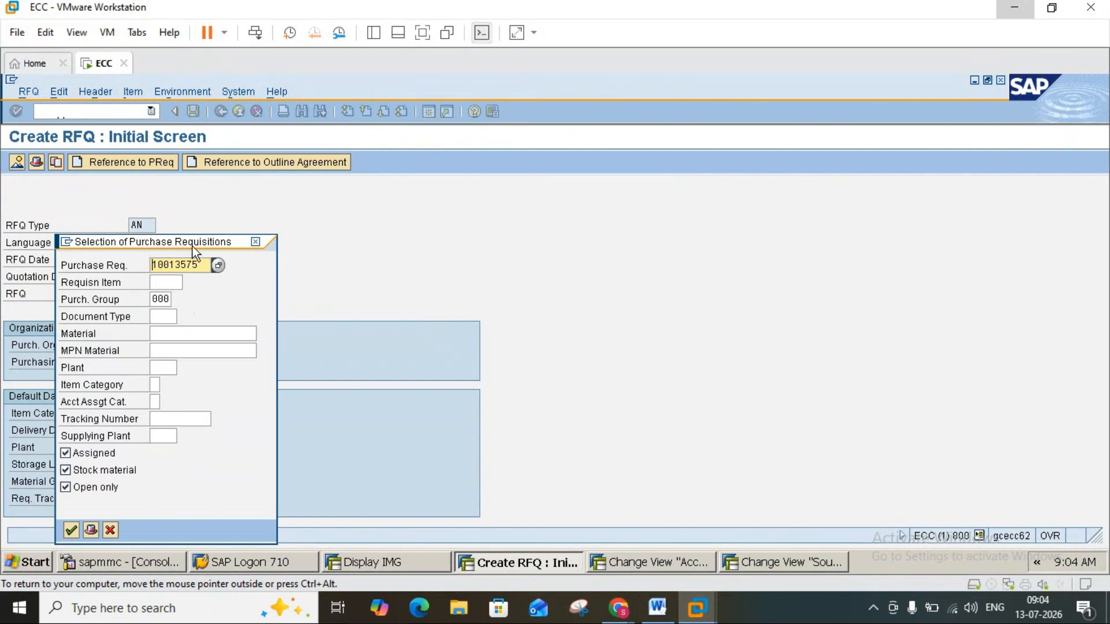
pyautogui.click(71, 530)
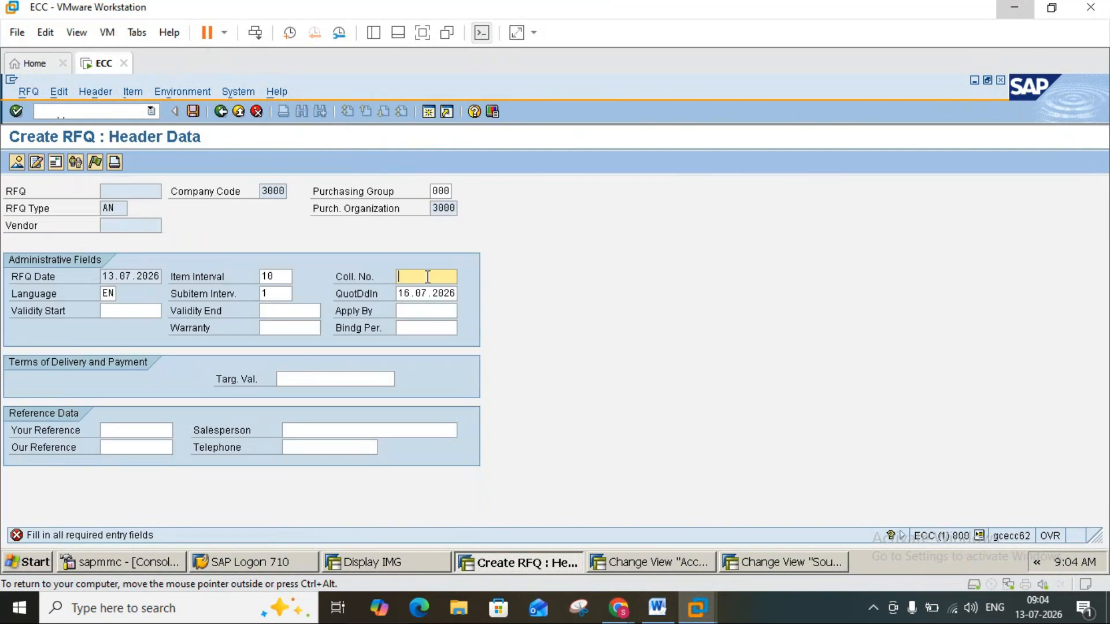
# Look up the collective number in the Word notes and enter 3456 as the collective number in the RFQ header data.
pyautogui.click(656, 606)
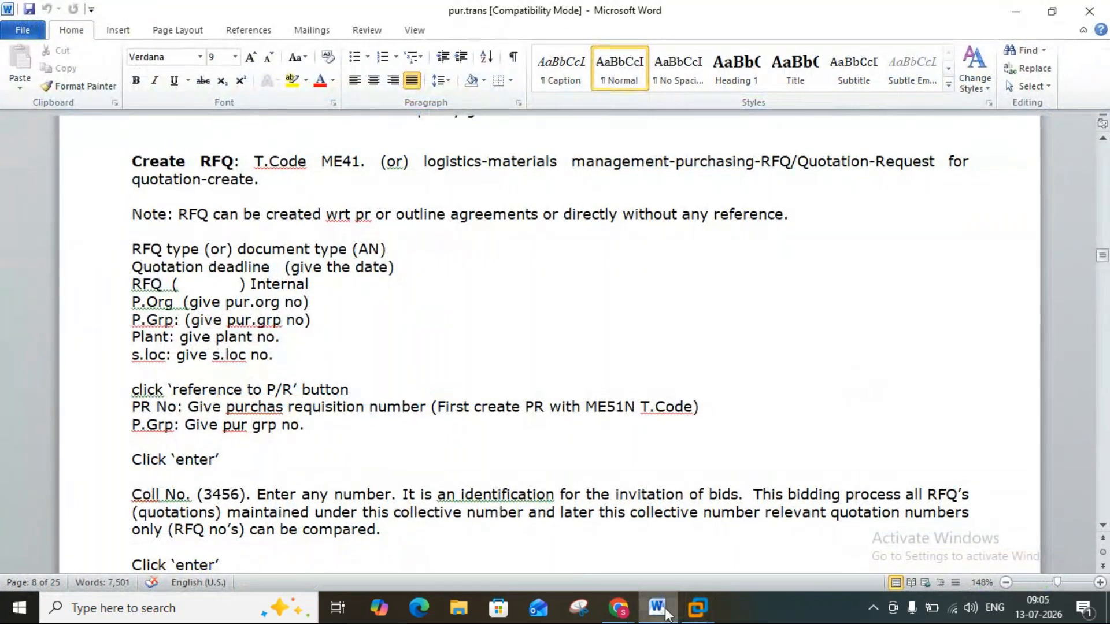
pyautogui.click(697, 607)
pyautogui.click(424, 278)
pyautogui.write('3456')
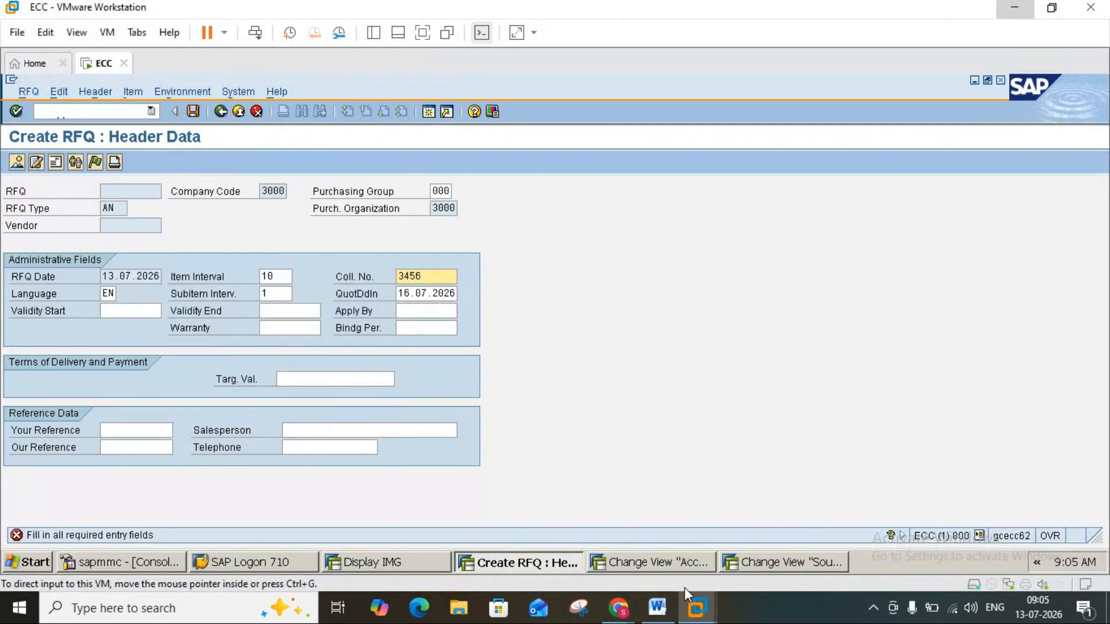
# Read the Word notes on adopting requisition items, confirm the RFQ header, and adopt the Zinc requisition item with its details.
pyautogui.click(656, 607)
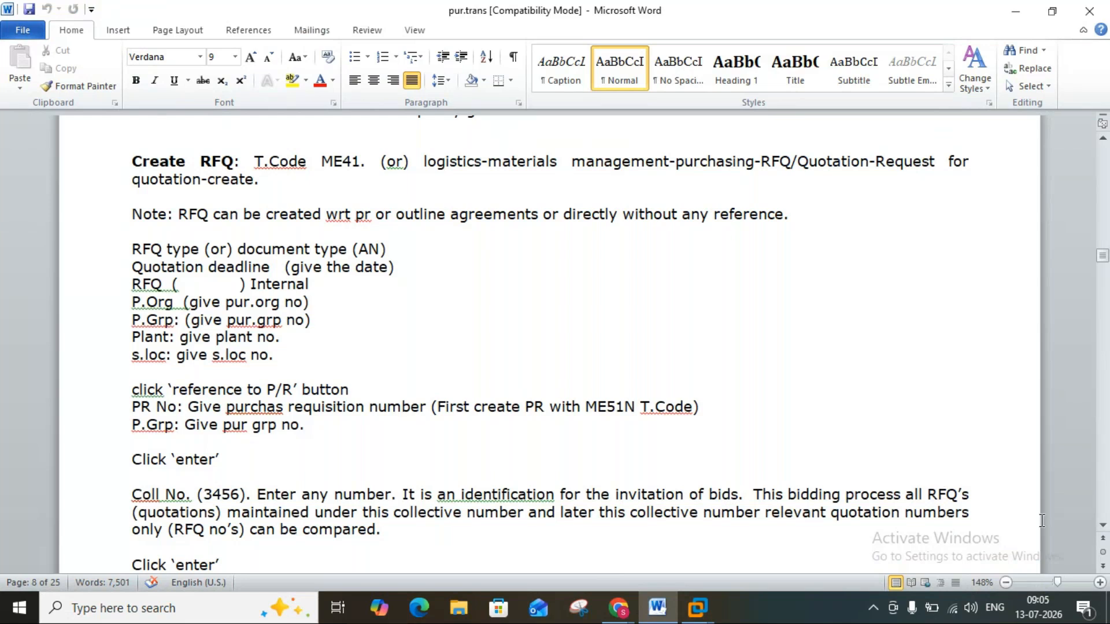
pyautogui.moveTo(1102, 527); pyautogui.dragTo(1102, 527)
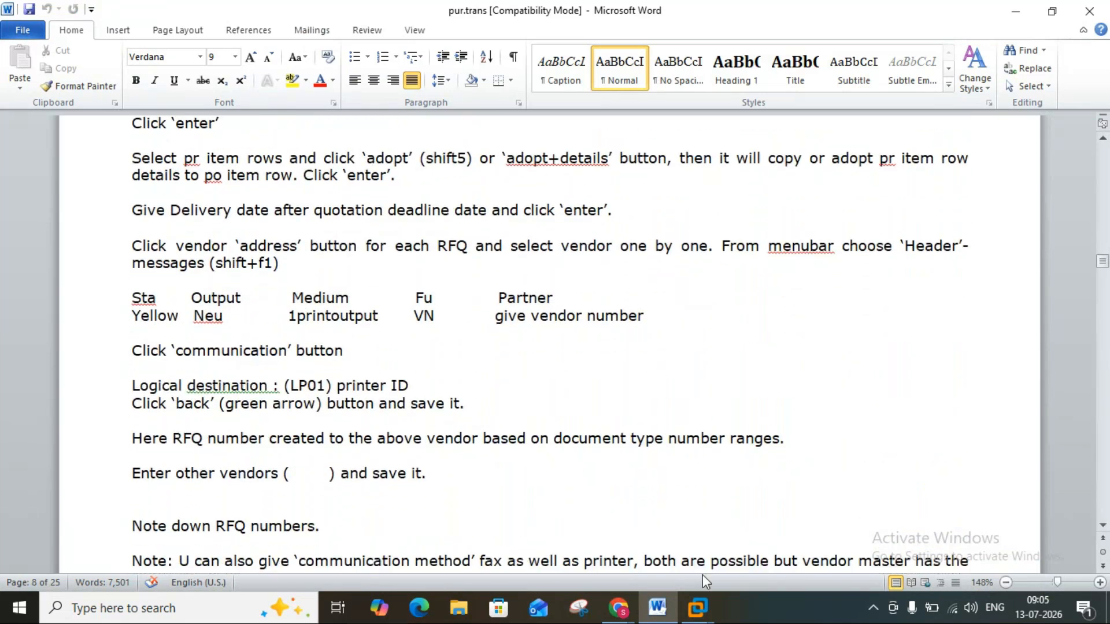
pyautogui.click(698, 604)
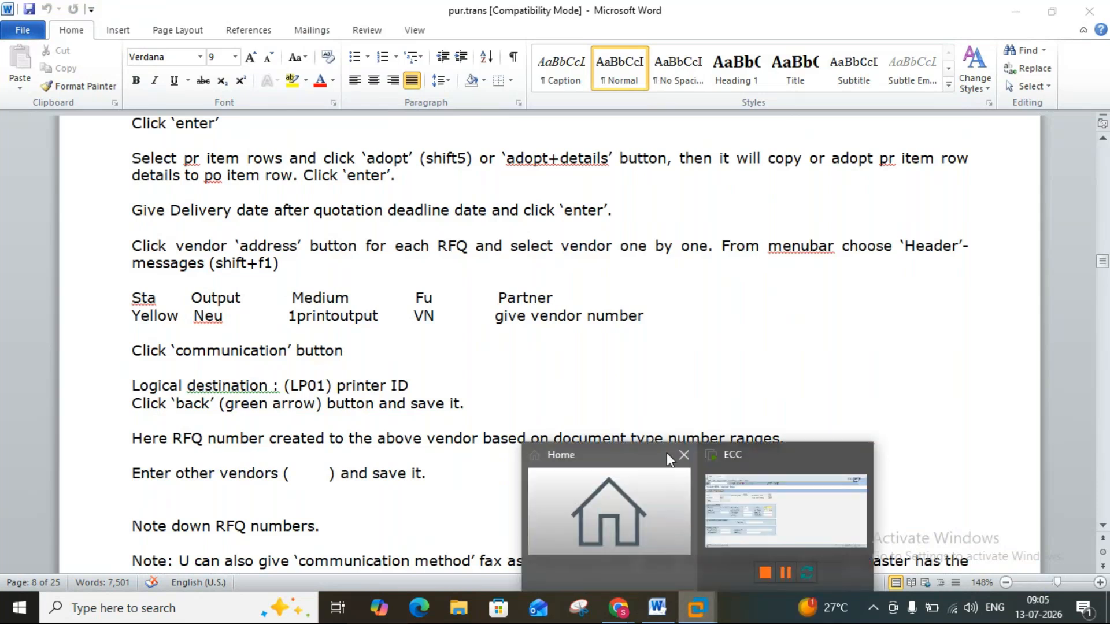
pyautogui.click(740, 494)
pyautogui.press('Return')
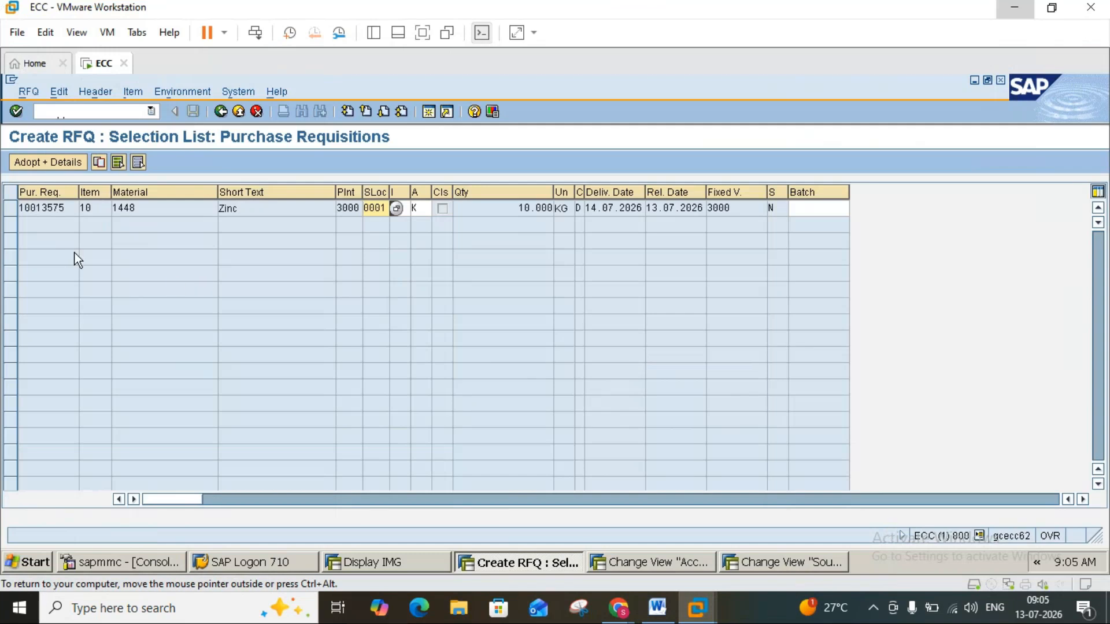
pyautogui.click(11, 209)
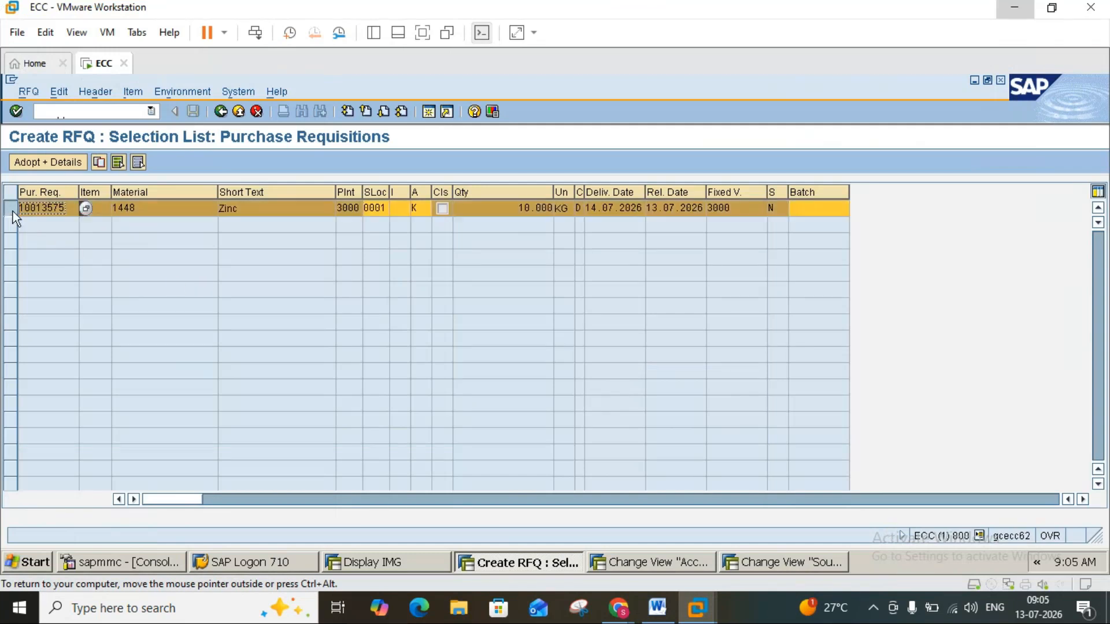
pyautogui.click(44, 161)
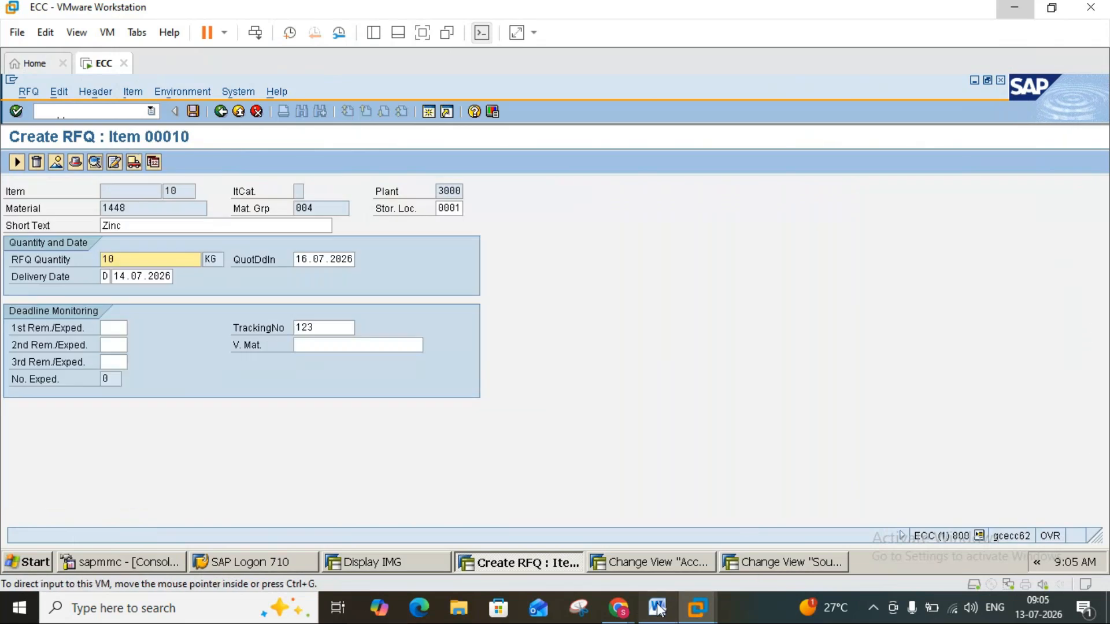
# Check the delivery date rule in the Word notes and set the Zinc item's delivery date to 17.07.2026.
pyautogui.click(659, 608)
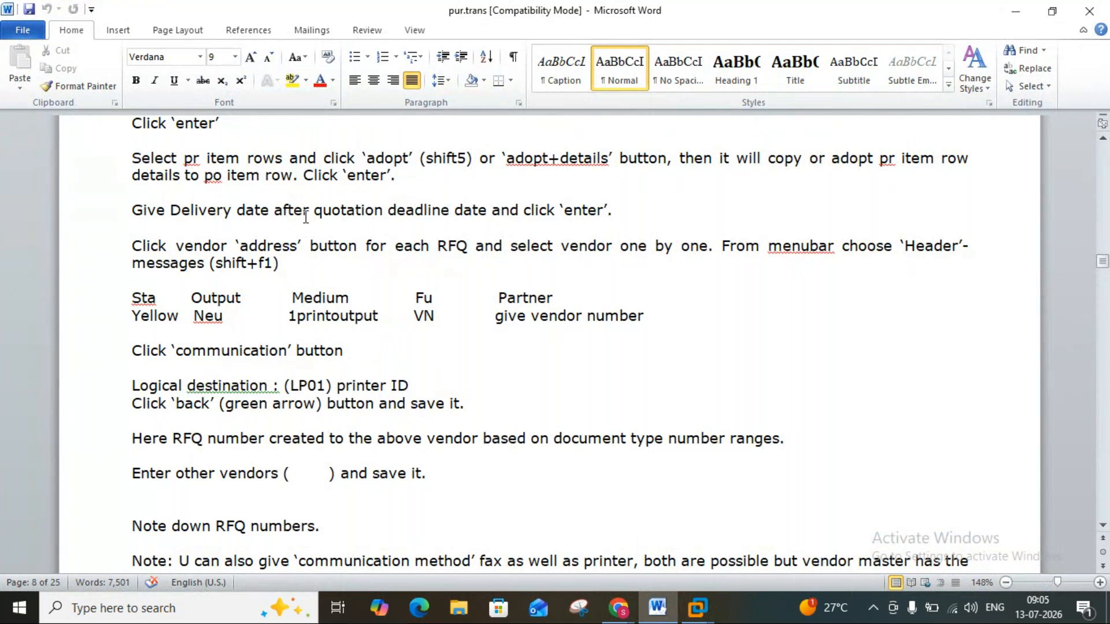
pyautogui.click(659, 610)
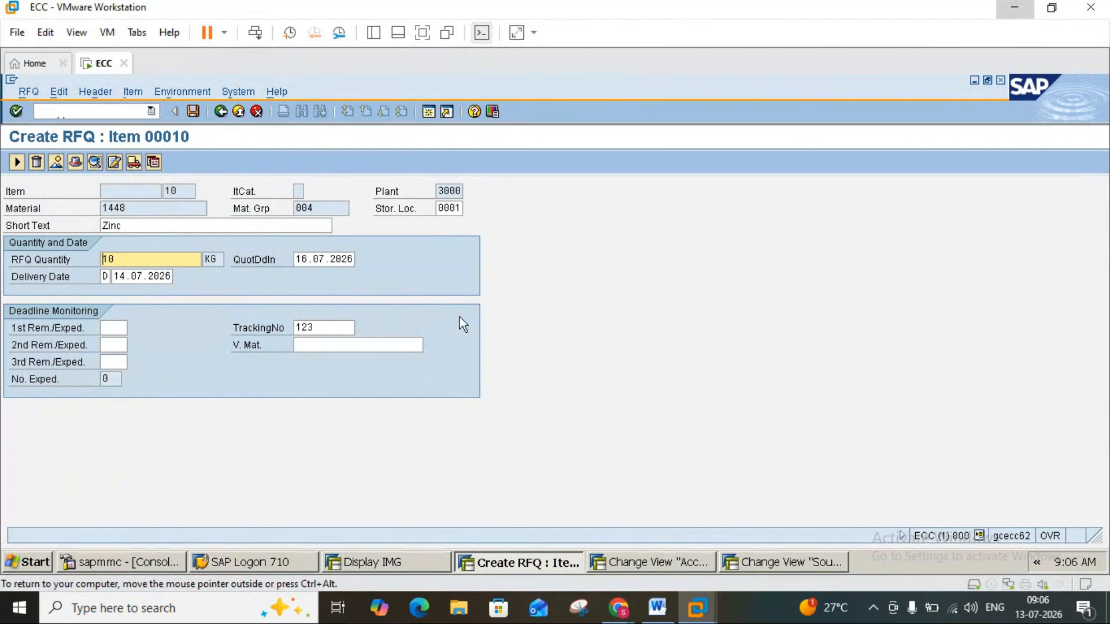
pyautogui.press('Return')
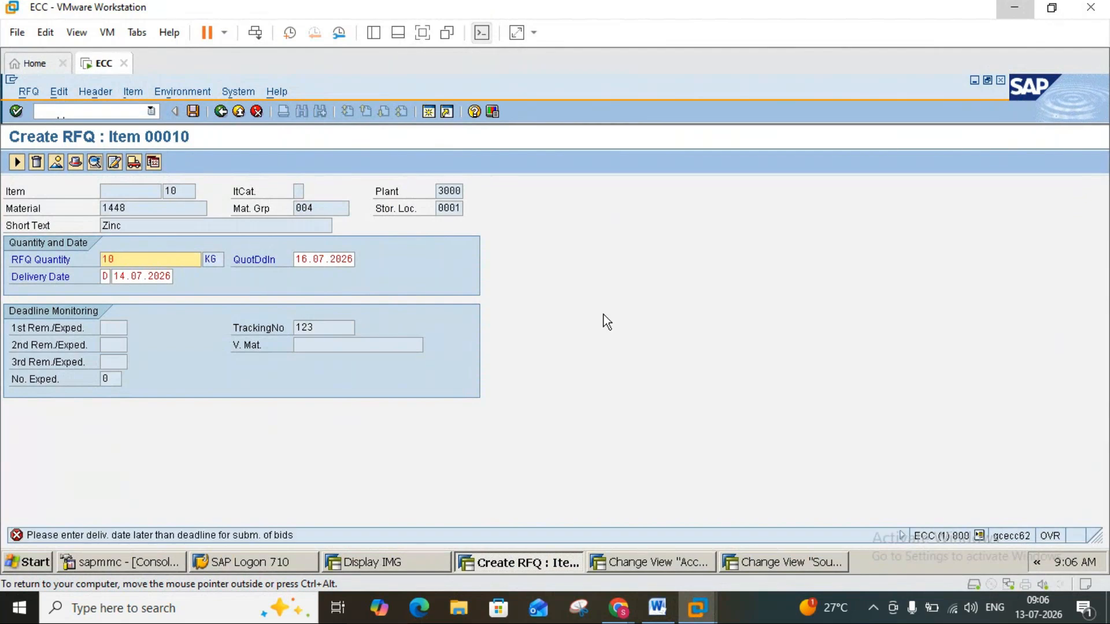
pyautogui.click(126, 280)
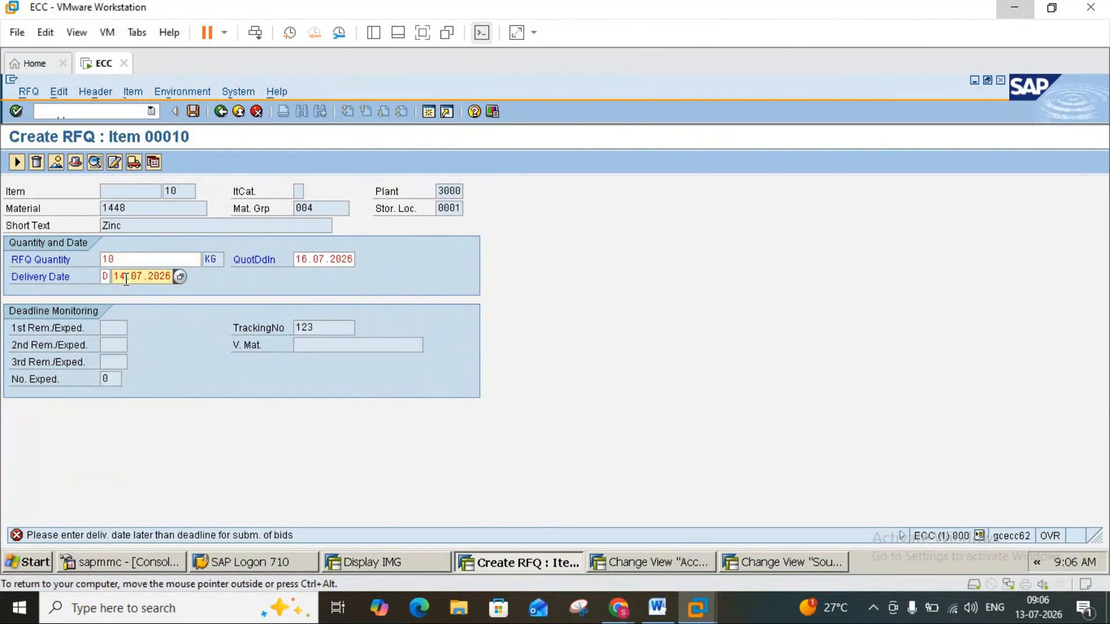
pyautogui.write('7')
pyautogui.press('Return')
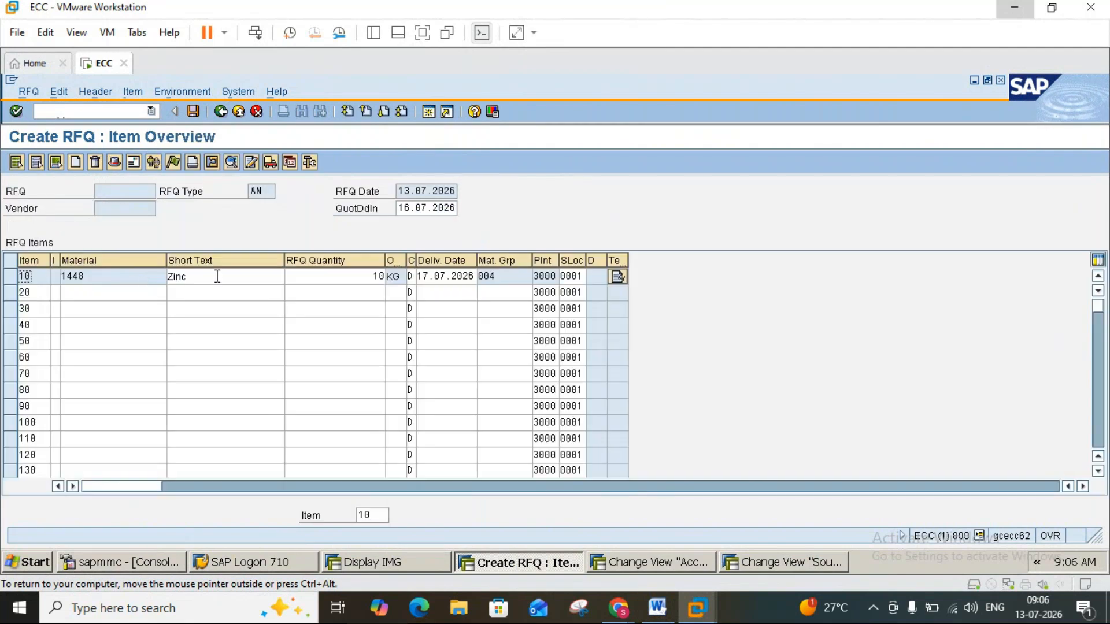
# Read the vendor address instructions in the Word notes and open the vendor address for the Zinc RFQ item.
pyautogui.click(658, 615)
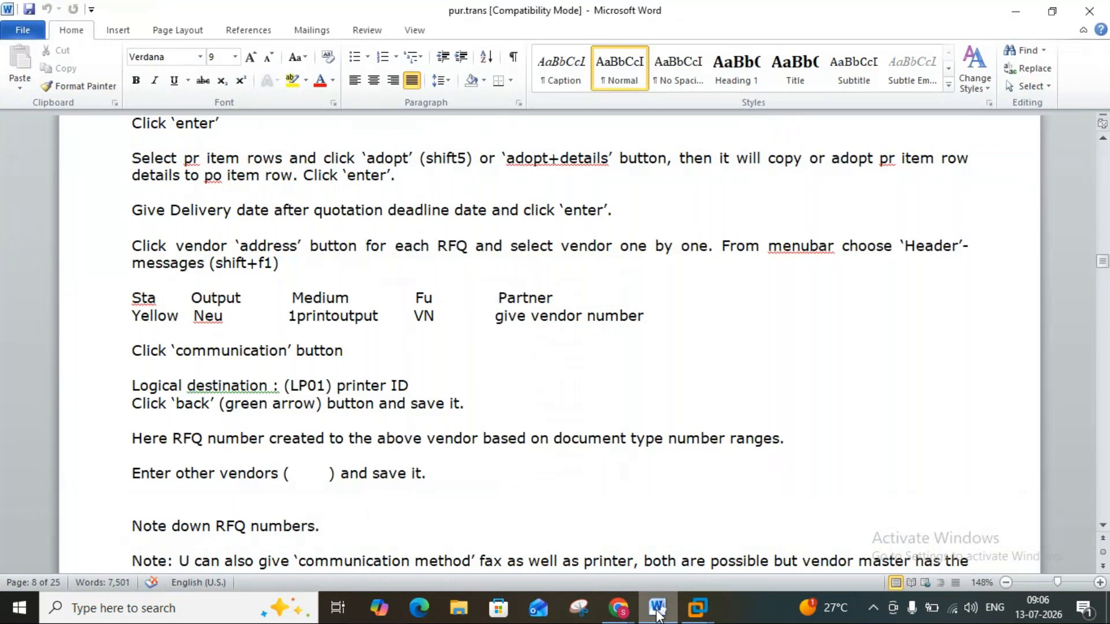
pyautogui.click(658, 615)
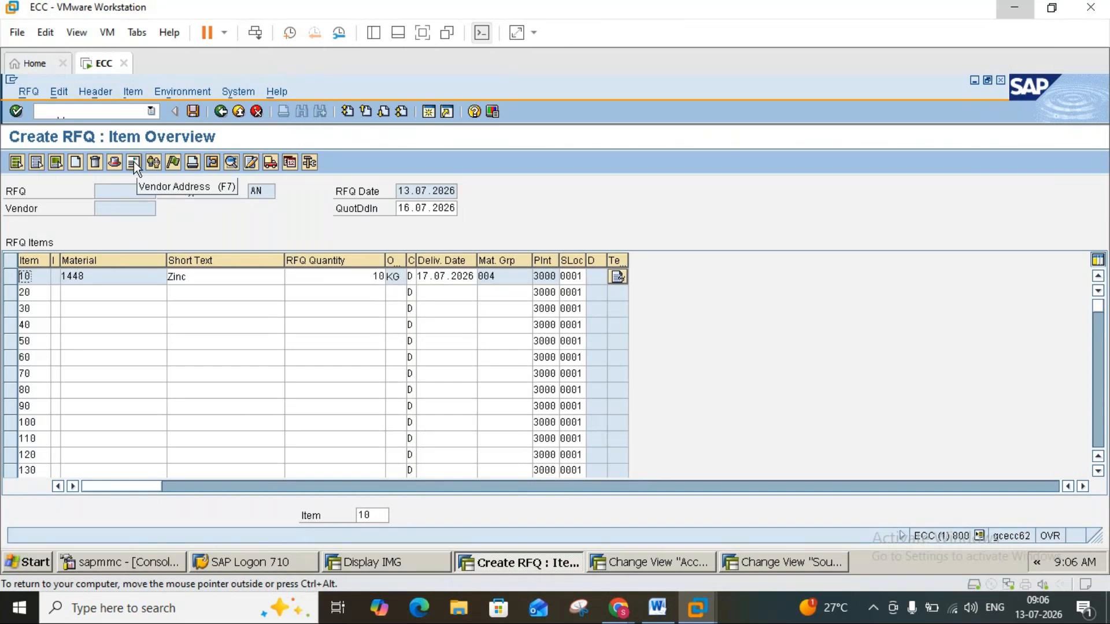
pyautogui.click(10, 276)
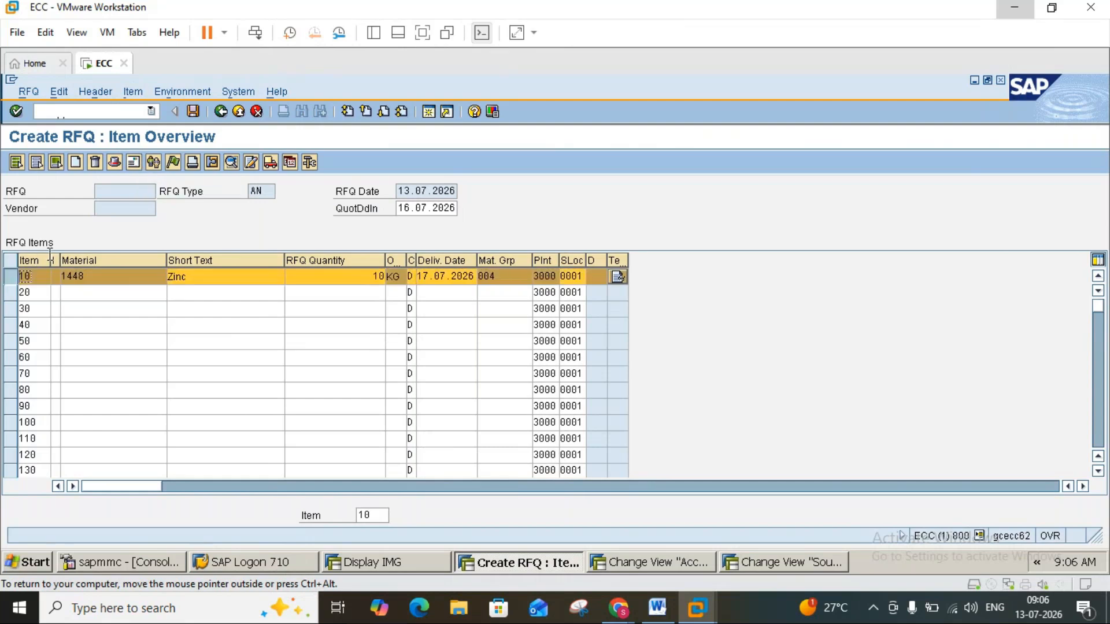
pyautogui.click(133, 162)
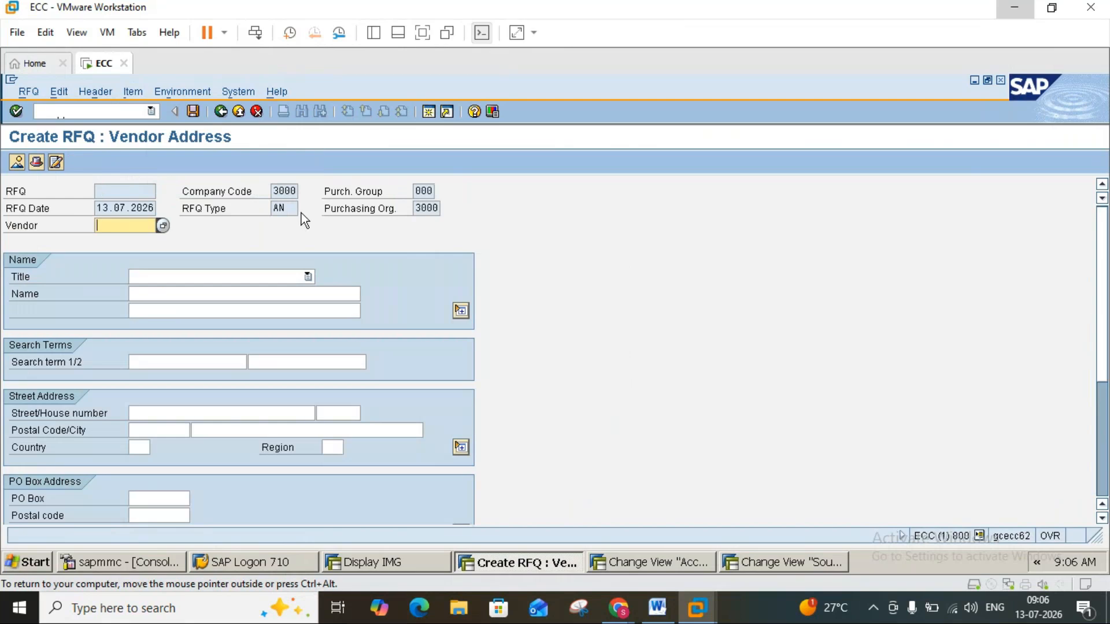
# Assign vendor 3000 to the RFQ, load its address data, and save the RFQ.
pyautogui.write('3000')
pyautogui.press('Return')
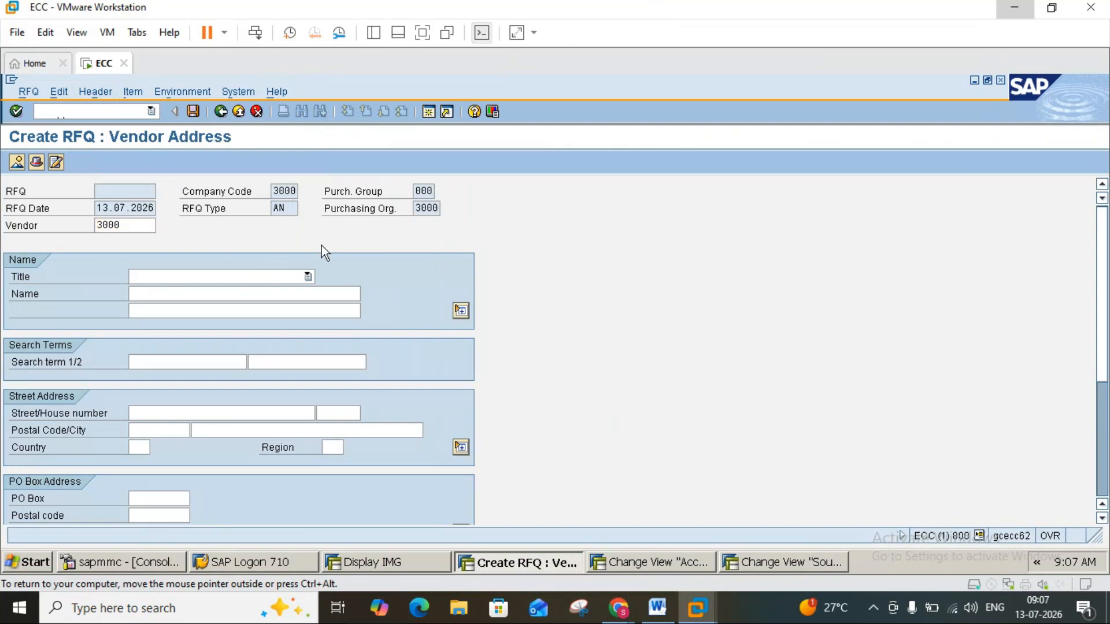
pyautogui.click(273, 277)
pyautogui.click(239, 291)
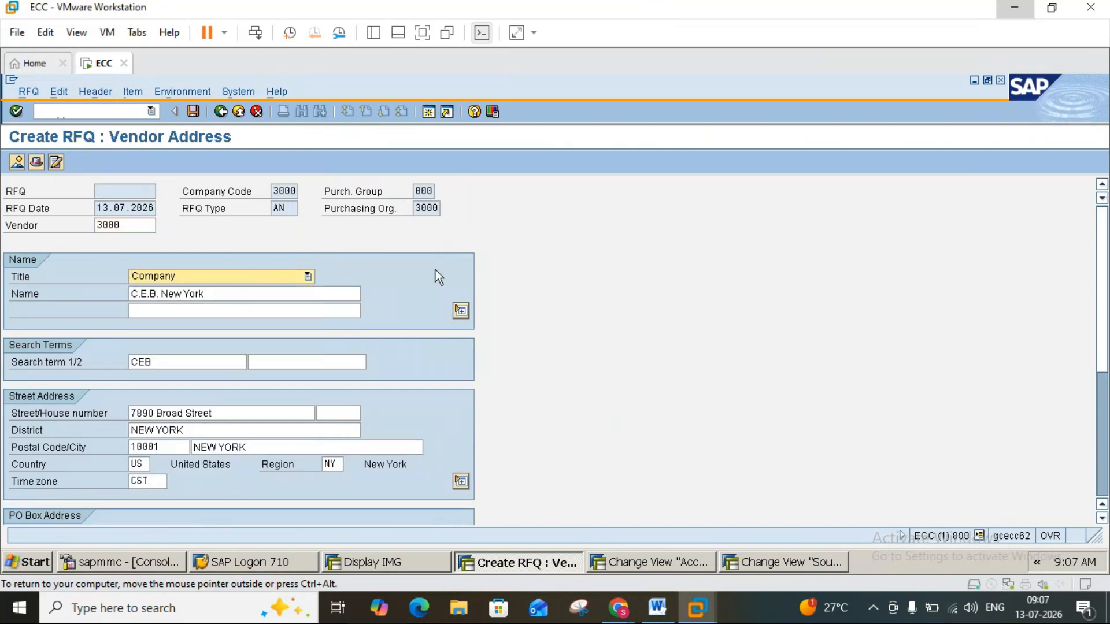
pyautogui.click(192, 111)
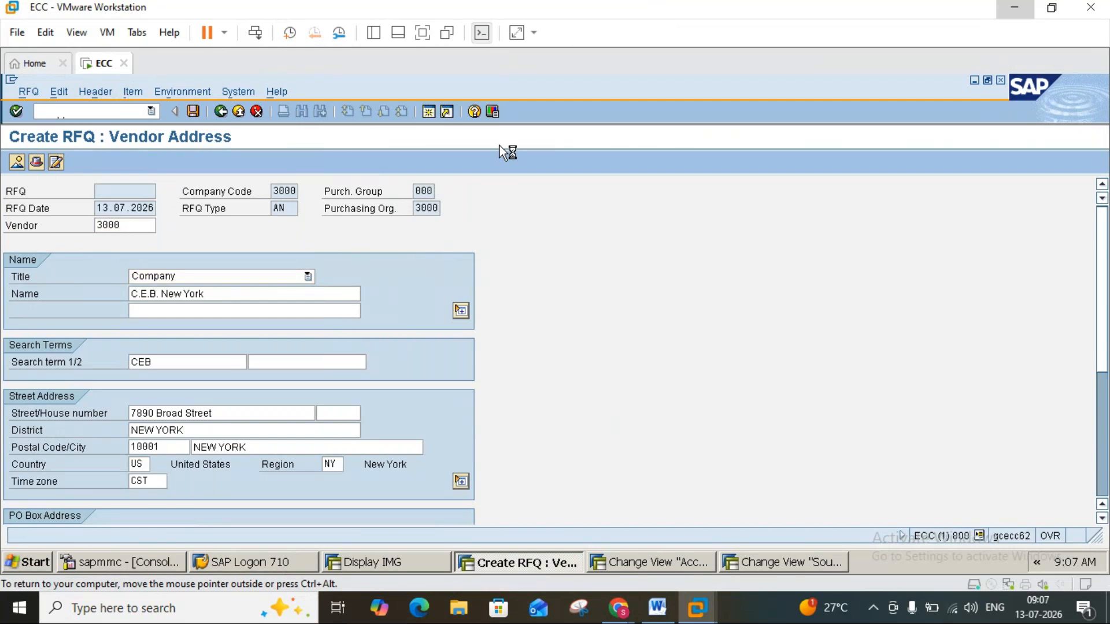
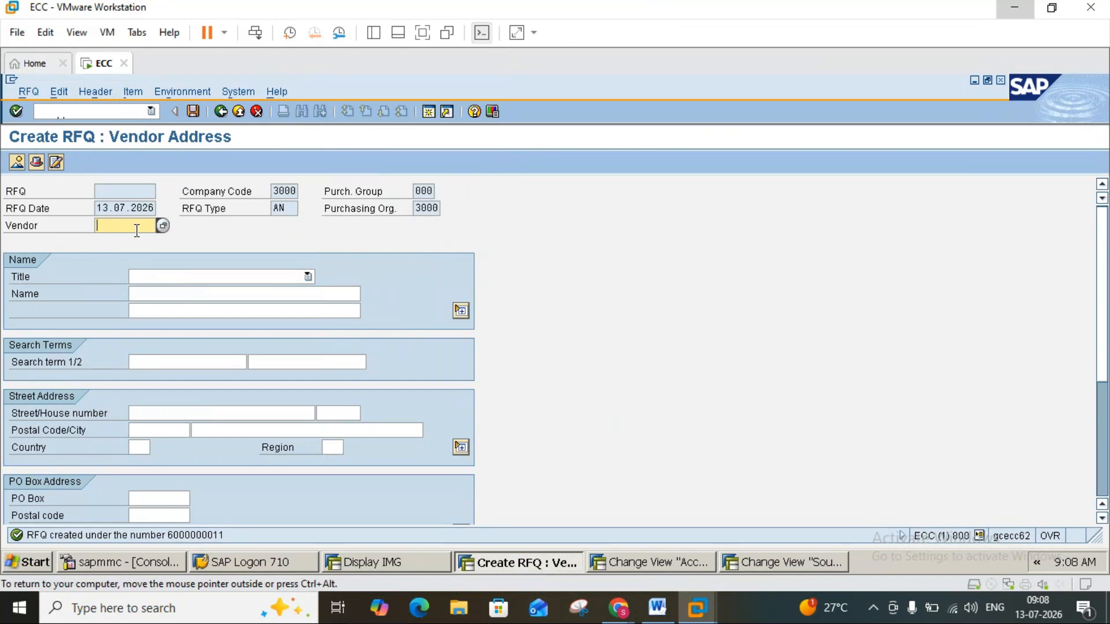
# Assign vendor 1000 to the RFQ using the vendor's language DE, load its address data, and save the RFQ.
pyautogui.write('000')
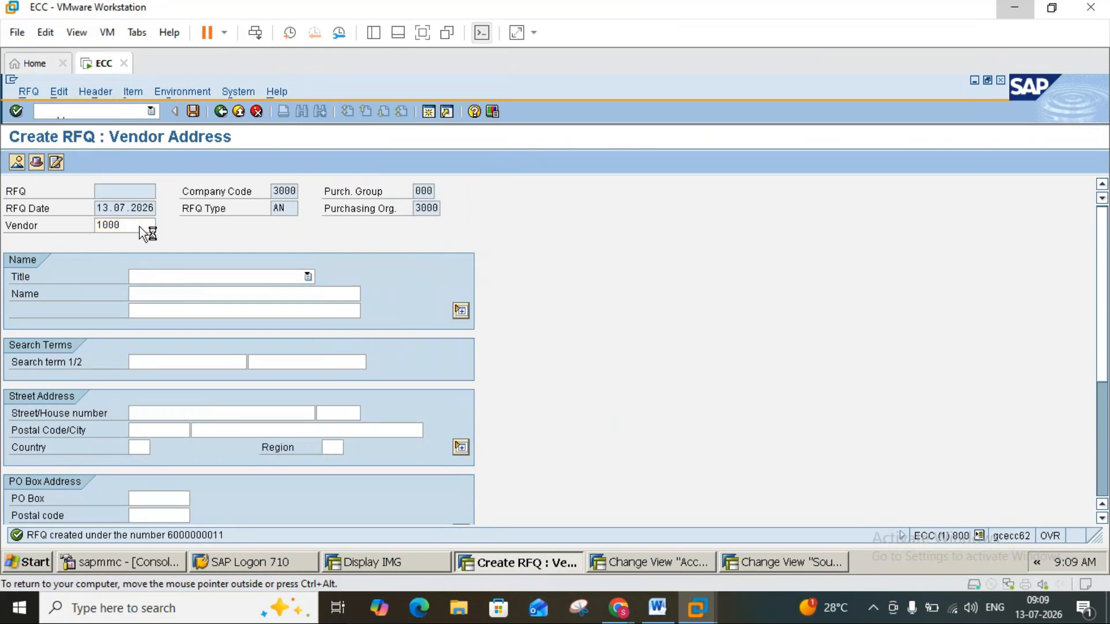
pyautogui.press('Return')
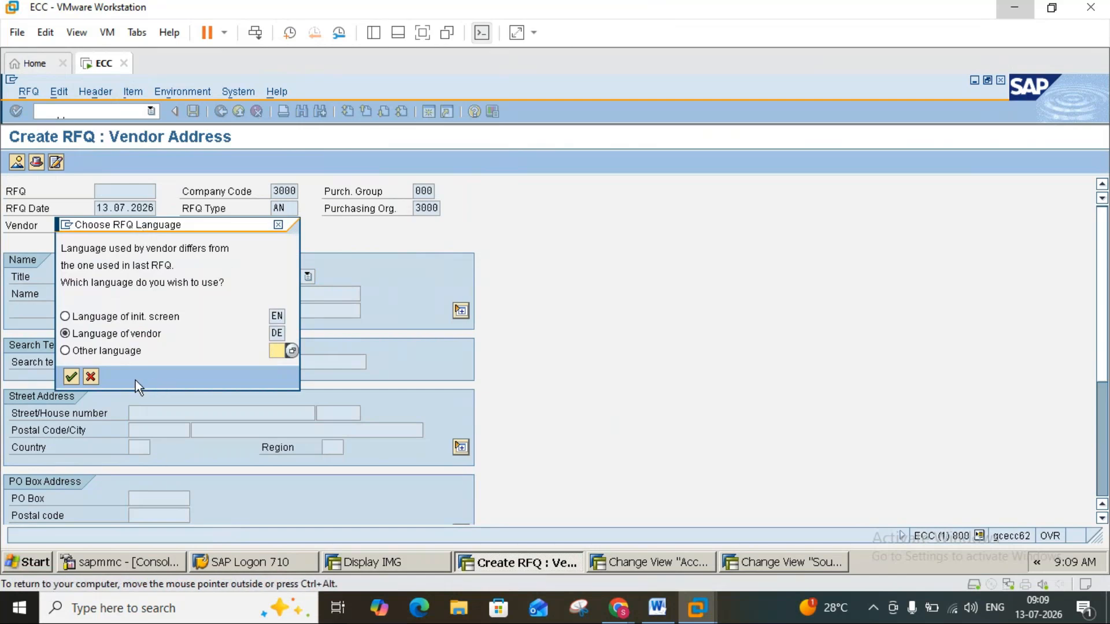
pyautogui.click(75, 379)
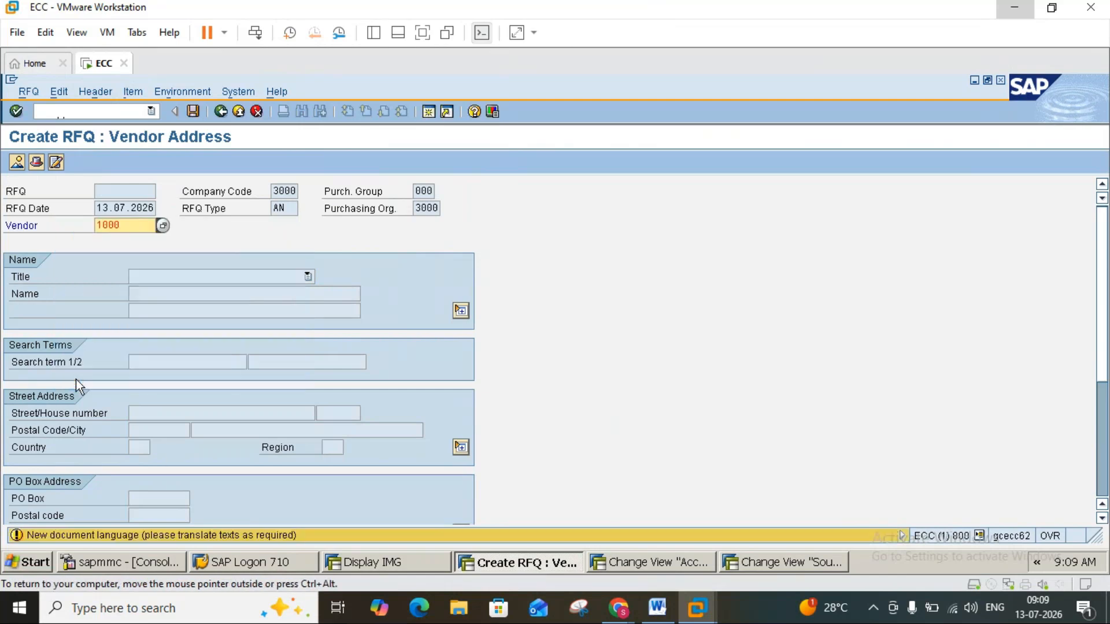
pyautogui.press('Return')
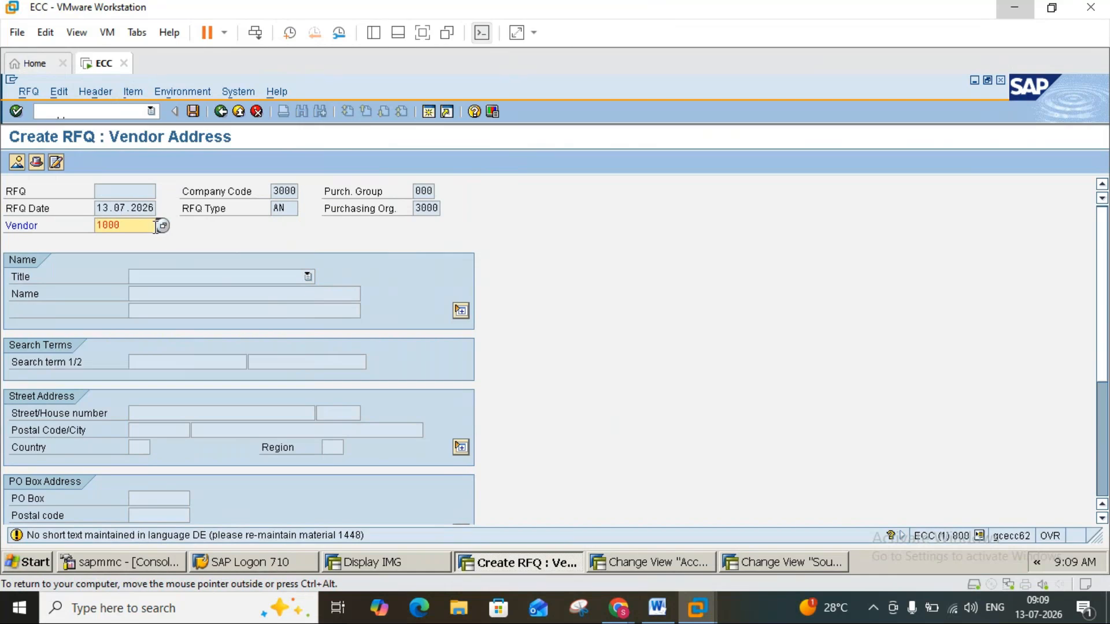
pyautogui.press('Return')
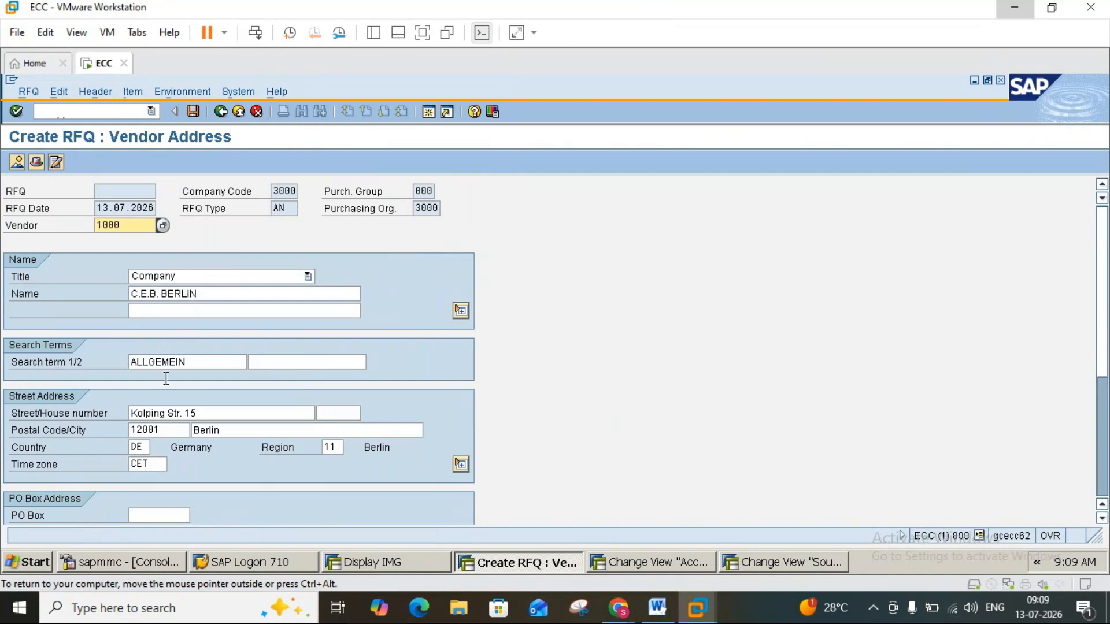
pyautogui.click(193, 112)
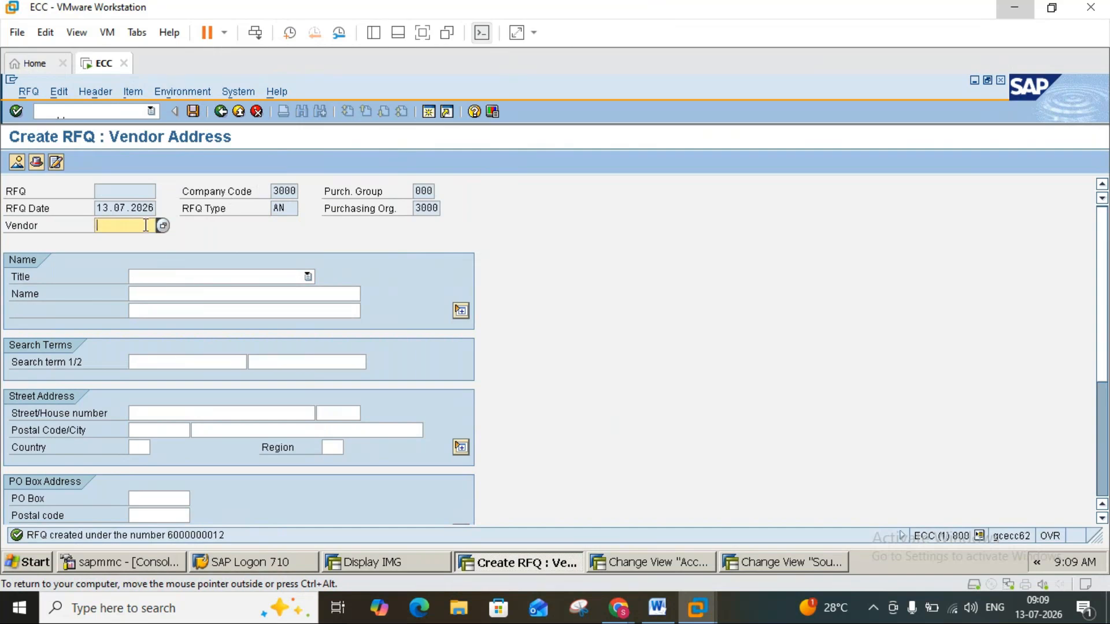
# Try to assign vendor 2000 to the next RFQ.
pyautogui.write('2000')
pyautogui.press('Return')
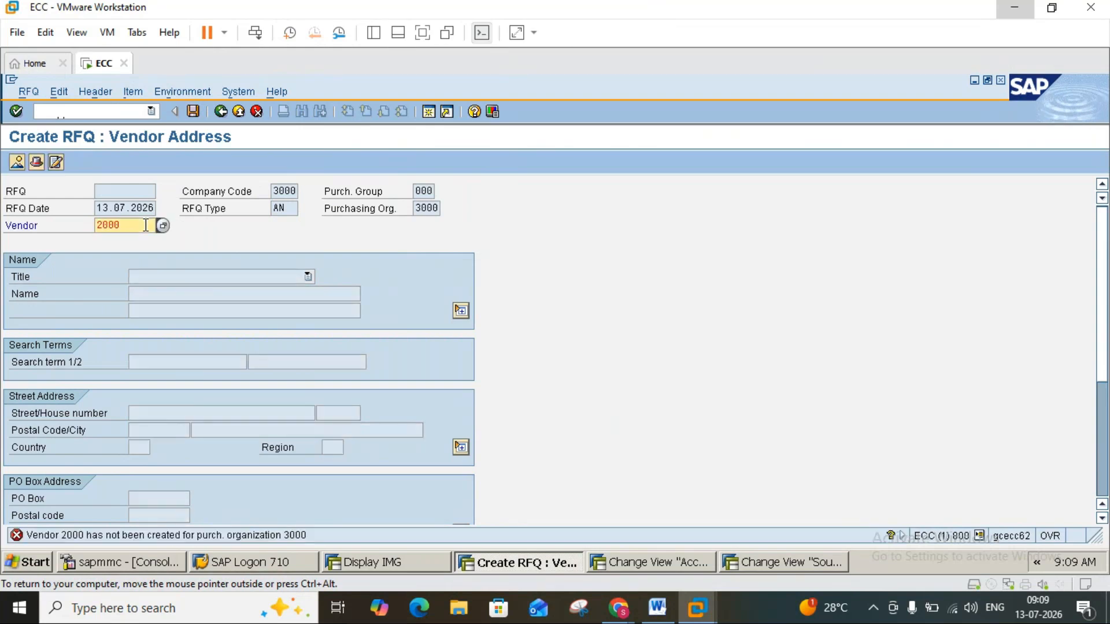
# In a new session, open vendor 2000's purchasing data for purchasing organization 2000 with transaction XK02.
pyautogui.click(434, 115)
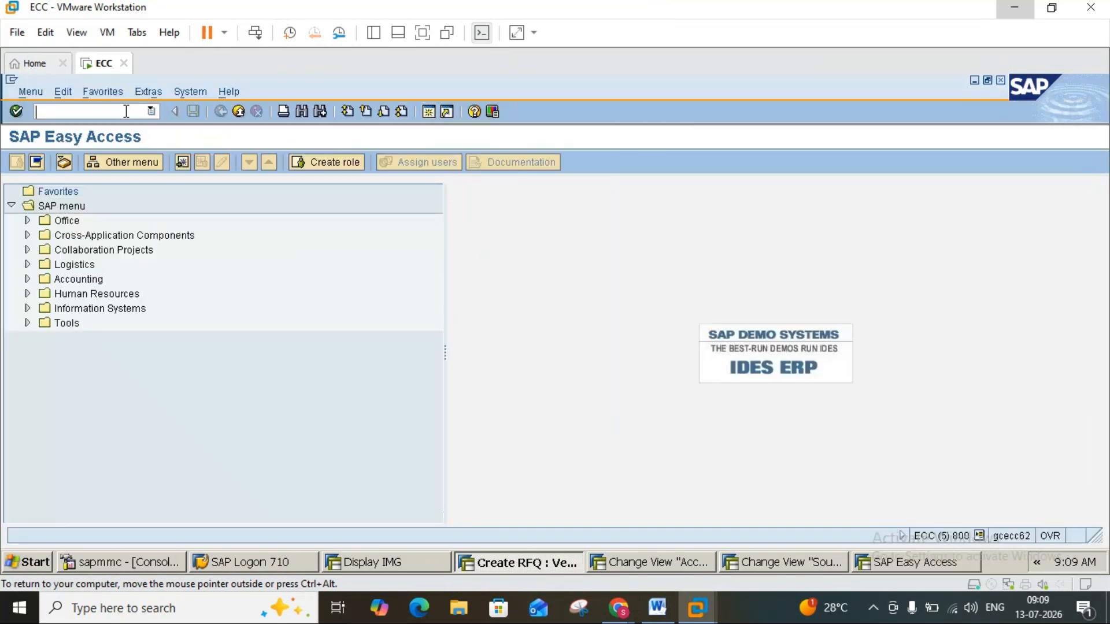
pyautogui.write('xk02')
pyautogui.press('Return')
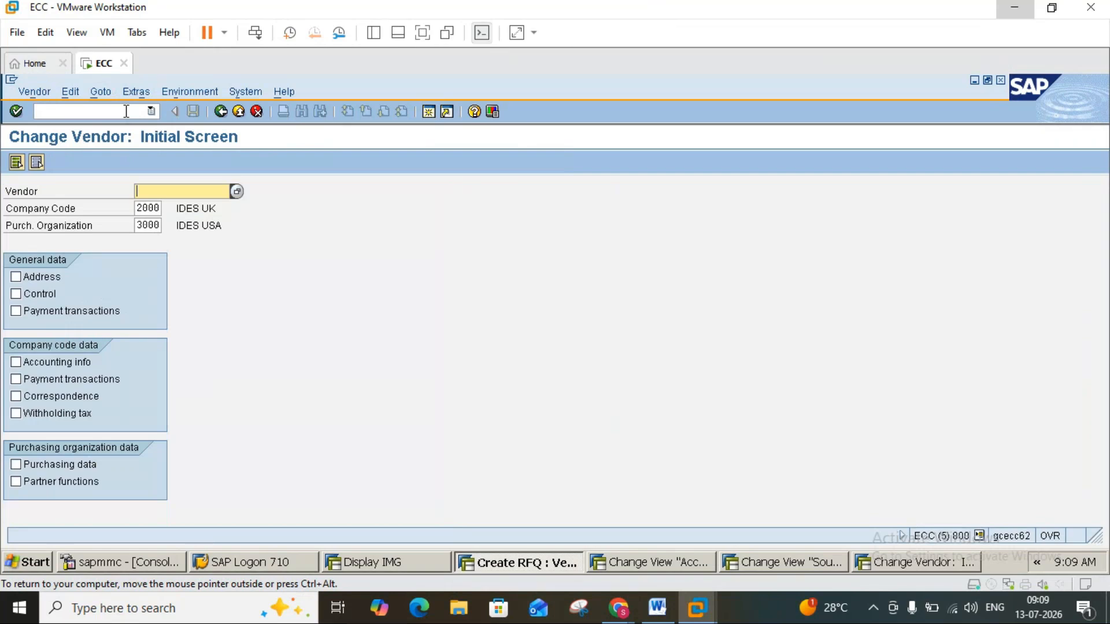
pyautogui.write('2000')
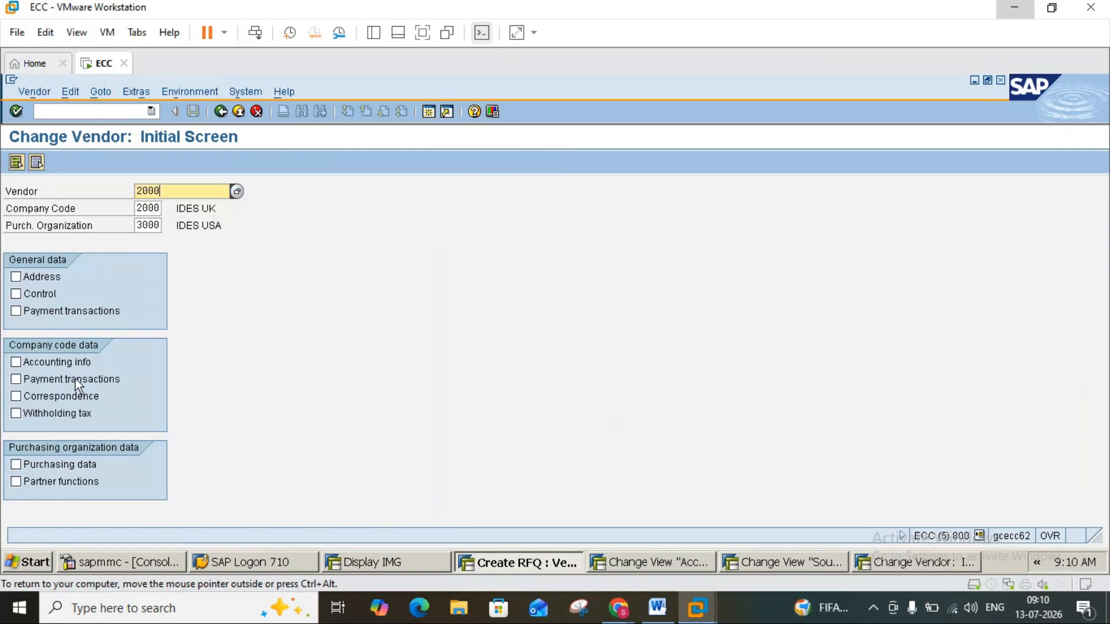
pyautogui.click(16, 465)
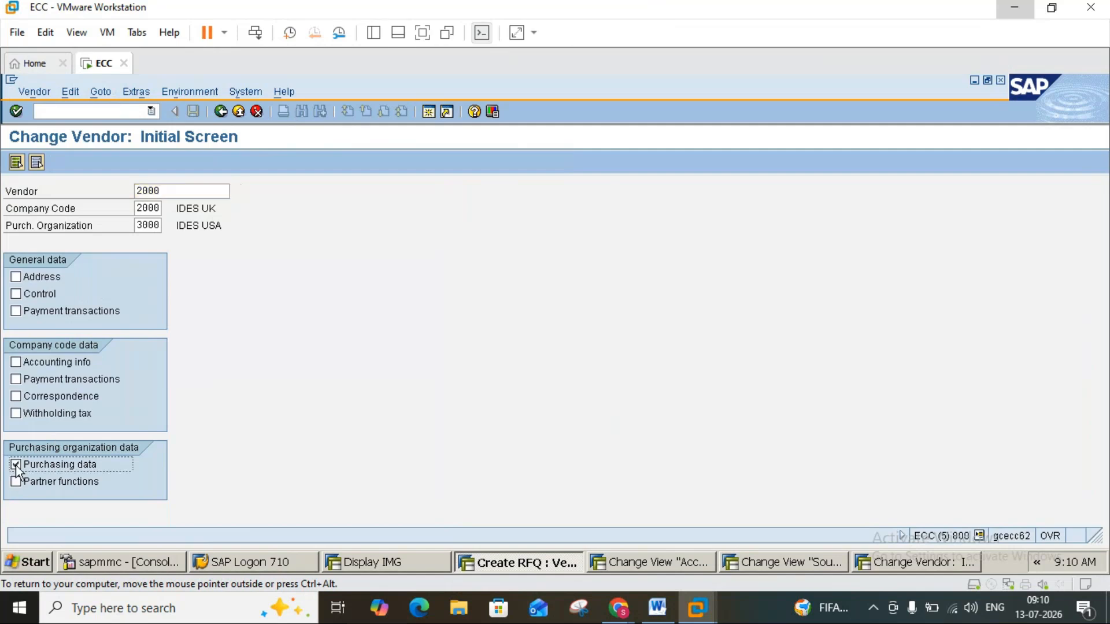
pyautogui.press('Return')
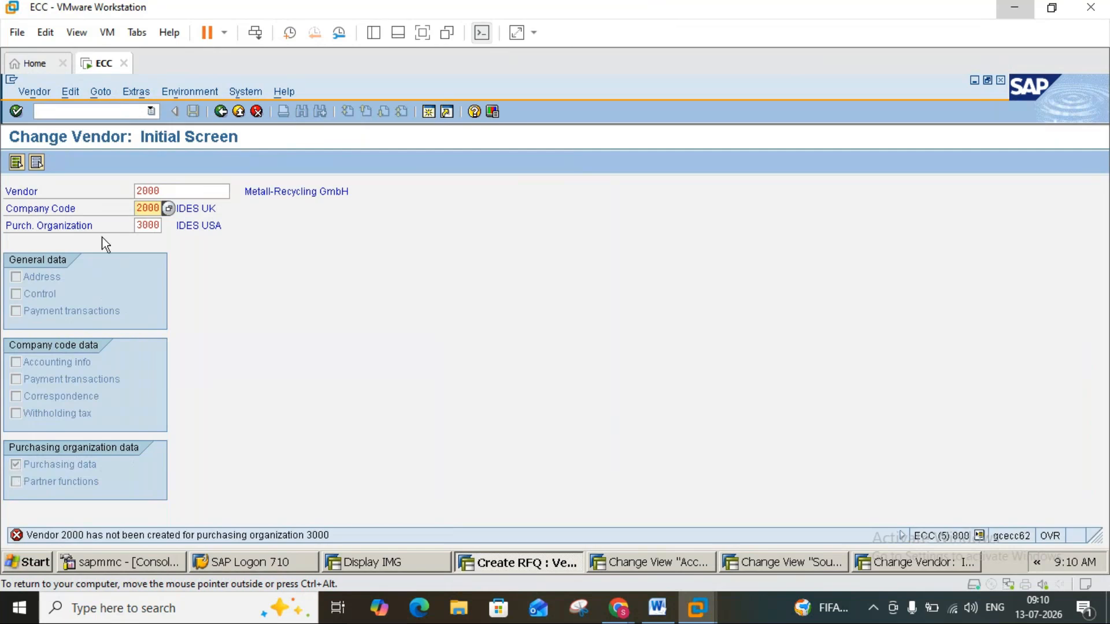
pyautogui.click(137, 222)
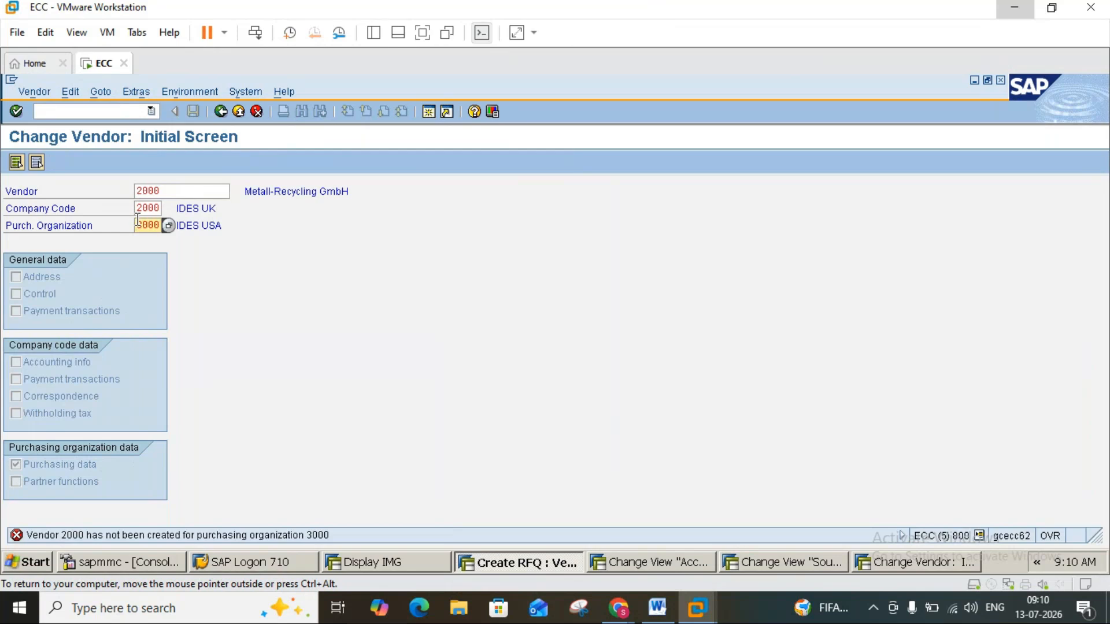
pyautogui.press('Delete')
pyautogui.write('2')
pyautogui.press('Return')
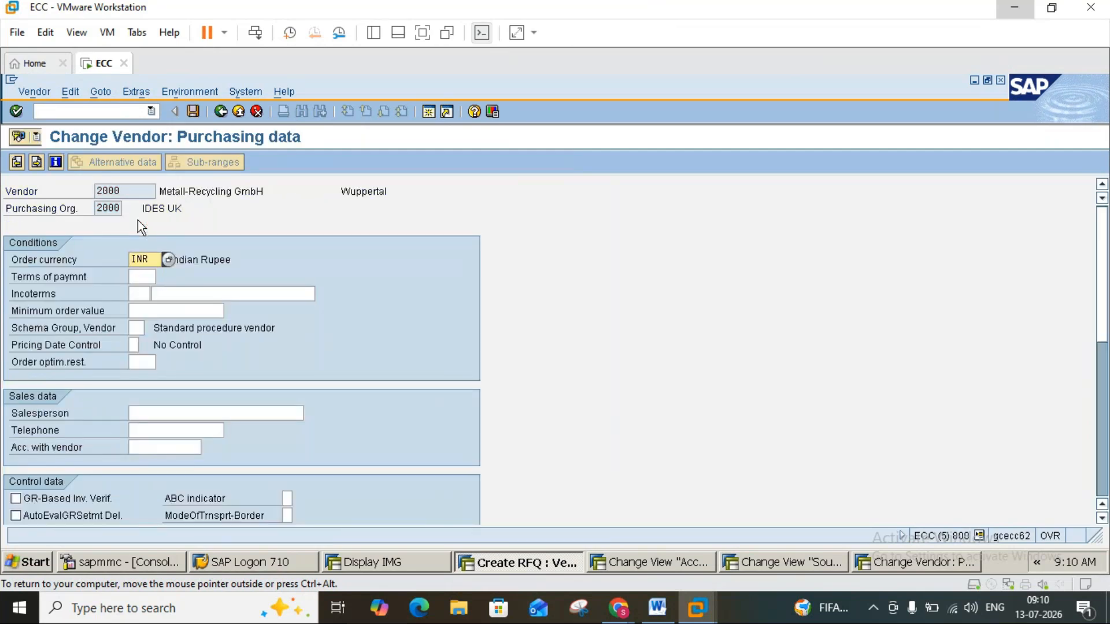
# Enter the salesperson's name, enable GR-based invoice verification for vendor 2000, save the vendor, and return to the RFQ session.
pyautogui.click(194, 413)
pyautogui.write('M')
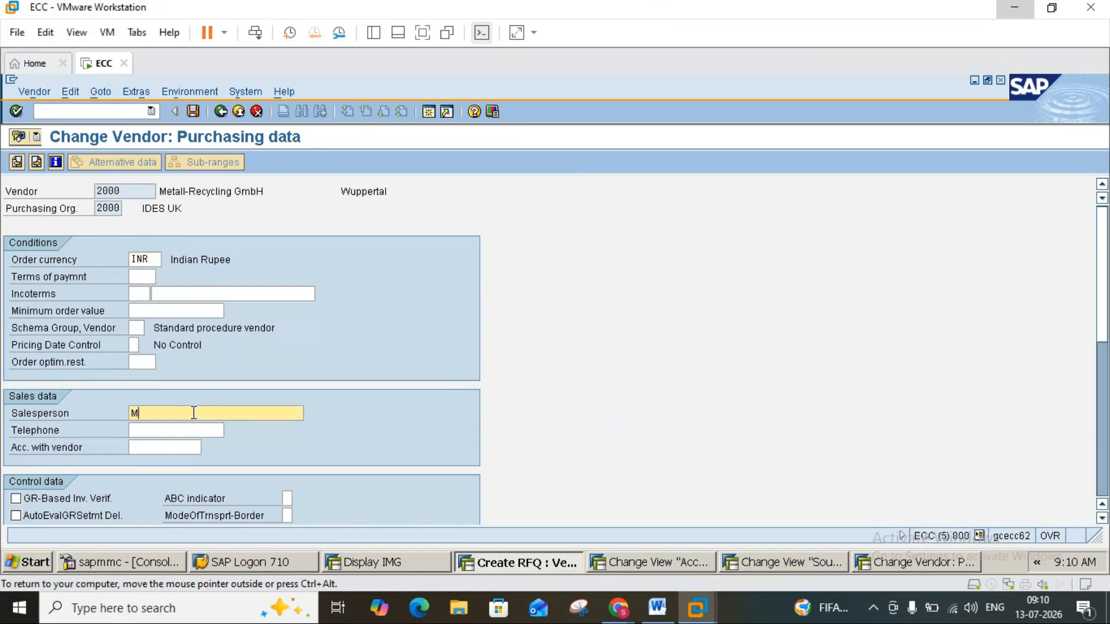
pyautogui.write('adhulika')
pyautogui.click(15, 498)
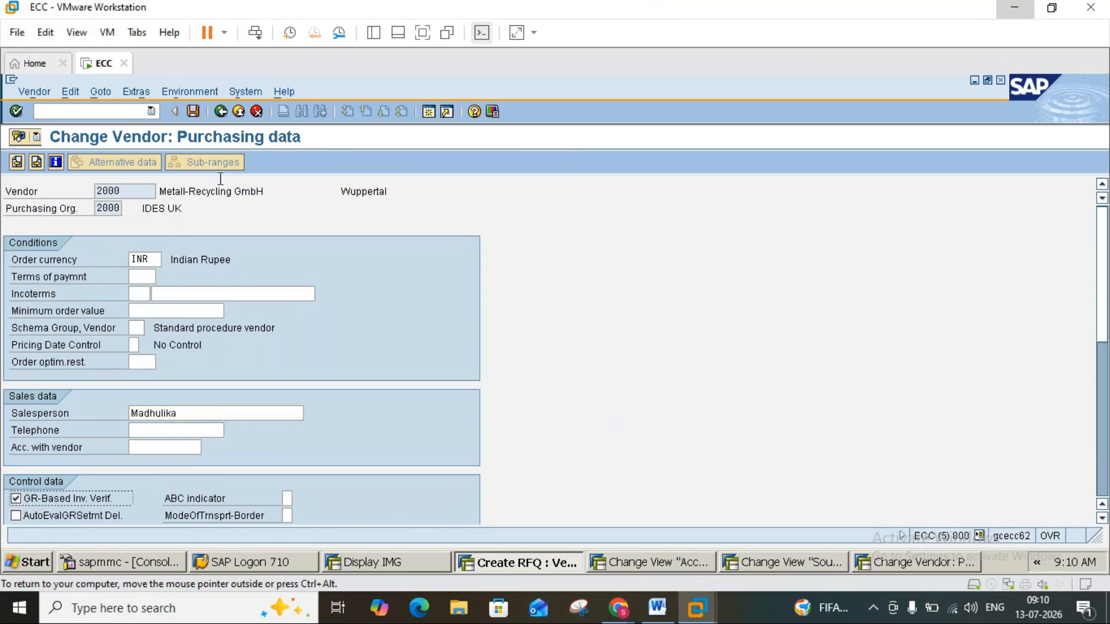
pyautogui.click(193, 112)
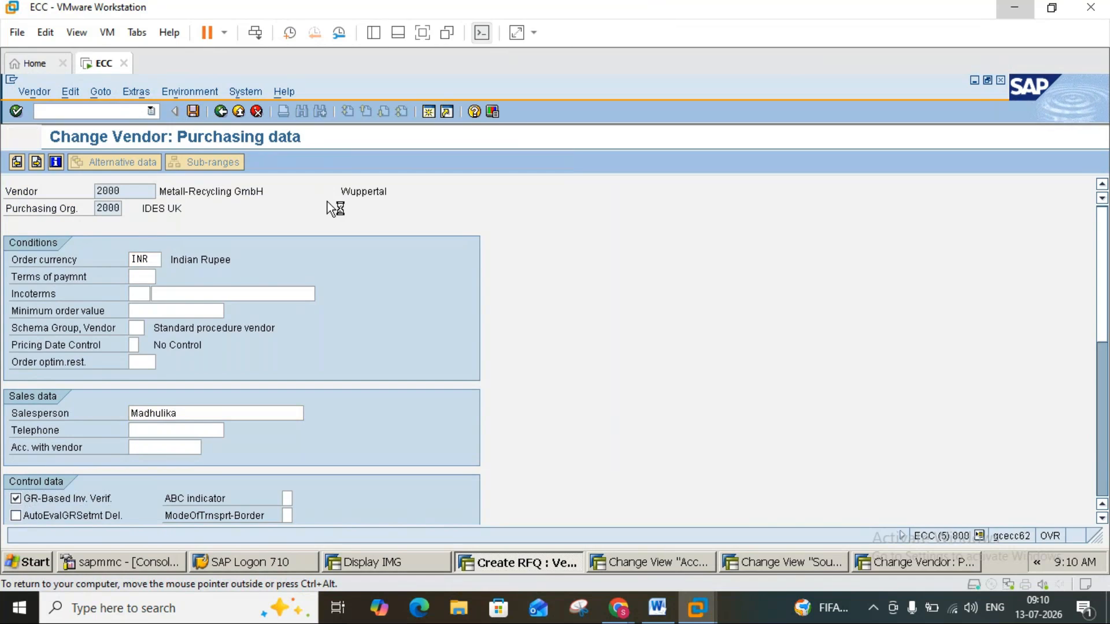
pyautogui.click(237, 110)
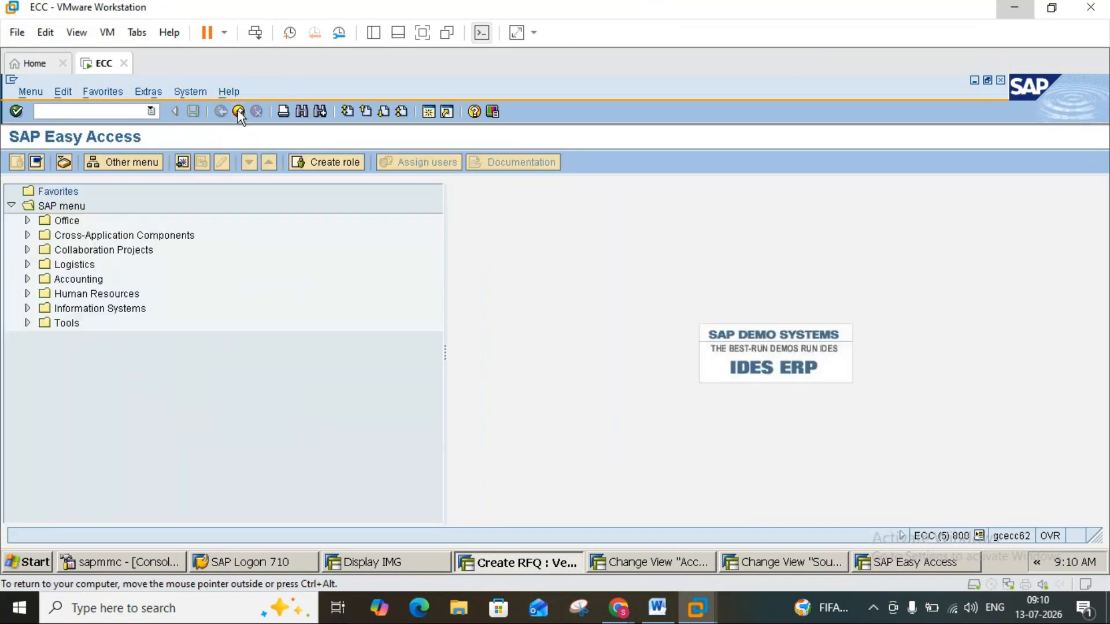
pyautogui.click(238, 110)
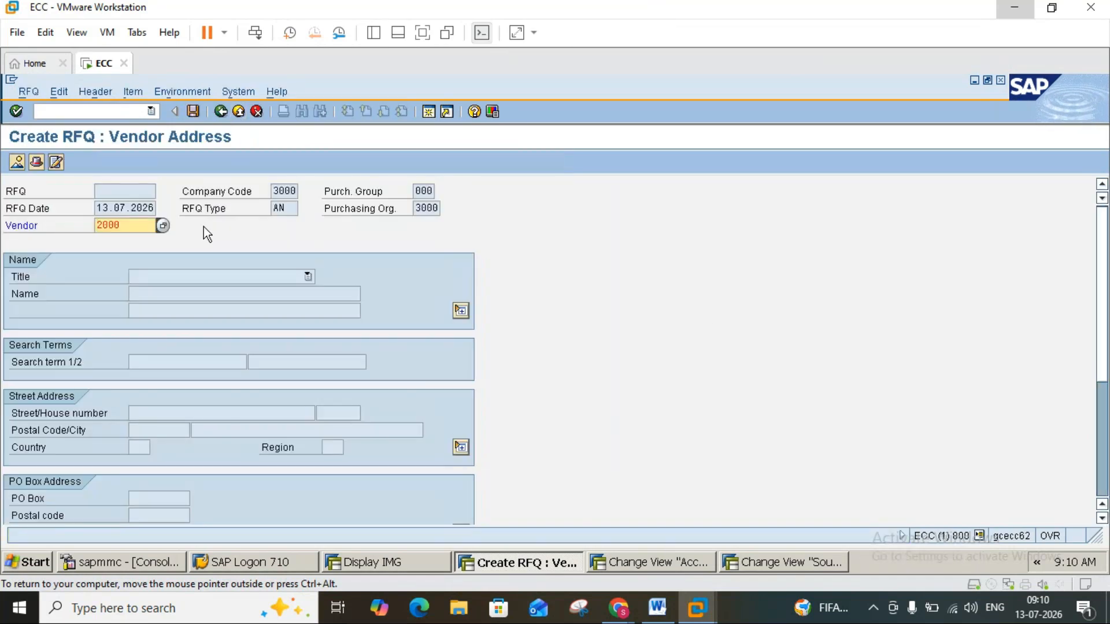
# Retry assigning vendor 2000 to the RFQ, and leave RFQ creation.
pyautogui.press('Return')
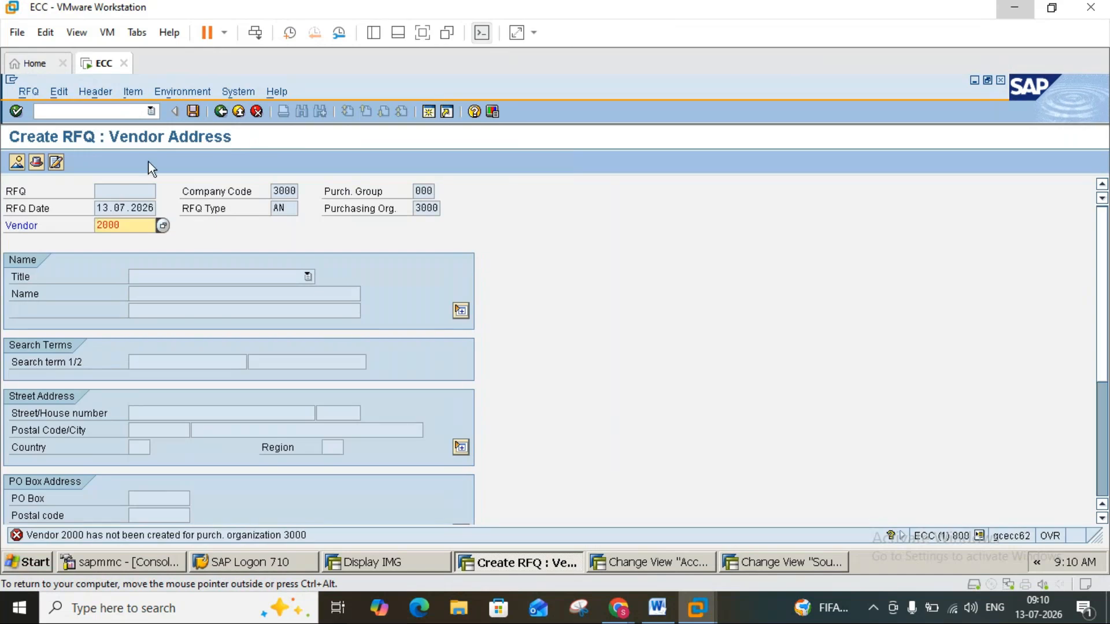
pyautogui.click(219, 112)
pyautogui.click(242, 117)
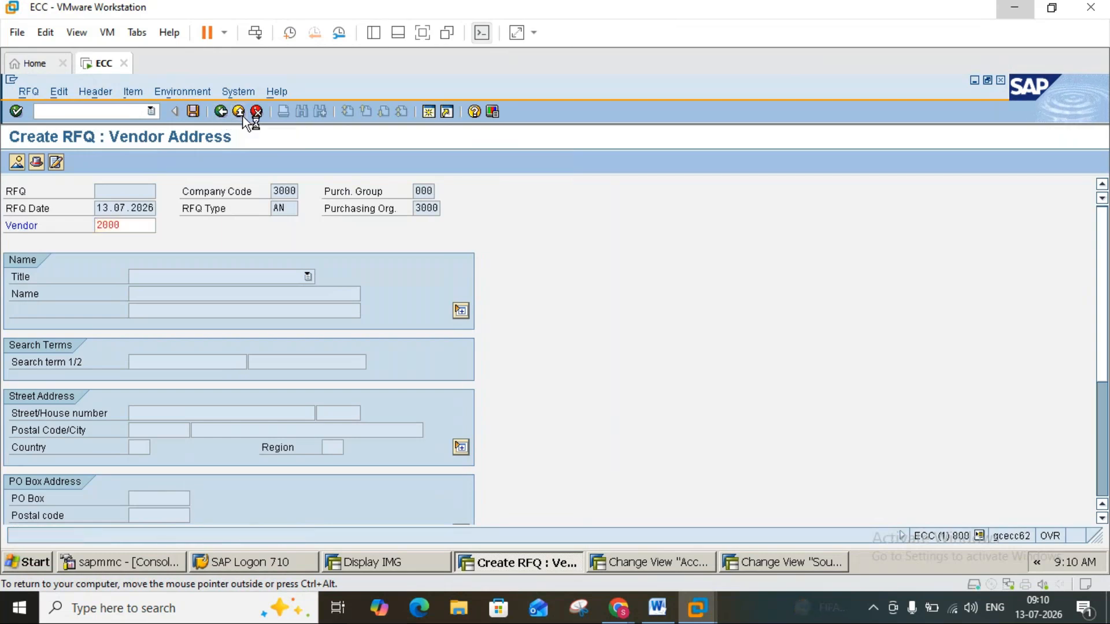
pyautogui.click(271, 346)
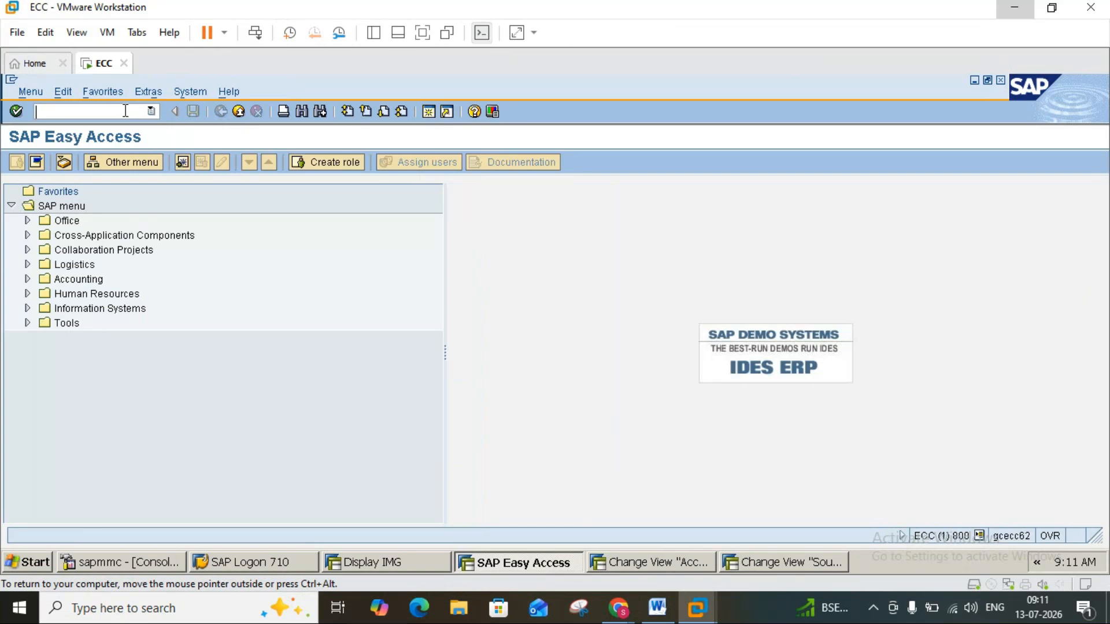
pyautogui.write('me42')
pyautogui.press('Return')
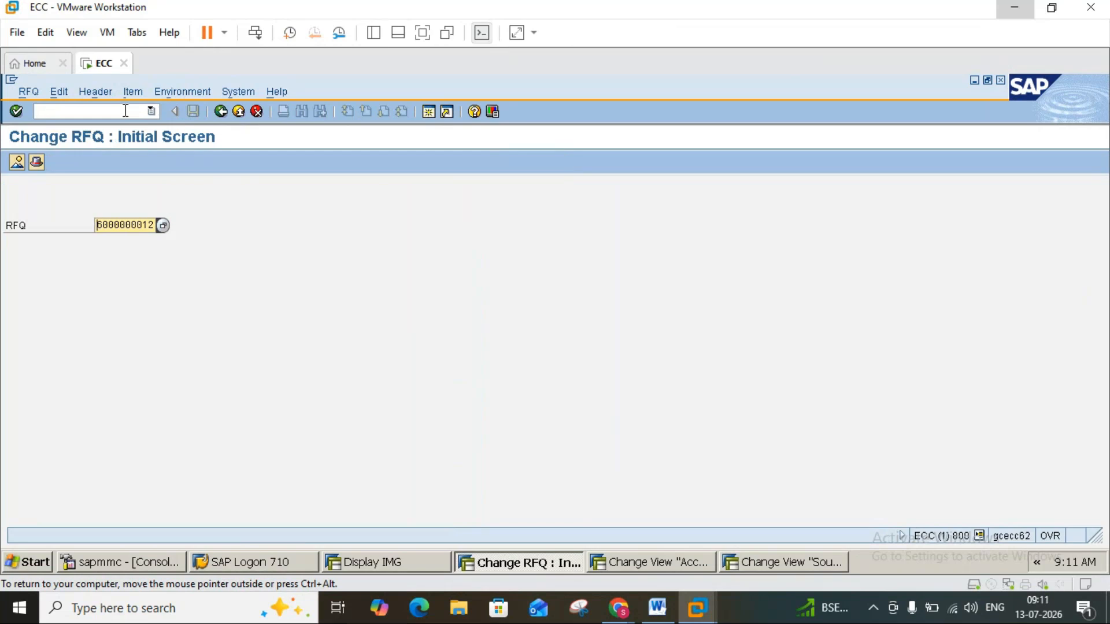
pyautogui.press('Return')
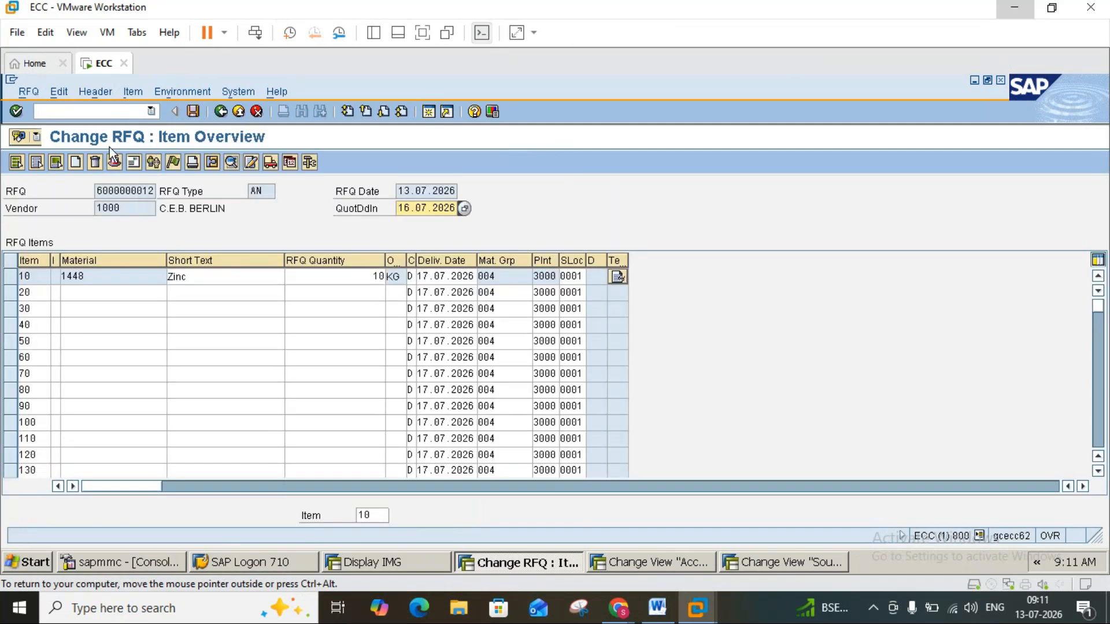
pyautogui.click(134, 163)
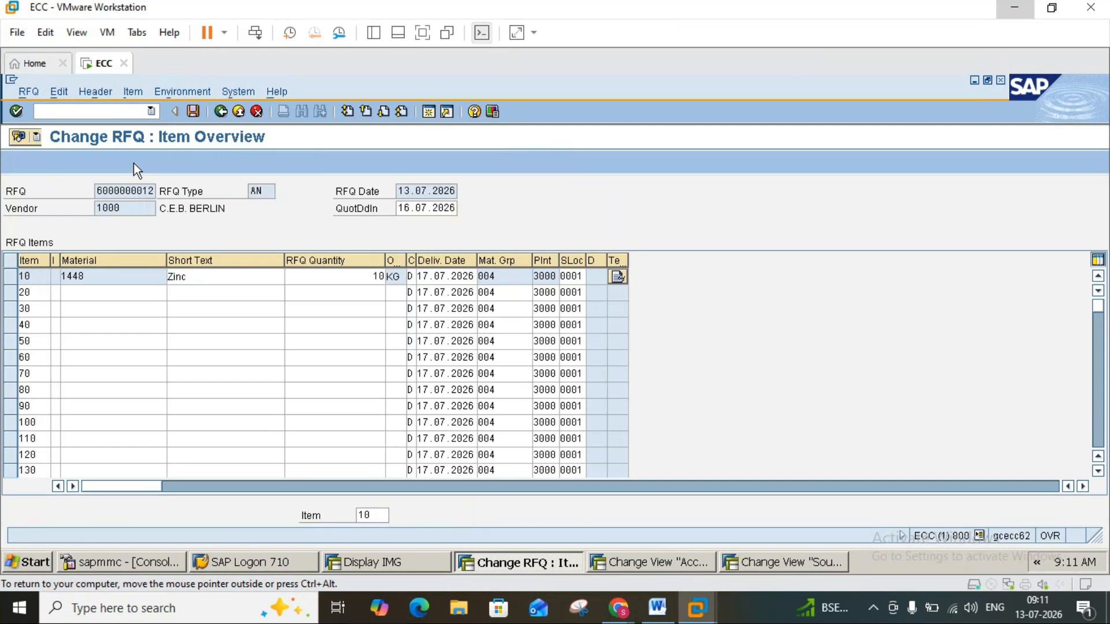
pyautogui.click(220, 111)
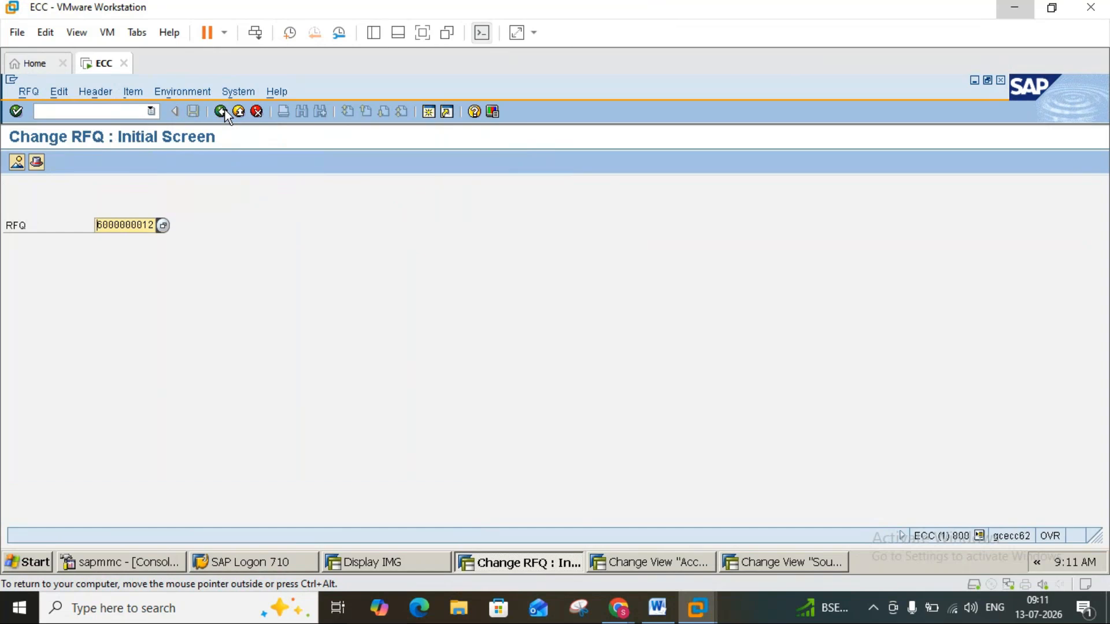
pyautogui.click(223, 111)
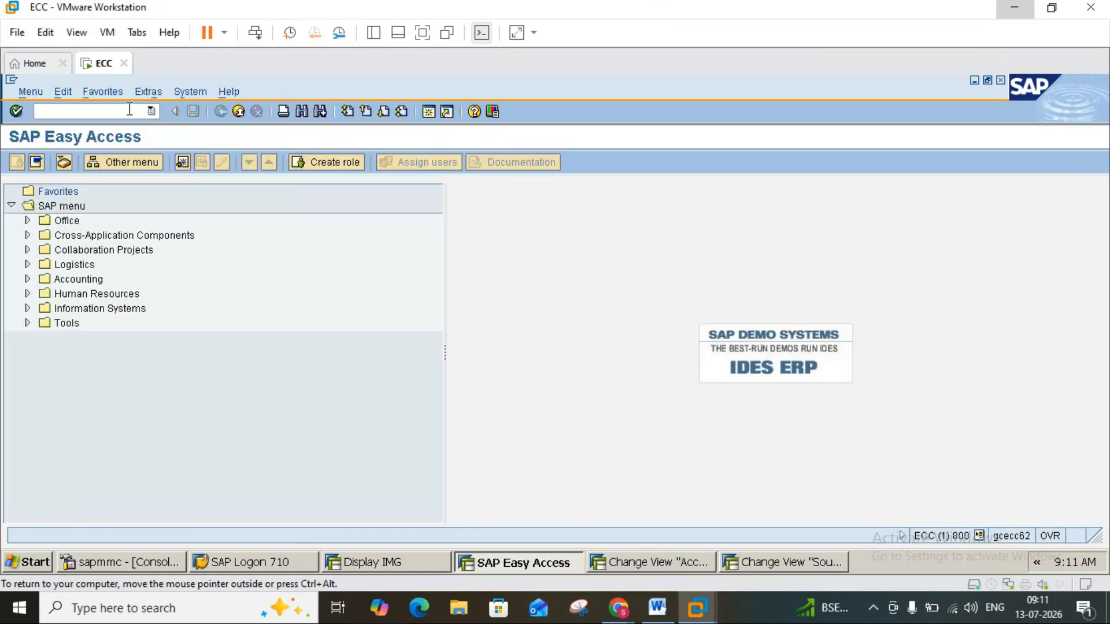
# Start a new RFQ in ME41 with quotation deadline 16.07.2026 and reference it to purchase requisition 10013575.
pyautogui.write('me41')
pyautogui.press('Return')
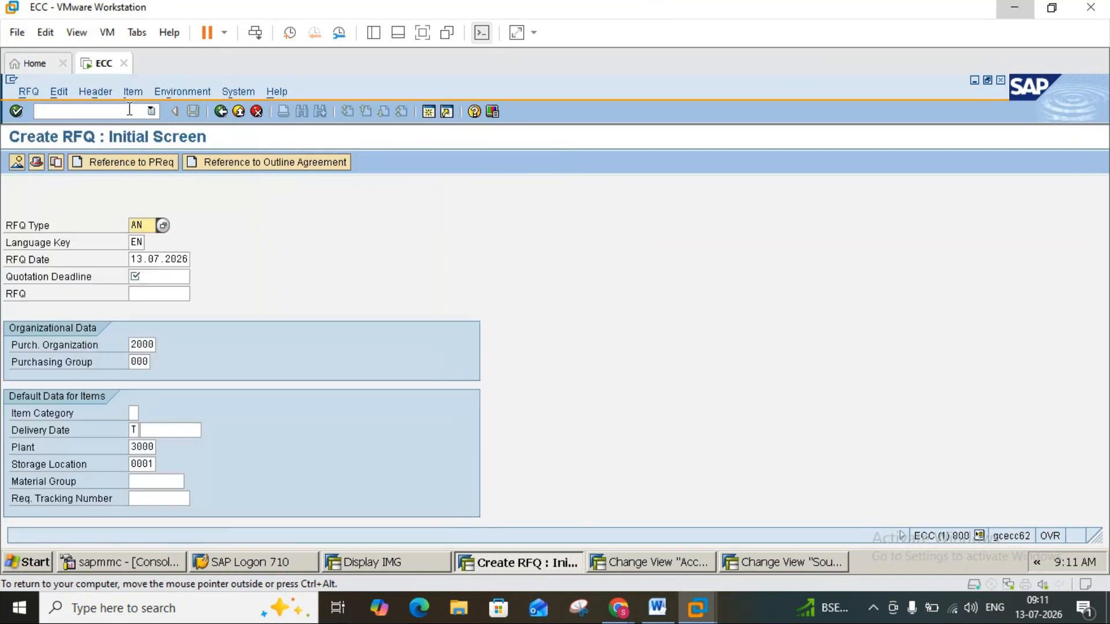
pyautogui.click(154, 275)
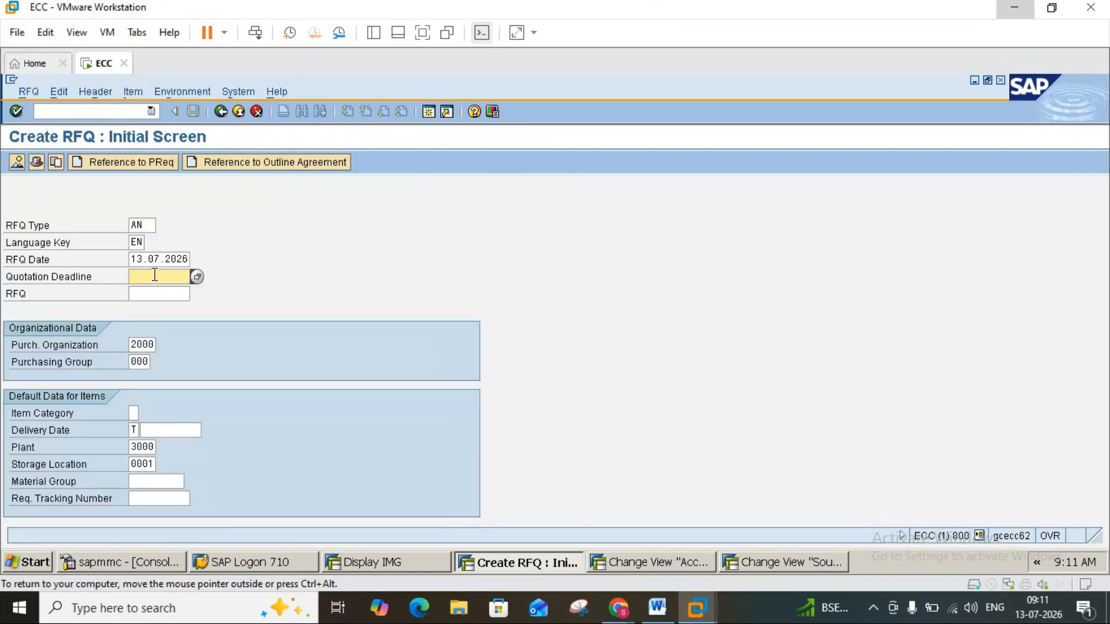
pyautogui.click(154, 290)
pyautogui.click(143, 165)
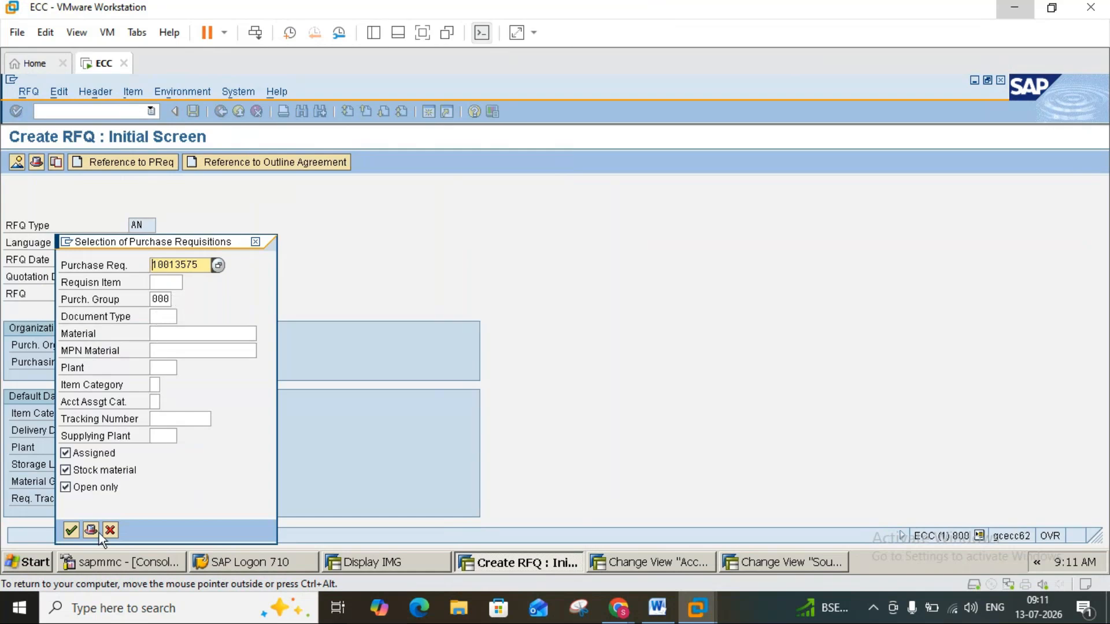
pyautogui.click(72, 529)
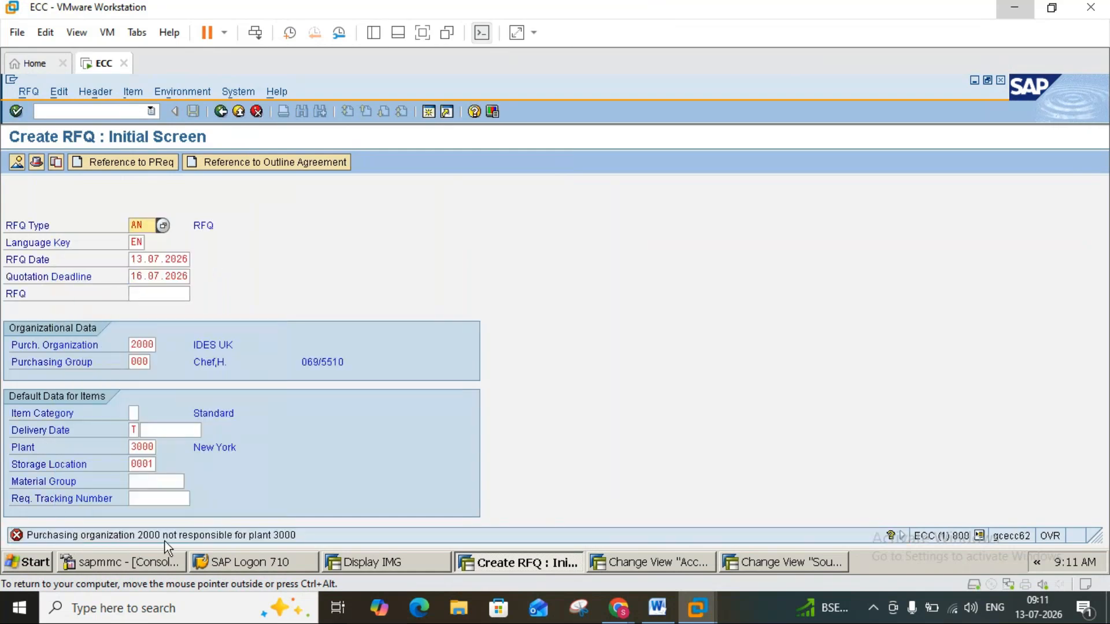
# Set the RFQ's default plant to 2000 and continue to the header data.
pyautogui.click(132, 446)
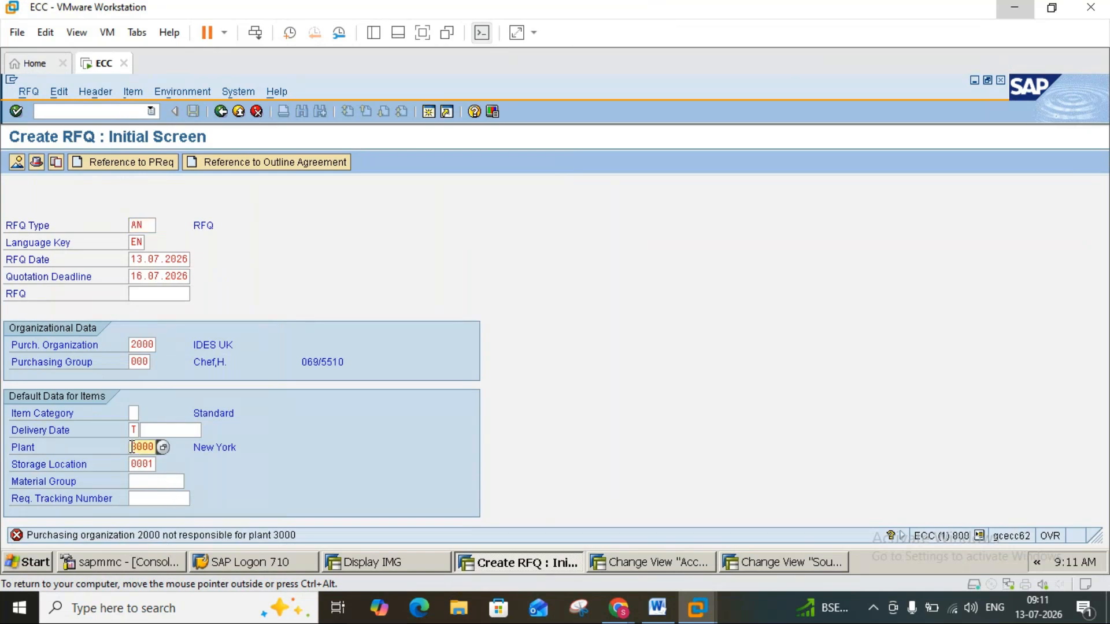
pyautogui.press('Delete')
pyautogui.write('2000')
pyautogui.press('Return')
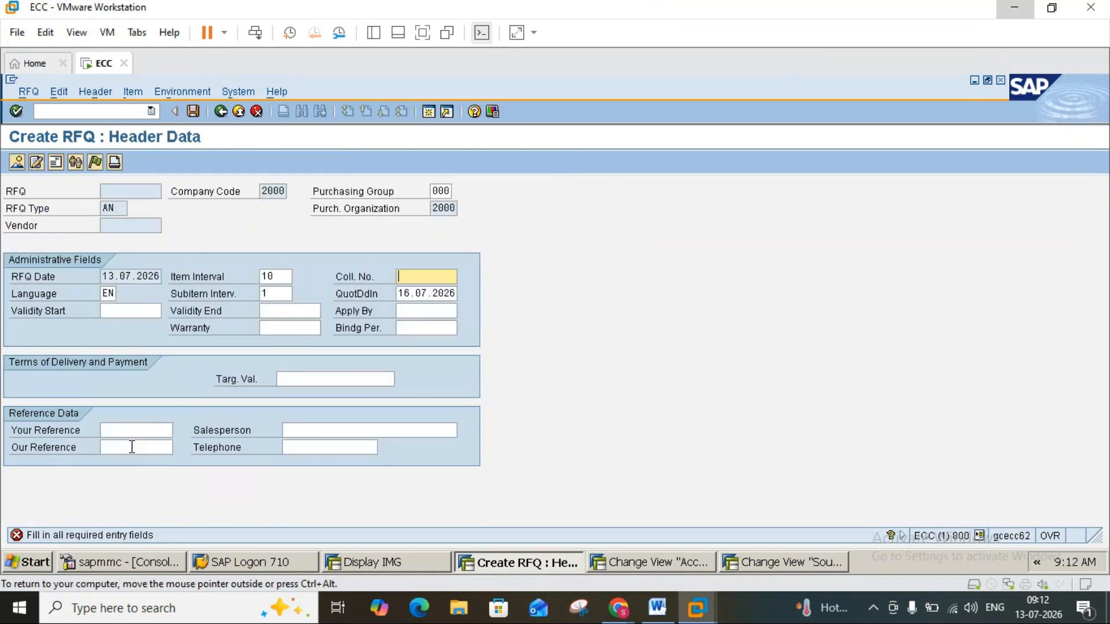
# Set the RFQ's collective number to 2345 and try to adopt the Zinc requisition item with its details.
pyautogui.write('2345')
pyautogui.press('Return')
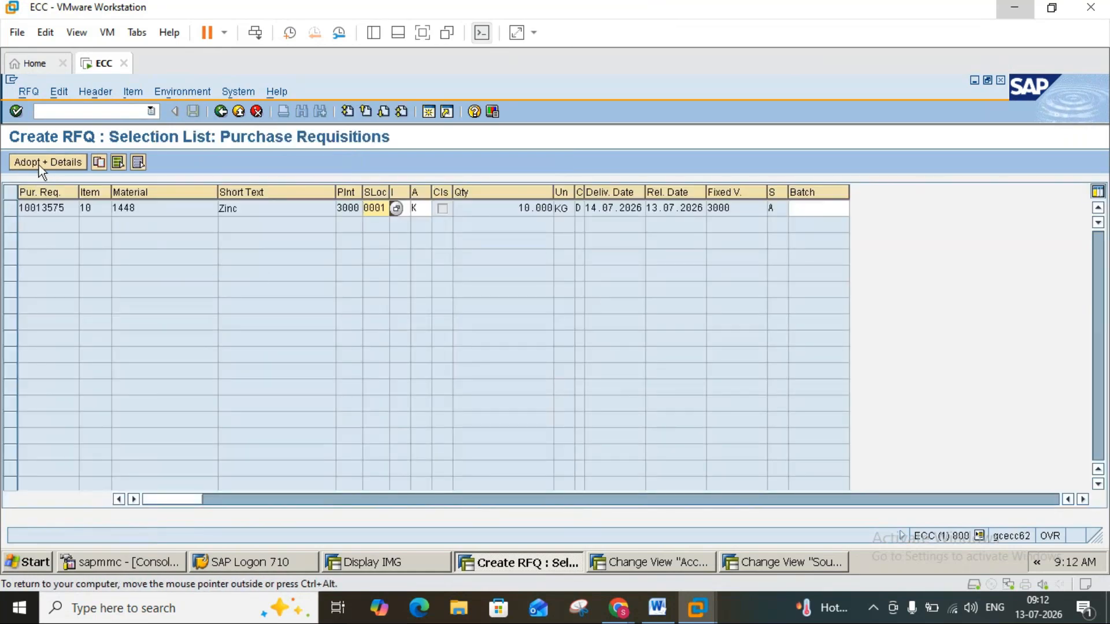
pyautogui.click(12, 215)
pyautogui.click(49, 165)
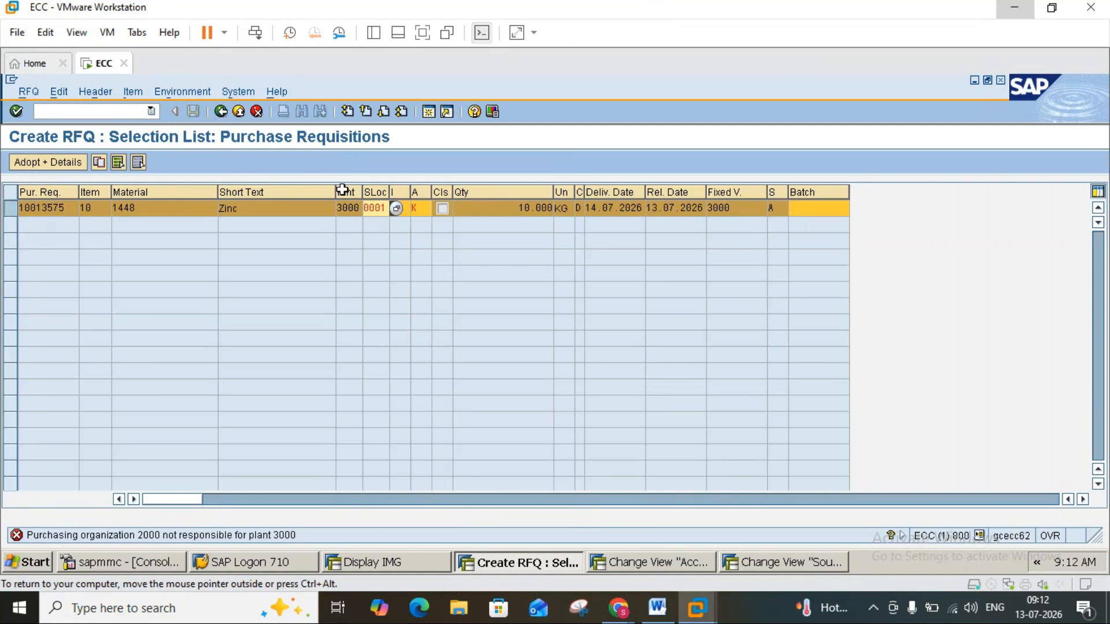
# Discard the requisition-based RFQ and start another in ME41 with quotation deadline 16.07.2026 and collective number 2345.
pyautogui.click(238, 112)
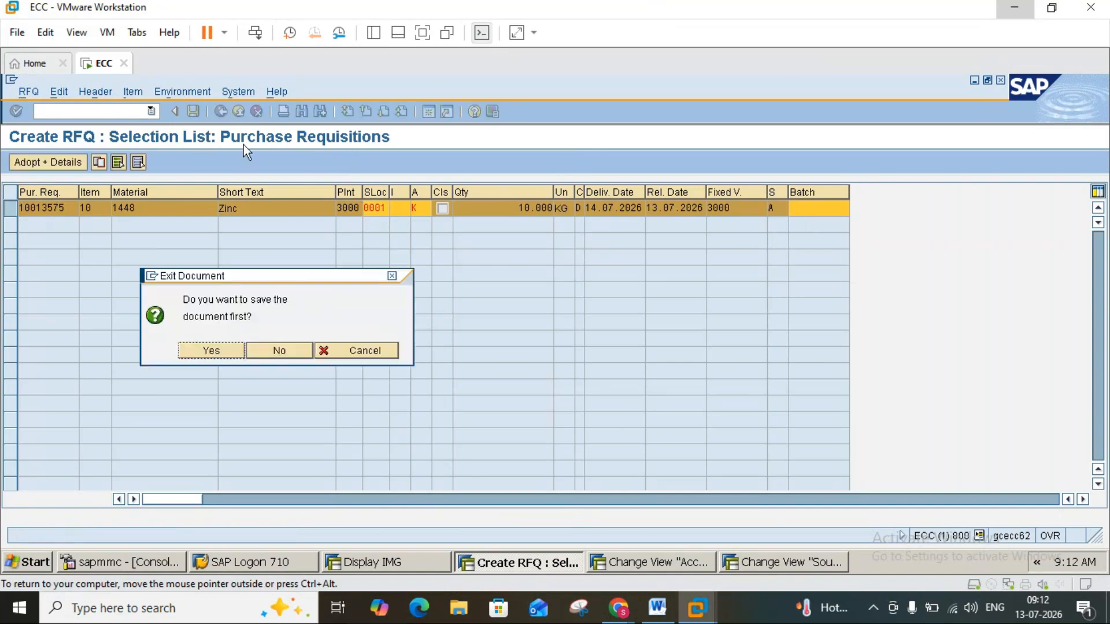
pyautogui.click(283, 355)
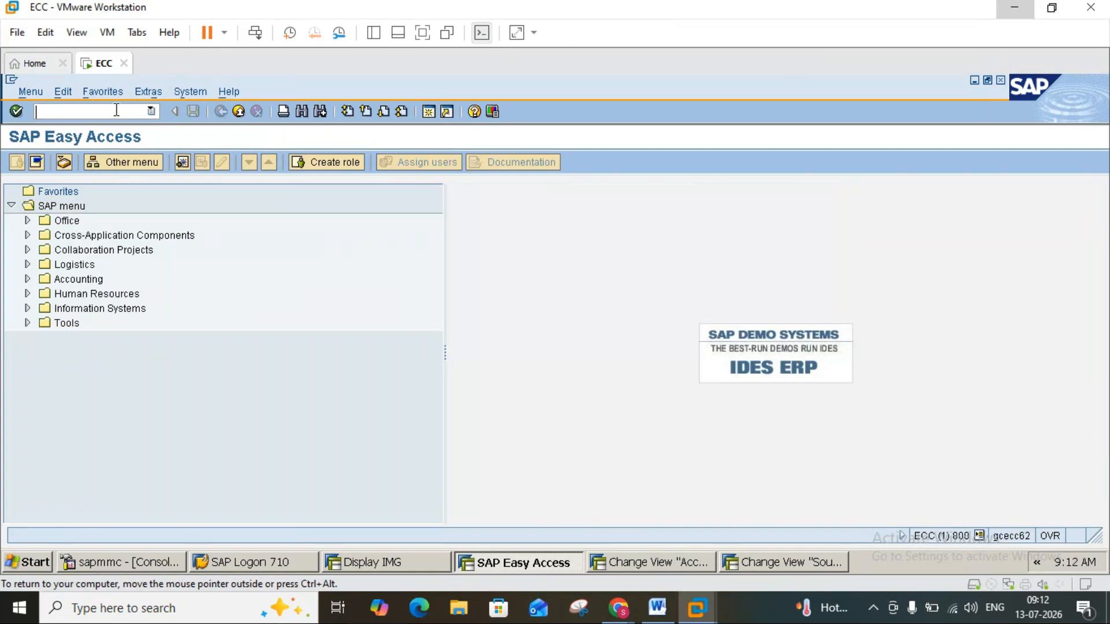
pyautogui.write('me41')
pyautogui.press('Return')
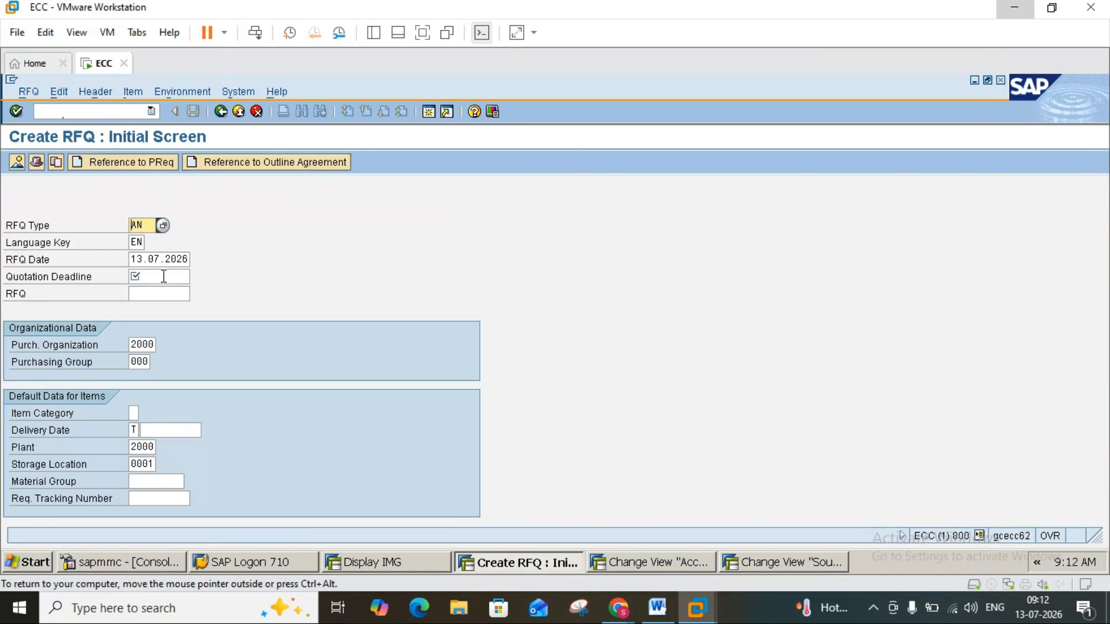
pyautogui.click(164, 277)
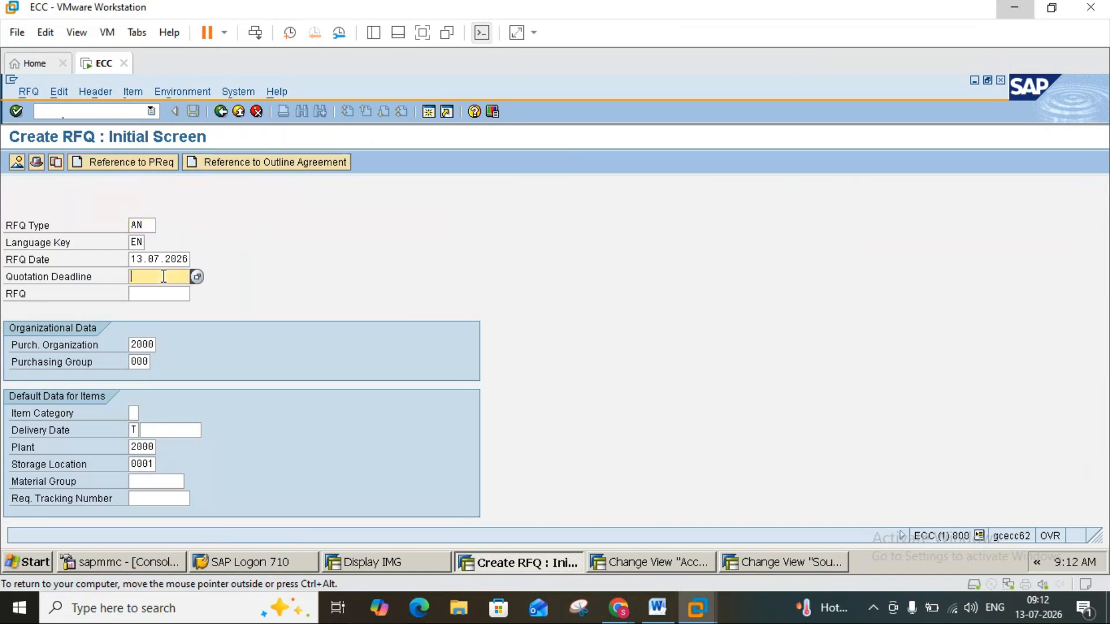
pyautogui.click(164, 276)
pyautogui.click(158, 291)
pyautogui.press('Return')
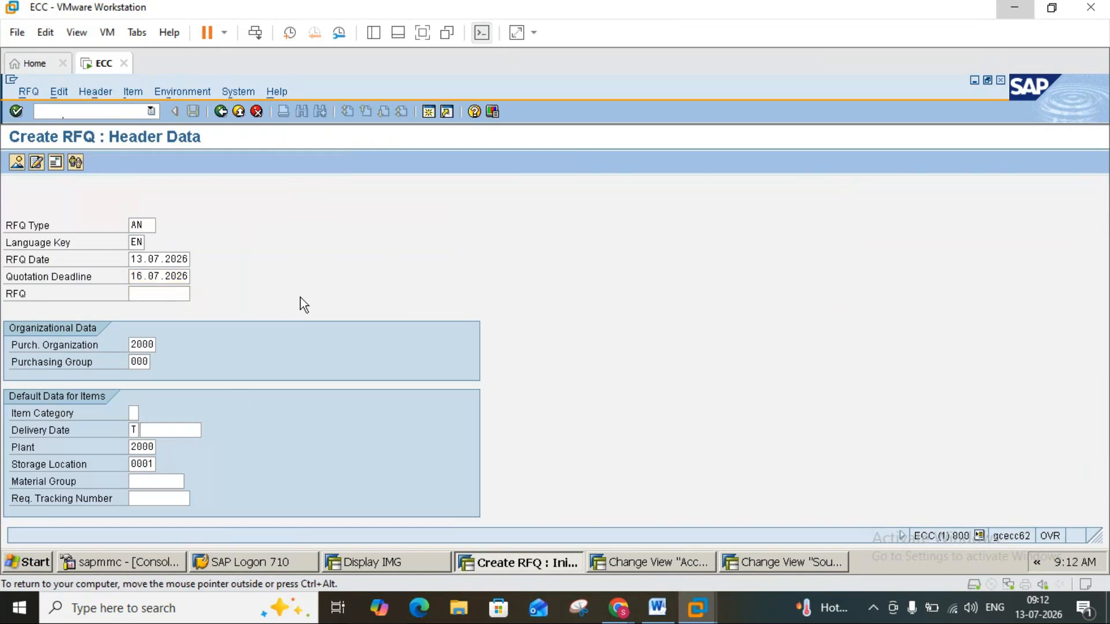
pyautogui.write('2345')
pyautogui.press('Return')
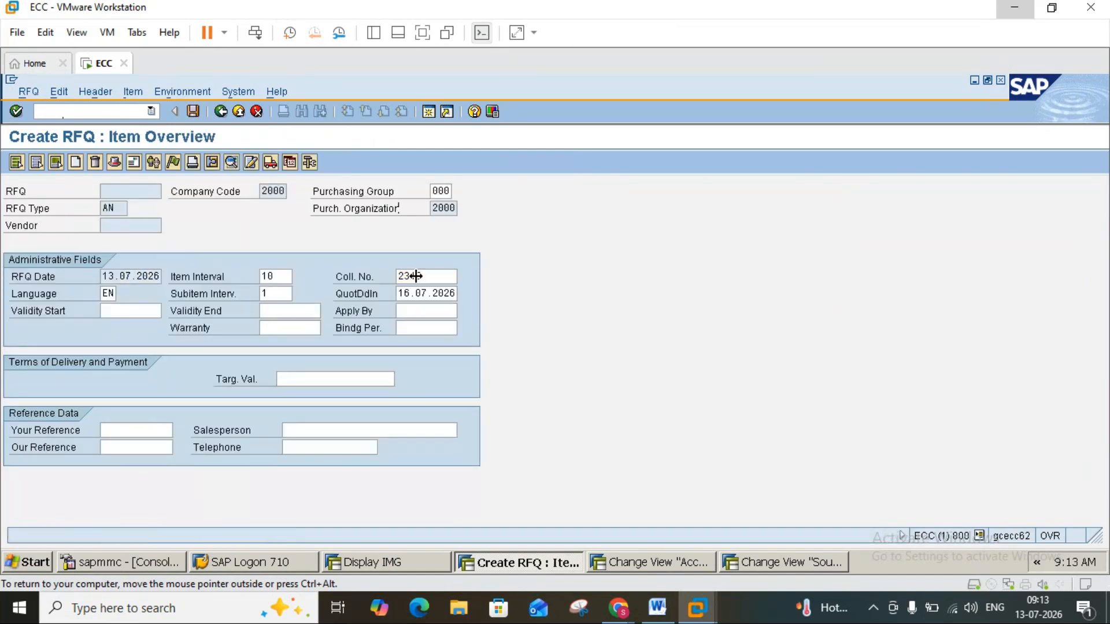
# Try to add material 1448 with quantity 100 in plant 2000 as RFQ item 10.
pyautogui.click(92, 278)
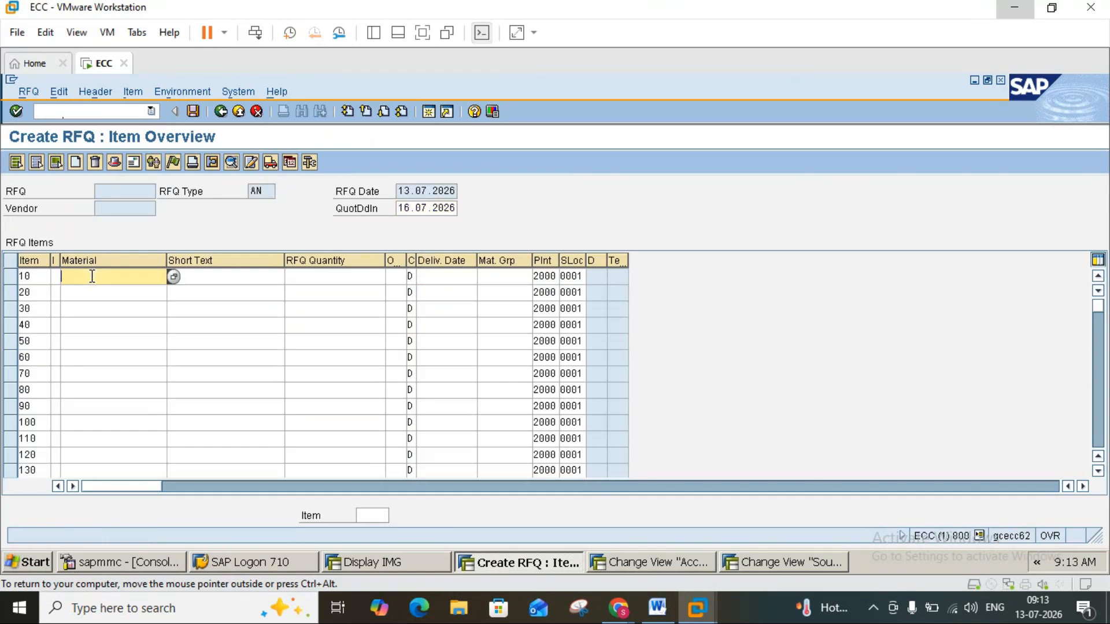
pyautogui.write('1448')
pyautogui.click(309, 277)
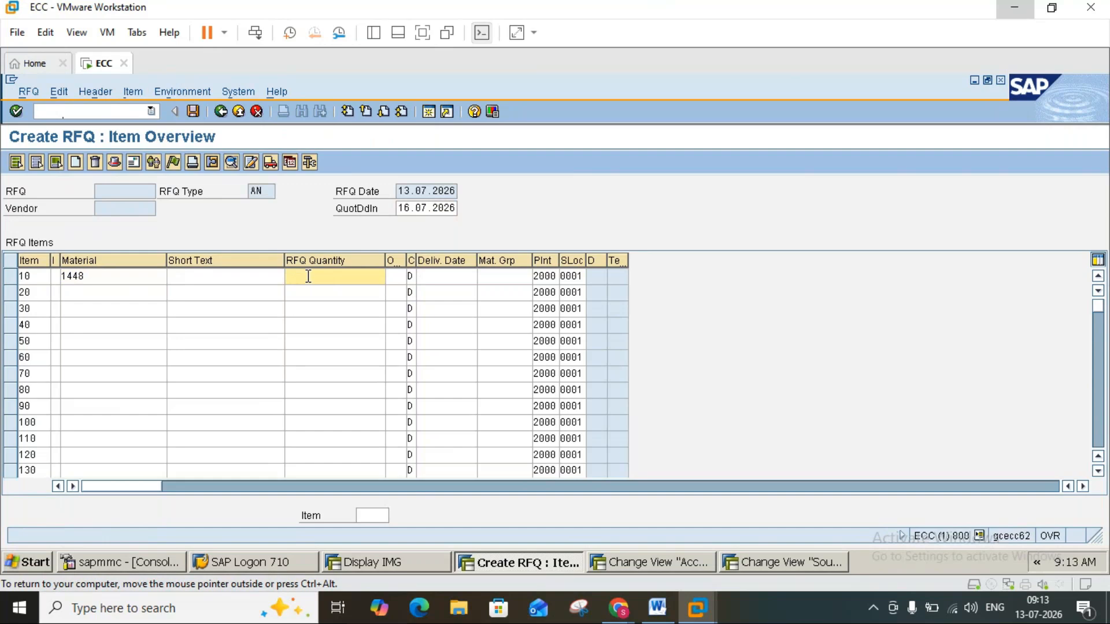
pyautogui.write('100')
pyautogui.click(132, 162)
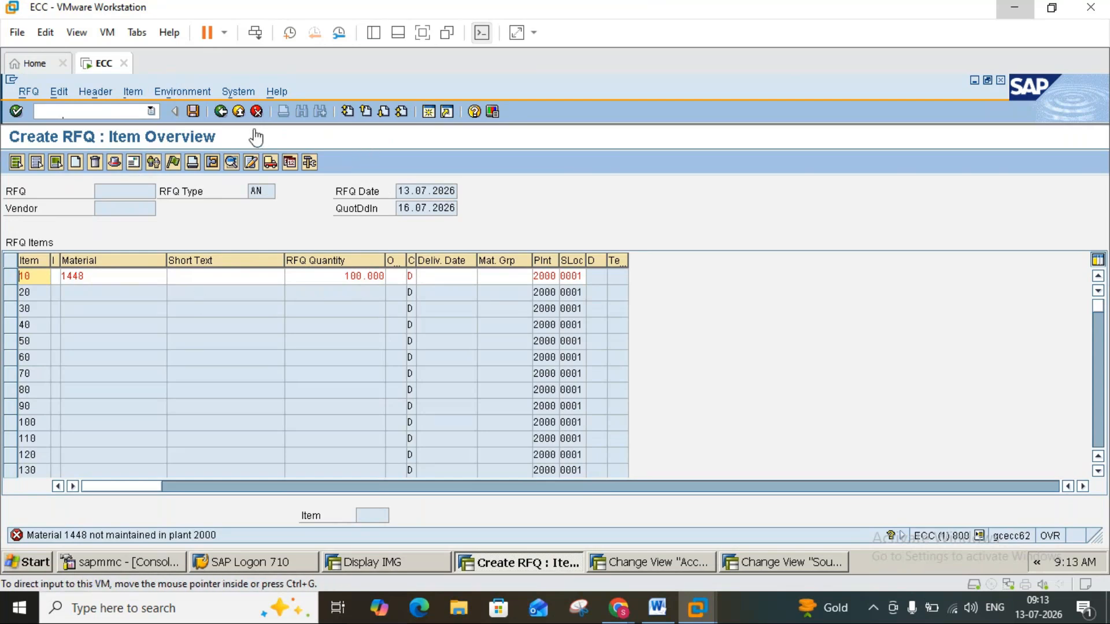
# Leave the RFQ without saving it and close the surplus SAP sessions, including the customizing and source list ones.
pyautogui.click(239, 112)
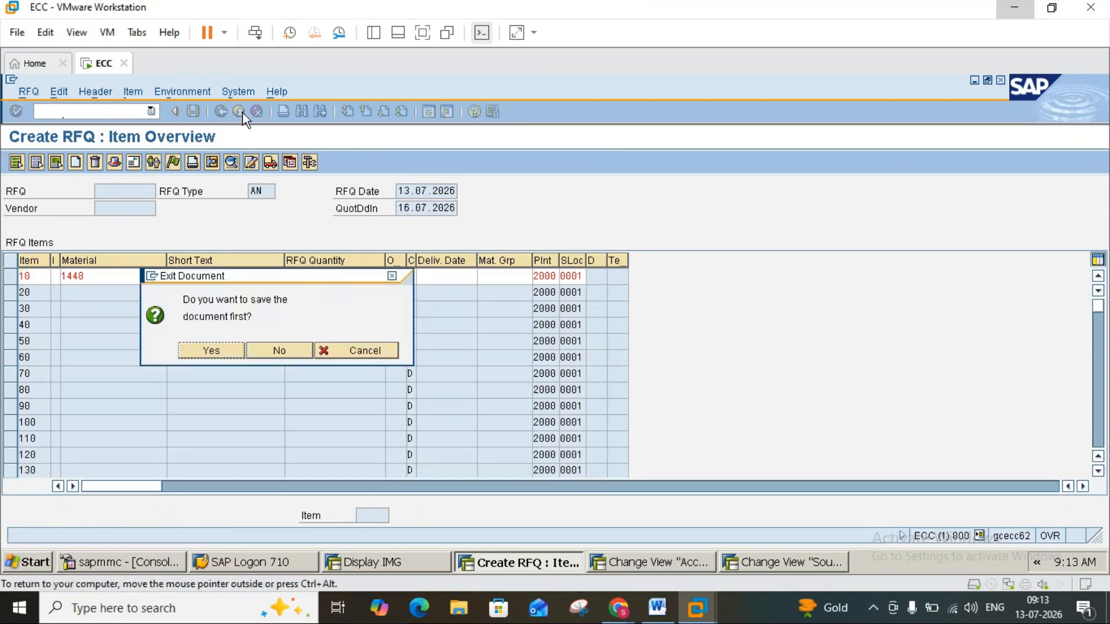
pyautogui.click(271, 351)
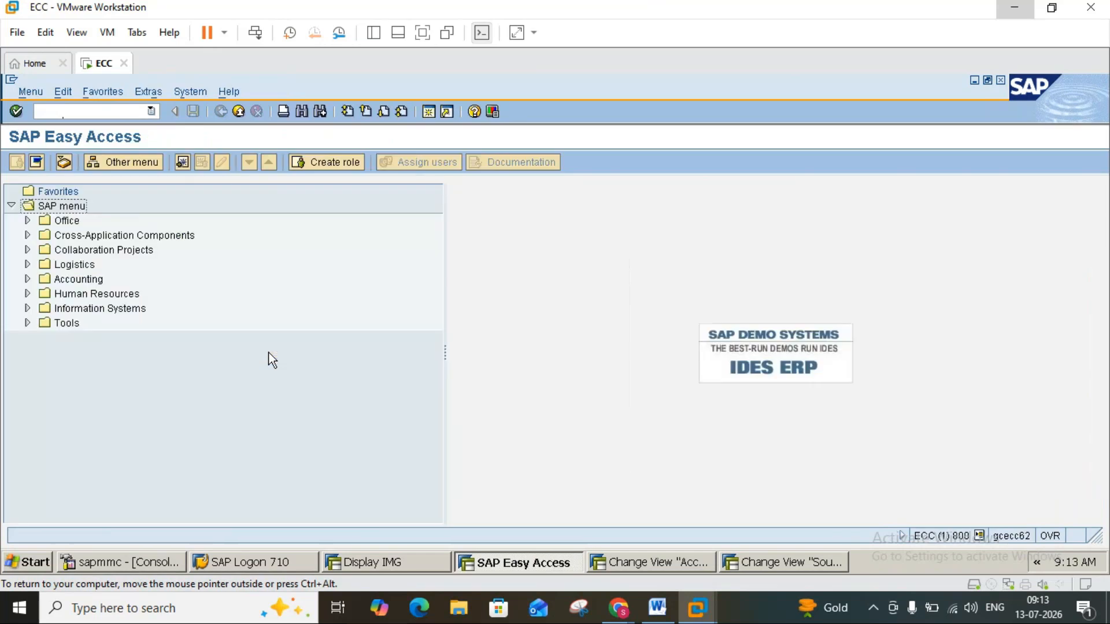
pyautogui.click(241, 113)
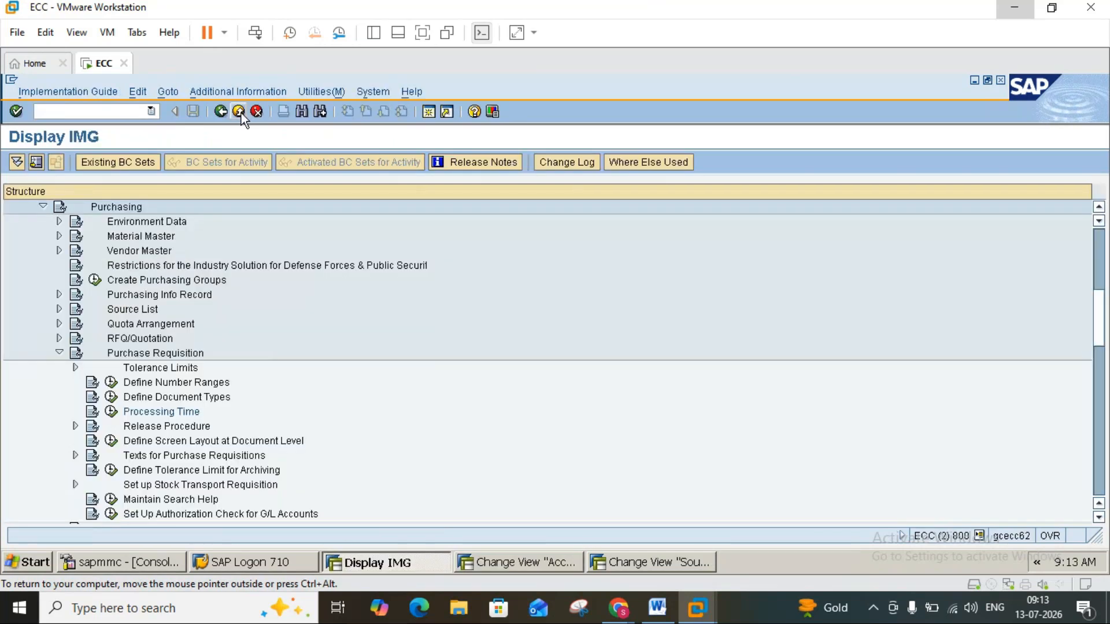
pyautogui.click(241, 113)
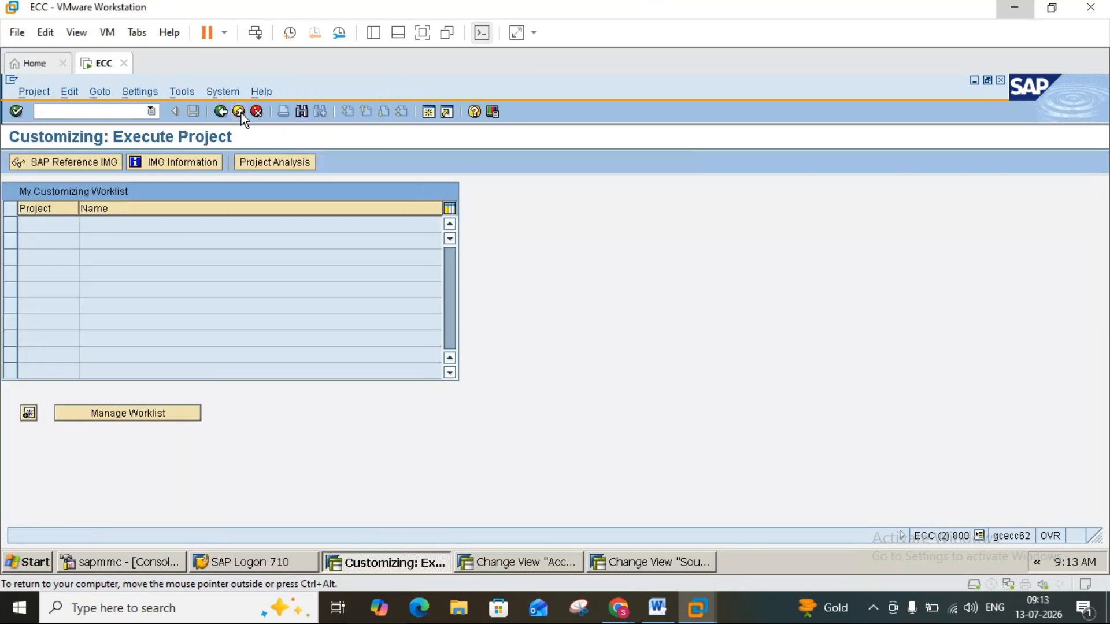
pyautogui.click(241, 112)
pyautogui.click(241, 113)
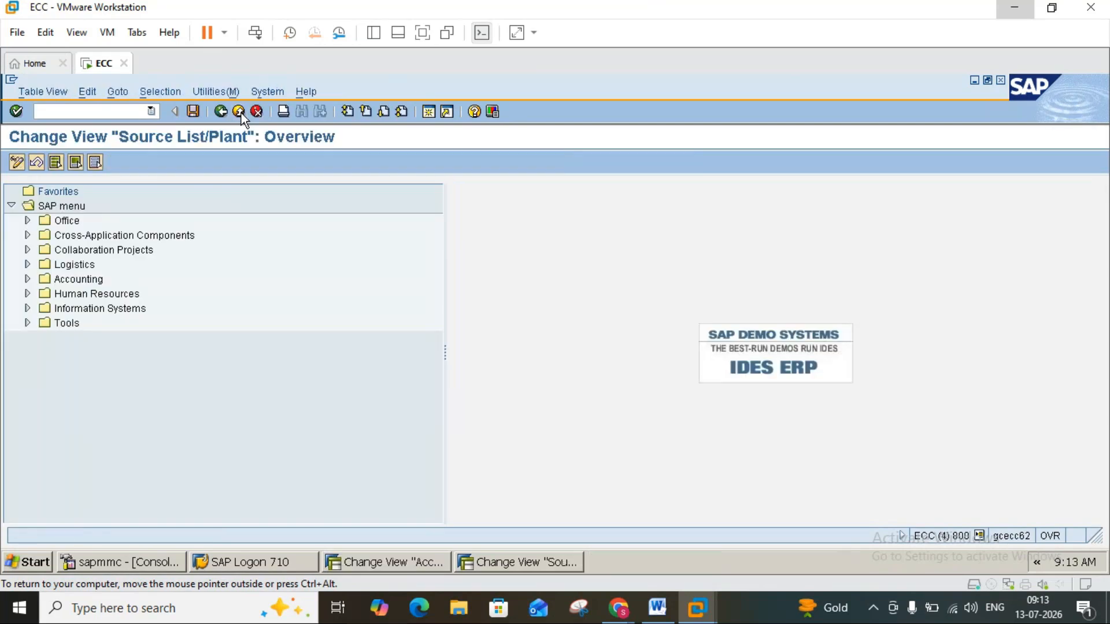
pyautogui.click(241, 113)
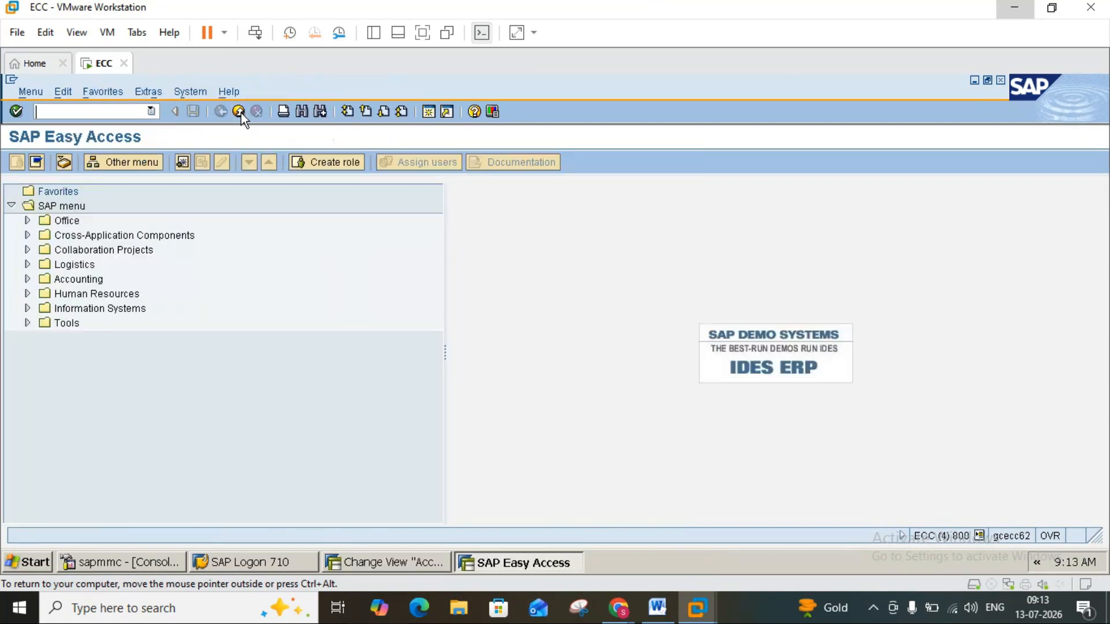
pyautogui.click(241, 113)
pyautogui.click(241, 112)
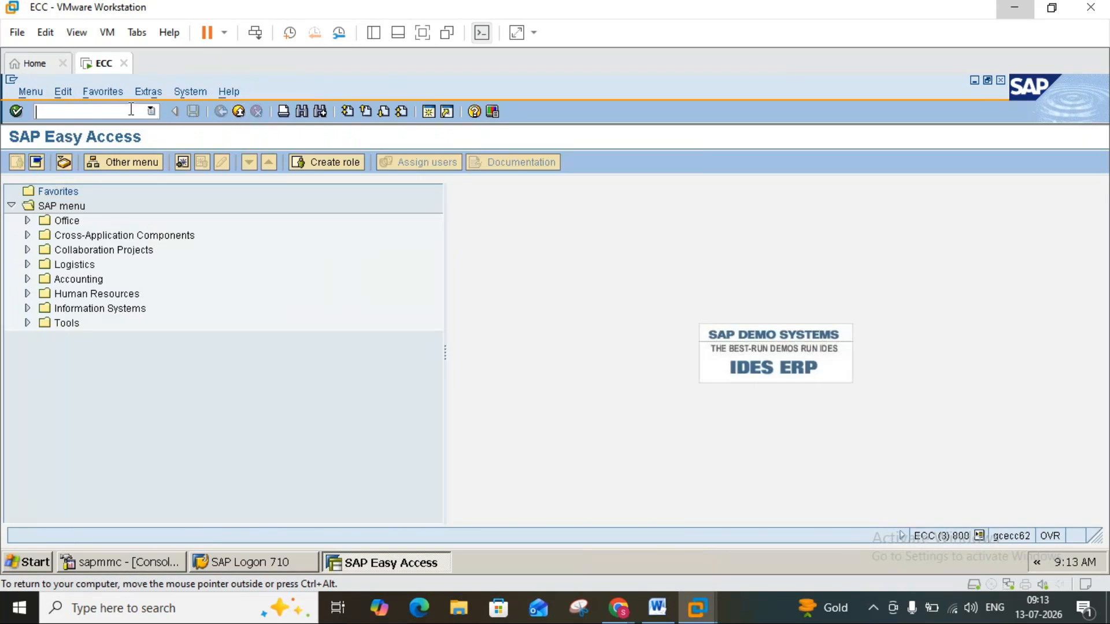
# Open the Create Material transaction for material 1448 and continue to its view selection.
pyautogui.write('me21n')
pyautogui.press('Return')
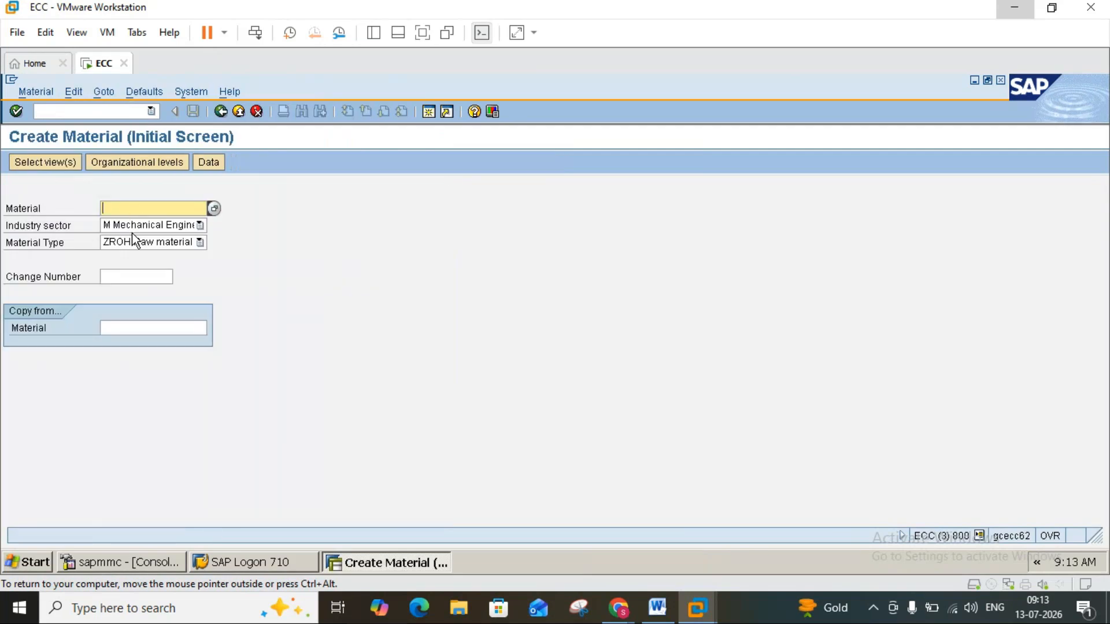
pyautogui.write('1448')
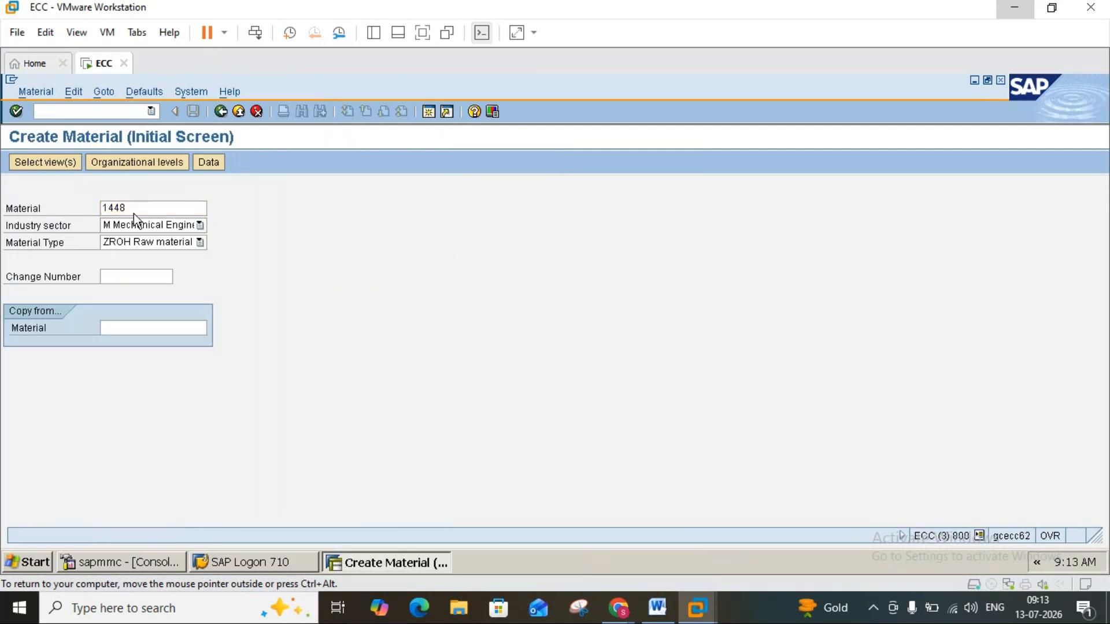
pyautogui.press('Return')
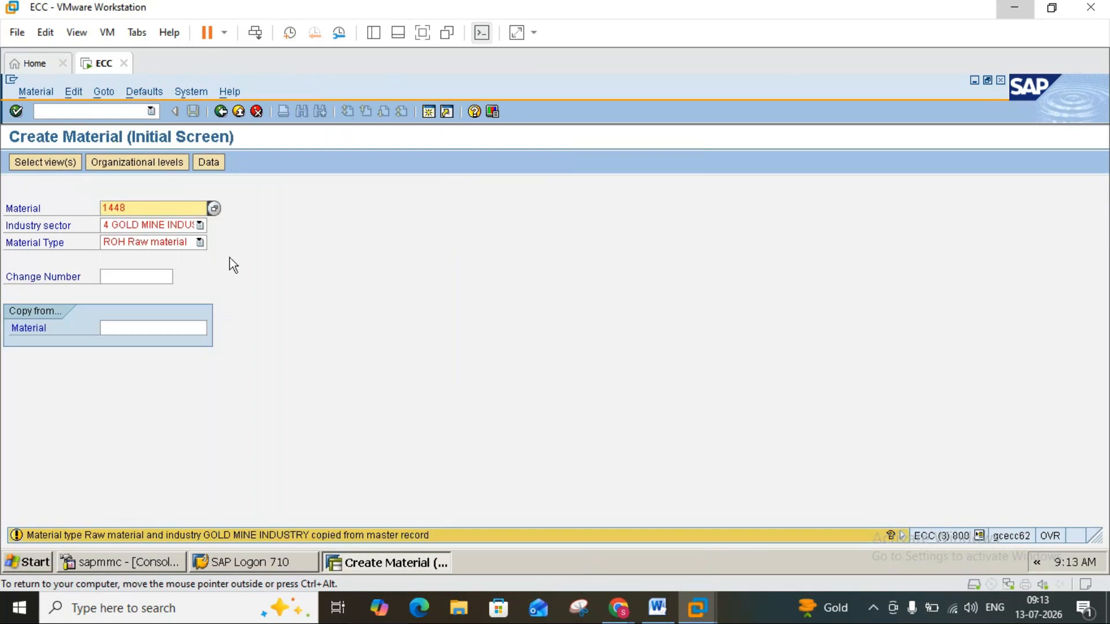
pyautogui.press('Return')
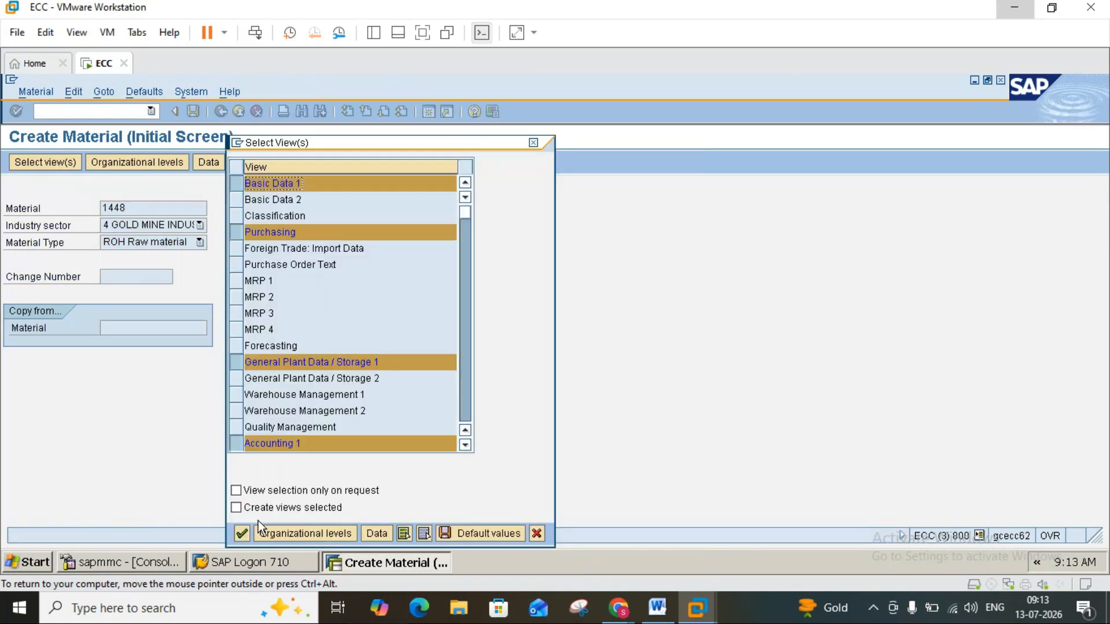
# Set the organizational levels for material 1448 to plant 2000 and storage location 0001.
pyautogui.click(294, 529)
pyautogui.write('2000')
pyautogui.click(254, 263)
pyautogui.write('000')
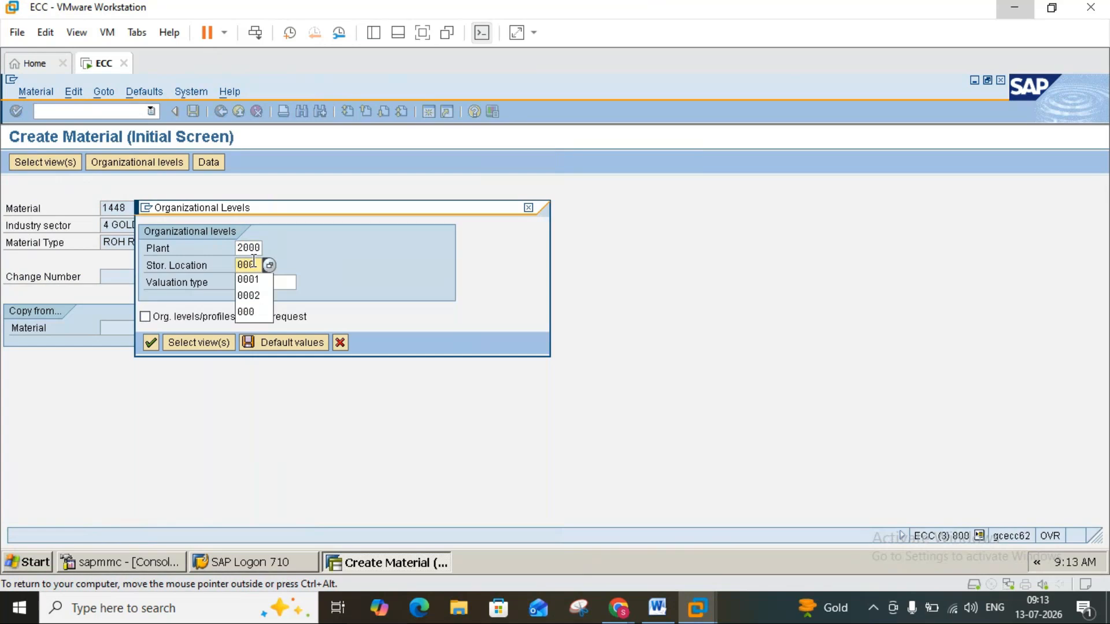
pyautogui.write('1')
pyautogui.press('Return')
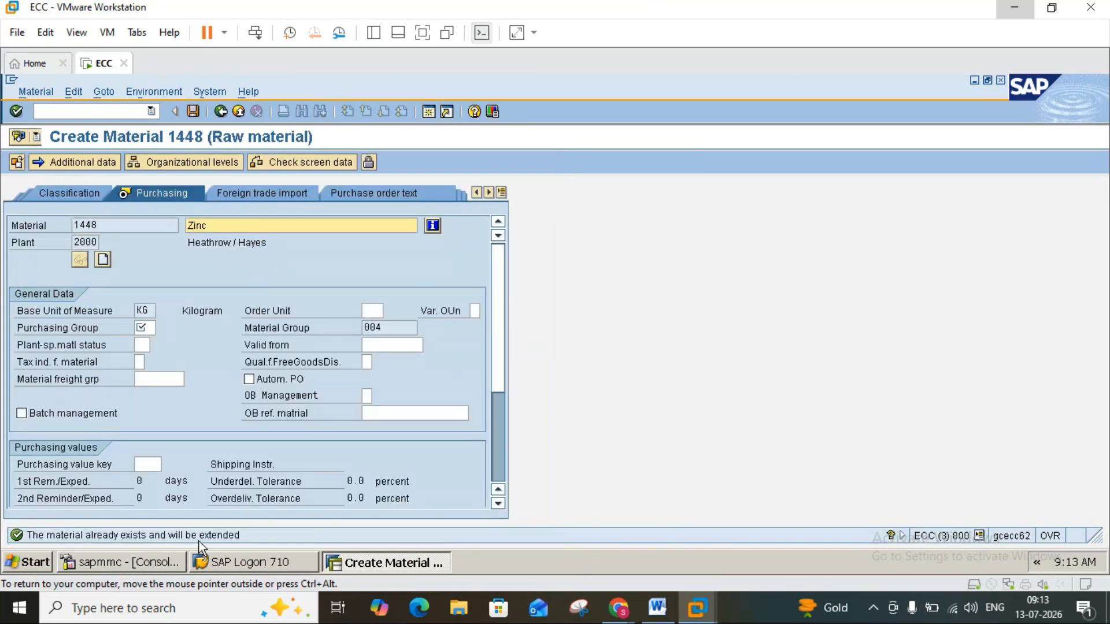
# Set the material's purchasing group to 000 and continue through the plant storage data to the accounting view.
pyautogui.click(147, 329)
pyautogui.write('000')
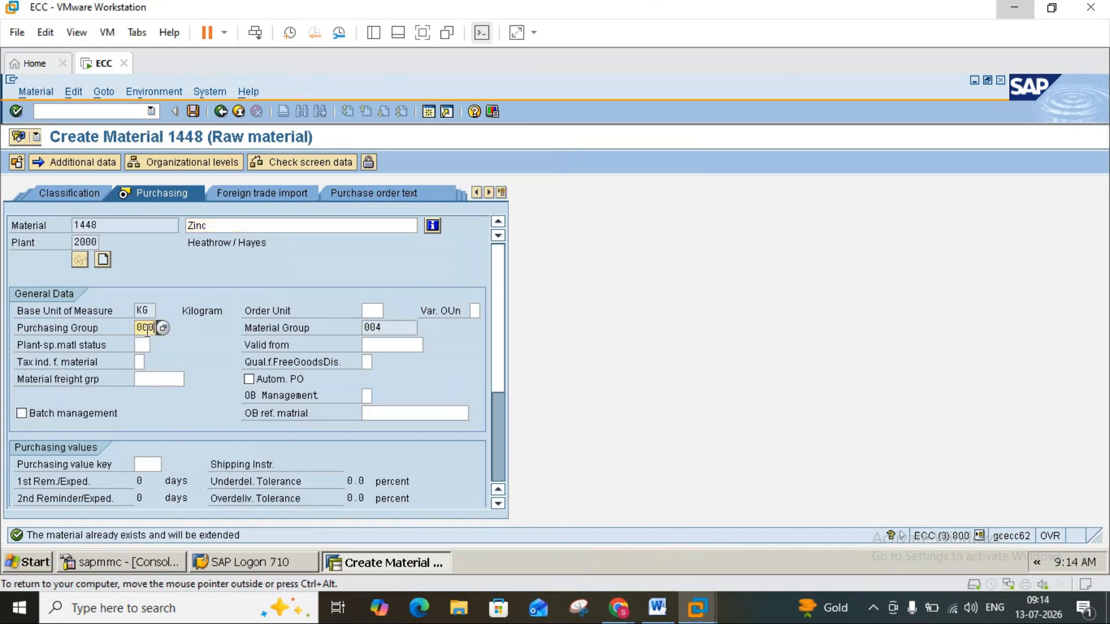
pyautogui.press('Return')
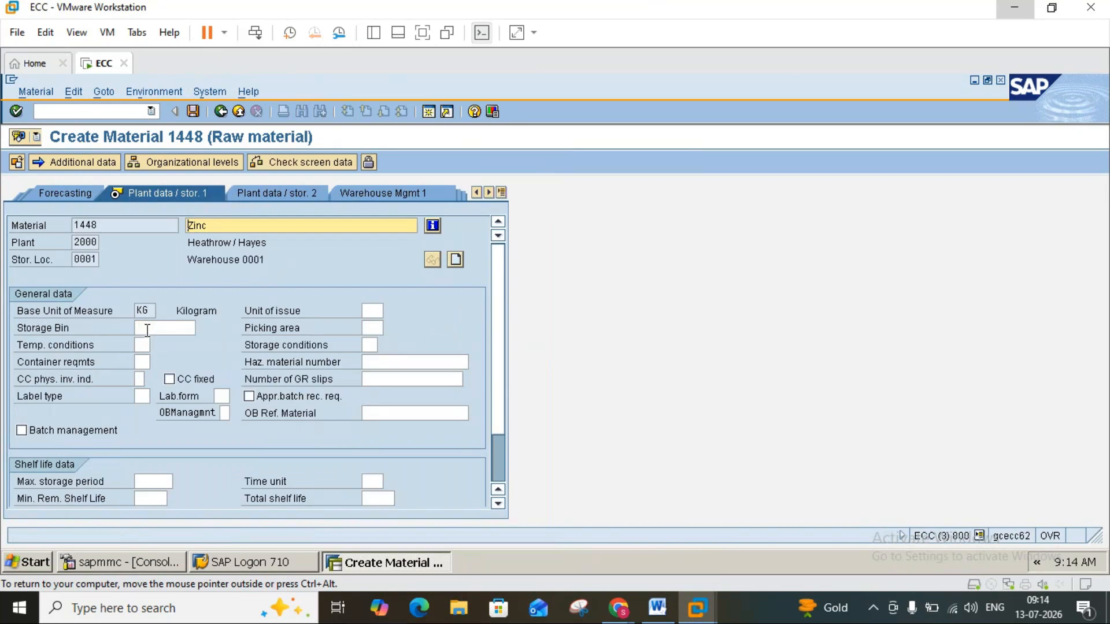
pyautogui.press('Return')
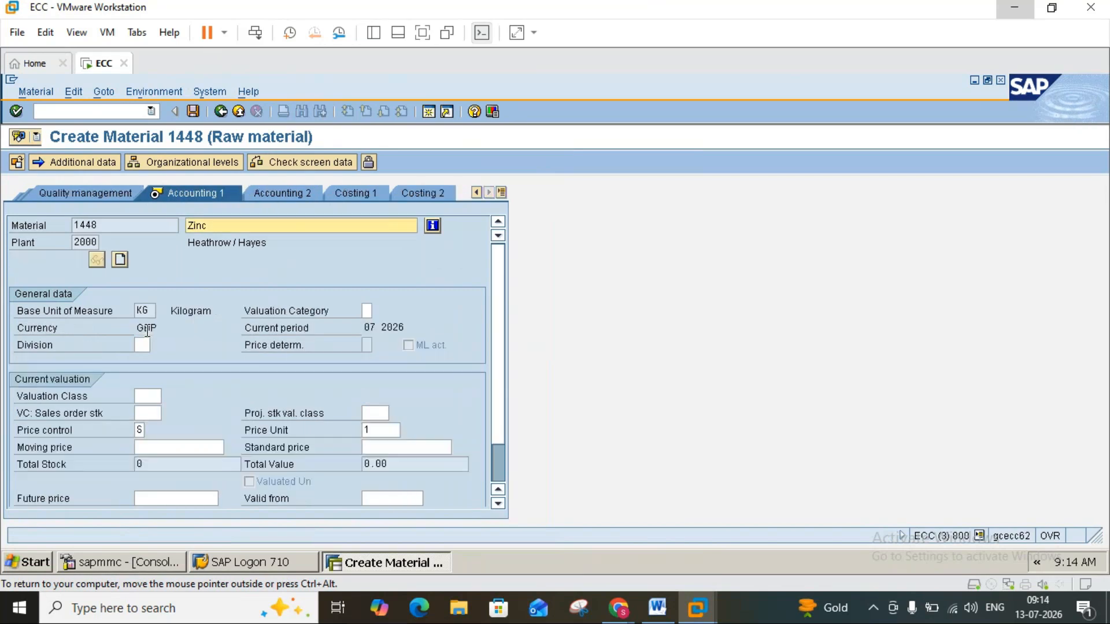
# Assign valuation class 3000 (Raw materials 1) to the material and save its extension to the plant.
pyautogui.click(157, 403)
pyautogui.click(164, 398)
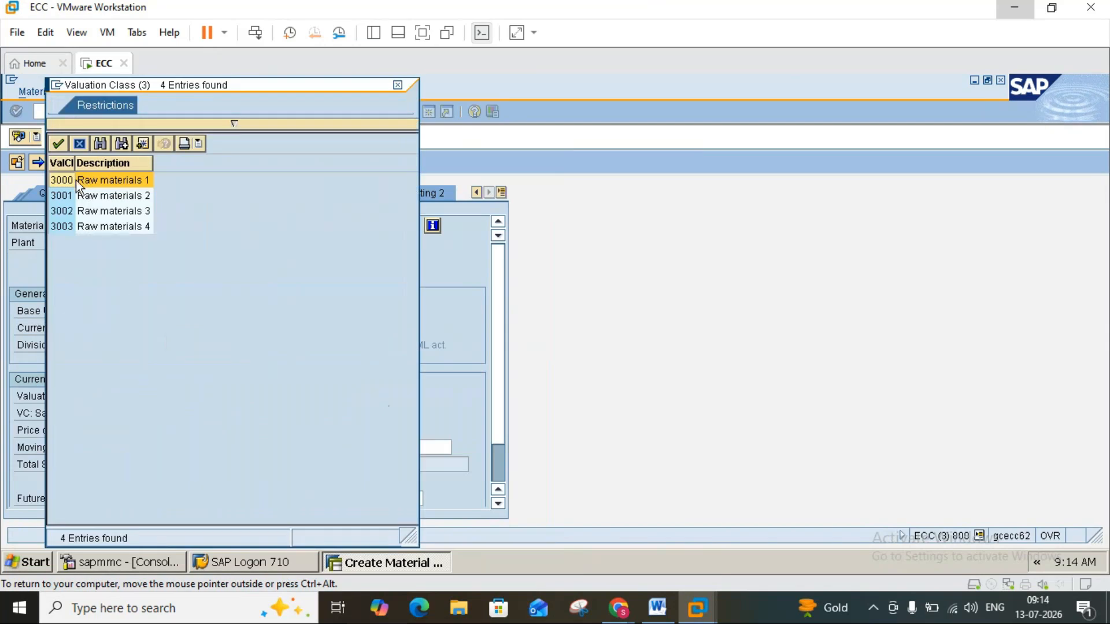
pyautogui.doubleClick(76, 180)
pyautogui.press('Return')
pyautogui.press('Return')
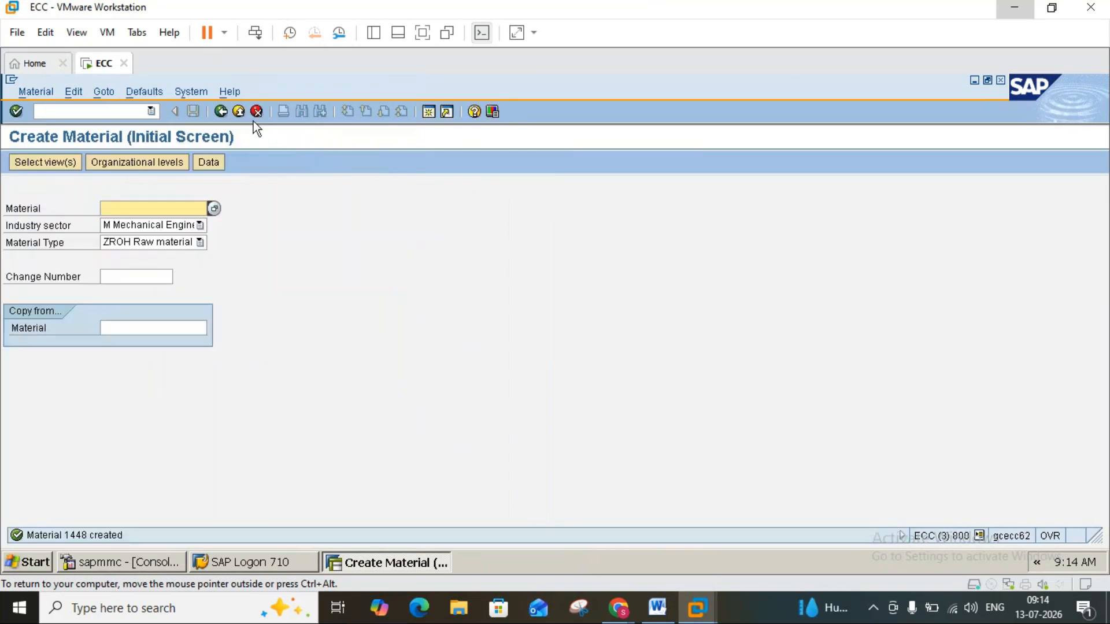
# Leave material creation and start a fresh RFQ in ME41 with quotation deadline 16.07.2026 and collective number 2345.
pyautogui.click(240, 113)
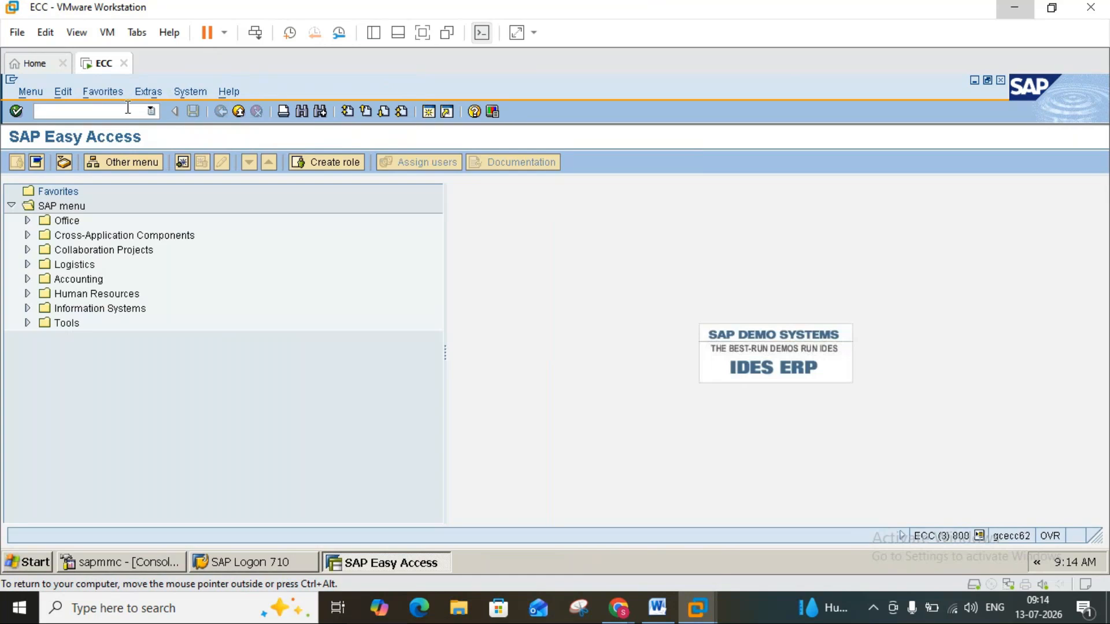
pyautogui.write('me41')
pyautogui.press('Return')
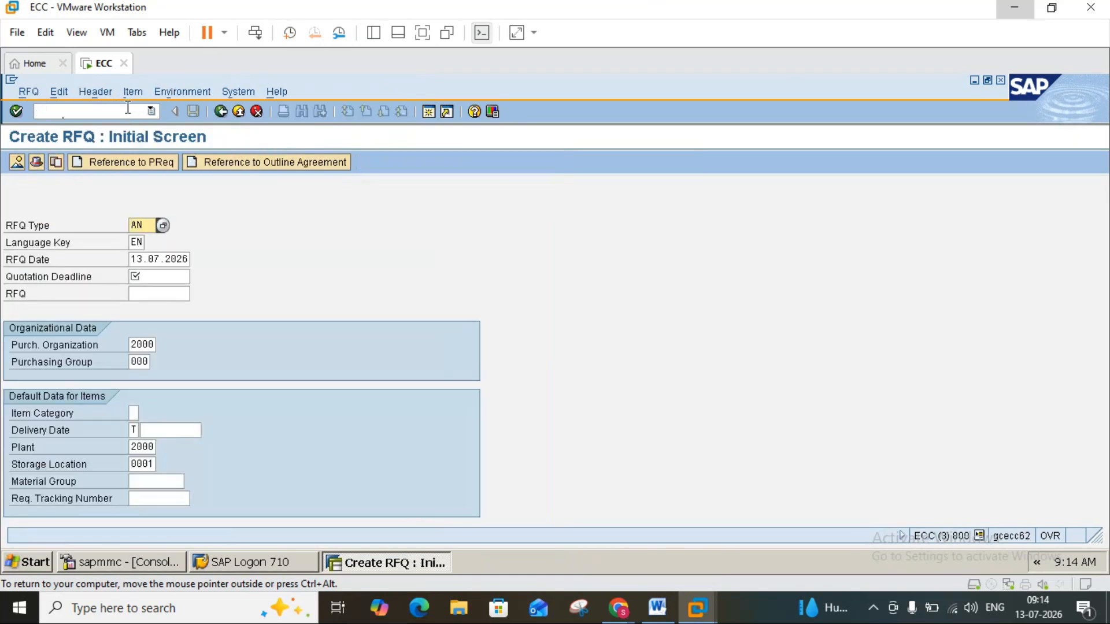
pyautogui.click(170, 276)
pyautogui.write('1')
pyautogui.click(163, 293)
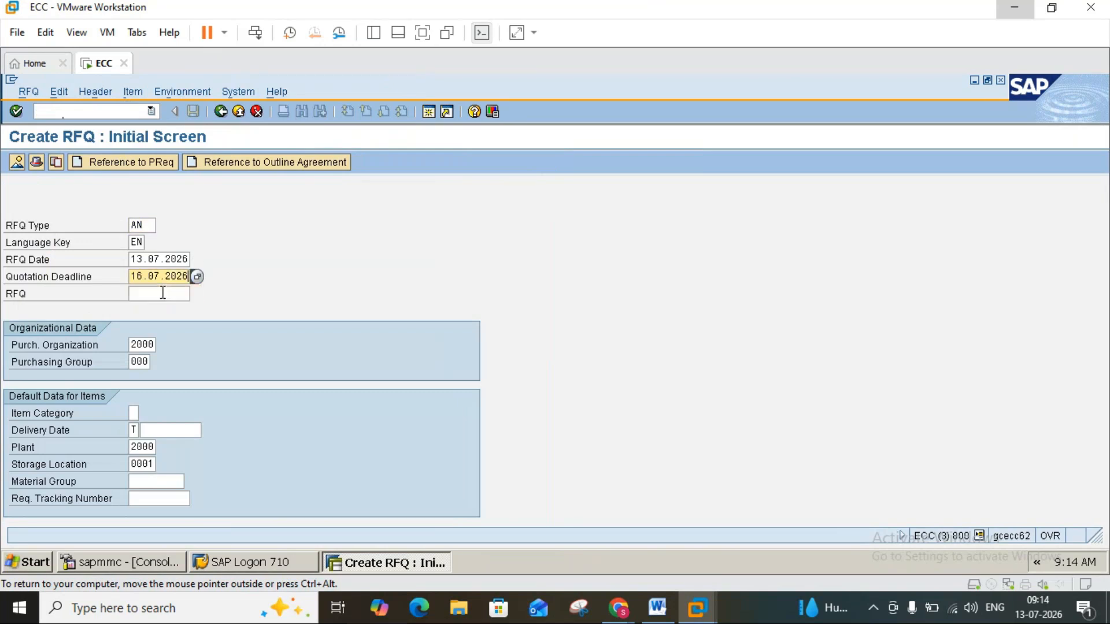
pyautogui.press('Return')
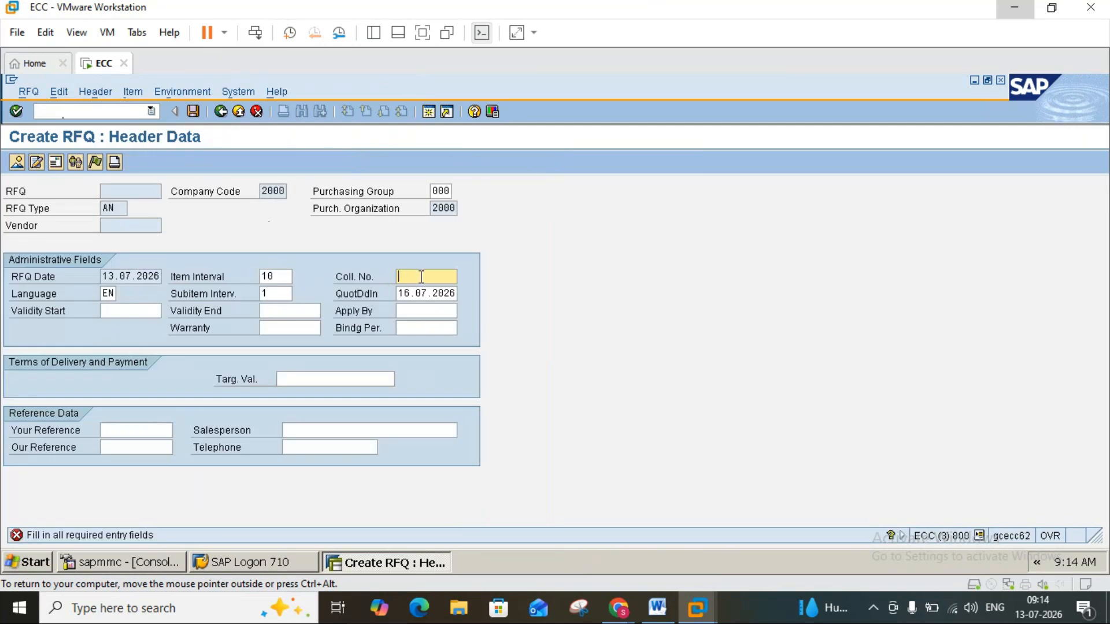
pyautogui.write('2')
pyautogui.click(421, 291)
pyautogui.press('Return')
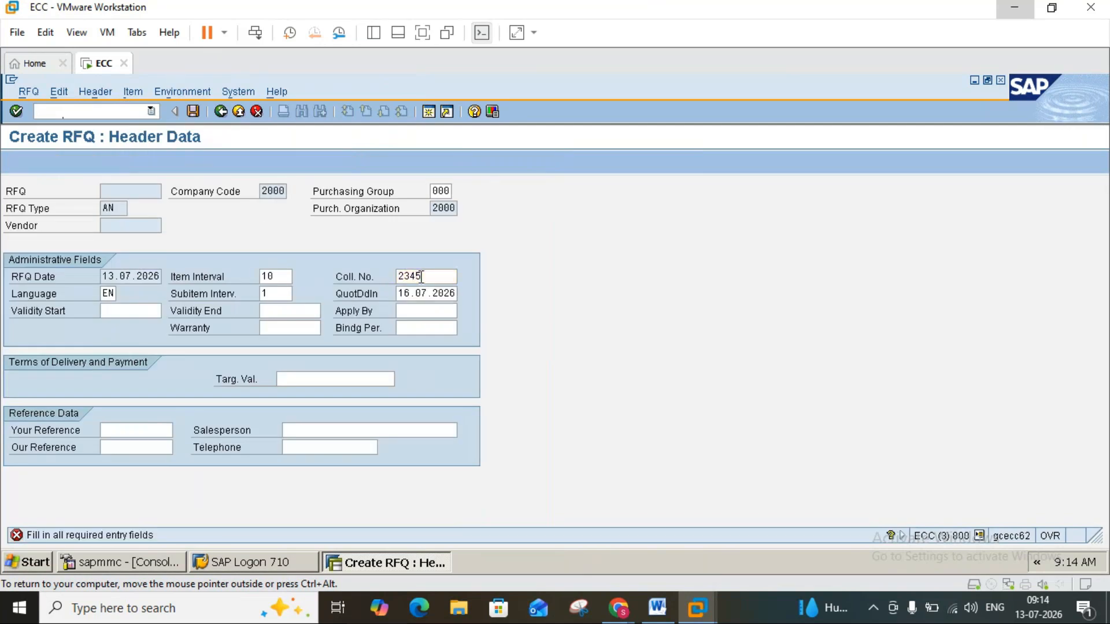
# Enter material 1448 with quantity 100 as item 10 and submit the item line.
pyautogui.click(103, 278)
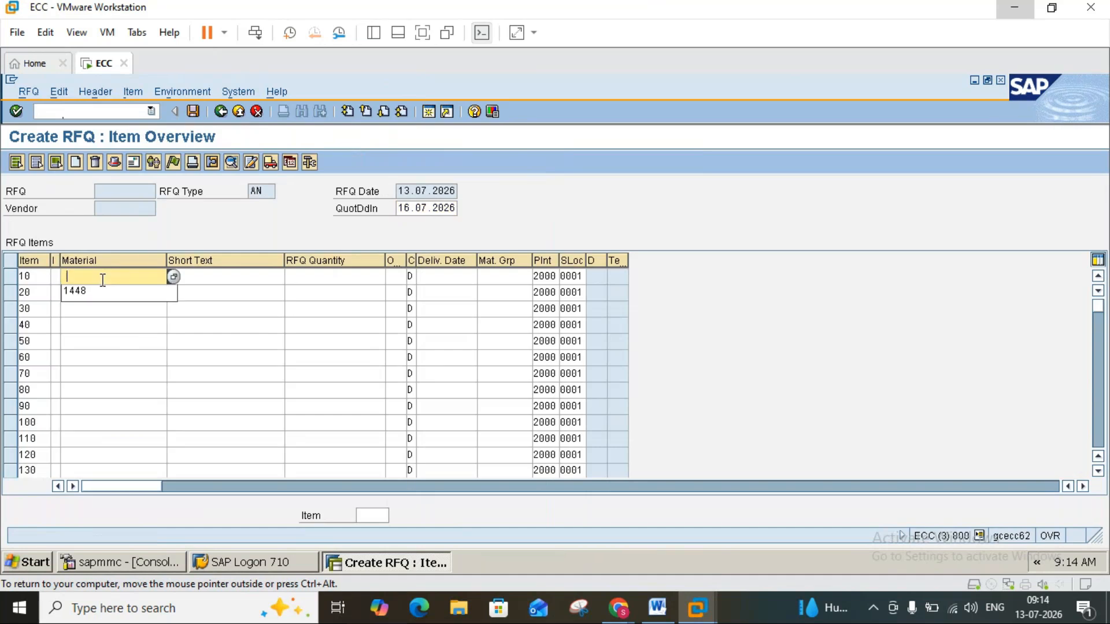
pyautogui.click(103, 290)
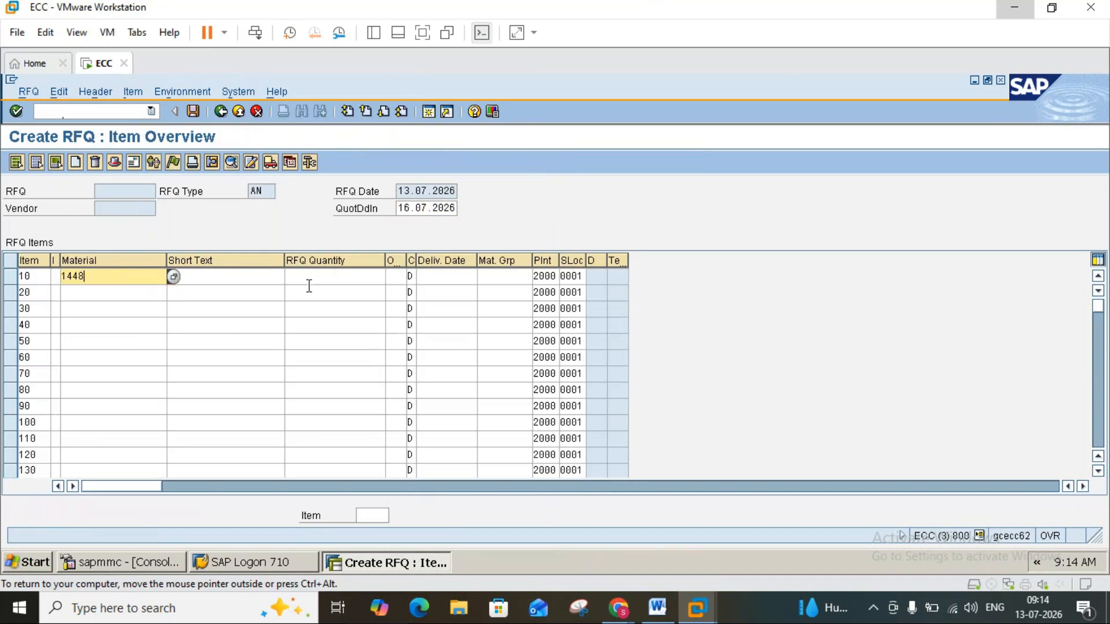
pyautogui.click(343, 274)
pyautogui.click(354, 290)
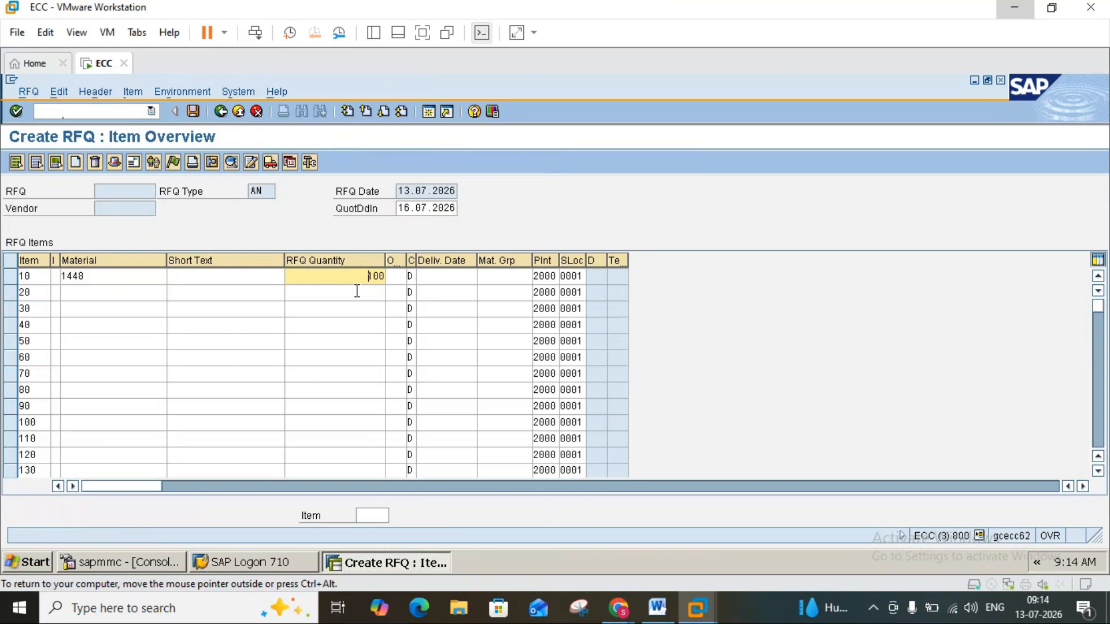
pyautogui.press('Return')
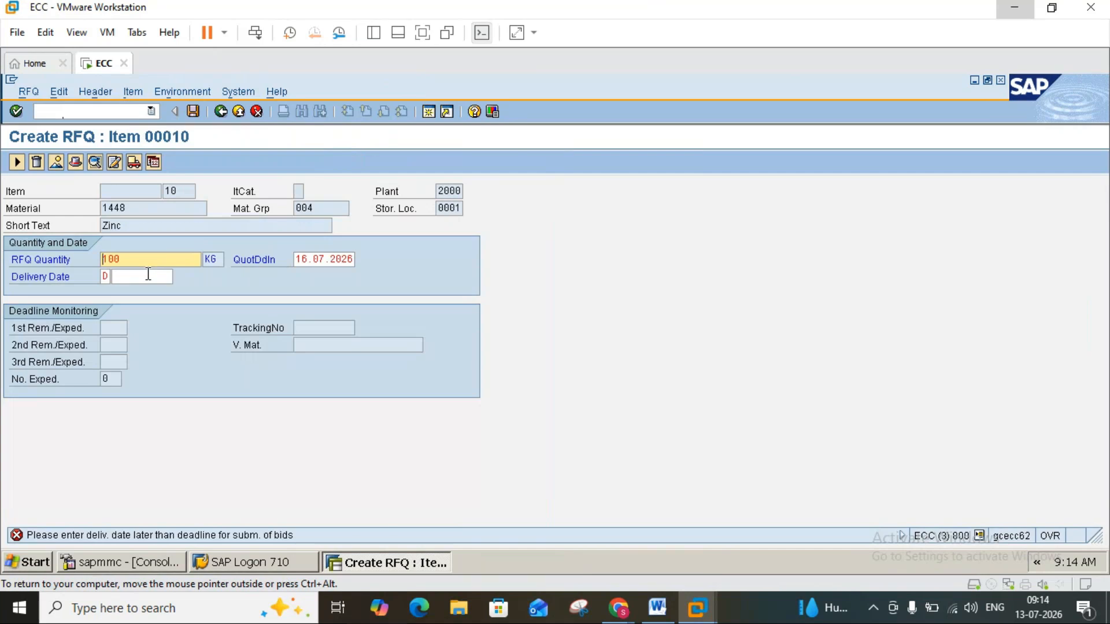
# Set the delivery date of RFQ item 10 to 17.07.2026 and submit the item details.
pyautogui.click(148, 274)
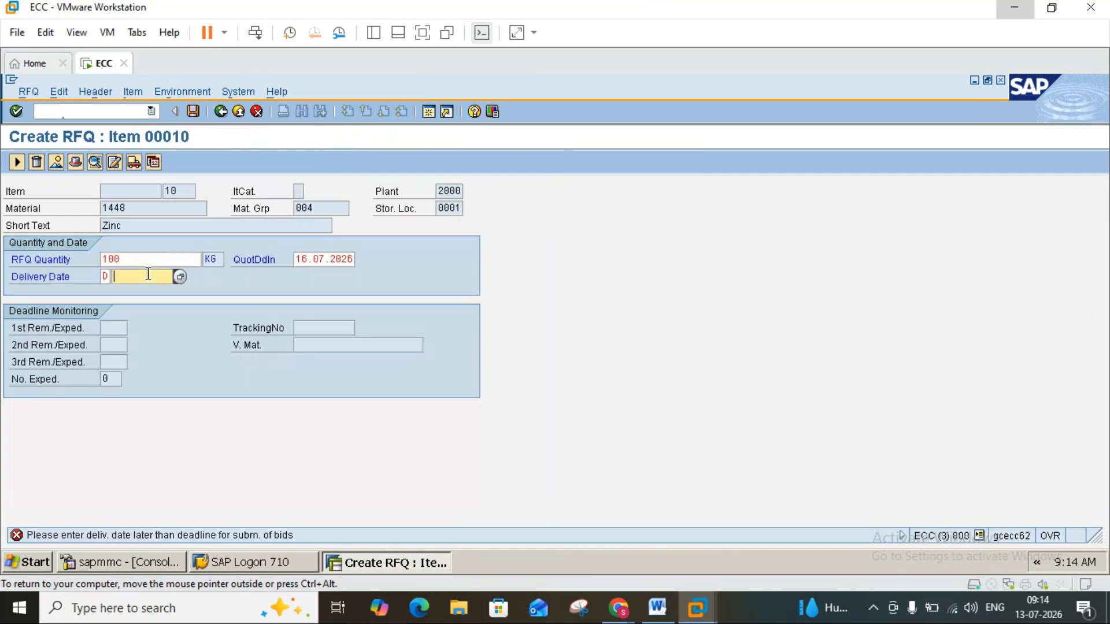
pyautogui.write('1')
pyautogui.click(146, 289)
pyautogui.press('Insert')
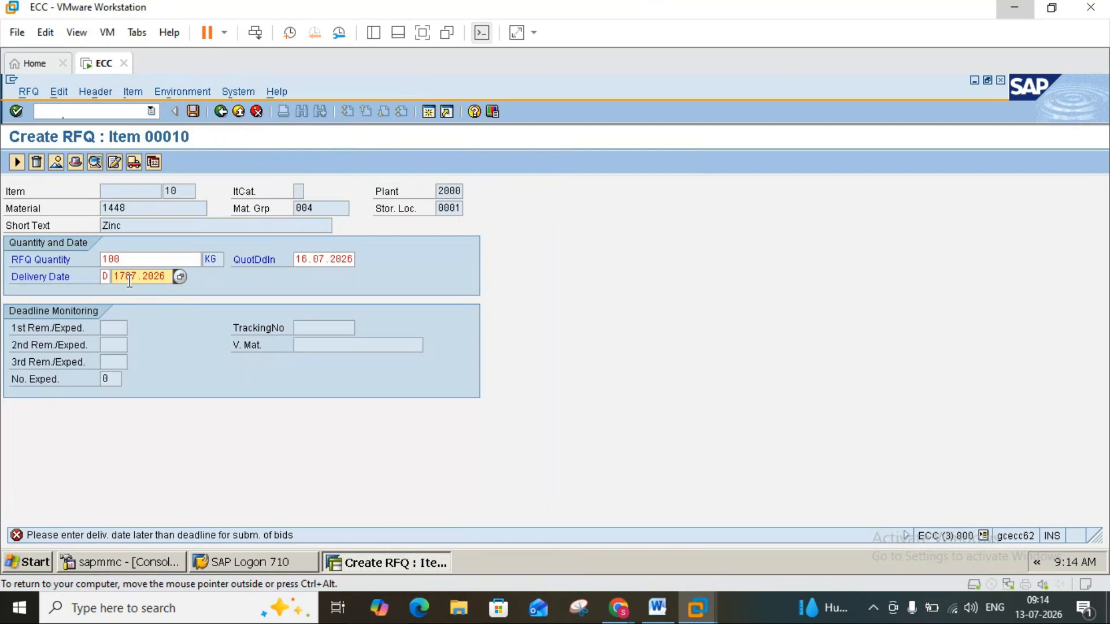
pyautogui.write('.')
pyautogui.press('Return')
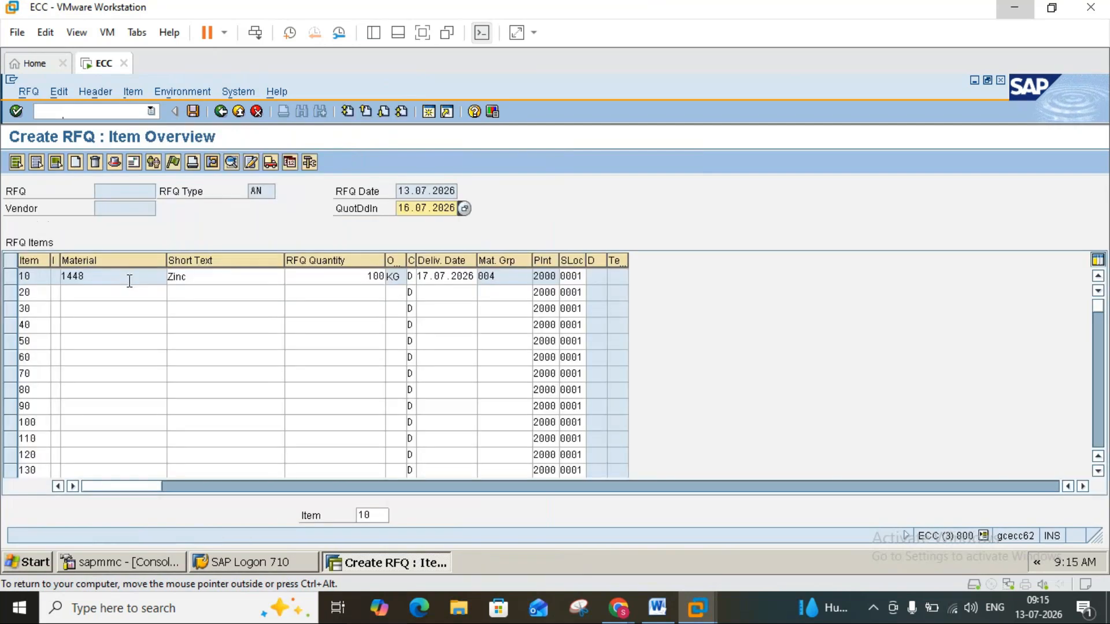
# Assign vendor 2000 to the RFQ for item 10, keep the vendor's language DE, and save the RFQ.
pyautogui.click(12, 277)
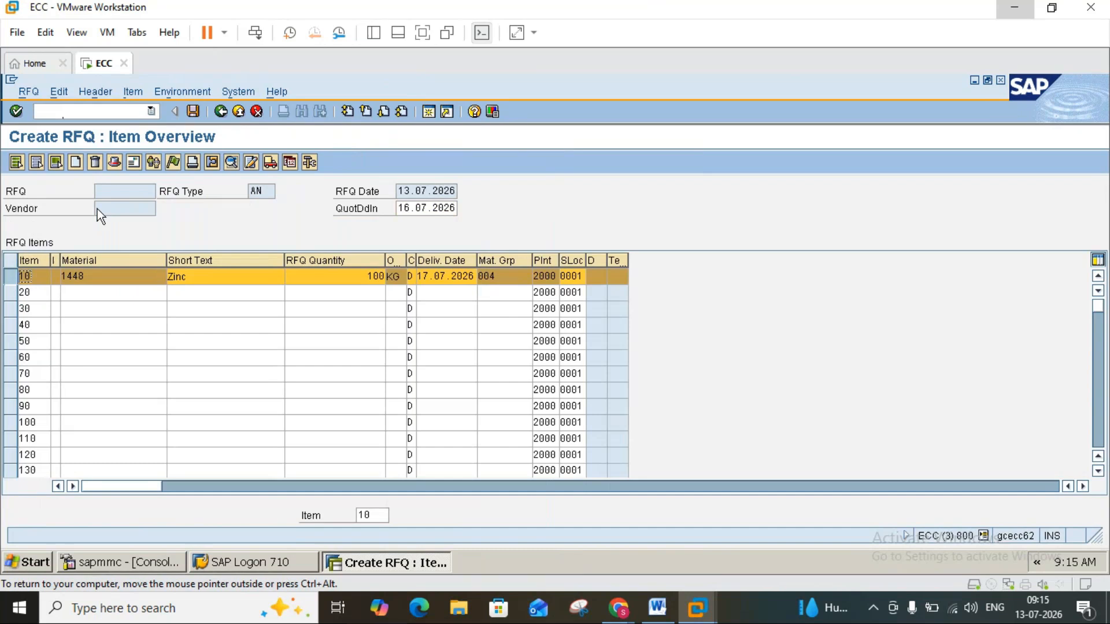
pyautogui.click(133, 161)
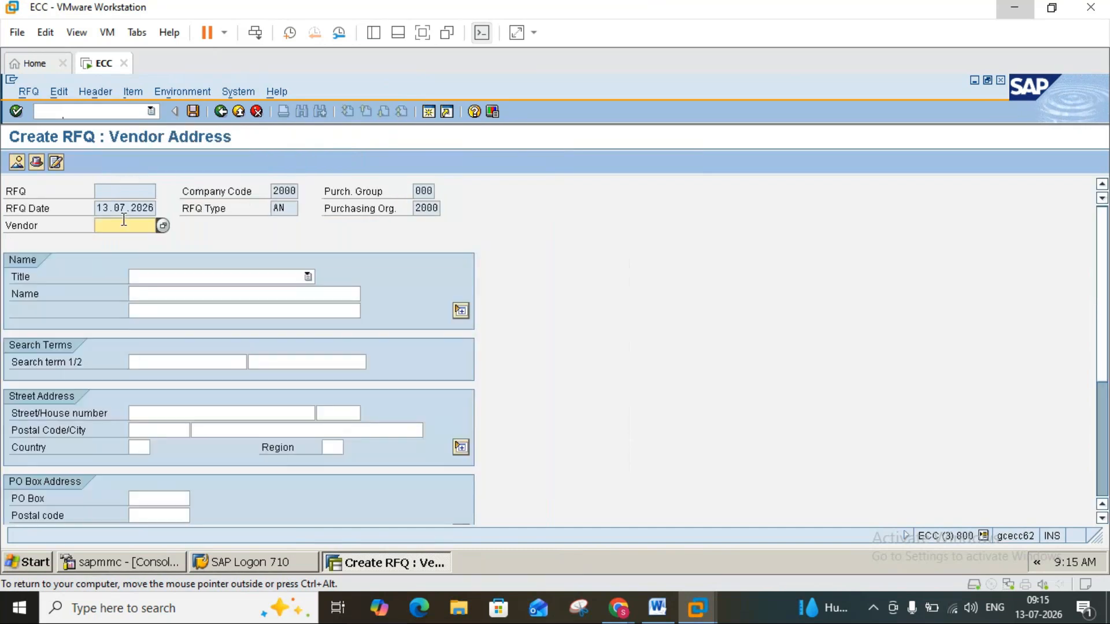
pyautogui.write('2')
pyautogui.click(116, 239)
pyautogui.press('Return')
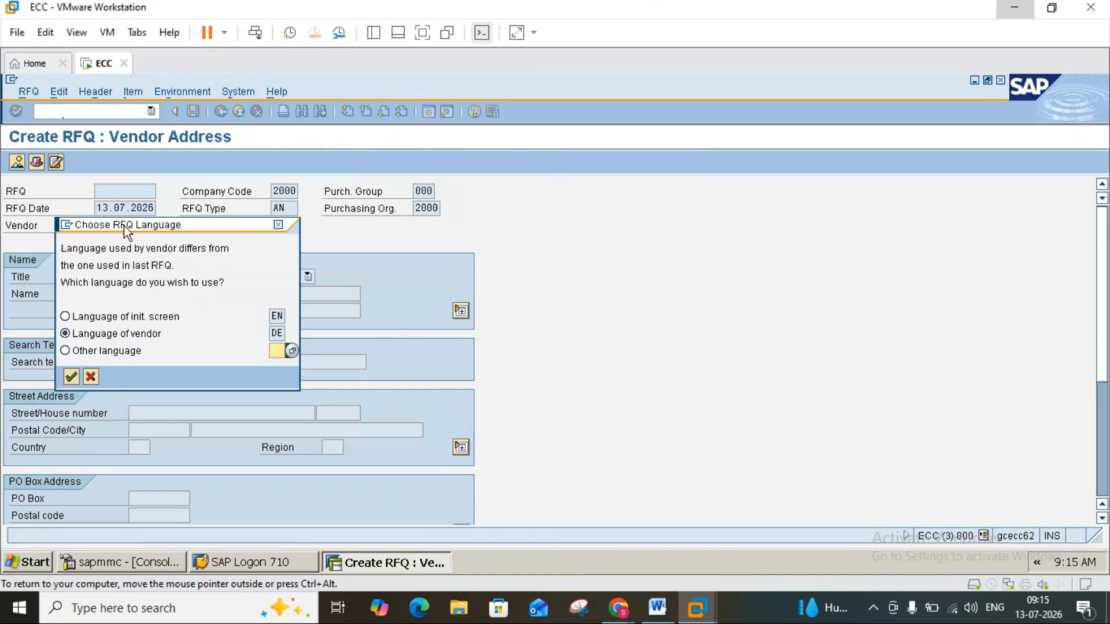
pyautogui.click(71, 376)
pyautogui.press('Return')
pyautogui.press('Return')
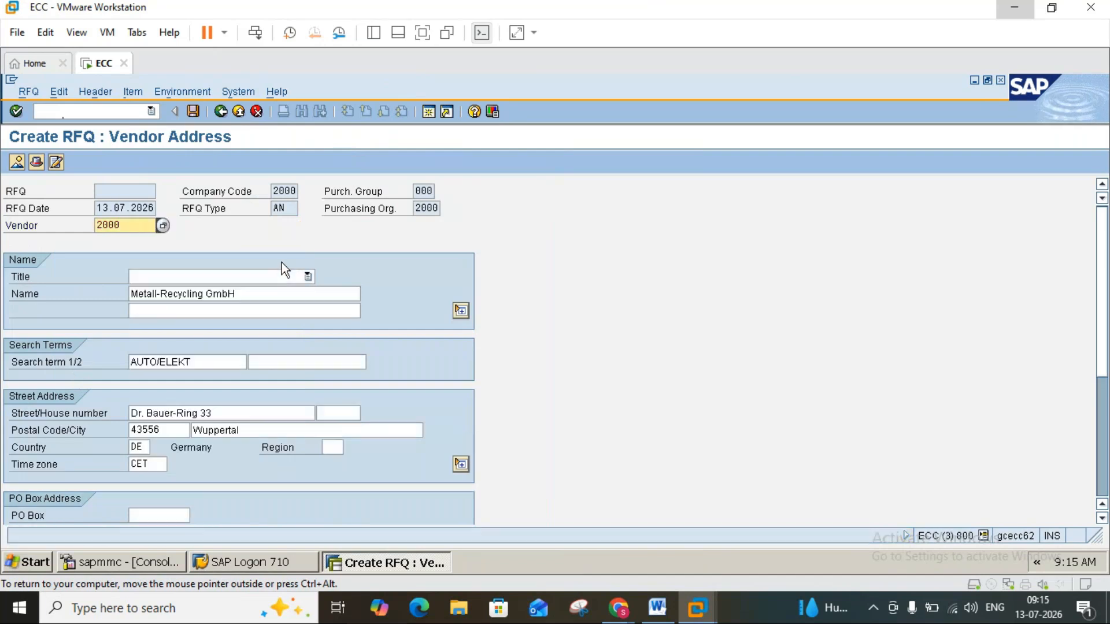
pyautogui.click(192, 114)
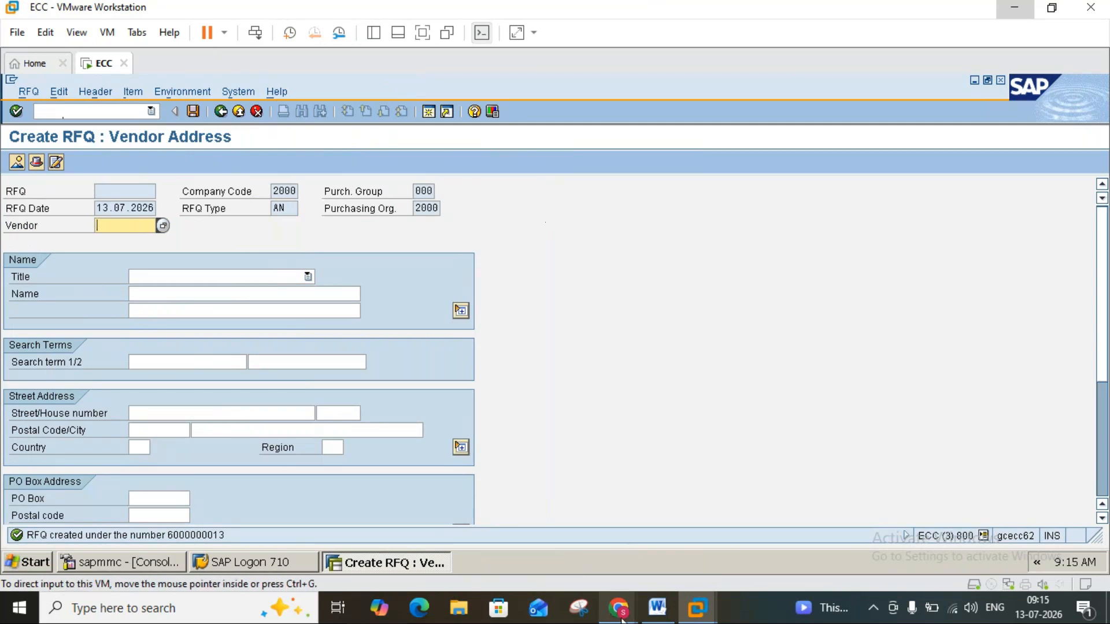
# Consult the Word notes on transmitting RFQs to vendors, return to SAP and open transaction ME9A.
pyautogui.moveTo(622, 619)
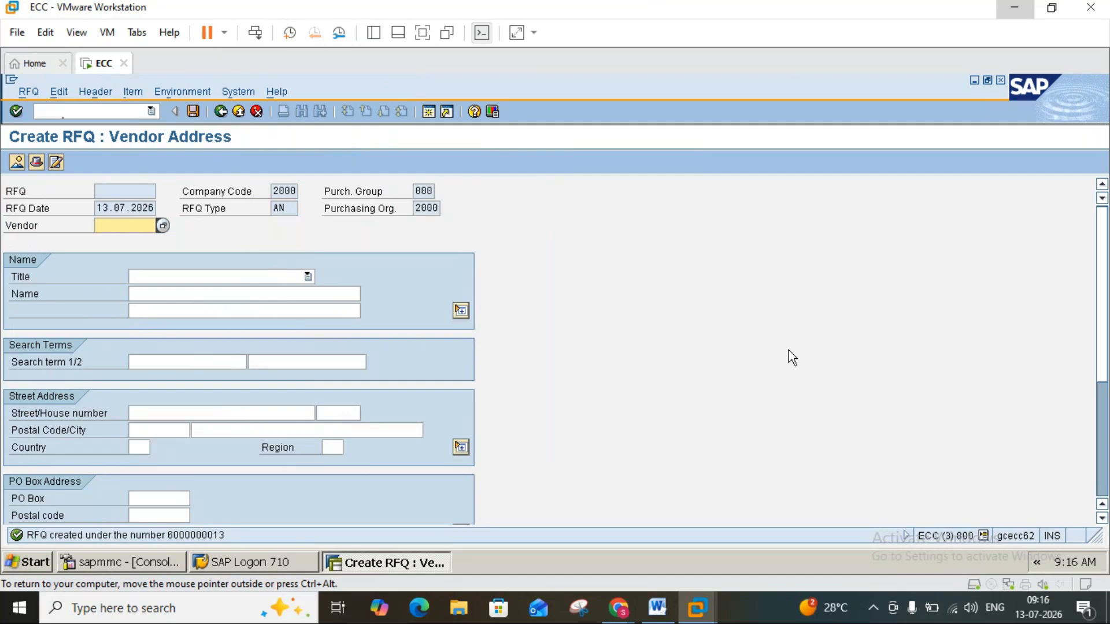
pyautogui.click(658, 608)
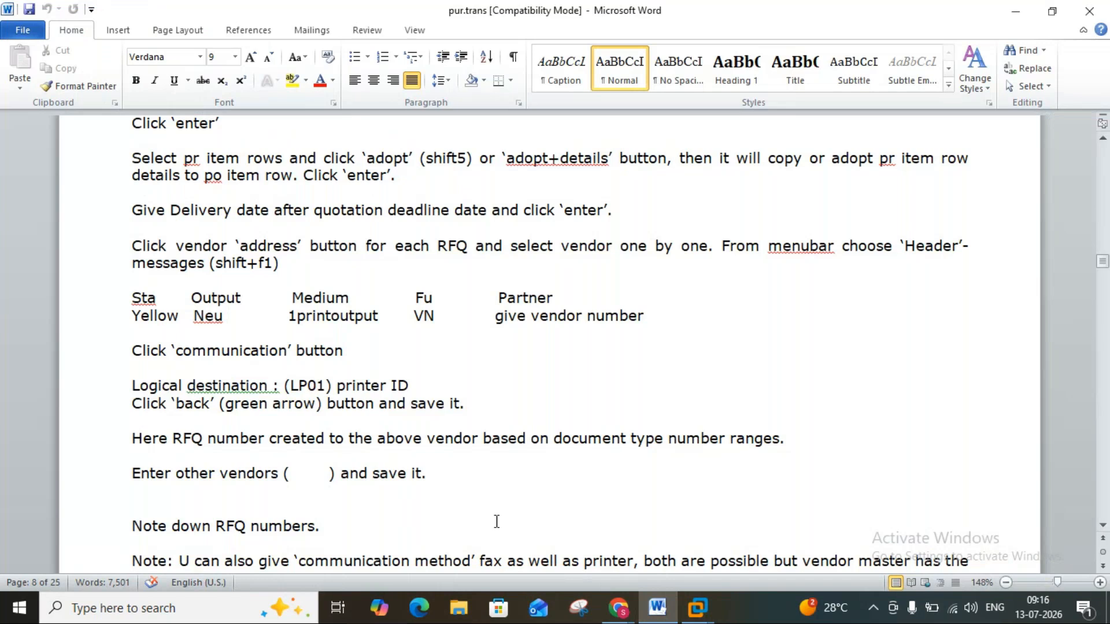
pyautogui.click(1102, 527)
pyautogui.scroll(-5, 1103, 528)
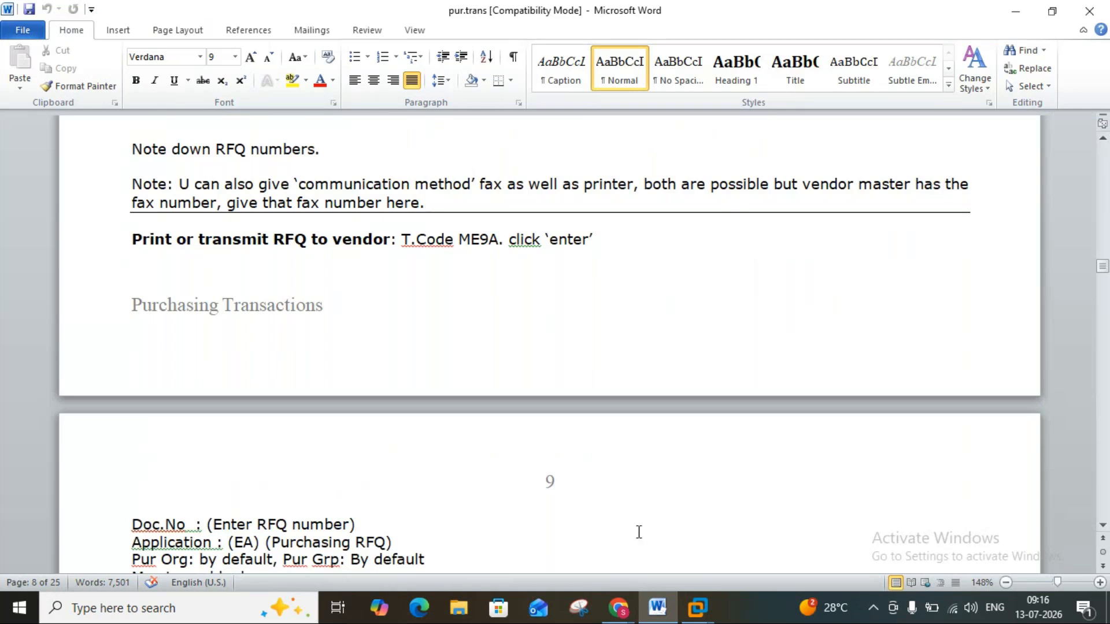
pyautogui.click(697, 607)
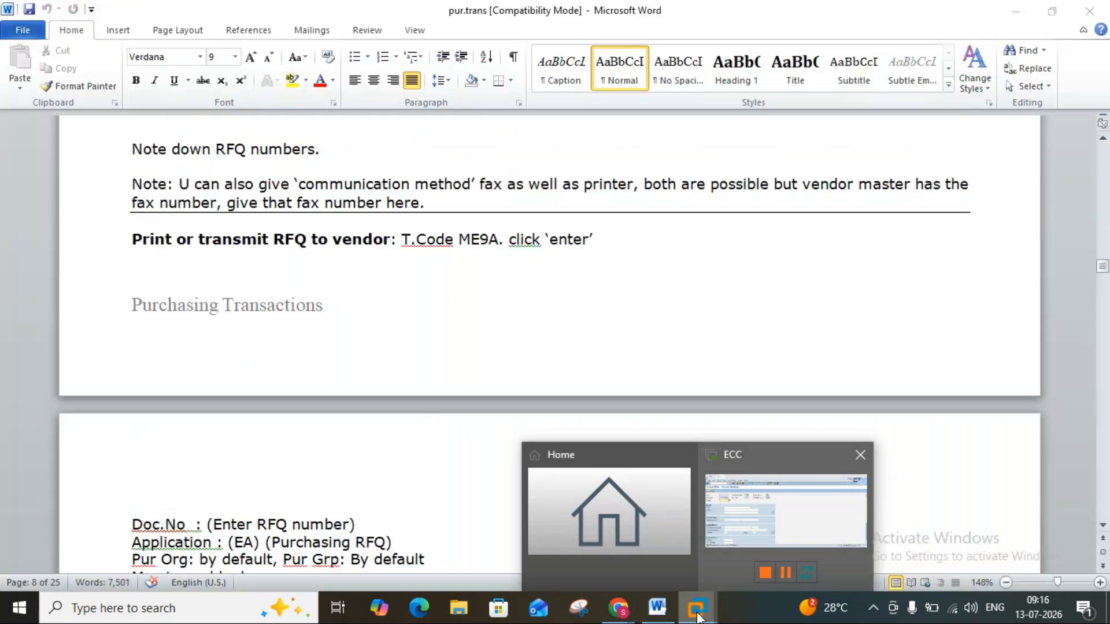
pyautogui.click(746, 525)
pyautogui.click(239, 112)
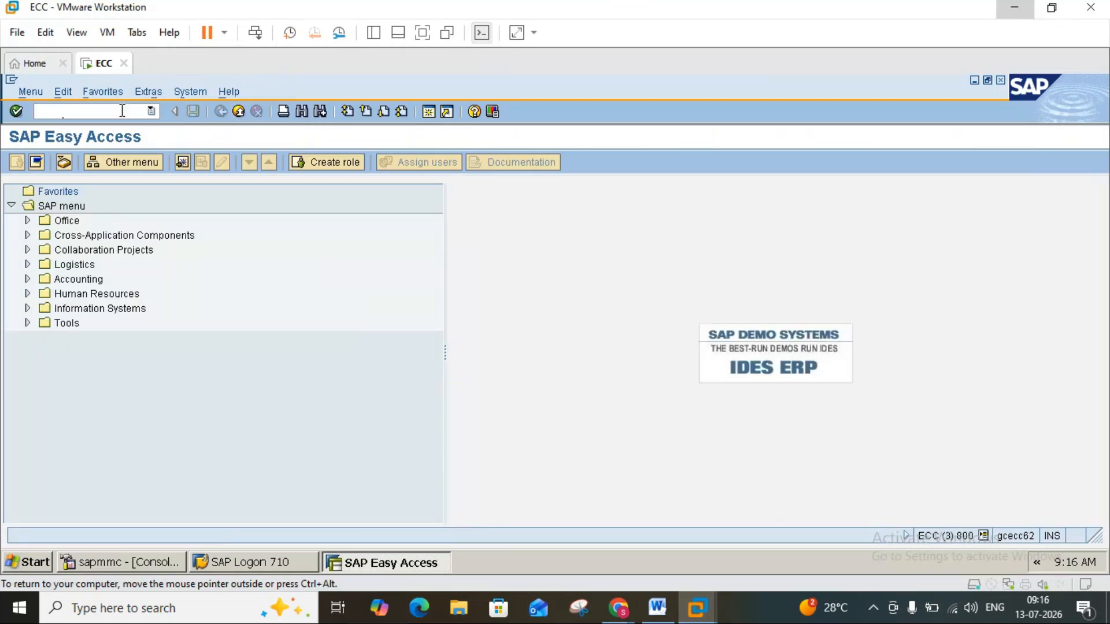
pyautogui.write('me')
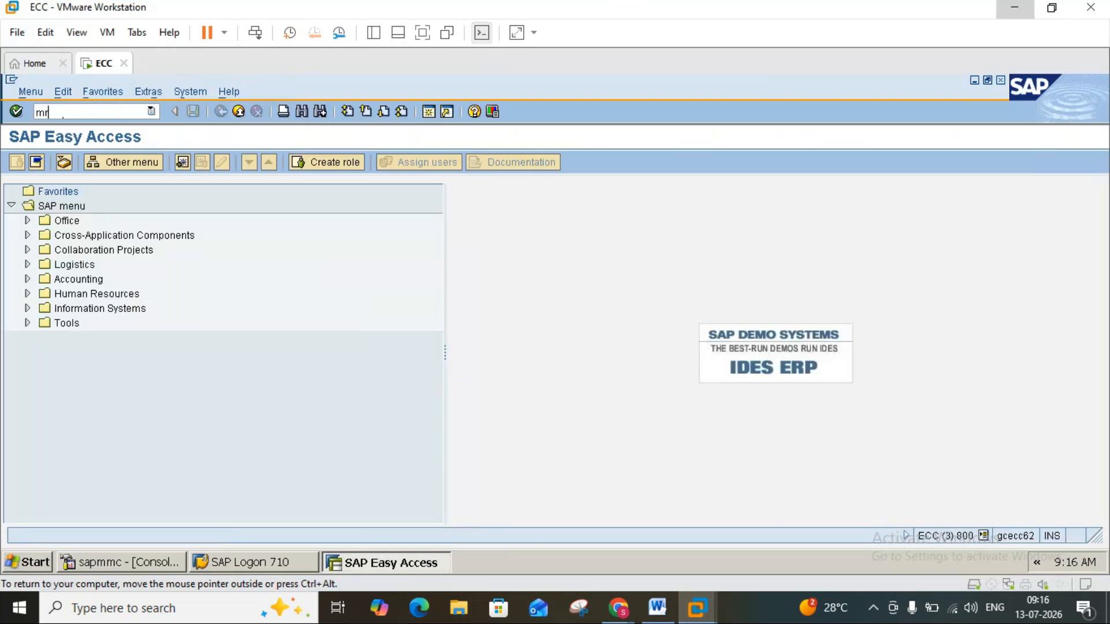
pyautogui.write('9a')
pyautogui.press('Return')
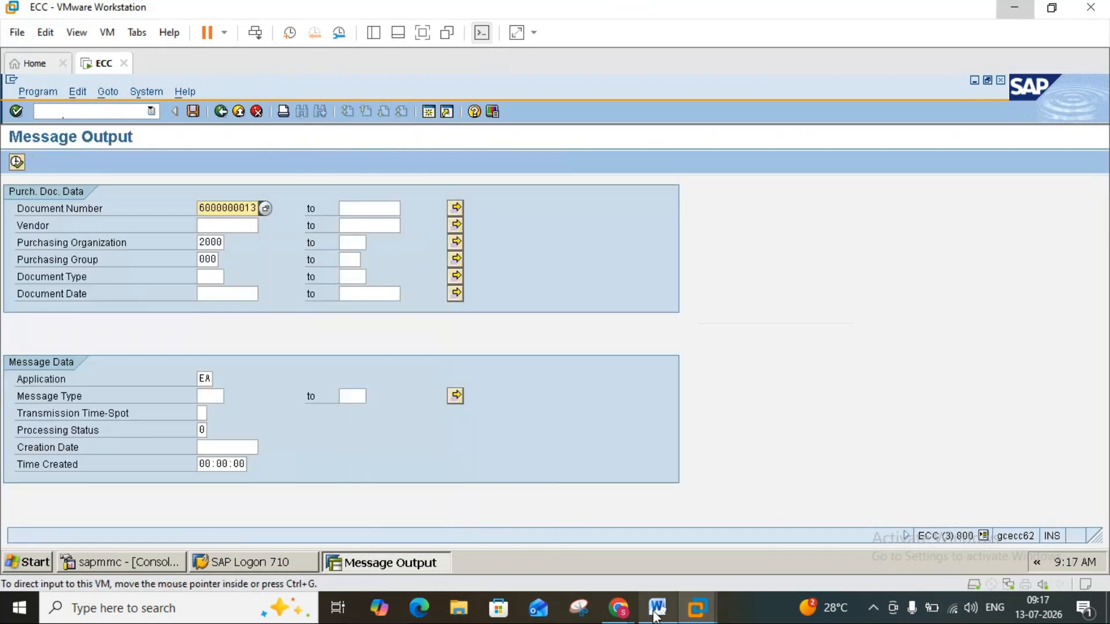
pyautogui.moveTo(656, 616)
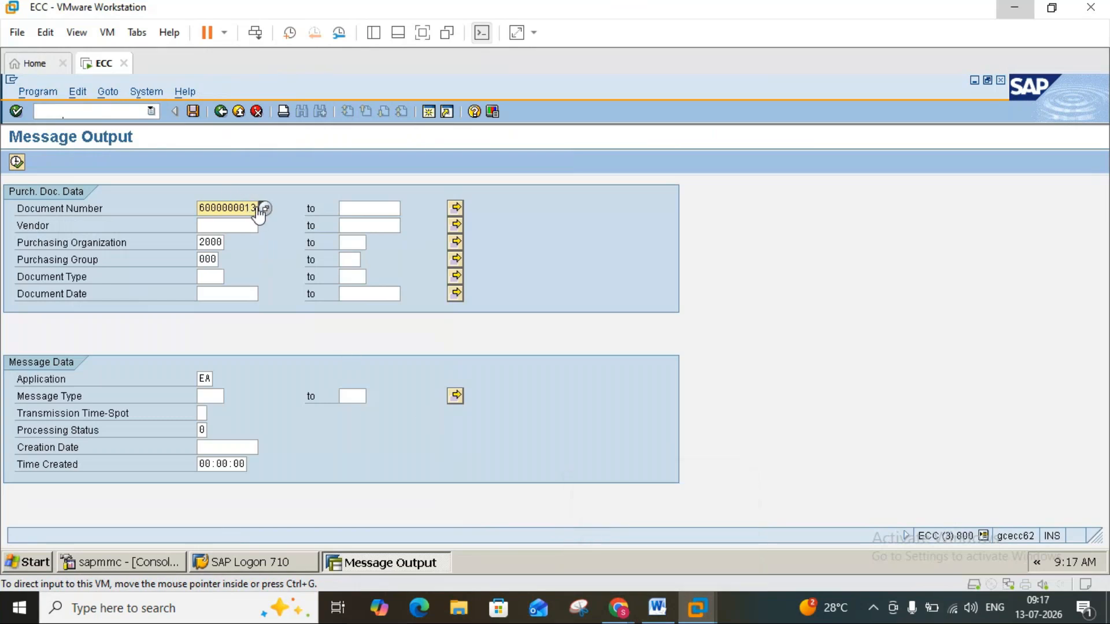
pyautogui.click(658, 613)
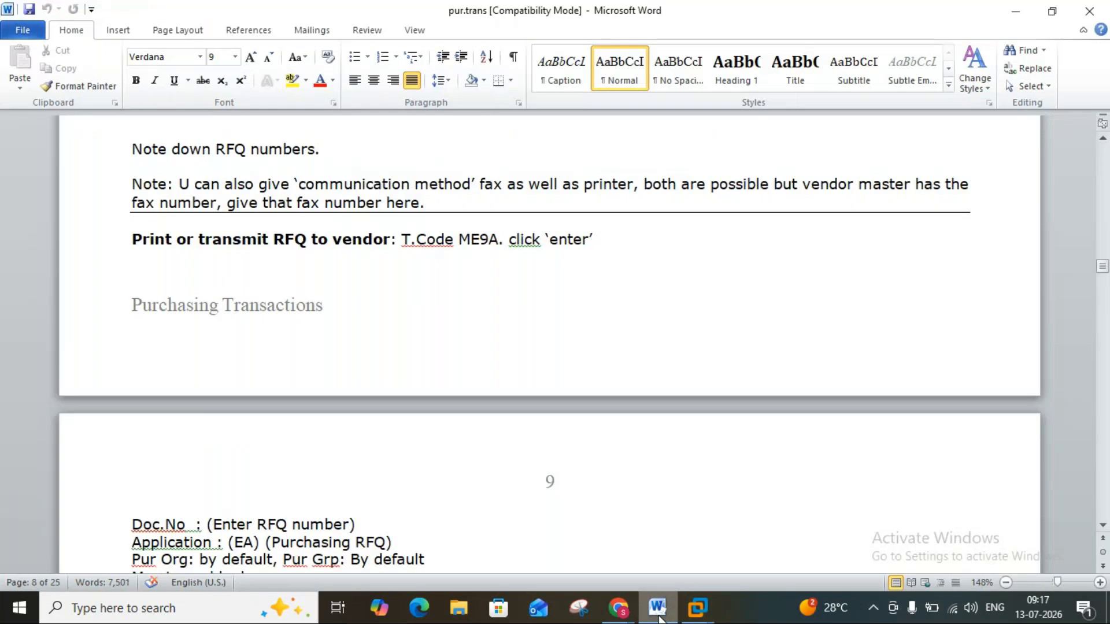
pyautogui.click(659, 619)
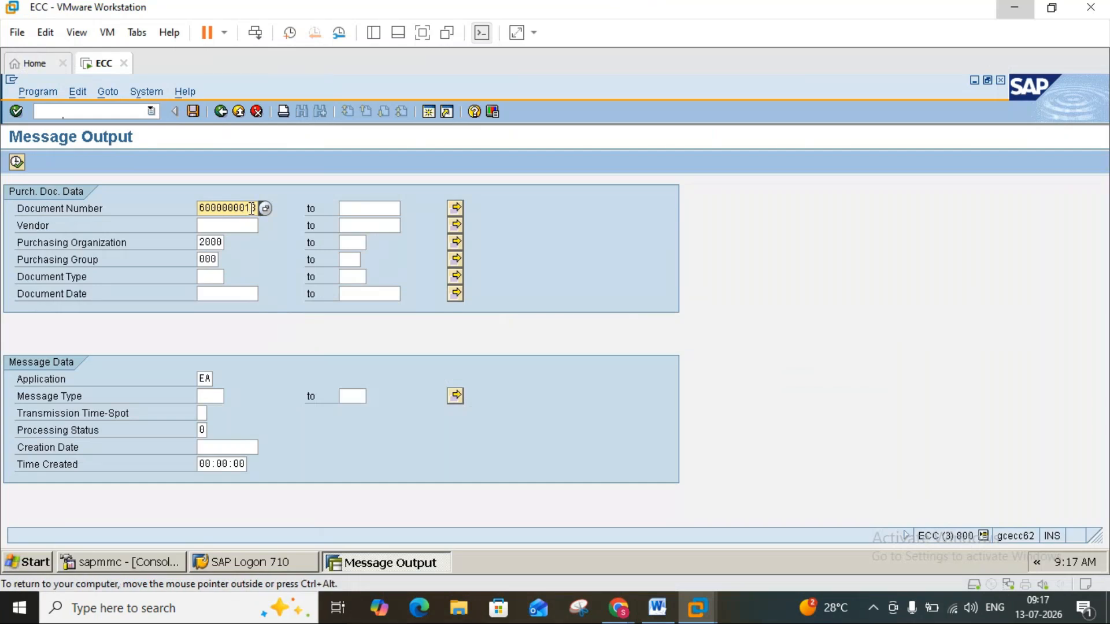
pyautogui.press('BackSpace')
pyautogui.write('1')
pyautogui.click(229, 223)
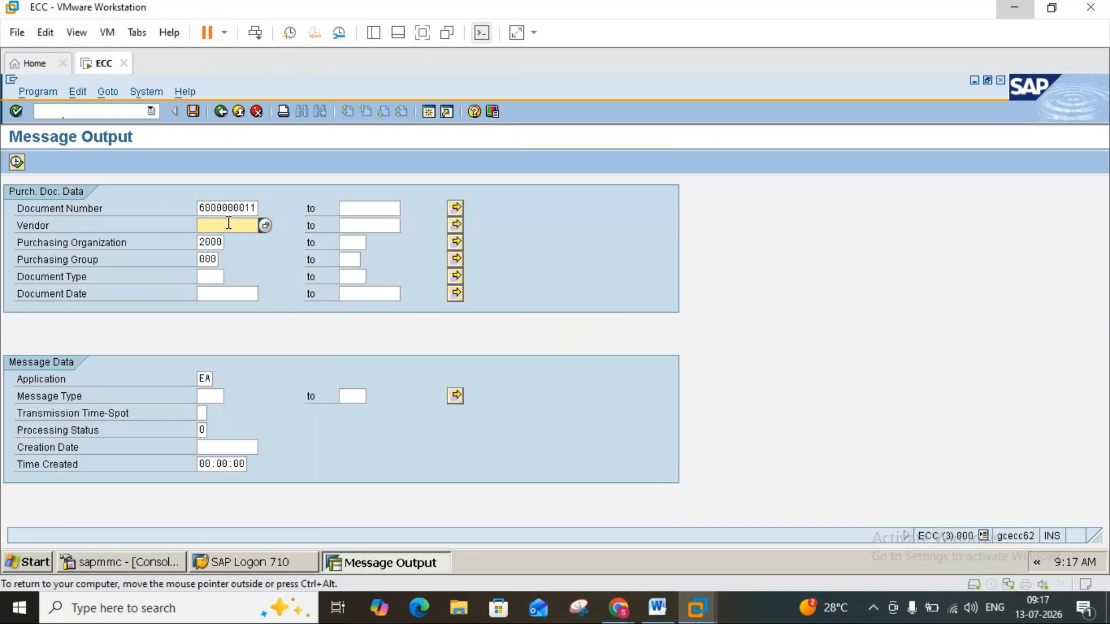
pyautogui.write('1000')
pyautogui.click(199, 243)
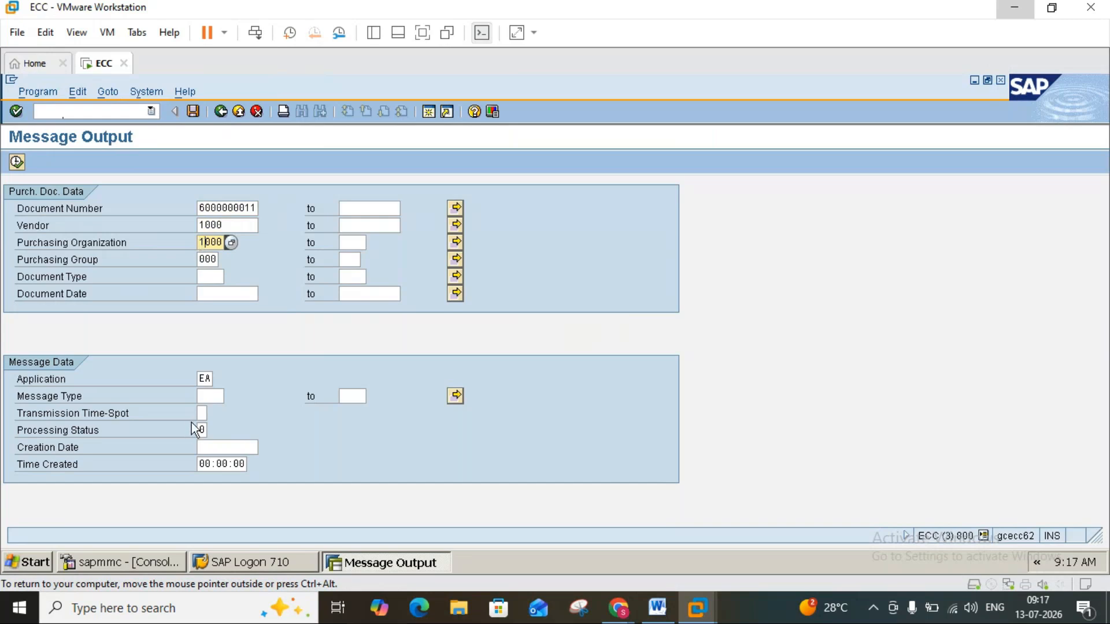
# Check the message output instructions in Word, and try executing the SAP selection with transmission time-spot 4 (Send immediately).
pyautogui.click(658, 608)
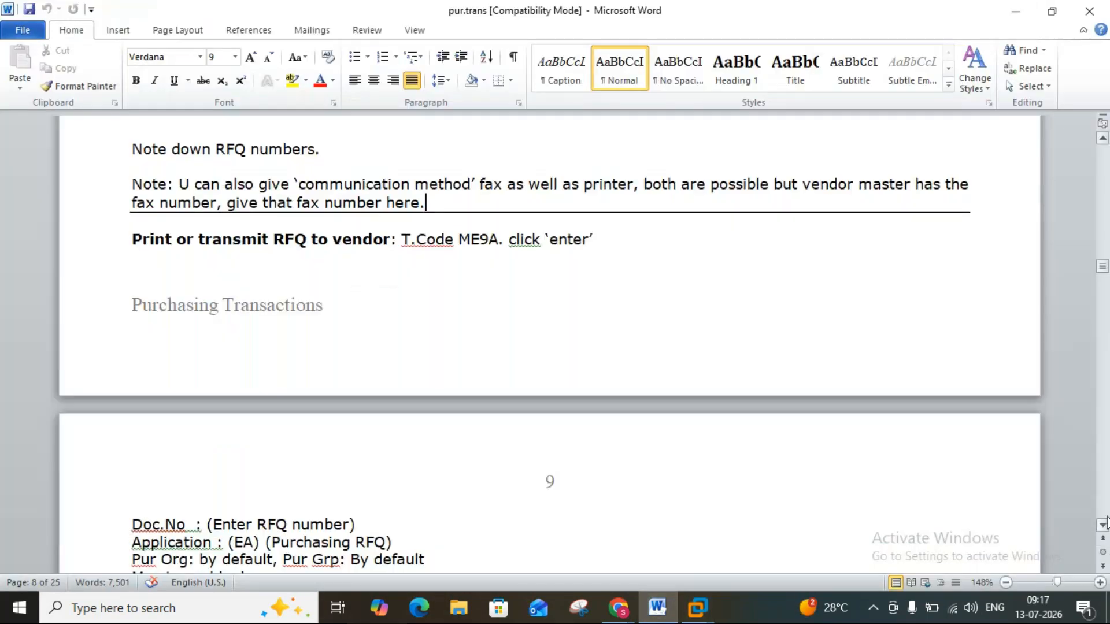
pyautogui.scroll(-3, 1103, 531)
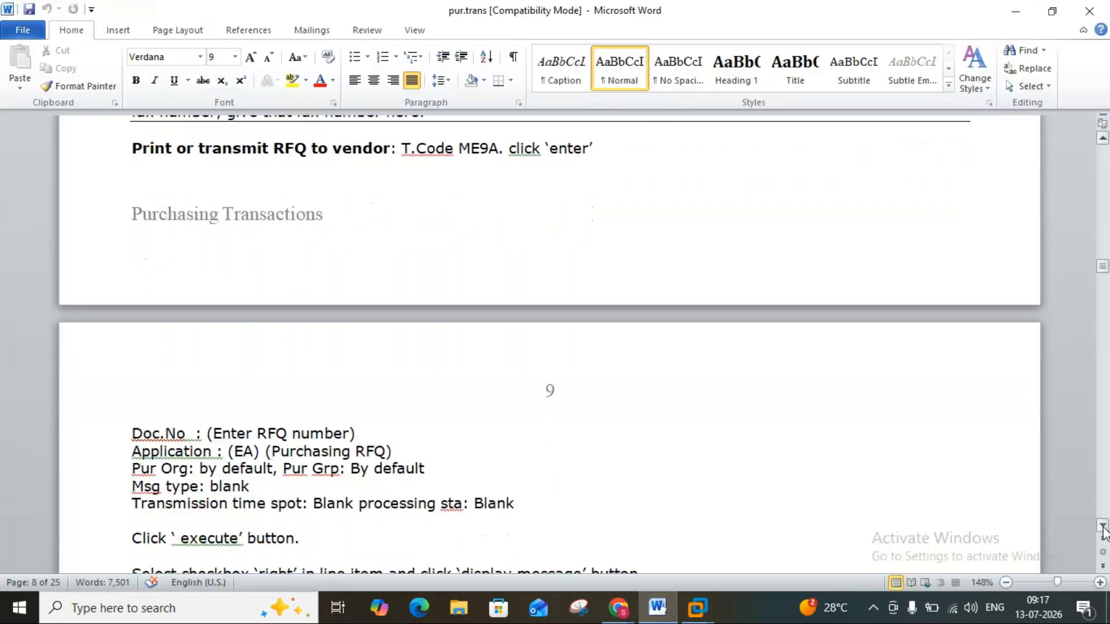
pyautogui.scroll(-2, 1103, 531)
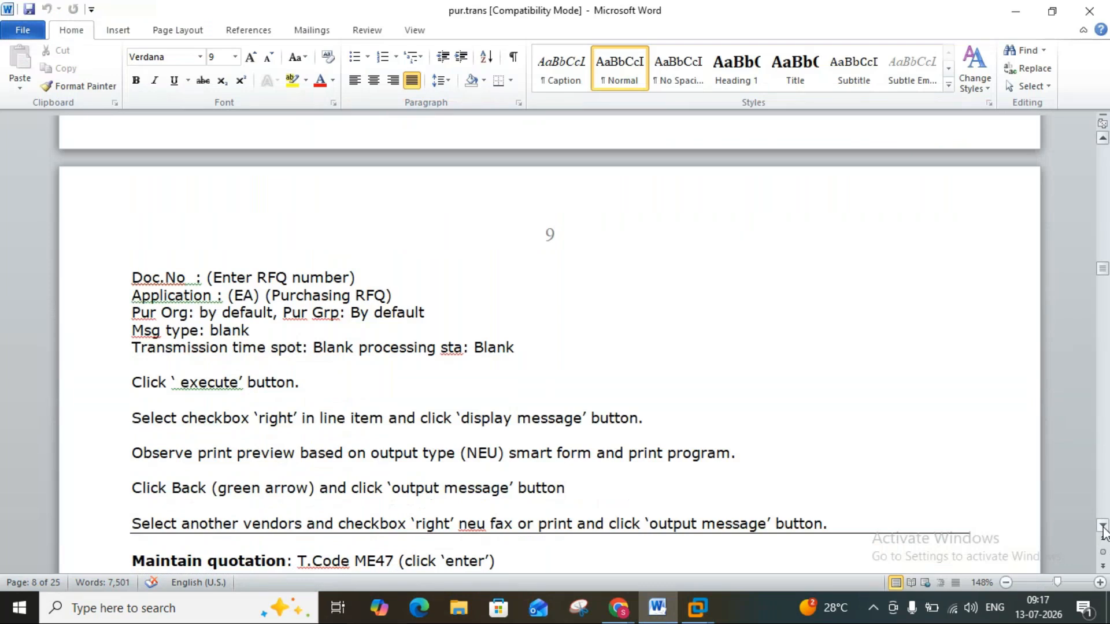
pyautogui.scroll(-3, 1103, 531)
pyautogui.scroll(-2, 1103, 531)
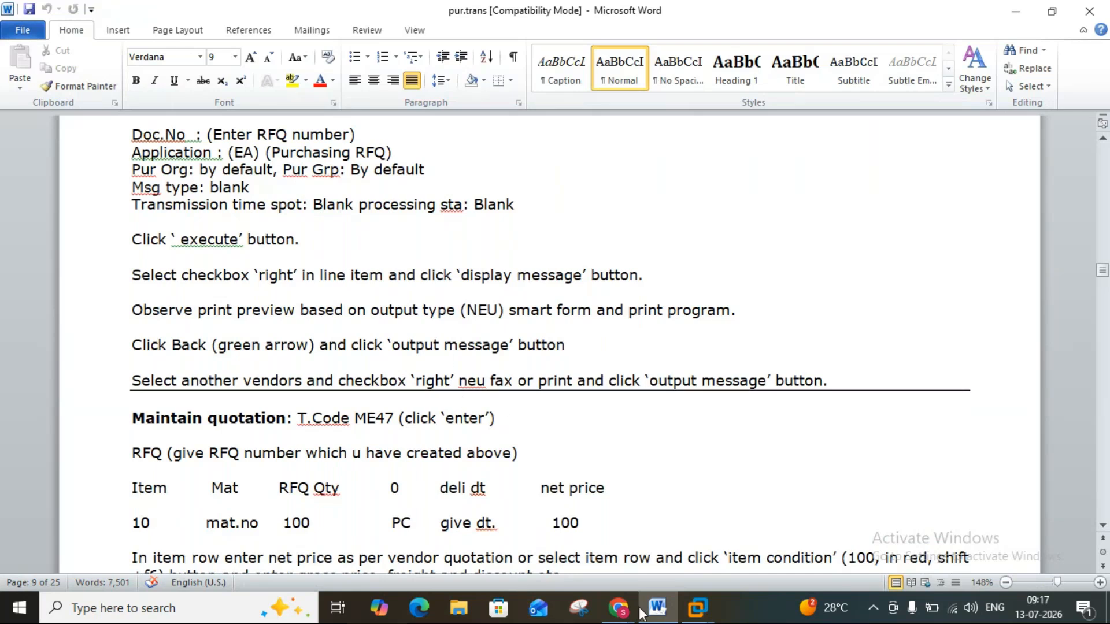
pyautogui.click(697, 608)
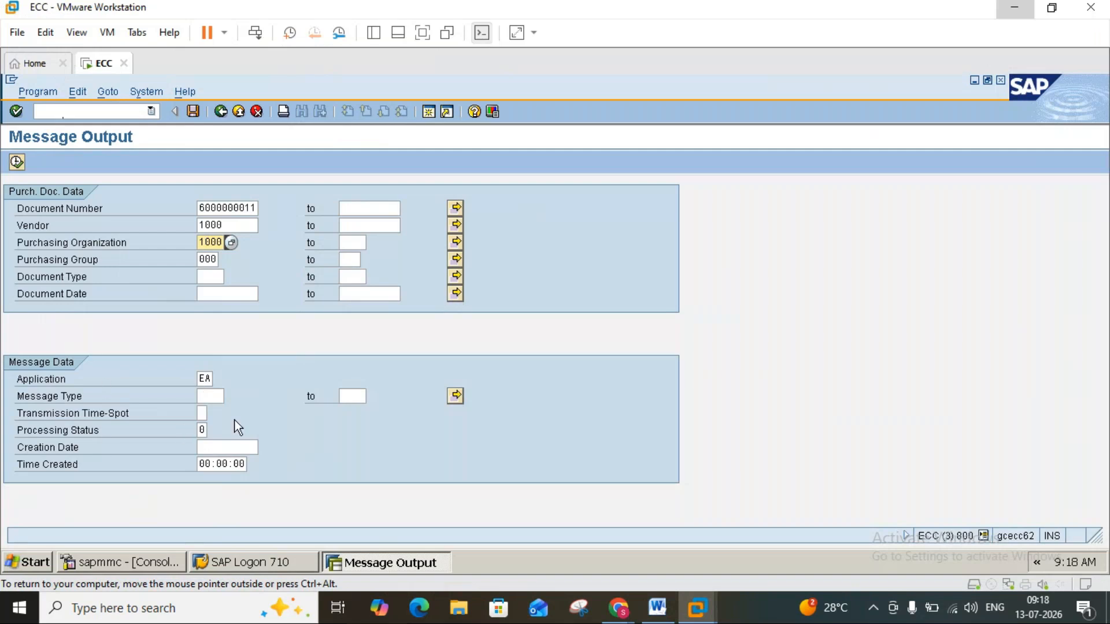
pyautogui.click(202, 412)
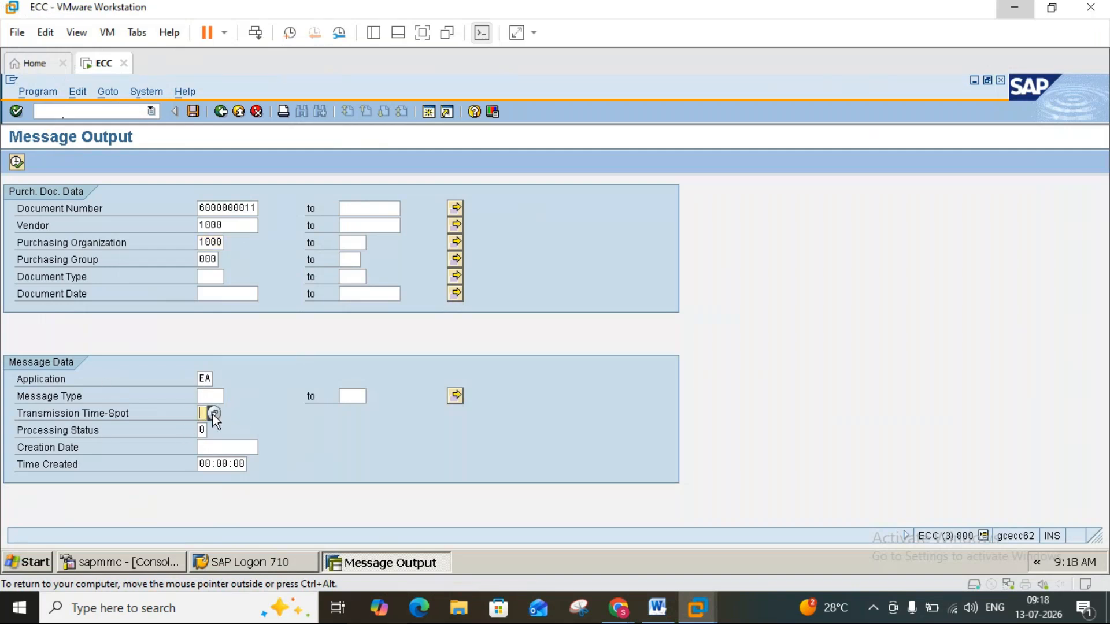
pyautogui.click(214, 414)
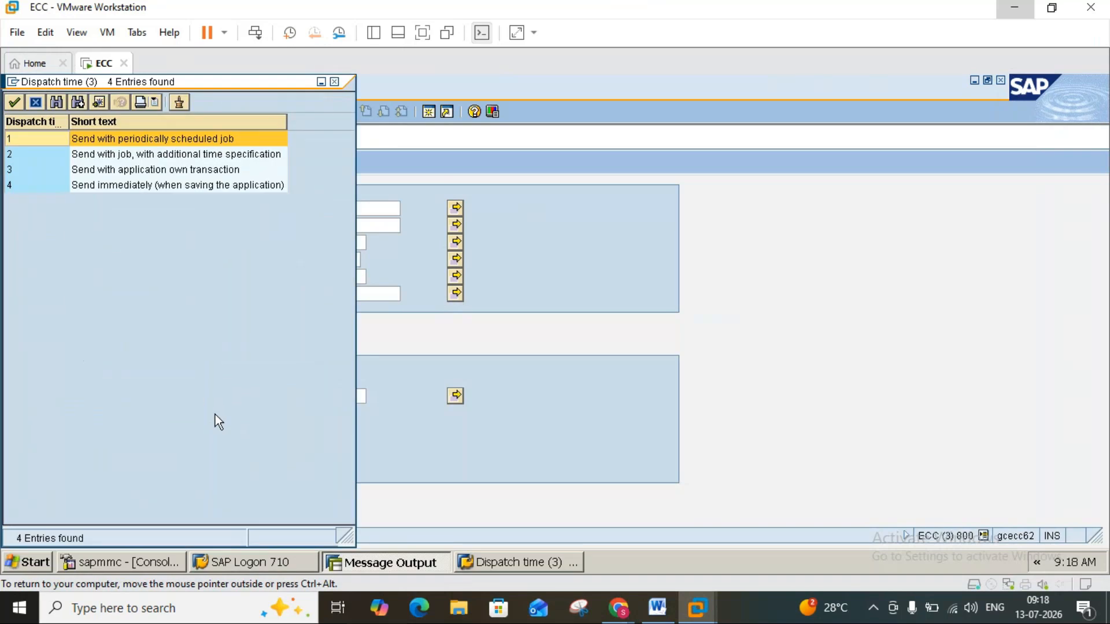
pyautogui.doubleClick(102, 184)
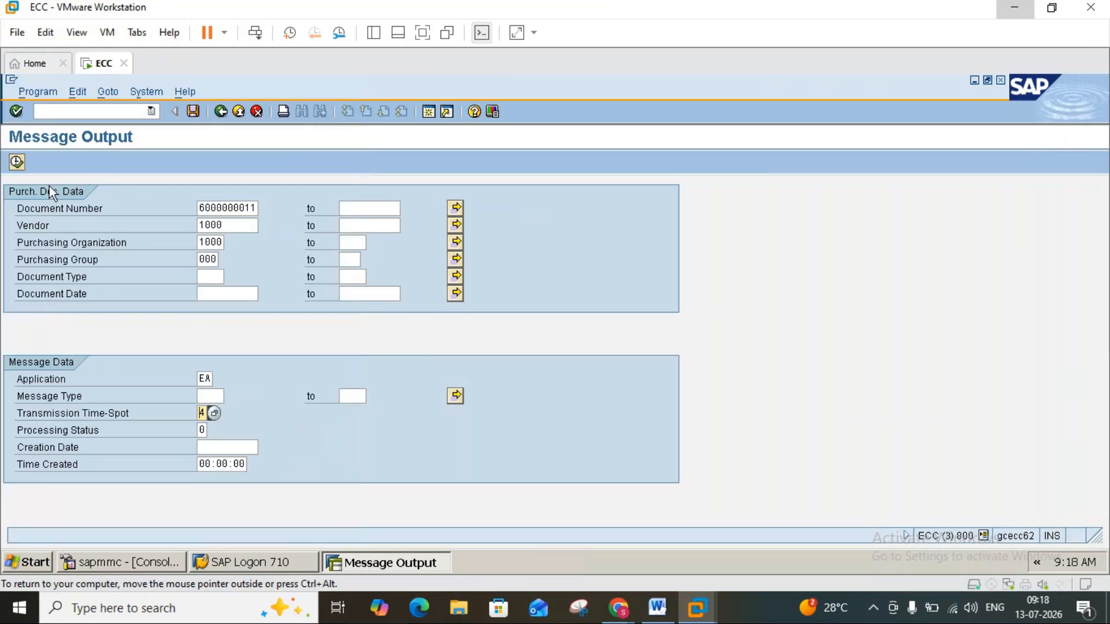
pyautogui.click(17, 163)
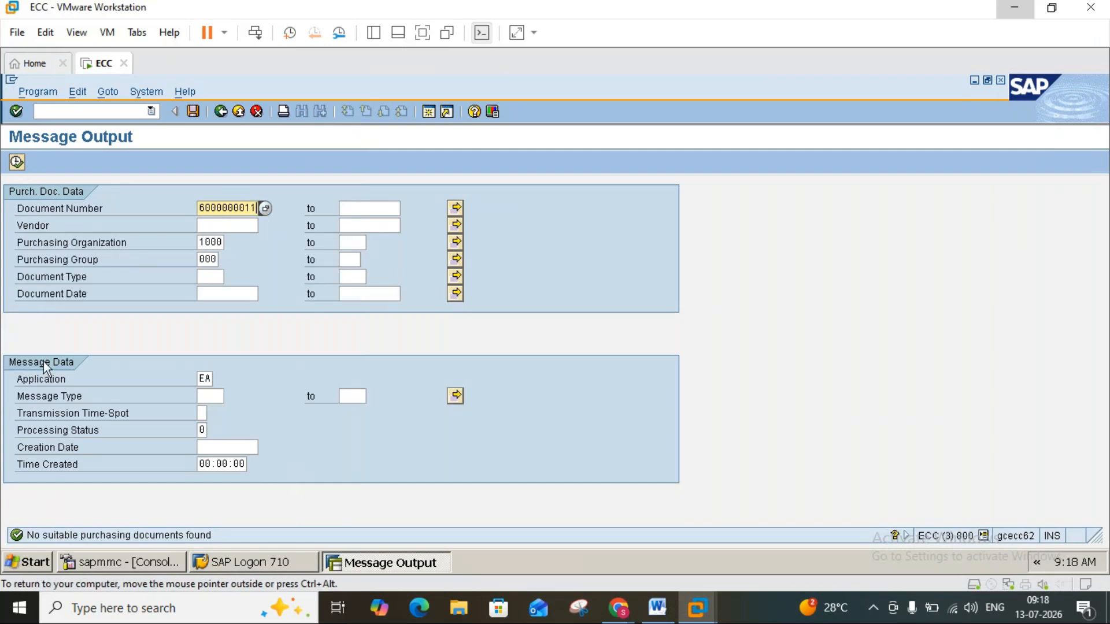
# Enter vendor 1000 again and choose document type AN (RFQ) for the message output selection.
pyautogui.click(210, 220)
pyautogui.write('1')
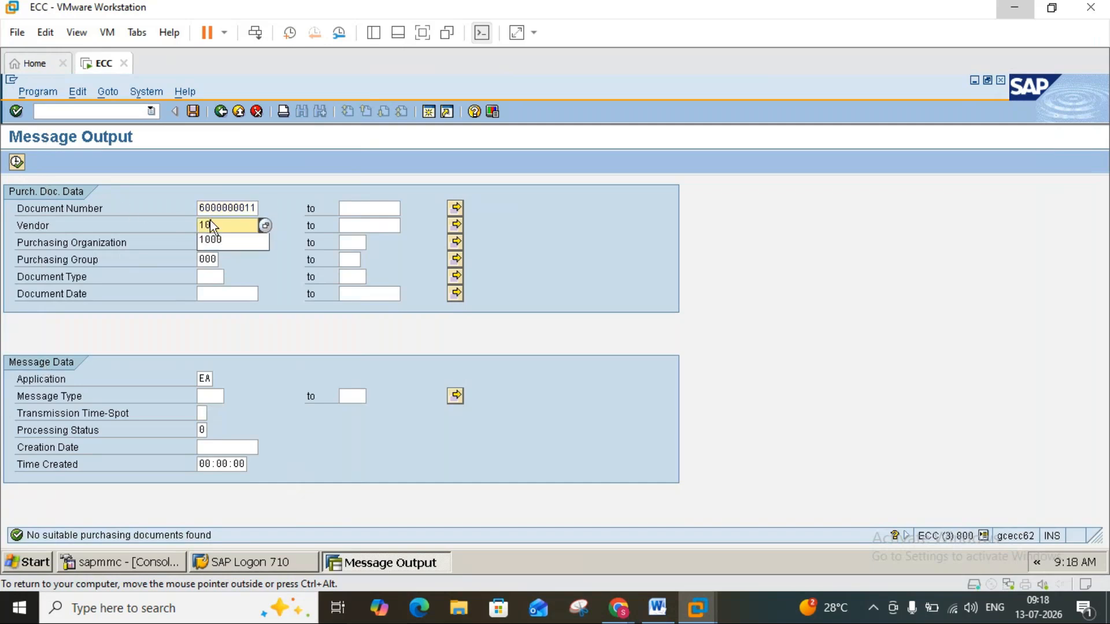
pyautogui.write('000')
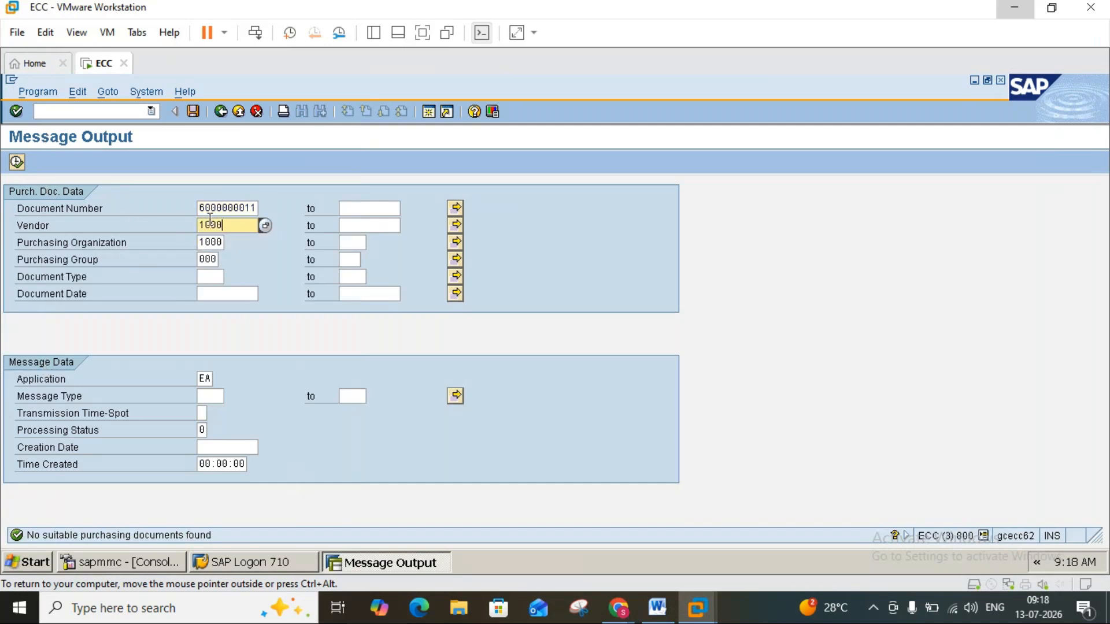
pyautogui.click(209, 275)
pyautogui.click(231, 276)
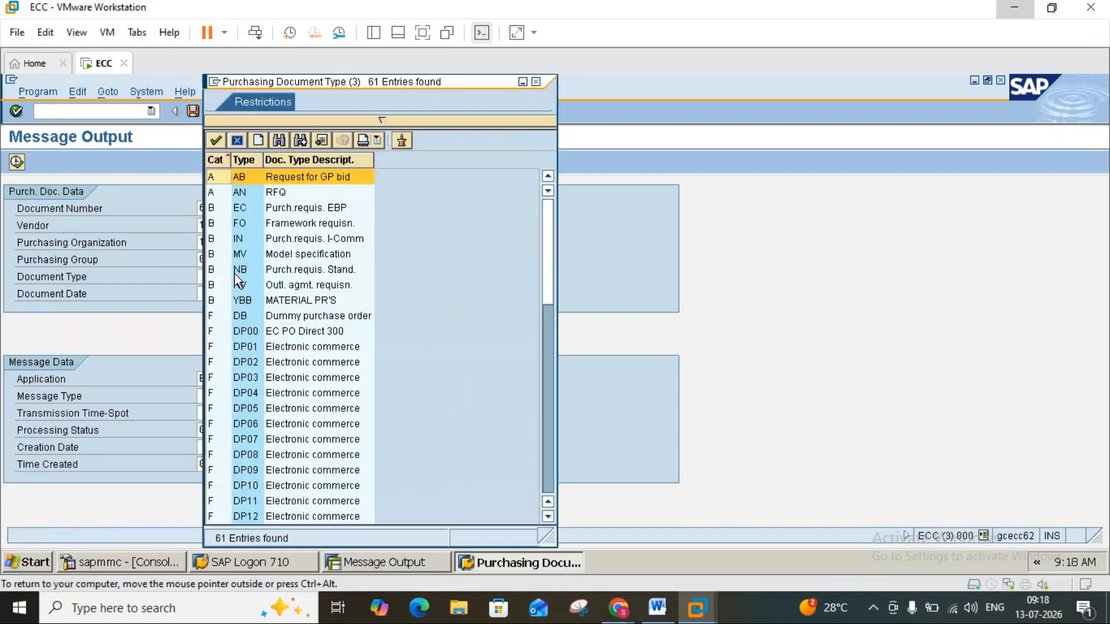
pyautogui.doubleClick(222, 196)
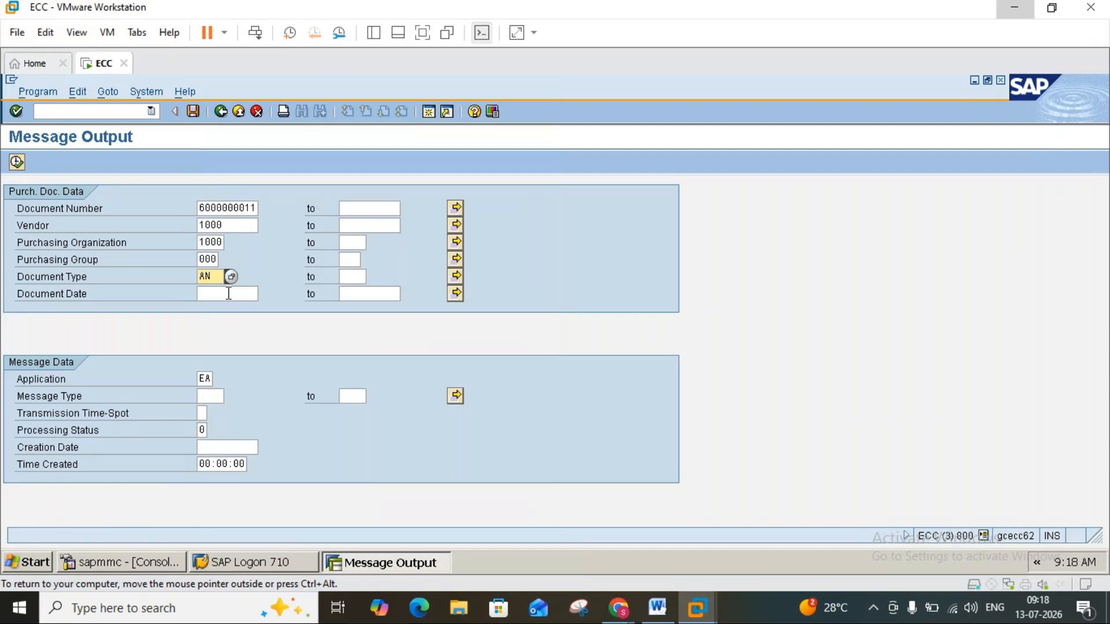
# Try executing the message output selection with document date 13.07.2026, after reviewing the available message types and leaving that field blank.
pyautogui.click(256, 294)
pyautogui.click(265, 293)
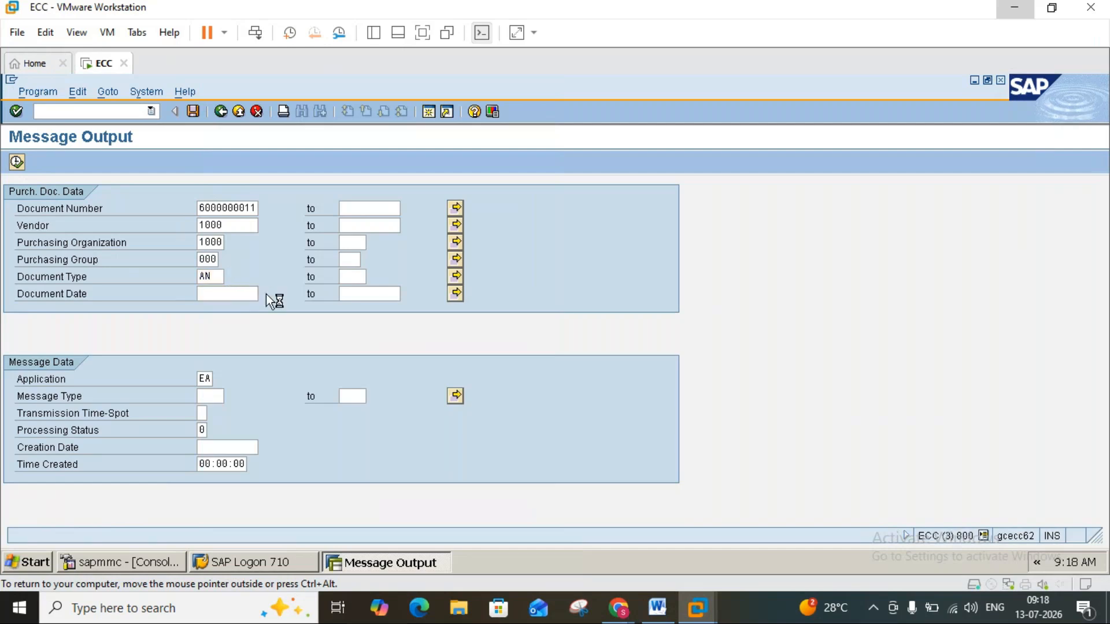
pyautogui.doubleClick(175, 391)
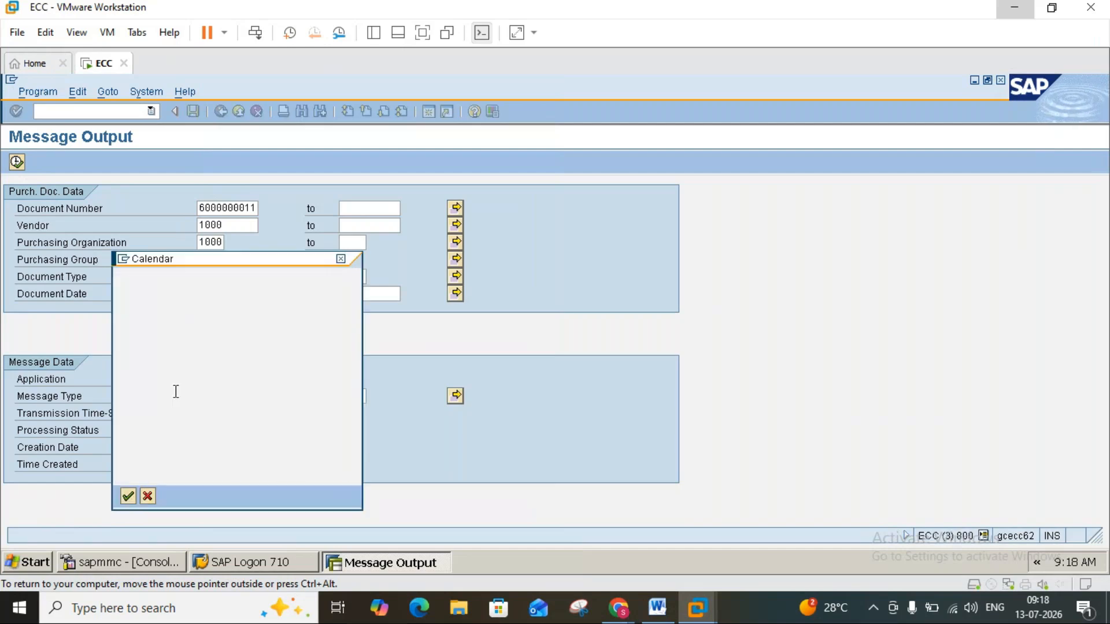
pyautogui.click(208, 396)
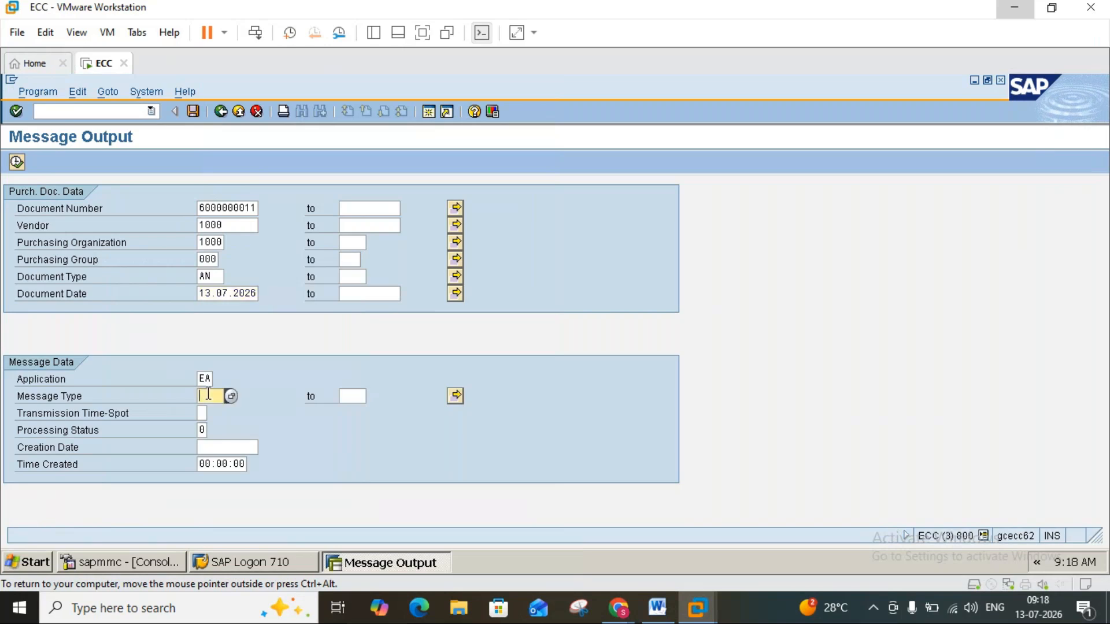
pyautogui.click(228, 395)
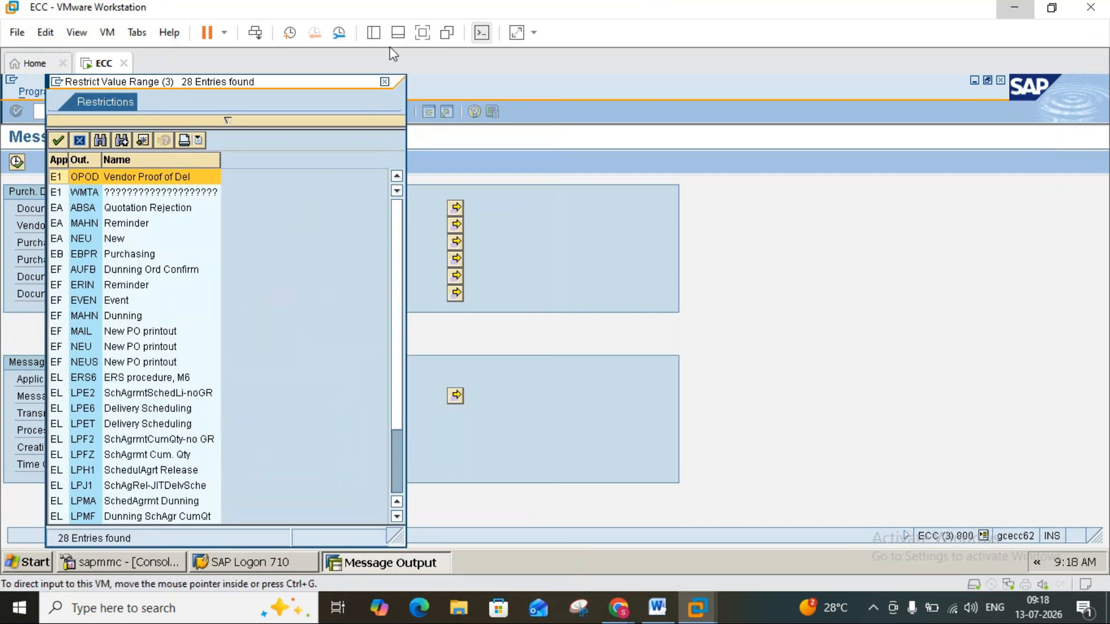
pyautogui.click(383, 82)
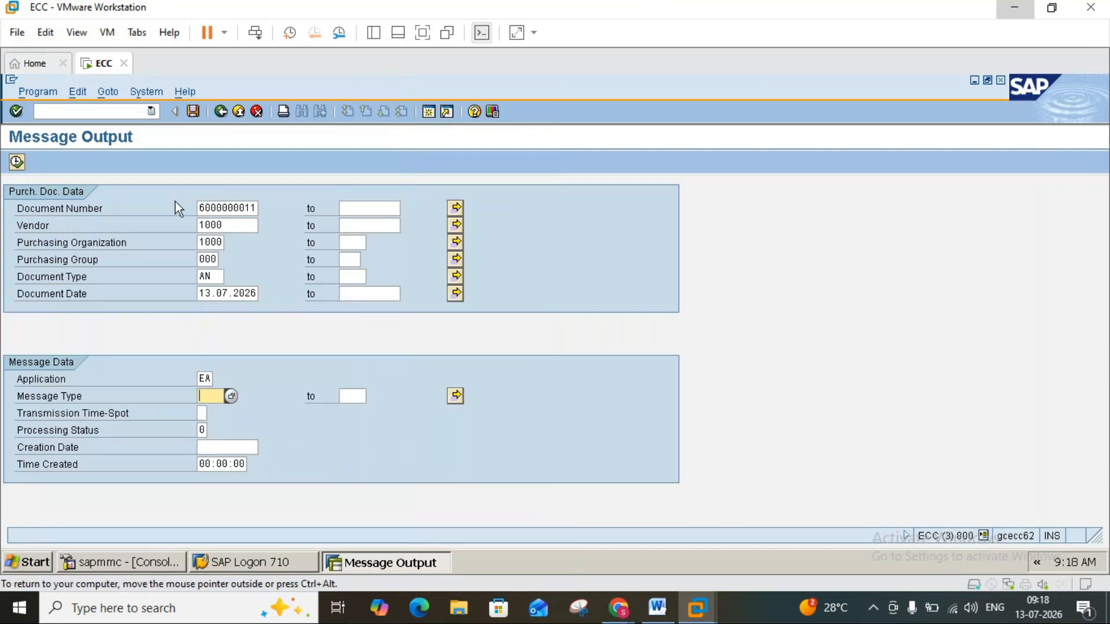
pyautogui.click(17, 162)
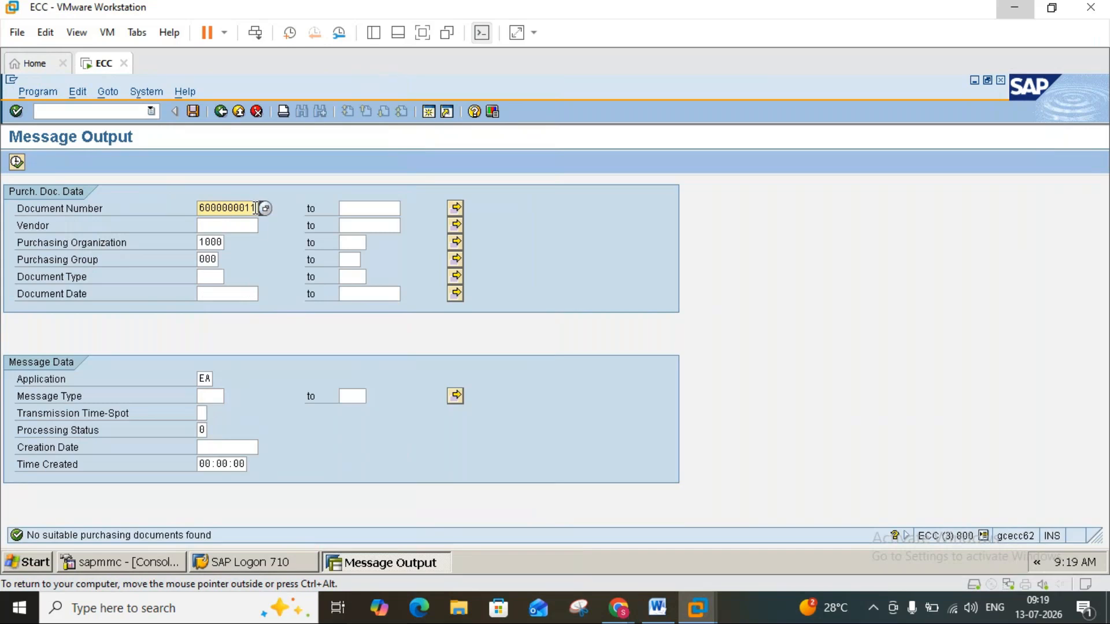
pyautogui.click(353, 207)
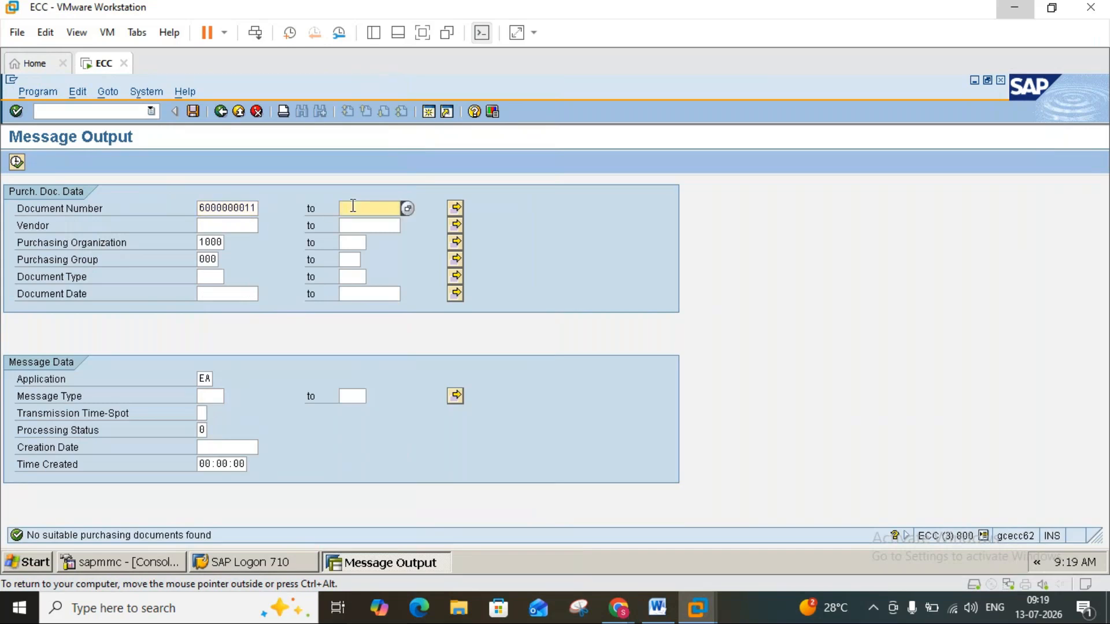
pyautogui.write('6000')
pyautogui.write('000013')
pyautogui.click(203, 244)
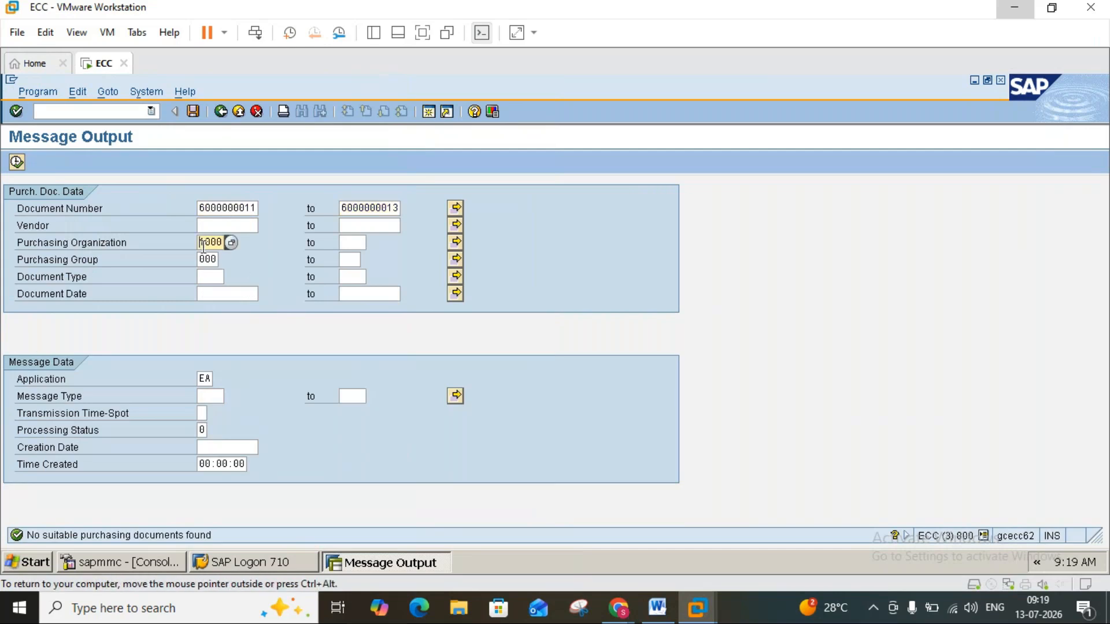
pyautogui.press('BackSpace')
pyautogui.press('BackSpace')
pyautogui.press('BackSpace')
pyautogui.press('BackSpace')
pyautogui.click(17, 162)
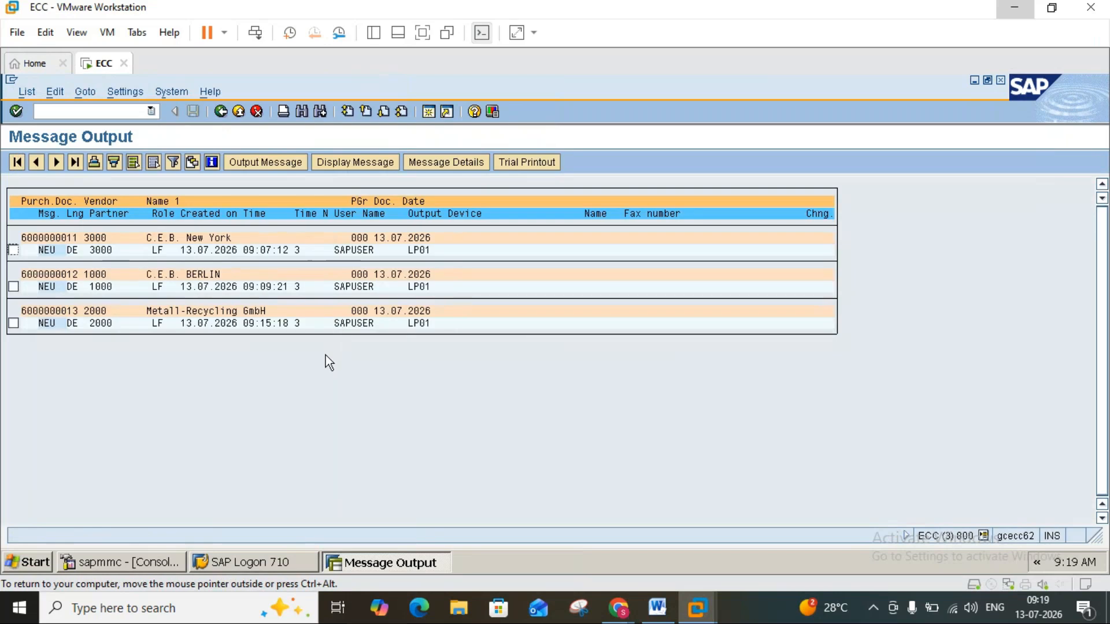
pyautogui.click(14, 250)
pyautogui.click(14, 286)
pyautogui.click(13, 323)
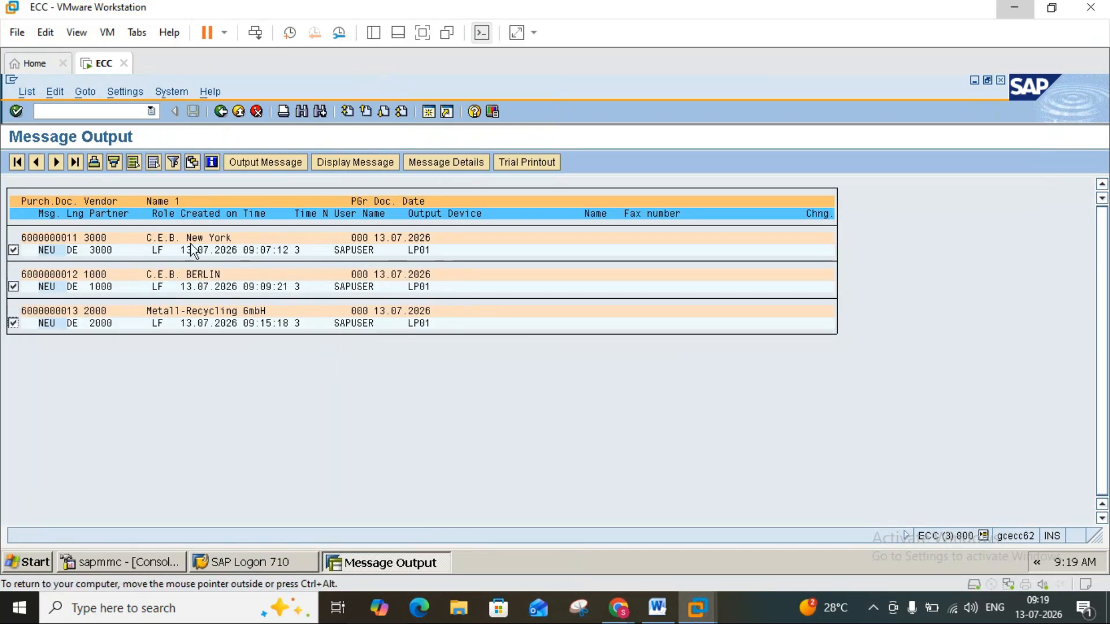
pyautogui.click(256, 168)
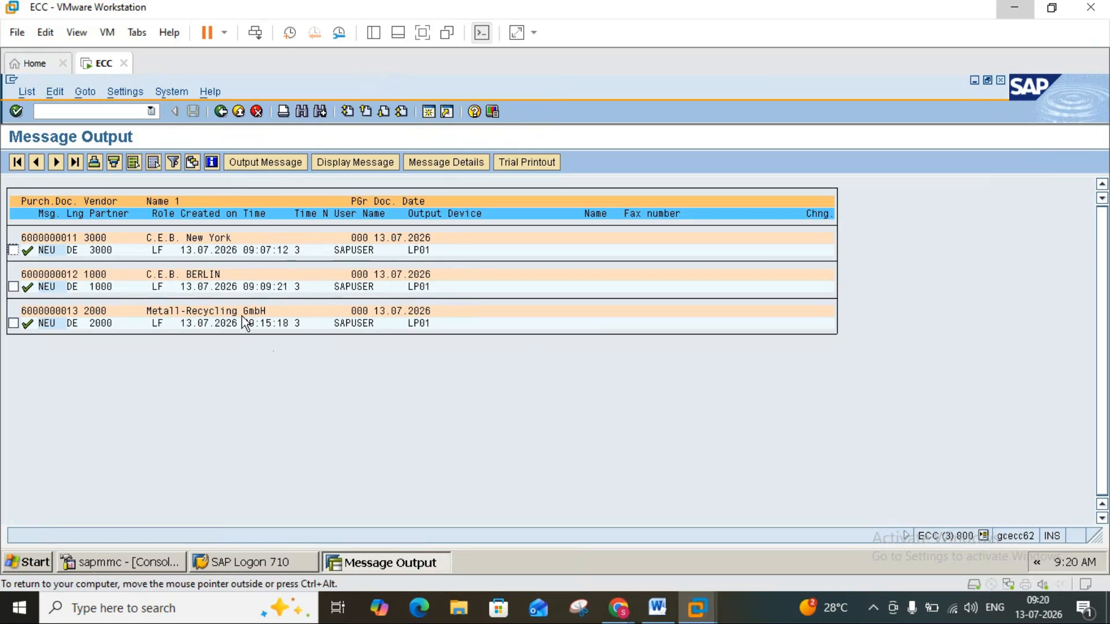
pyautogui.click(220, 111)
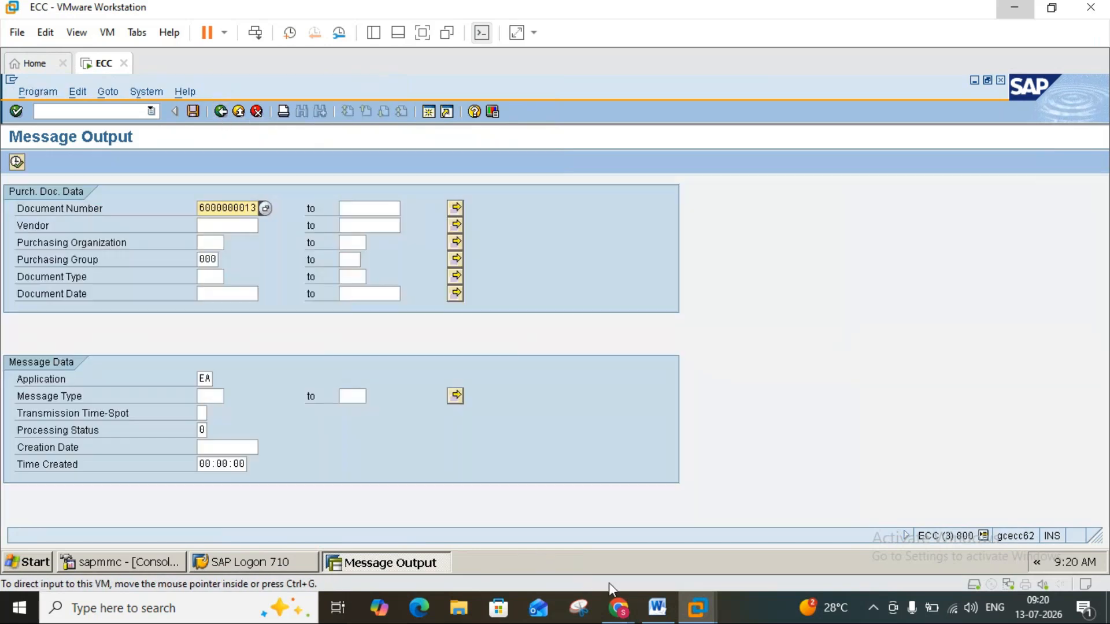
# Leave Message Output for the SAP Easy Access screen and consult the Maintain quotation section of the Word notes.
pyautogui.click(656, 608)
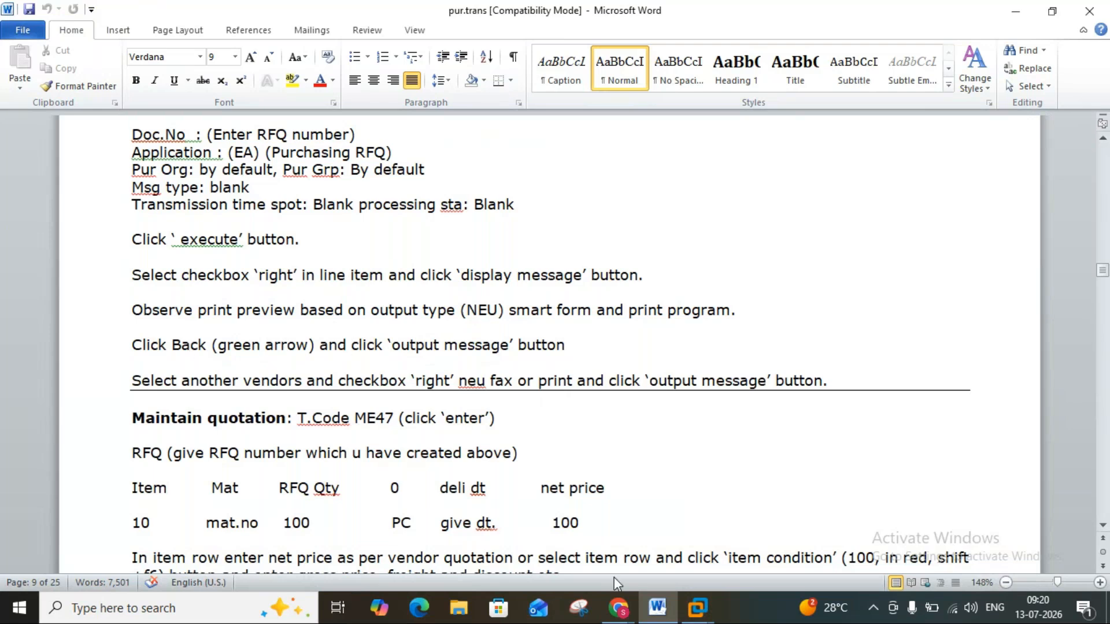
pyautogui.moveTo(699, 610)
pyautogui.click(719, 518)
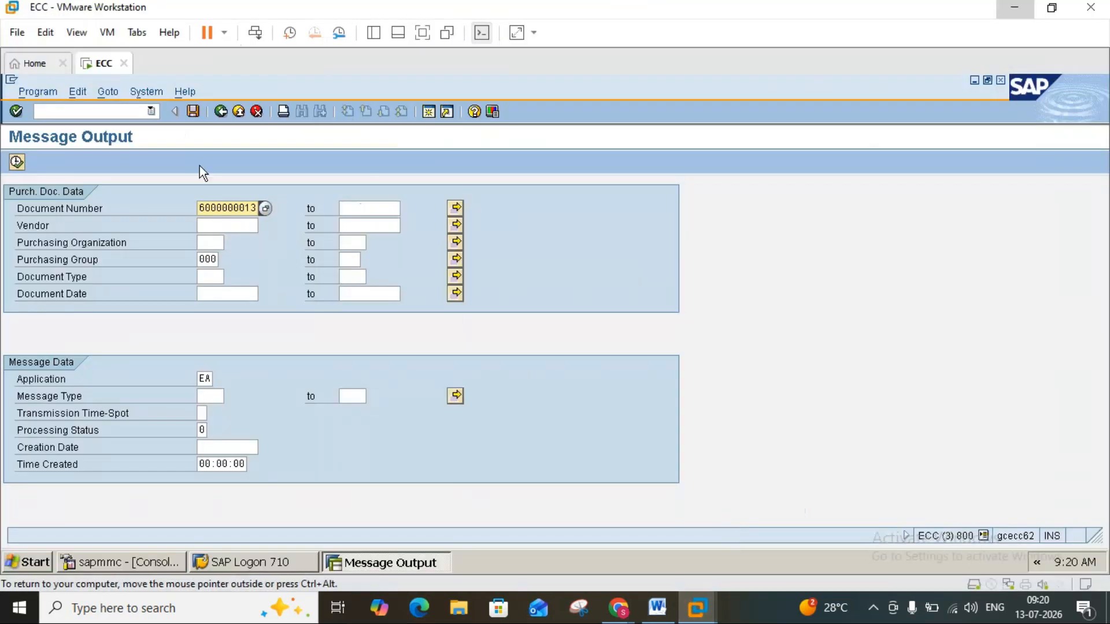
pyautogui.click(237, 112)
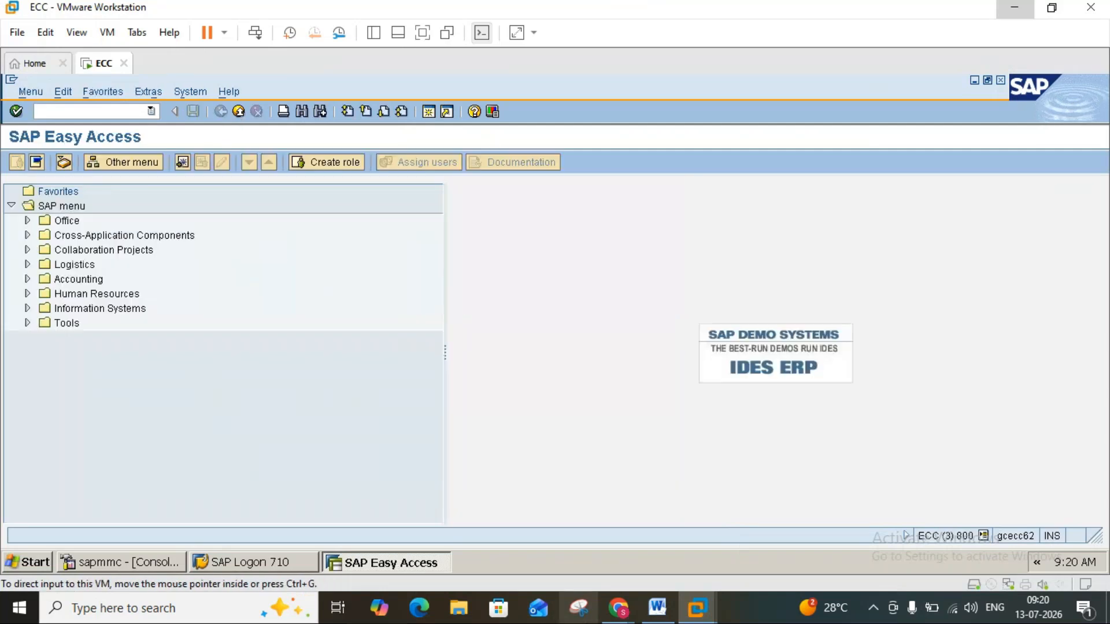
pyautogui.click(663, 614)
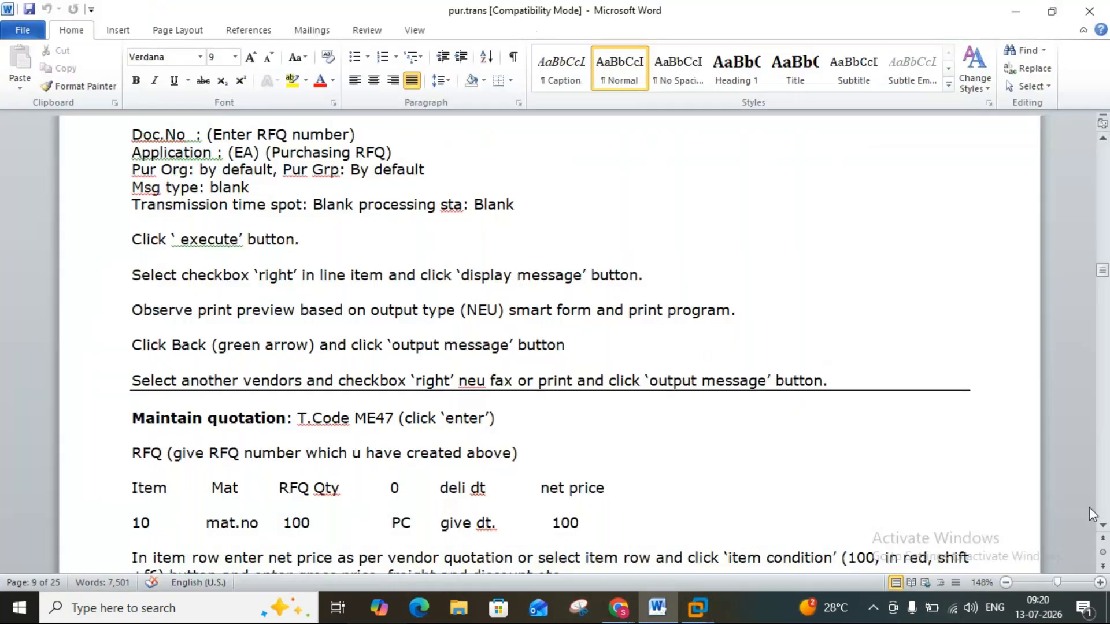
pyautogui.moveTo(1102, 527); pyautogui.dragTo(1103, 528)
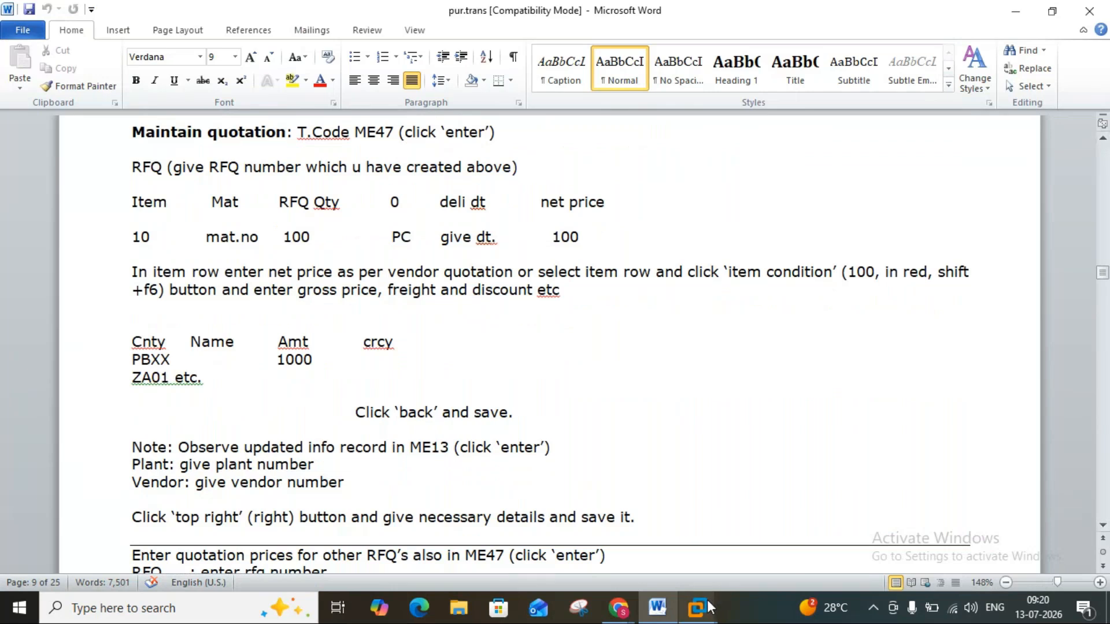
pyautogui.moveTo(710, 606)
pyautogui.click(751, 533)
pyautogui.click(129, 114)
pyautogui.write('m')
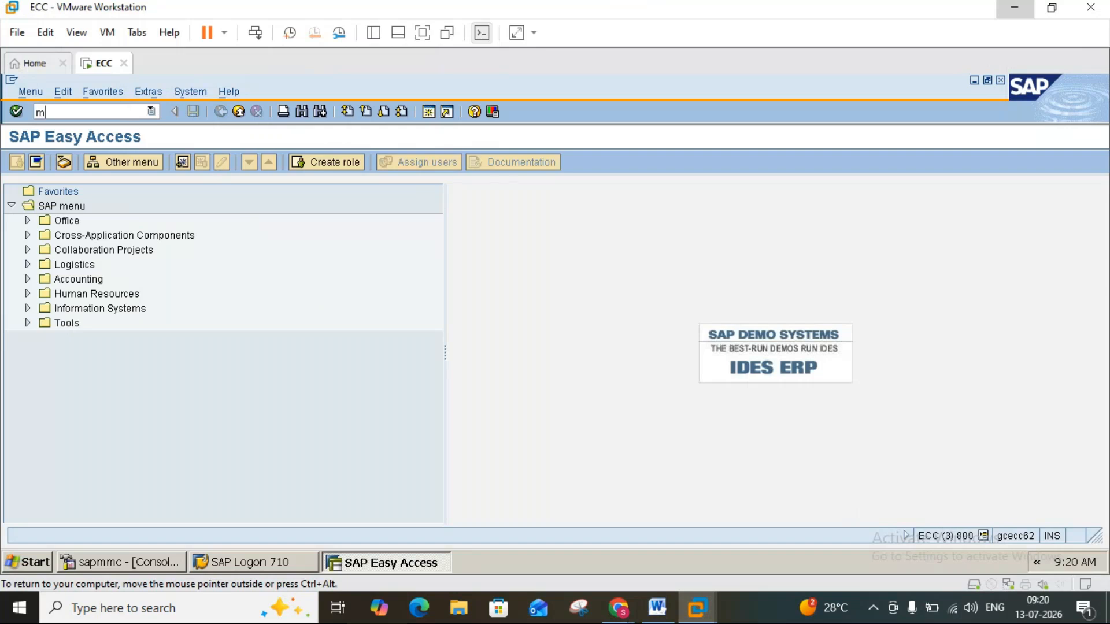
pyautogui.write('e47')
pyautogui.press('Return')
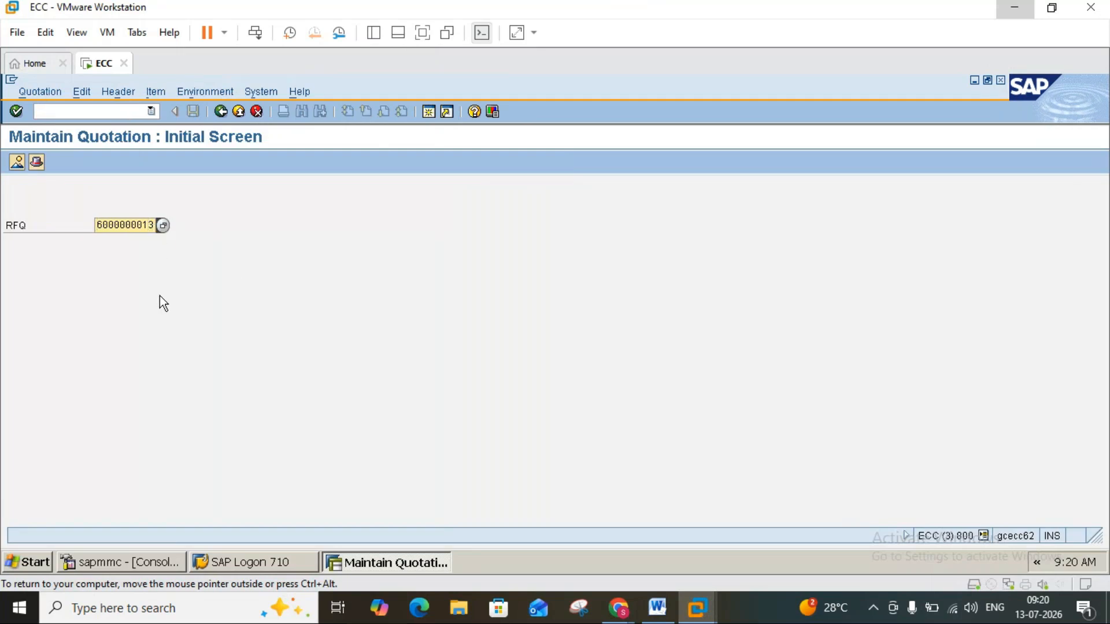
pyautogui.press('BackSpace')
pyautogui.write('1')
pyautogui.press('Return')
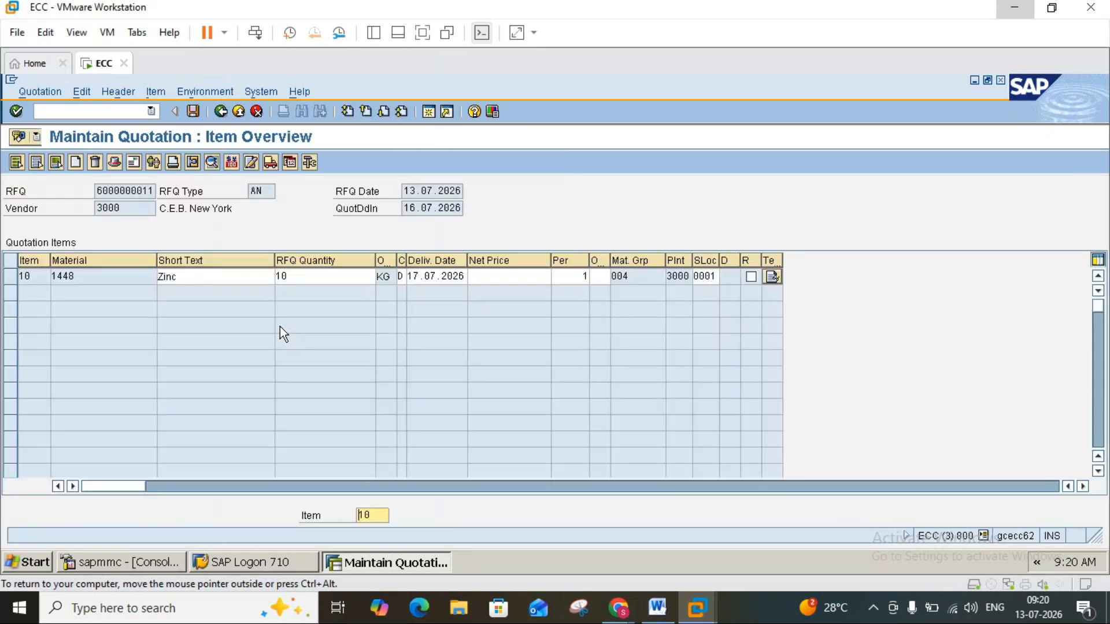
# Check the quotation pricing instructions in Word, return to SAP and open the item conditions for item 10 (Zinc).
pyautogui.click(679, 276)
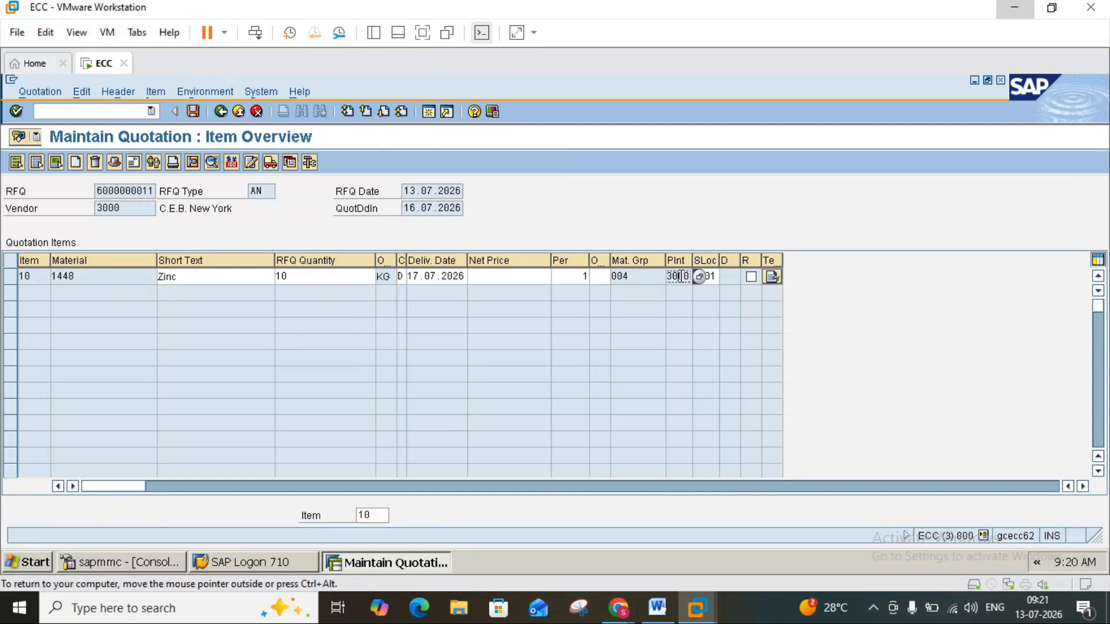
pyautogui.click(660, 607)
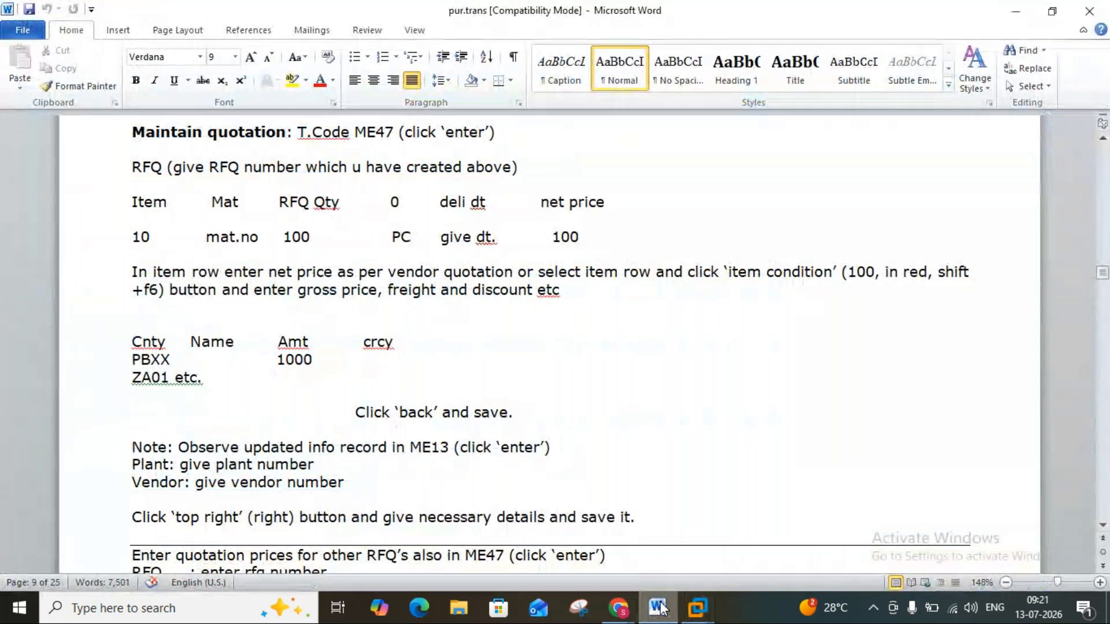
pyautogui.click(659, 607)
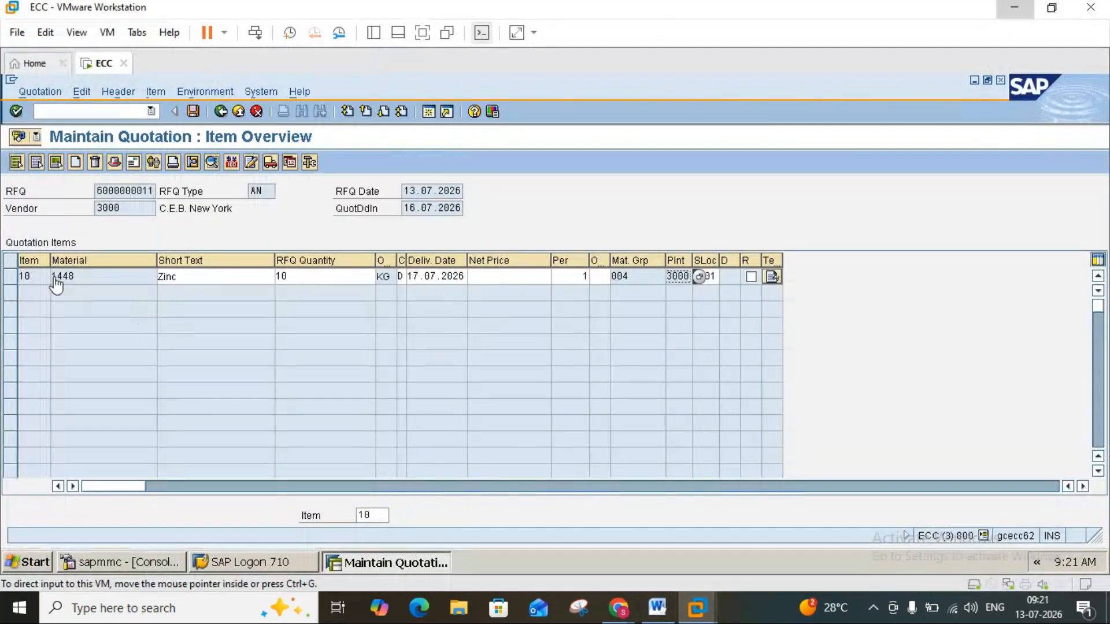
pyautogui.click(10, 276)
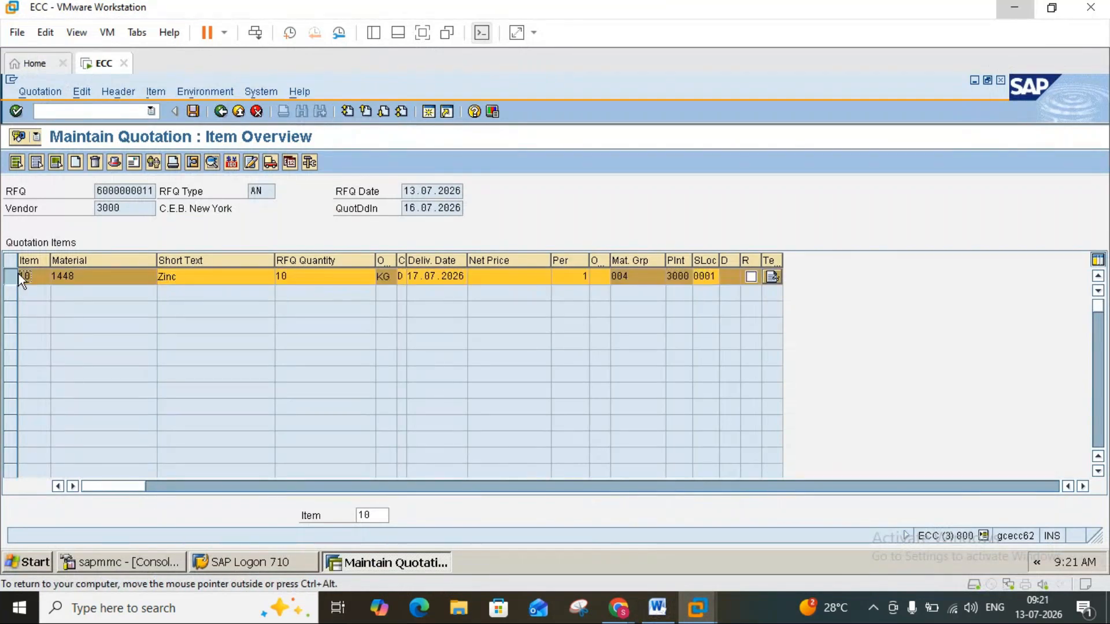
pyautogui.click(230, 163)
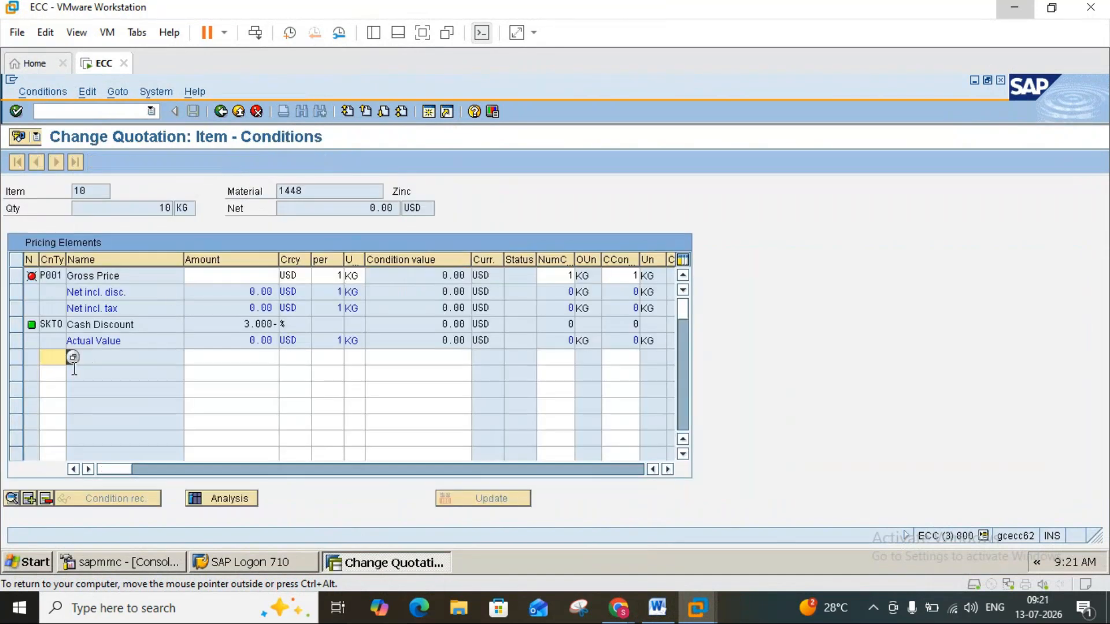
# Add condition type R000 (Discount % on Gross) with an amount of 2 percent, and return to the item overview.
pyautogui.press('F4')
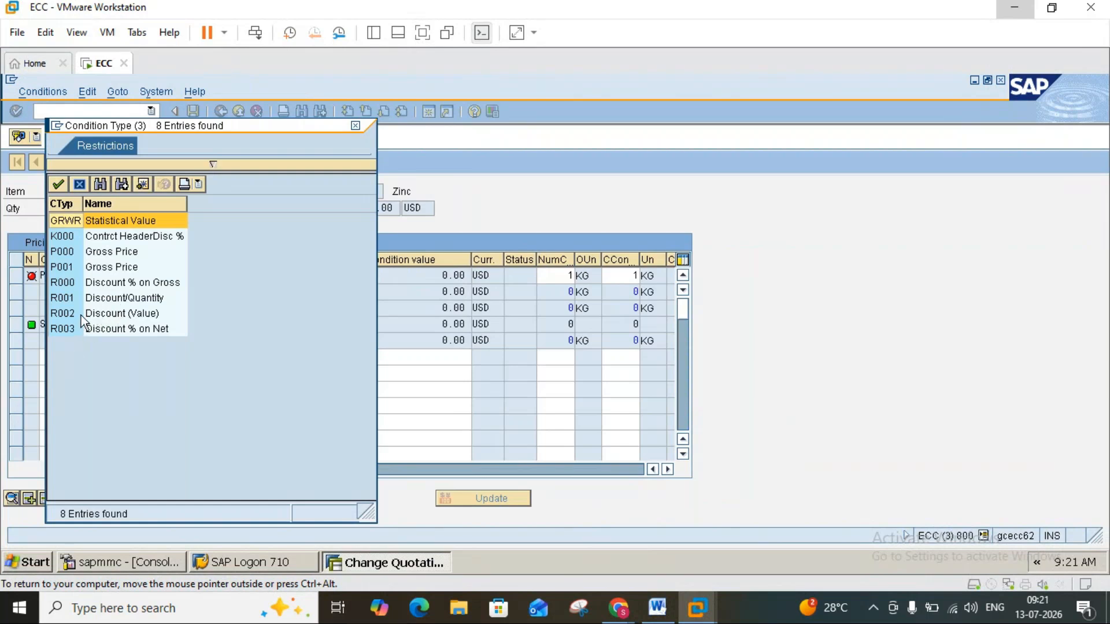
pyautogui.doubleClick(78, 282)
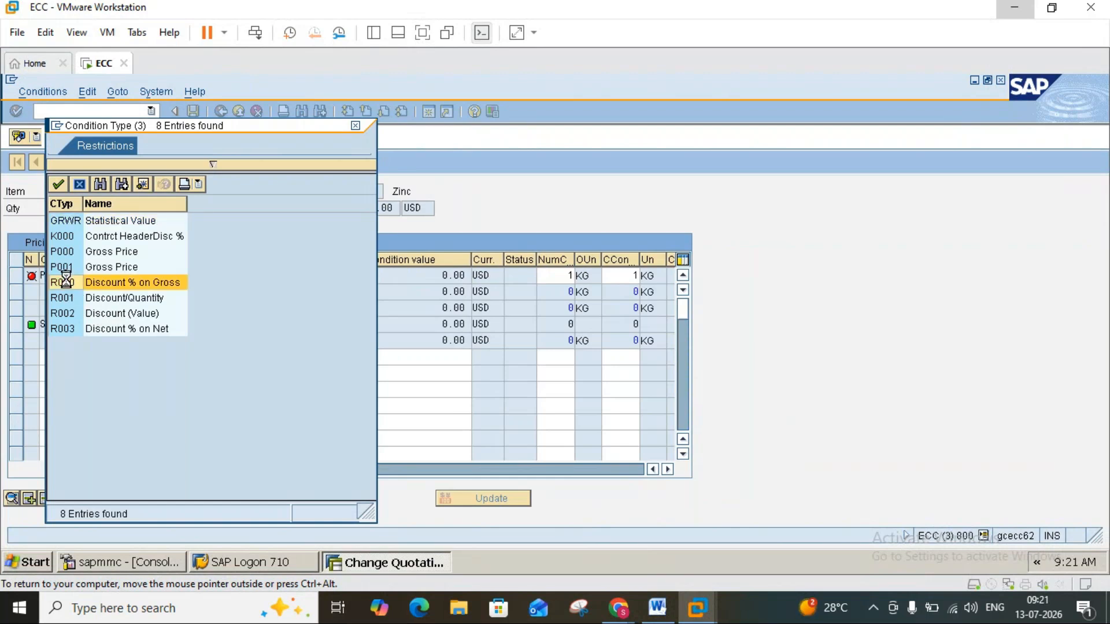
pyautogui.click(214, 362)
pyautogui.write('2')
pyautogui.press('Return')
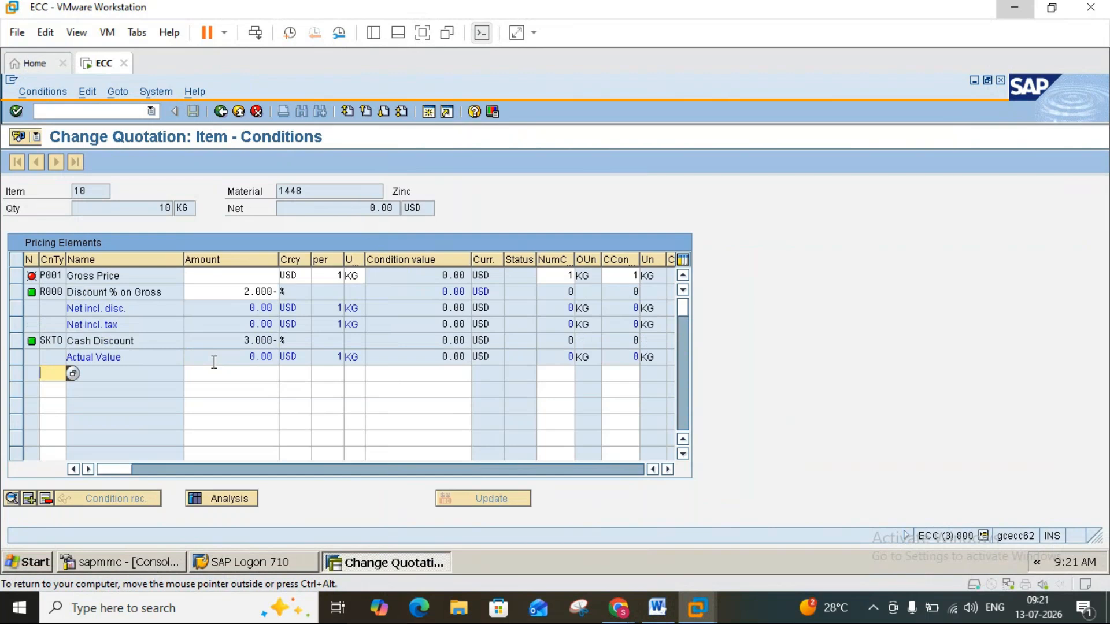
pyautogui.click(221, 113)
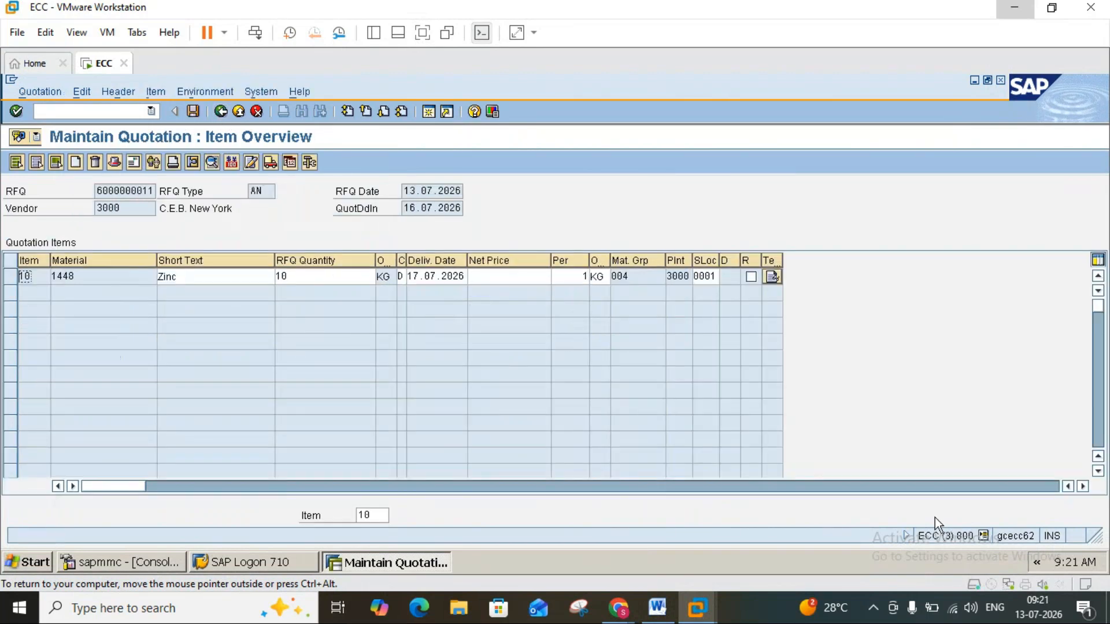
pyautogui.click(657, 607)
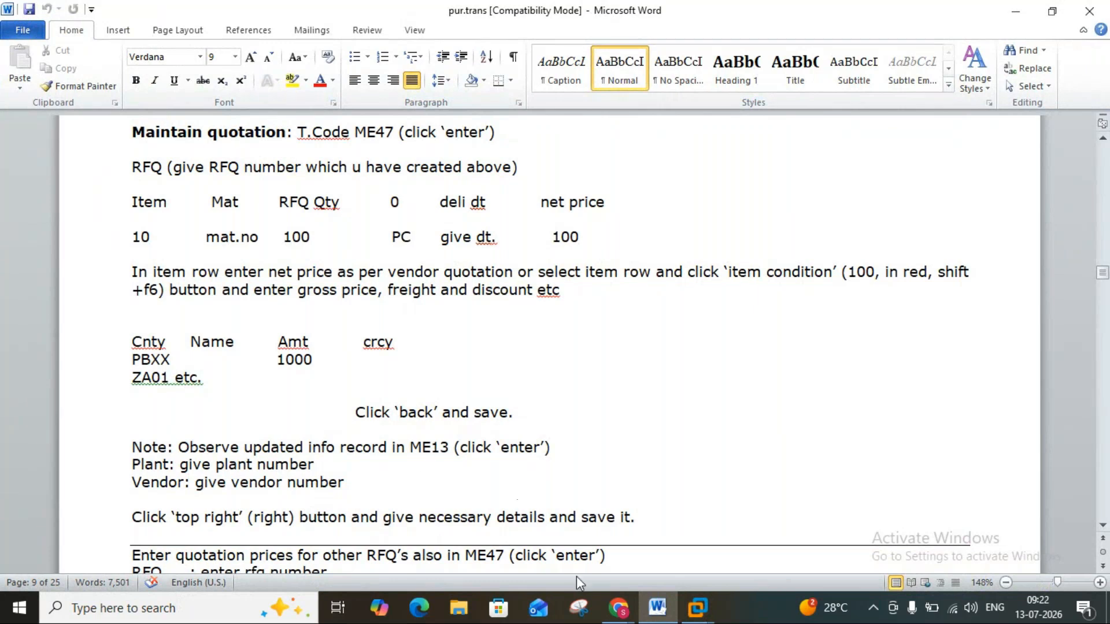
pyautogui.click(658, 608)
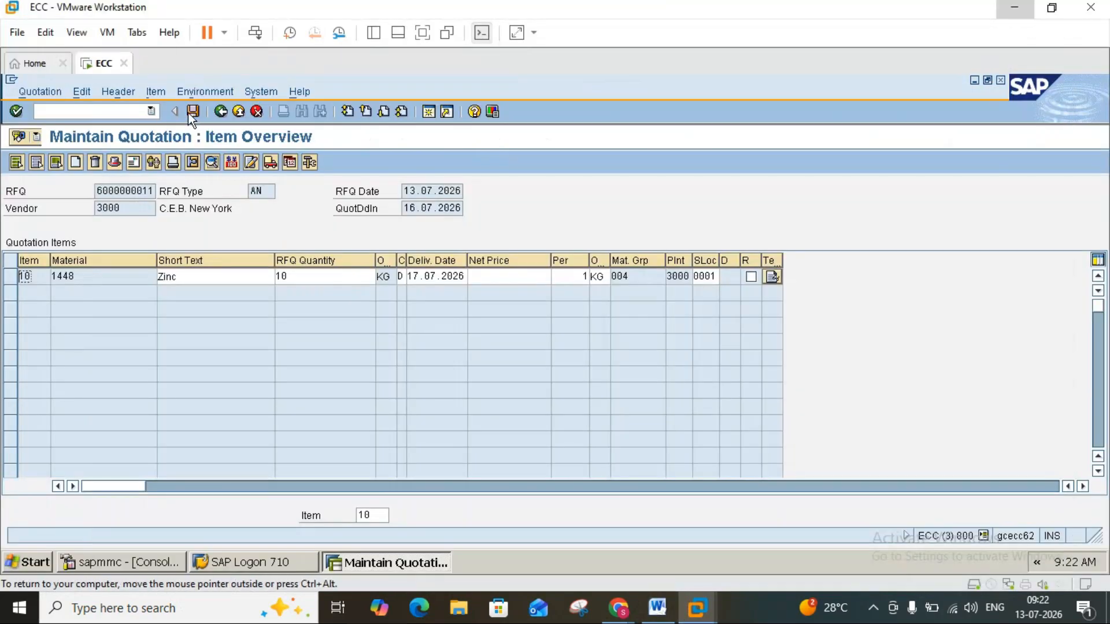
pyautogui.click(192, 111)
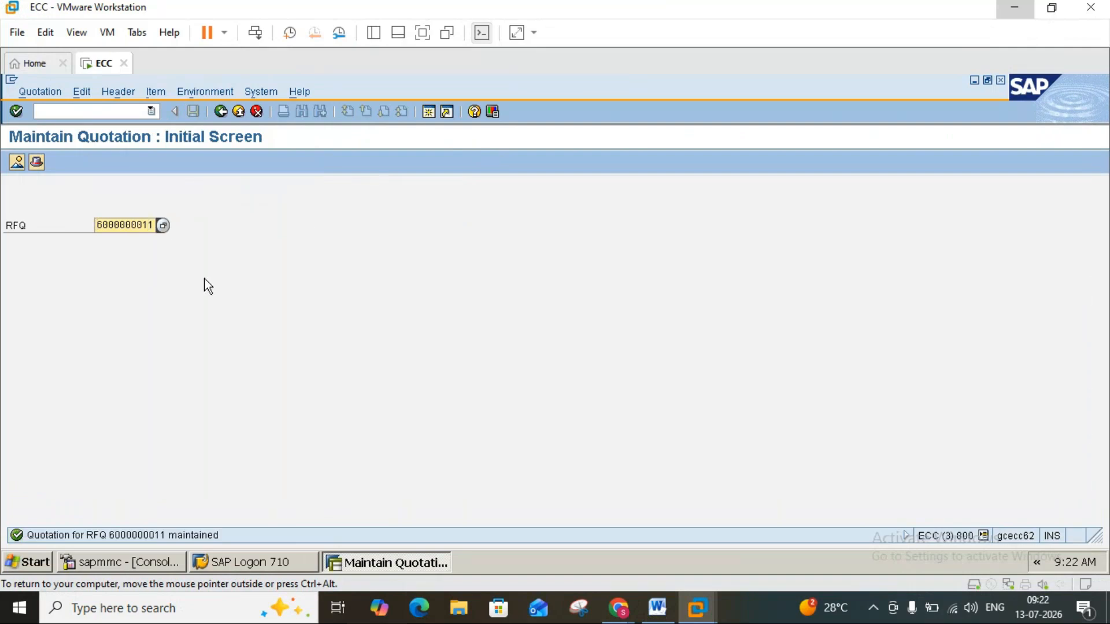
pyautogui.press('BackSpace')
pyautogui.write('2')
pyautogui.press('Return')
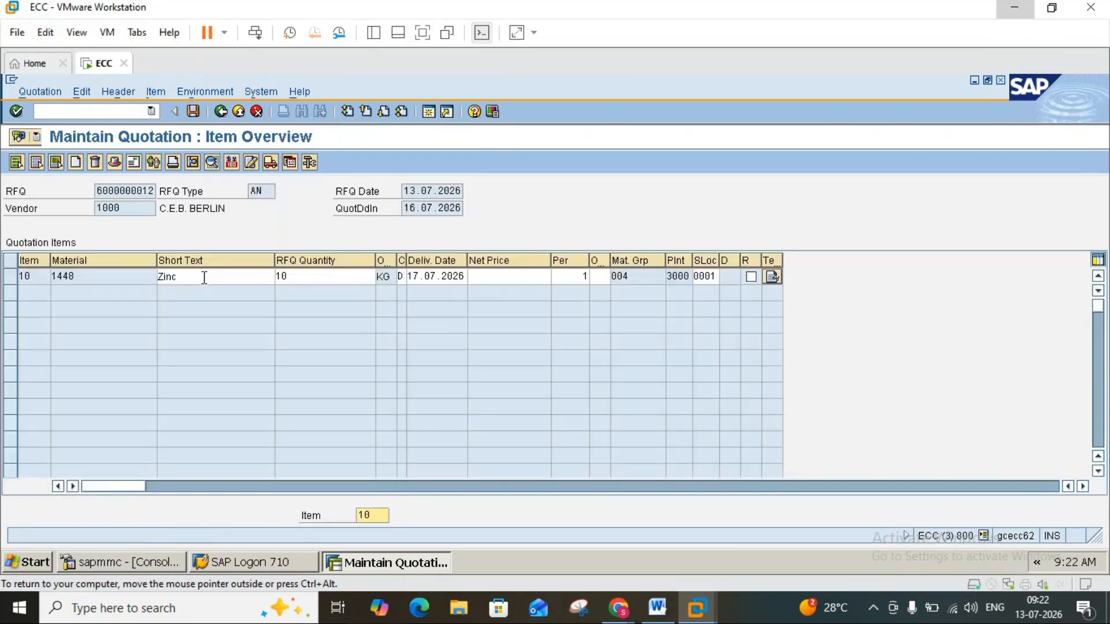
pyautogui.click(13, 279)
pyautogui.click(128, 208)
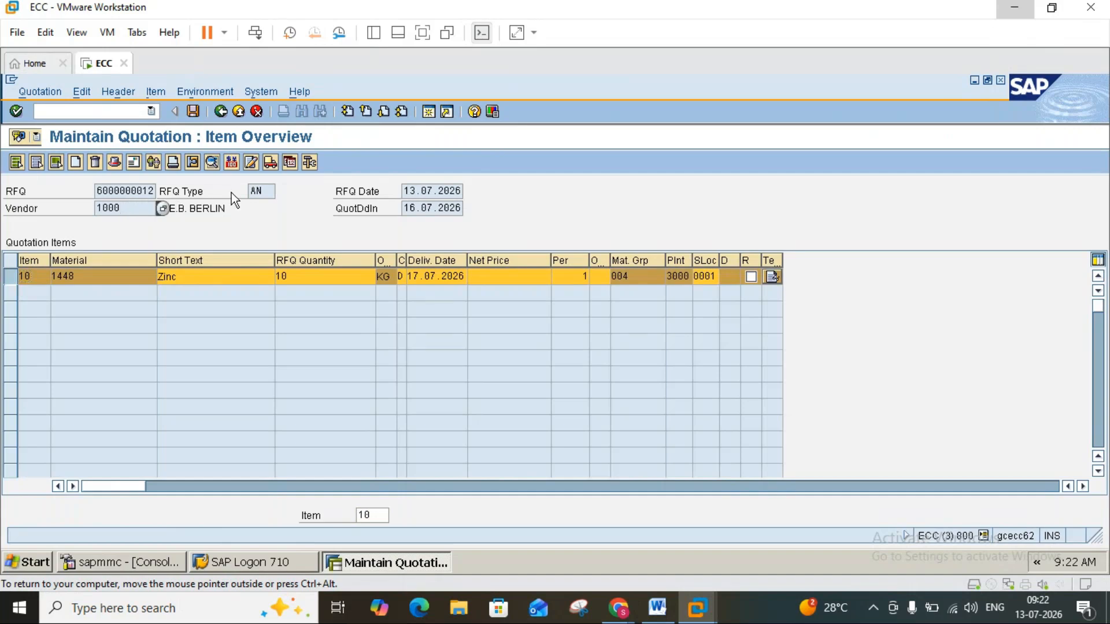
pyautogui.click(231, 162)
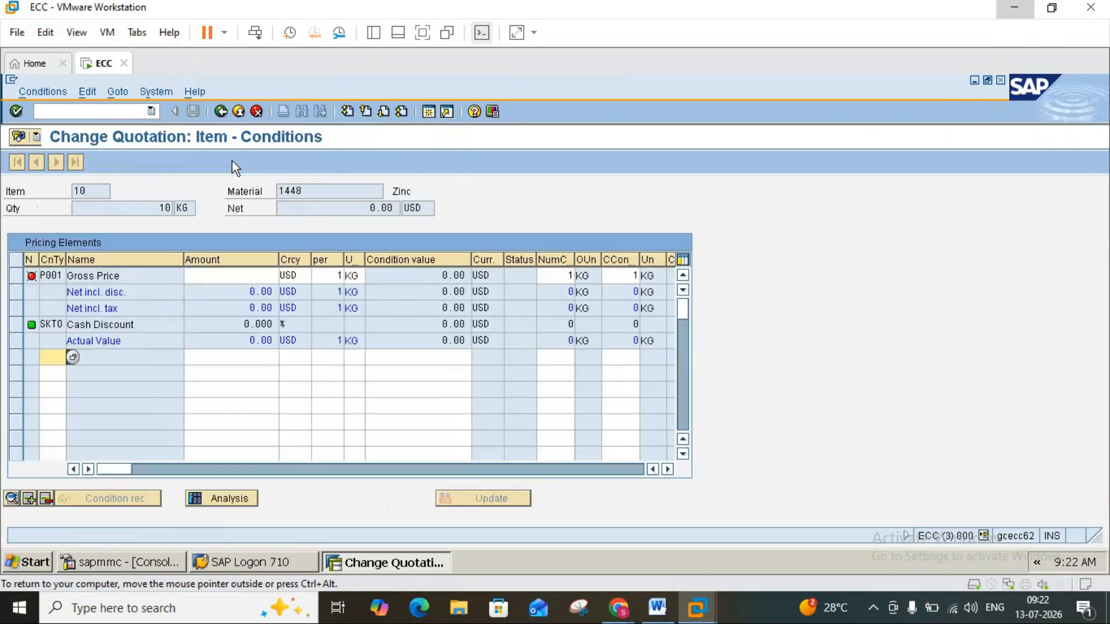
# Add condition type R000 (Discount % on Gross) with an amount of 5 percent to the Zinc item and save the quotation.
pyautogui.click(73, 357)
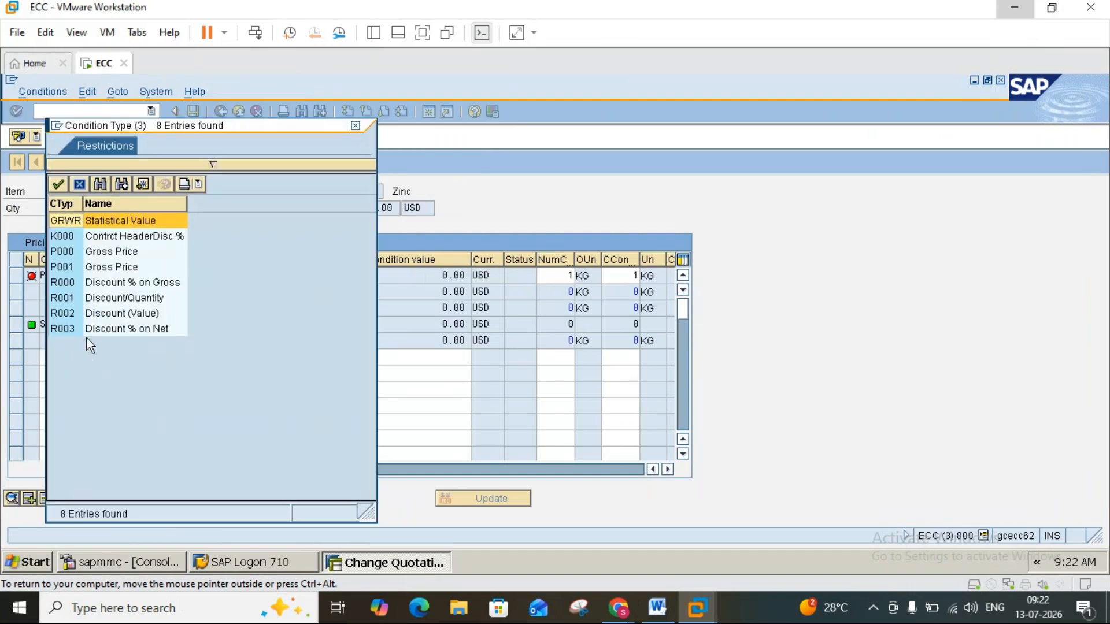
pyautogui.click(78, 287)
pyautogui.doubleClick(77, 287)
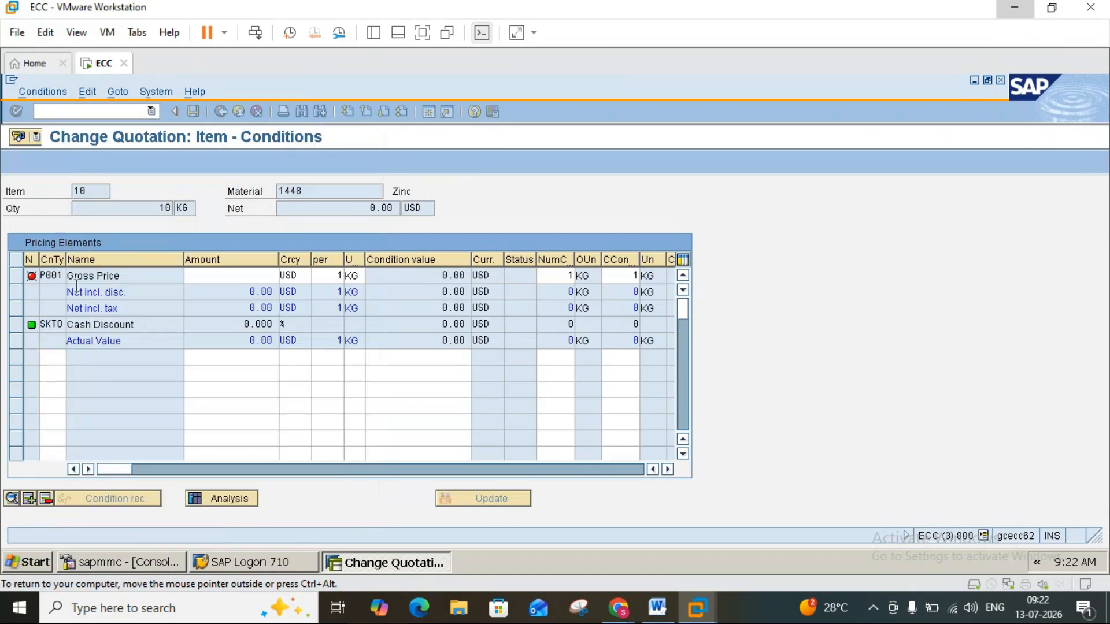
pyautogui.click(232, 357)
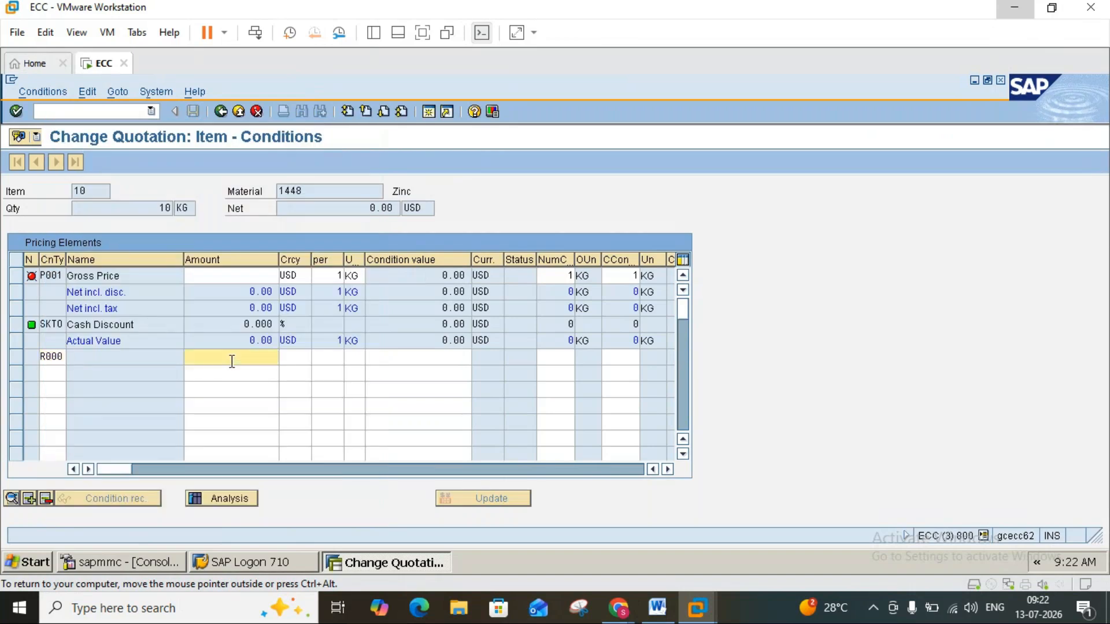
pyautogui.write('5')
pyautogui.press('Return')
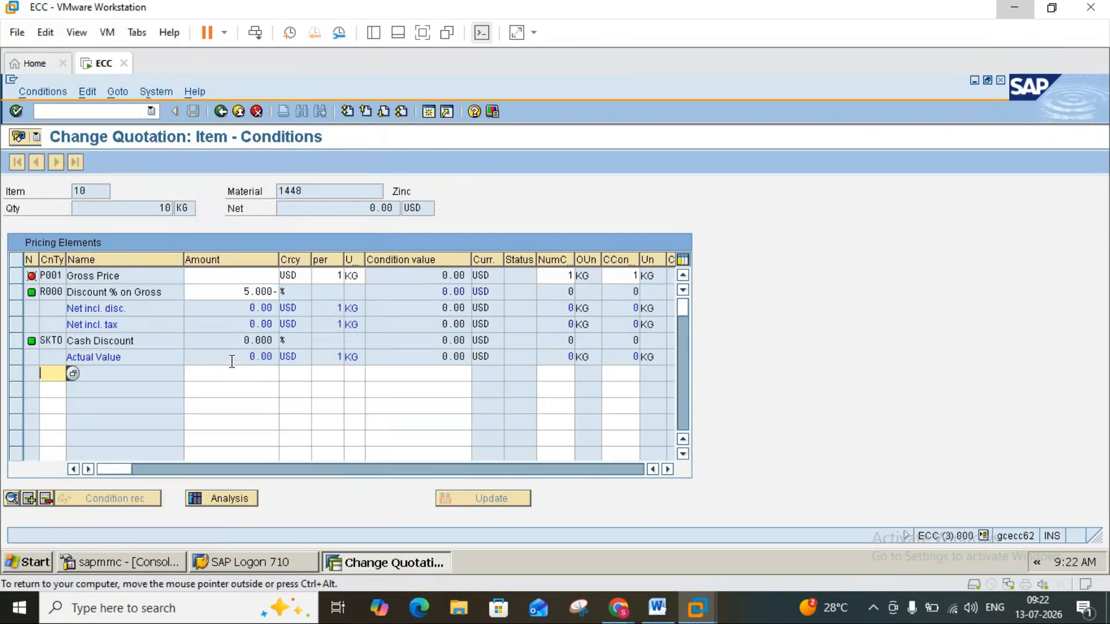
pyautogui.click(225, 112)
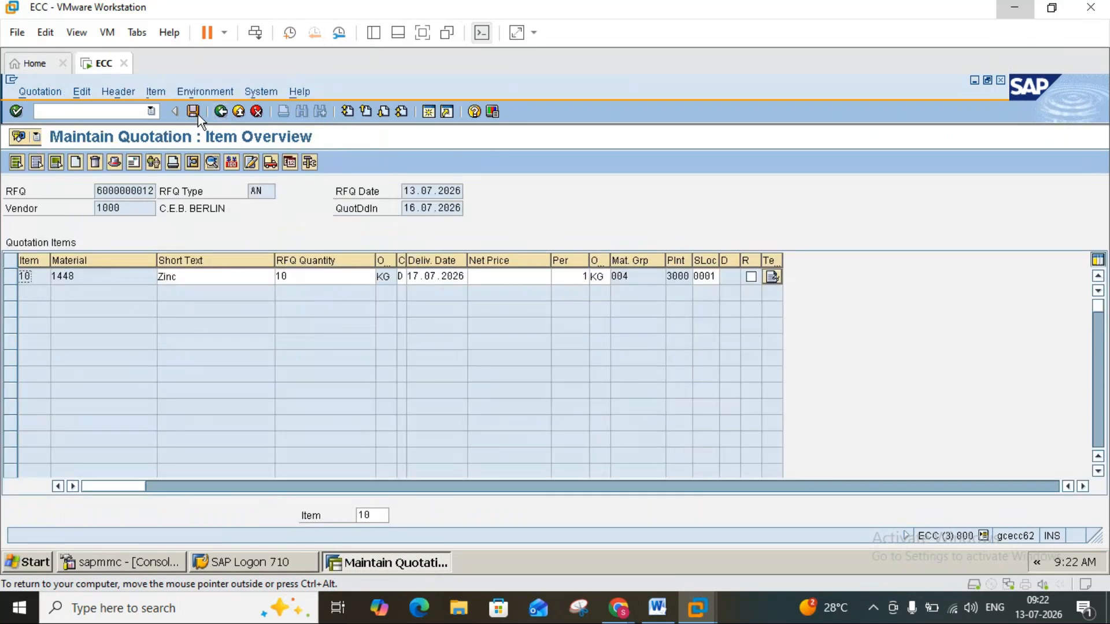
pyautogui.hotkey('ctrl', 's')
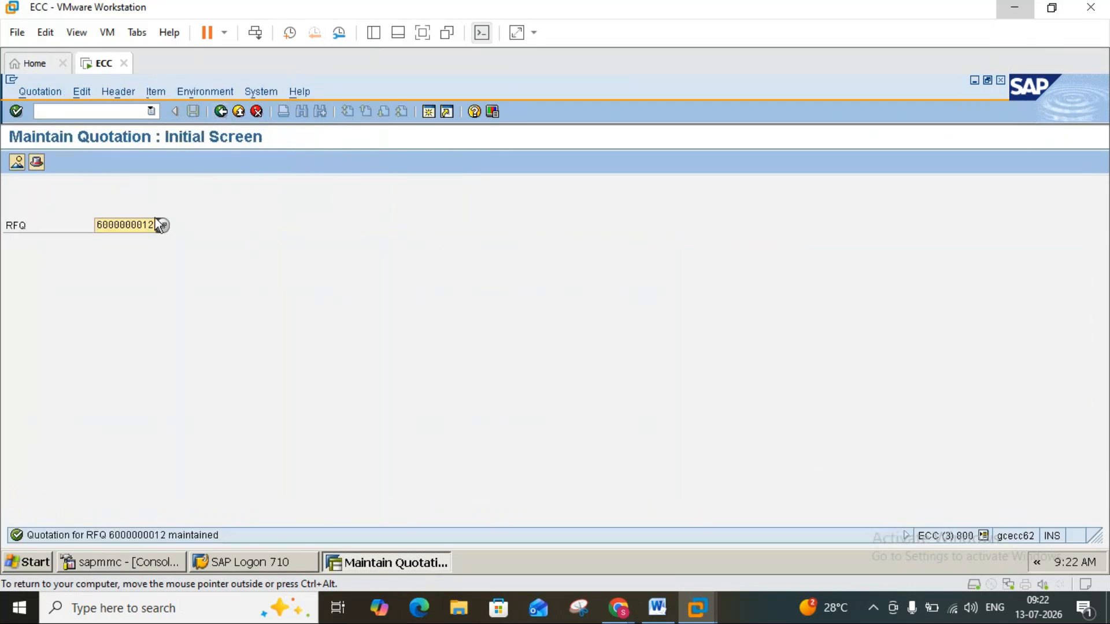
pyautogui.click(151, 224)
pyautogui.press('BackSpace')
pyautogui.write('3')
pyautogui.press('Return')
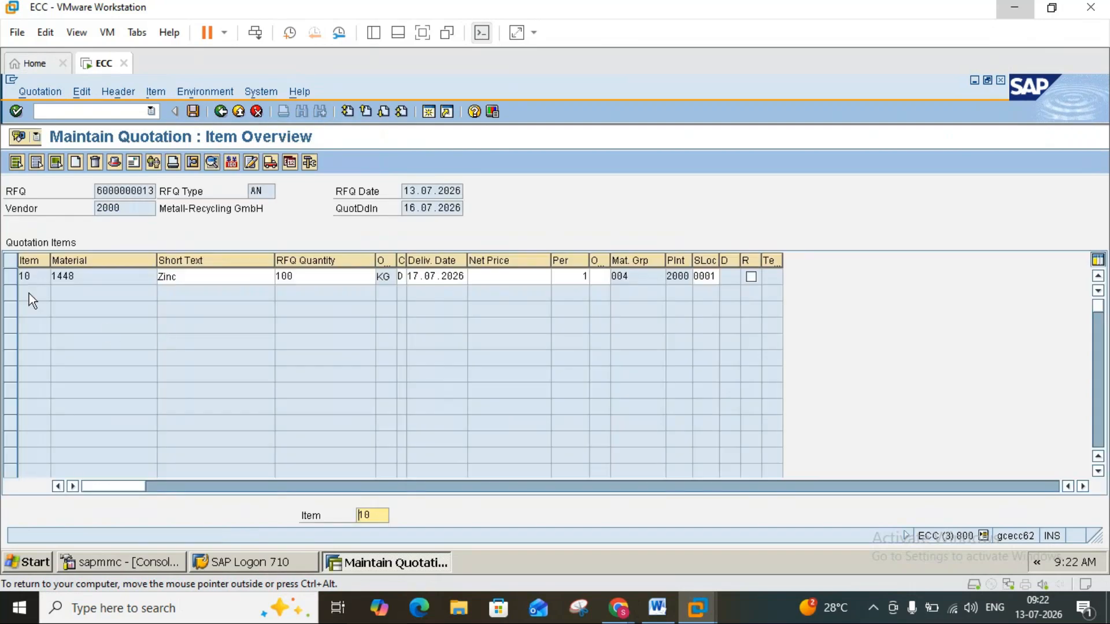
pyautogui.click(11, 278)
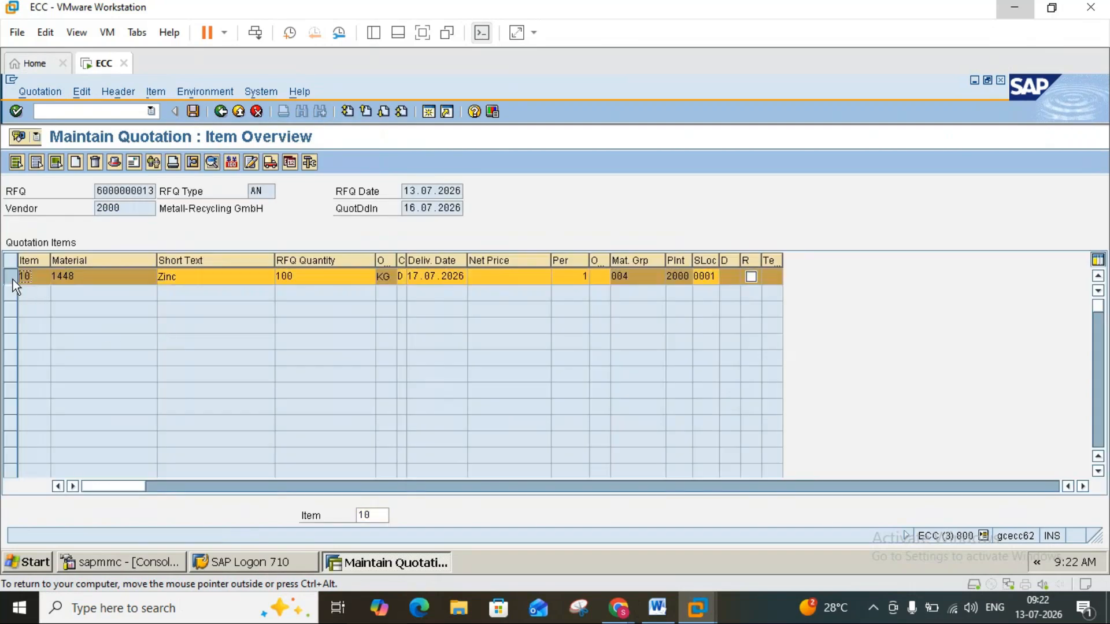
pyautogui.click(231, 162)
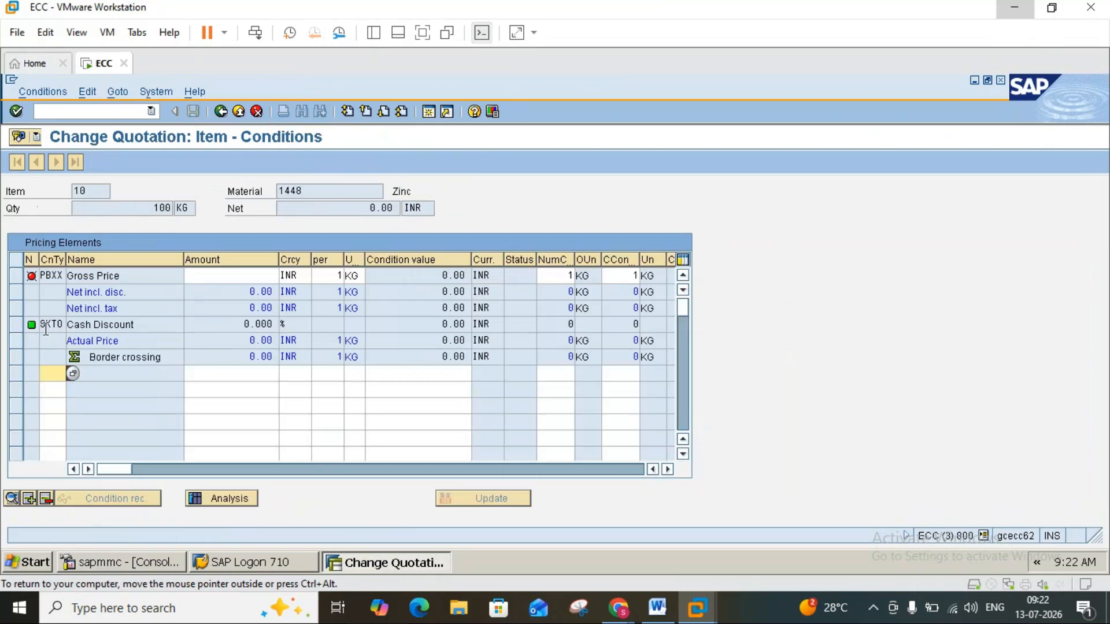
# Add condition type FRA1 (Freight %) with an amount of 10 percent to the pricing elements.
pyautogui.click(73, 374)
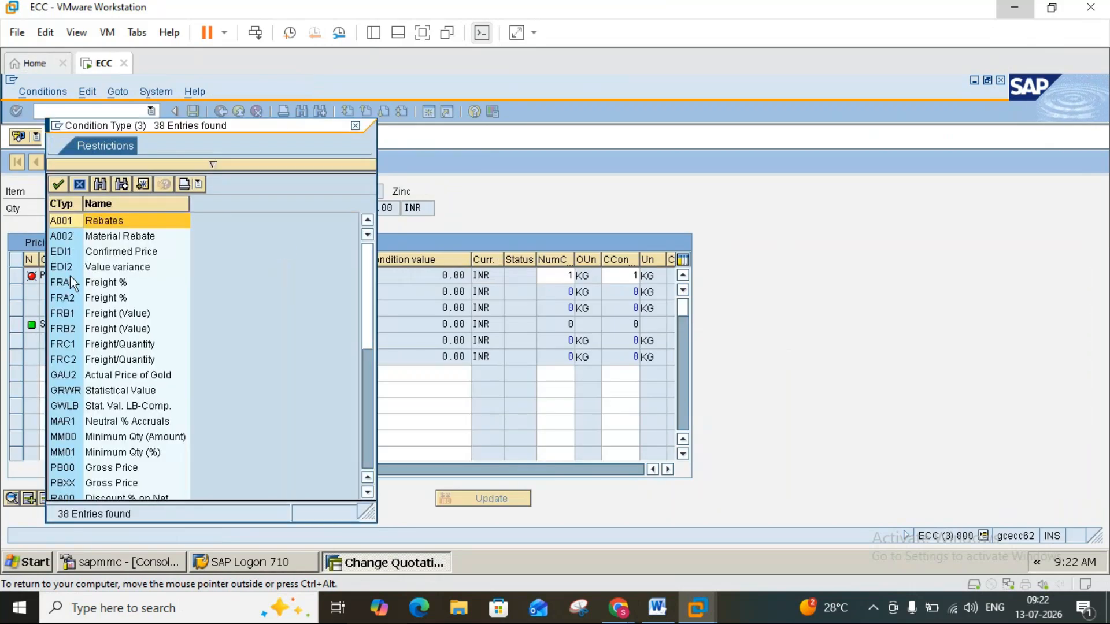
pyautogui.doubleClick(65, 283)
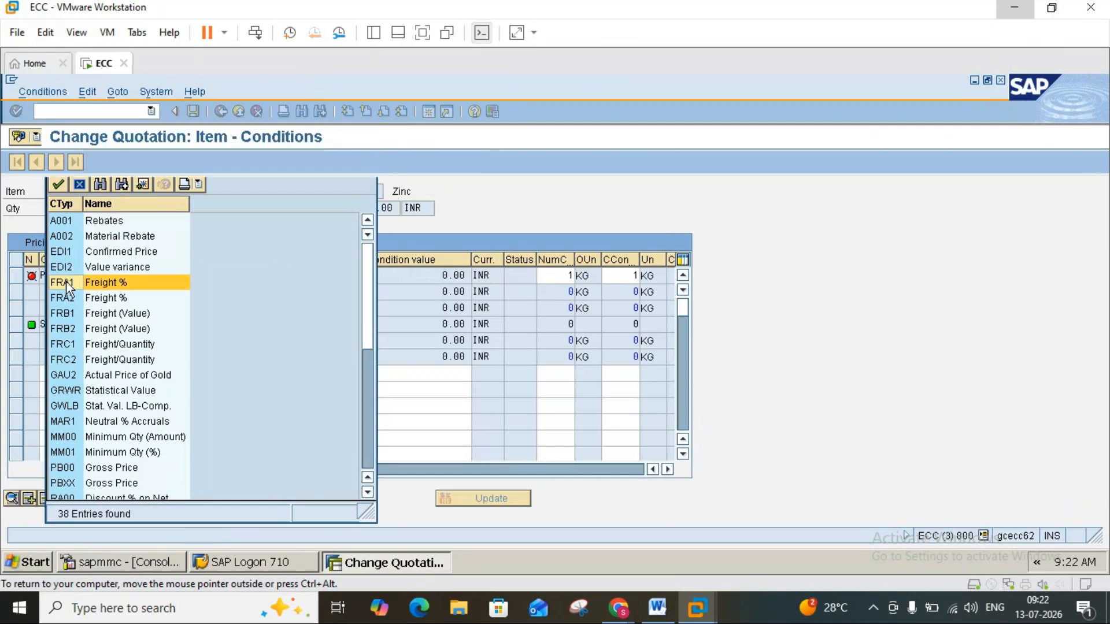
pyautogui.click(230, 371)
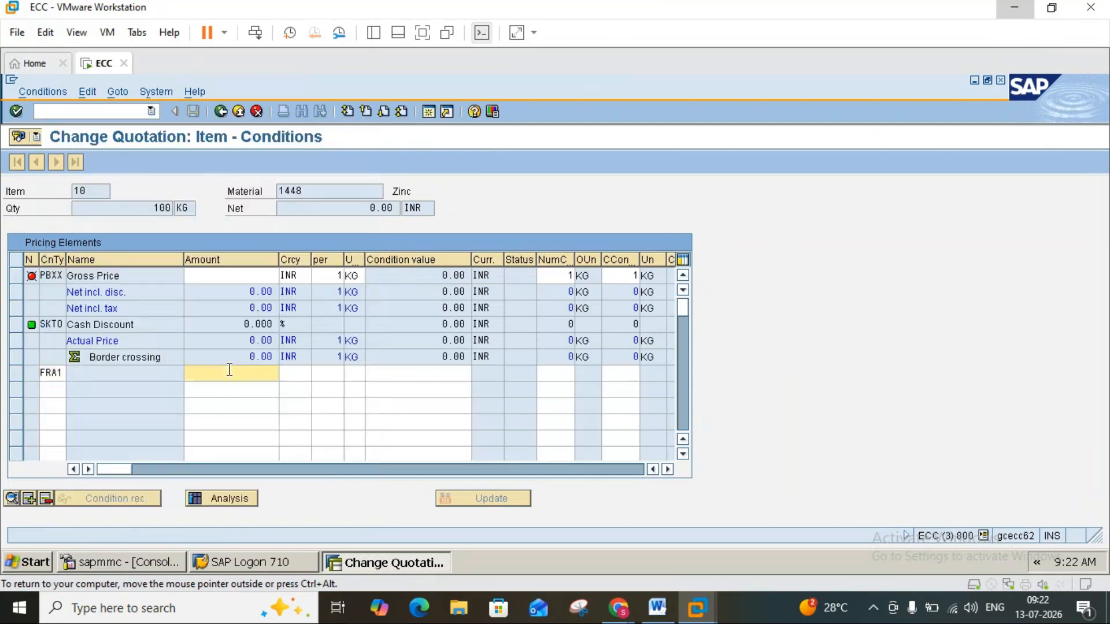
pyautogui.write('10')
pyautogui.press('Return')
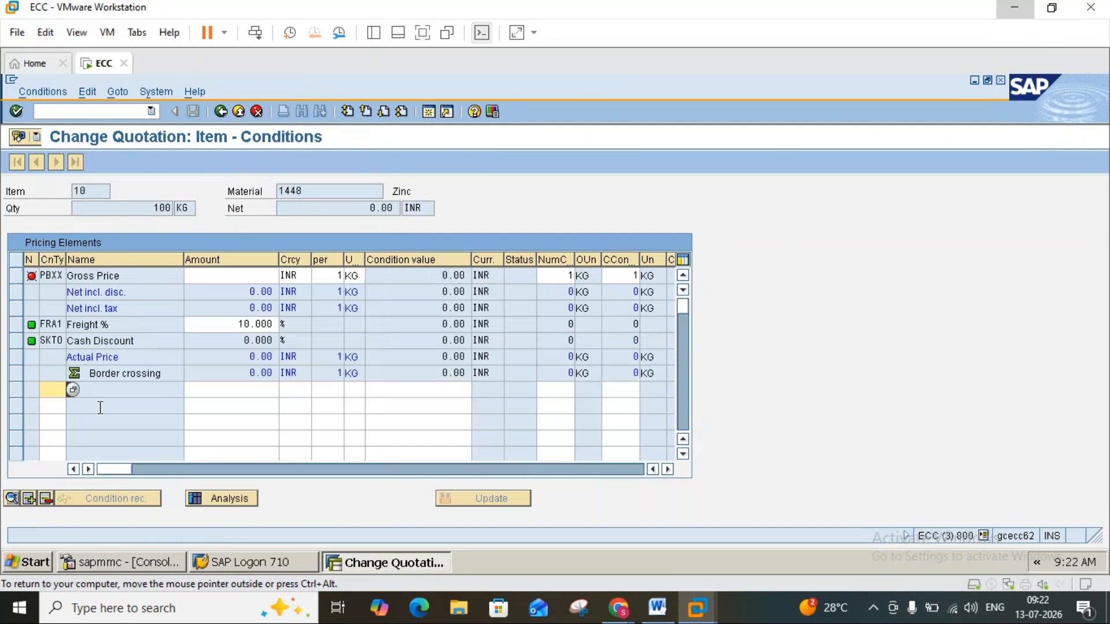
# Add condition type RB00 (Discount (Value)) with an amount of 100 INR to the pricing elements.
pyautogui.click(70, 392)
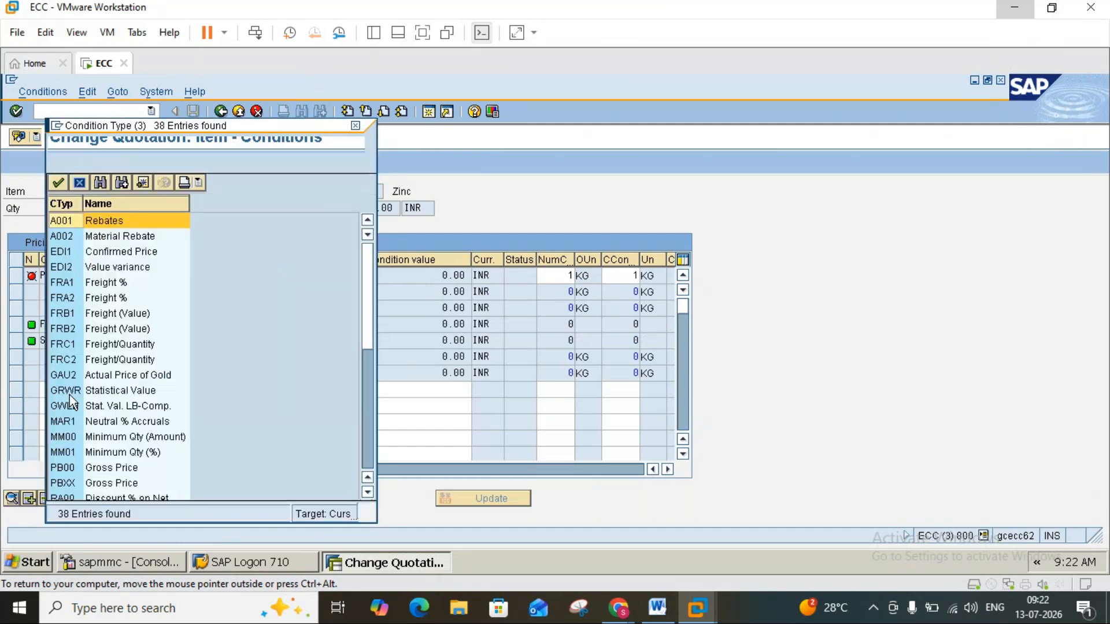
pyautogui.click(362, 447)
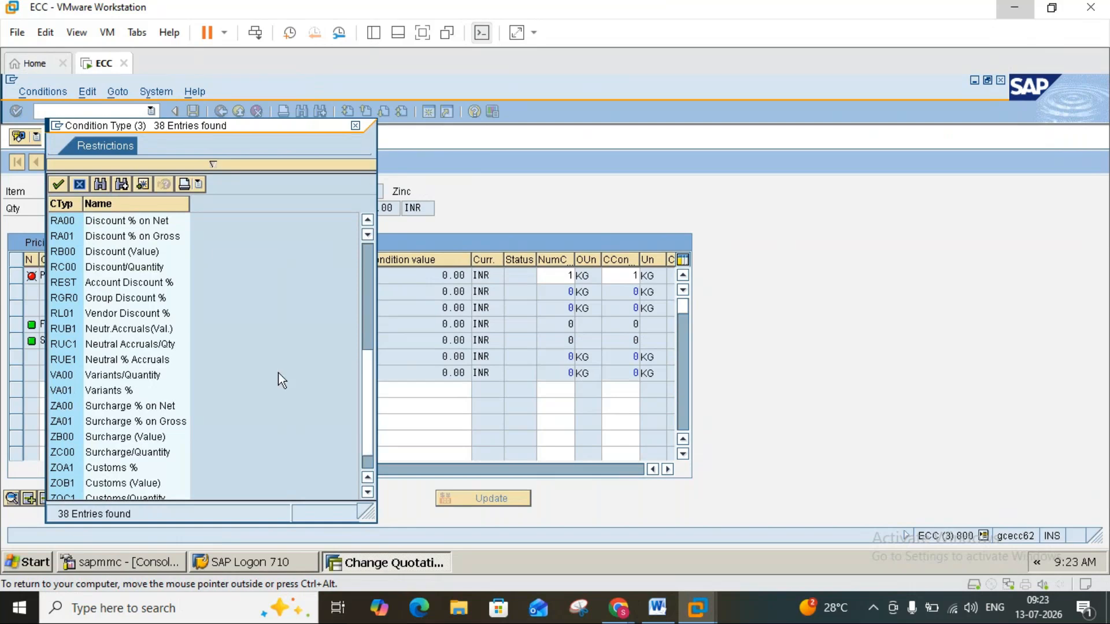
pyautogui.doubleClick(106, 252)
pyautogui.click(257, 390)
pyautogui.write('100')
pyautogui.press('Return')
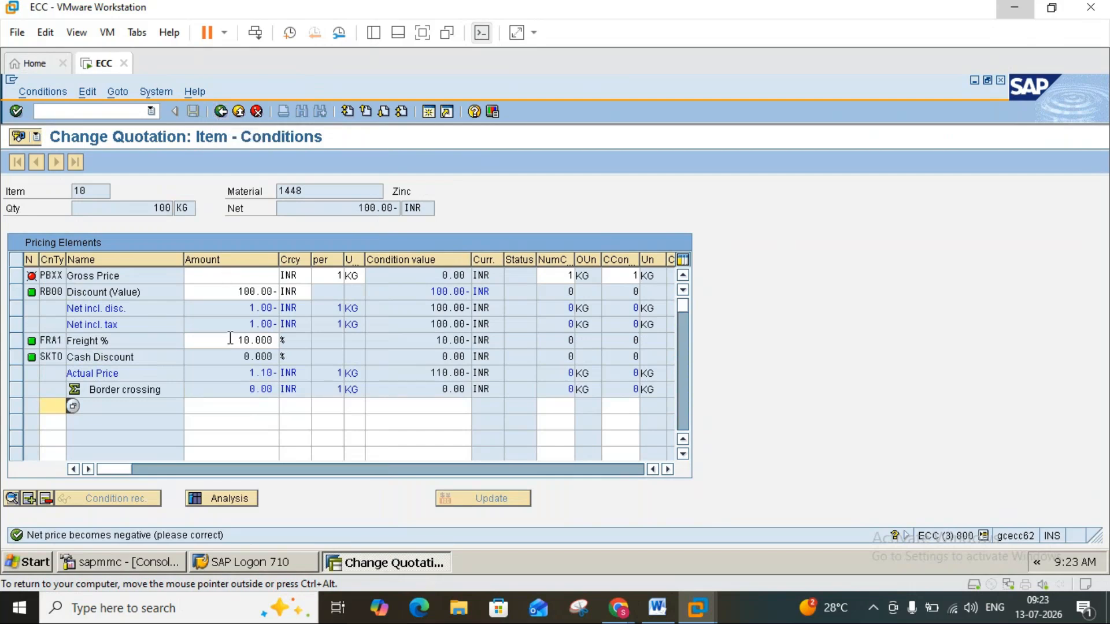
# Set the RB00 Discount (Value) amount to 10 INR and try to return to the item overview.
pyautogui.click(234, 294)
pyautogui.press('Delete')
pyautogui.press('Delete')
pyautogui.press('Delete')
pyautogui.press('Delete')
pyautogui.press('Delete')
pyautogui.press('Delete')
pyautogui.press('Delete')
pyautogui.write('10')
pyautogui.press('Return')
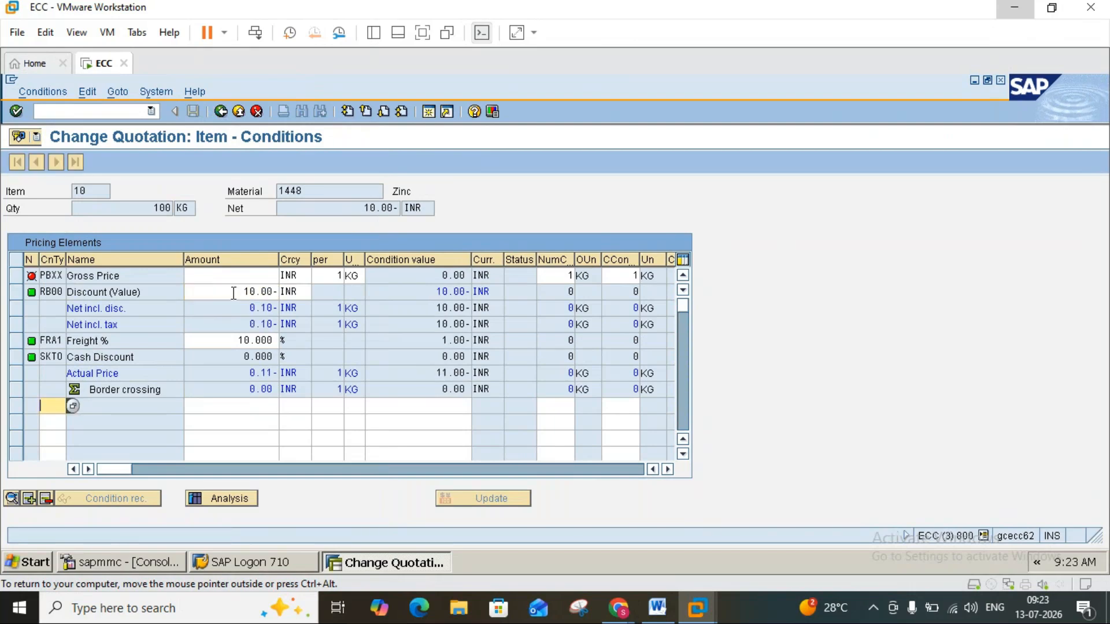
pyautogui.click(221, 112)
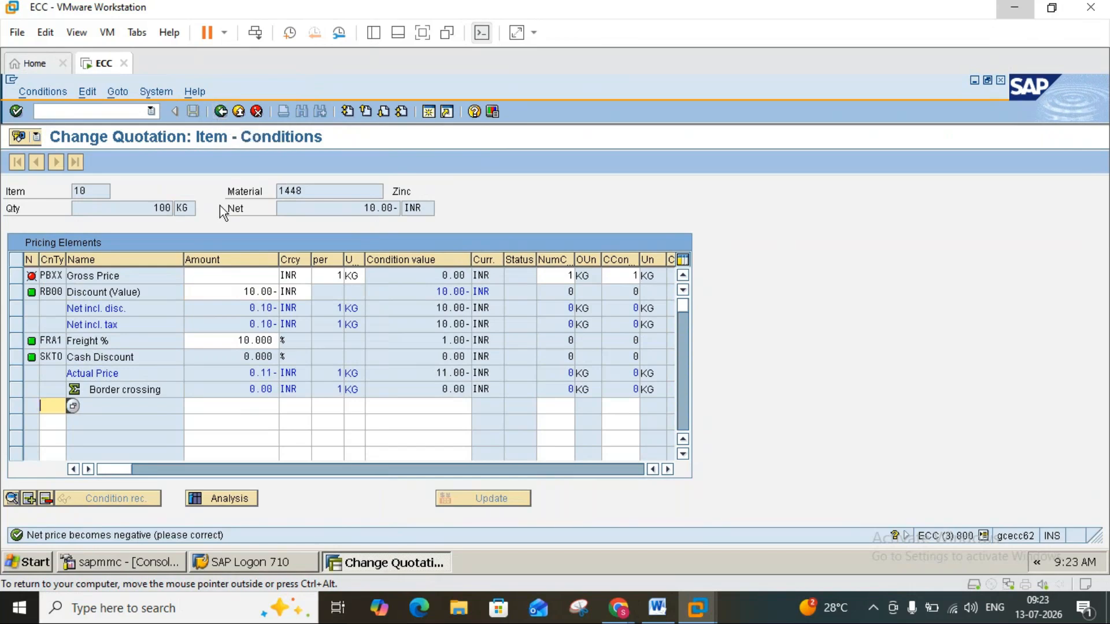
# Clear the amount of the RB00 Discount (Value) condition, return to the item overview and save the quotation.
pyautogui.click(246, 290)
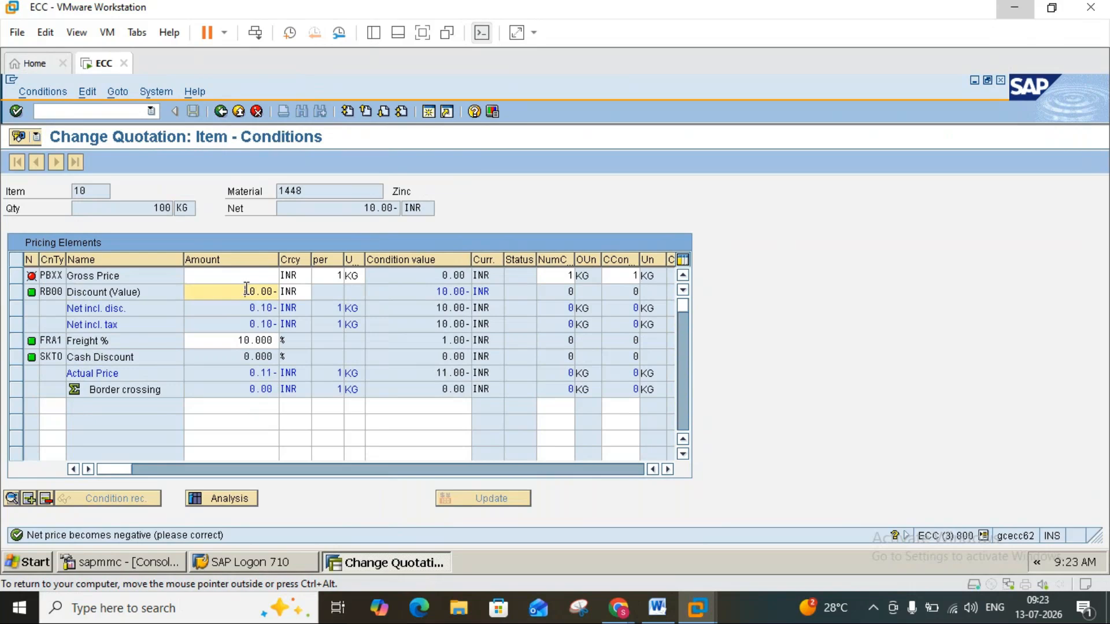
pyautogui.press('Delete')
pyautogui.press('Delete')
pyautogui.press('Delete')
pyautogui.press('Delete')
pyautogui.press('Delete')
pyautogui.press('Delete')
pyautogui.press('Return')
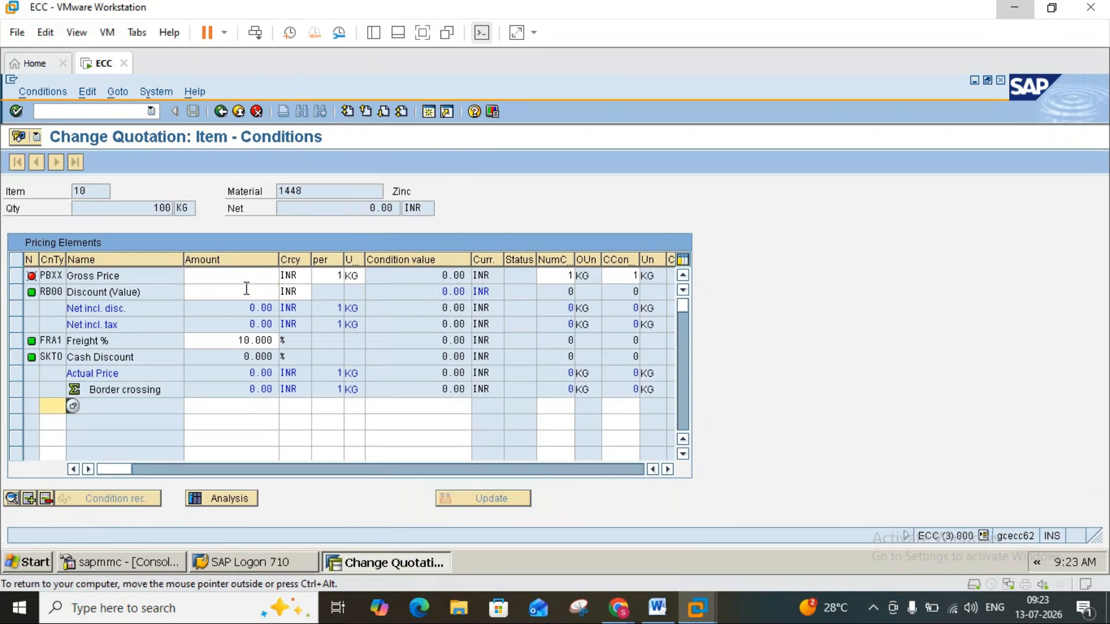
pyautogui.click(220, 110)
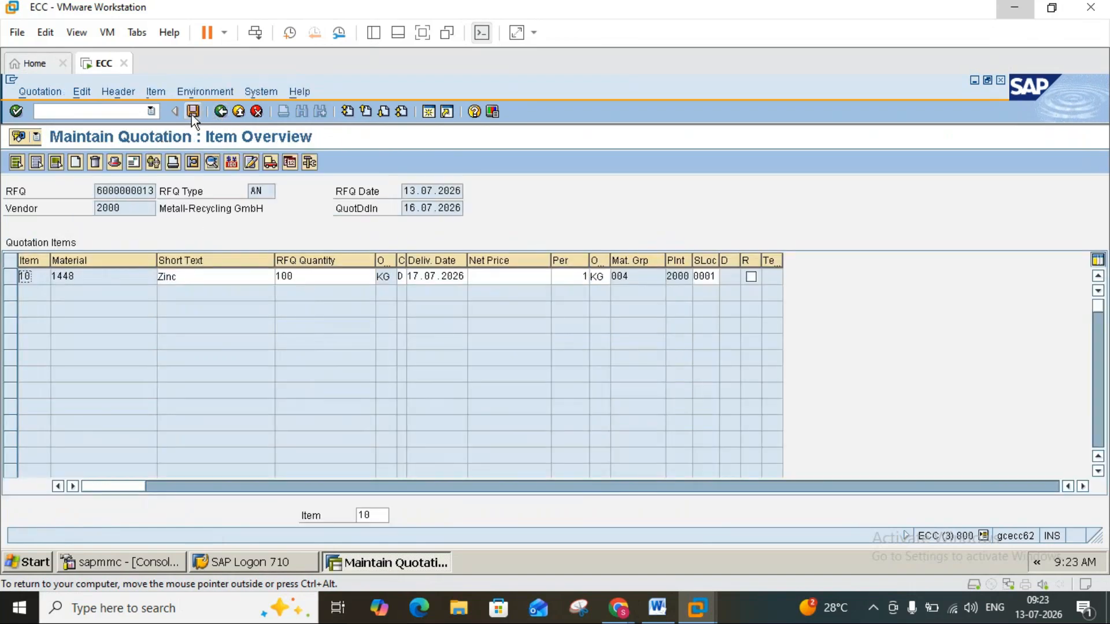
pyautogui.click(192, 112)
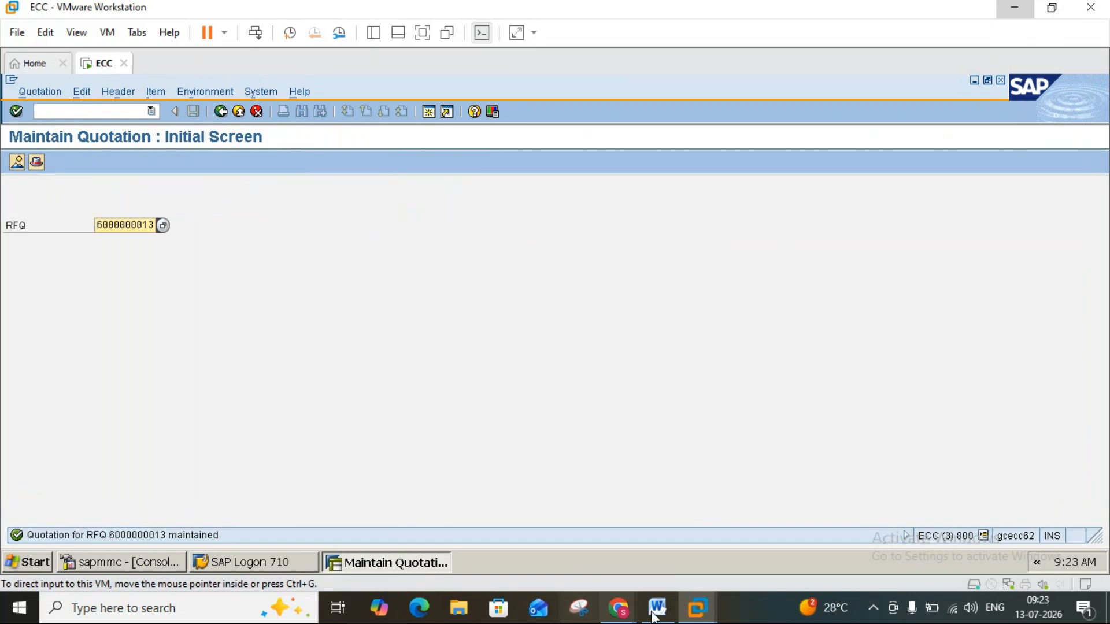
# Check the info record note in Word, return to SAP and open Display Info Record with transaction ME13.
pyautogui.click(656, 610)
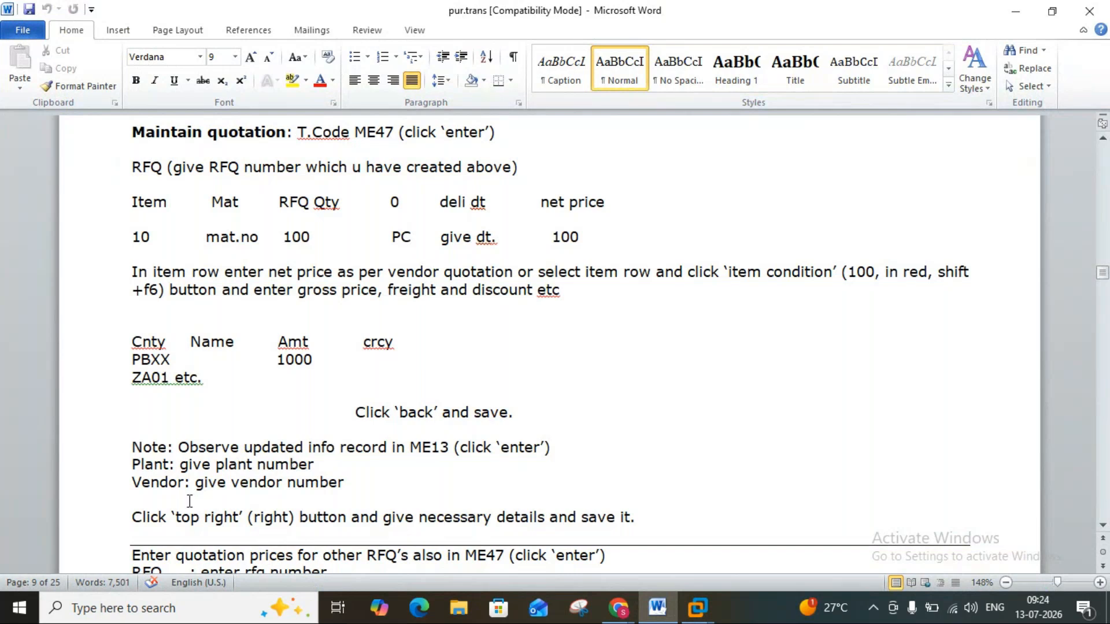
pyautogui.click(654, 609)
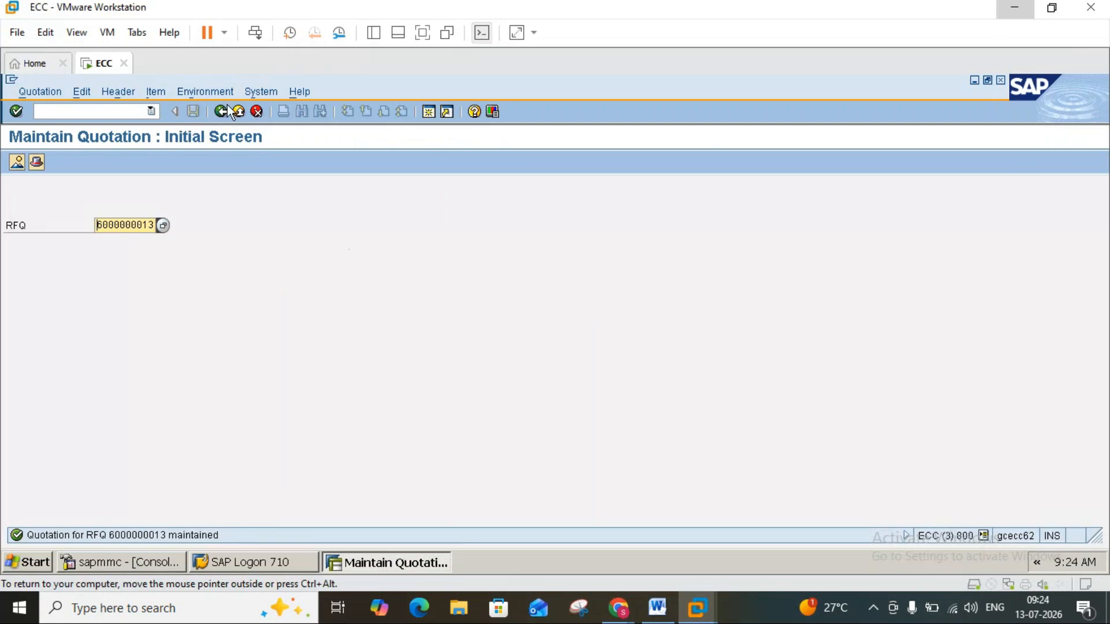
pyautogui.click(238, 113)
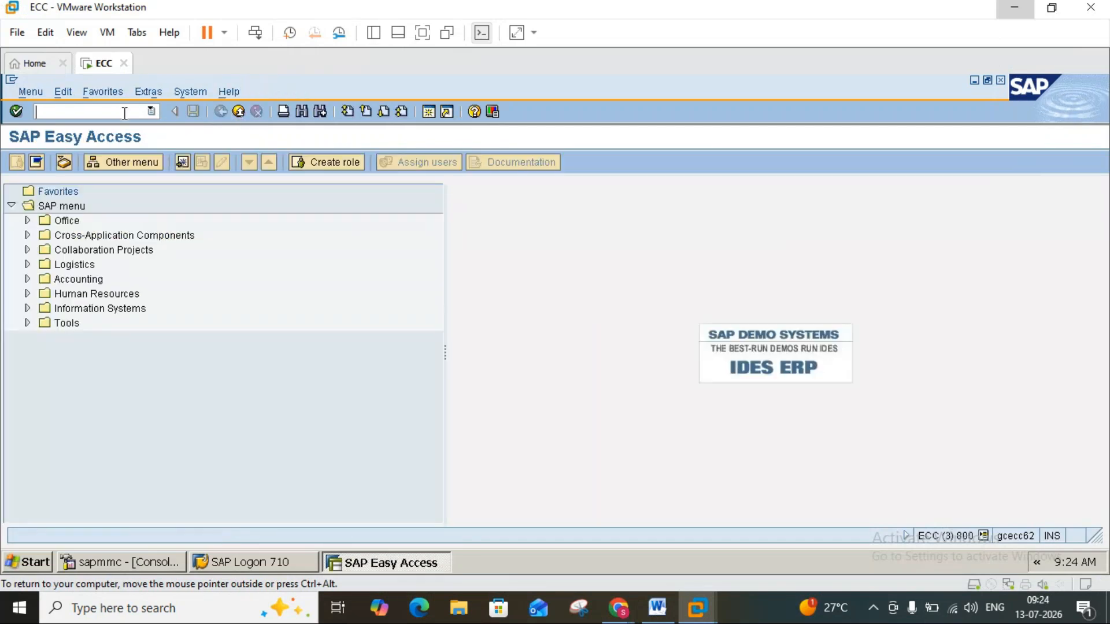
pyautogui.write('me13')
pyautogui.press('Return')
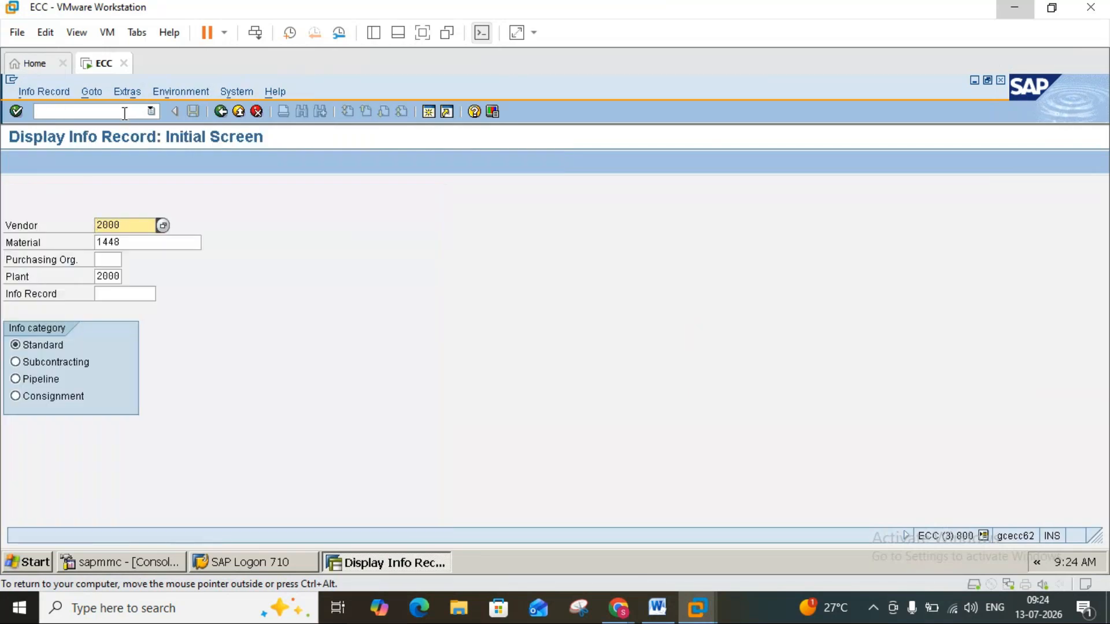
# Try to display the info record for the preset vendor and material with purchasing organization 2000, and return to SAP Easy Access.
pyautogui.click(108, 261)
pyautogui.write('2000')
pyautogui.press('Return')
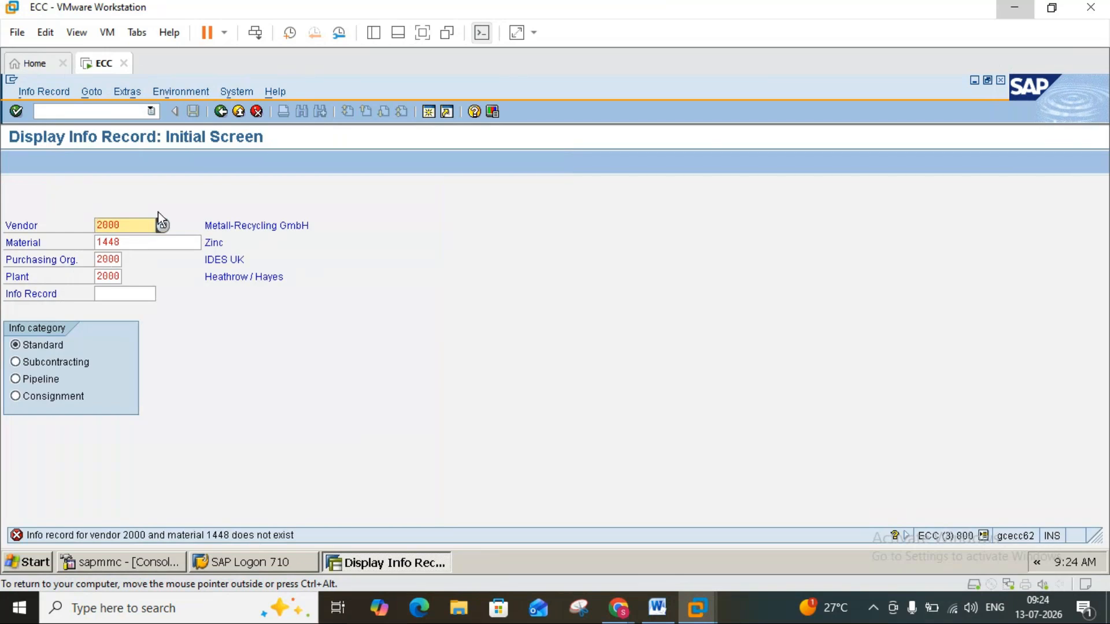
pyautogui.click(239, 112)
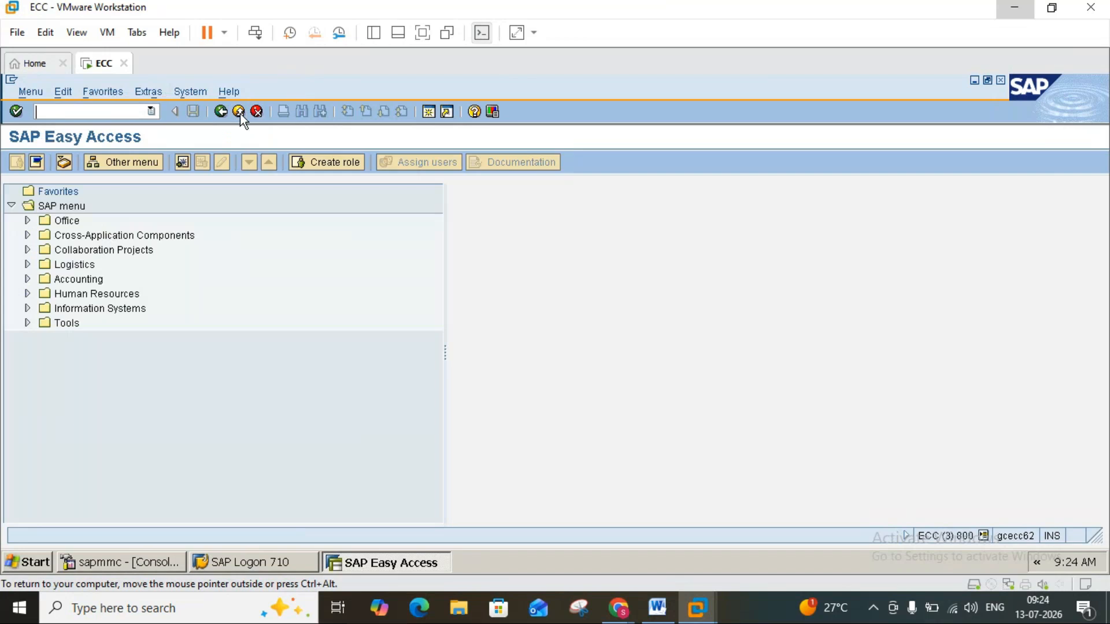
# Read the Word notes on entering other RFQ quotations in ME47 and comparing prices in ME49, and return to SAP.
pyautogui.click(668, 612)
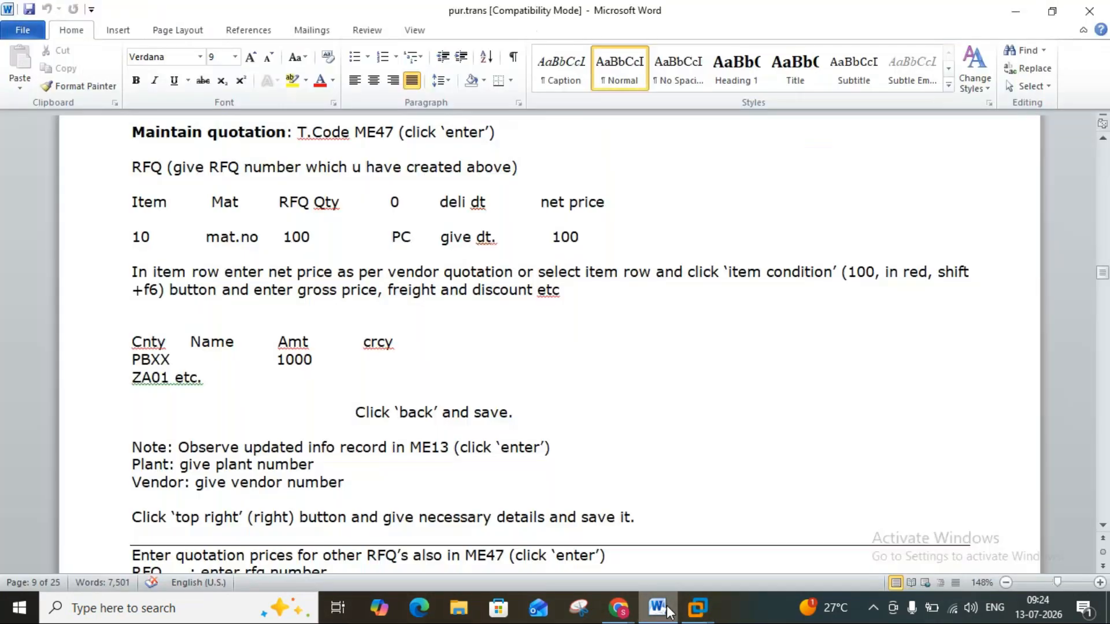
pyautogui.click(1102, 526)
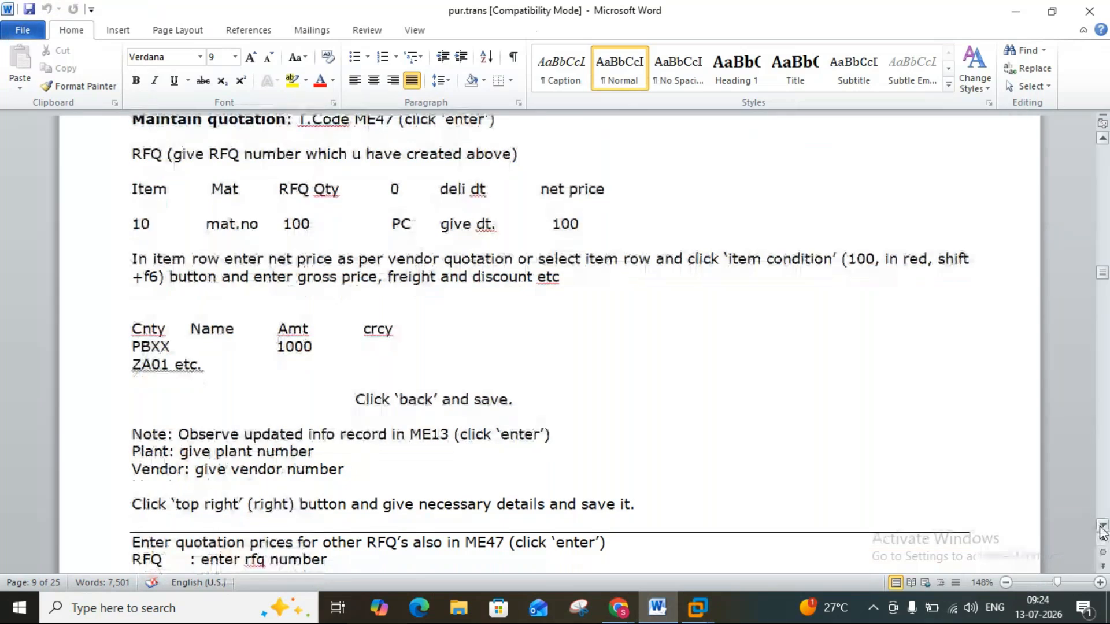
pyautogui.scroll(-7, 1102, 530)
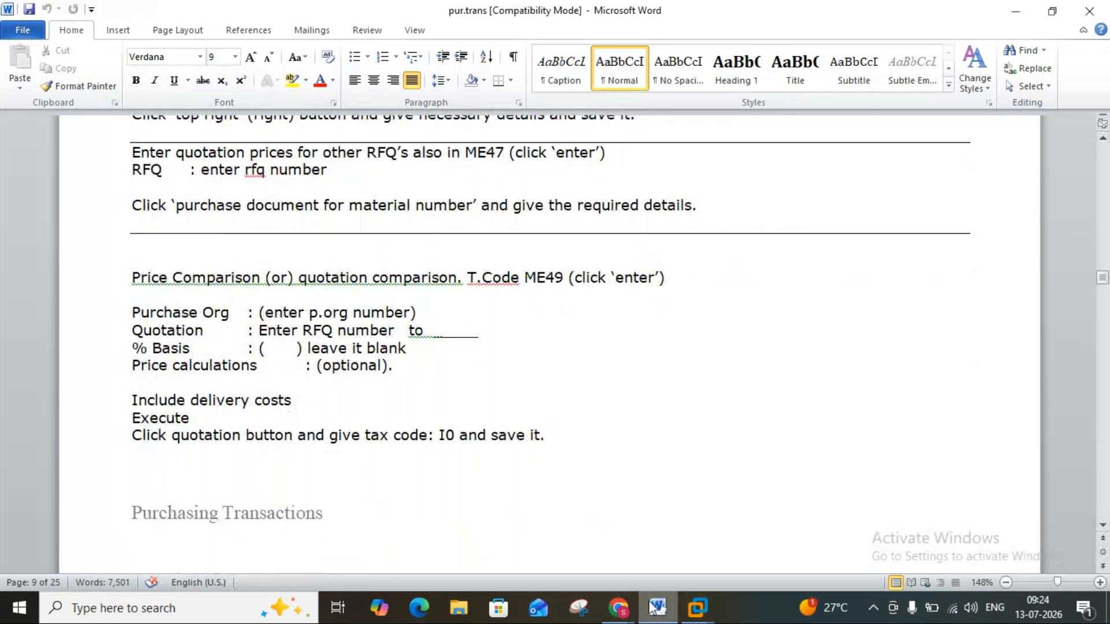
pyautogui.moveTo(698, 605)
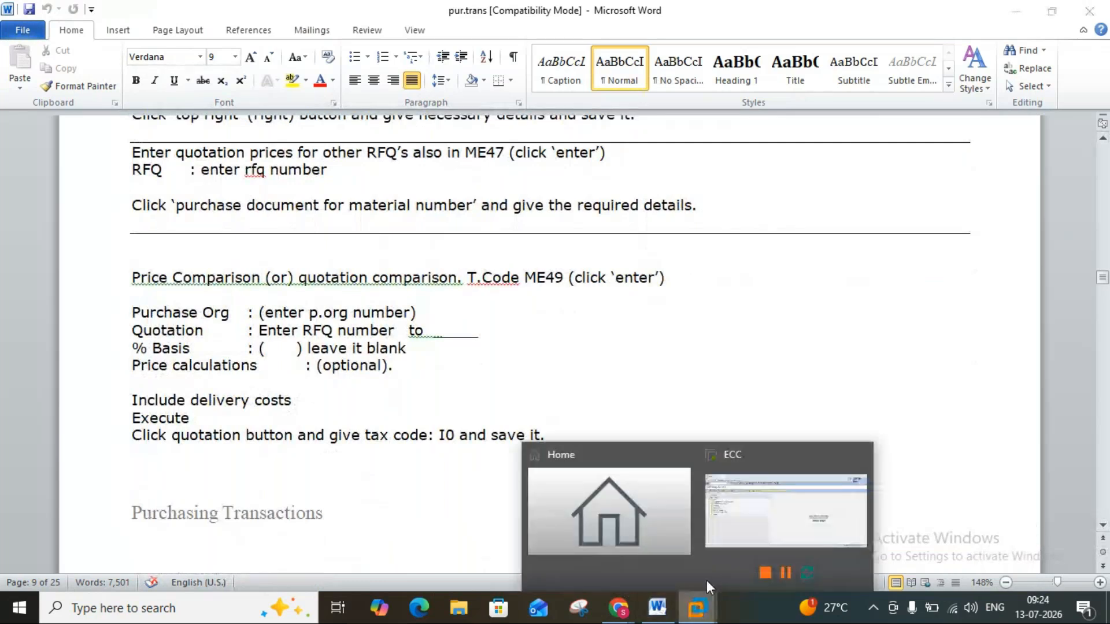
pyautogui.click(730, 535)
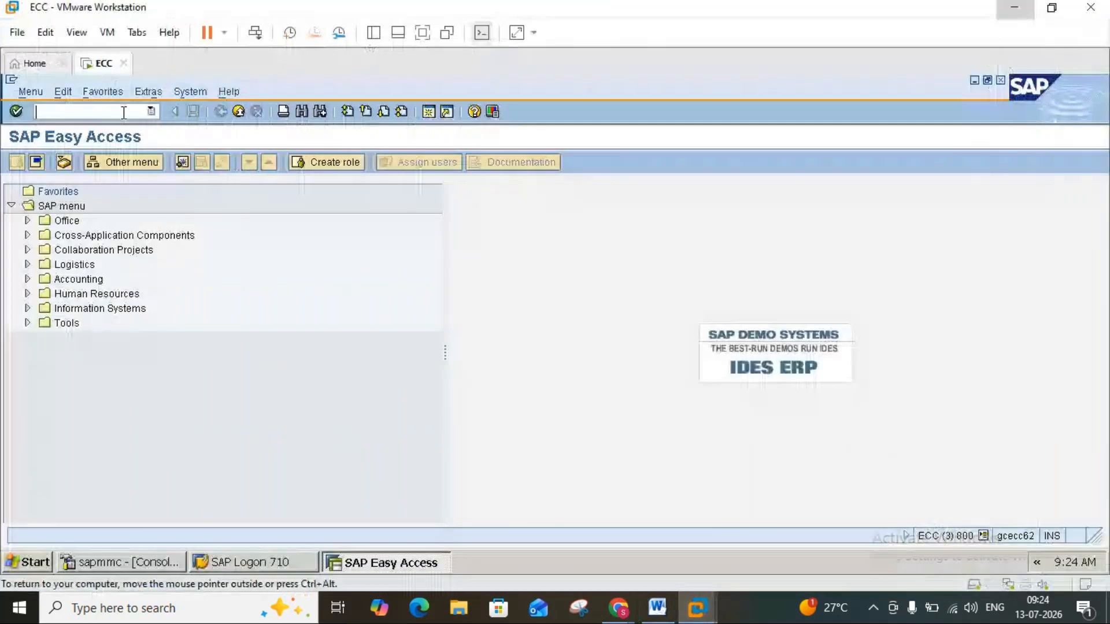
# Open the Maintain Quotation transaction (ME47) to check the RFQ number, and switch back to the price comparison notes in Word.
pyautogui.write('va21')
pyautogui.press('Return')
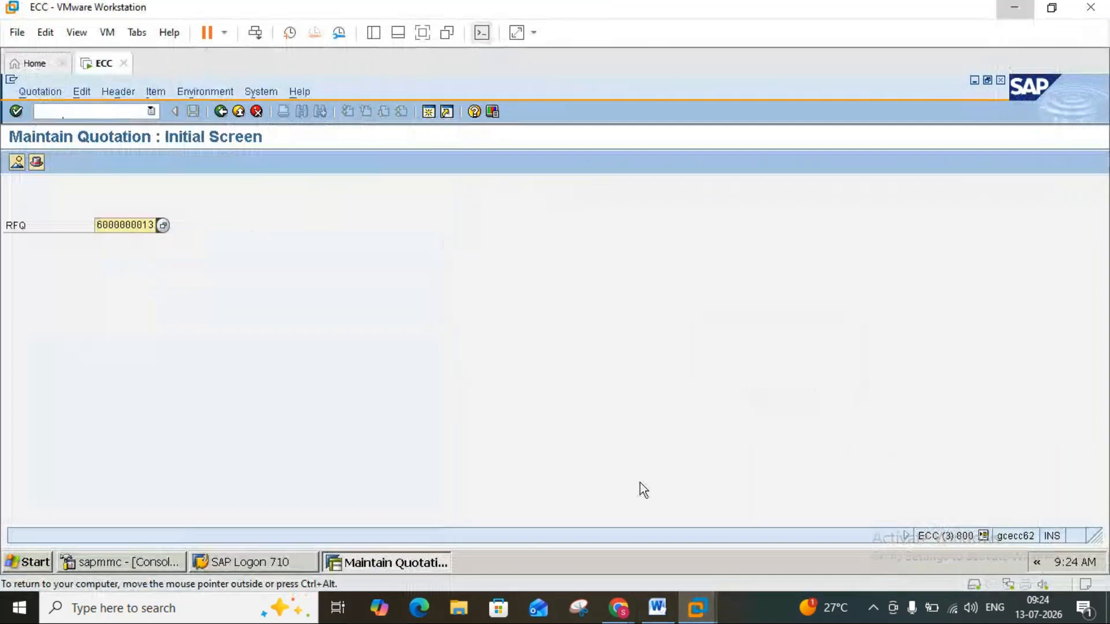
pyautogui.click(655, 608)
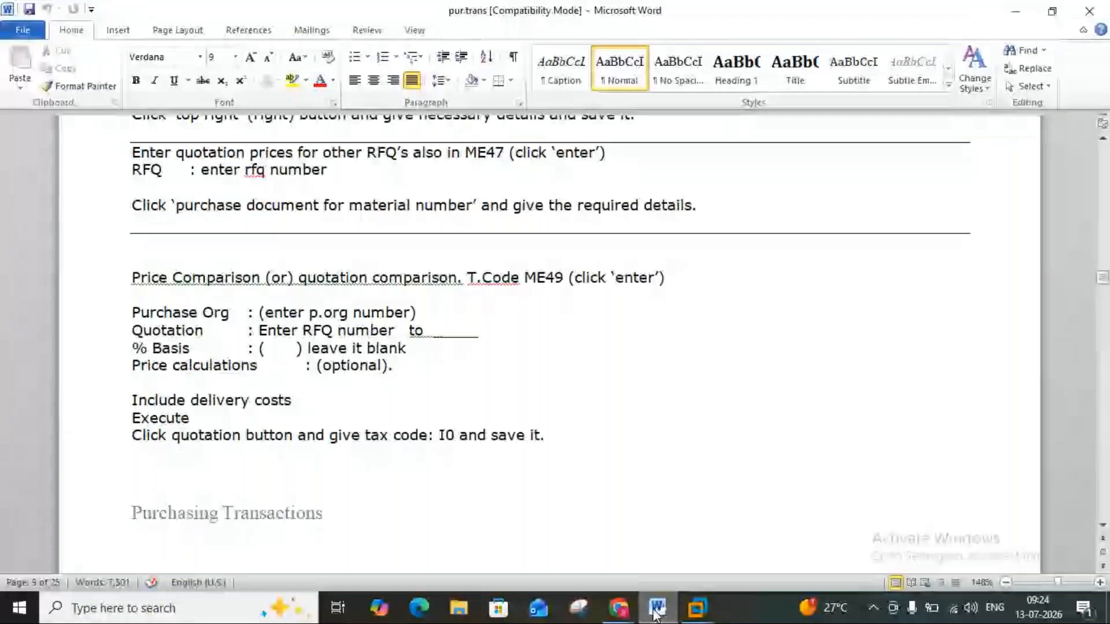
# Switch to SAP, open the Price Comparison List transaction (ME49), check its field notes in Word and return to SAP.
pyautogui.click(697, 607)
pyautogui.write('me4')
pyautogui.press('Return')
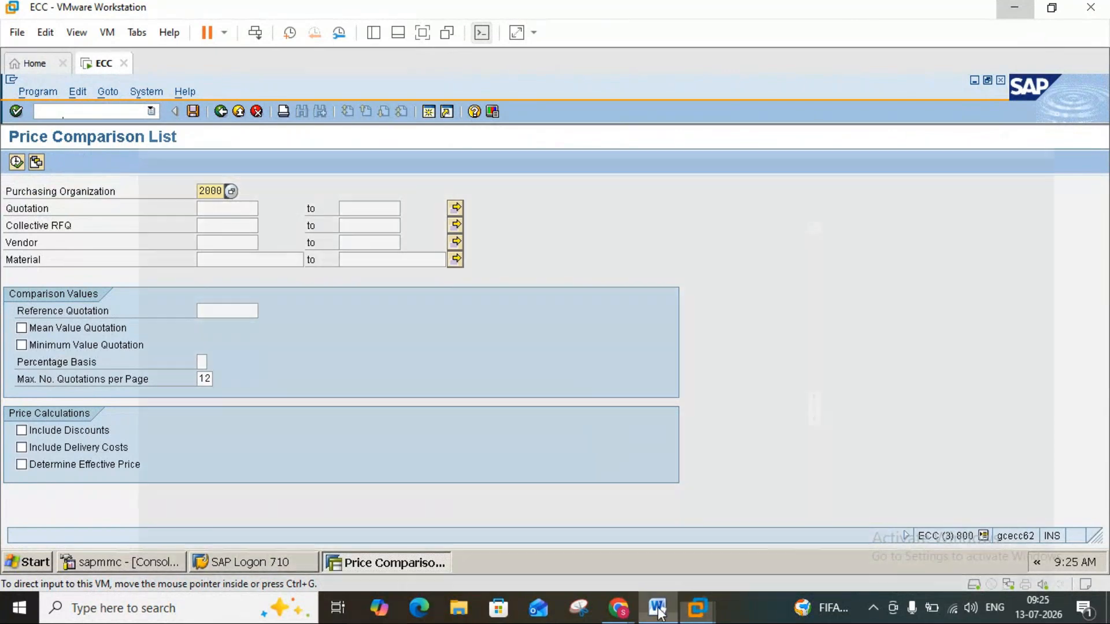
pyautogui.click(658, 608)
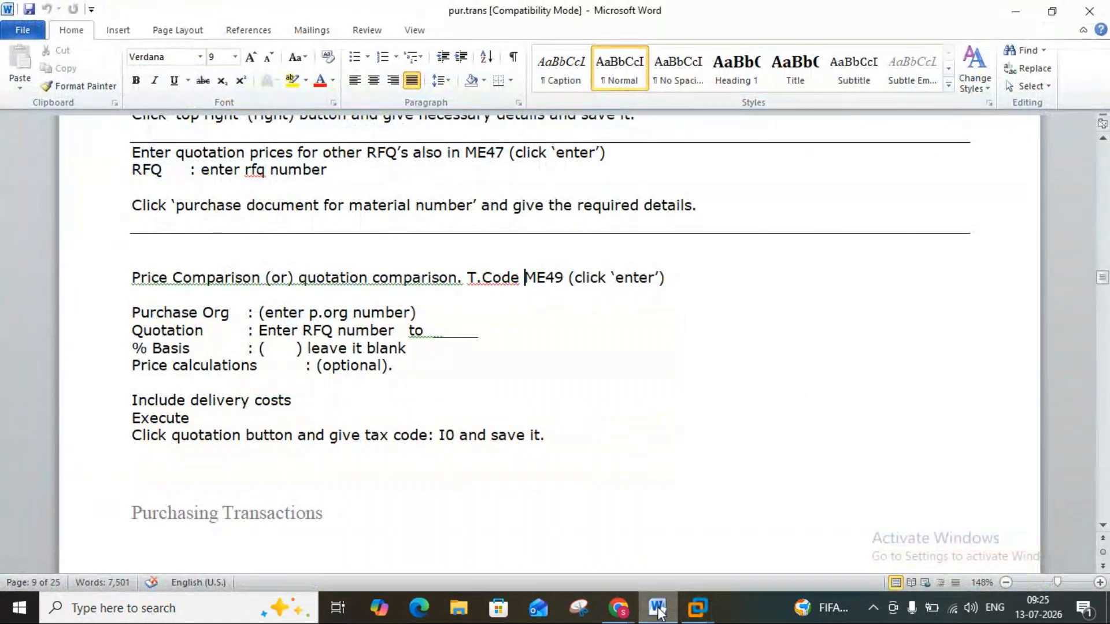
pyautogui.click(660, 612)
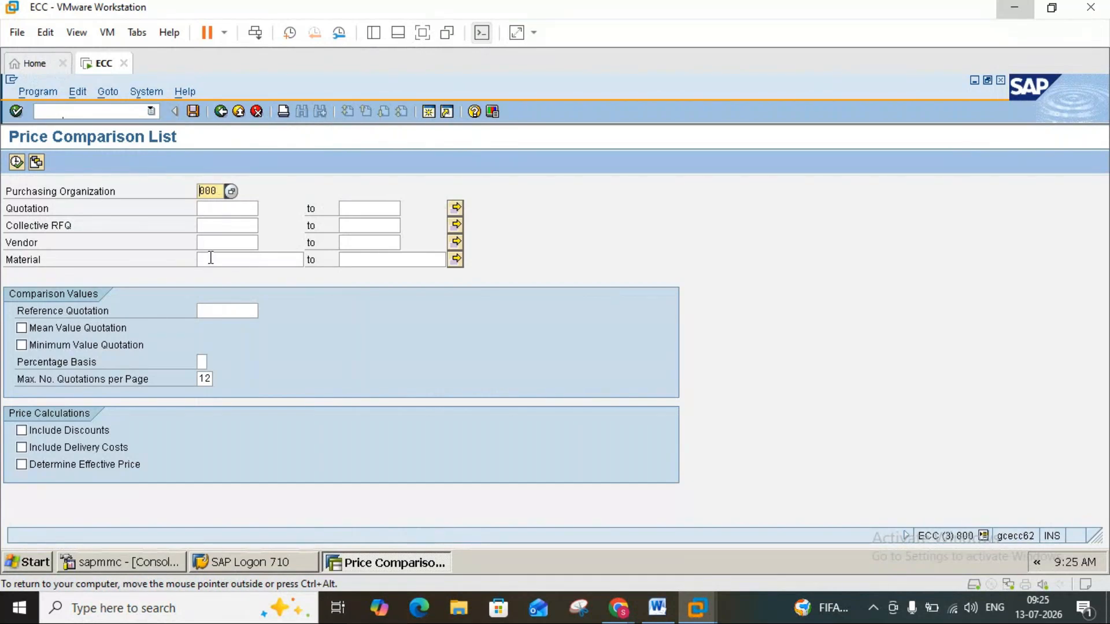
pyautogui.write('1')
pyautogui.click(657, 610)
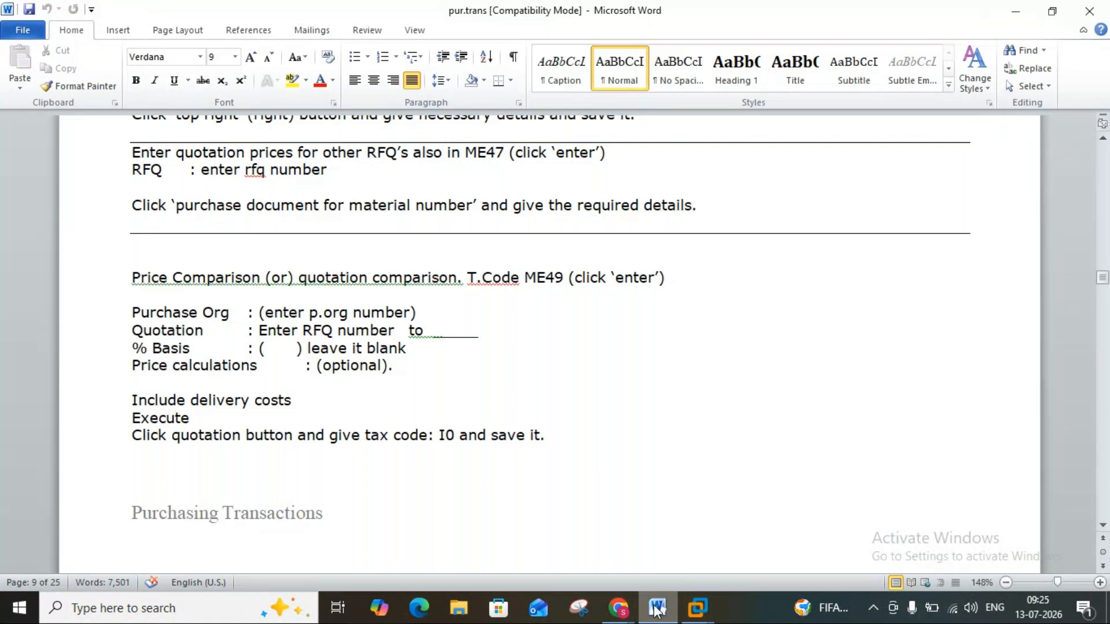
pyautogui.click(657, 609)
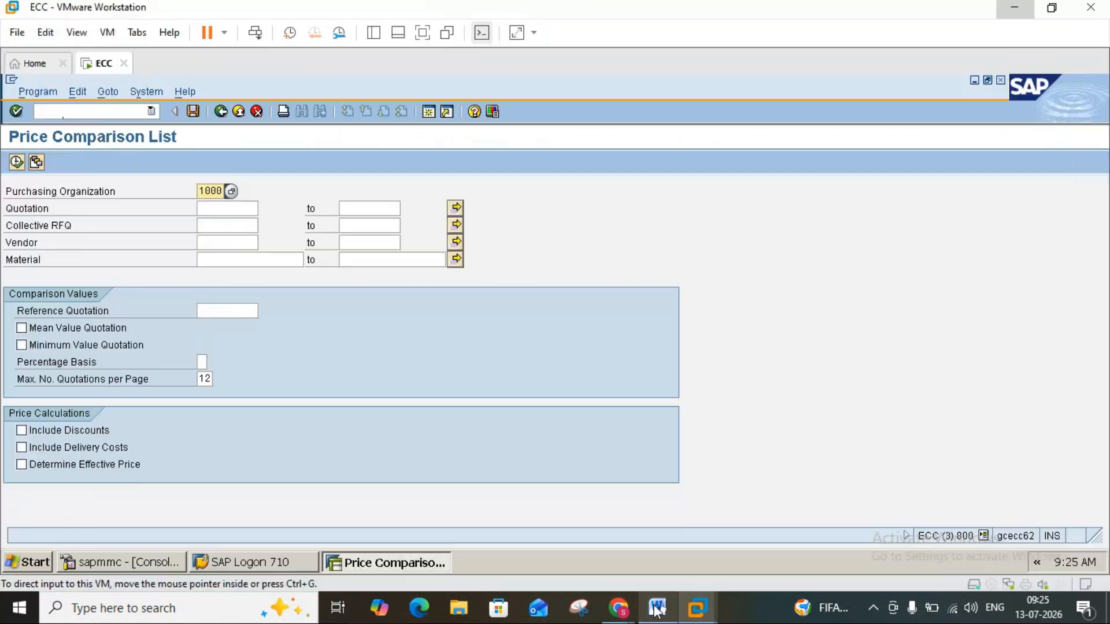
pyautogui.click(236, 206)
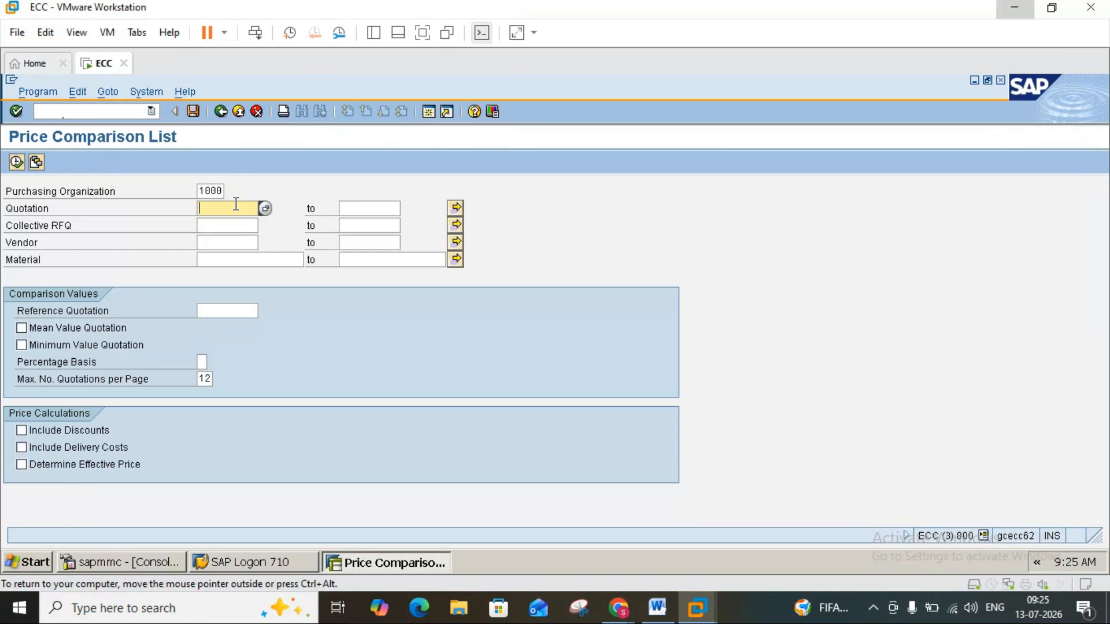
pyautogui.write('6000000011')
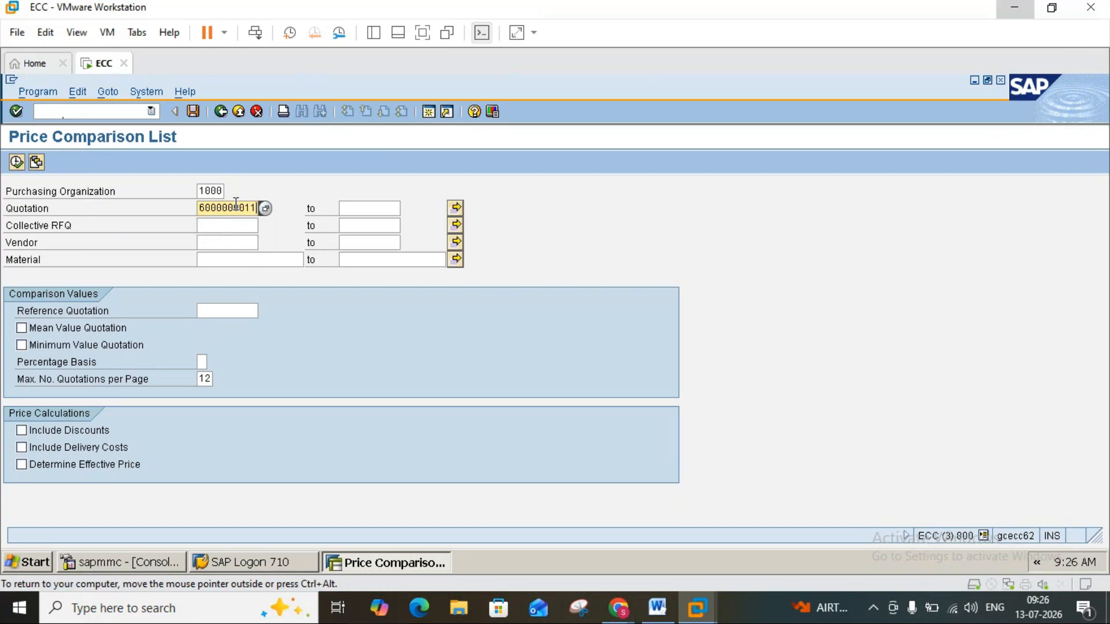
pyautogui.press('BackSpace')
pyautogui.write('3')
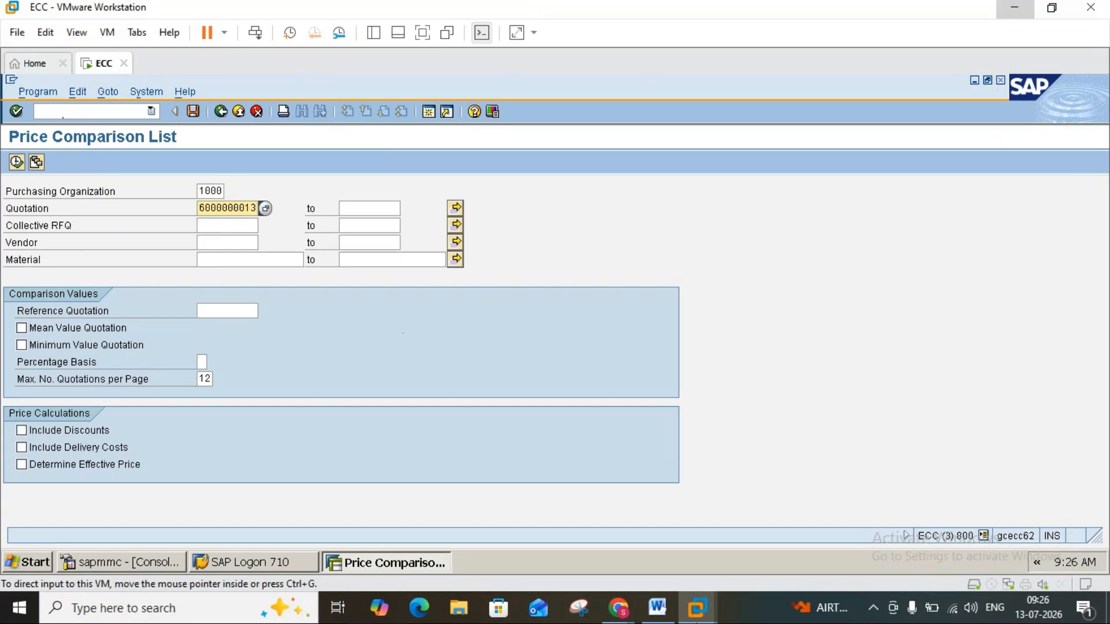
# Check the price calculation notes in Word, include discounts and delivery costs, and try to execute the price comparison.
pyautogui.click(658, 608)
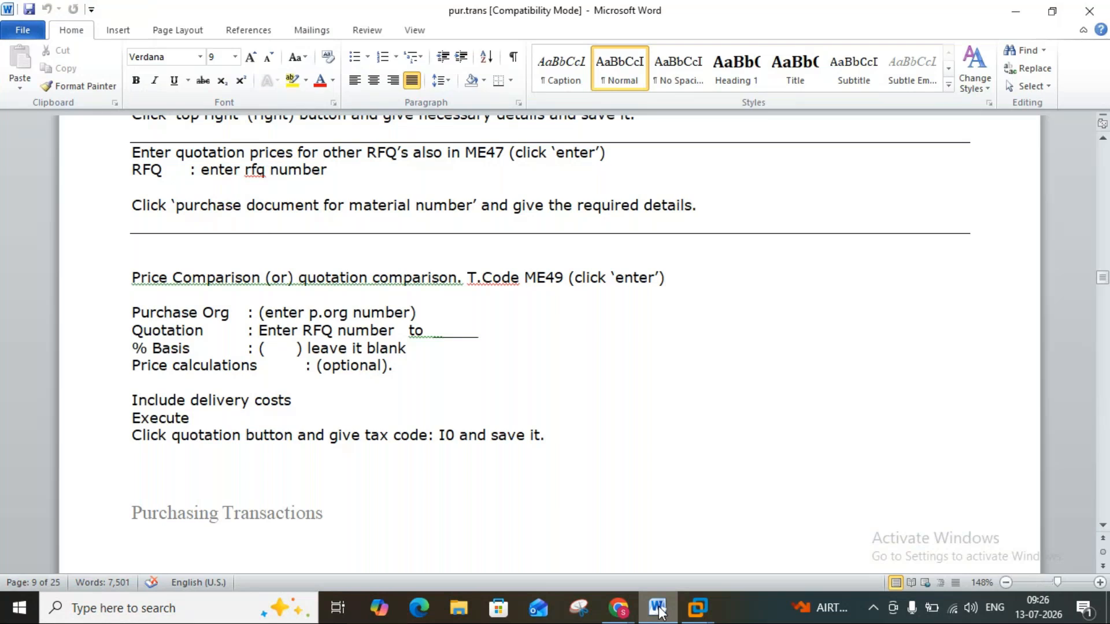
pyautogui.click(658, 607)
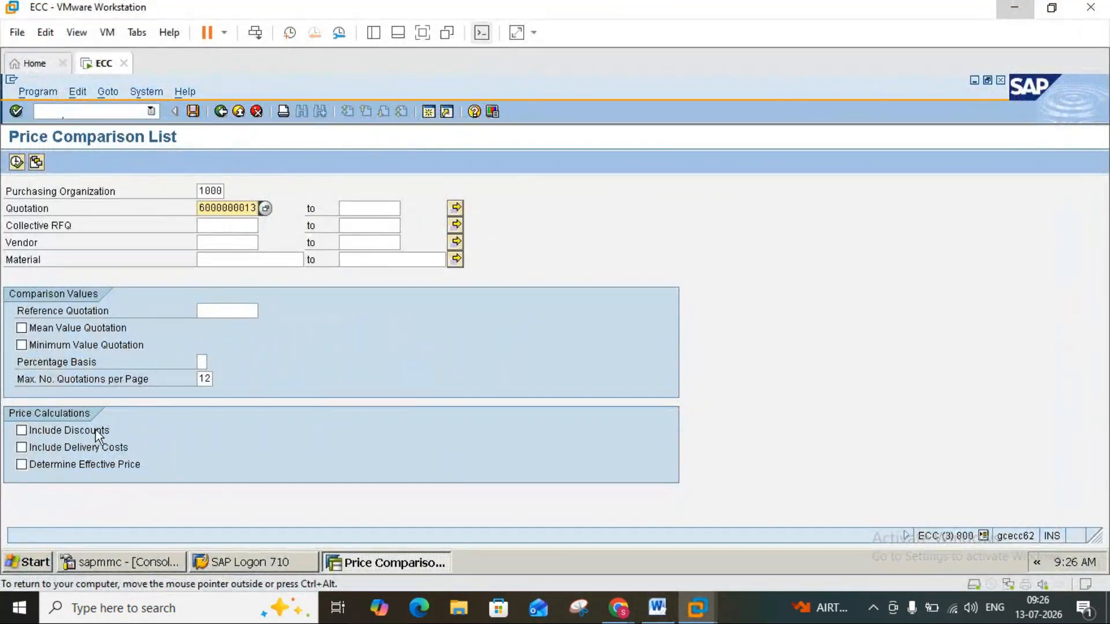
pyautogui.click(21, 431)
pyautogui.click(21, 448)
pyautogui.click(17, 162)
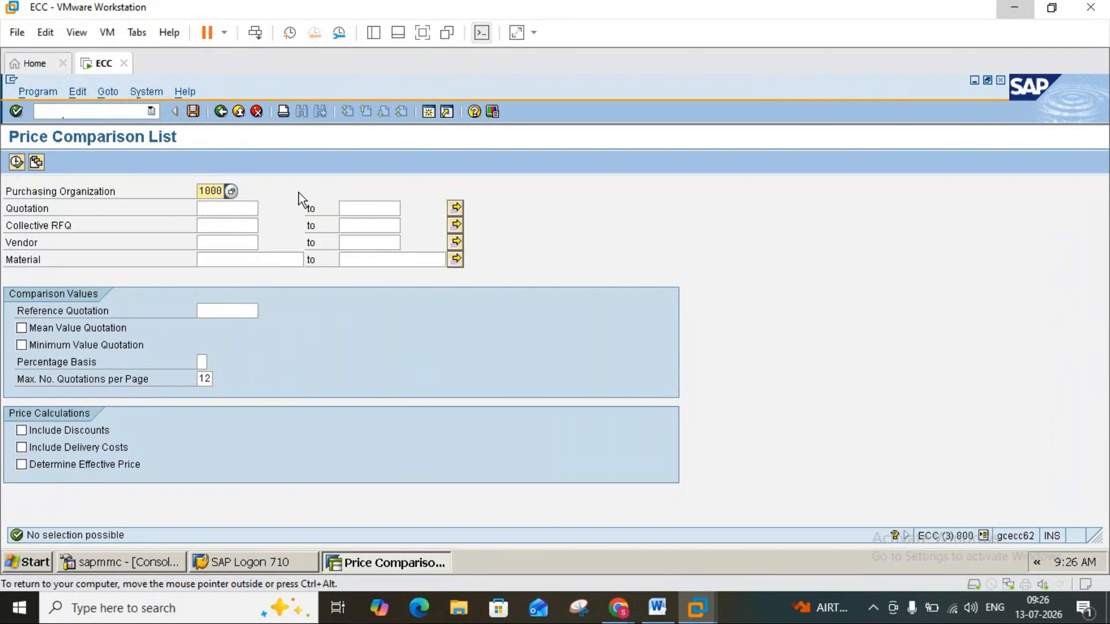
pyautogui.click(250, 208)
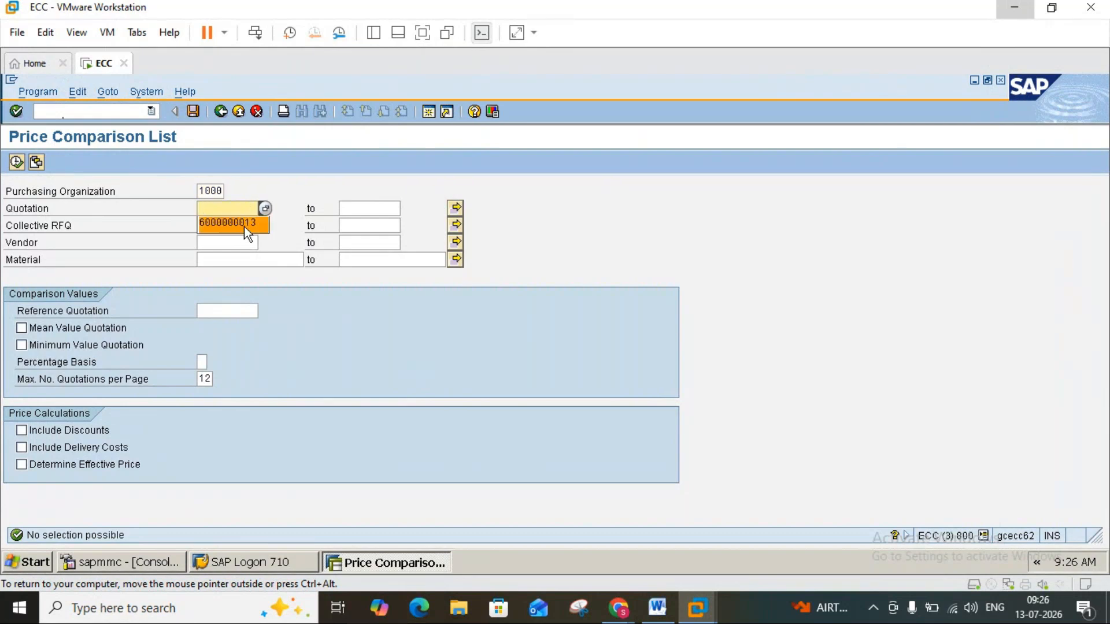
pyautogui.click(244, 225)
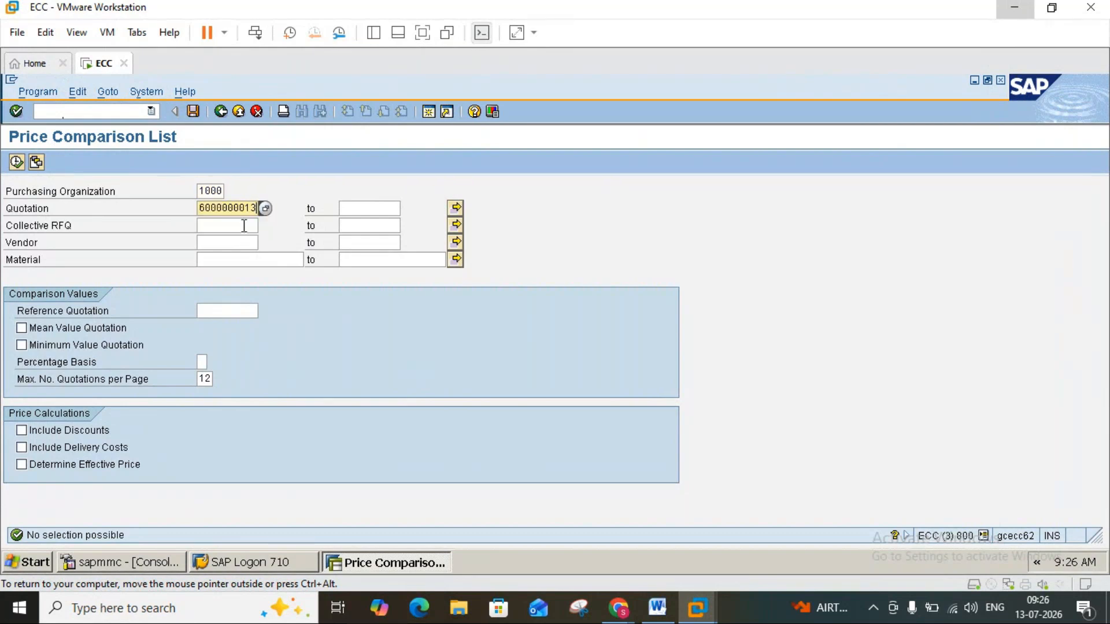
pyautogui.click(16, 162)
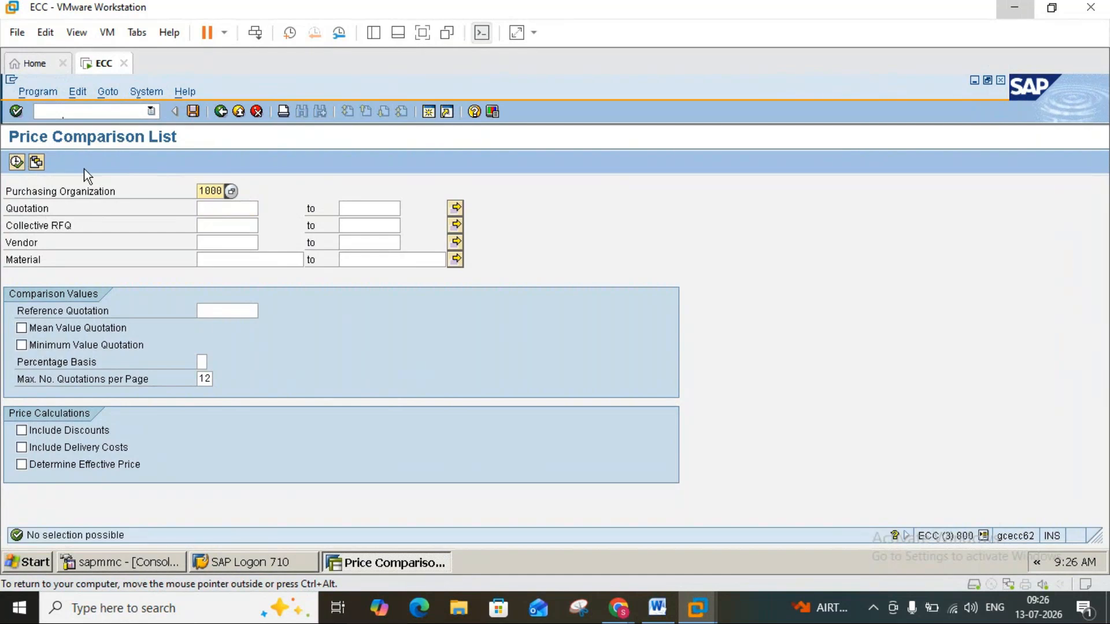
pyautogui.click(663, 601)
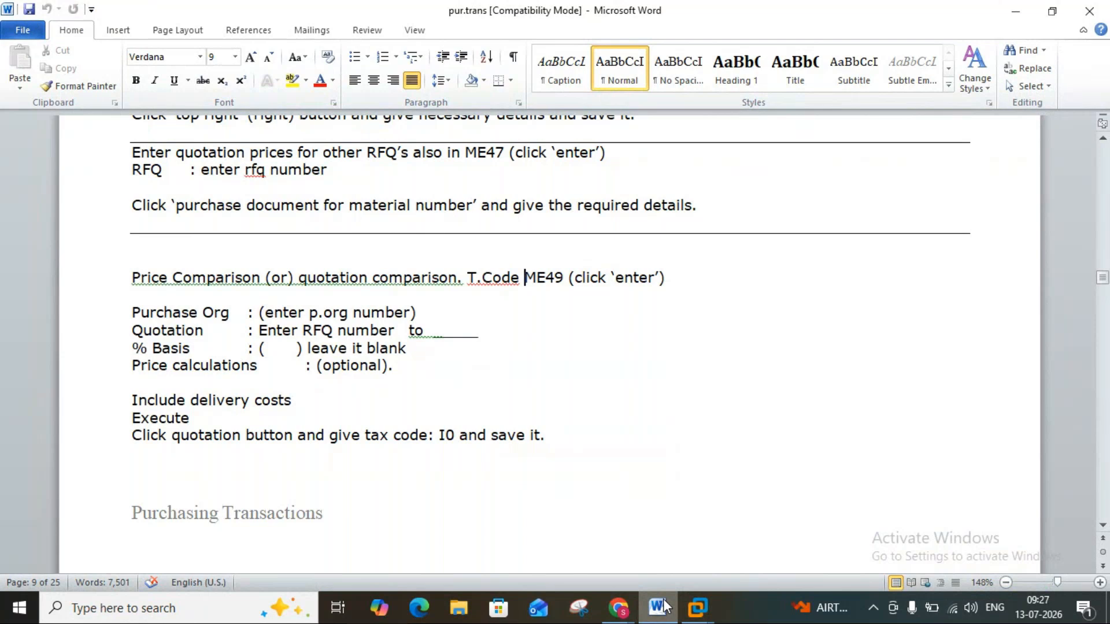
pyautogui.click(697, 607)
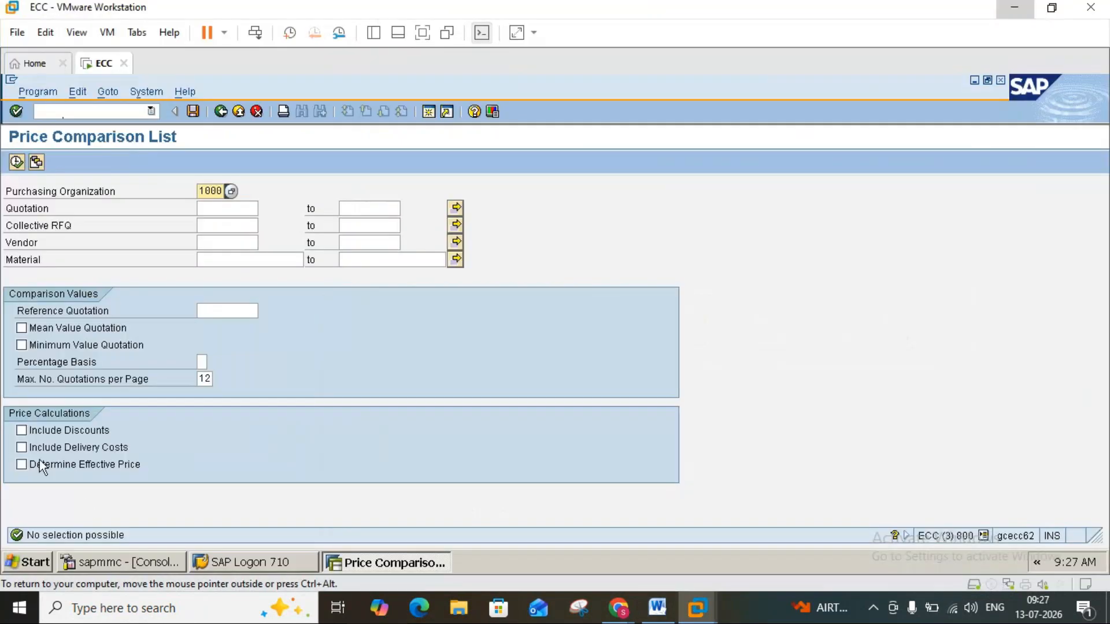
pyautogui.click(23, 448)
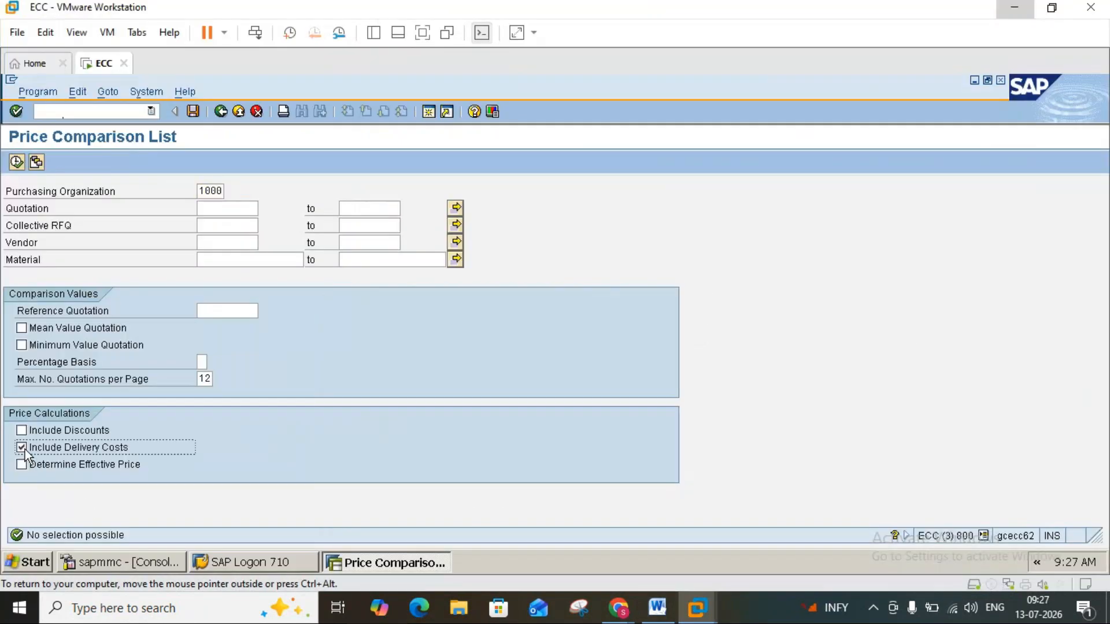
pyautogui.click(227, 208)
pyautogui.click(226, 223)
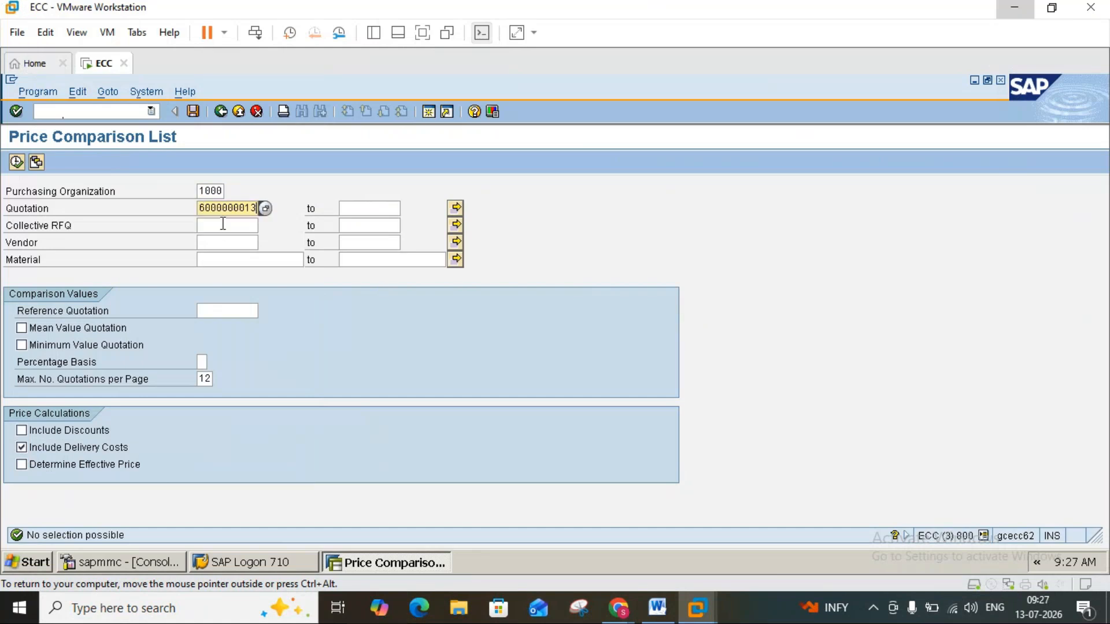
pyautogui.click(16, 162)
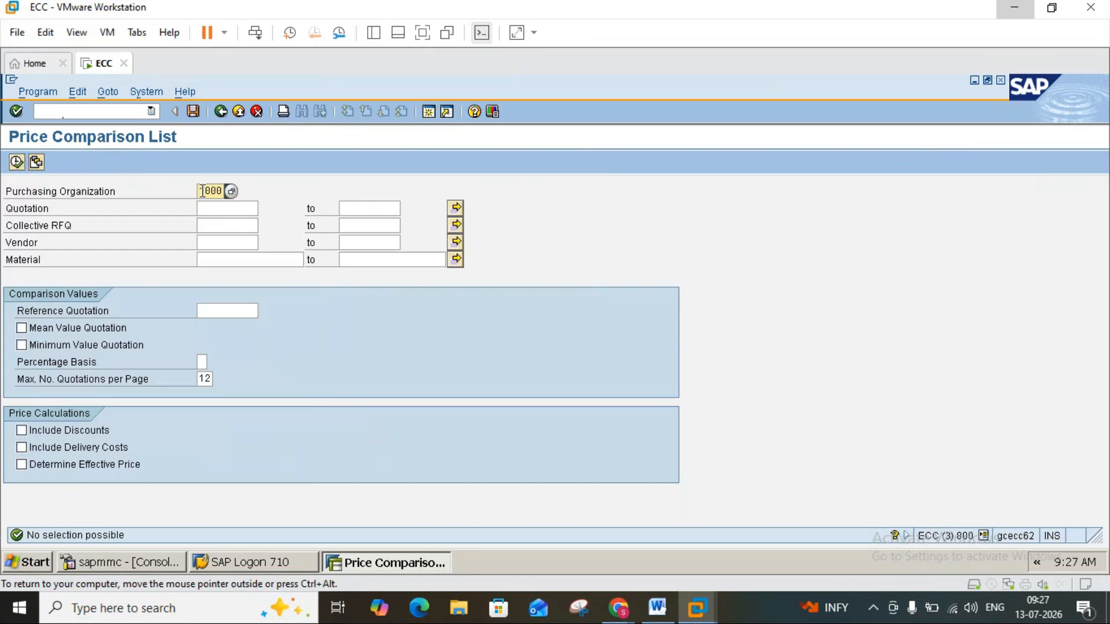
pyautogui.click(207, 209)
pyautogui.click(206, 209)
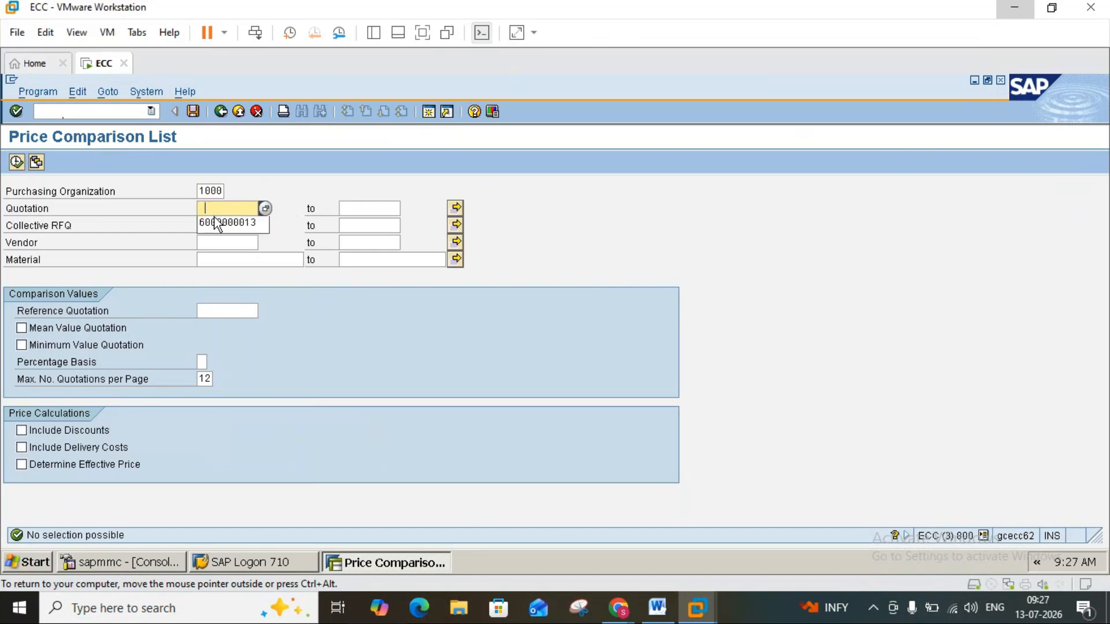
pyautogui.click(224, 218)
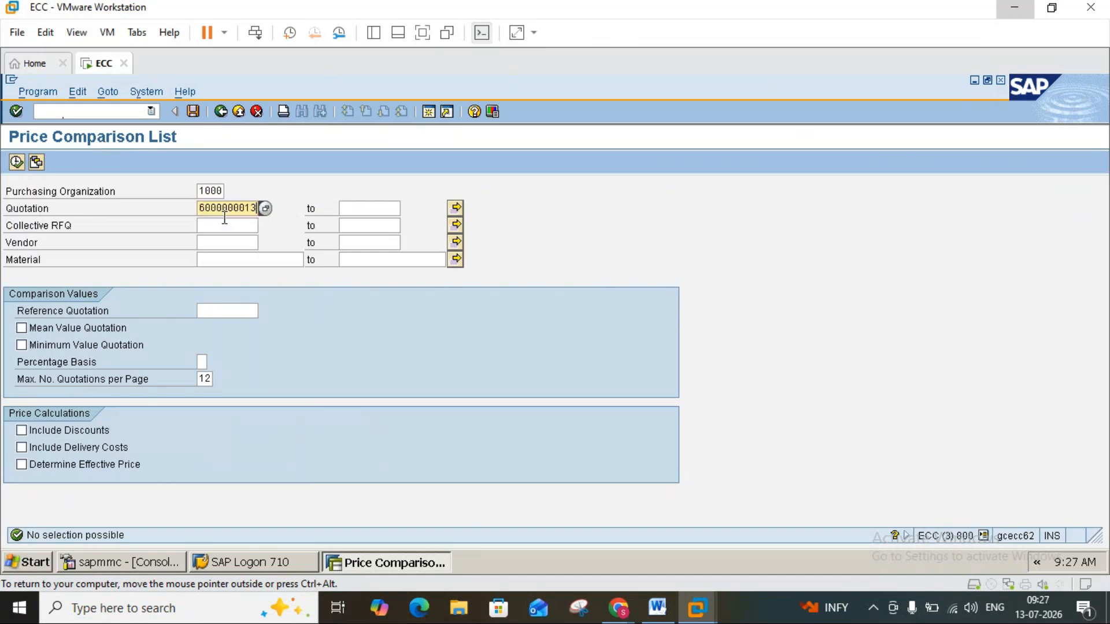
pyautogui.click(199, 190)
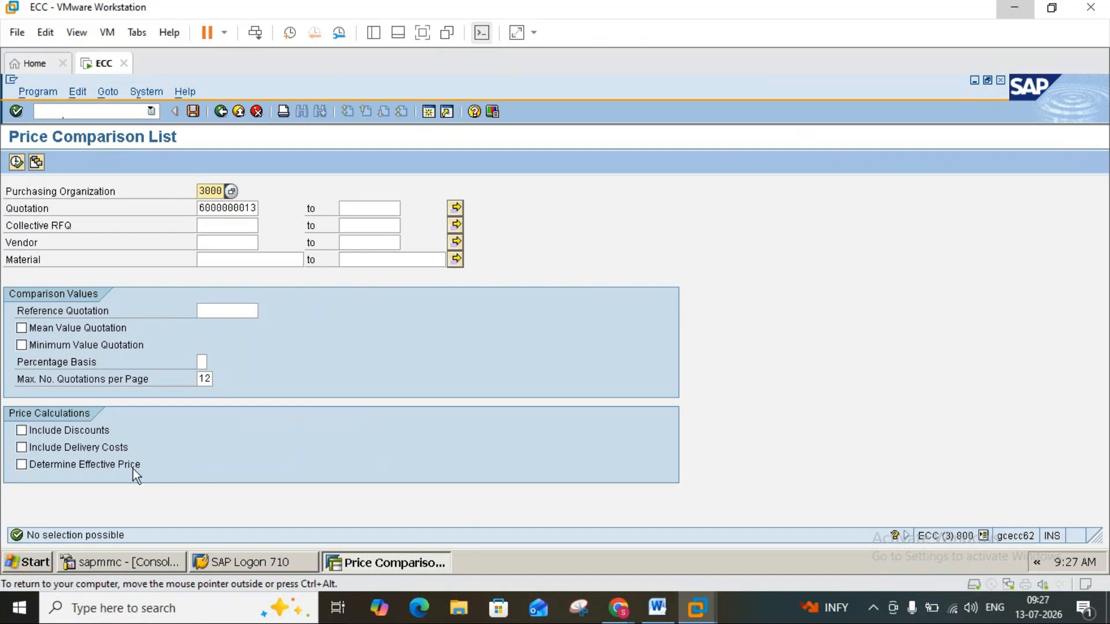
pyautogui.click(26, 448)
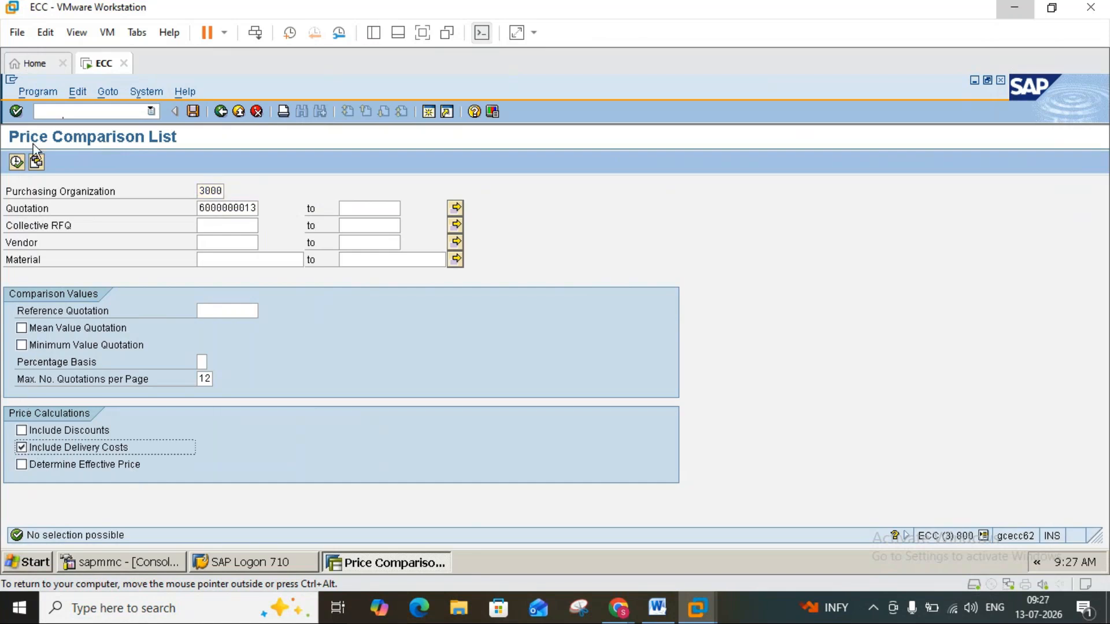
pyautogui.click(16, 162)
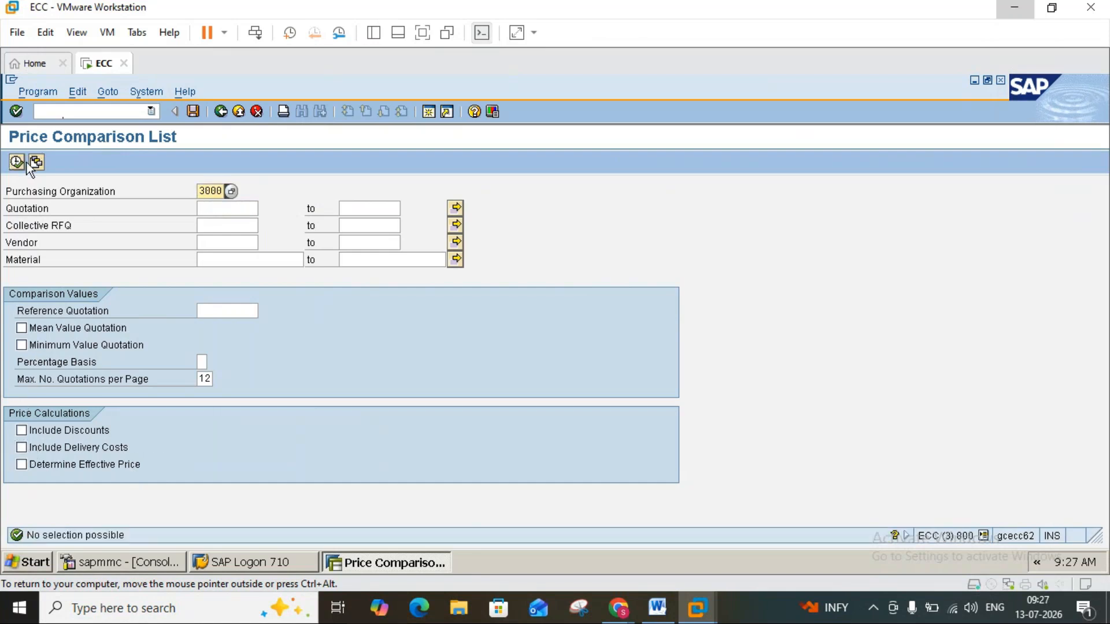
pyautogui.click(220, 190)
pyautogui.press('BackSpace')
pyautogui.press('BackSpace')
pyautogui.press('BackSpace')
pyautogui.press('BackSpace')
pyautogui.write('100')
pyautogui.click(220, 210)
pyautogui.click(224, 225)
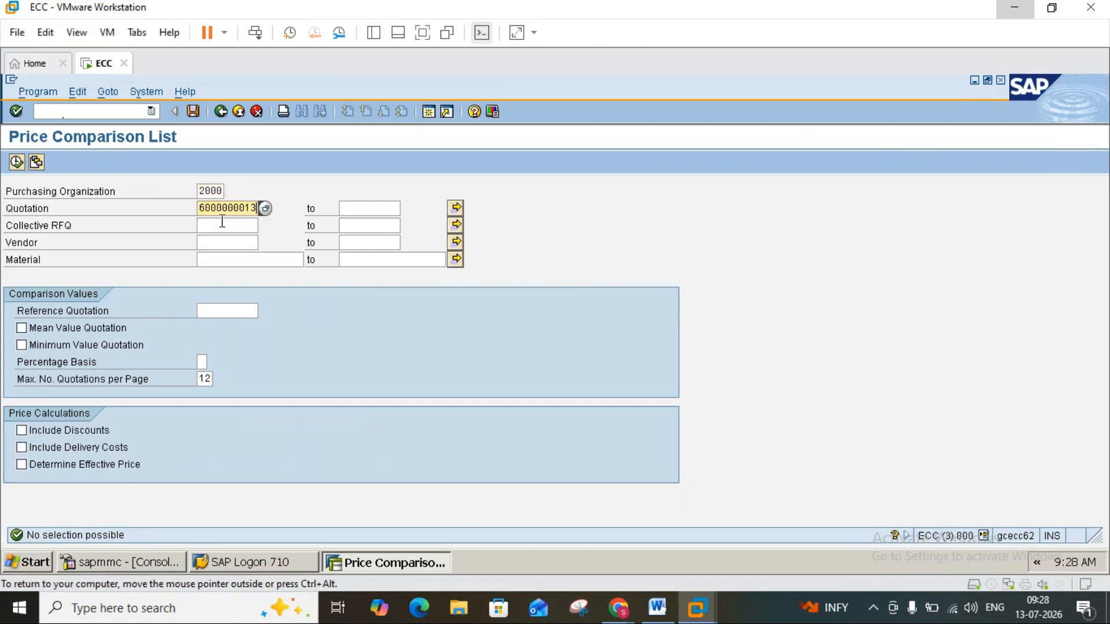
pyautogui.press('BackSpace')
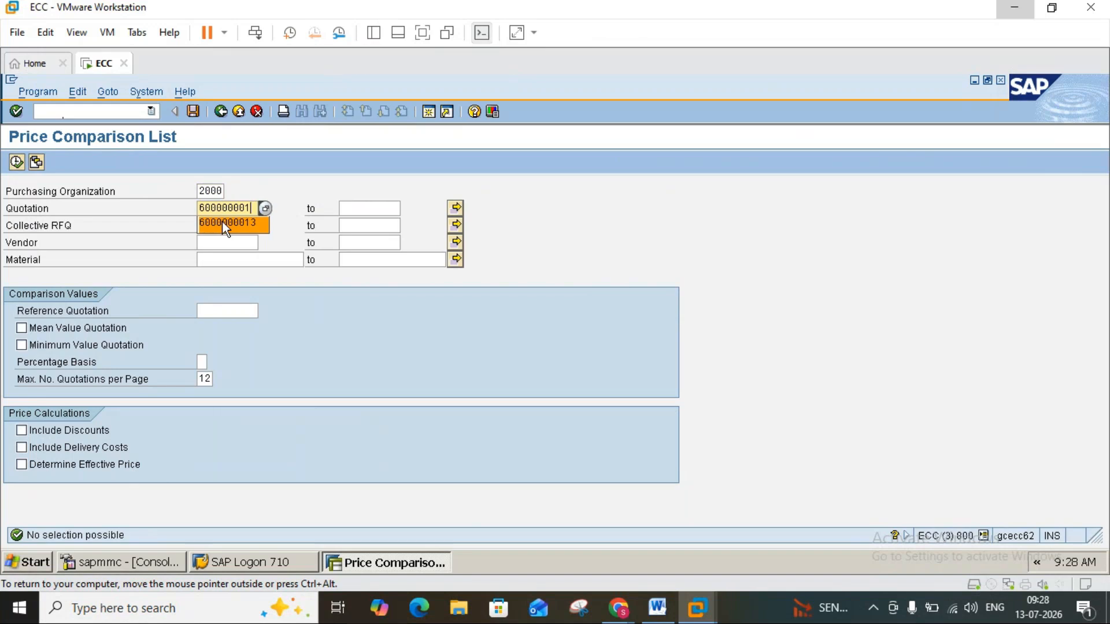
pyautogui.write('1')
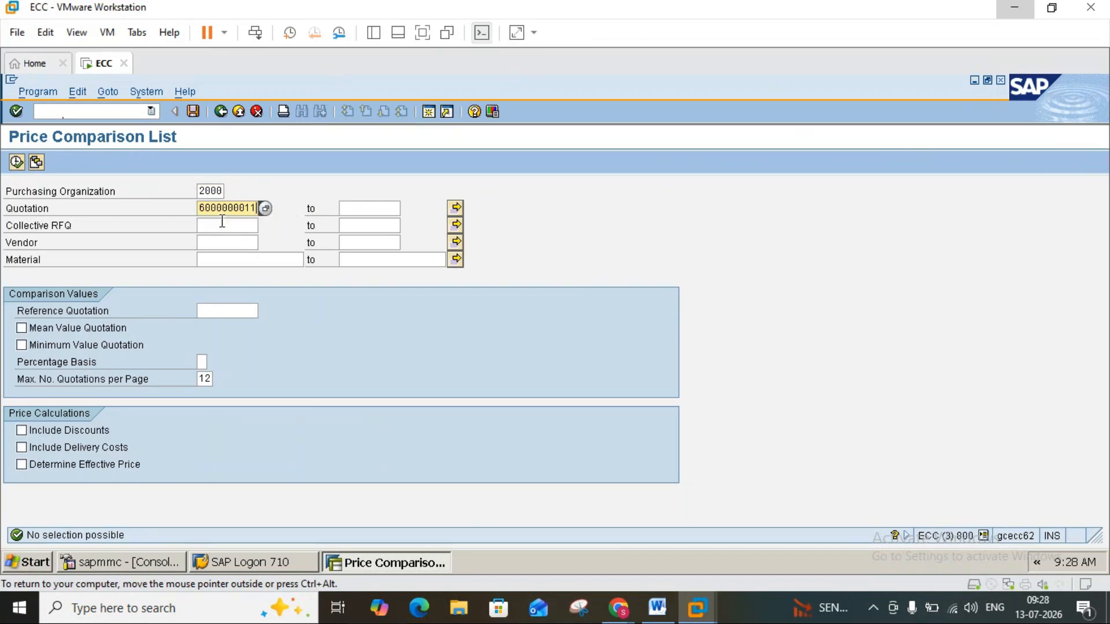
pyautogui.press('Return')
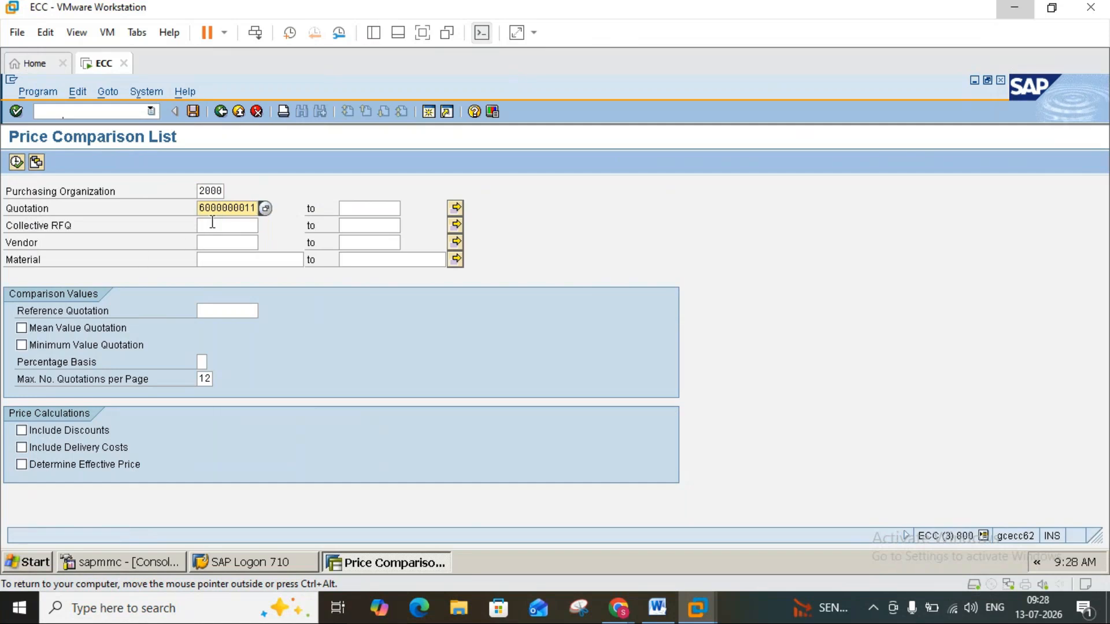
# Add collective RFQ 2345 to the selection and try to execute the price comparison.
pyautogui.click(212, 225)
pyautogui.write('2345')
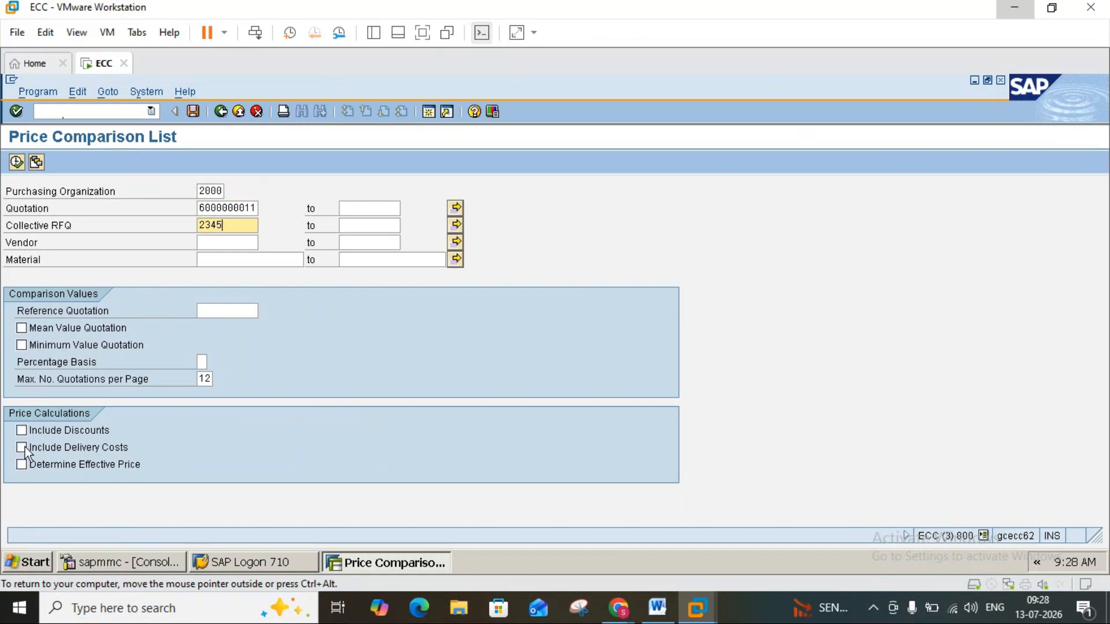
pyautogui.click(16, 162)
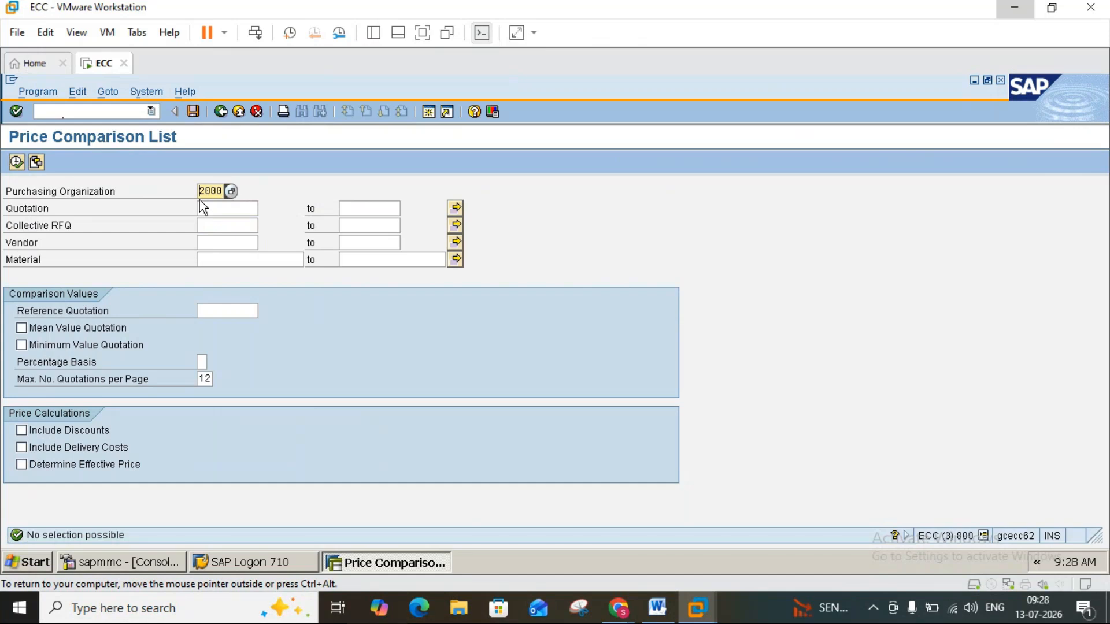
# Clear the purchasing organization, enter collective RFQ 2345 and try to execute the price comparison.
pyautogui.press('BackSpace')
pyautogui.press('BackSpace')
pyautogui.press('BackSpace')
pyautogui.click(203, 224)
pyautogui.write('2345')
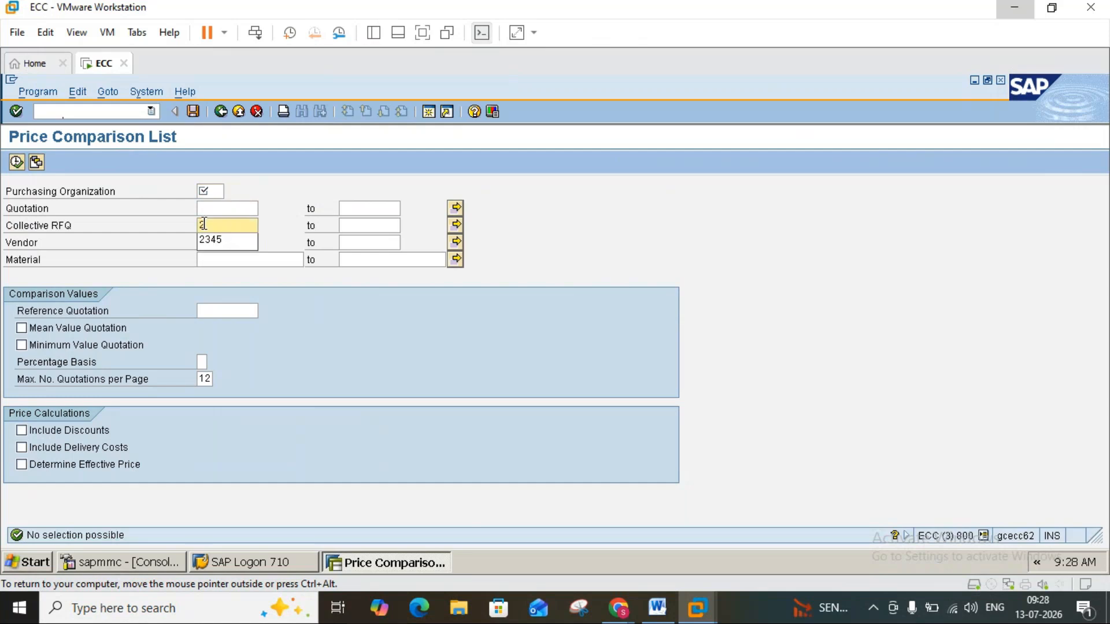
pyautogui.click(17, 162)
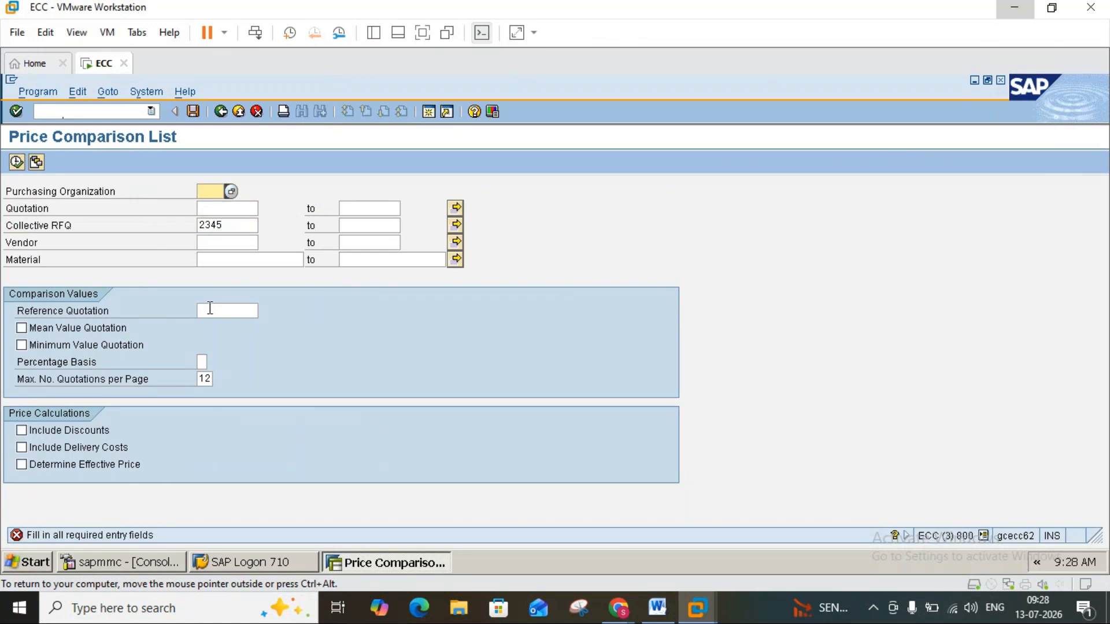
# Set the purchasing organization to 3000 and execute the price comparison for the collective RFQ.
pyautogui.click(210, 195)
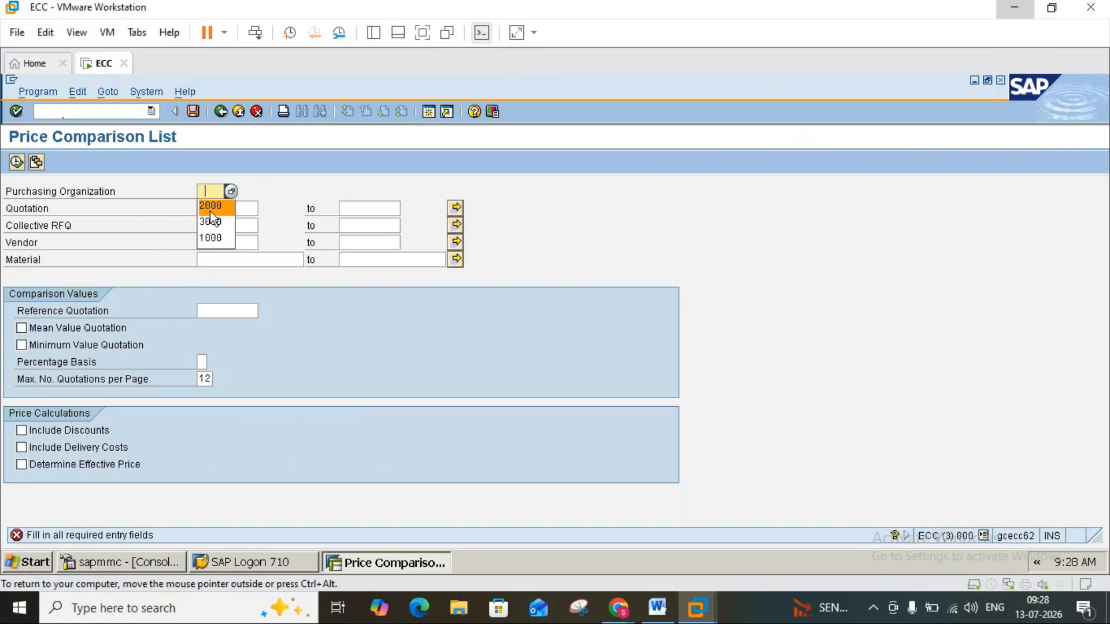
pyautogui.click(211, 223)
pyautogui.click(17, 164)
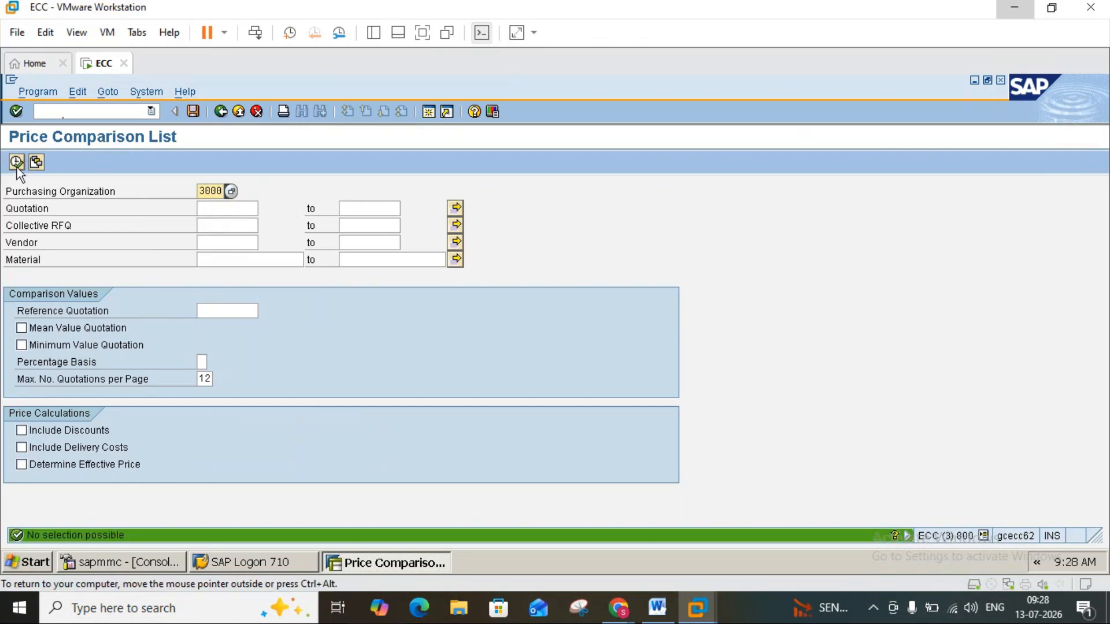
# Enter 2345 as the collective RFQ in the price comparison selection.
pyautogui.click(218, 210)
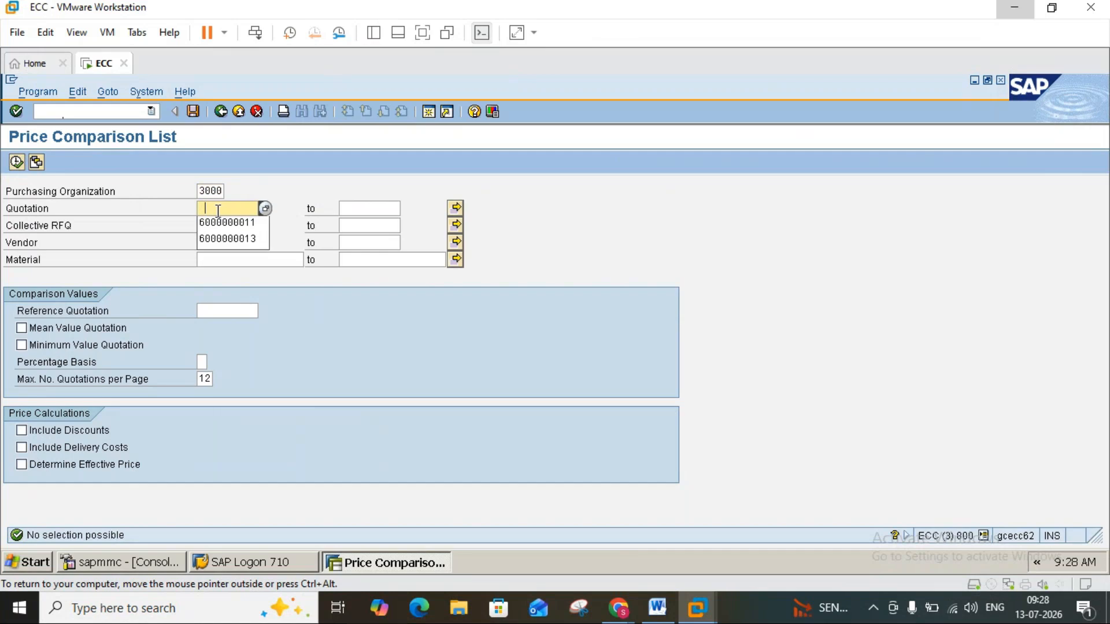
pyautogui.click(182, 212)
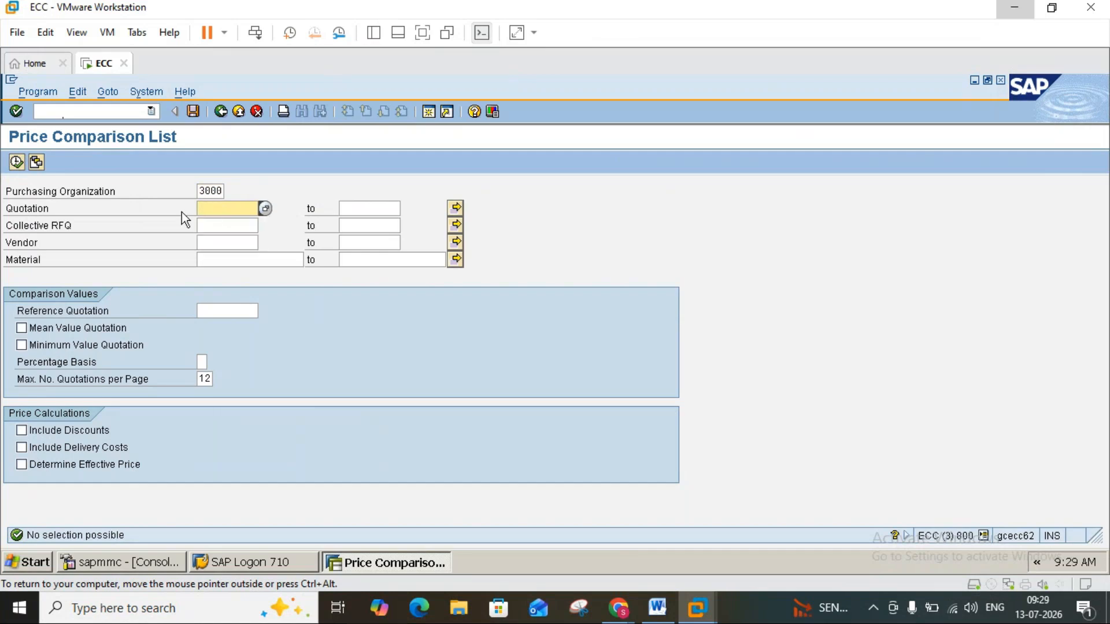
pyautogui.click(215, 224)
pyautogui.write('2345')
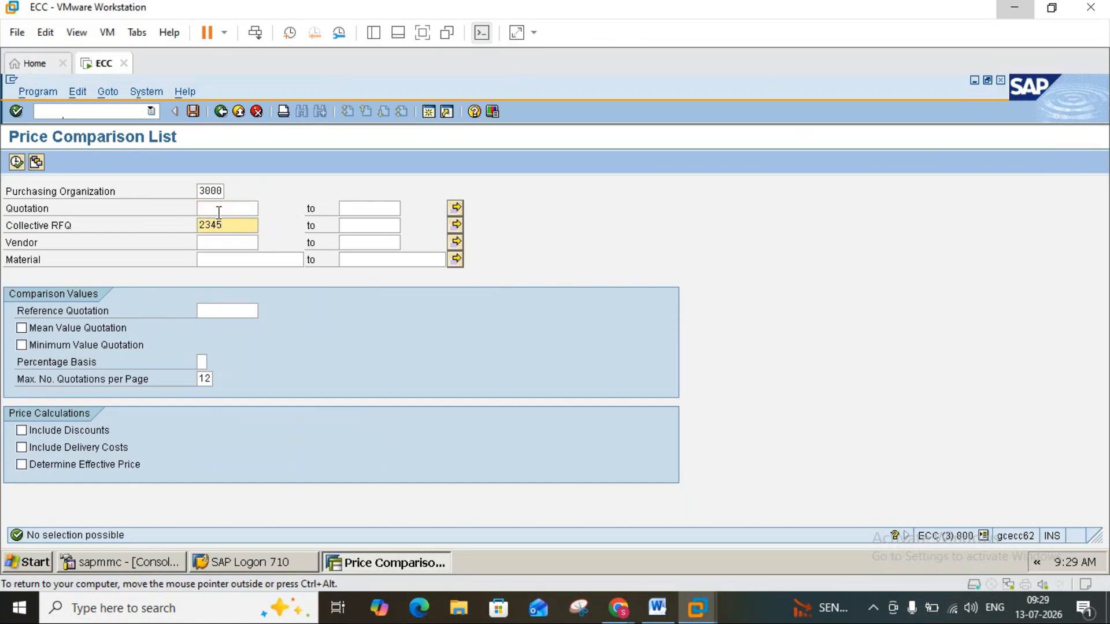
pyautogui.click(219, 210)
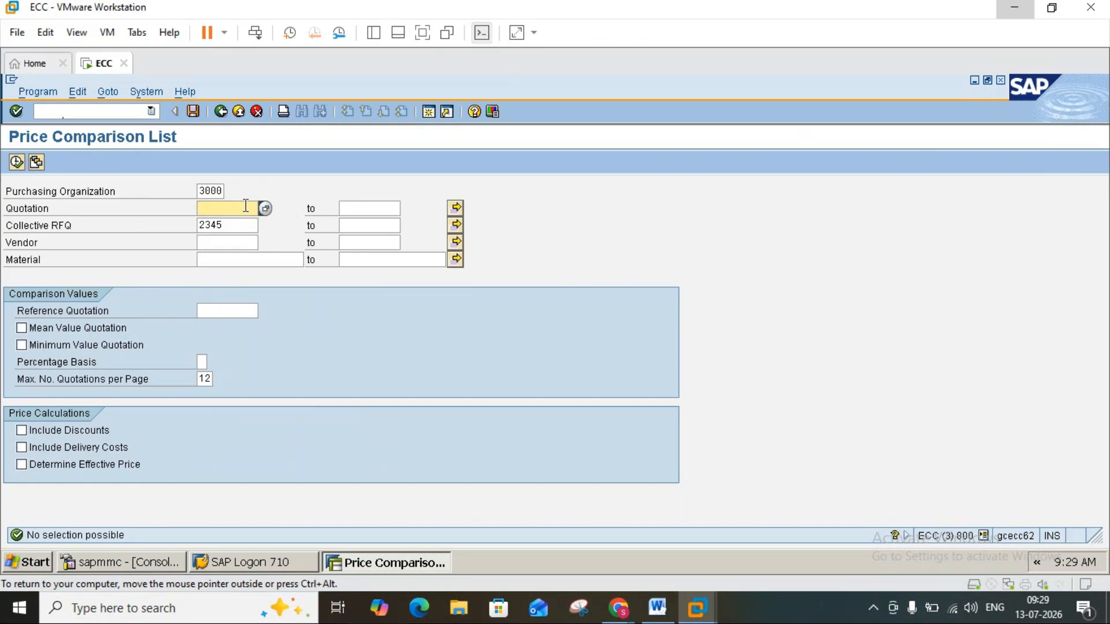
pyautogui.write('6')
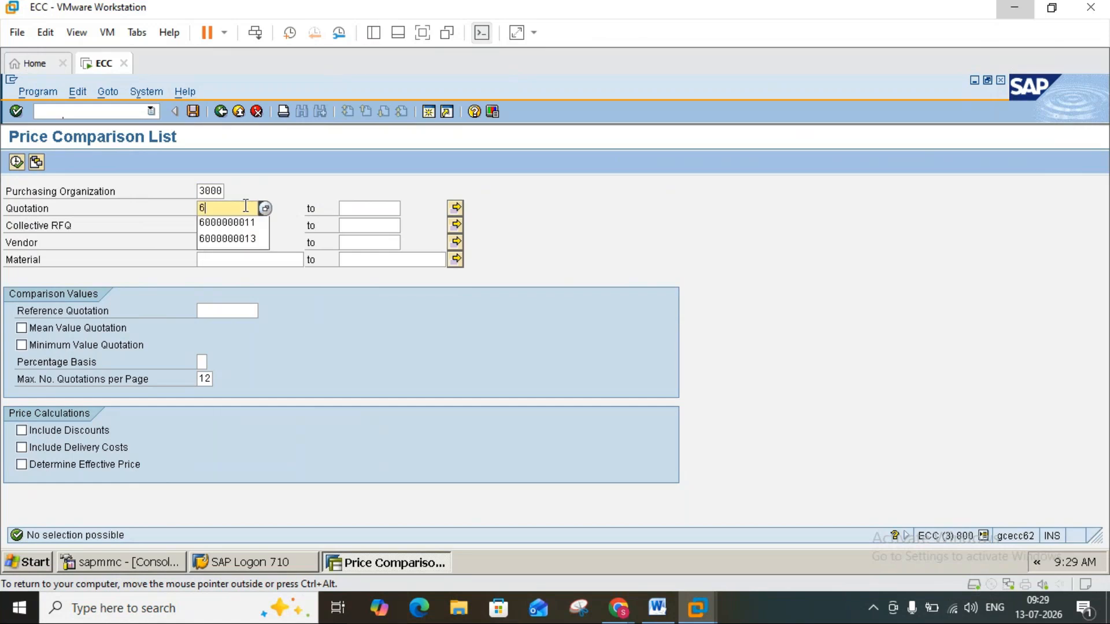
pyautogui.click(248, 223)
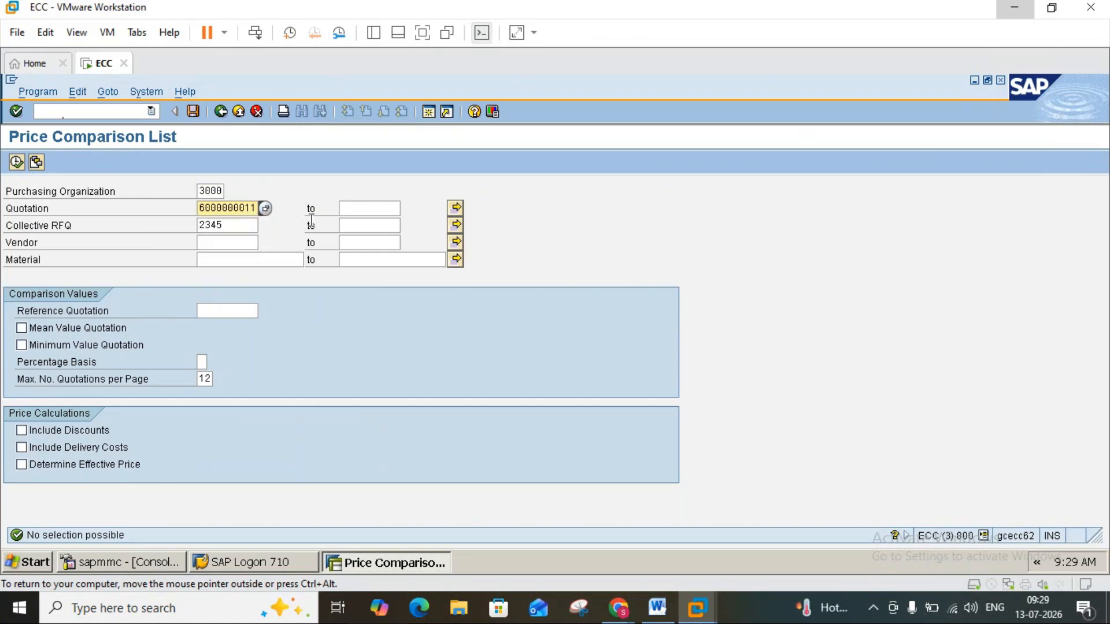
pyautogui.click(369, 225)
pyautogui.click(374, 214)
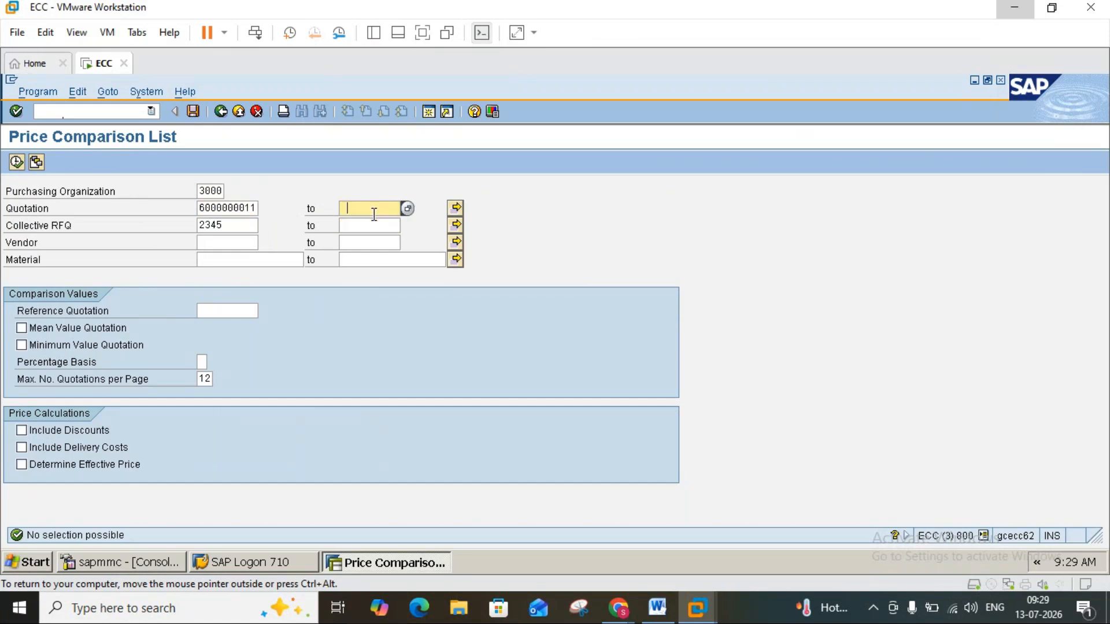
pyautogui.write('6000000013')
# Clear the purchasing organization and try to execute the price comparison for the quotation range and collective RFQ.
pyautogui.click(224, 191)
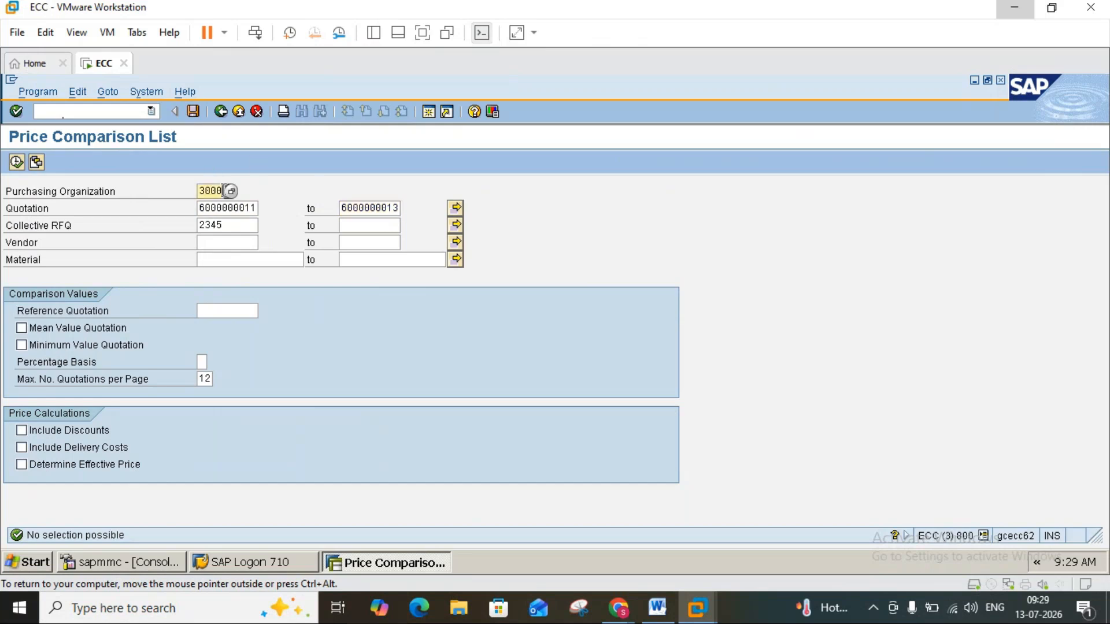
pyautogui.press('BackSpace')
pyautogui.press('BackSpace')
pyautogui.press('BackSpace')
pyautogui.press('BackSpace')
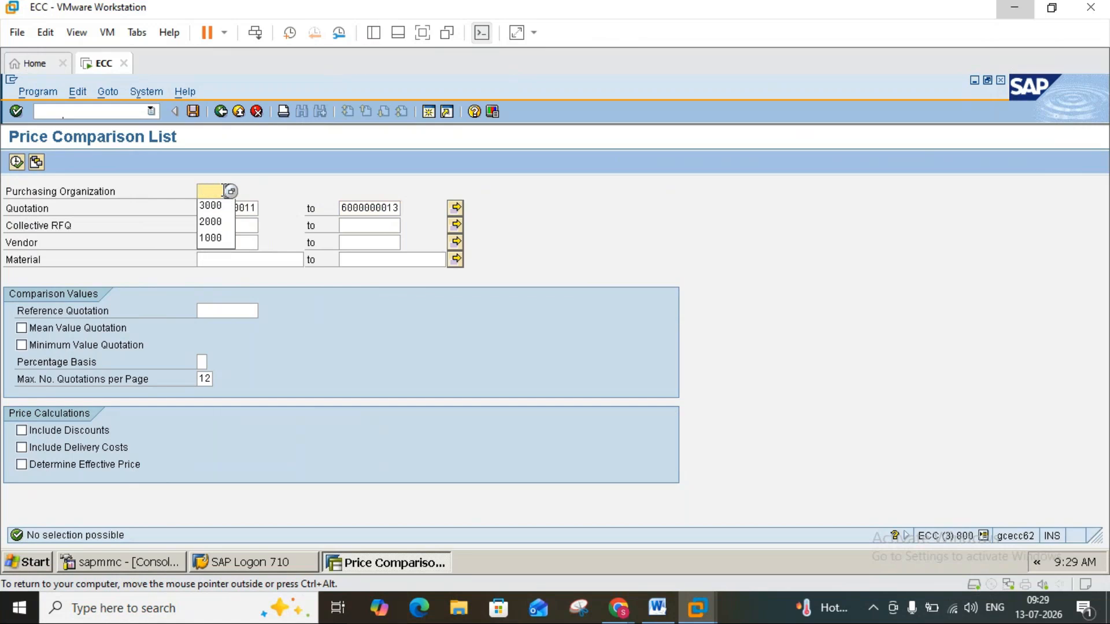
pyautogui.click(268, 186)
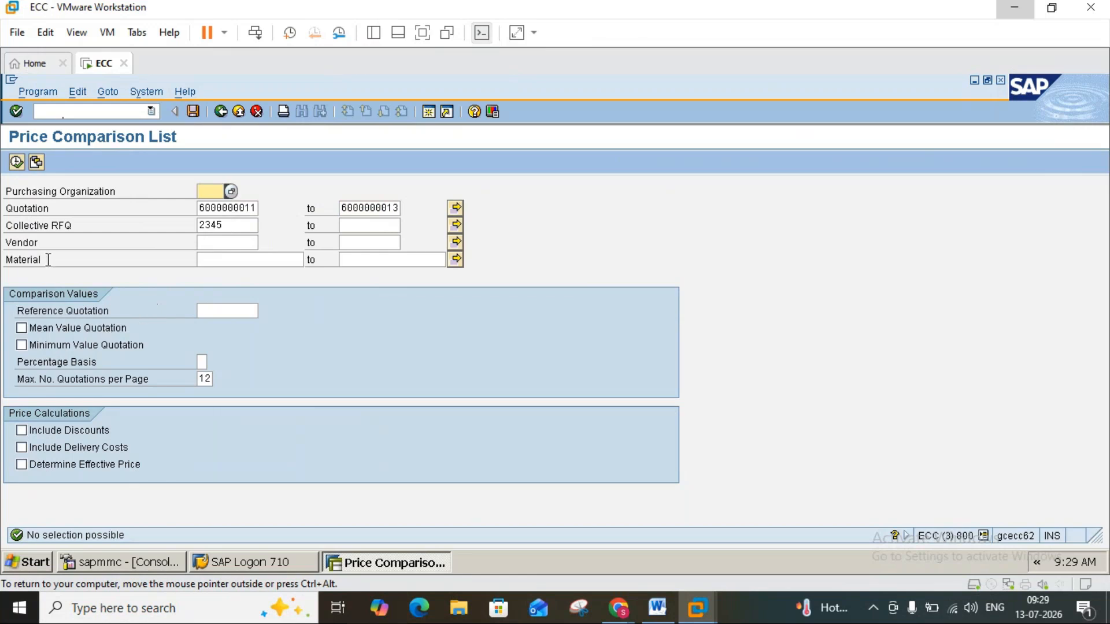
pyautogui.click(17, 162)
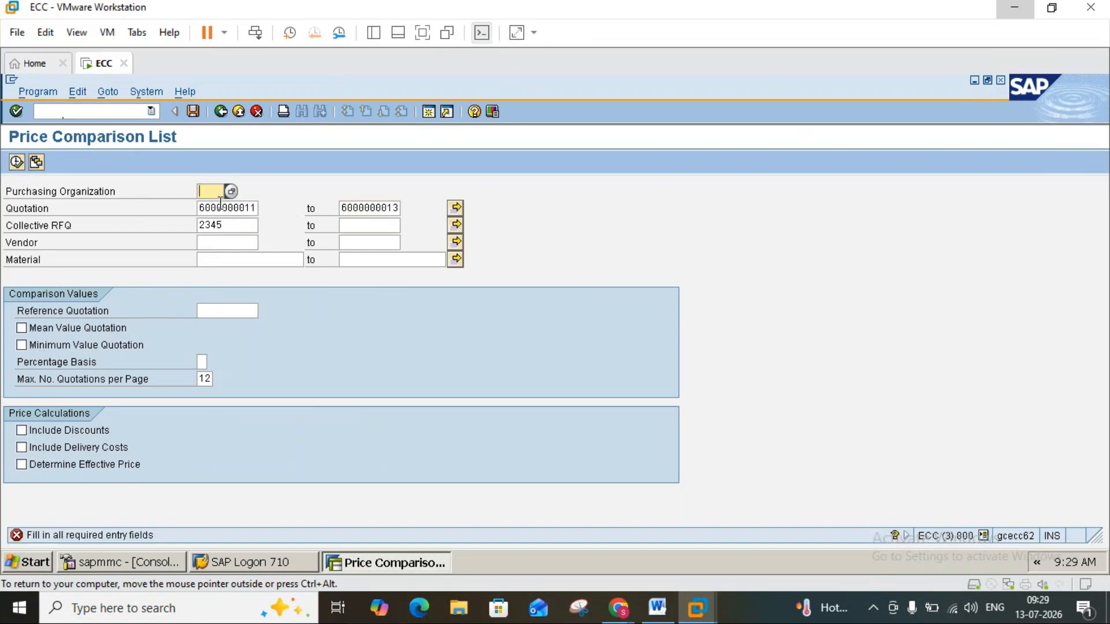
# Set the purchasing organization to 1000 and execute the price comparison.
pyautogui.write('1000')
pyautogui.click(17, 163)
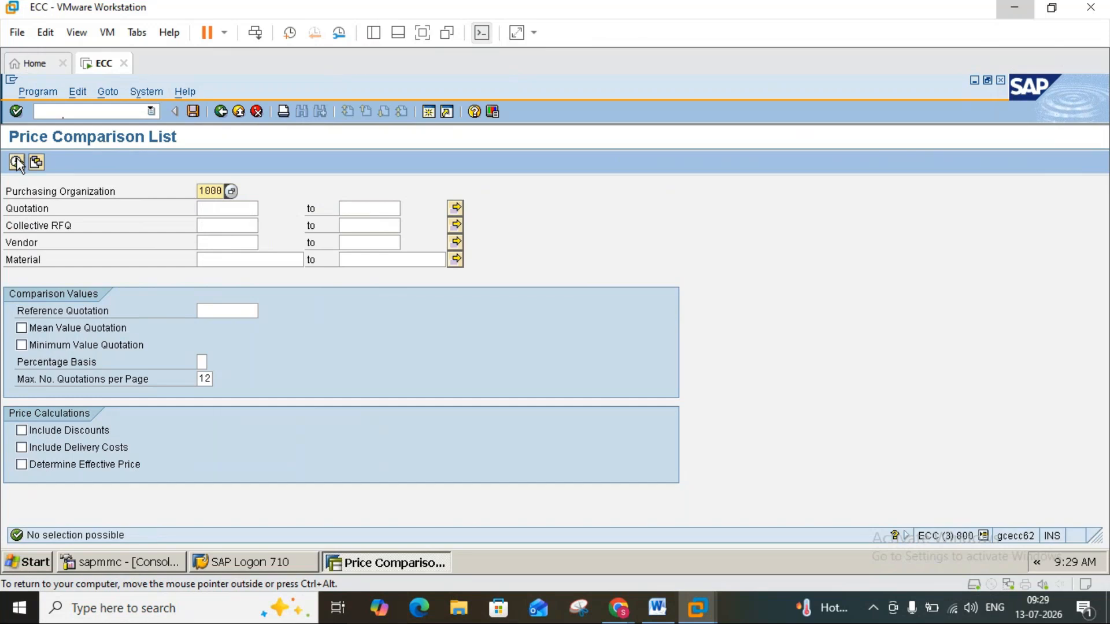
# Switch to the pur.trans document in Word to consult the ME49 price comparison instructions.
pyautogui.click(674, 610)
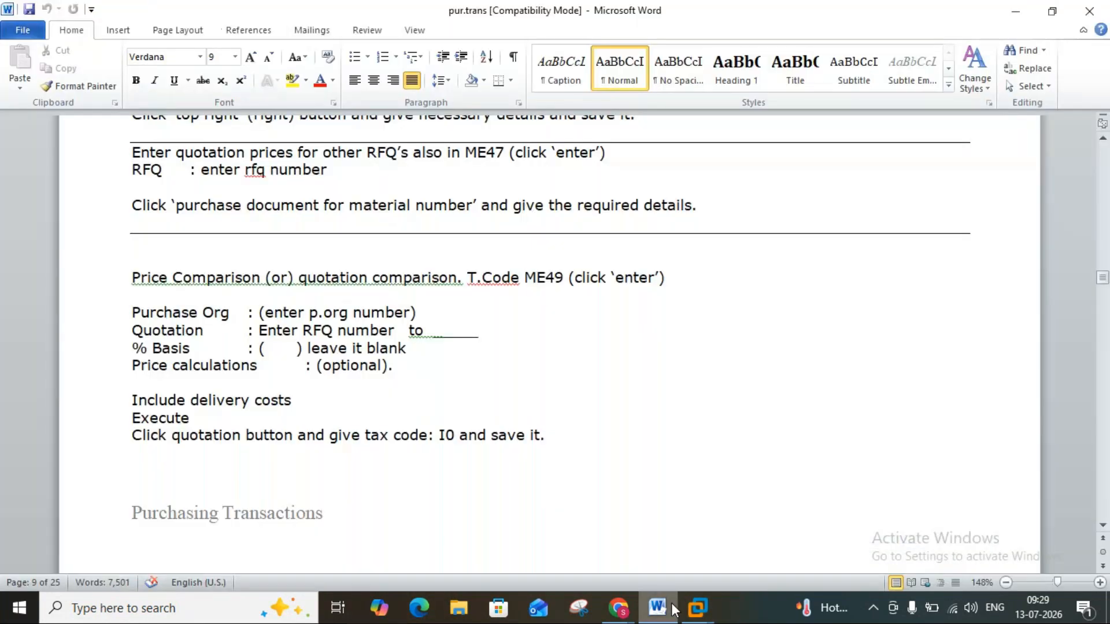
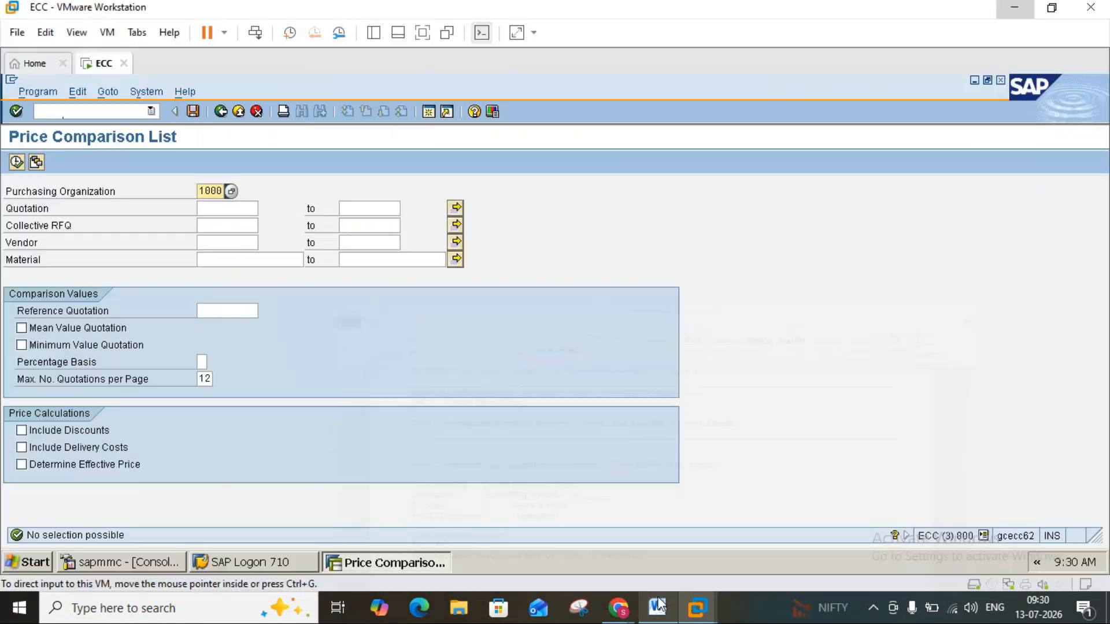
pyautogui.click(656, 617)
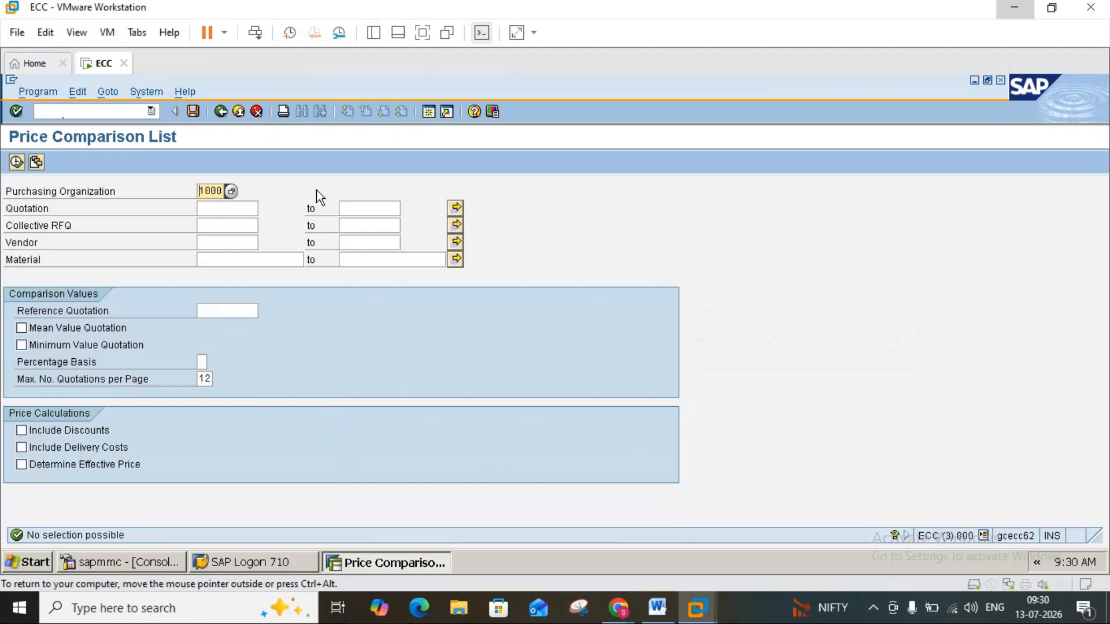
pyautogui.click(219, 208)
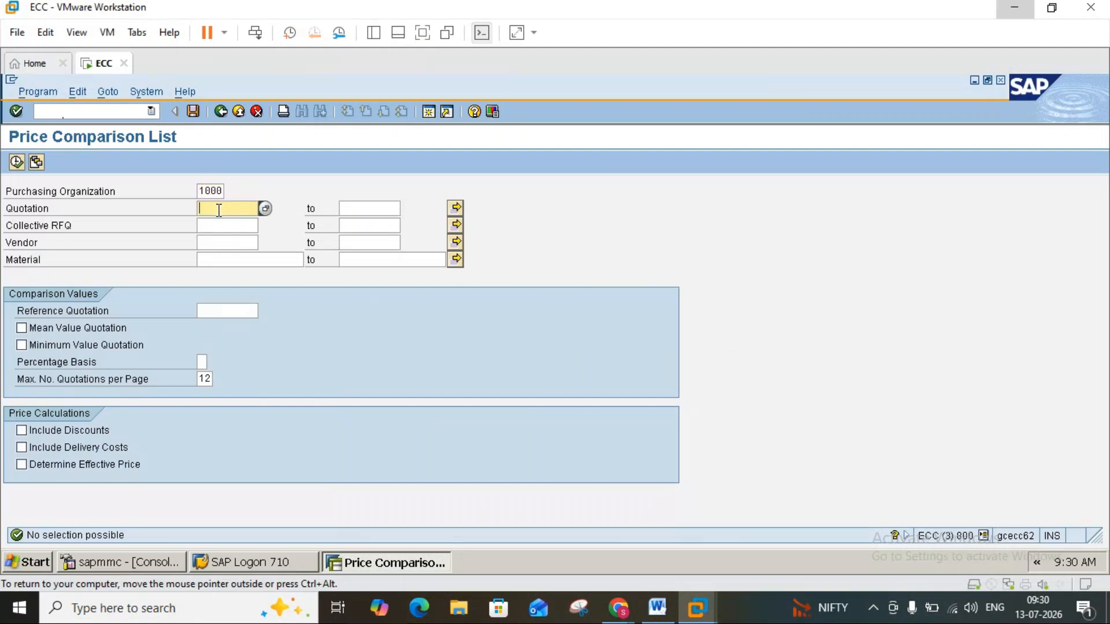
pyautogui.write('6000000')
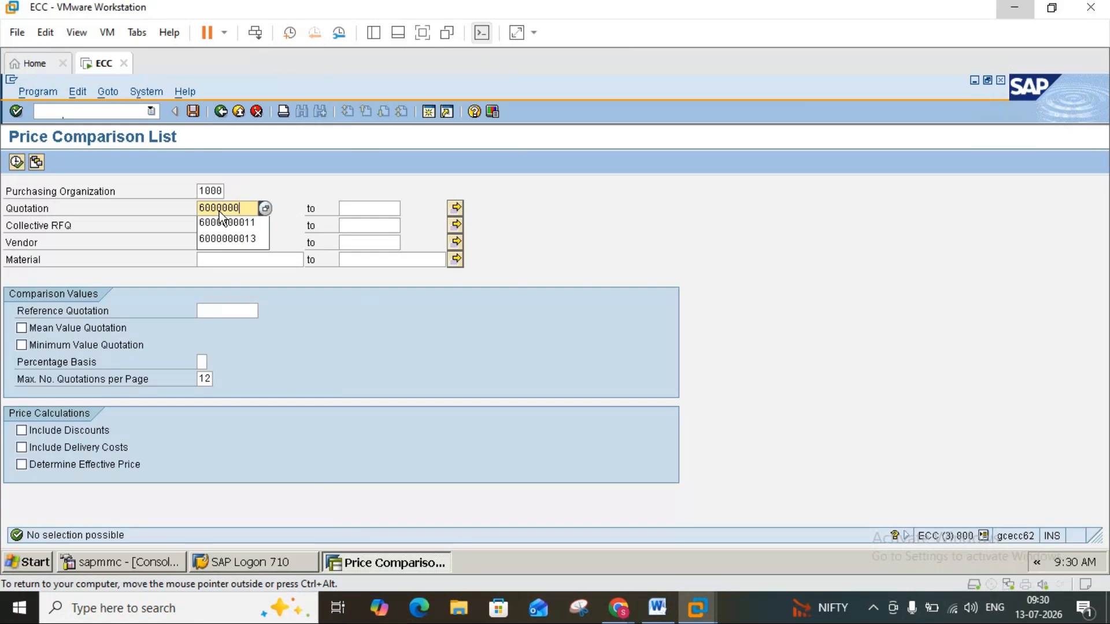
pyautogui.write('012')
pyautogui.press('BackSpace')
pyautogui.press('BackSpace')
pyautogui.write('012')
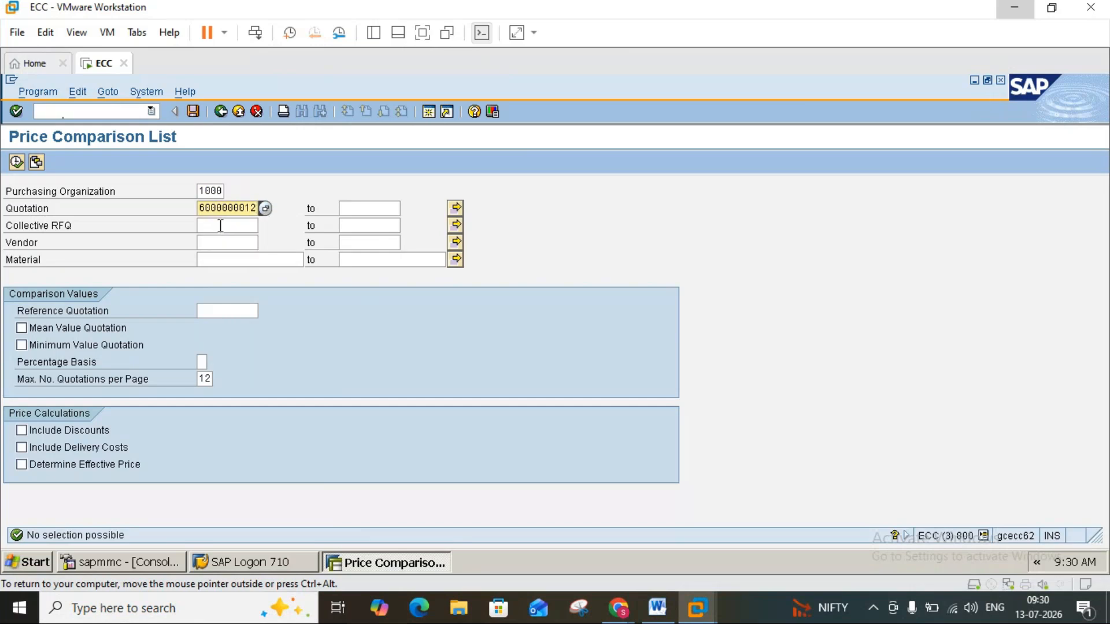
pyautogui.click(22, 448)
pyautogui.click(17, 162)
pyautogui.click(221, 207)
pyautogui.click(220, 206)
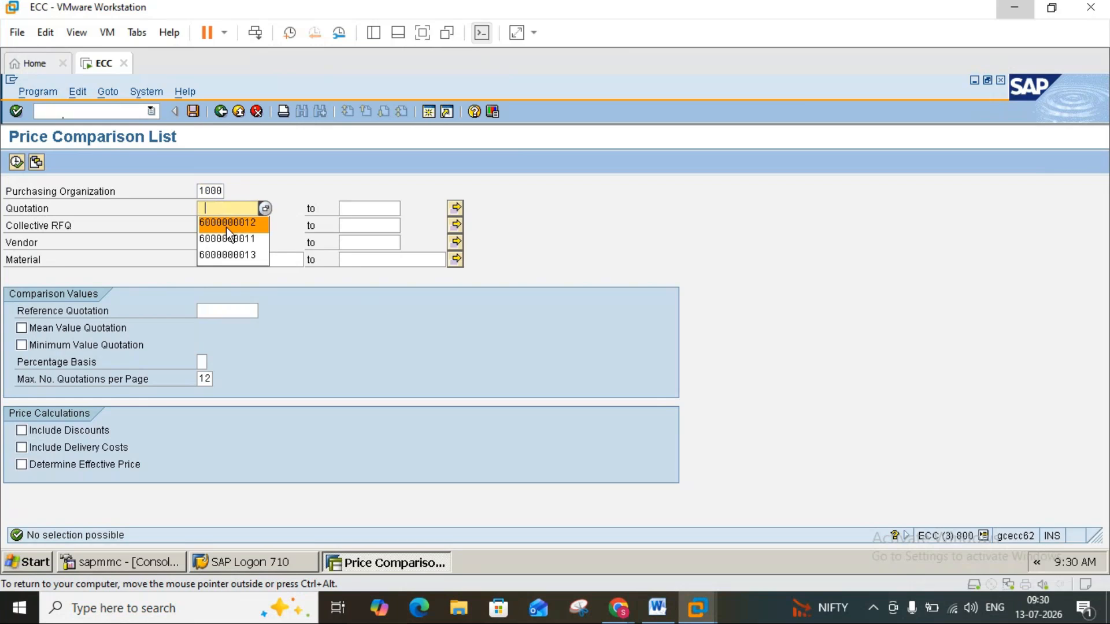
pyautogui.click(240, 241)
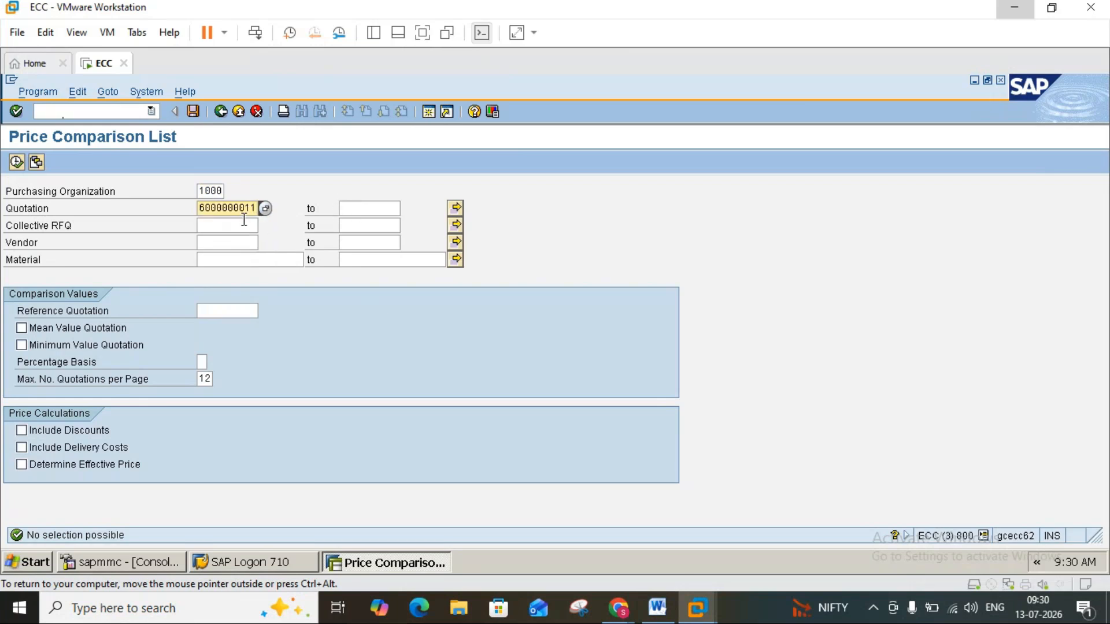
pyautogui.click(242, 223)
pyautogui.write('2345')
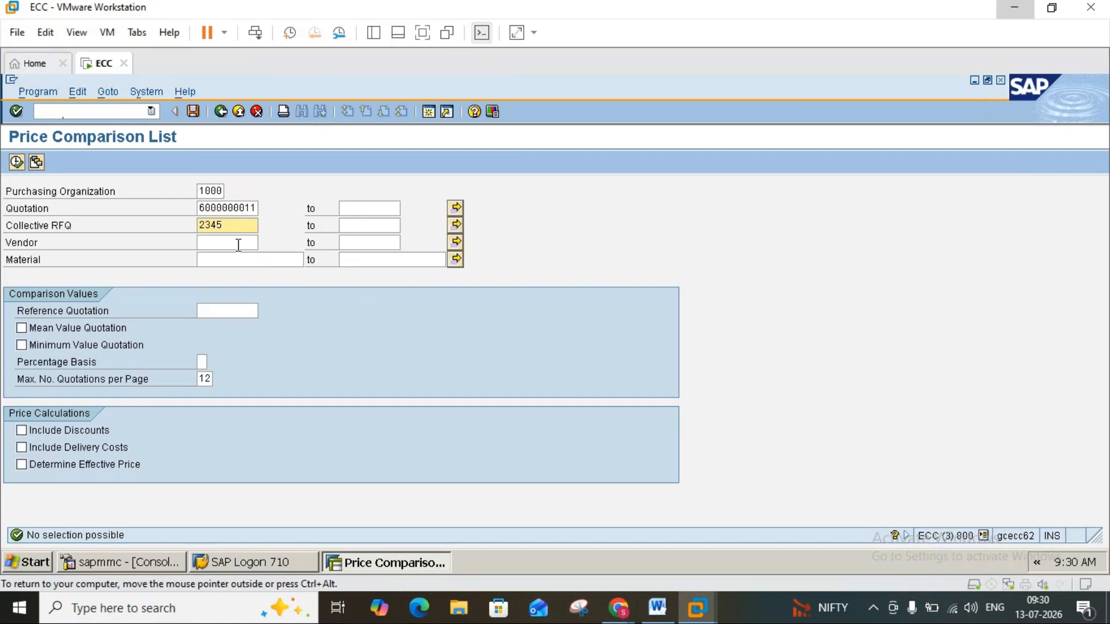
pyautogui.click(238, 242)
pyautogui.write('1000')
pyautogui.click(238, 253)
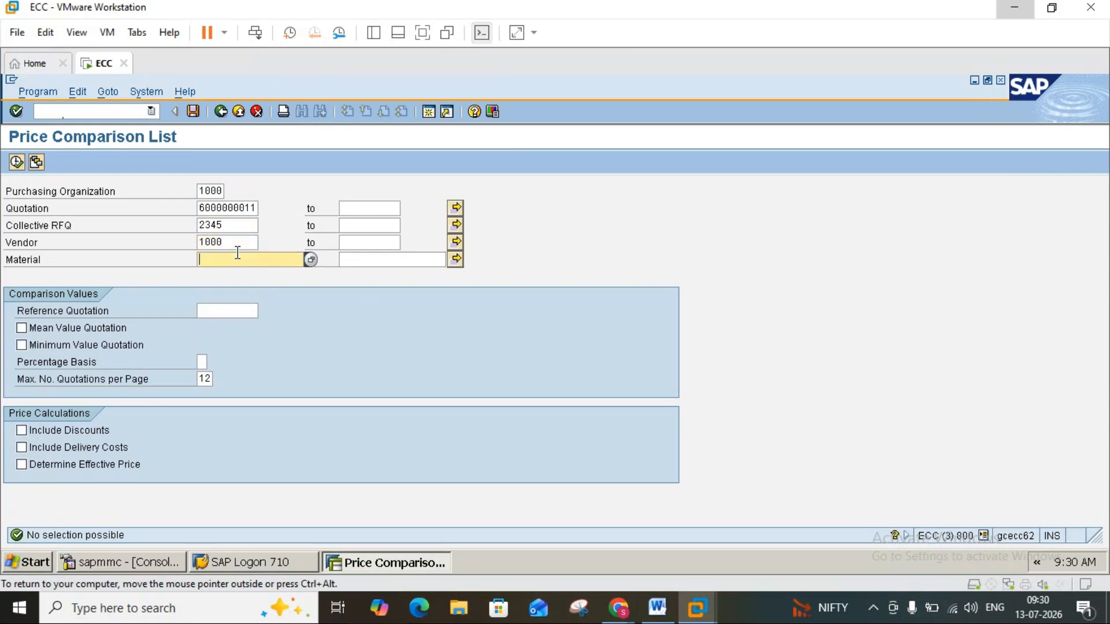
pyautogui.write('1448')
pyautogui.click(22, 448)
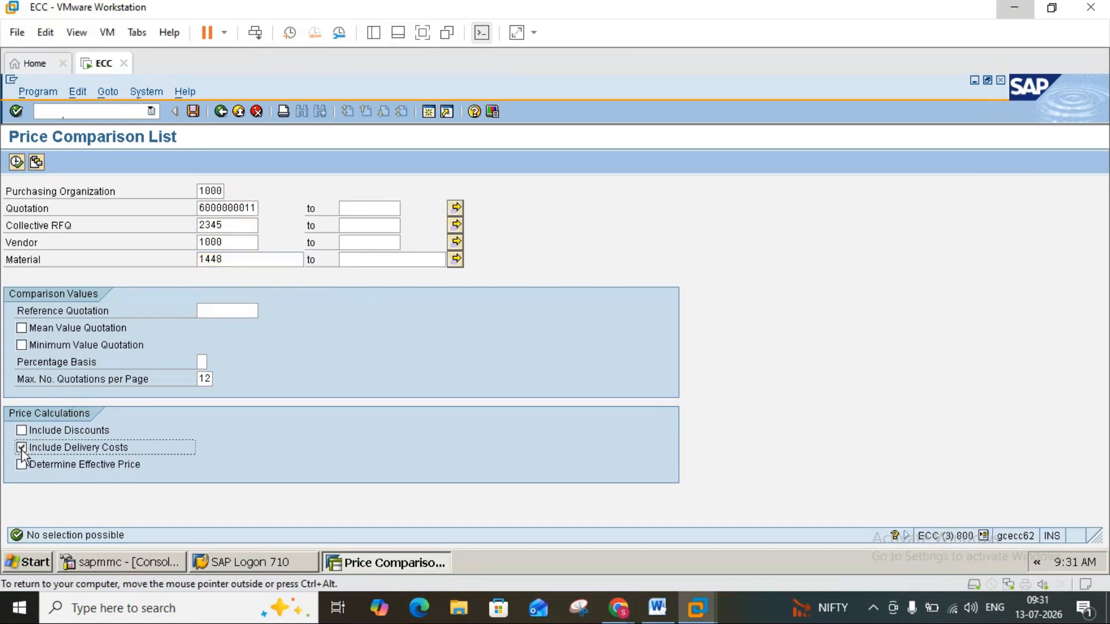
pyautogui.click(16, 163)
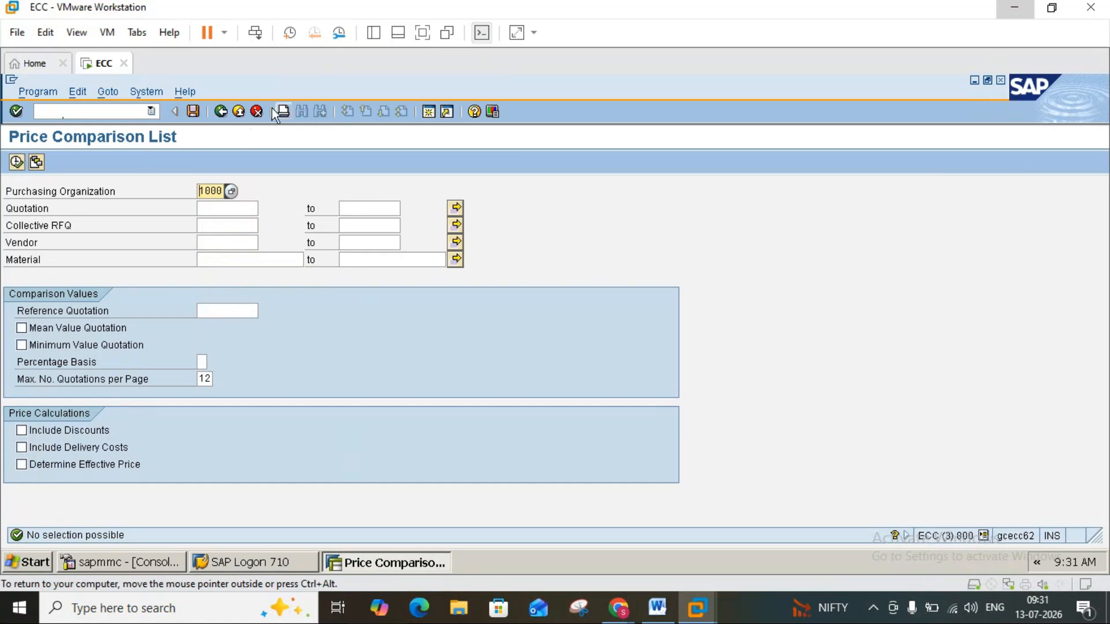
# Switch to the pur.trans document in Word and review the ME47 instructions for maintaining a quotation.
pyautogui.click(656, 610)
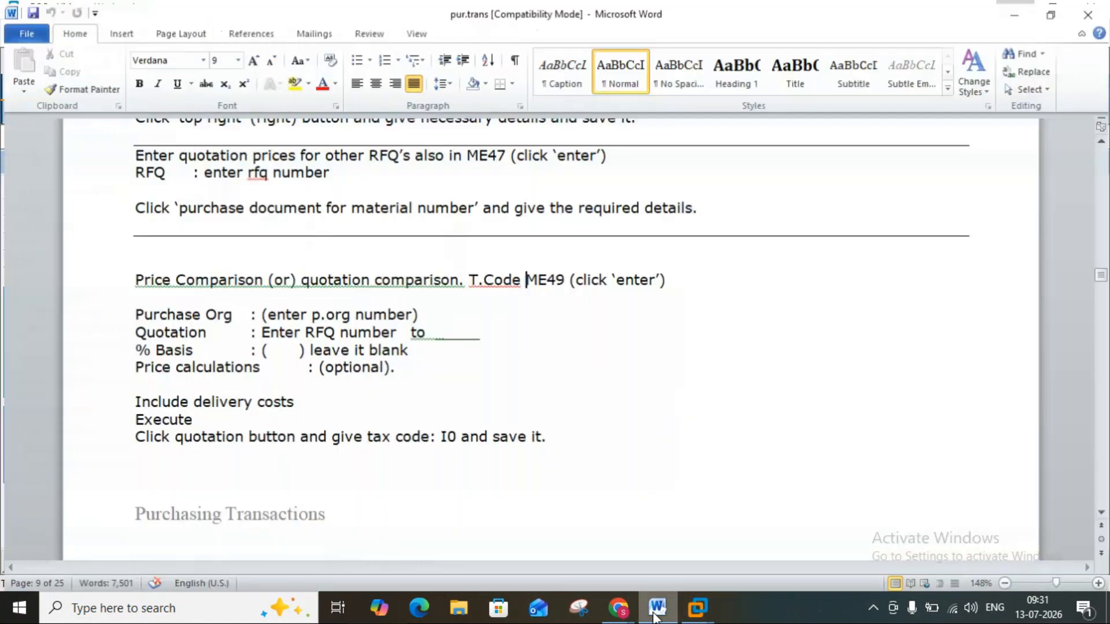
pyautogui.click(1101, 143)
pyautogui.scroll(5, 1101, 142)
pyautogui.scroll(4, 1101, 142)
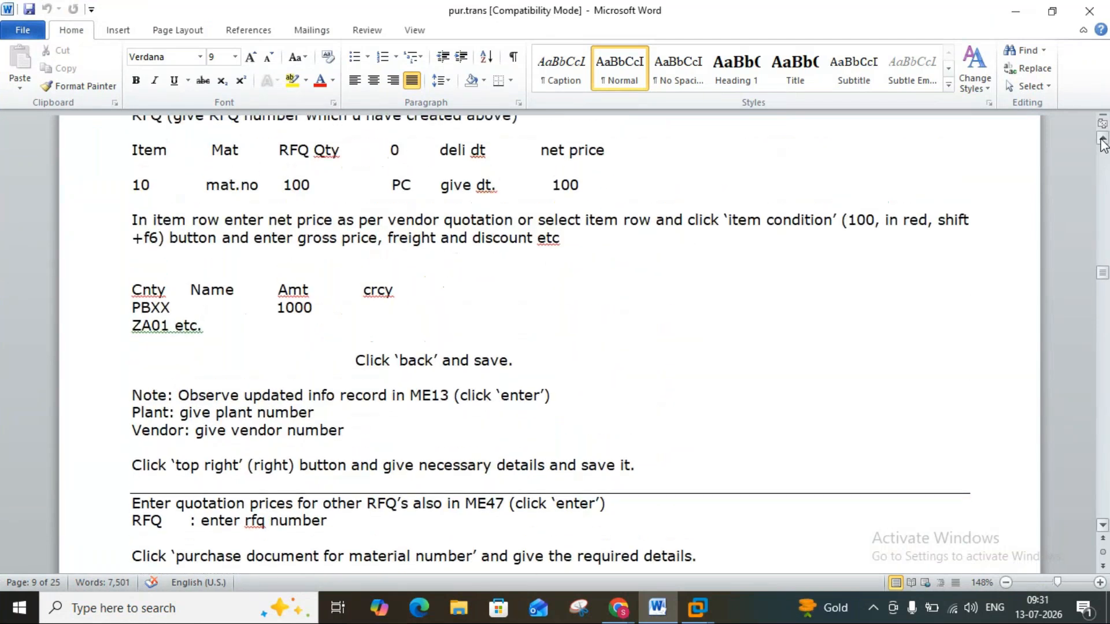
pyautogui.scroll(2, 1102, 142)
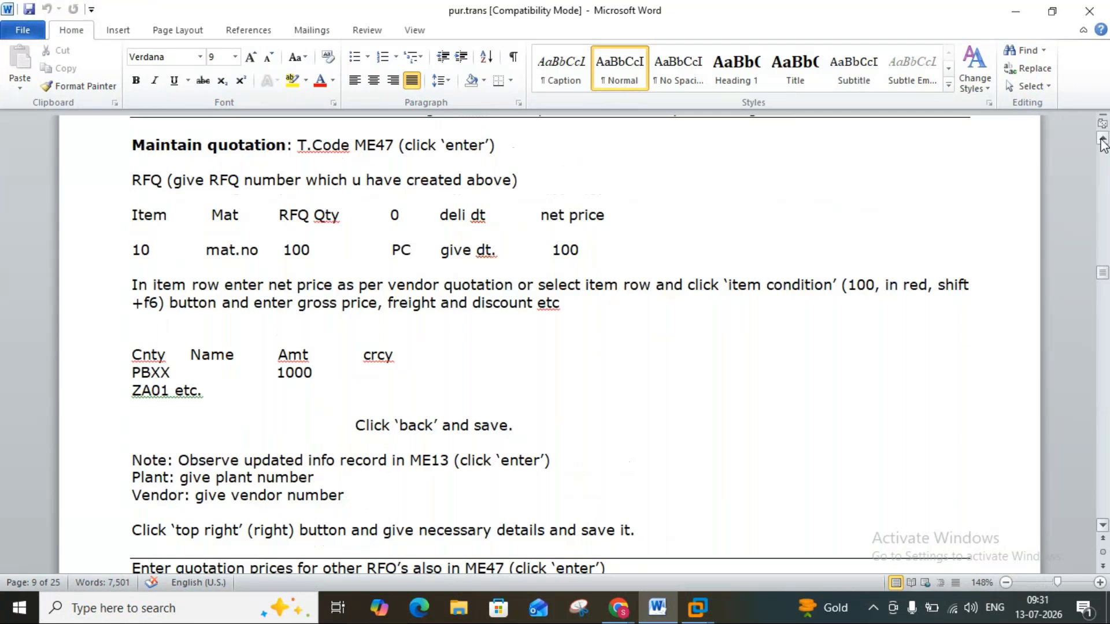
pyautogui.scroll(2, 1101, 142)
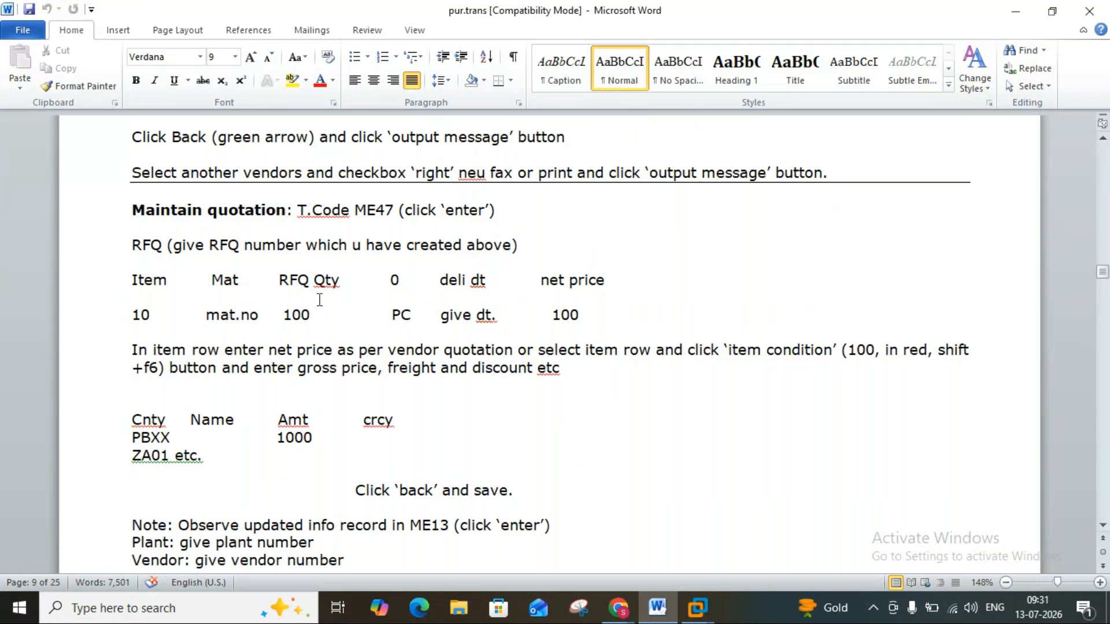
pyautogui.click(547, 311)
# Review the notes from the item conditions and ME13 info record through to the ME49 price comparison.
pyautogui.click(1102, 528)
pyautogui.click(1102, 526)
pyautogui.click(1102, 526)
pyautogui.click(1102, 526)
pyautogui.click(1102, 526)
pyautogui.click(1102, 527)
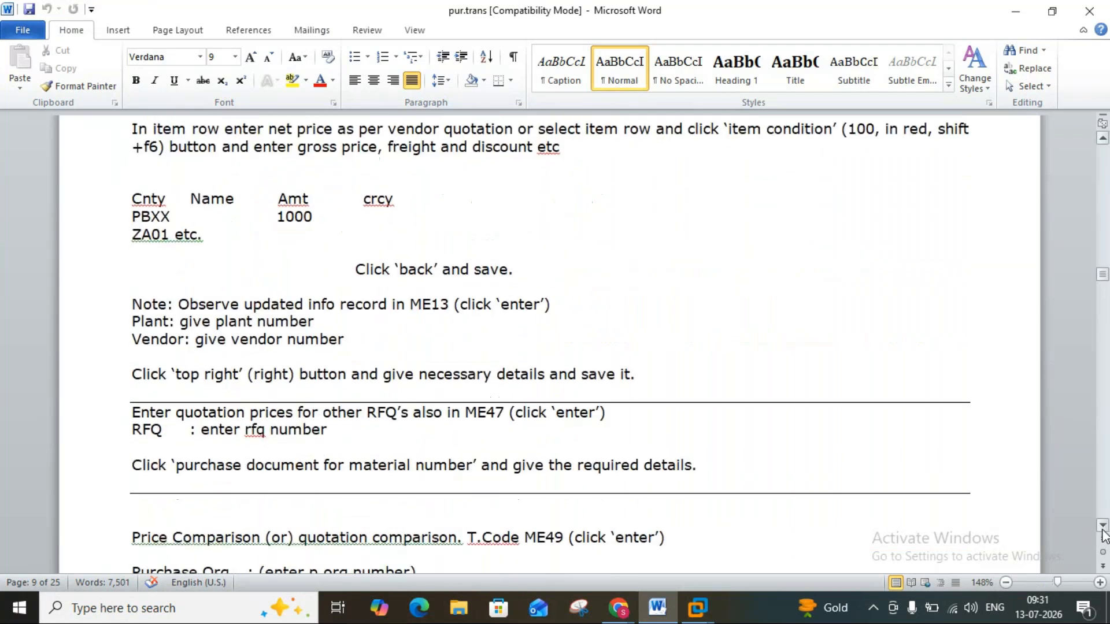
pyautogui.click(1102, 527)
pyautogui.click(1102, 527)
pyautogui.click(1102, 527)
pyautogui.click(1102, 526)
pyautogui.click(1102, 525)
pyautogui.click(1102, 526)
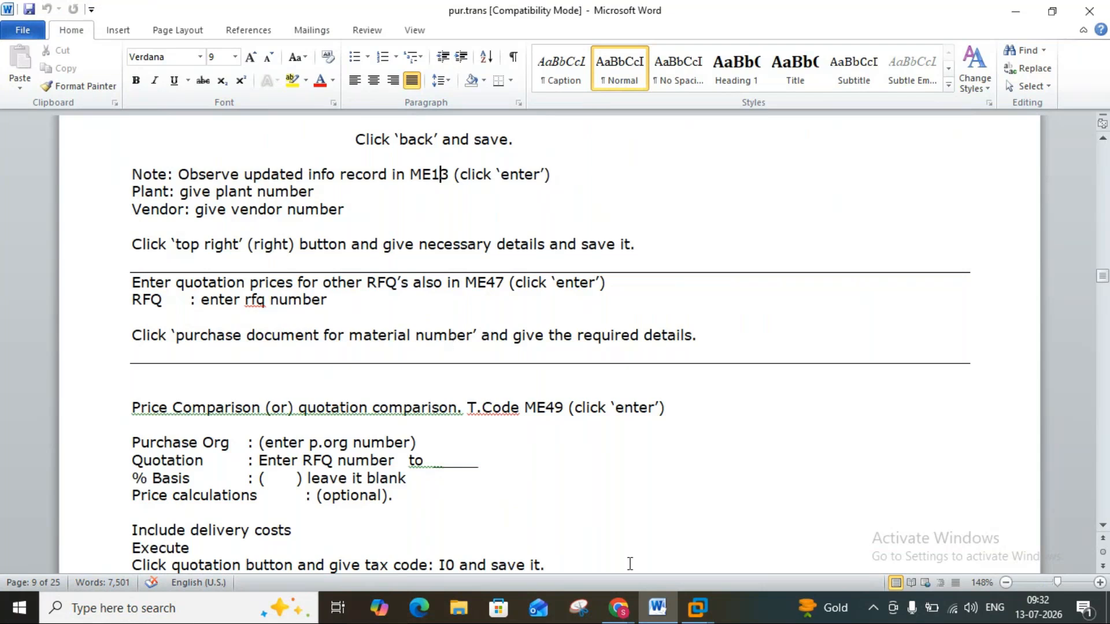
pyautogui.click(656, 604)
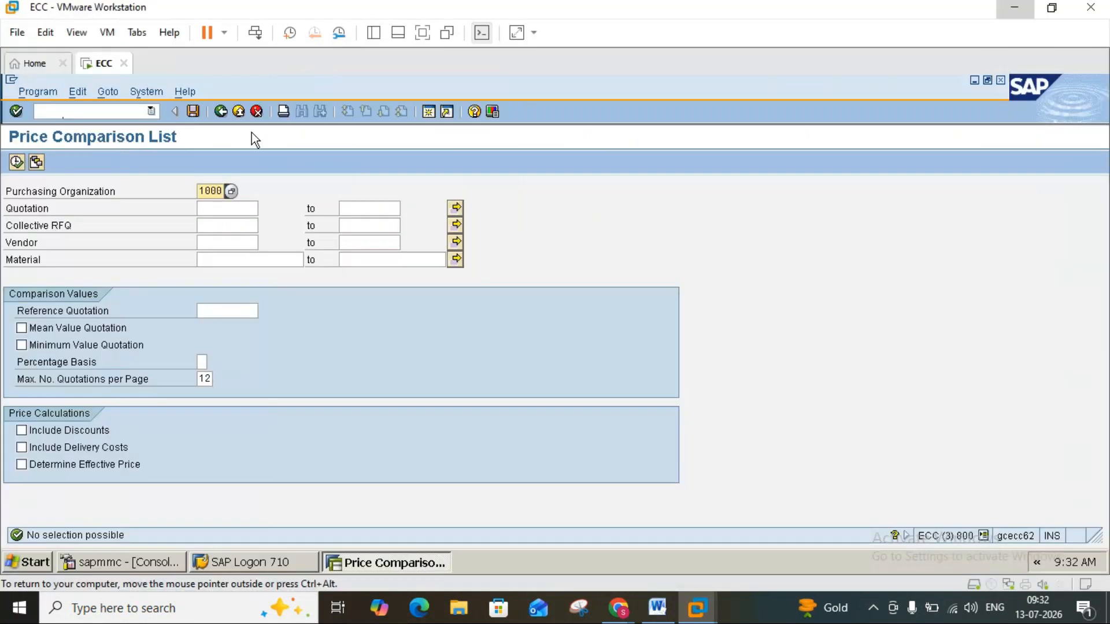
pyautogui.click(239, 114)
pyautogui.write('me47')
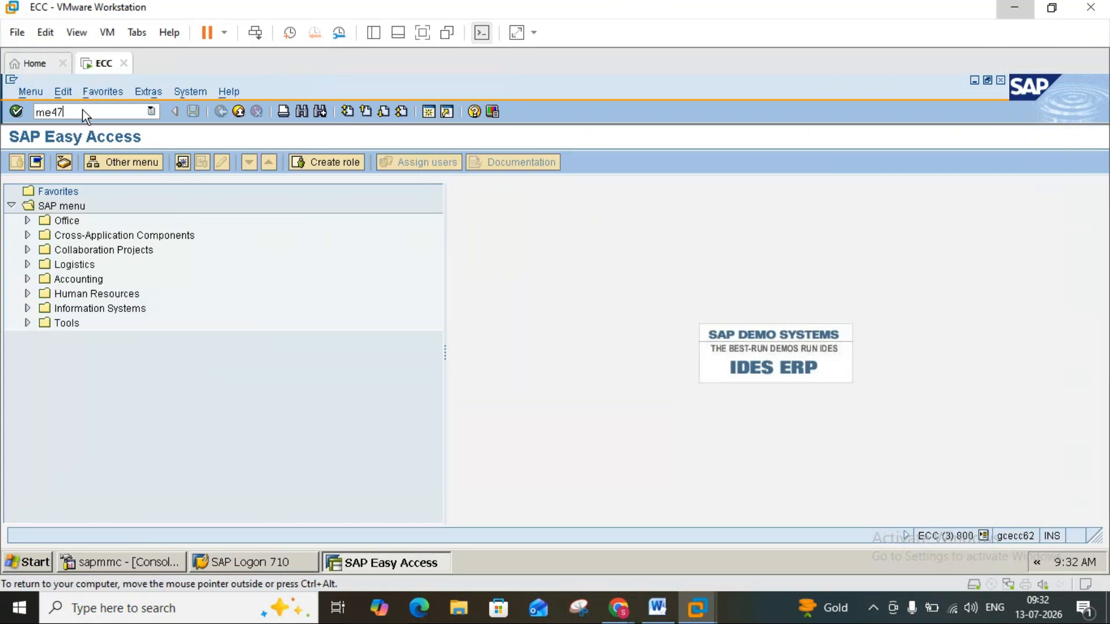
pyautogui.press('Return')
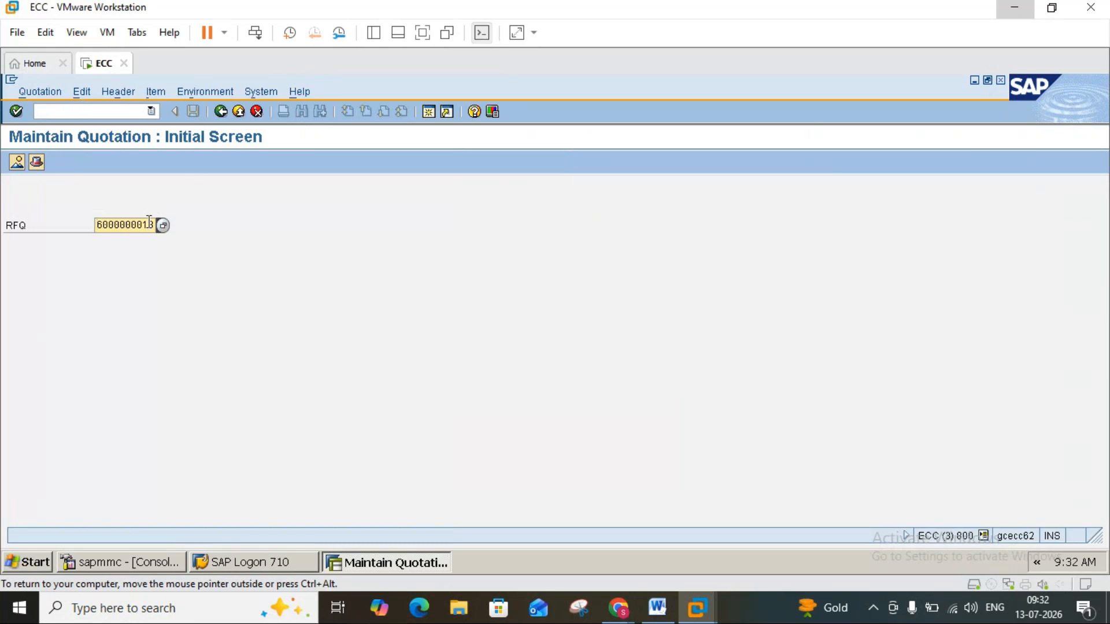
pyautogui.press('Return')
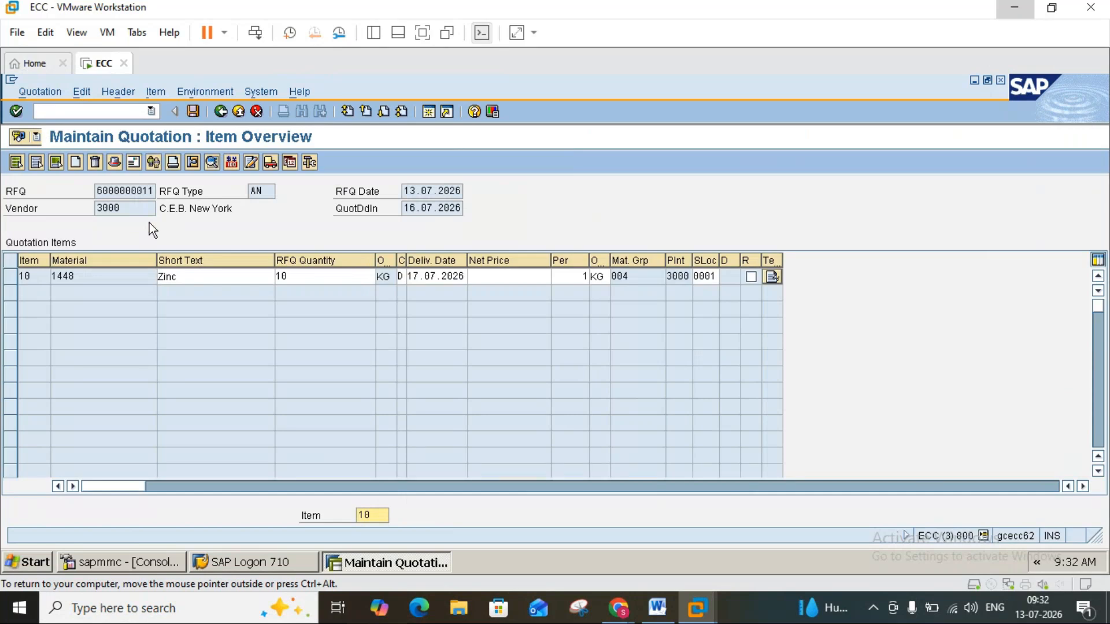
pyautogui.click(120, 211)
pyautogui.click(225, 115)
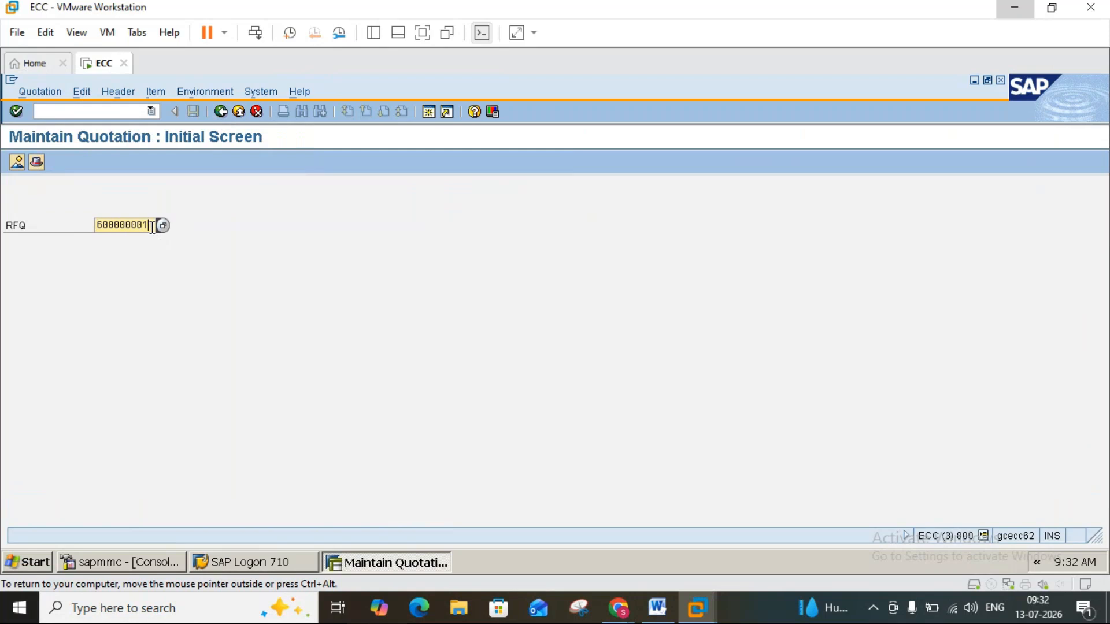
pyautogui.press('Return')
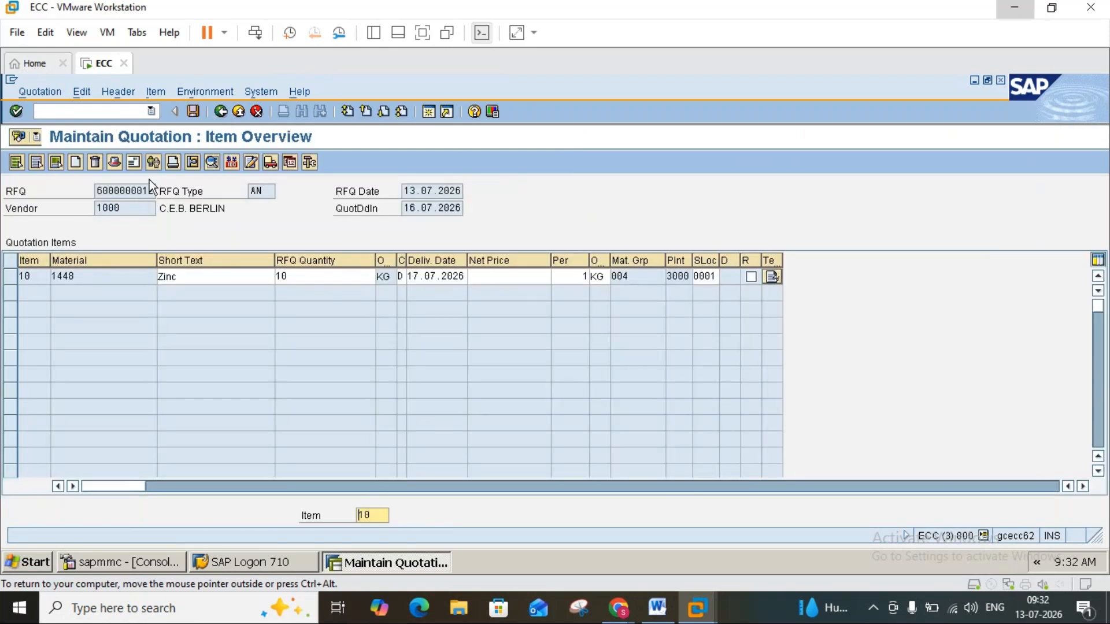
pyautogui.click(140, 202)
pyautogui.click(224, 112)
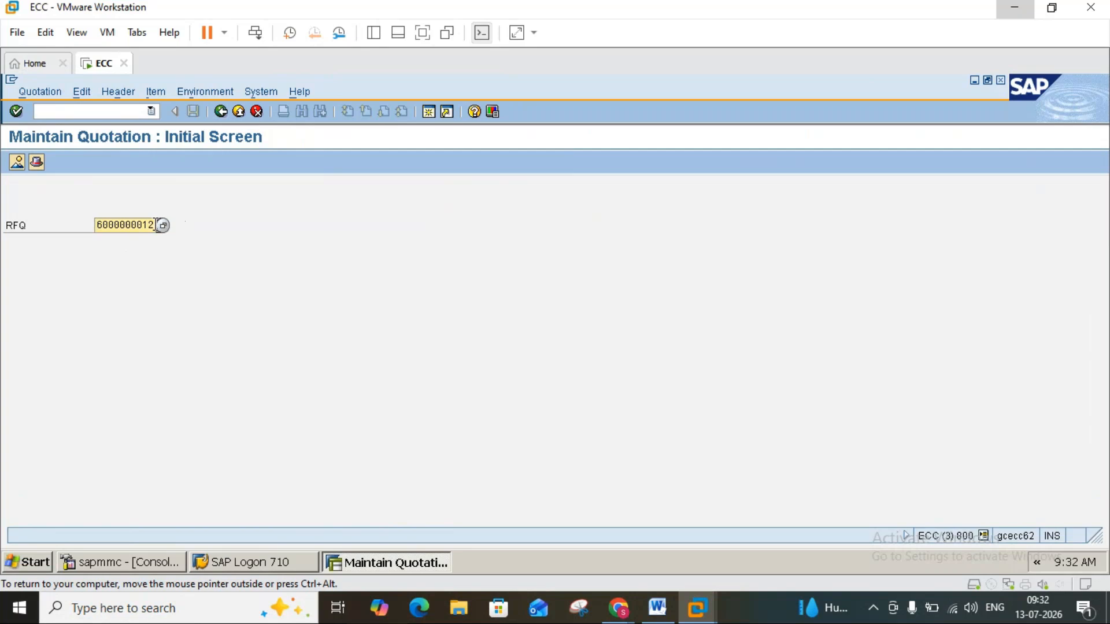
pyautogui.press('BackSpace')
pyautogui.write('3')
pyautogui.press('Return')
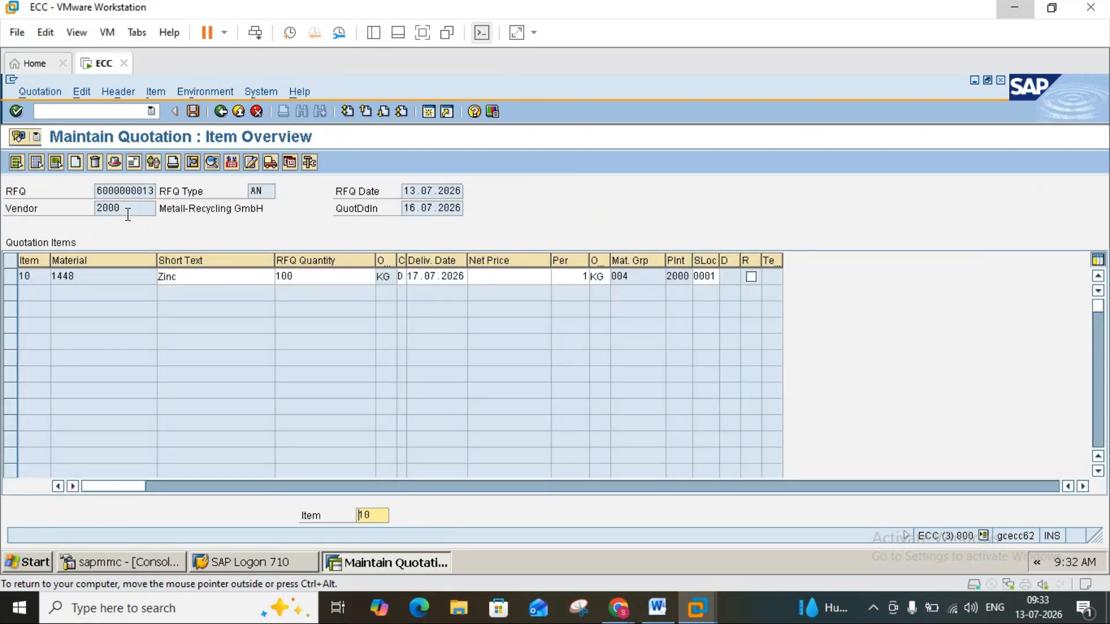
pyautogui.click(121, 210)
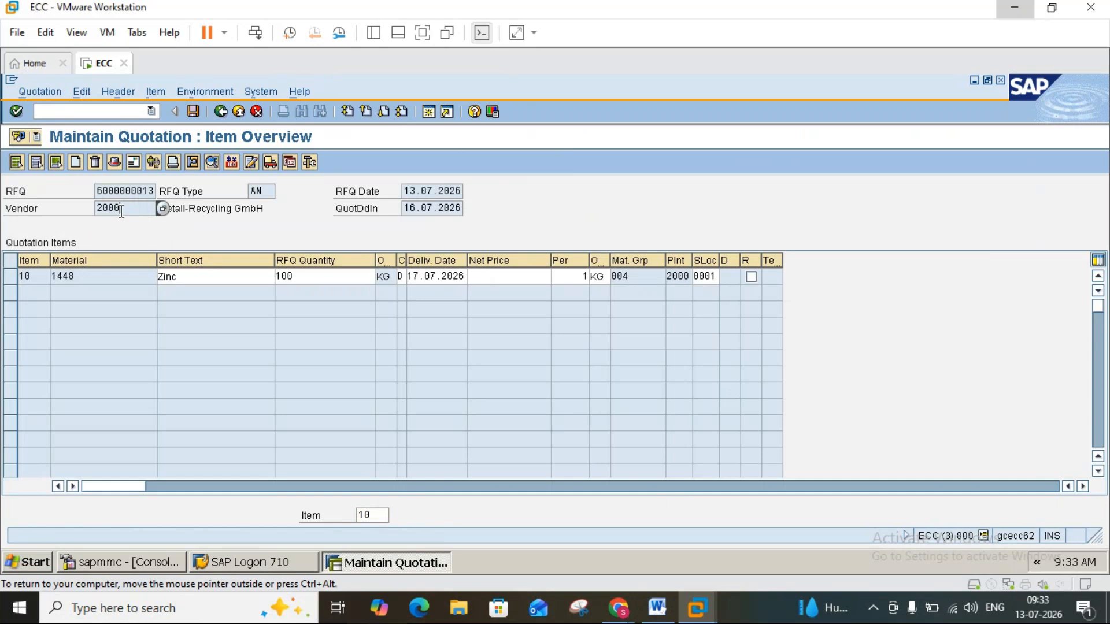
pyautogui.click(237, 113)
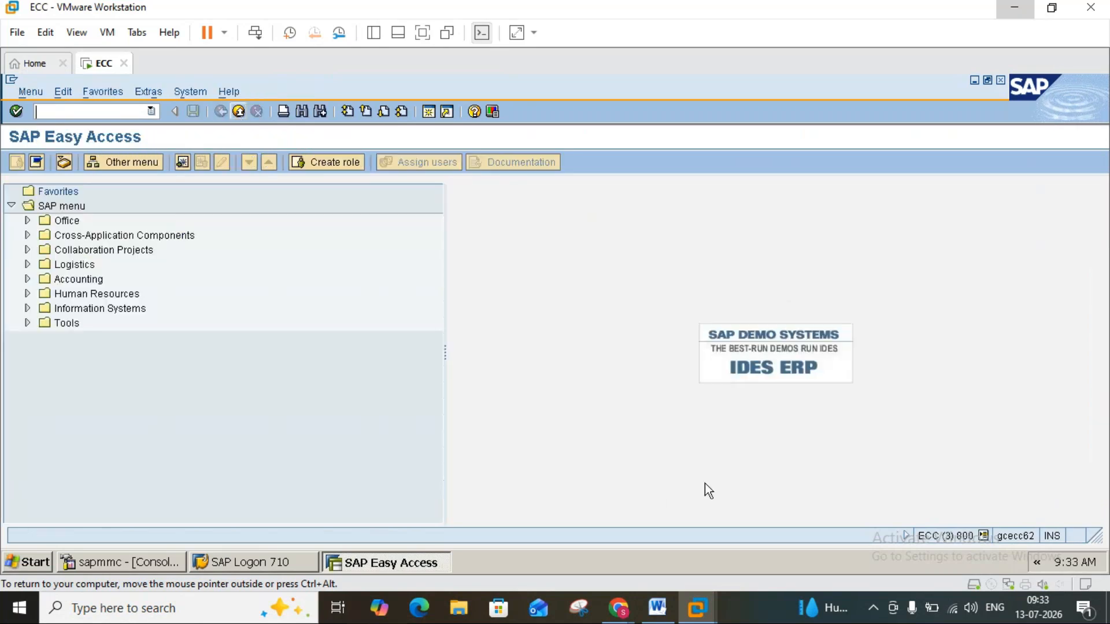
# Consult the ME49 instructions in Word and open transaction ME49 in SAP.
pyautogui.click(666, 613)
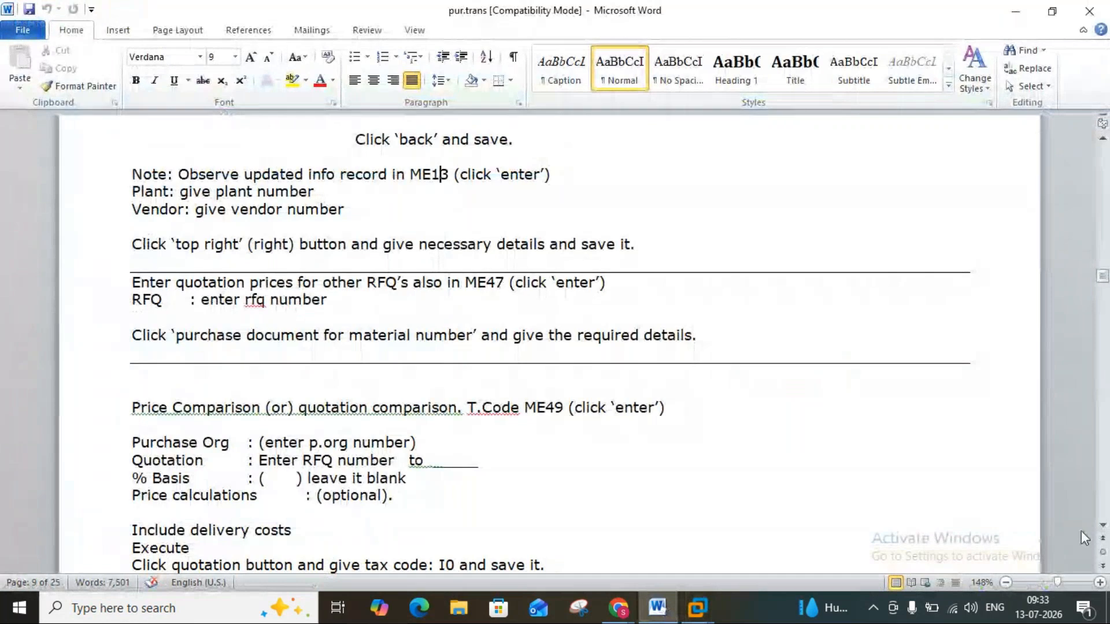
pyautogui.click(1101, 526)
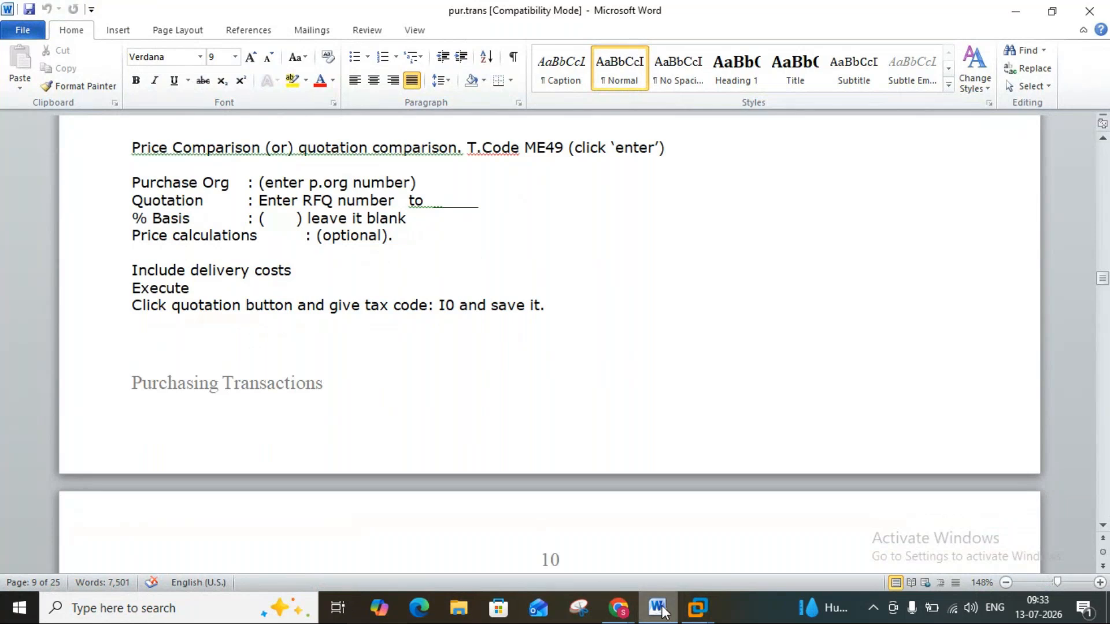
pyautogui.click(697, 606)
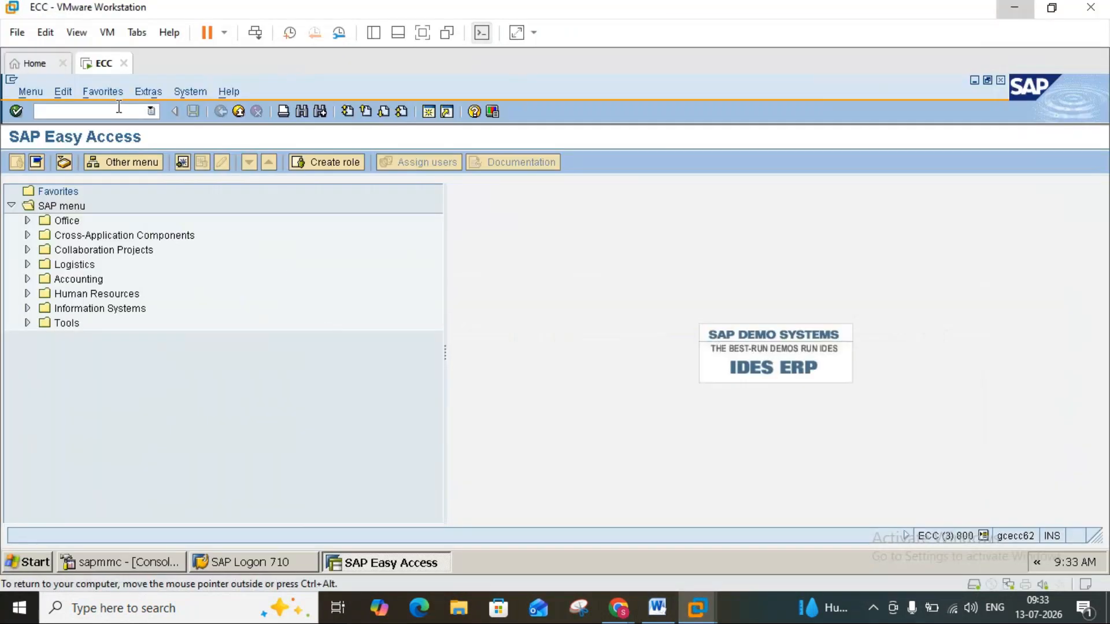
pyautogui.write('me49')
pyautogui.press('Return')
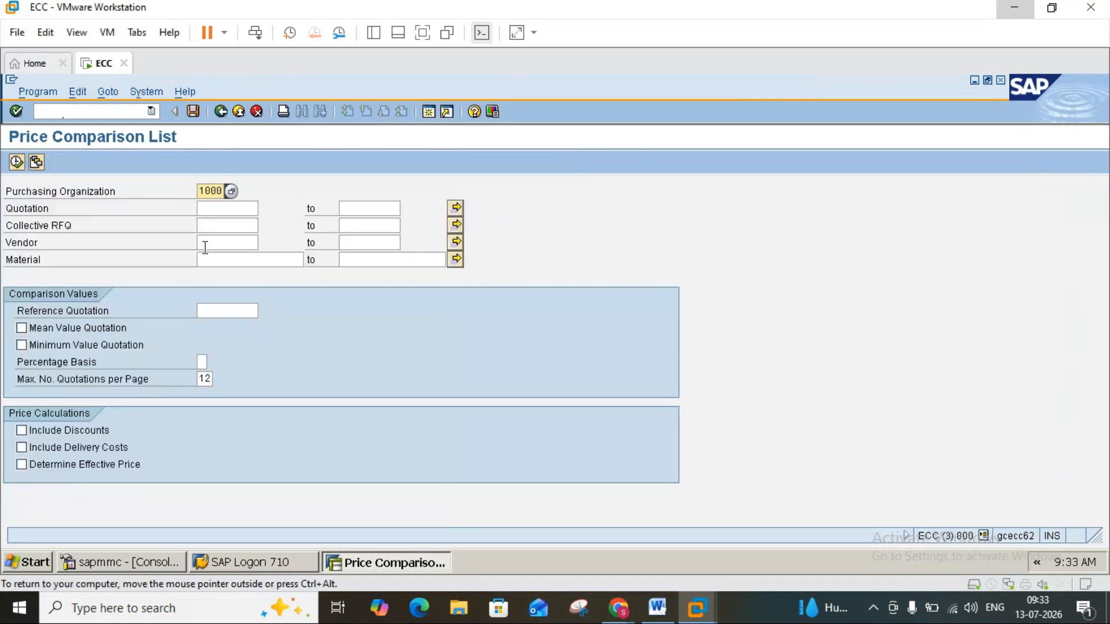
pyautogui.click(219, 209)
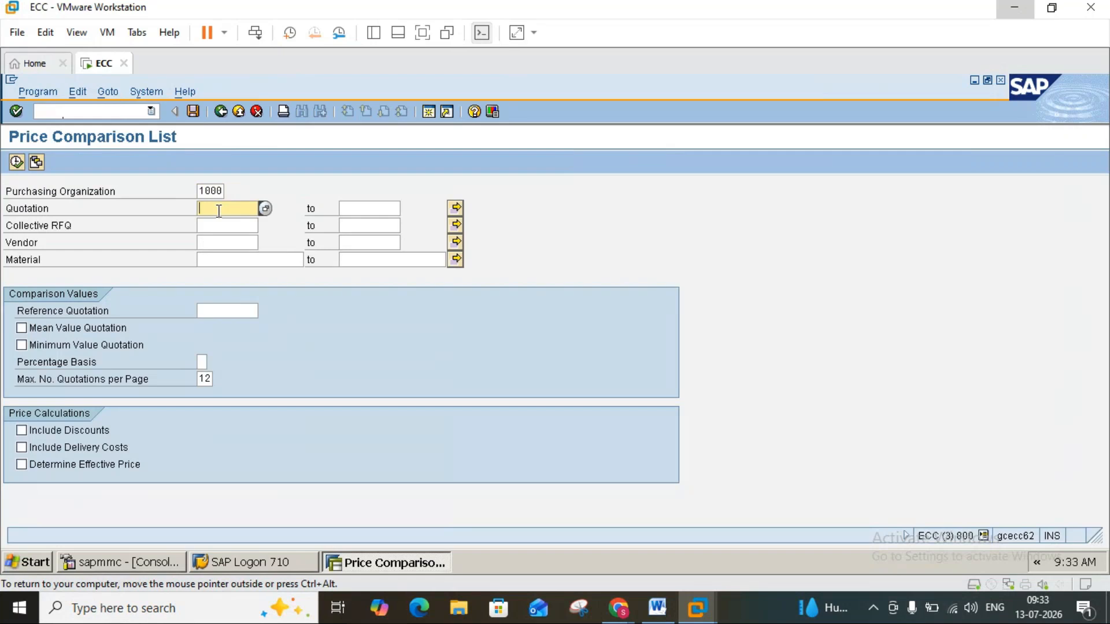
pyautogui.write('600000')
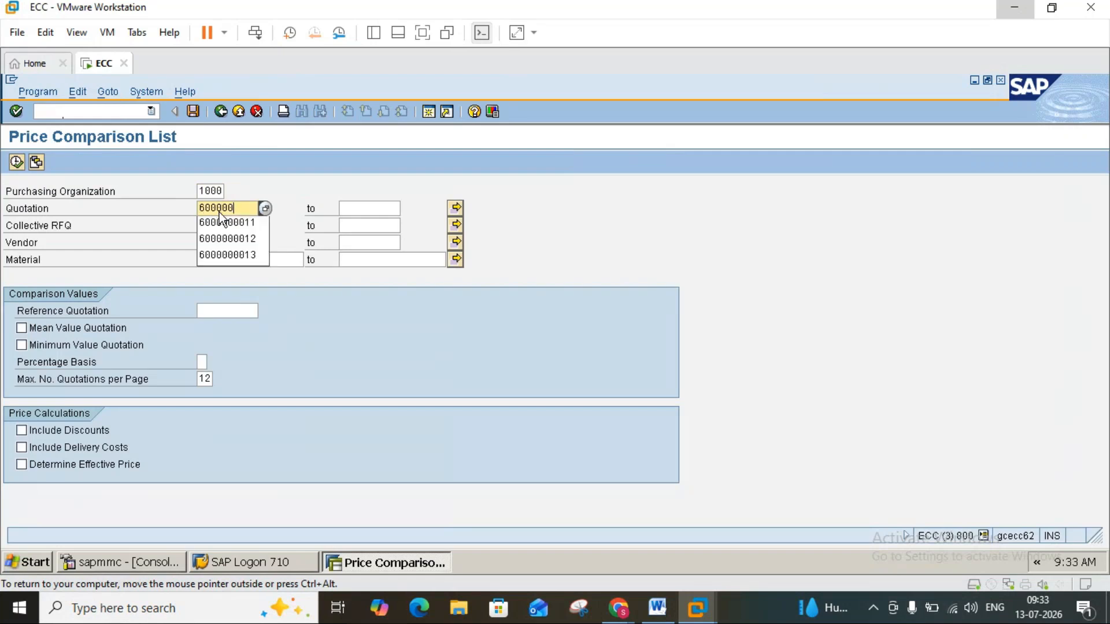
pyautogui.write('0012')
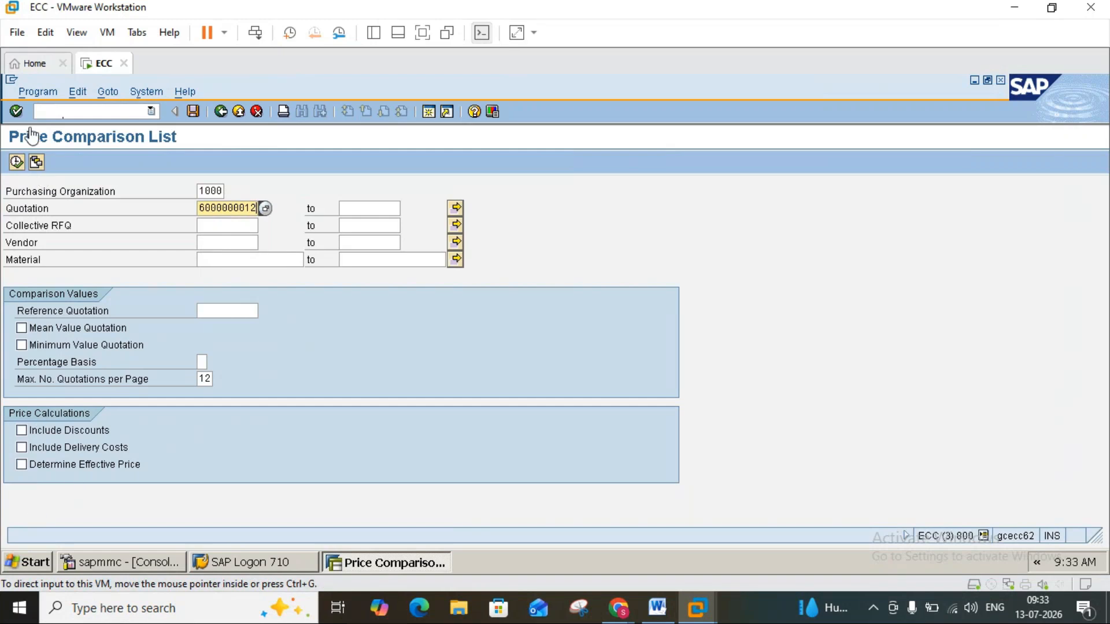
pyautogui.click(20, 166)
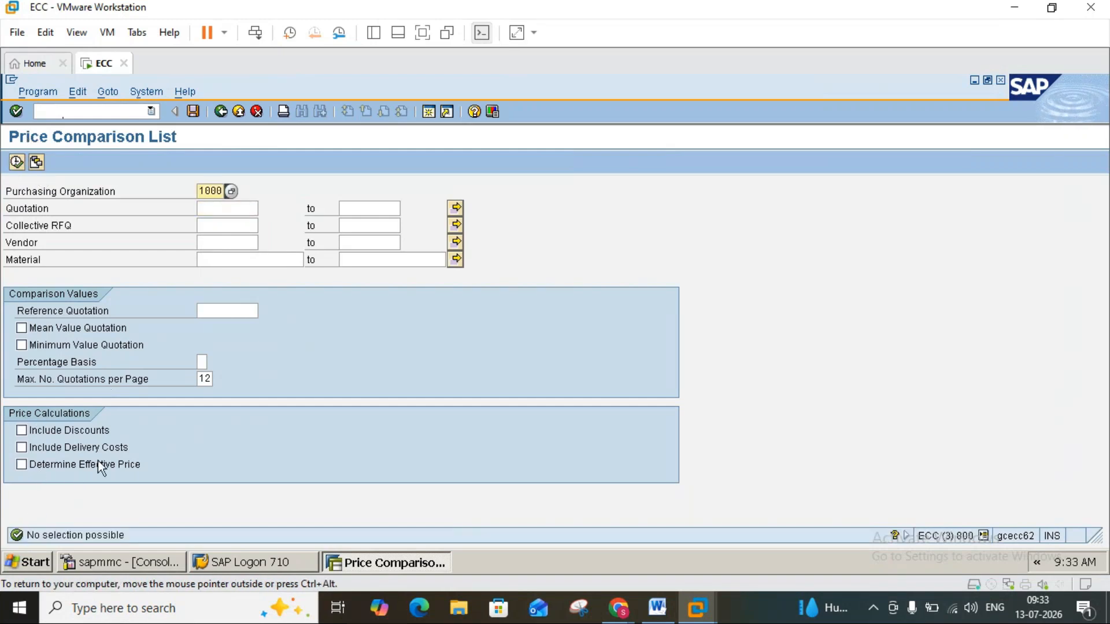
pyautogui.click(22, 449)
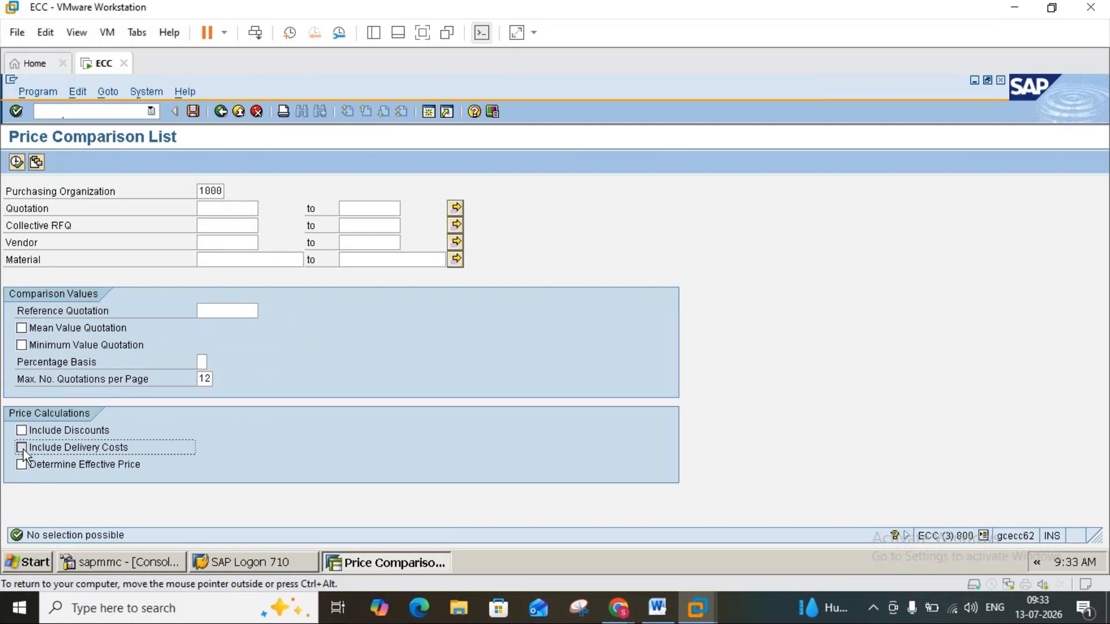
pyautogui.click(223, 211)
pyautogui.click(228, 223)
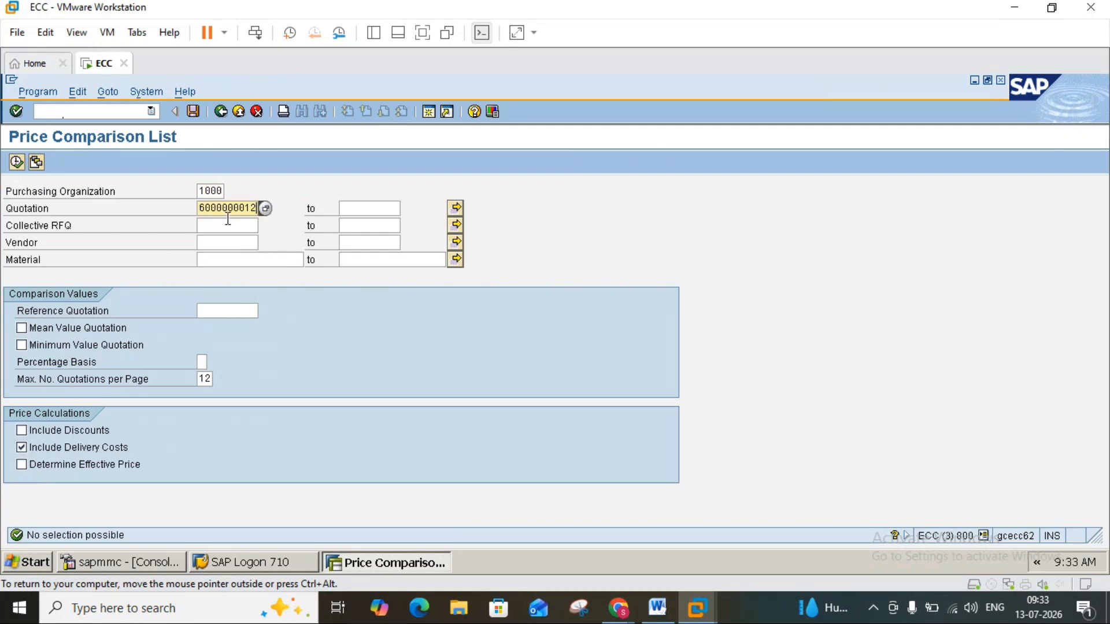
pyautogui.click(227, 226)
pyautogui.write('2345')
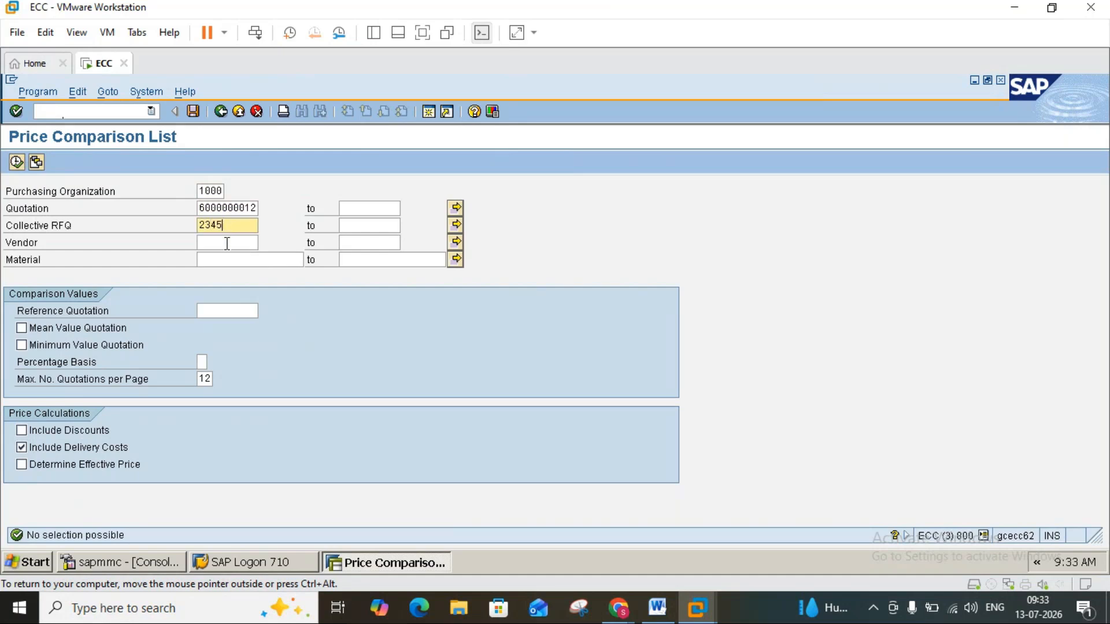
pyautogui.click(227, 243)
pyautogui.write('1000')
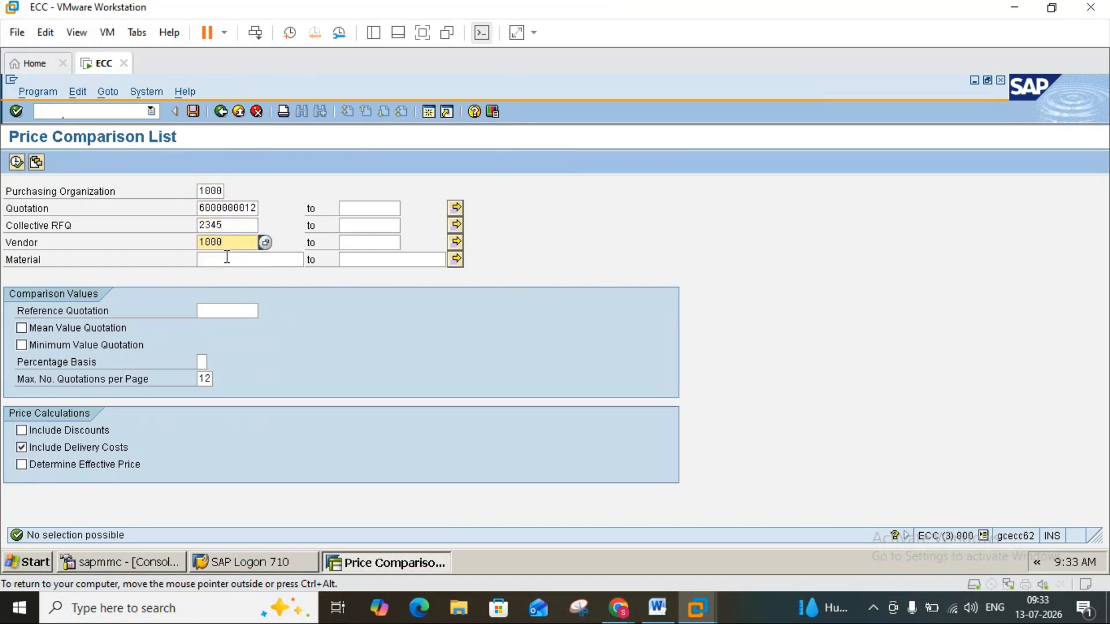
pyautogui.click(228, 260)
pyautogui.write('1448')
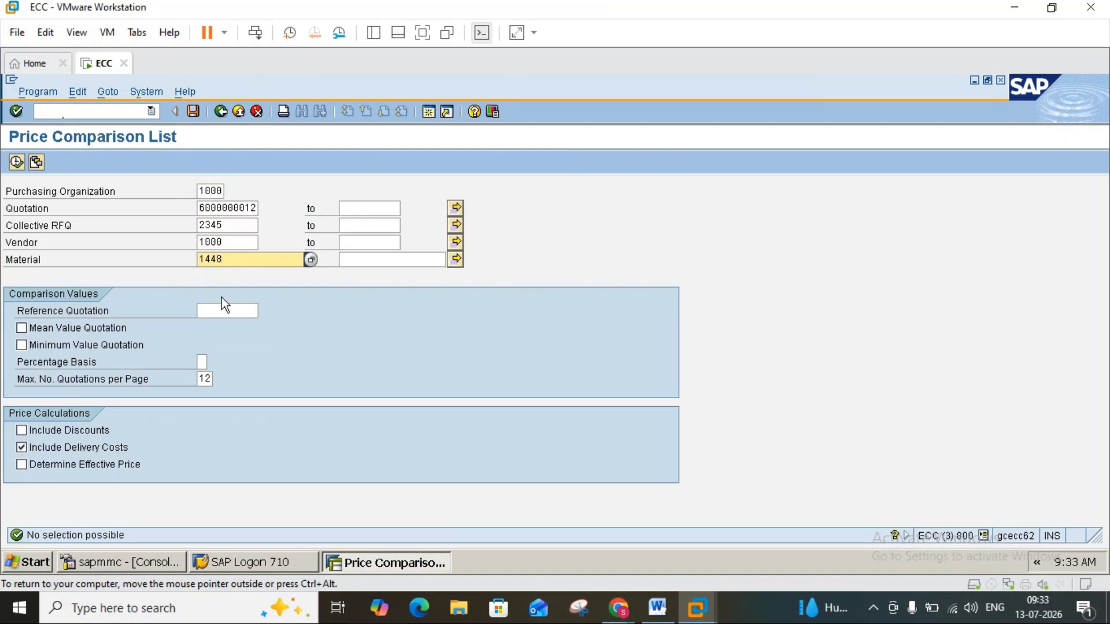
pyautogui.click(21, 432)
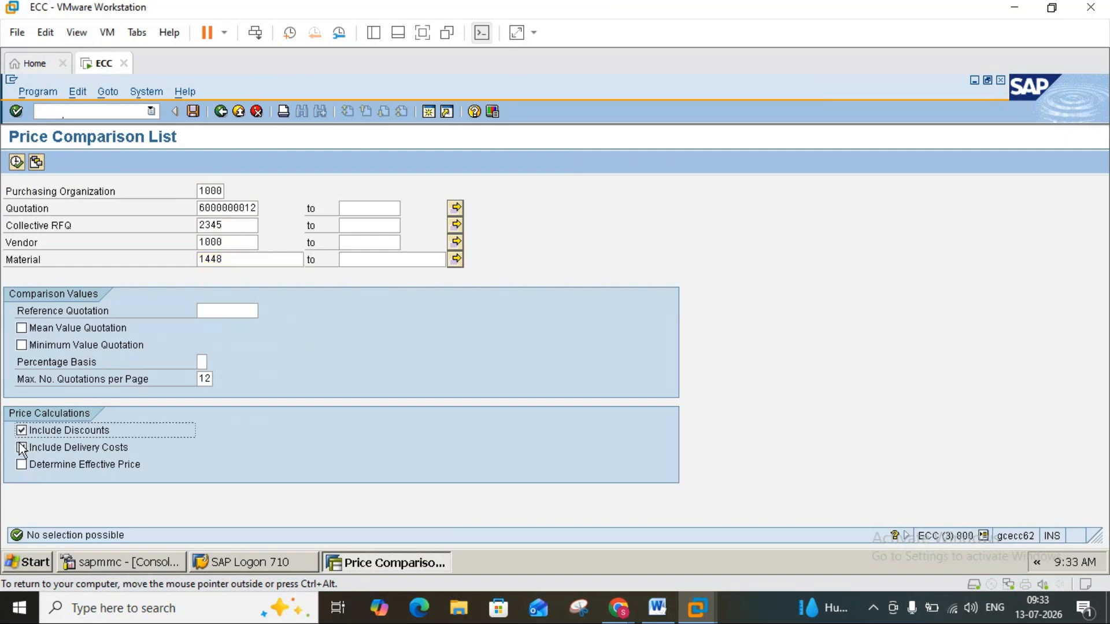
pyautogui.click(16, 162)
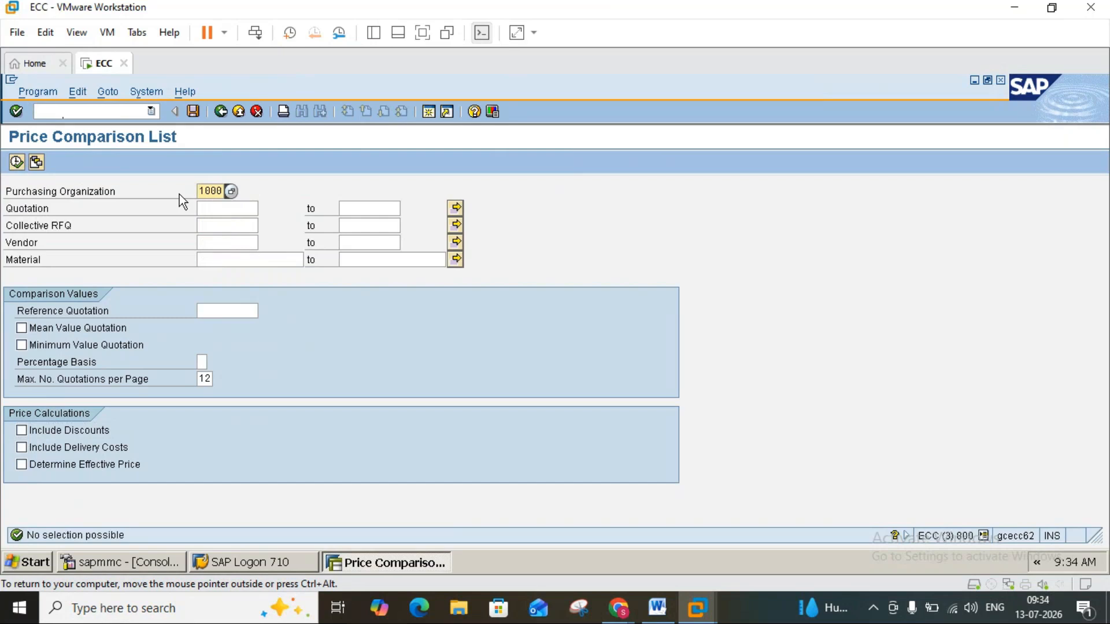
# Try to execute the price comparison using only collective RFQ 2345 as the selection.
pyautogui.click(16, 163)
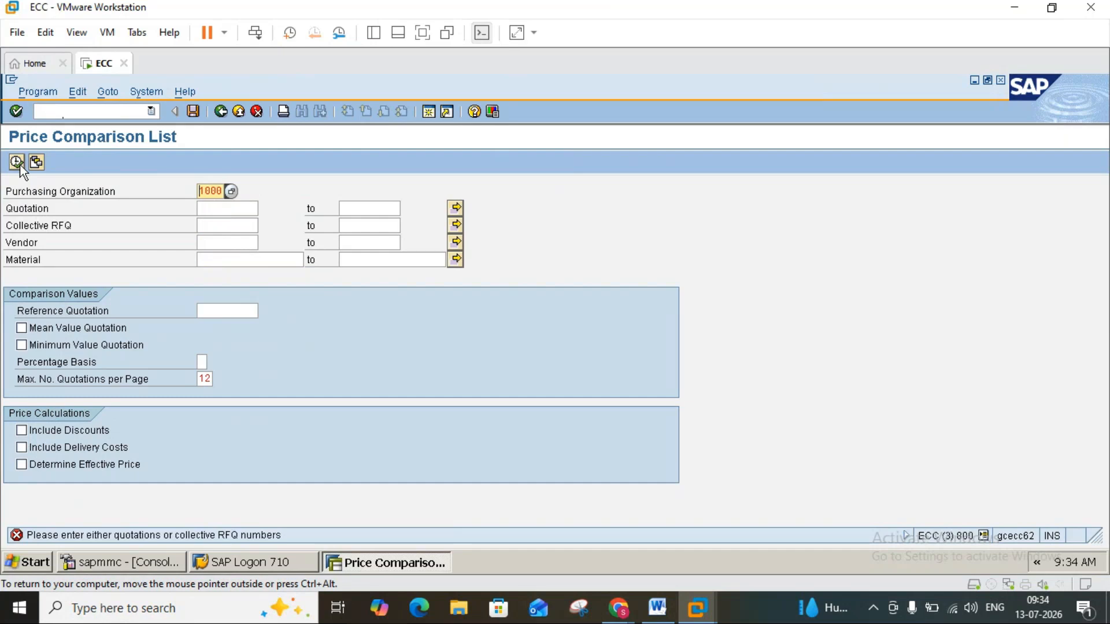
pyautogui.click(212, 224)
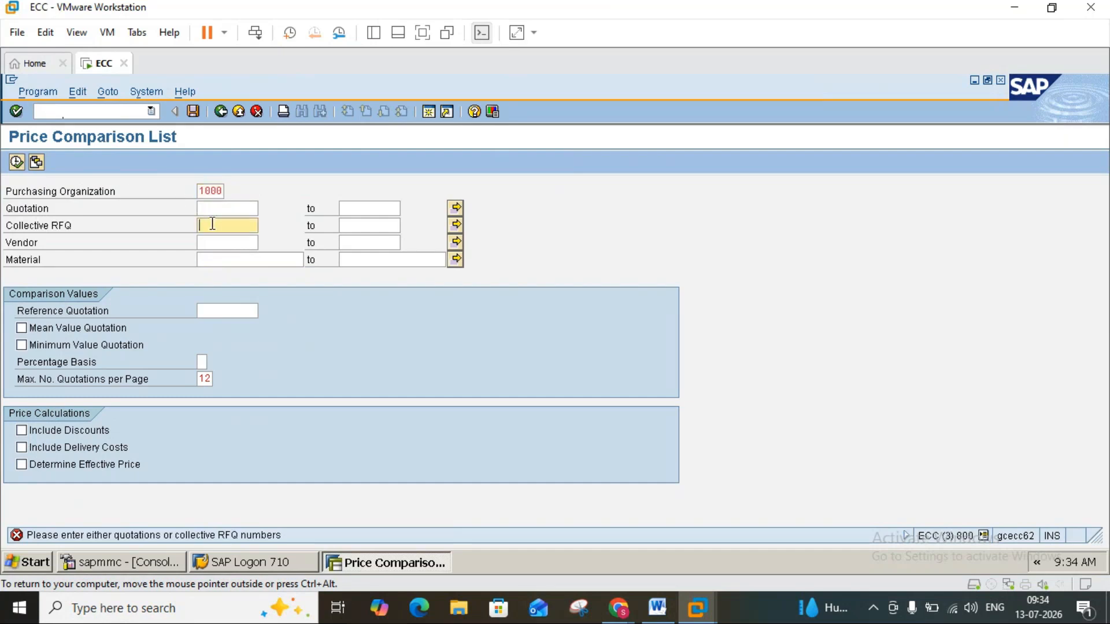
pyautogui.write('2345')
pyautogui.click(18, 162)
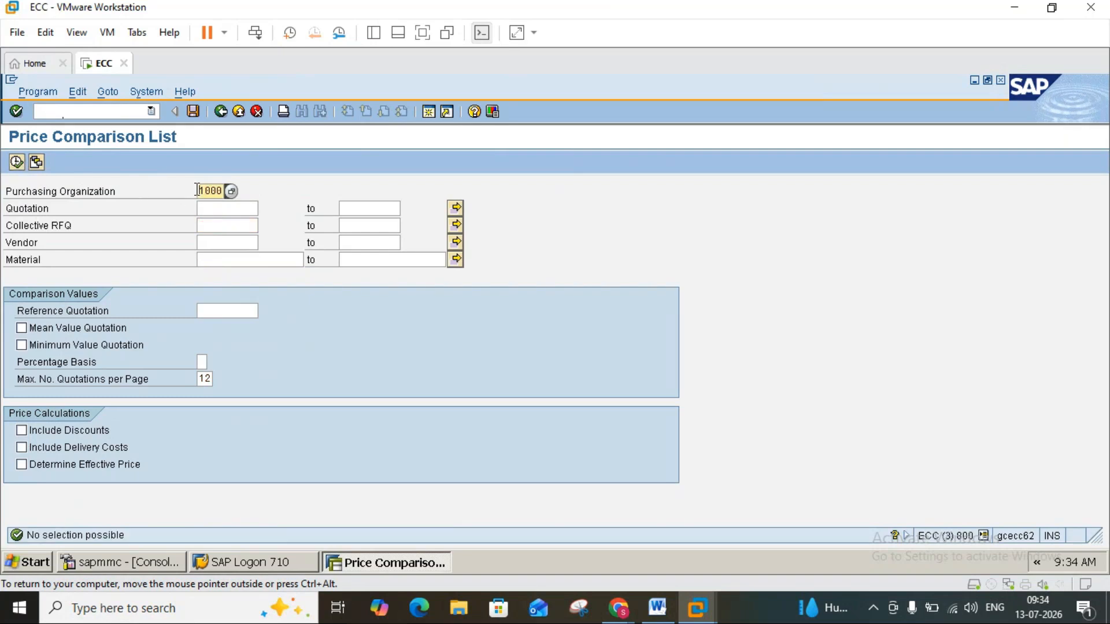
# Re-enter purchasing organization 1000 and collective RFQ 2345, include delivery costs and discounts, and try to execute the comparison.
pyautogui.press('Delete')
pyautogui.press('Delete')
pyautogui.press('Delete')
pyautogui.press('Delete')
pyautogui.click(223, 223)
pyautogui.write('2345')
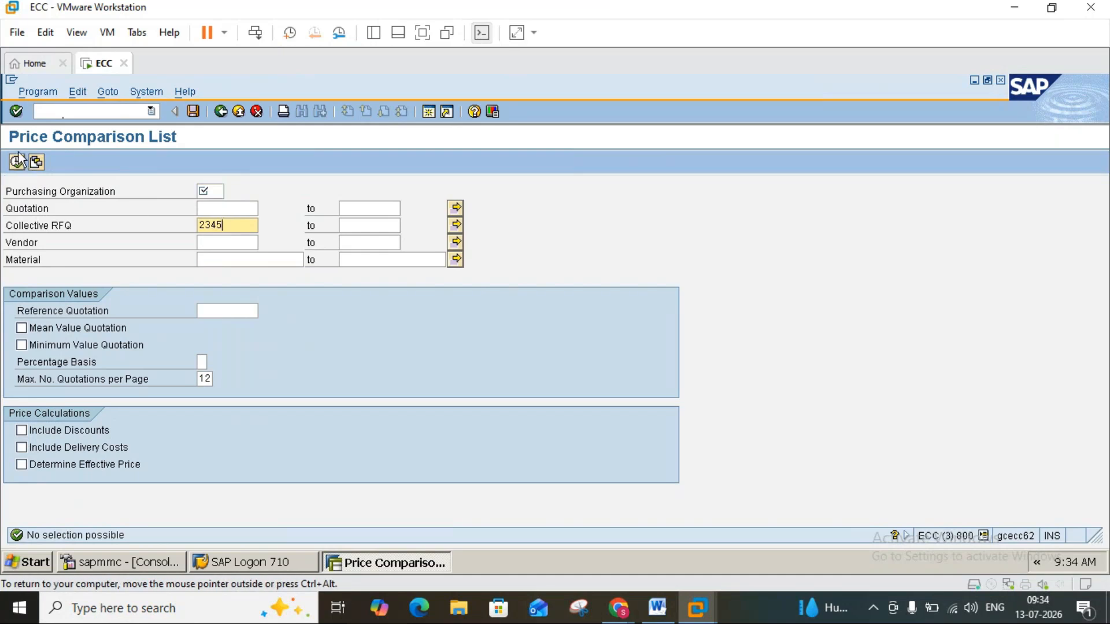
pyautogui.click(223, 190)
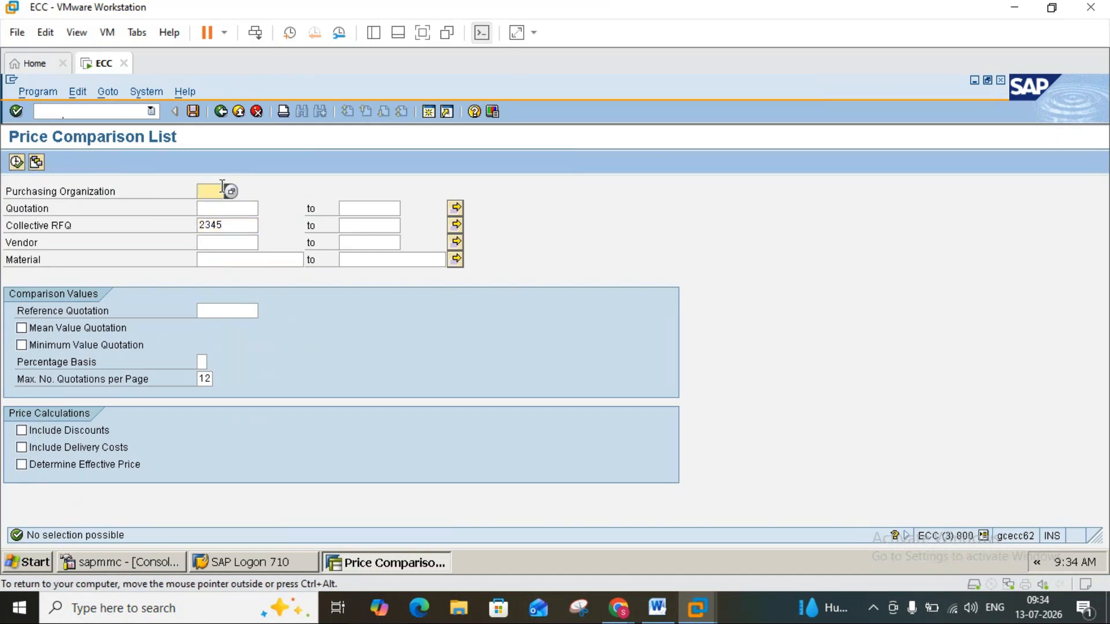
pyautogui.write('1000')
pyautogui.click(21, 446)
pyautogui.click(21, 432)
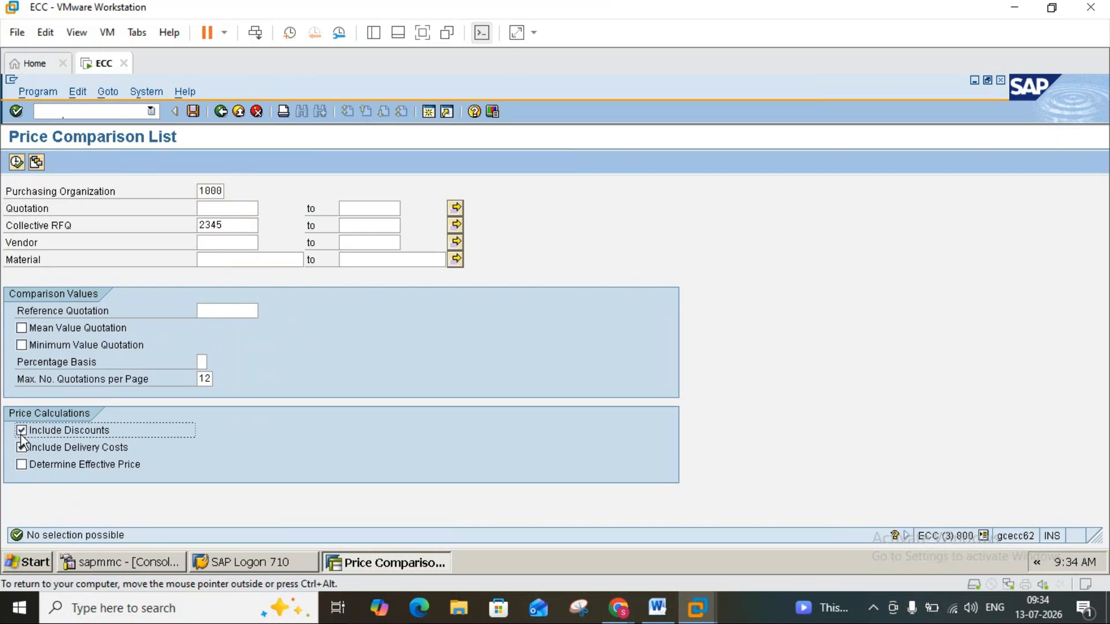
pyautogui.click(17, 161)
pyautogui.click(17, 162)
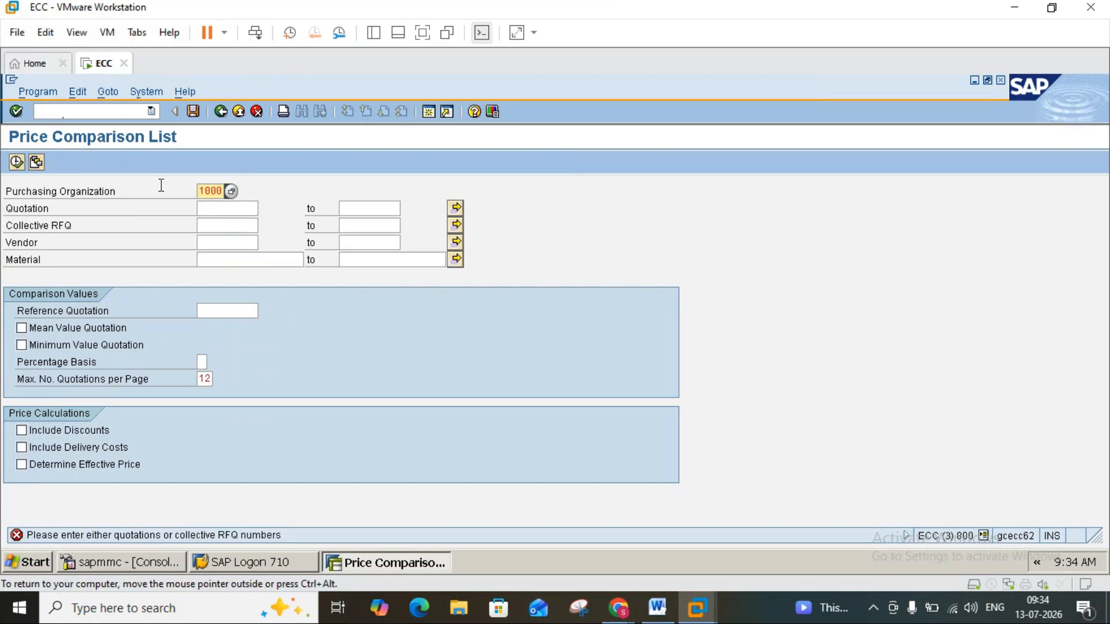
pyautogui.click(223, 210)
pyautogui.click(223, 210)
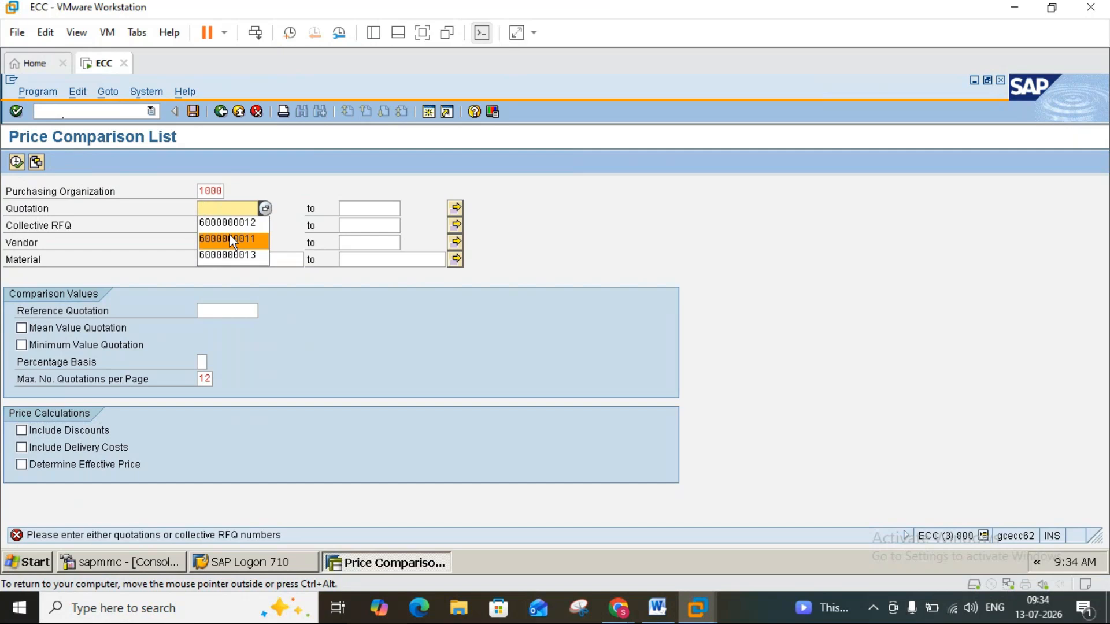
pyautogui.click(228, 225)
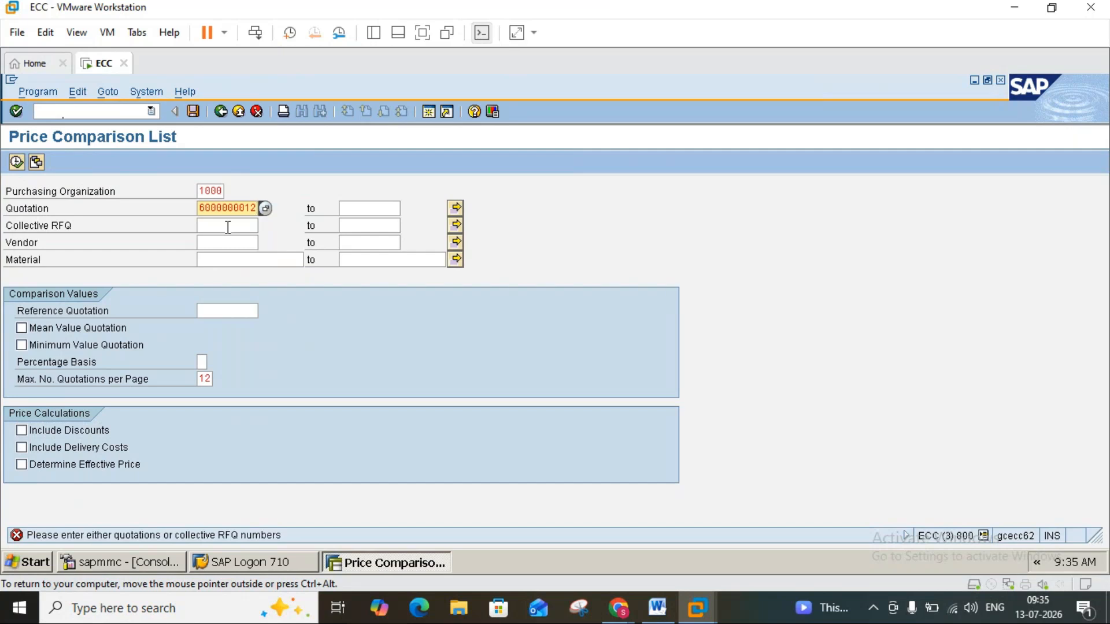
pyautogui.click(227, 227)
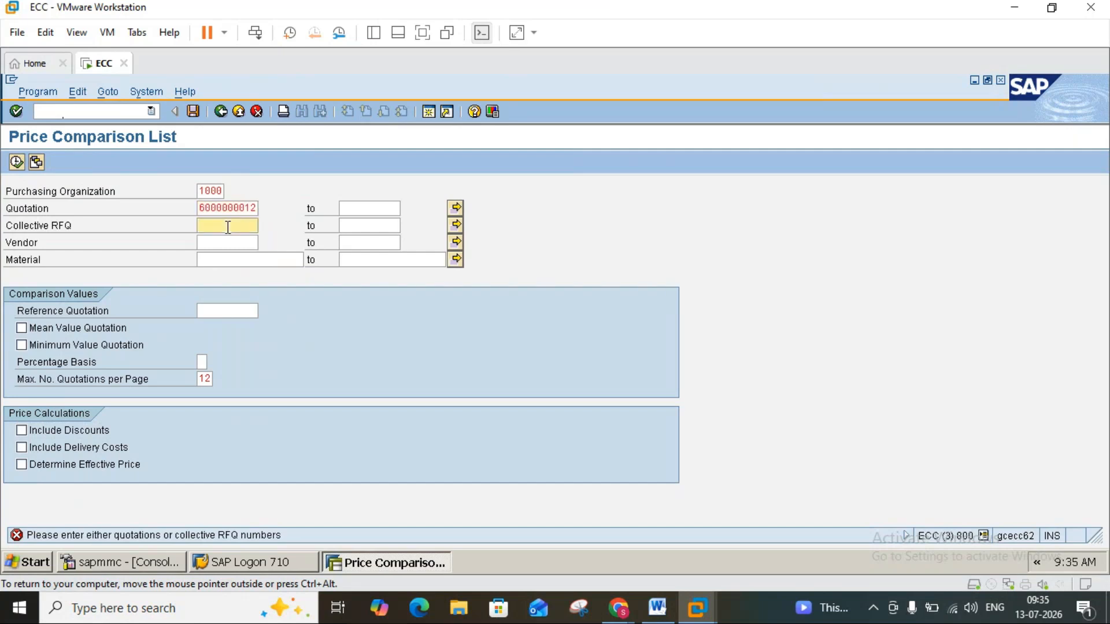
pyautogui.write('2345')
pyautogui.click(226, 242)
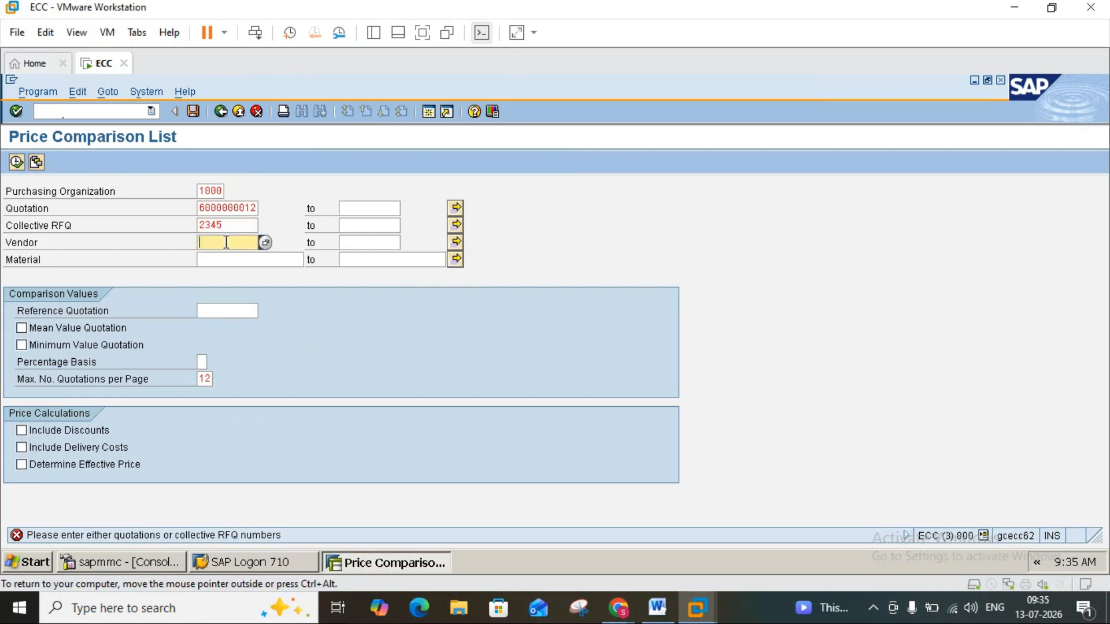
pyautogui.write('1000')
pyautogui.click(226, 258)
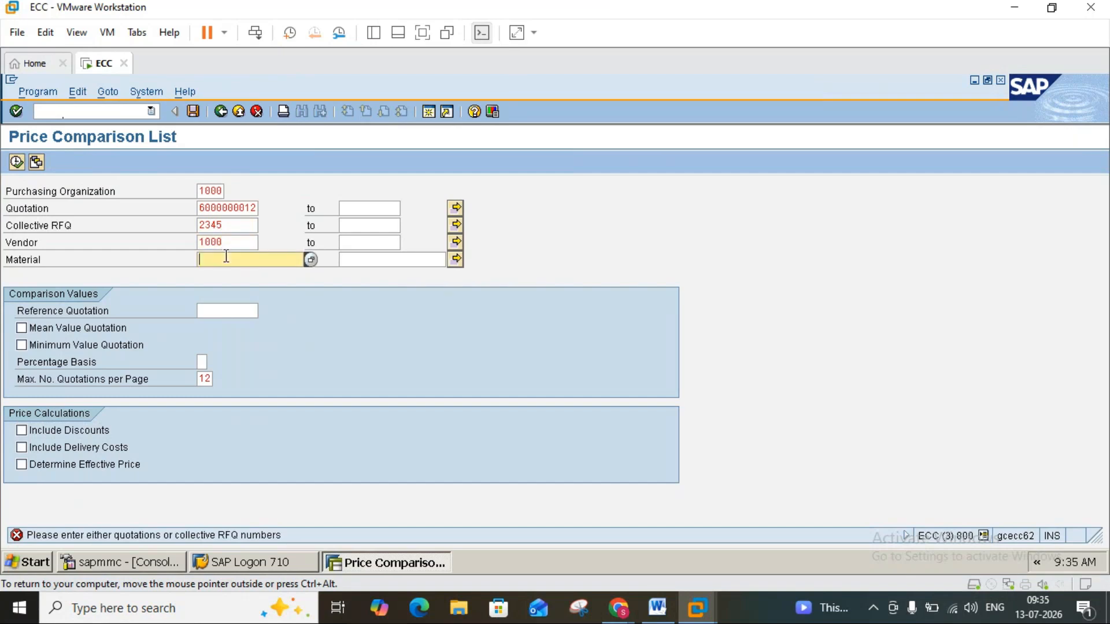
pyautogui.write('1448')
pyautogui.click(212, 312)
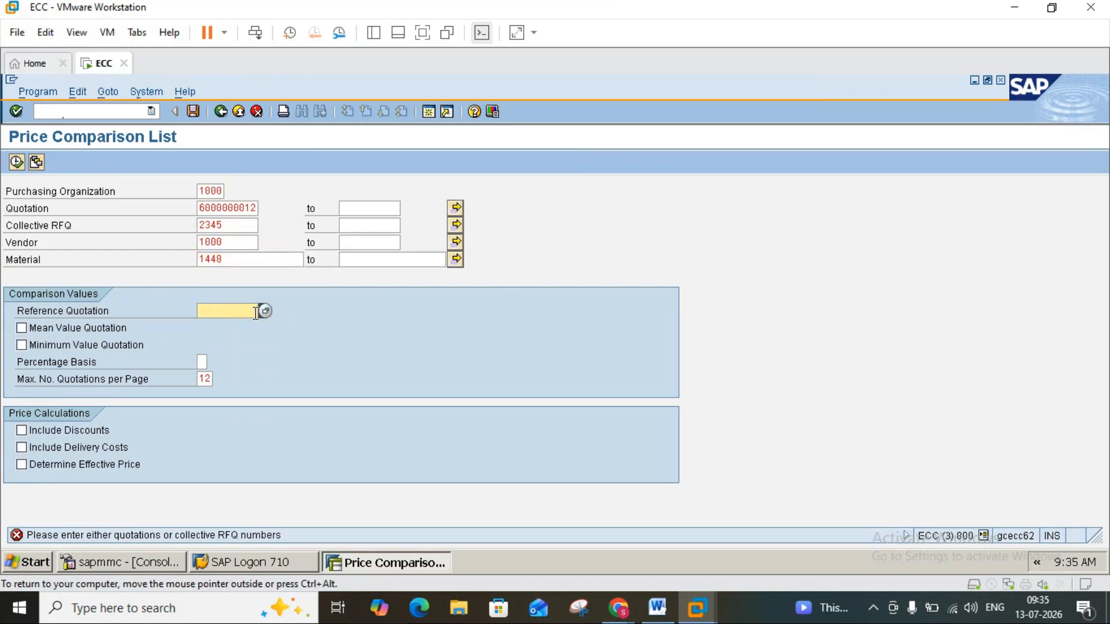
pyautogui.click(264, 312)
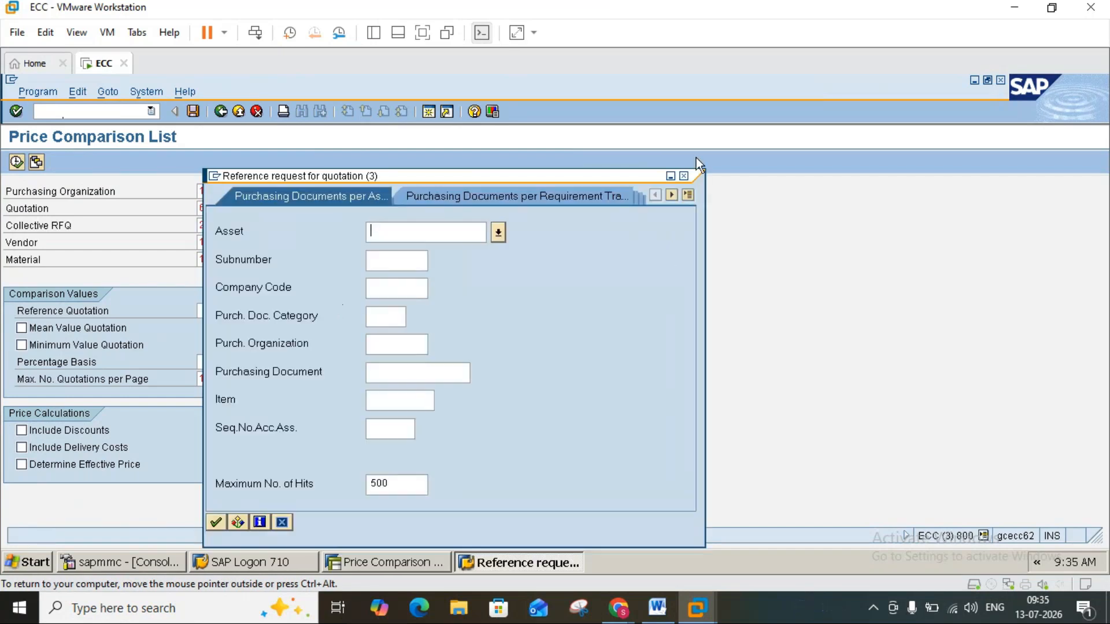
pyautogui.click(685, 176)
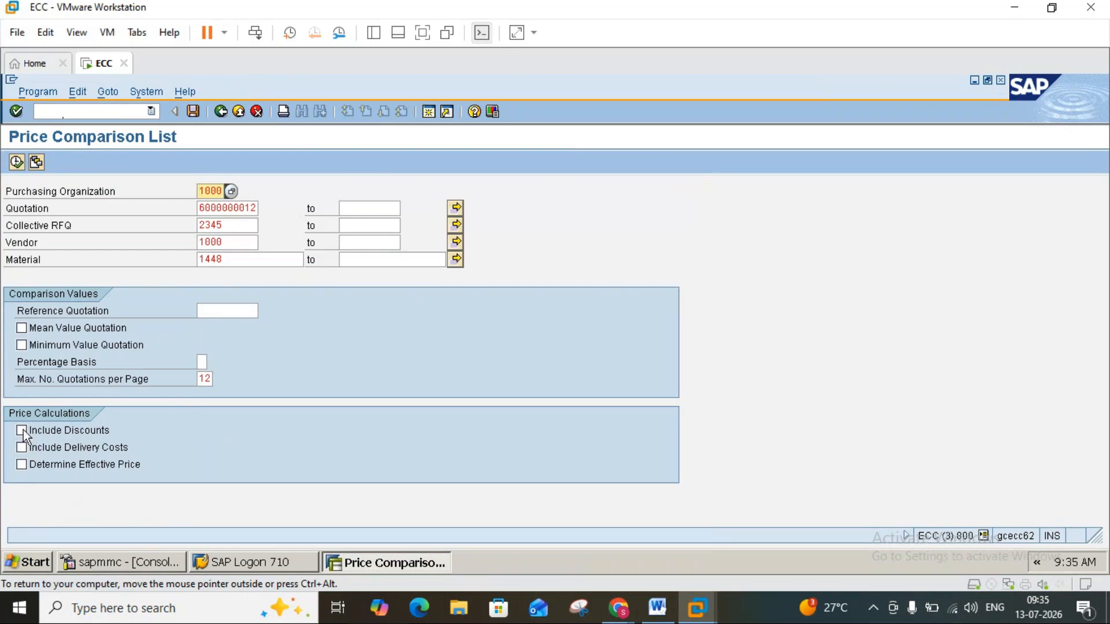
pyautogui.click(20, 162)
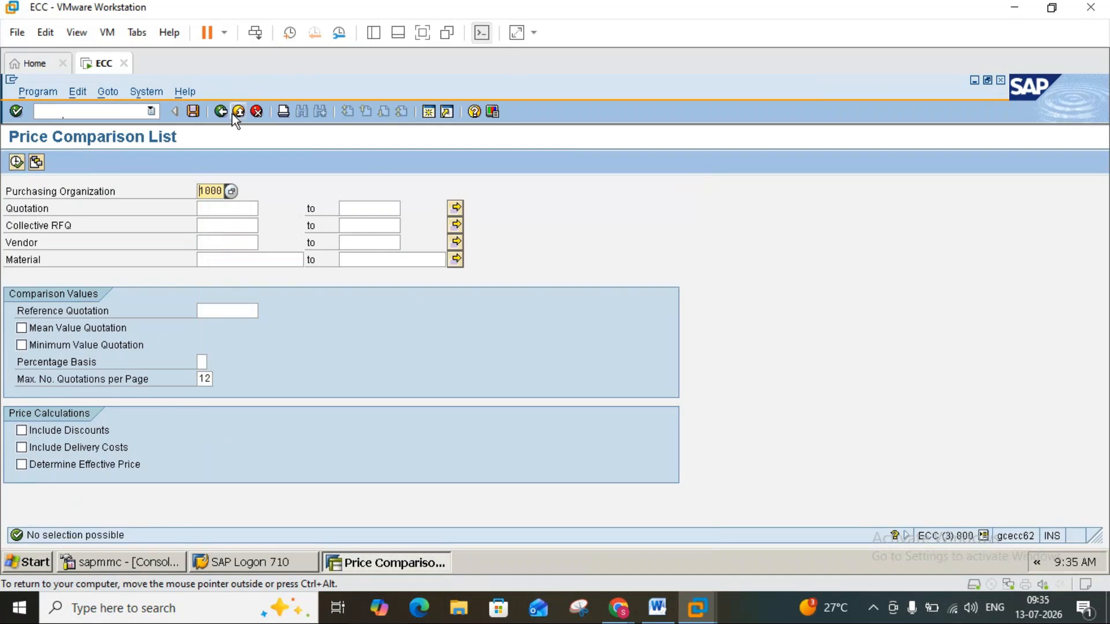
# Review the price comparison instructions and the preceding info record and quotation notes in the Word document.
pyautogui.click(658, 608)
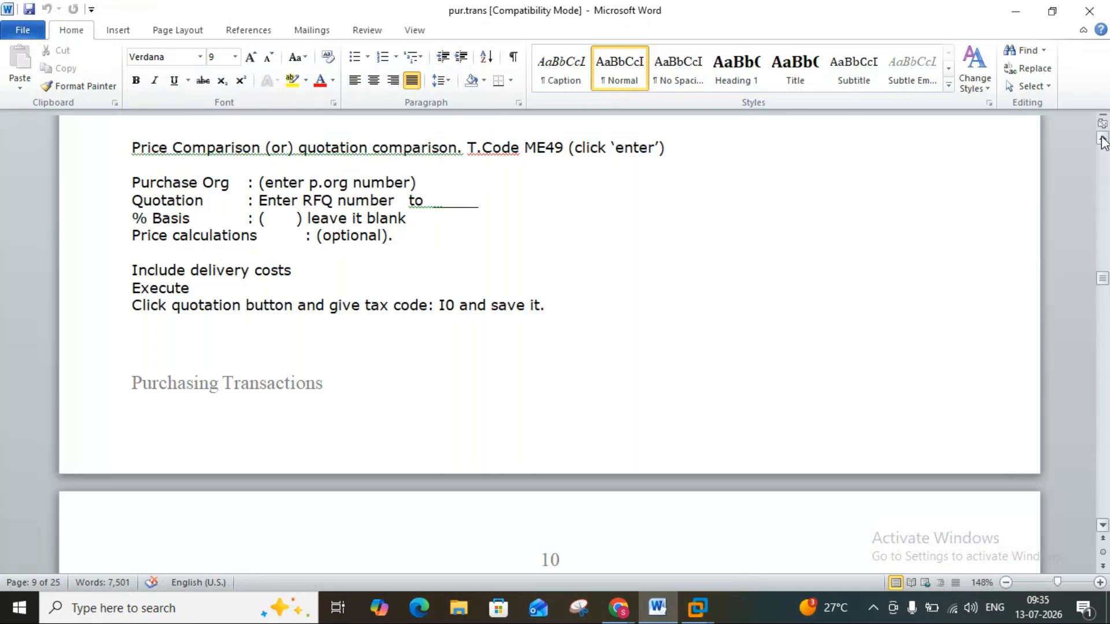
pyautogui.scroll(2, 1102, 141)
pyautogui.scroll(6, 1102, 141)
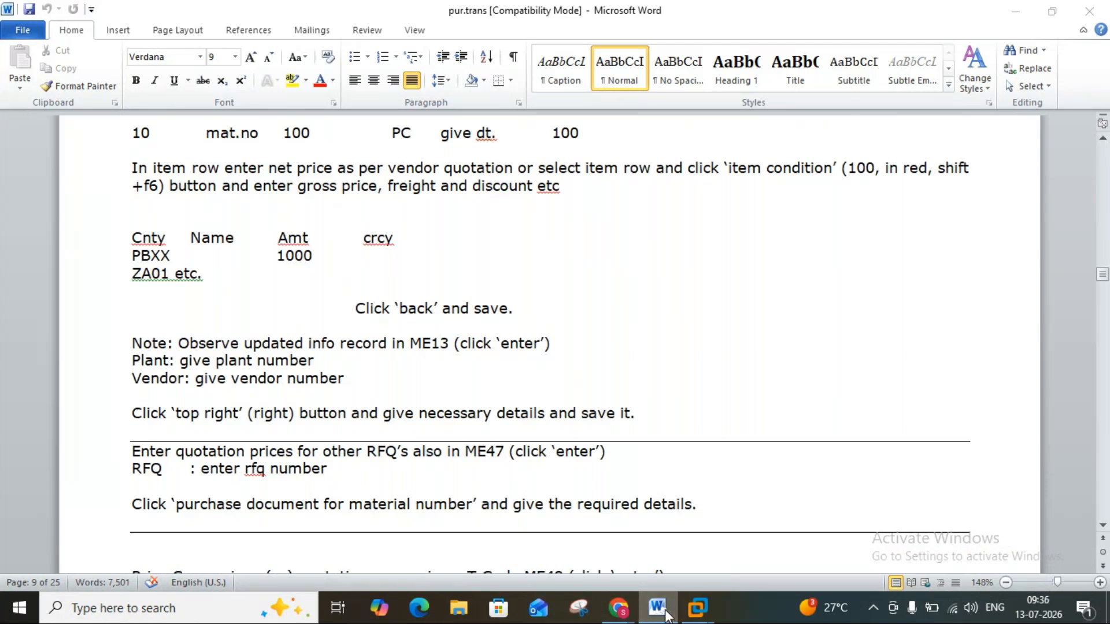
# Leave ME49 in SAP and try to display the ME13 info record for vendor 2000, material 1448, purchasing organization 2000 and plant 2000.
pyautogui.click(697, 608)
pyautogui.click(238, 112)
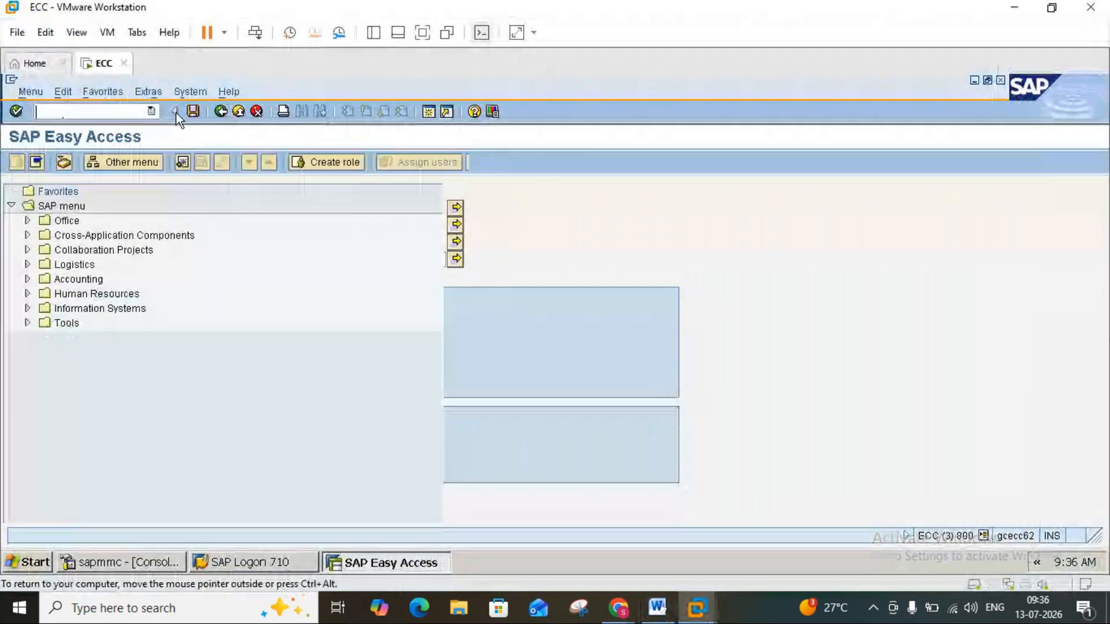
pyautogui.write('me13')
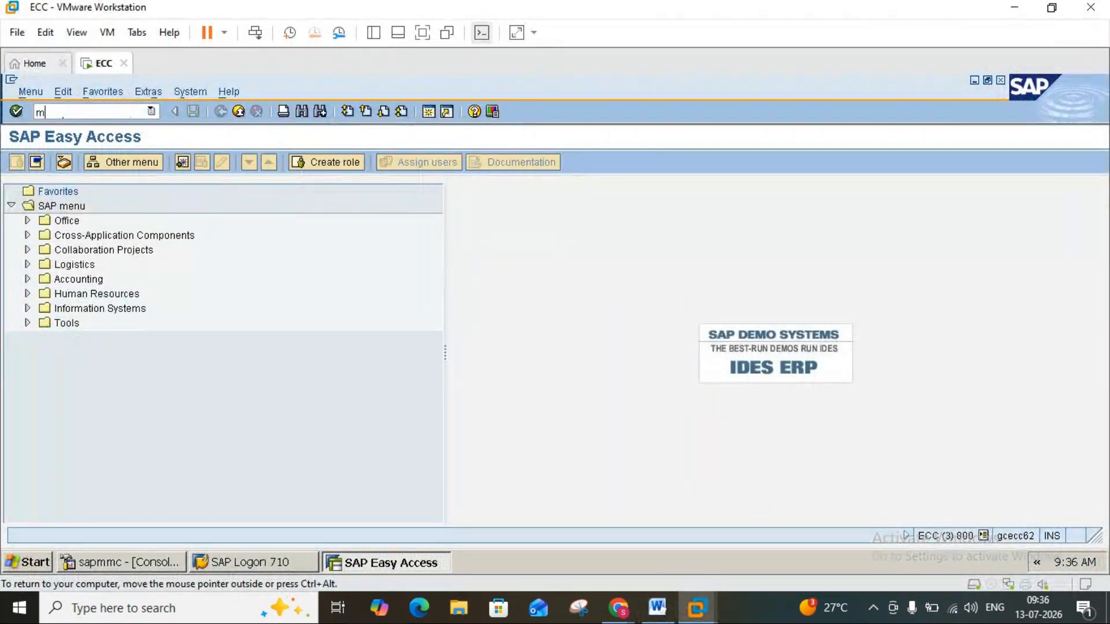
pyautogui.press('Return')
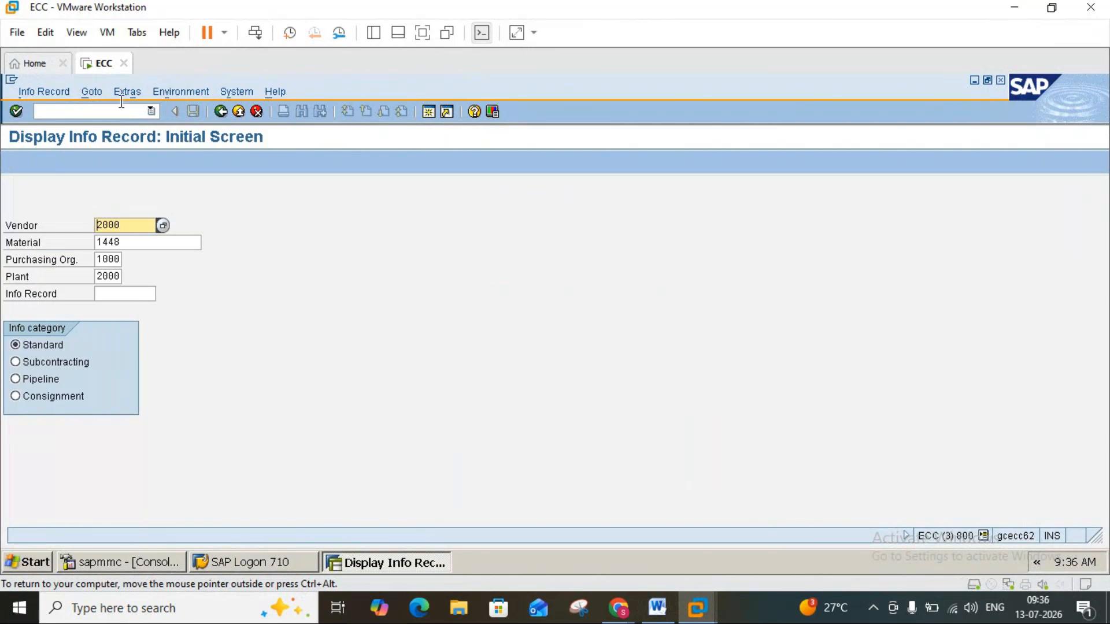
pyautogui.click(99, 259)
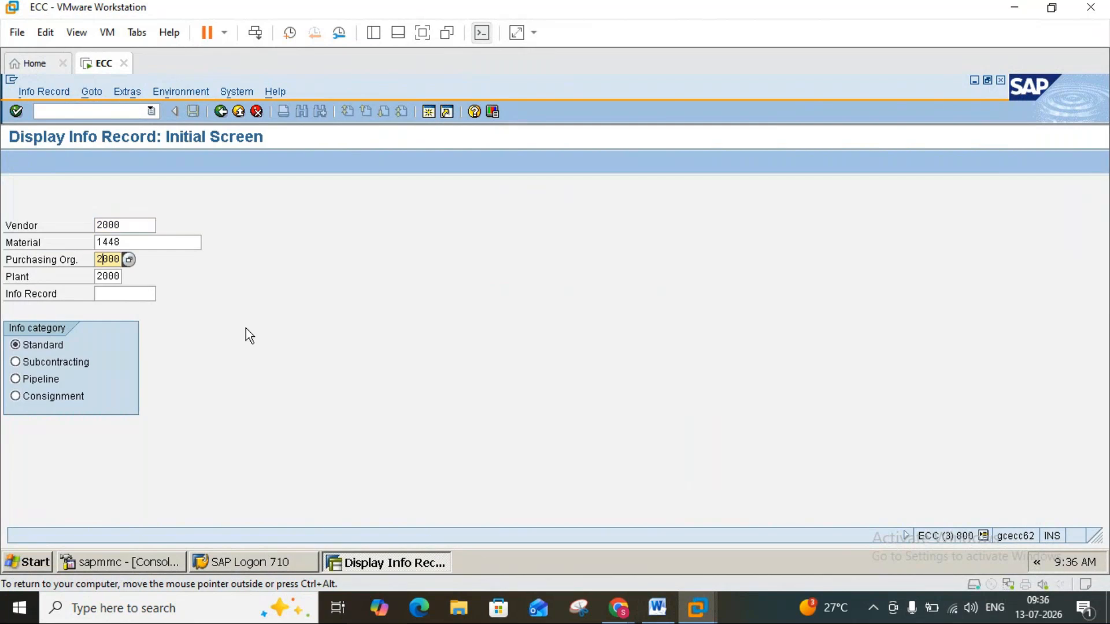
pyautogui.press('Return')
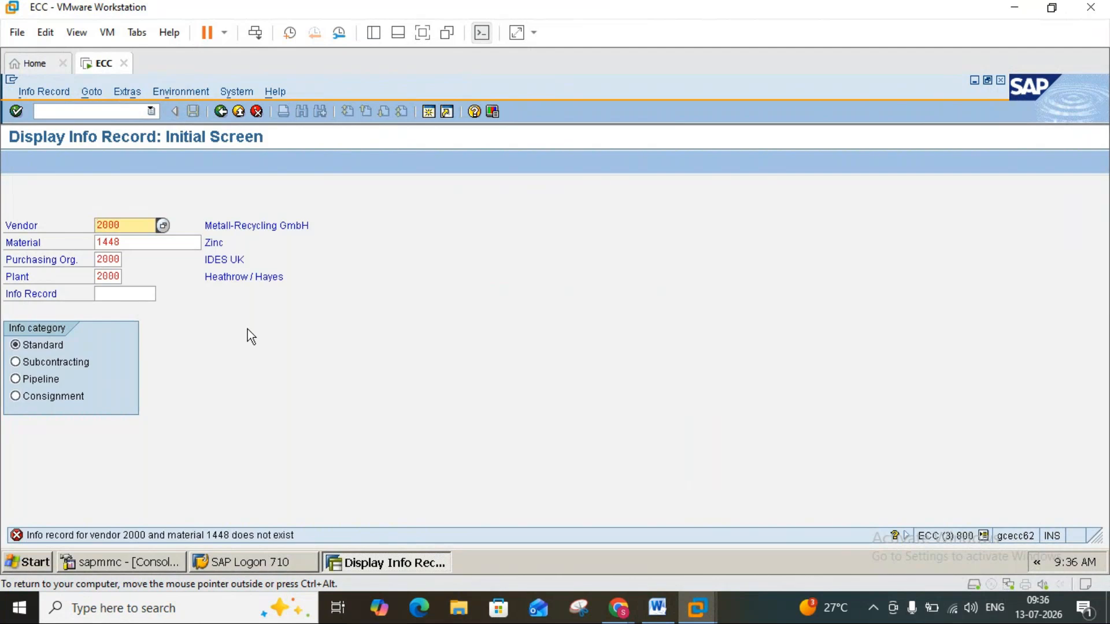
pyautogui.click(238, 111)
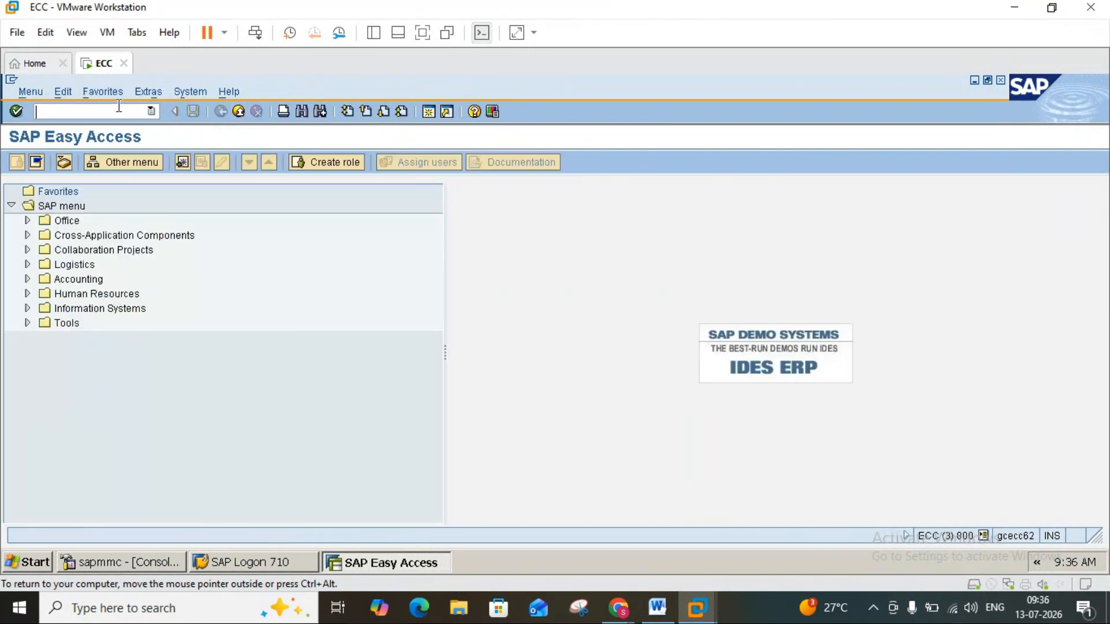
# Start an ME11 info record for vendor 2000 and material 1448, set the first reminder to 2 days and continue to the purchasing organization data.
pyautogui.click(116, 111)
pyautogui.write('me11')
pyautogui.press('Return')
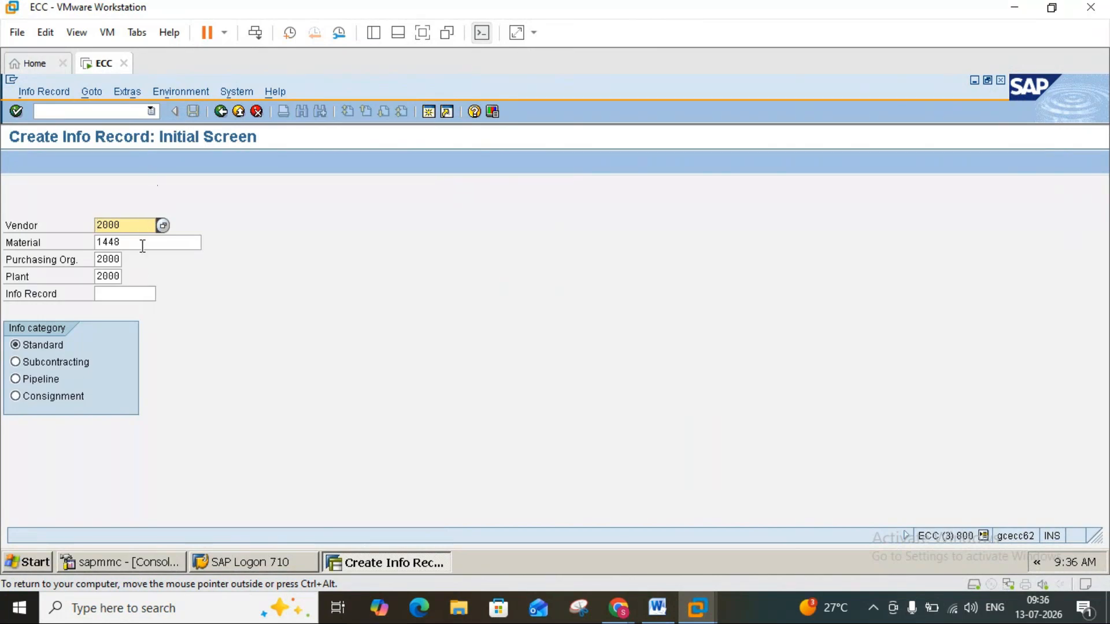
pyautogui.press('Return')
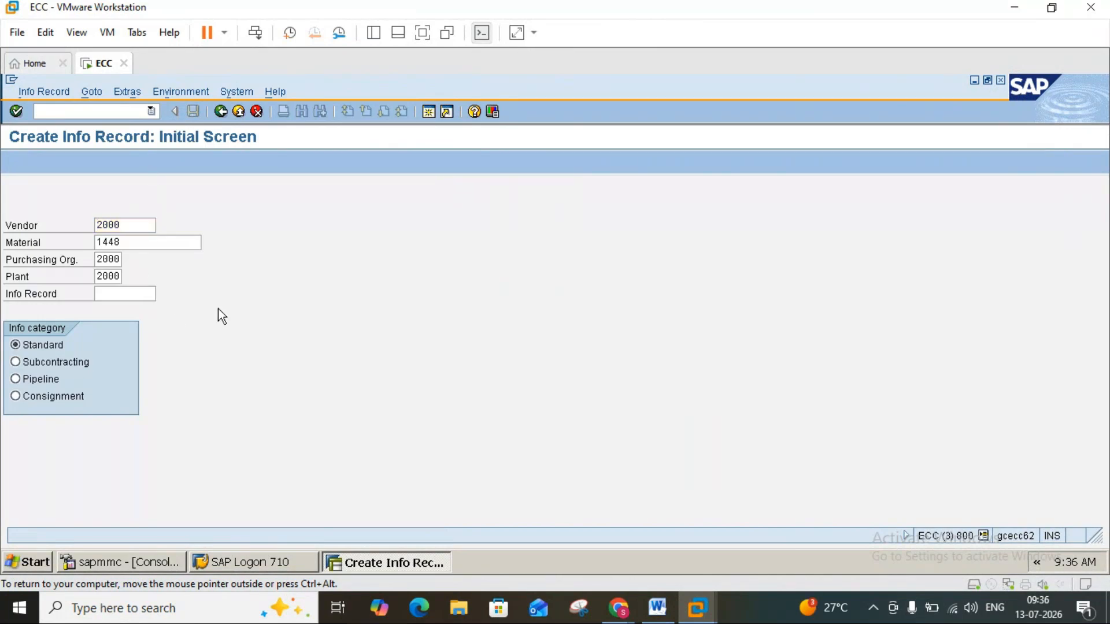
pyautogui.write('2')
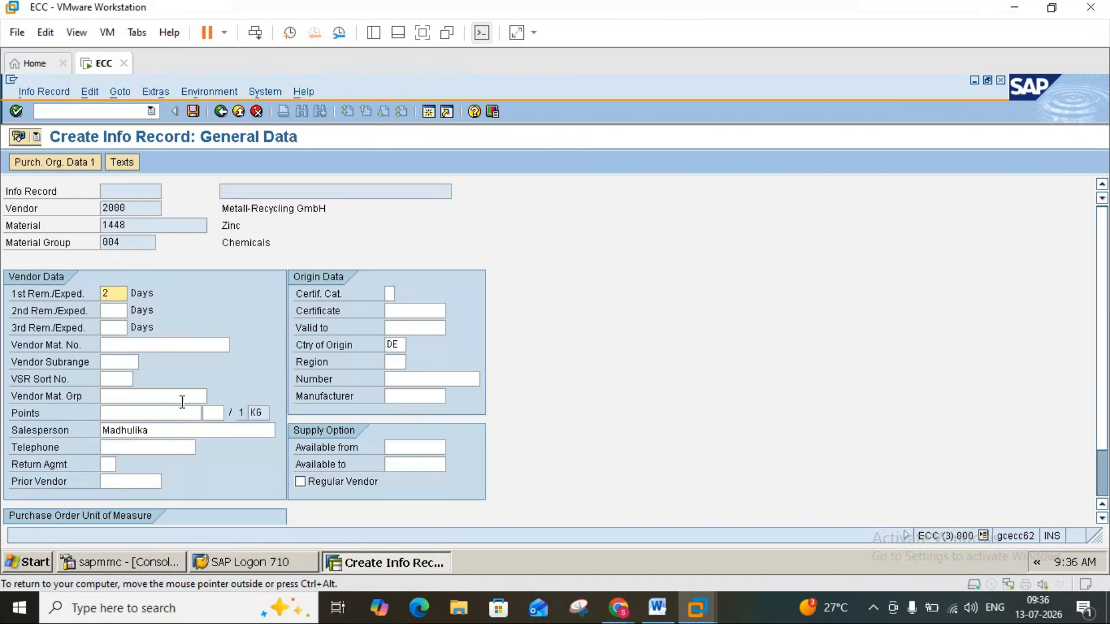
pyautogui.press('Return')
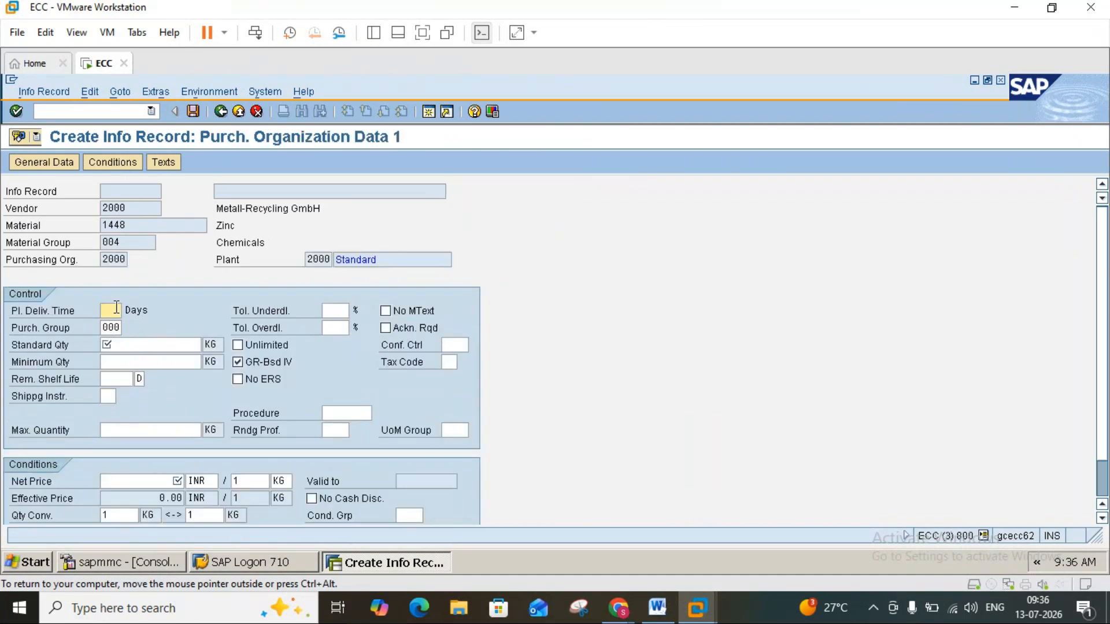
# Set the info record's planned delivery time to 2 days, standard quantity to 100 KG and net price to 100 INR.
pyautogui.write('2')
pyautogui.click(124, 350)
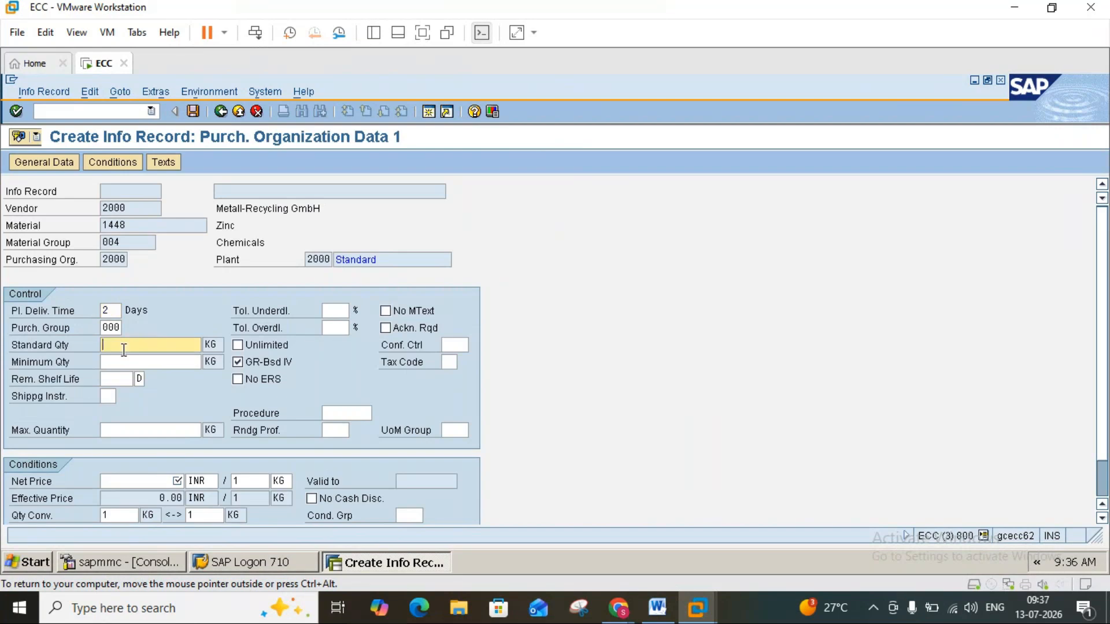
pyautogui.write('100')
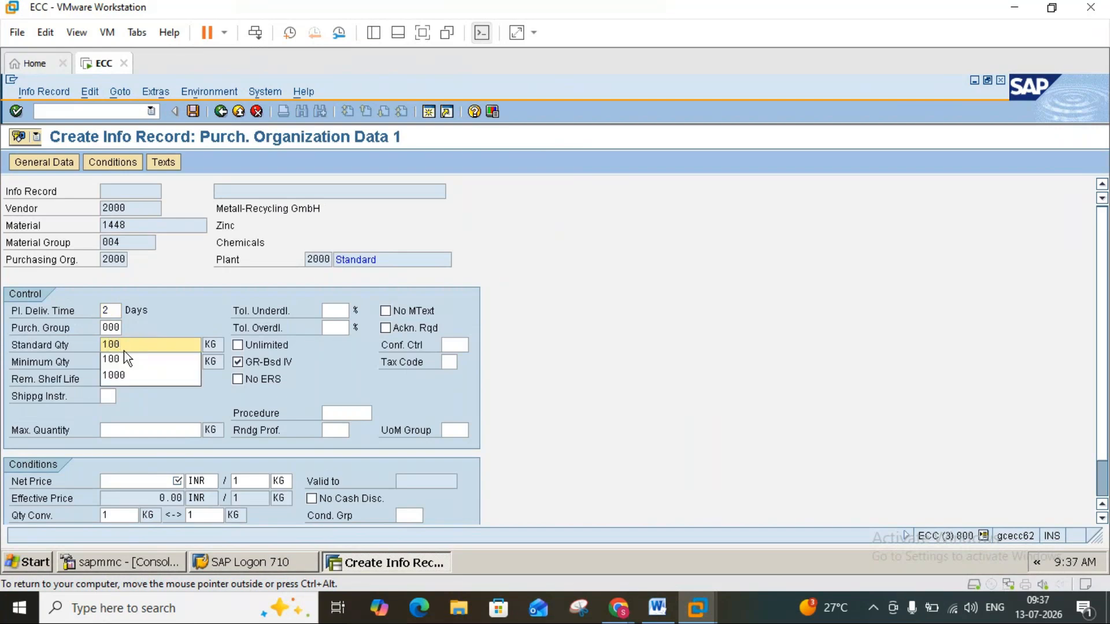
pyautogui.click(158, 479)
pyautogui.write('100')
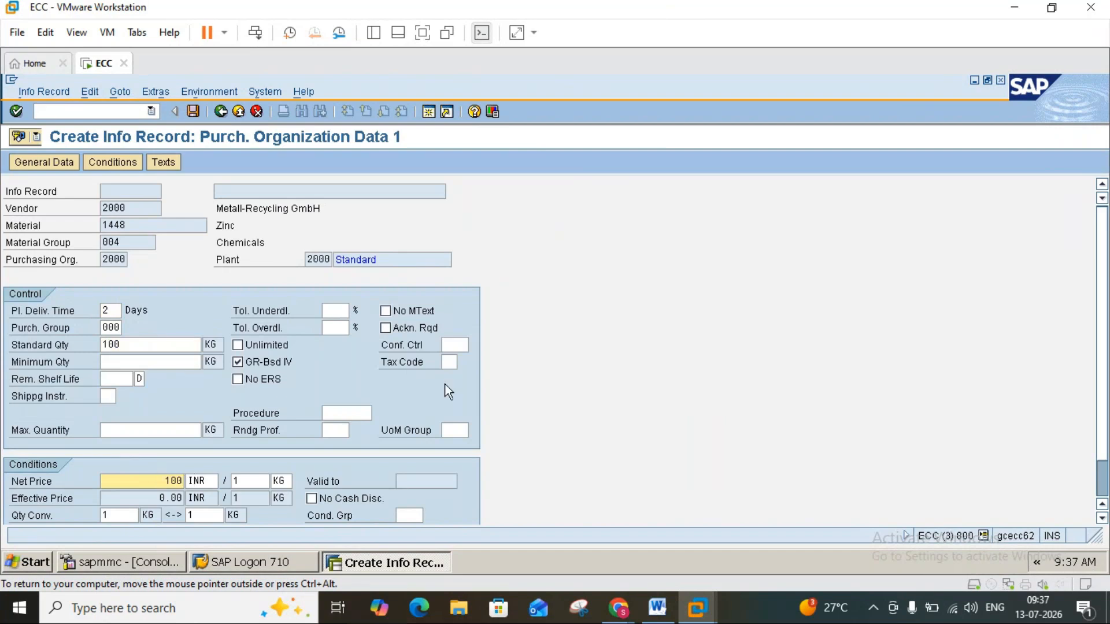
# Try to assign tax code A0 (Exempt from output VAT) to the info record, and clear the tax code.
pyautogui.click(445, 364)
pyautogui.click(465, 364)
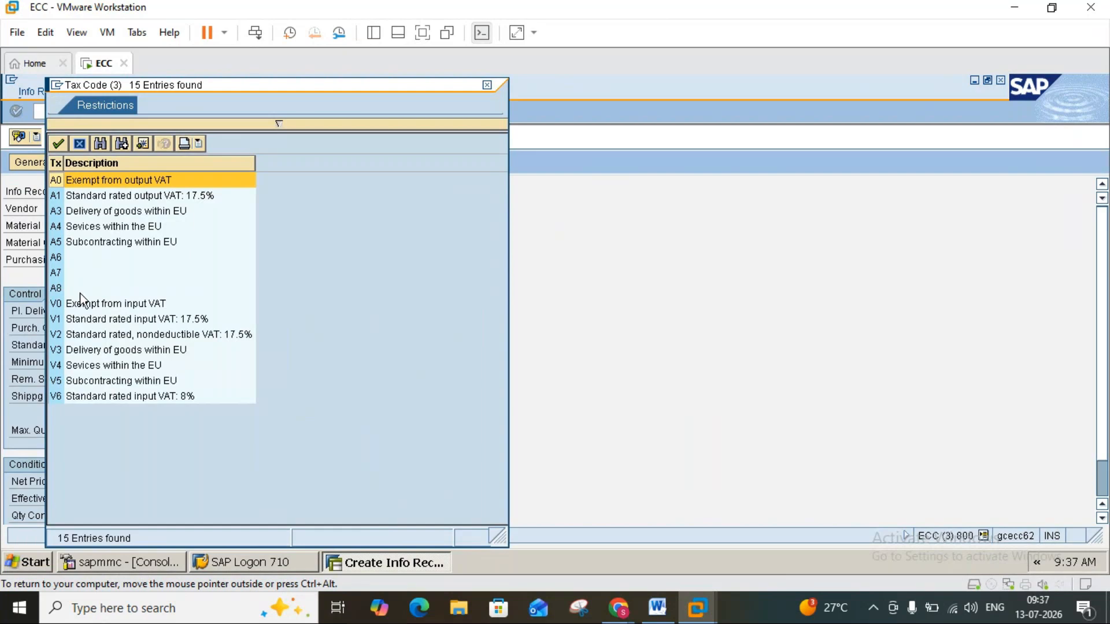
pyautogui.doubleClick(65, 180)
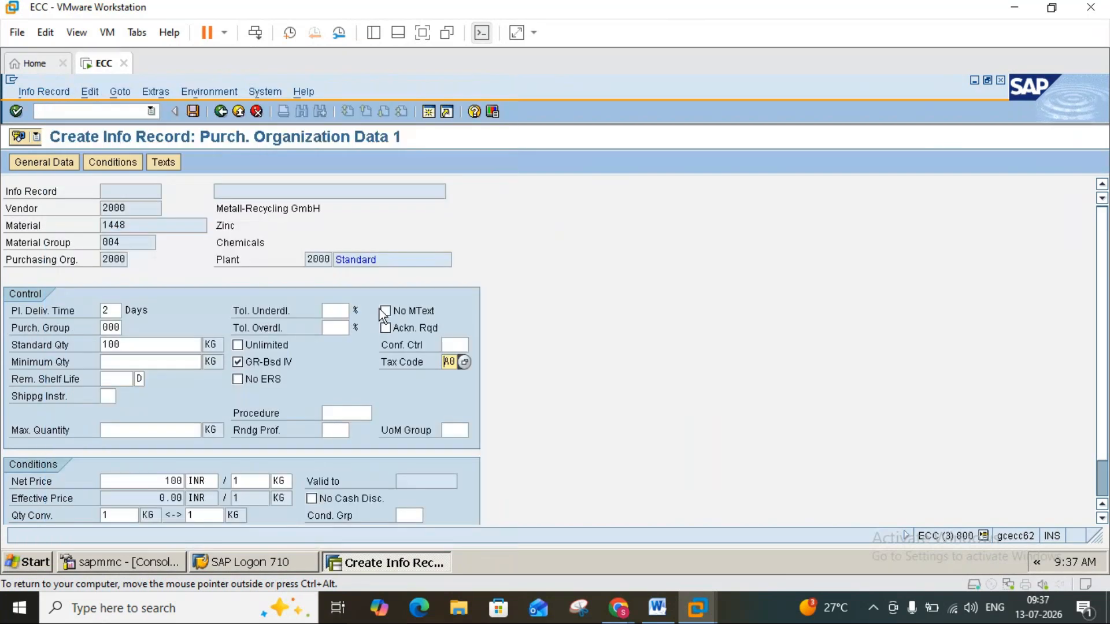
pyautogui.press('Return')
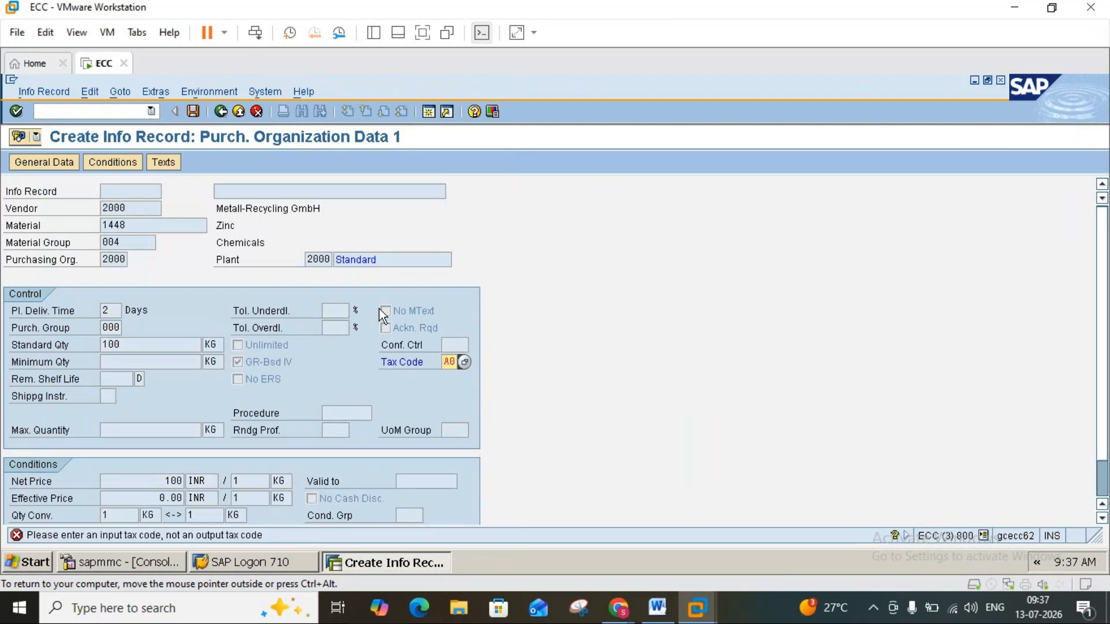
pyautogui.press('Delete')
pyautogui.press('Delete')
# Continue without a tax code or reference quotation and save the info record for vendor 2000 and material 1448.
pyautogui.press('Return')
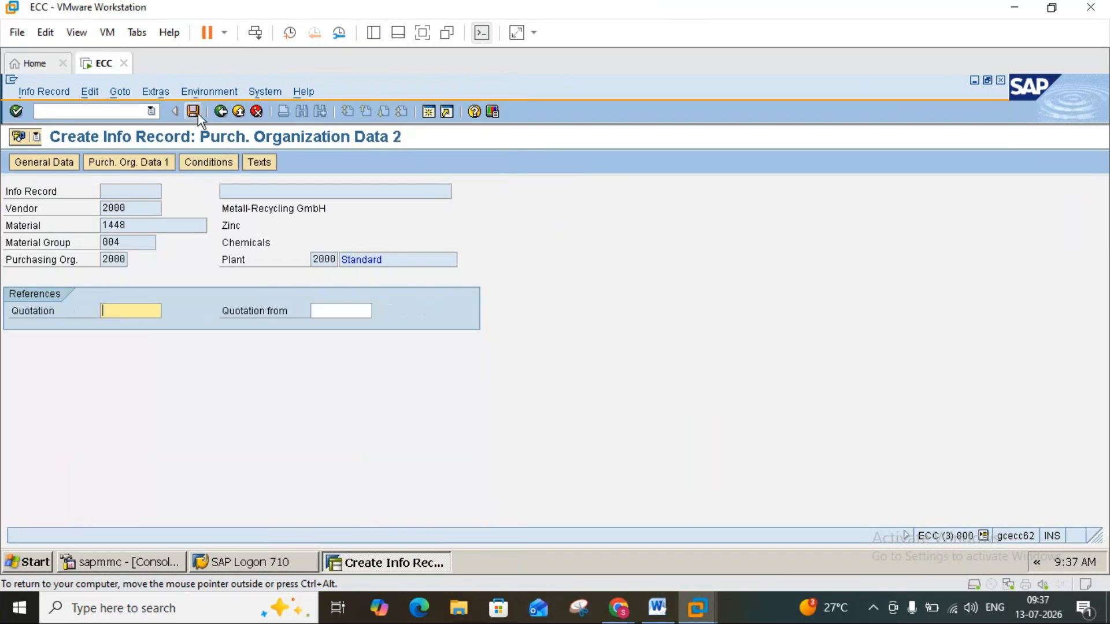
pyautogui.click(193, 111)
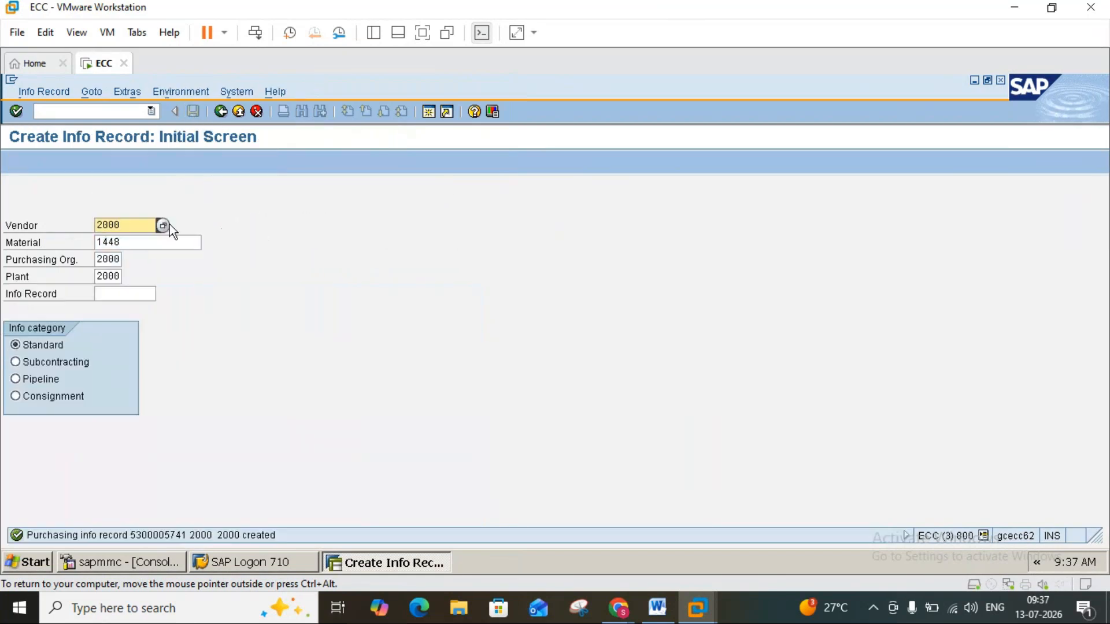
# Try to start an info record for vendor 3000, material 1448, purchasing organization 3000 and plant 3000.
pyautogui.press('End')
pyautogui.press('BackSpace')
pyautogui.press('BackSpace')
pyautogui.press('BackSpace')
pyautogui.press('BackSpace')
pyautogui.write('3000')
pyautogui.click(104, 260)
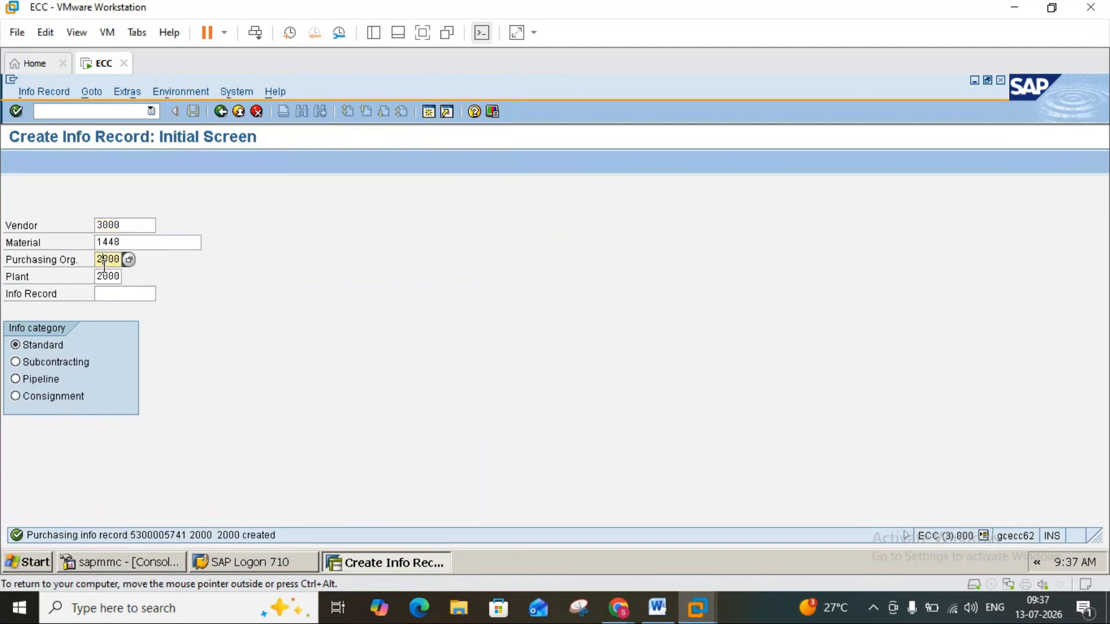
pyautogui.press('BackSpace')
pyautogui.write('3')
pyautogui.click(103, 278)
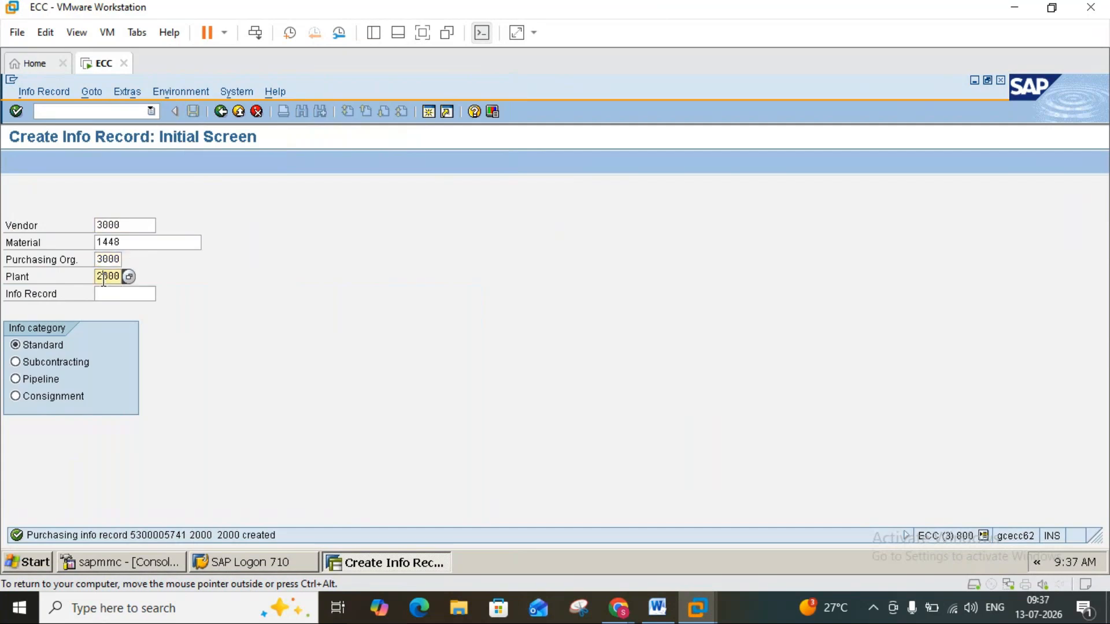
pyautogui.press('BackSpace')
pyautogui.write('3')
pyautogui.press('Return')
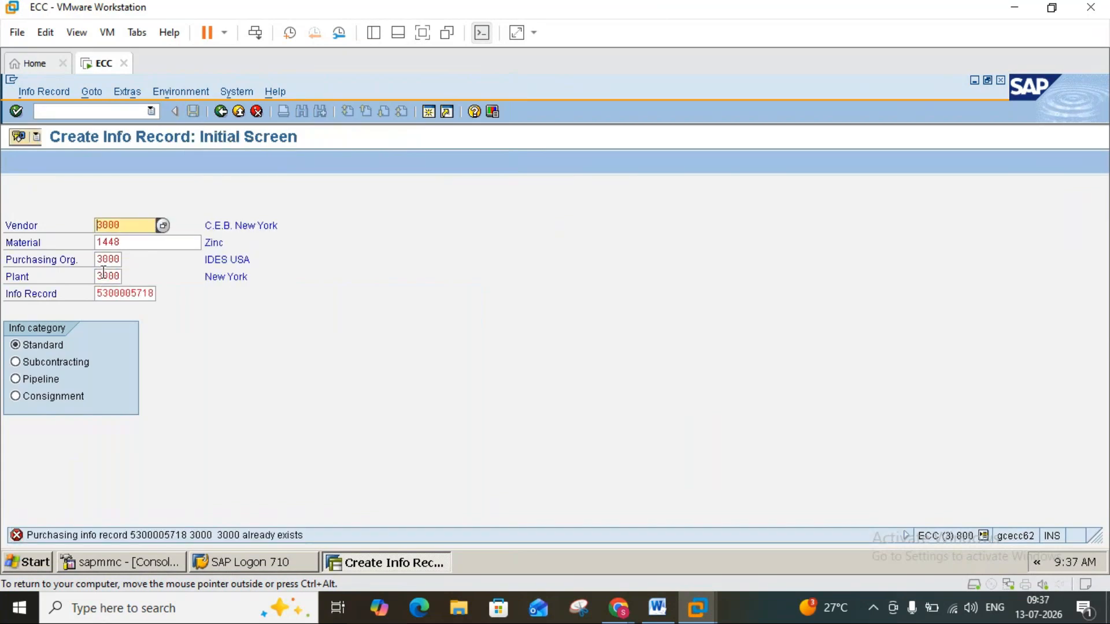
# Try to start an info record for vendor 1000 and material 1448 with purchasing organization 1000 and plant 1000.
pyautogui.click(130, 224)
pyautogui.press('BackSpace')
pyautogui.press('BackSpace')
pyautogui.press('BackSpace')
pyautogui.press('BackSpace')
pyautogui.write('3')
pyautogui.press('BackSpace')
pyautogui.write('1000')
pyautogui.click(97, 258)
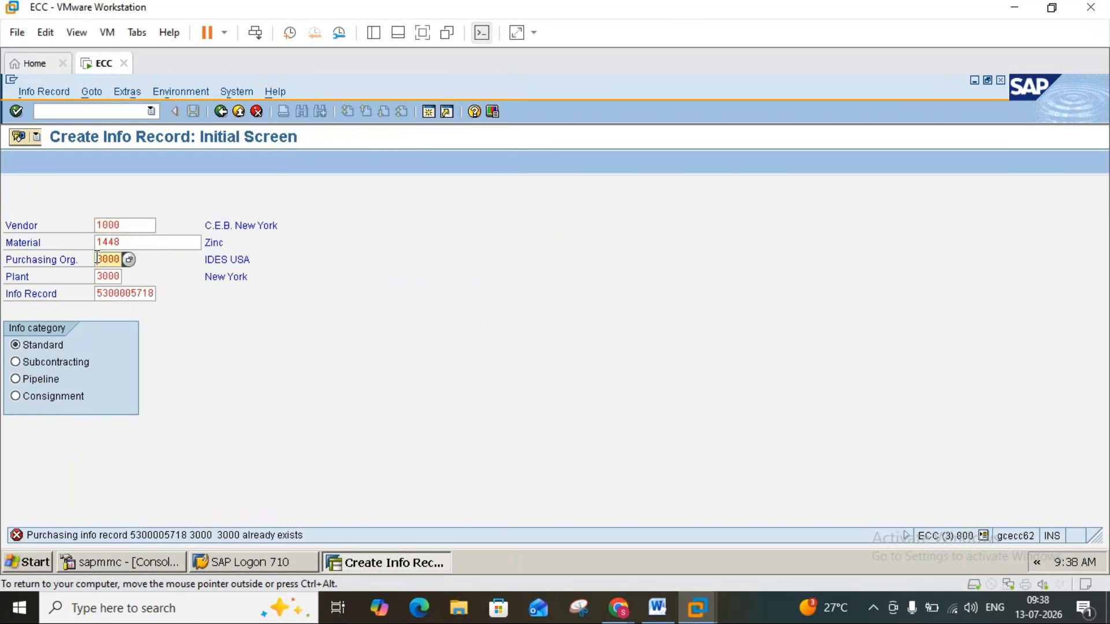
pyautogui.press('Delete')
pyautogui.write('1')
pyautogui.click(100, 273)
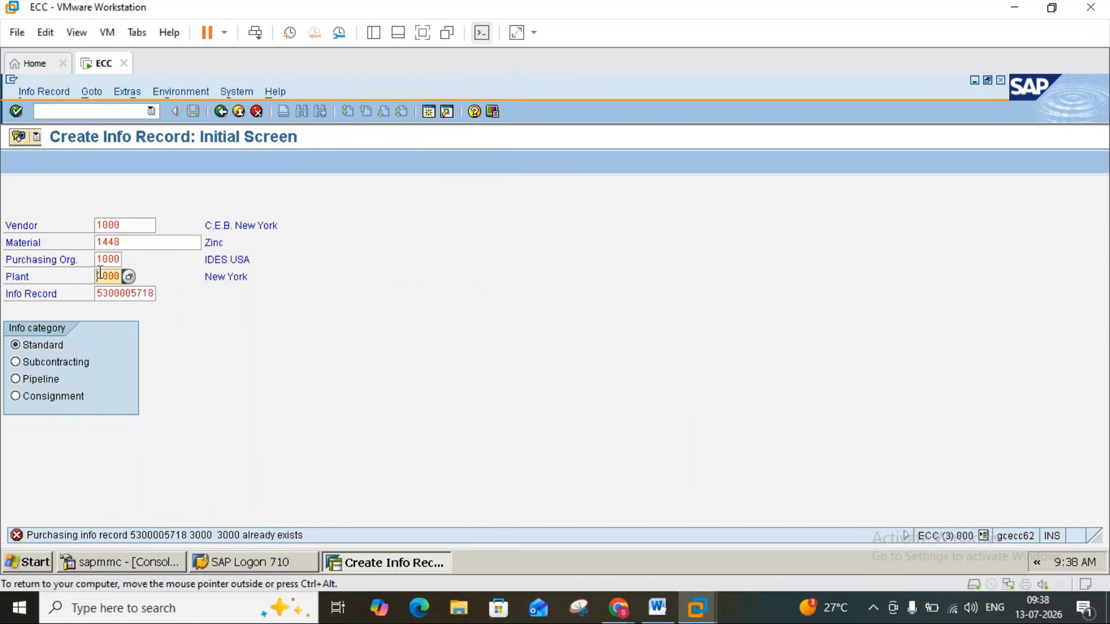
pyautogui.press('Delete')
pyautogui.write('1')
pyautogui.press('Return')
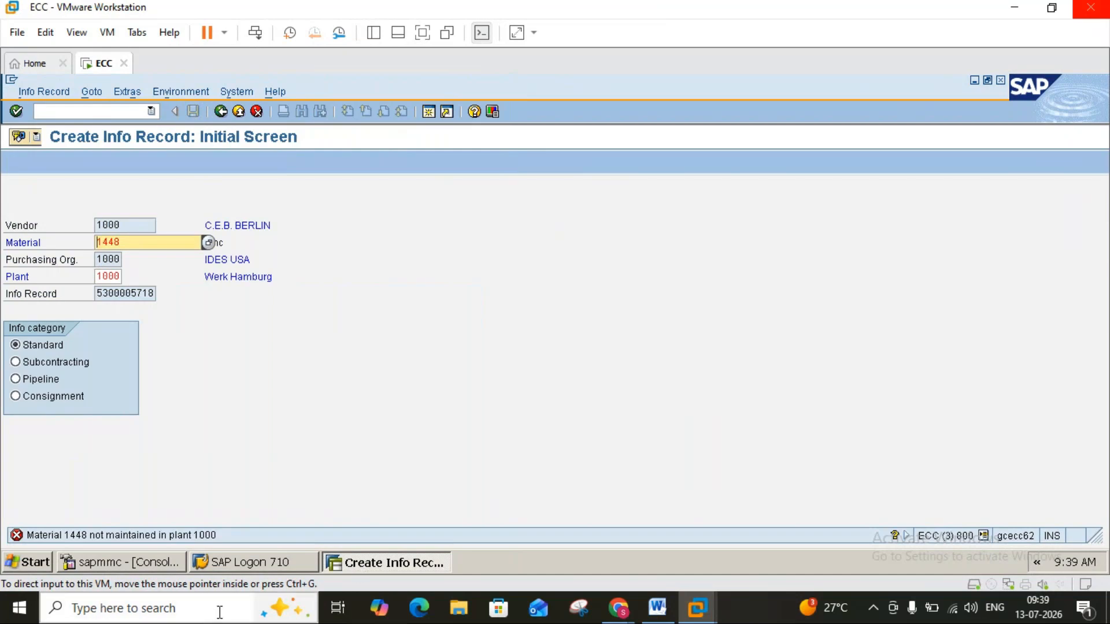
# Leave ME11, start MM01 for material 1448 and accept its copied industry sector and material type to reach the view selection.
pyautogui.click(239, 112)
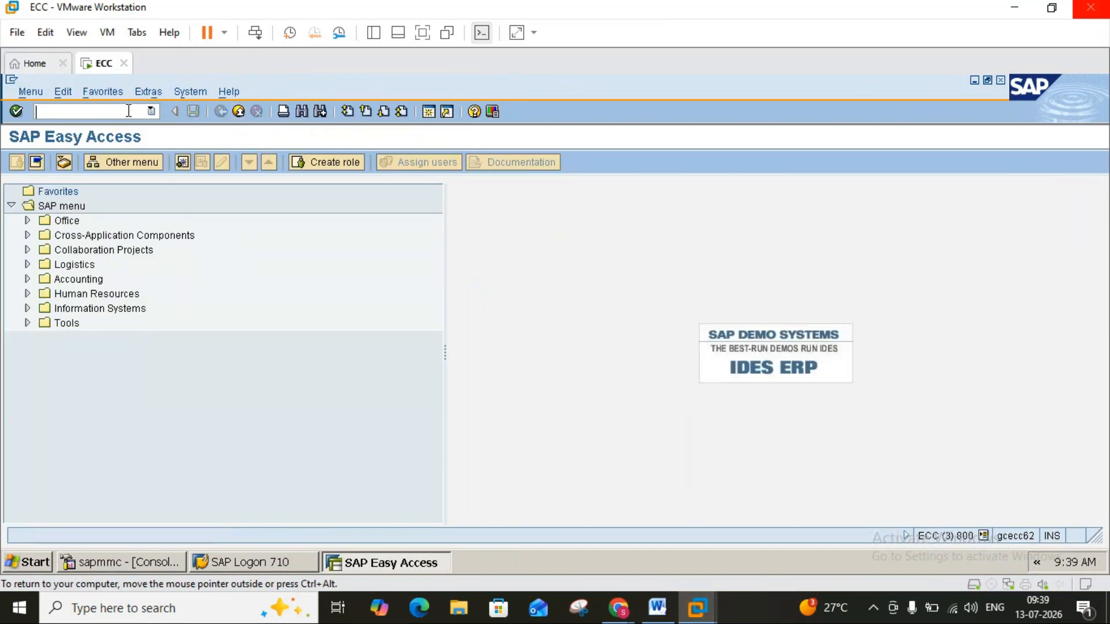
pyautogui.write('mm01')
pyautogui.press('Return')
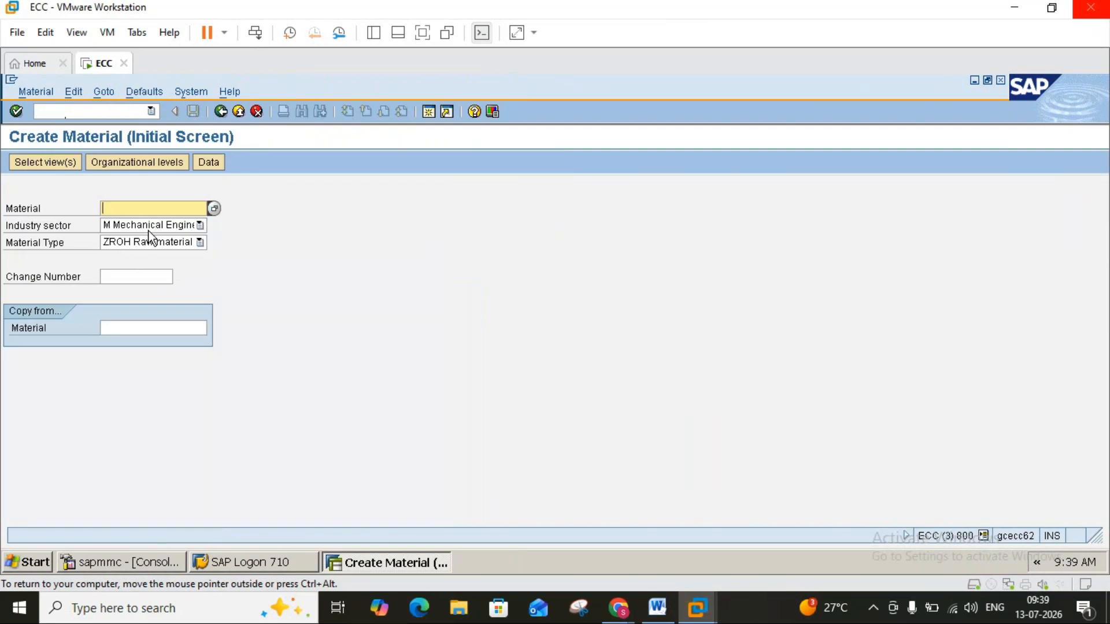
pyautogui.write('1')
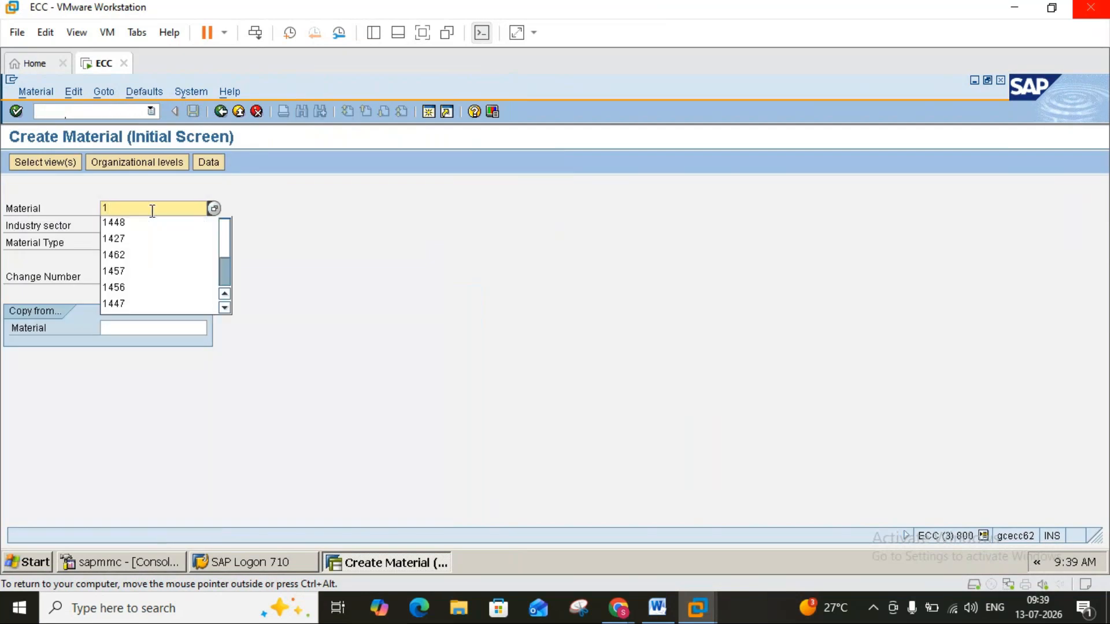
pyautogui.write('44')
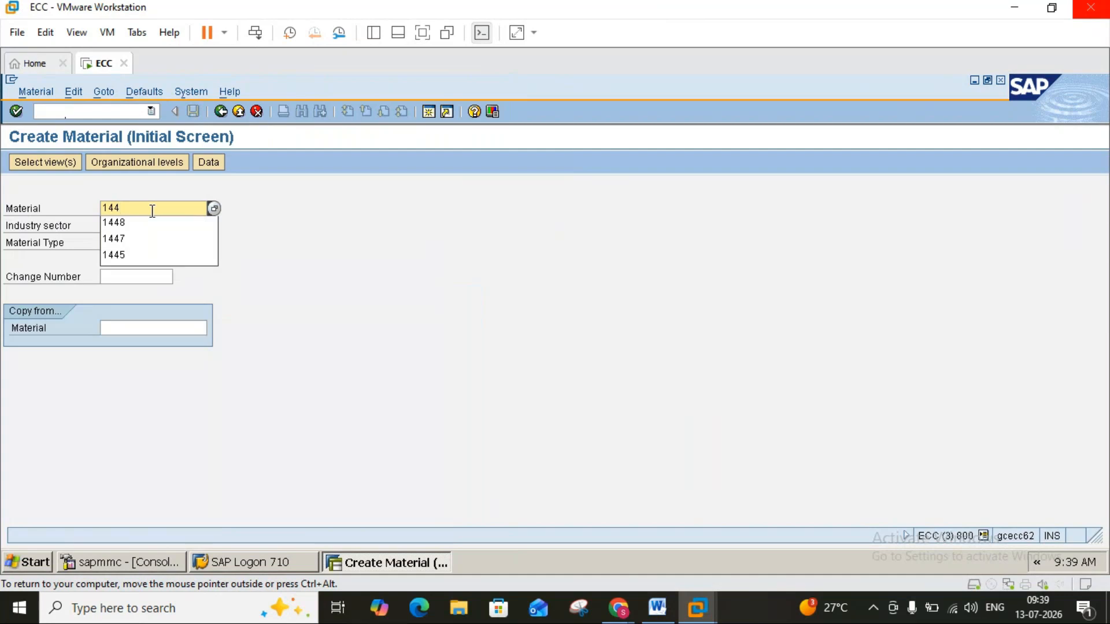
pyautogui.write('8')
pyautogui.press('Return')
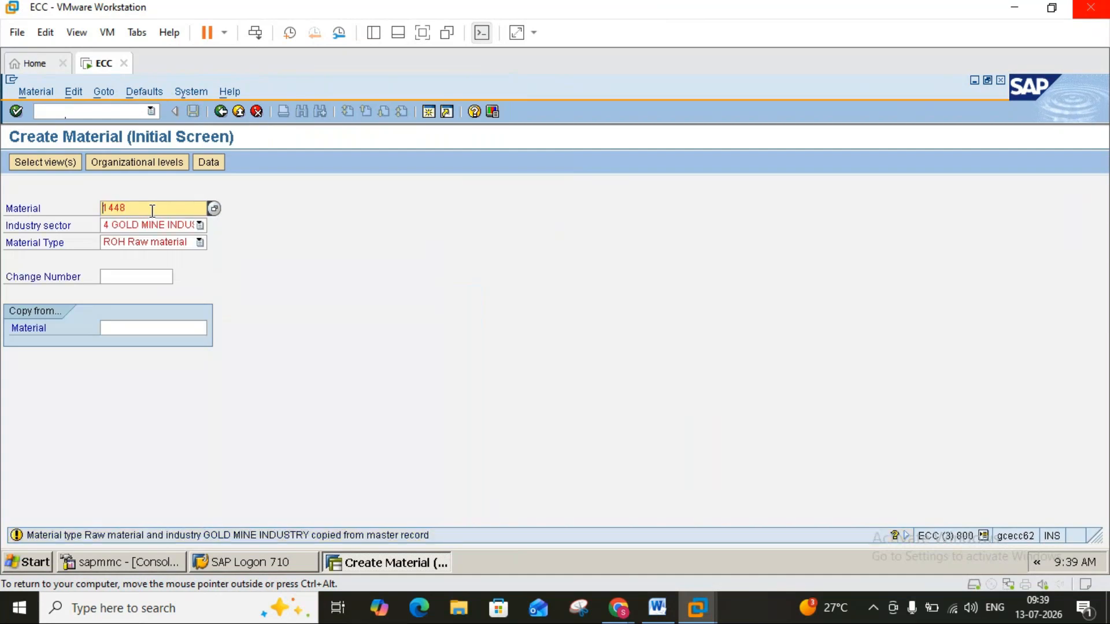
pyautogui.press('Return')
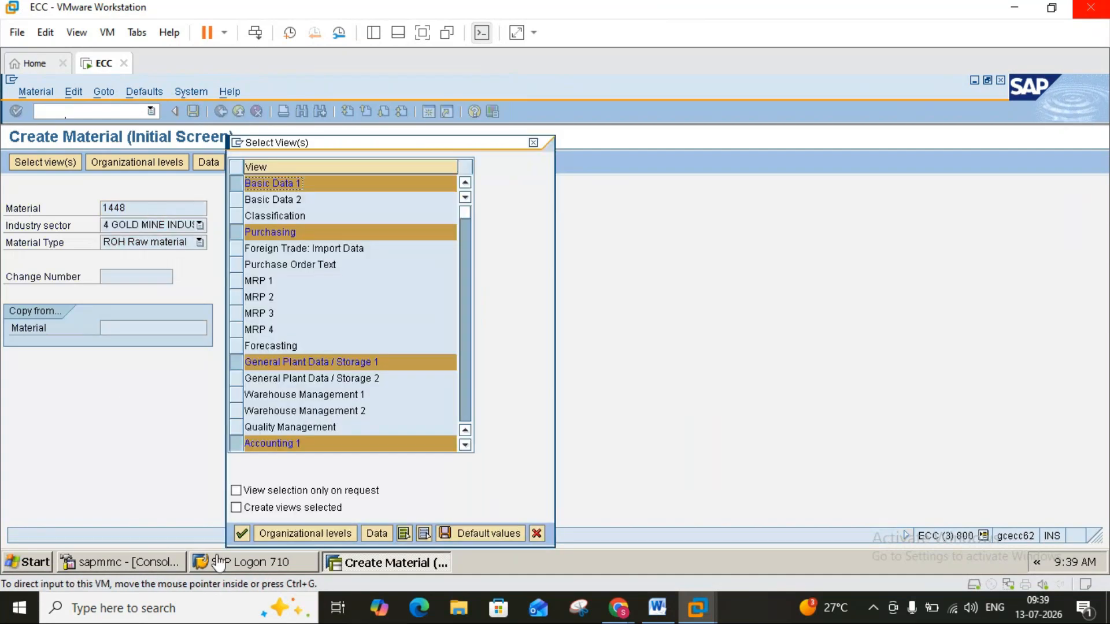
# Keep the preselected views and set the material's organizational levels to plant 1000 and storage location 0001.
pyautogui.click(287, 534)
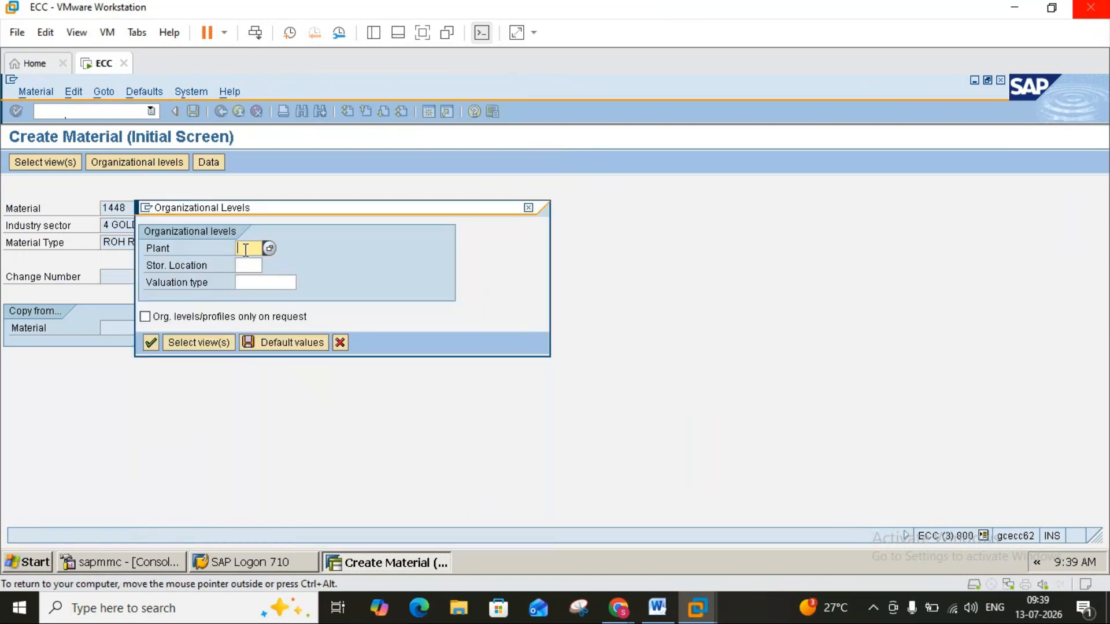
pyautogui.write('1000')
pyautogui.write('0001')
pyautogui.press('Return')
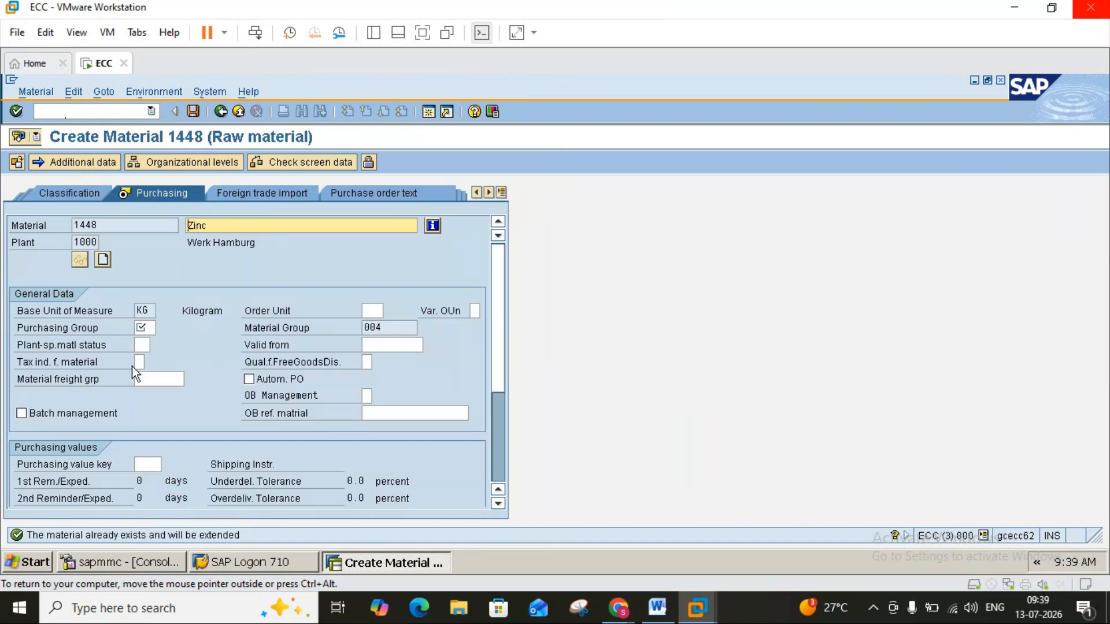
# Set the purchasing group of material 1448 to 001 and continue to the first plant data and storage view.
pyautogui.click(148, 328)
pyautogui.write('001')
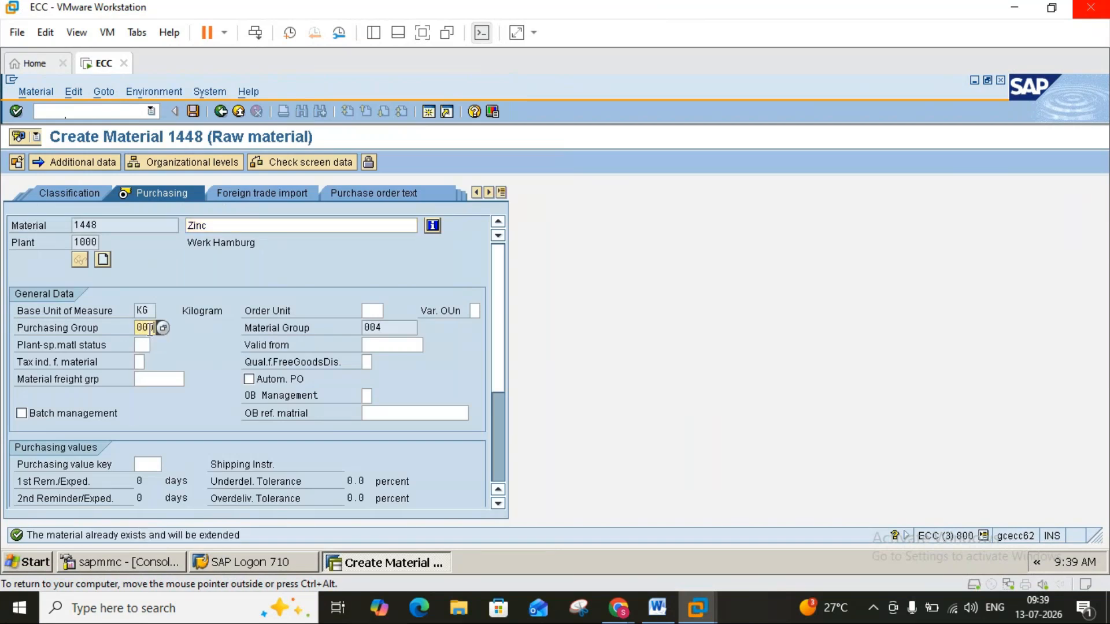
pyautogui.press('Return')
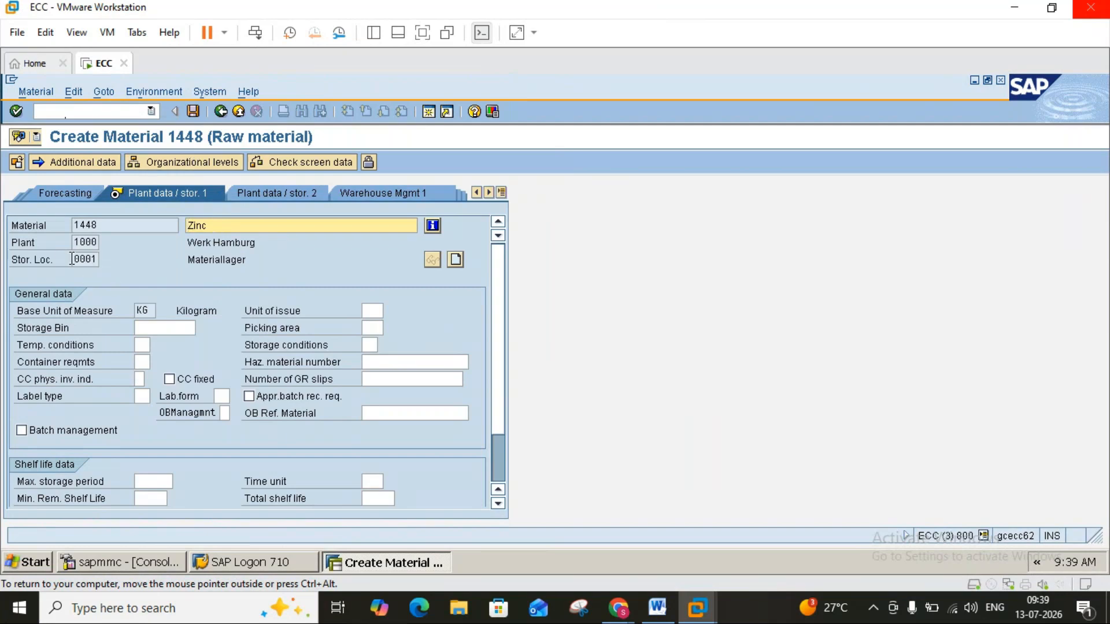
pyautogui.click(229, 243)
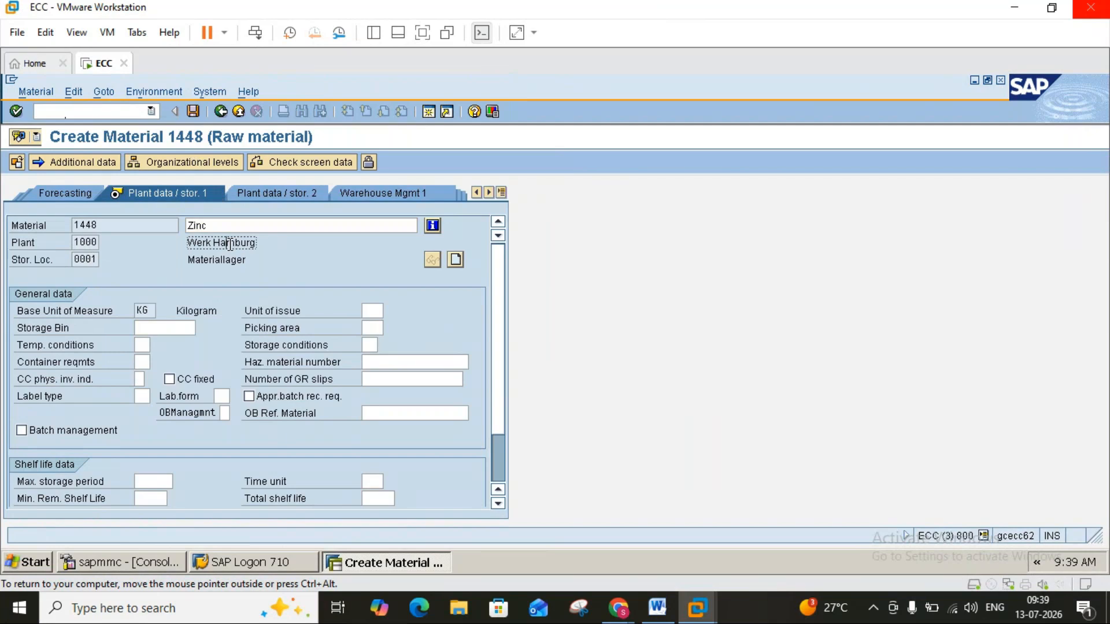
# Assign valuation class 3000 (Raw materials 1) in the accounting data and save material 1448 for plant 1000.
pyautogui.click(195, 114)
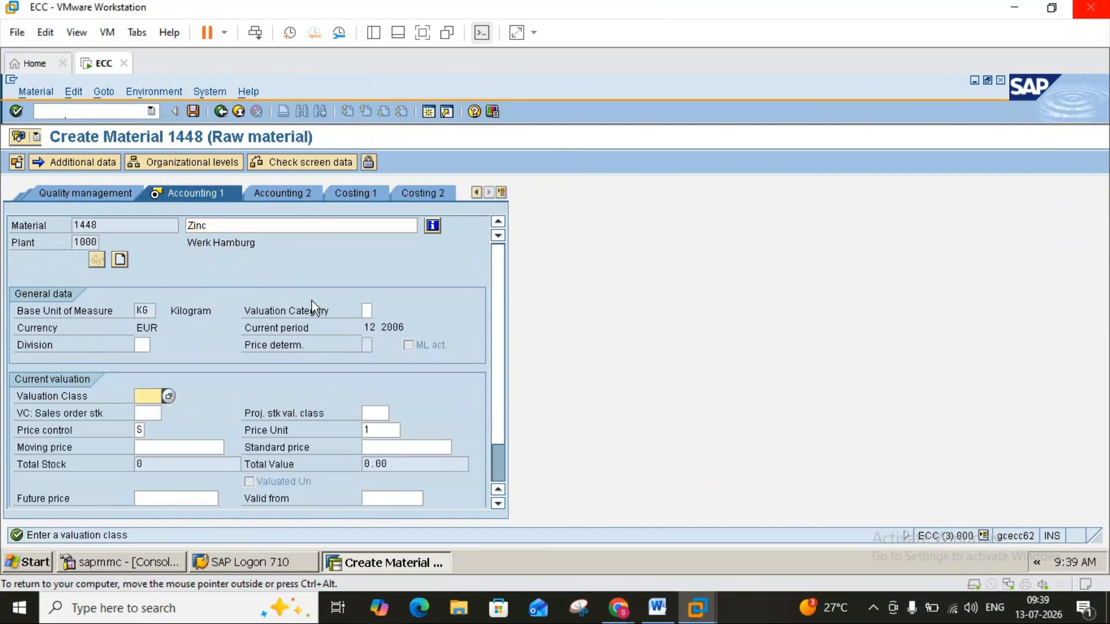
pyautogui.click(169, 396)
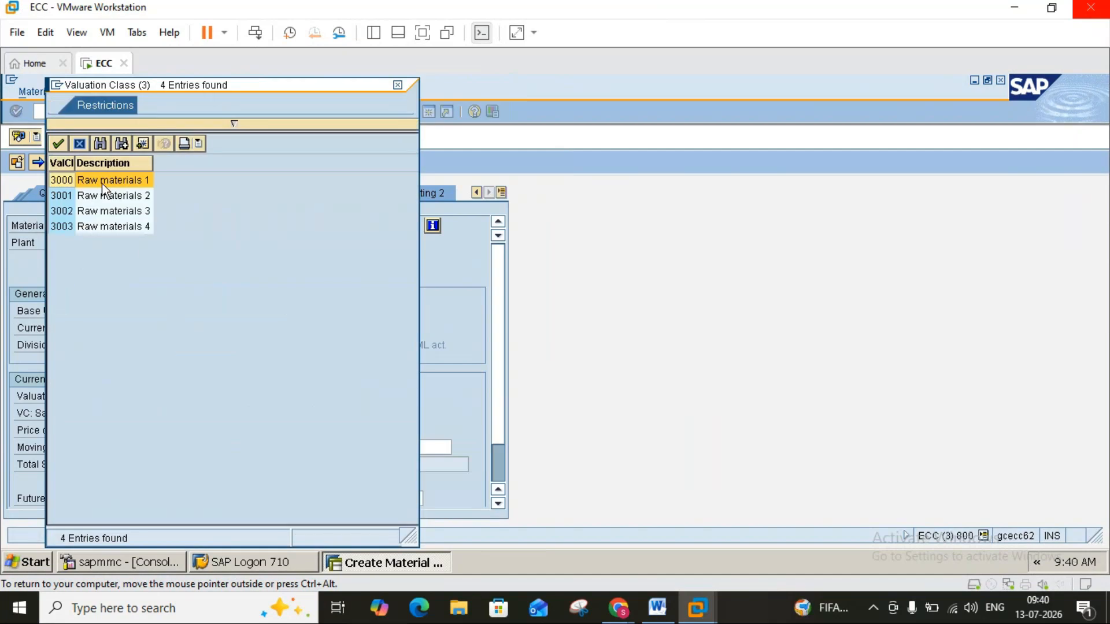
pyautogui.doubleClick(102, 182)
pyautogui.click(189, 119)
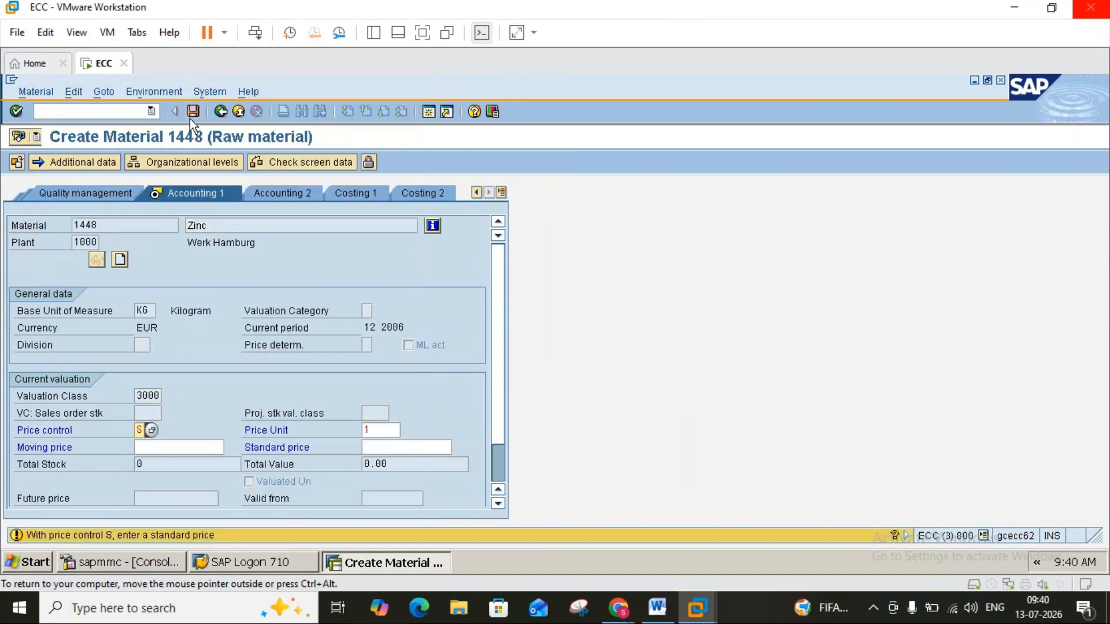
pyautogui.click(189, 119)
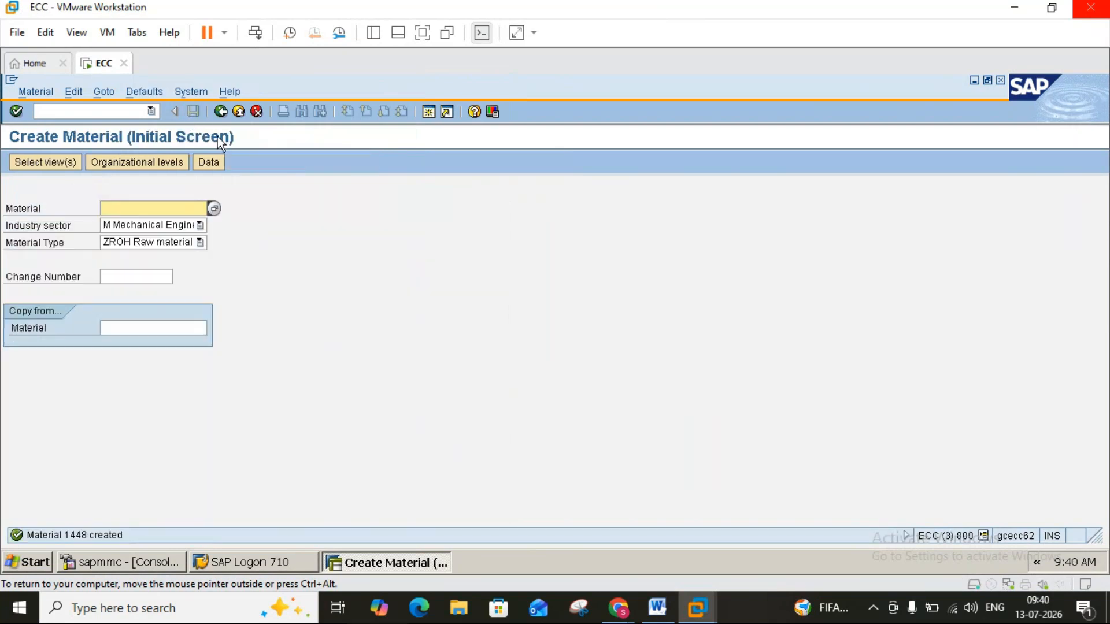
# Return to ME11 and start the info record for vendor 1000, material 1448, purchasing organization 1000 and plant 1000, continuing to the purchasing organization data.
pyautogui.click(243, 115)
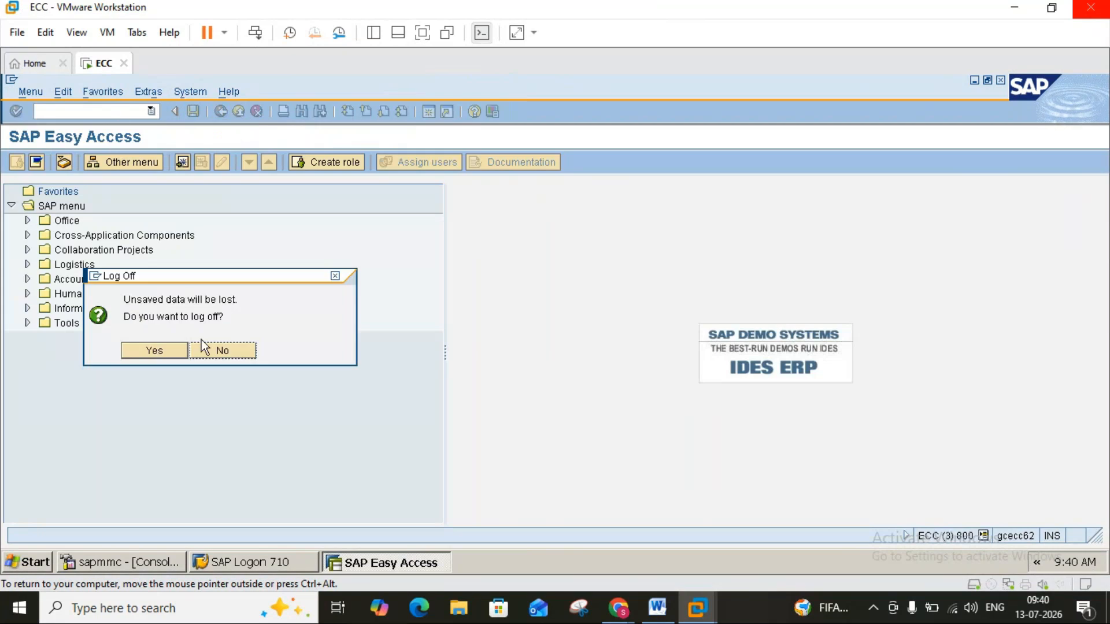
pyautogui.click(202, 347)
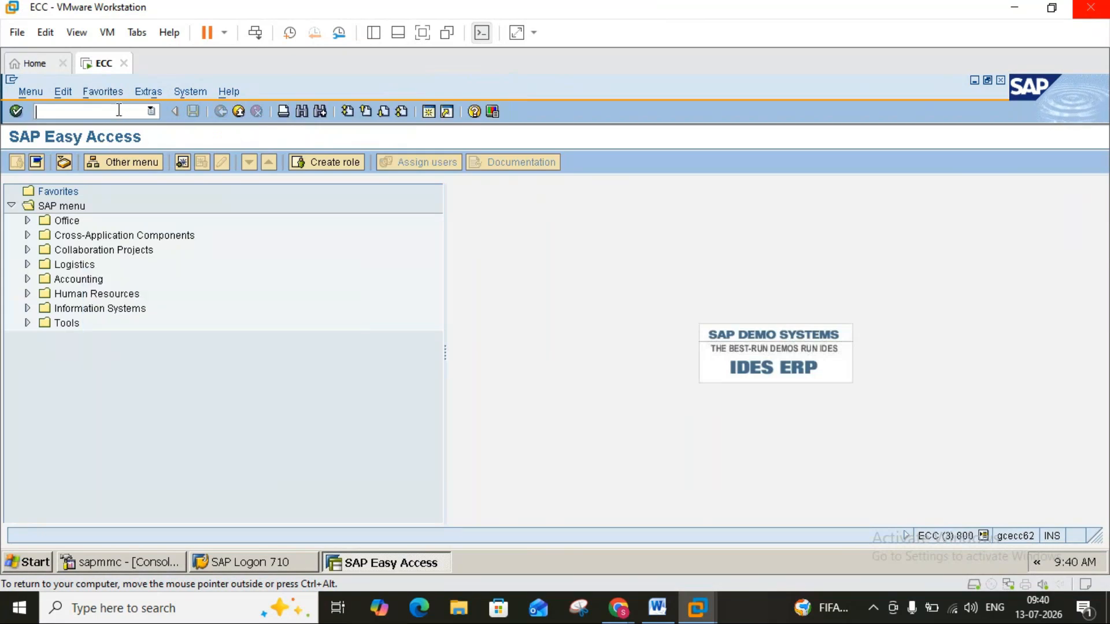
pyautogui.write('me11')
pyautogui.press('Return')
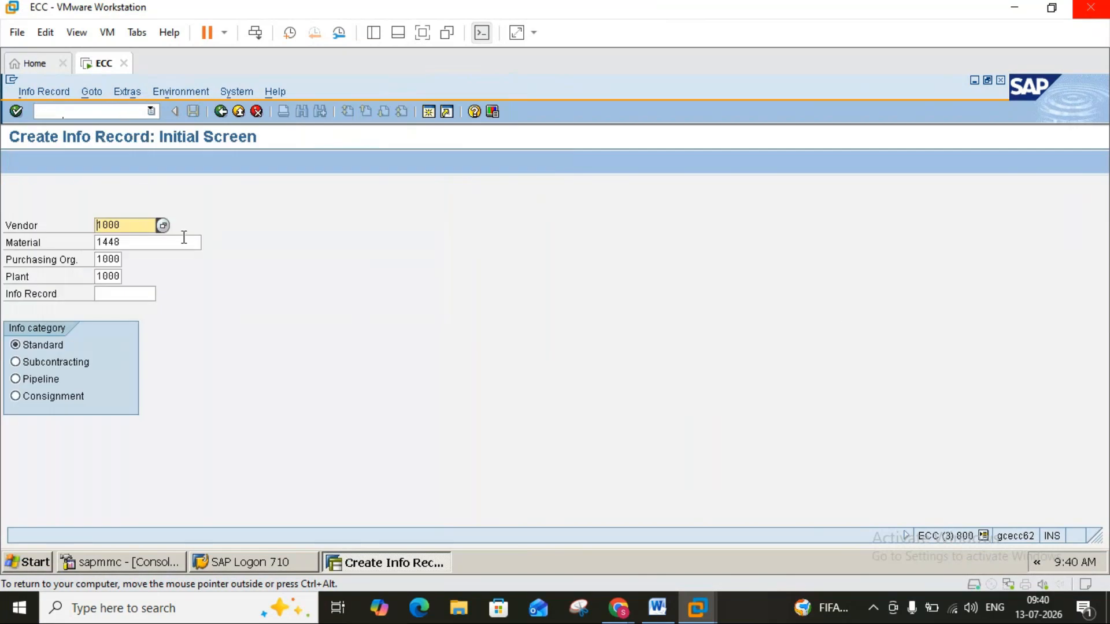
pyautogui.press('Return')
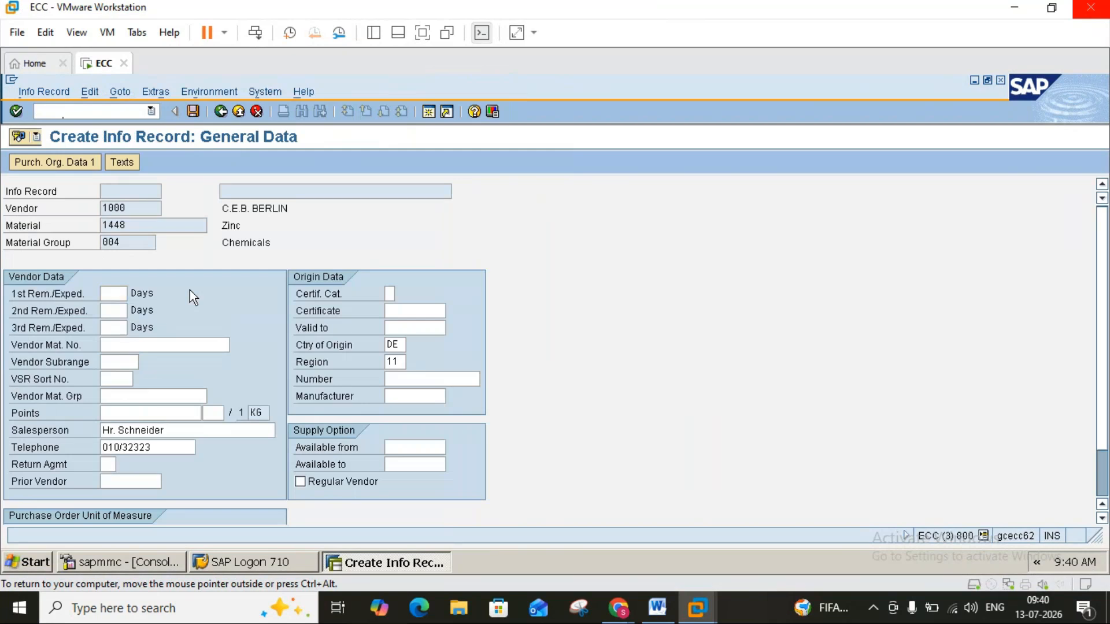
pyautogui.press('Return')
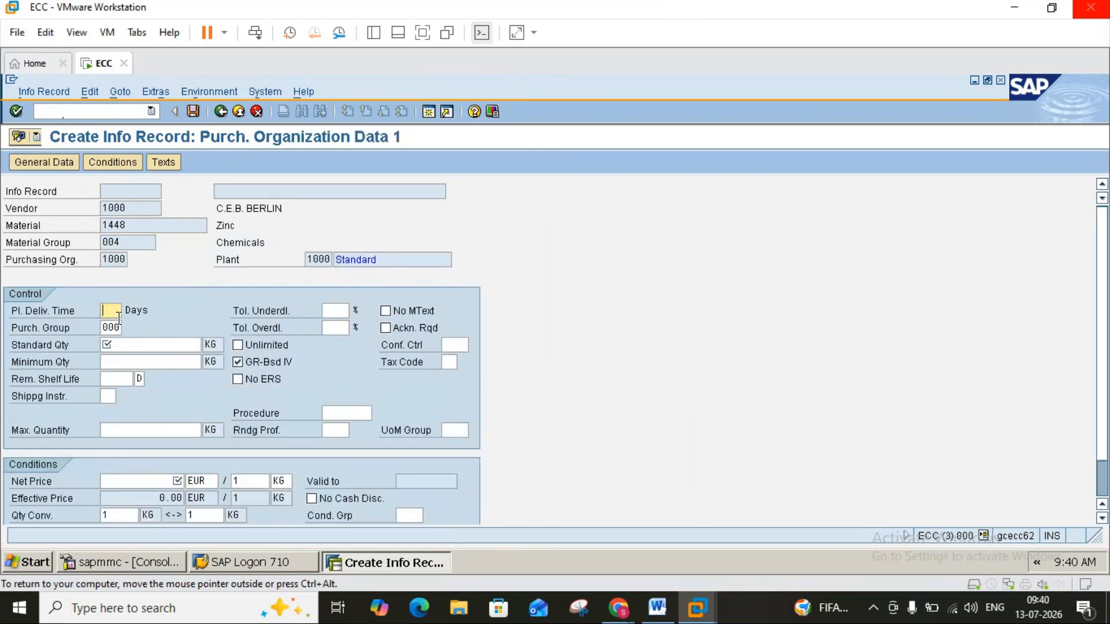
# Enter a planned delivery time of 2 days, standard quantity 100 KG and net price 100 EUR, continuing to the second purchasing organization screen.
pyautogui.write('2')
pyautogui.click(128, 343)
pyautogui.write('1')
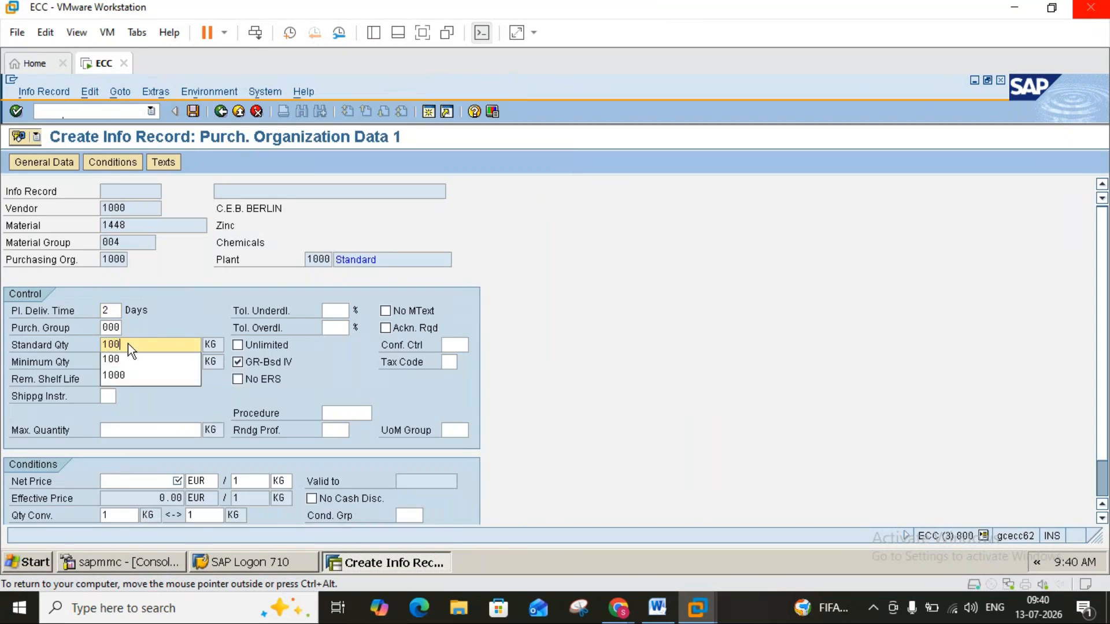
pyautogui.write('00')
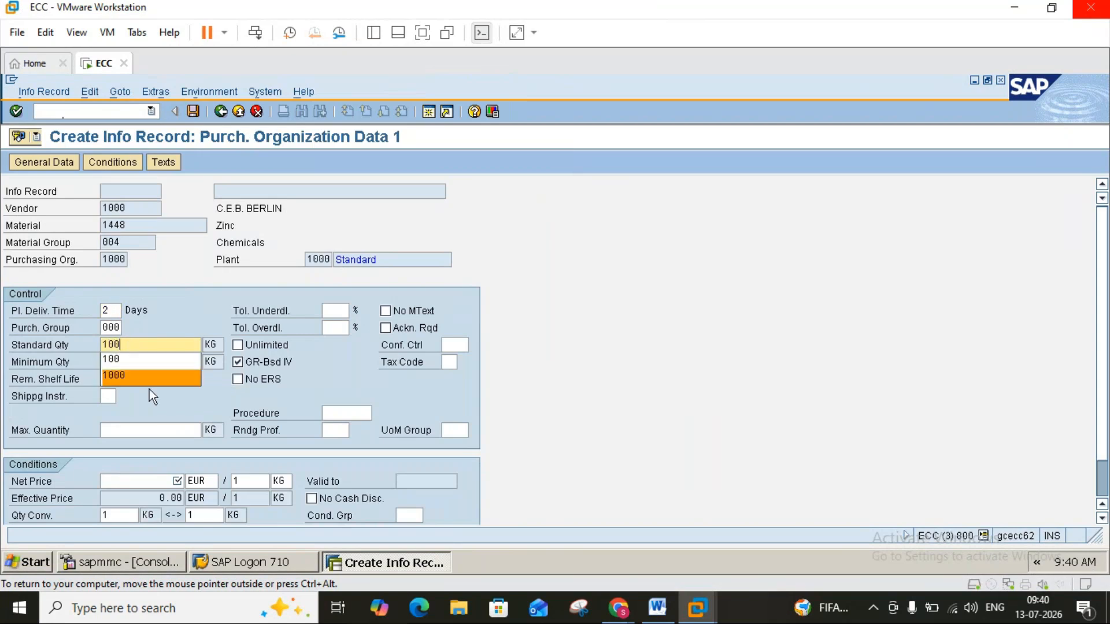
pyautogui.click(171, 482)
pyautogui.write('1')
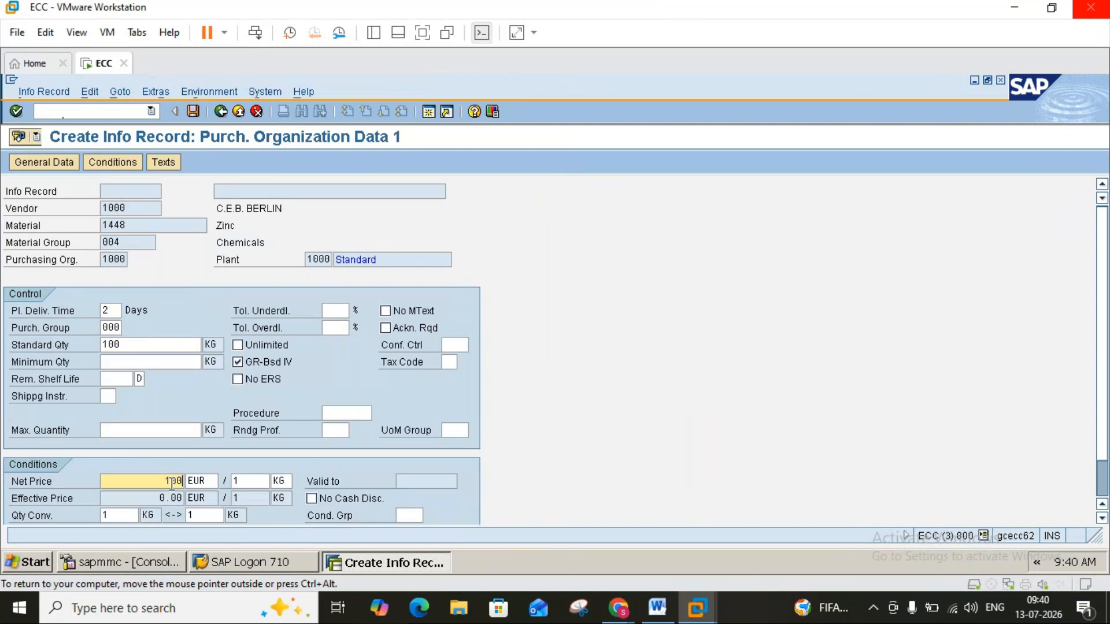
pyautogui.write('00')
pyautogui.press('Return')
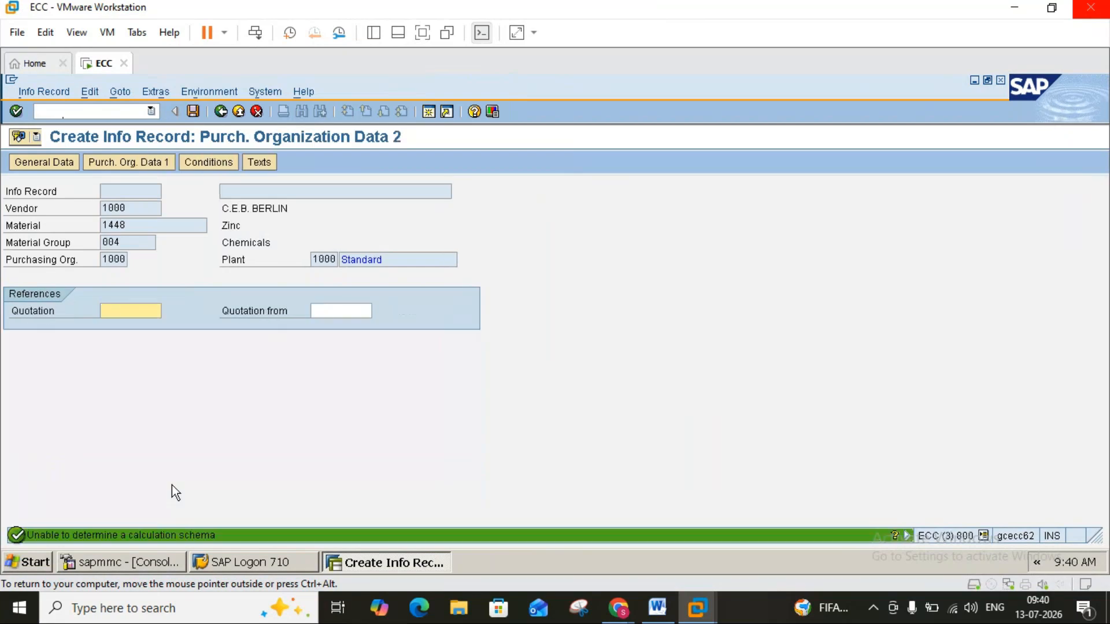
# Save the info record and return to the SAP Easy Access screen.
pyautogui.click(194, 111)
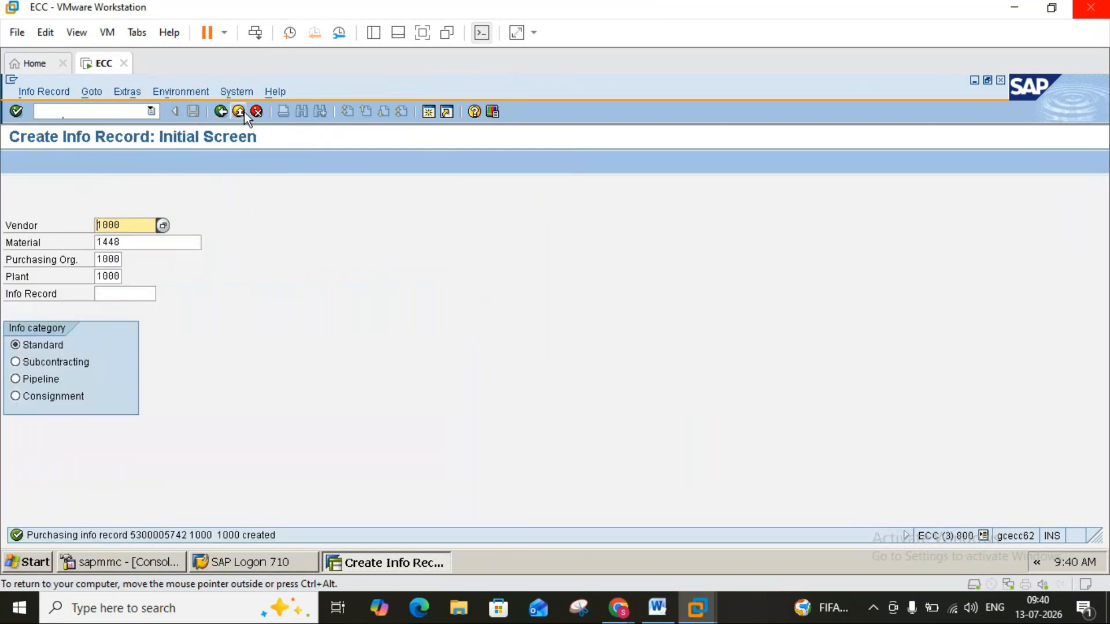
pyautogui.click(239, 112)
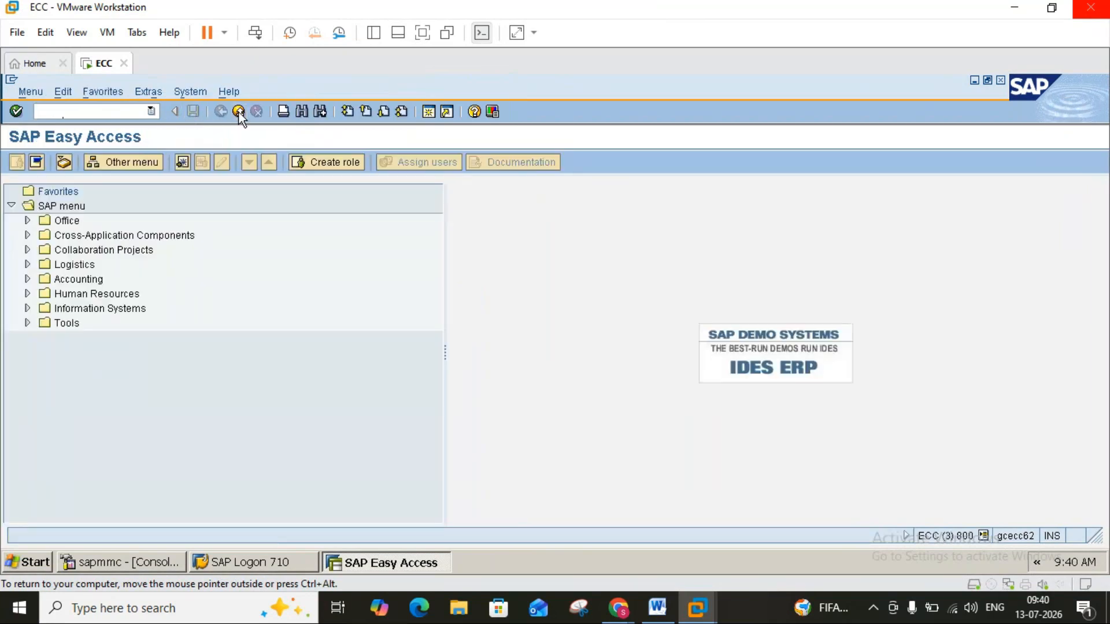
pyautogui.click(239, 112)
pyautogui.click(221, 353)
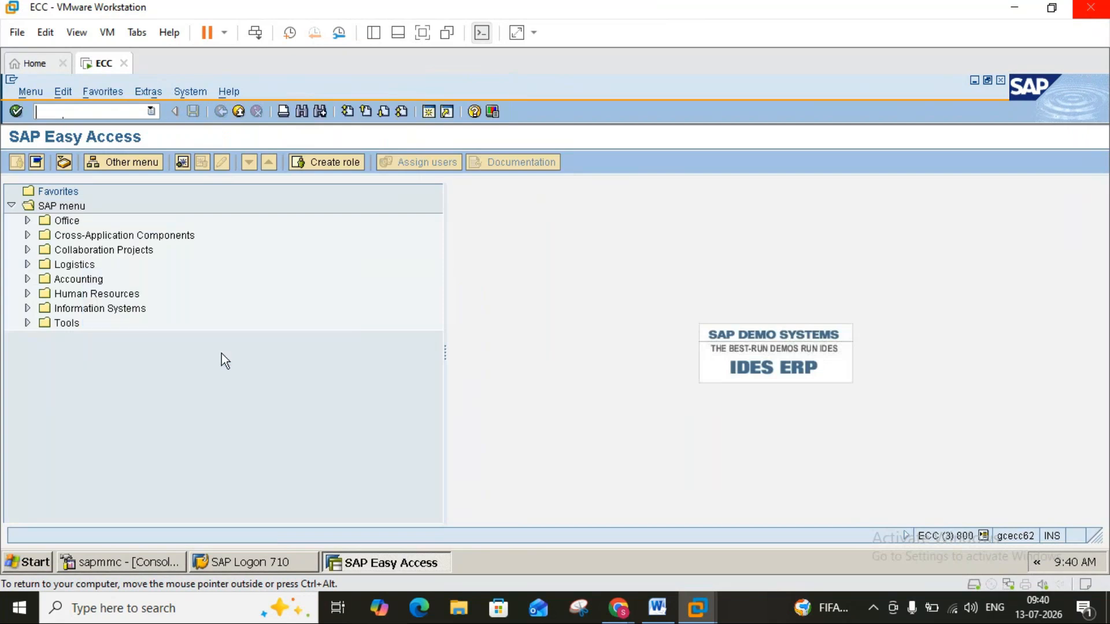
# Switch to the Word purchasing notes and read the ME47 quotation and ME49 price comparison instructions.
pyautogui.click(659, 616)
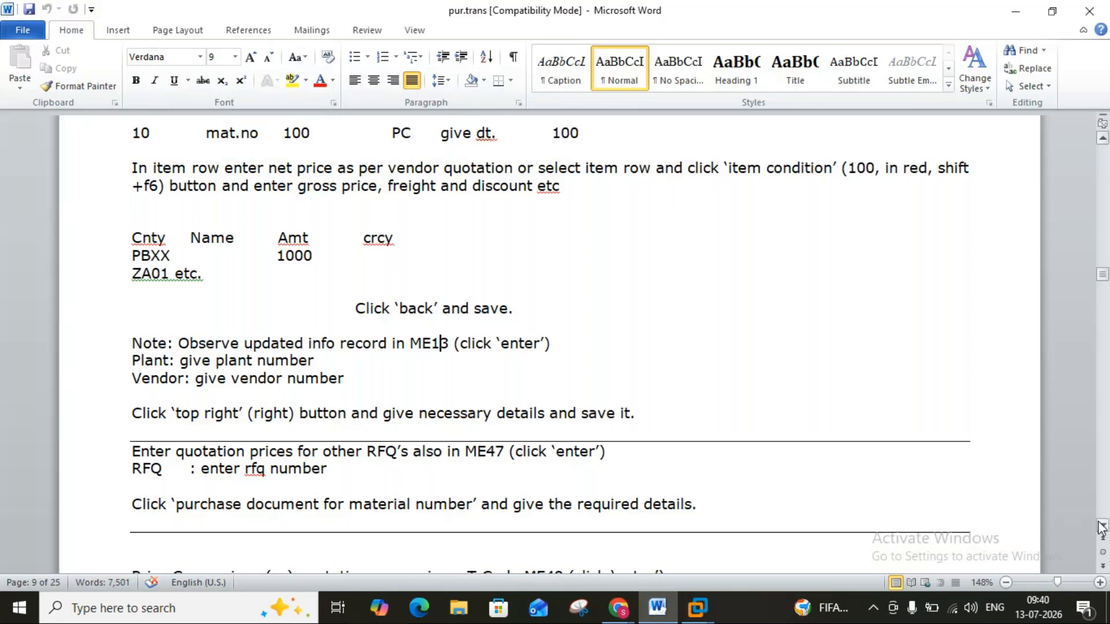
pyautogui.scroll(-3, 1101, 527)
pyautogui.scroll(-3, 1101, 527)
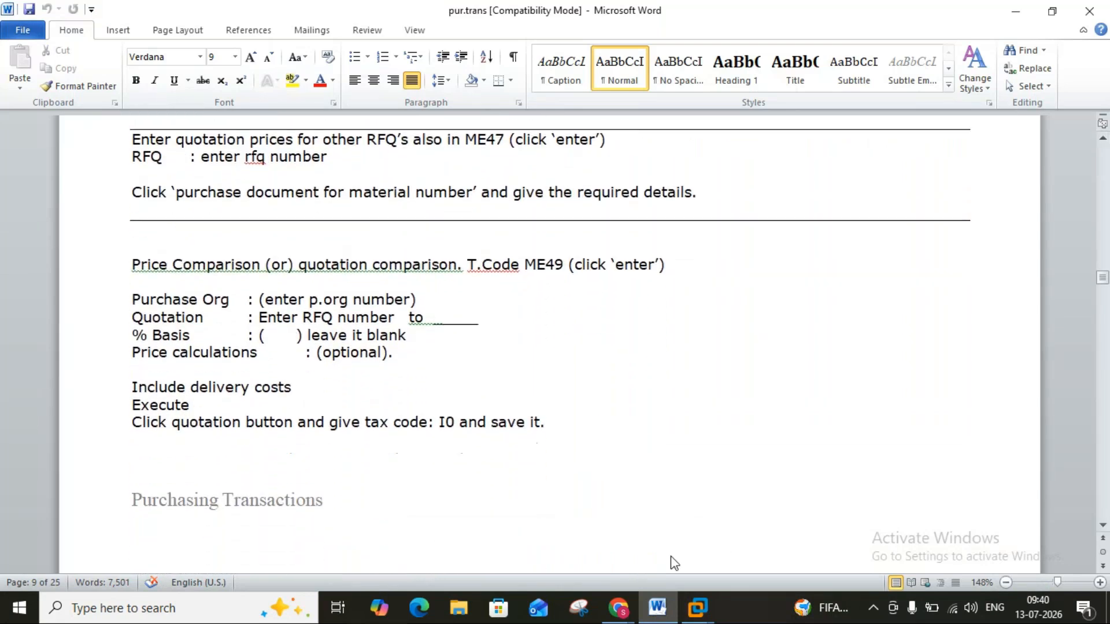
pyautogui.click(698, 607)
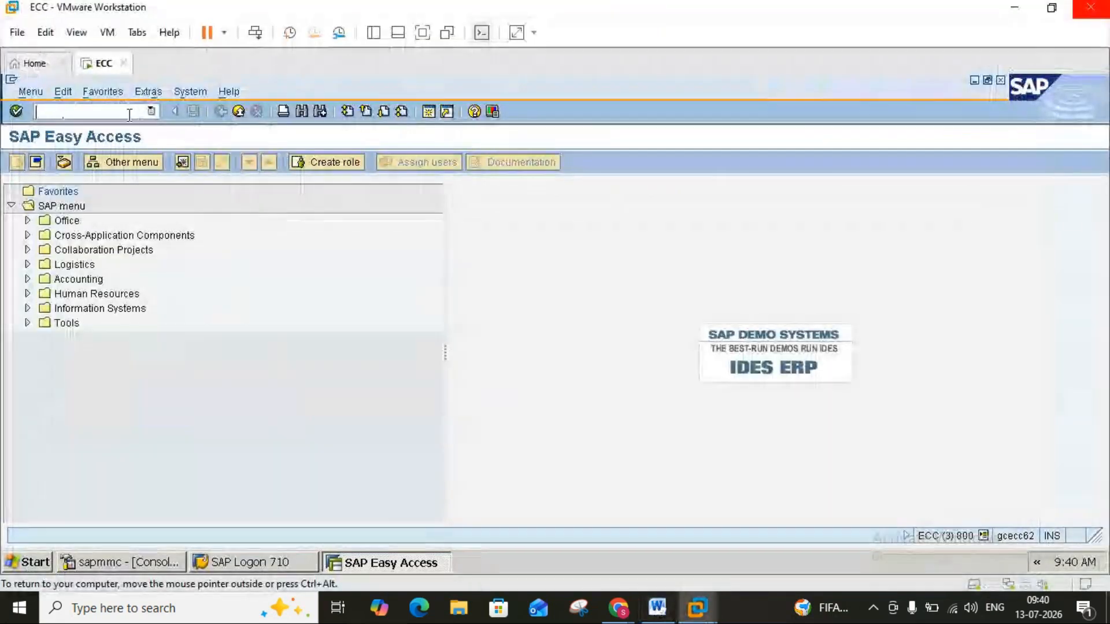
pyautogui.write('me47')
pyautogui.press('Return')
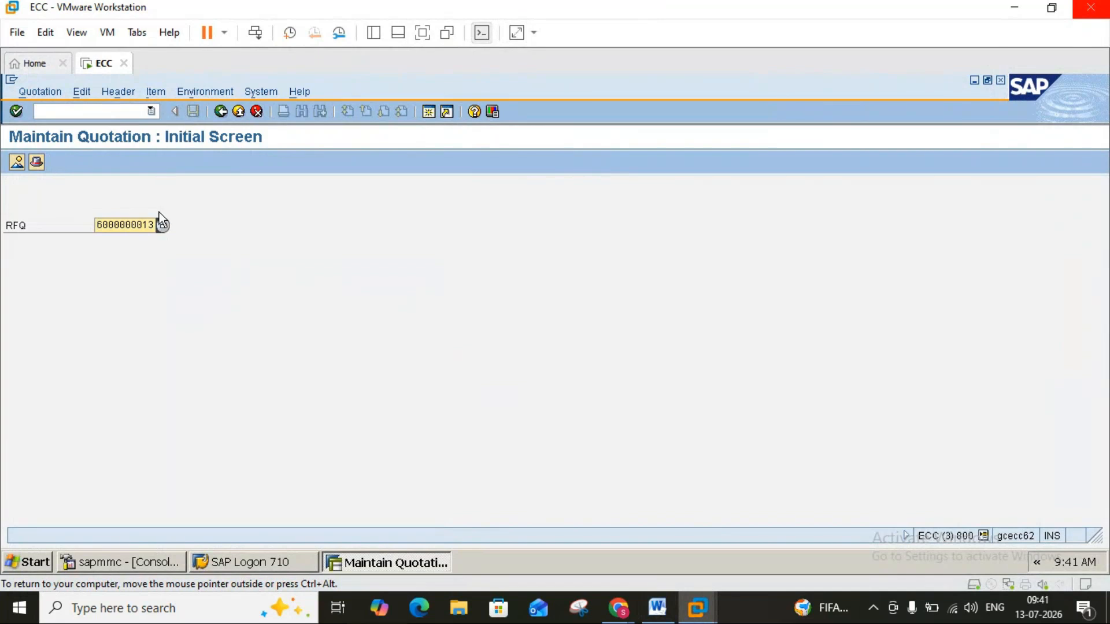
pyautogui.write('6000000011')
pyautogui.press('Return')
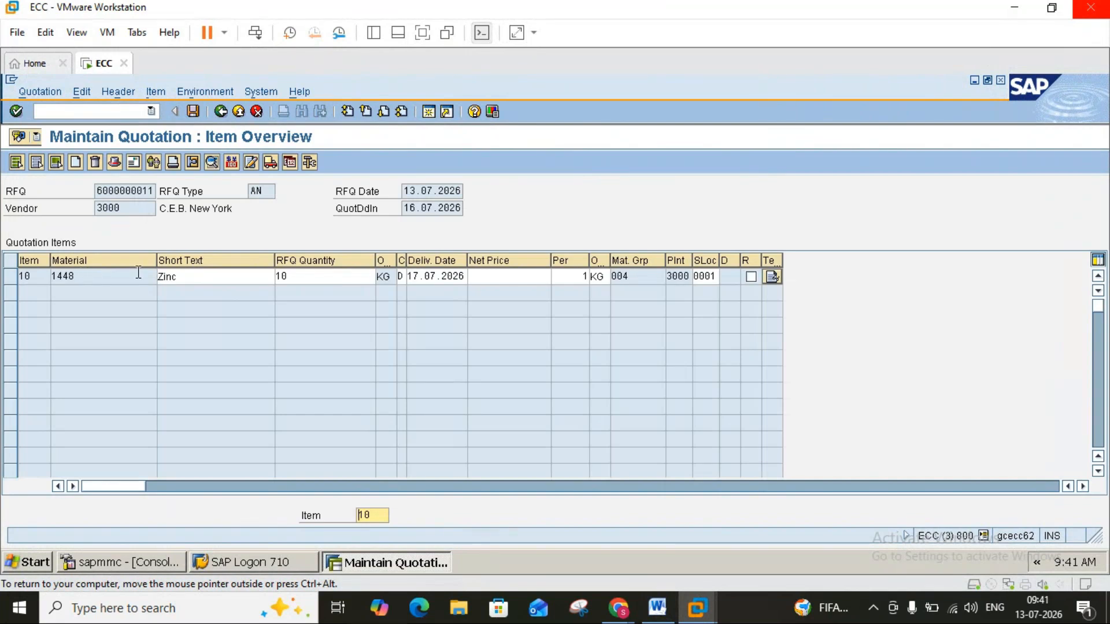
# Set the P001 gross price to 1,000 USD in the conditions of item 10 and save the quotation.
pyautogui.click(679, 281)
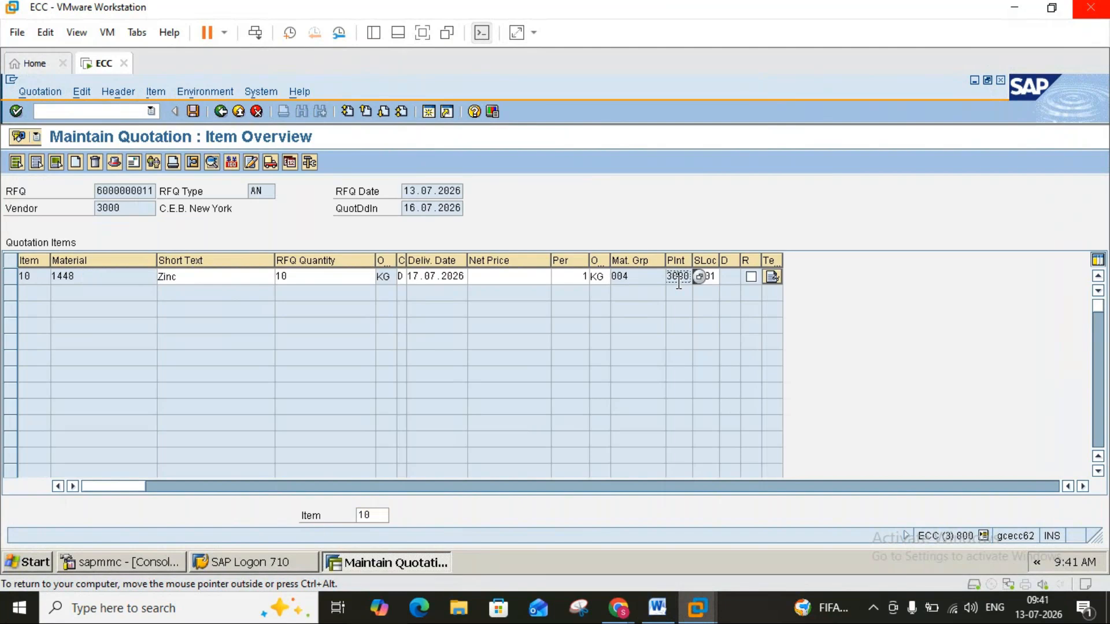
pyautogui.click(10, 277)
pyautogui.click(234, 164)
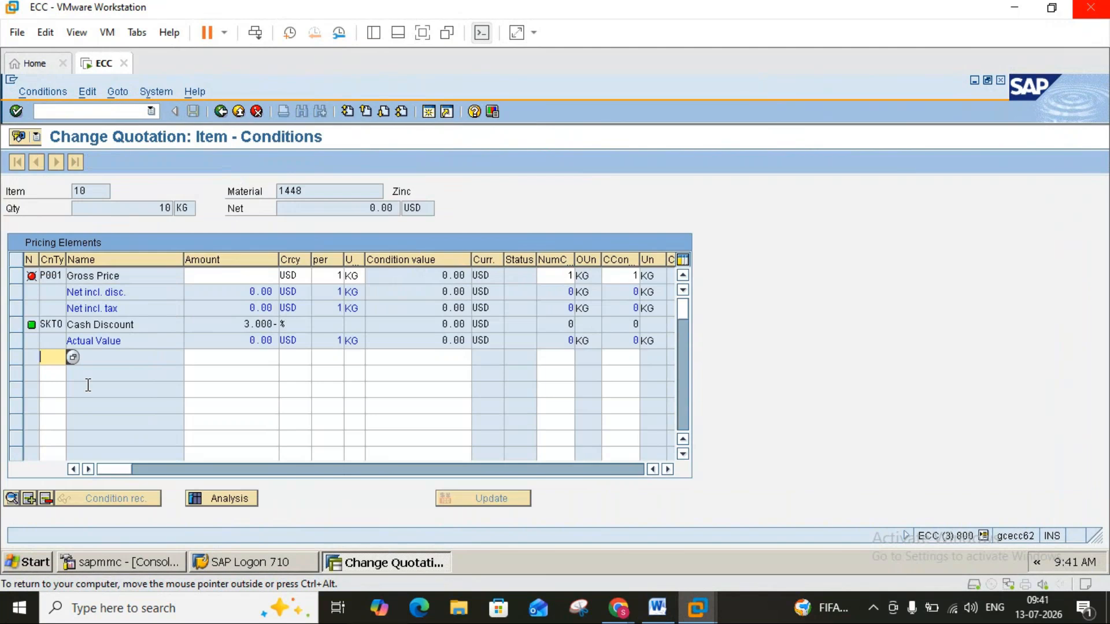
pyautogui.click(235, 276)
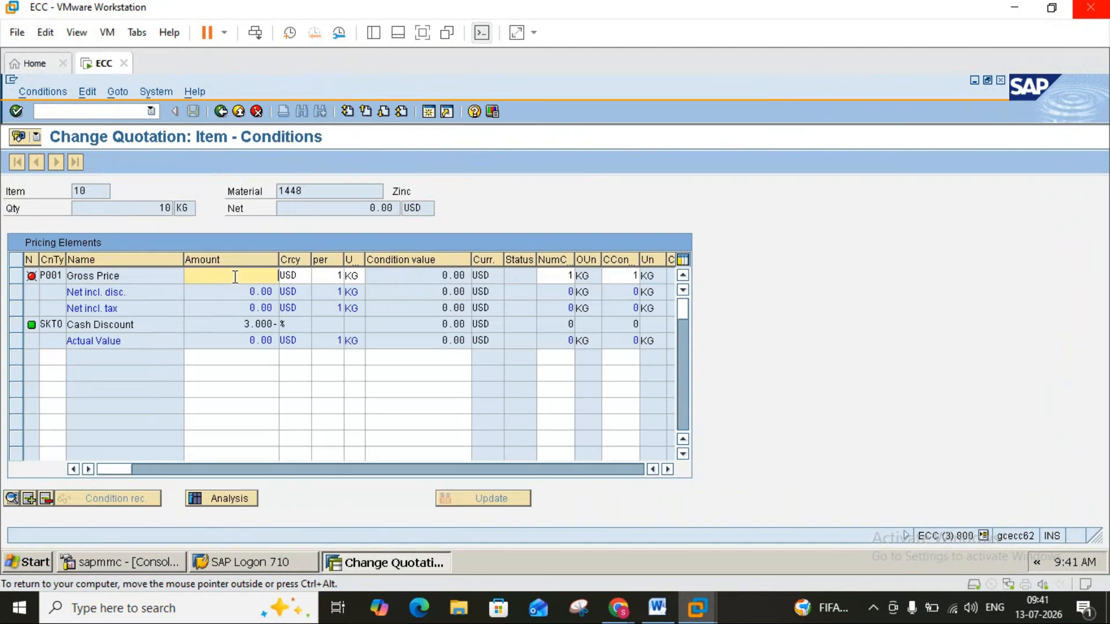
pyautogui.write('1,000')
pyautogui.press('Return')
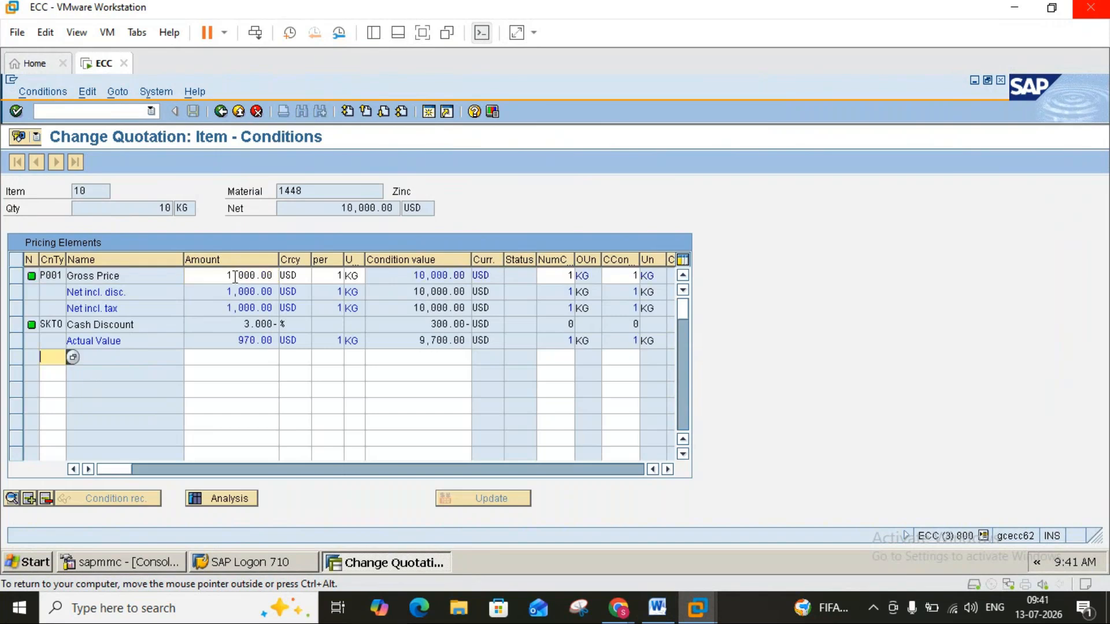
pyautogui.click(220, 112)
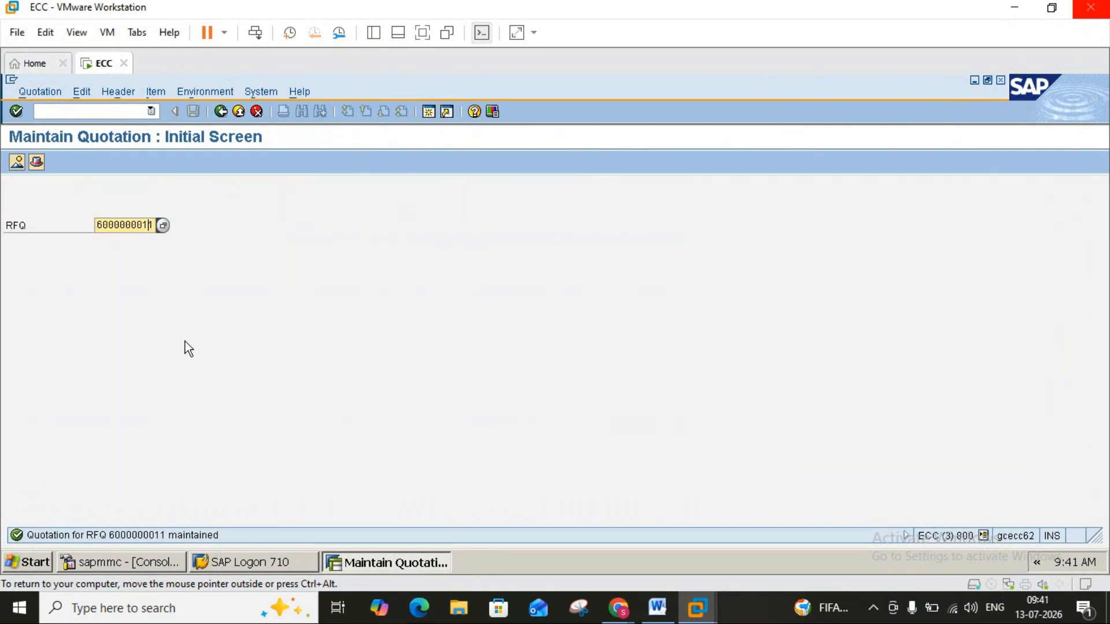
pyautogui.write('2')
pyautogui.press('Return')
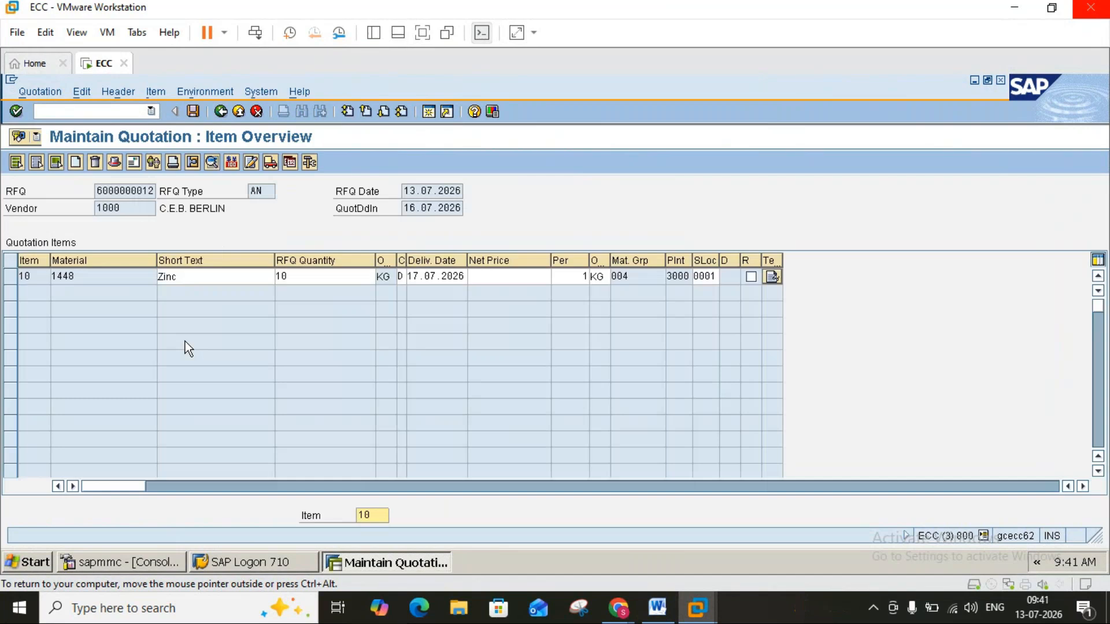
pyautogui.click(15, 279)
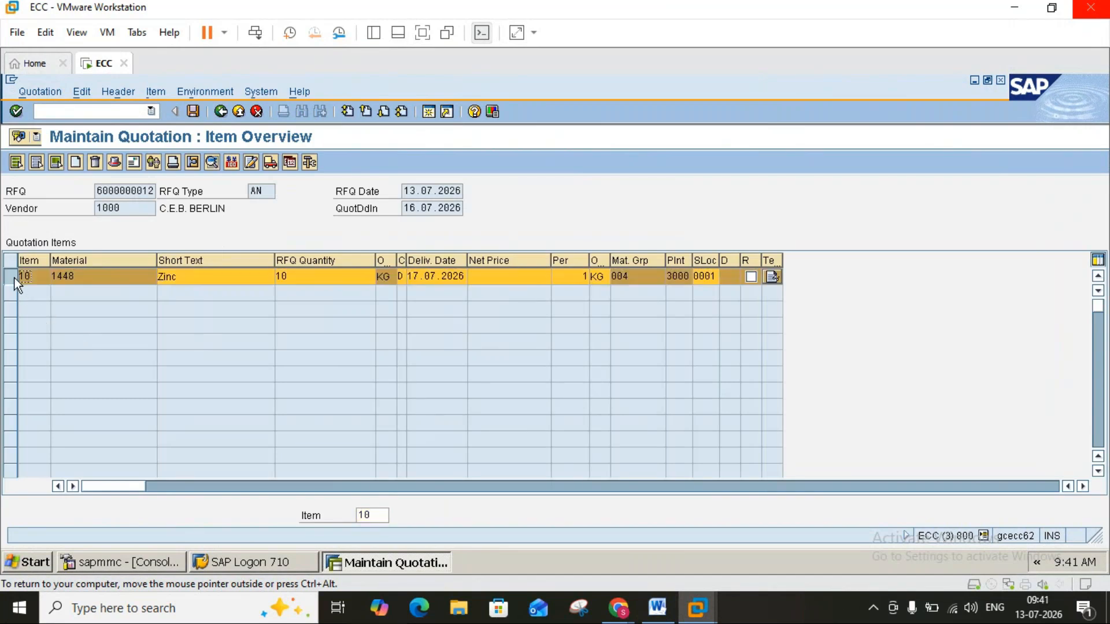
pyautogui.click(15, 279)
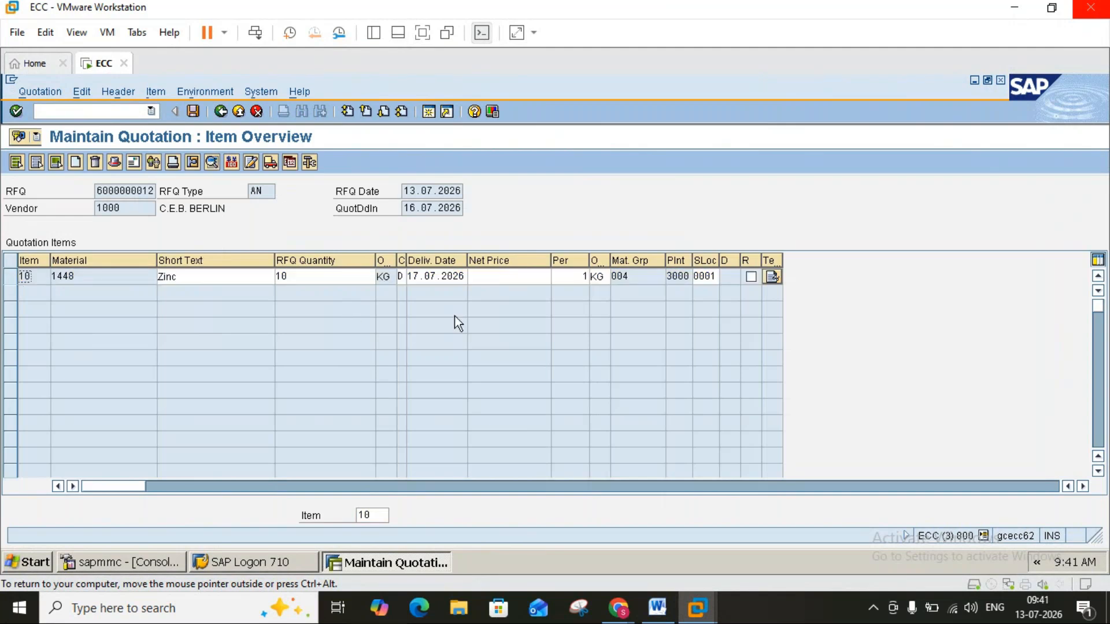
pyautogui.click(489, 276)
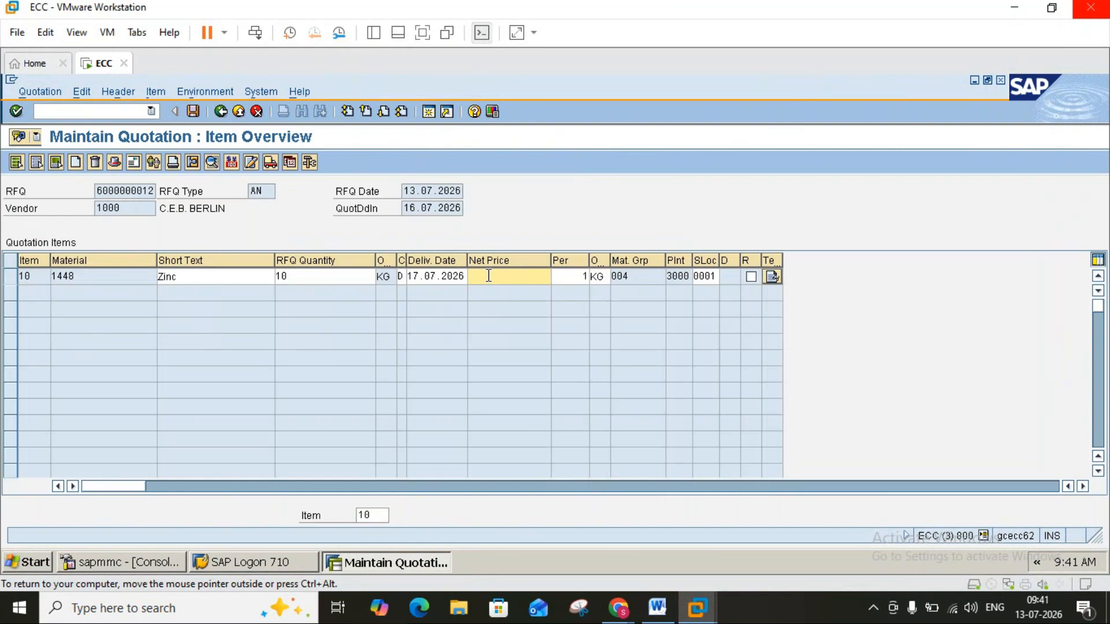
pyautogui.click(225, 115)
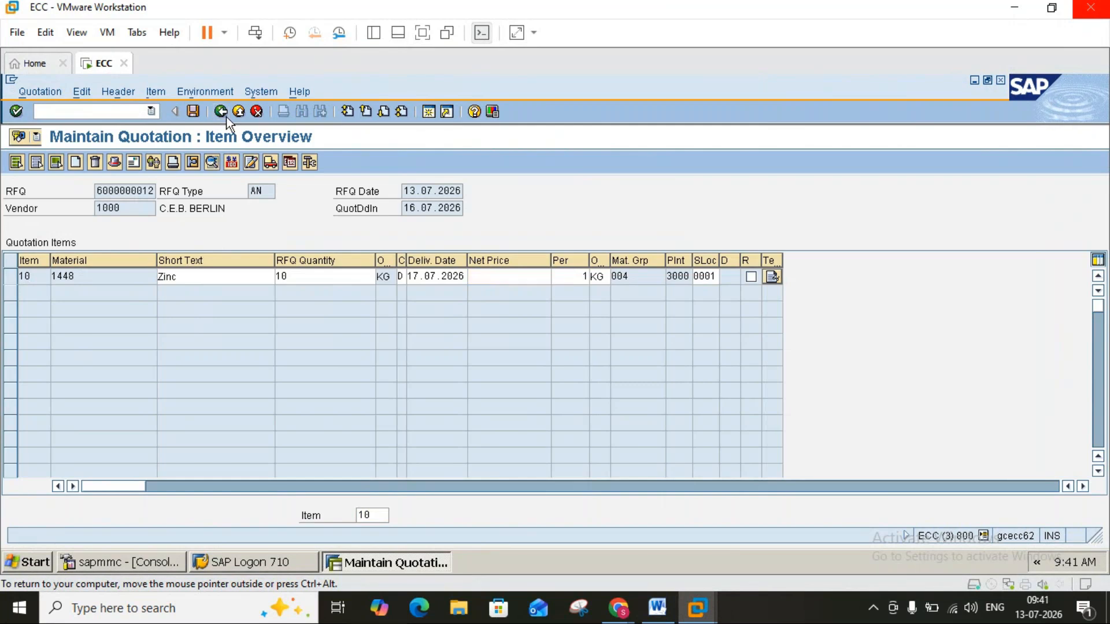
pyautogui.click(148, 224)
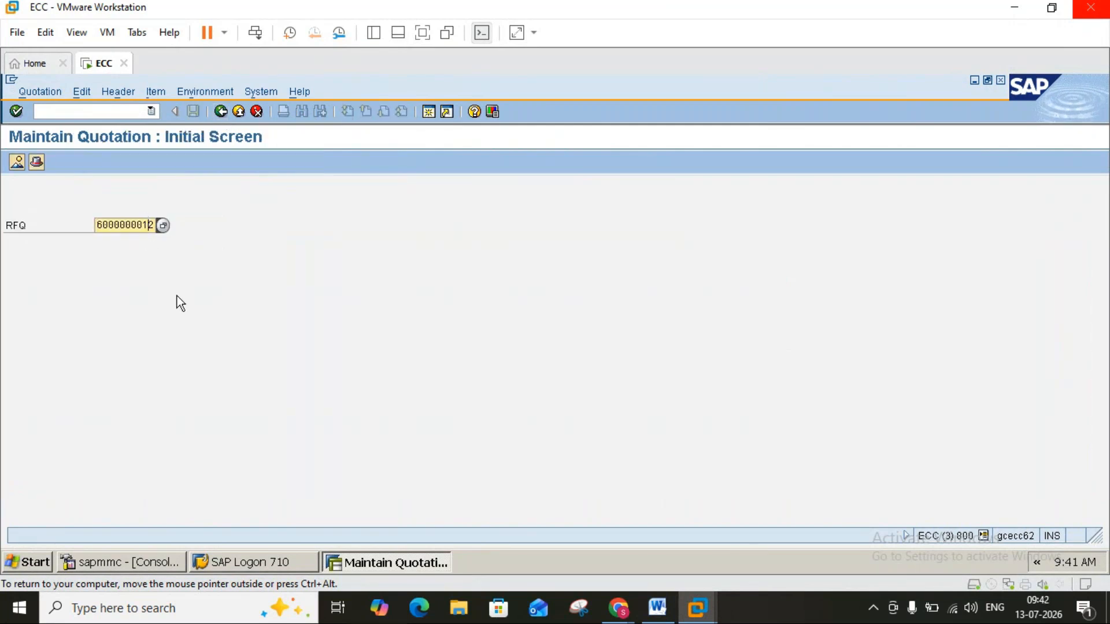
pyautogui.press('Delete')
pyautogui.write('1')
pyautogui.press('Return')
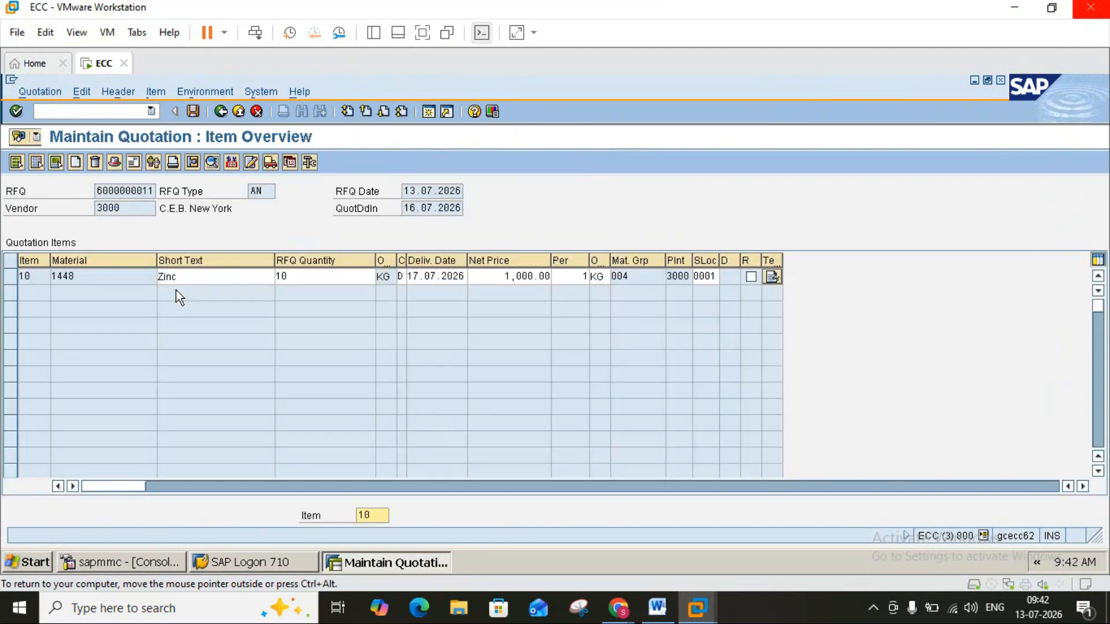
# Set the net price of item 10 (Zinc) to 900 and save the quotation.
pyautogui.click(496, 279)
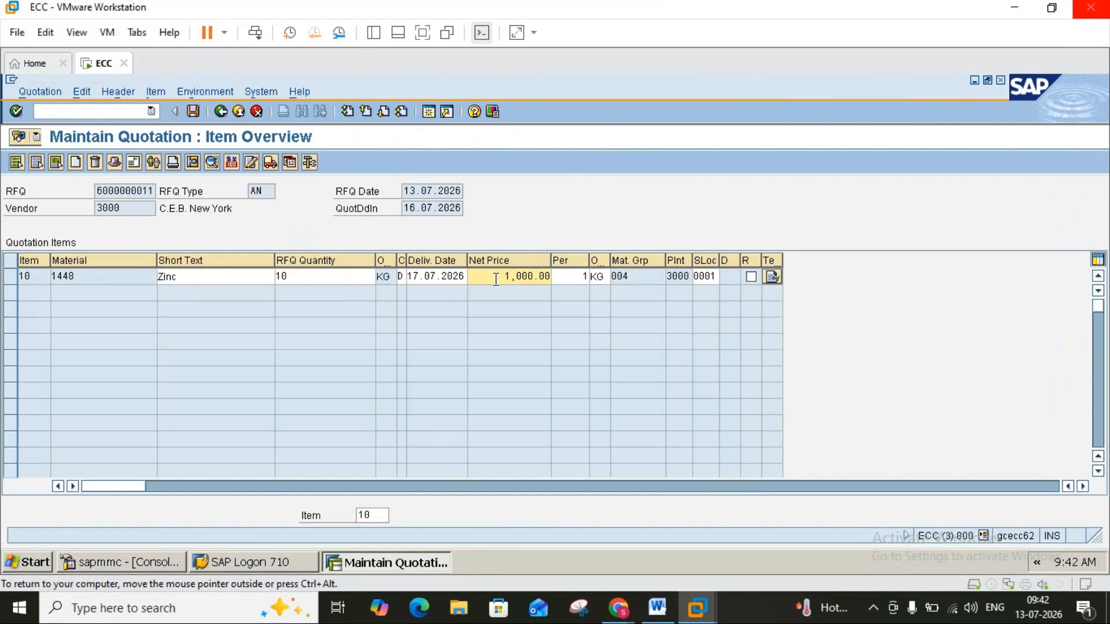
pyautogui.press('Delete')
pyautogui.press('Delete')
pyautogui.press('Delete')
pyautogui.press('Delete')
pyautogui.press('Delete')
pyautogui.press('Delete')
pyautogui.press('Delete')
pyautogui.press('Delete')
pyautogui.write('900')
pyautogui.press('Return')
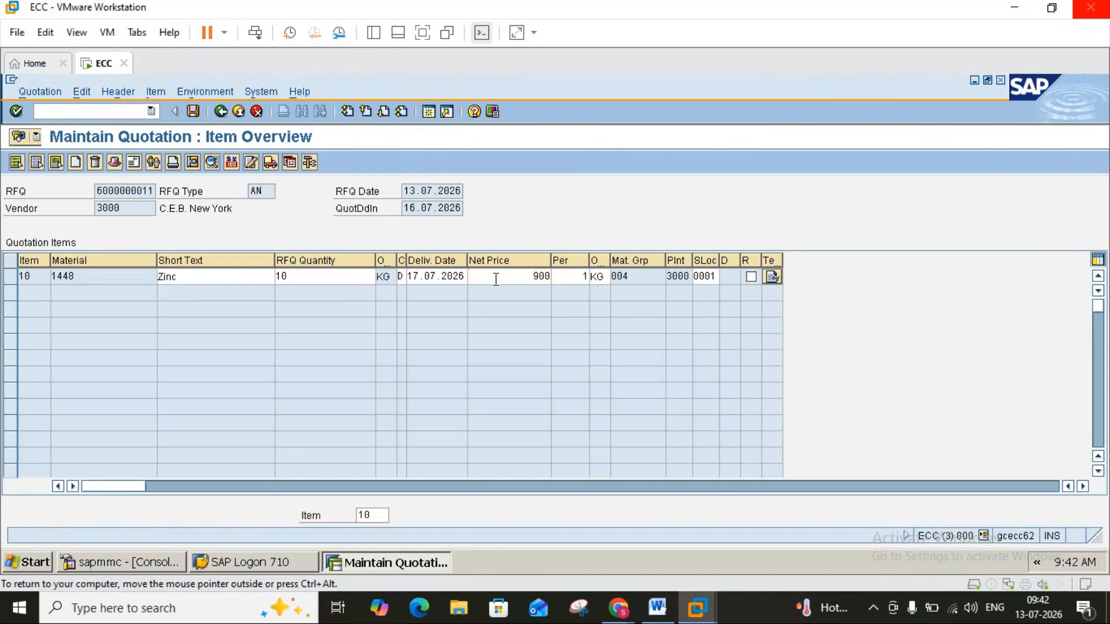
pyautogui.click(194, 116)
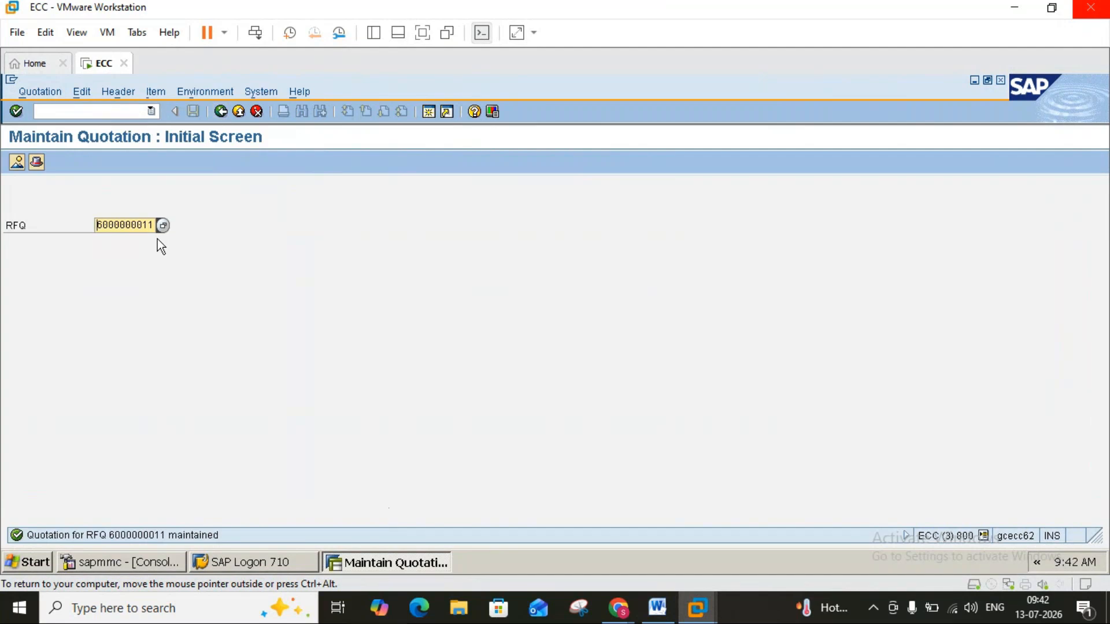
pyautogui.click(152, 225)
pyautogui.write('2')
pyautogui.press('Return')
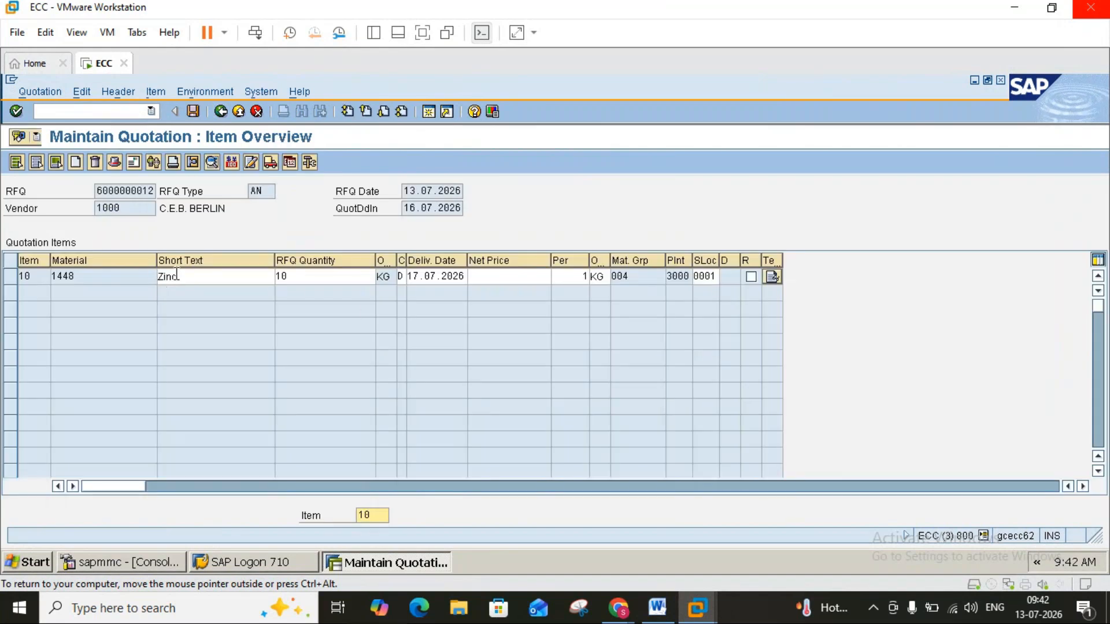
pyautogui.click(502, 275)
pyautogui.write('800')
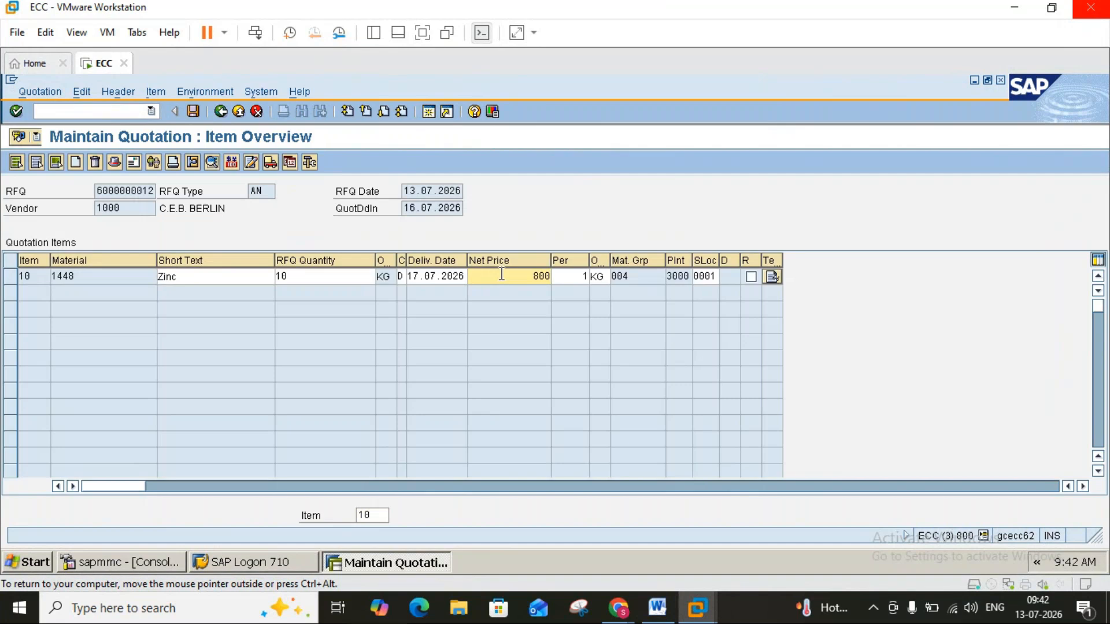
# Open the conditions of item 10 and add condition type R001 (Discount/Quantity) with an amount of 10.
pyautogui.click(11, 279)
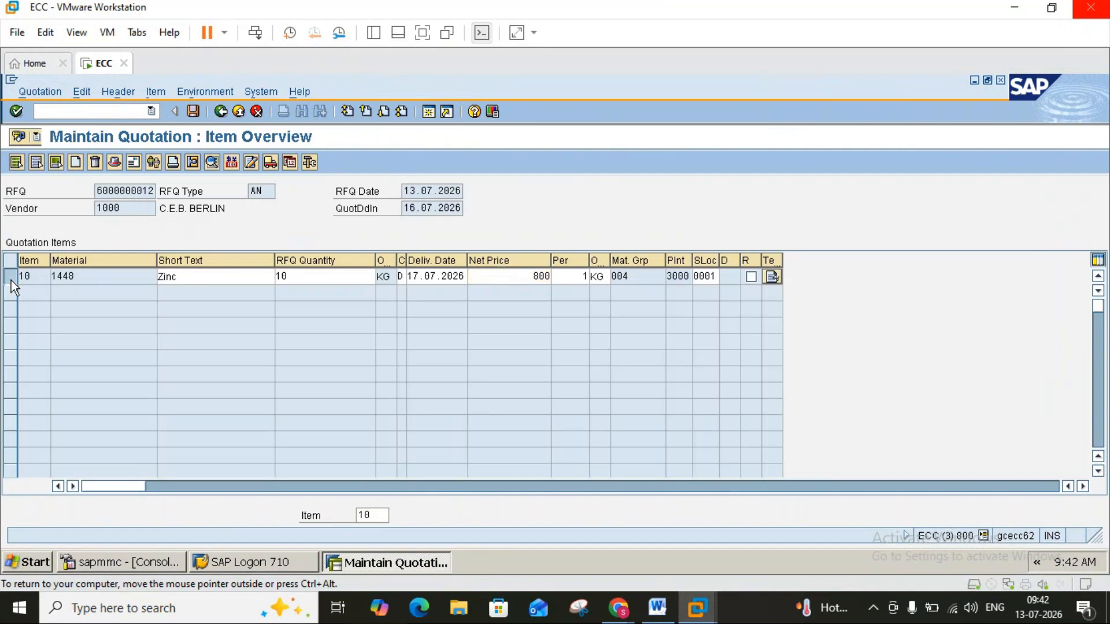
pyautogui.click(231, 161)
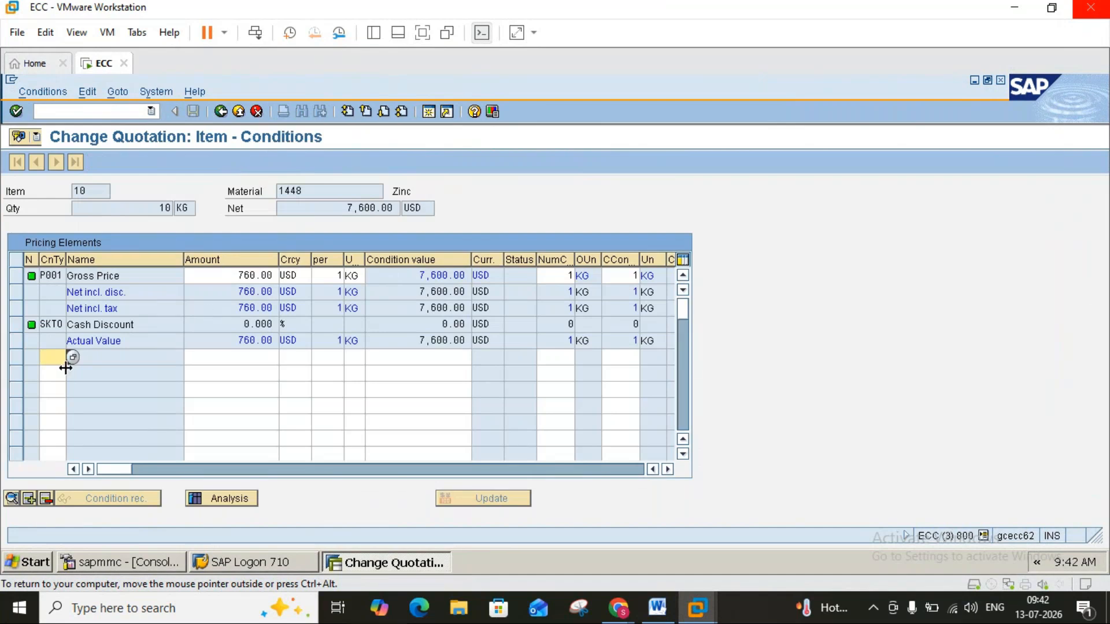
pyautogui.click(70, 360)
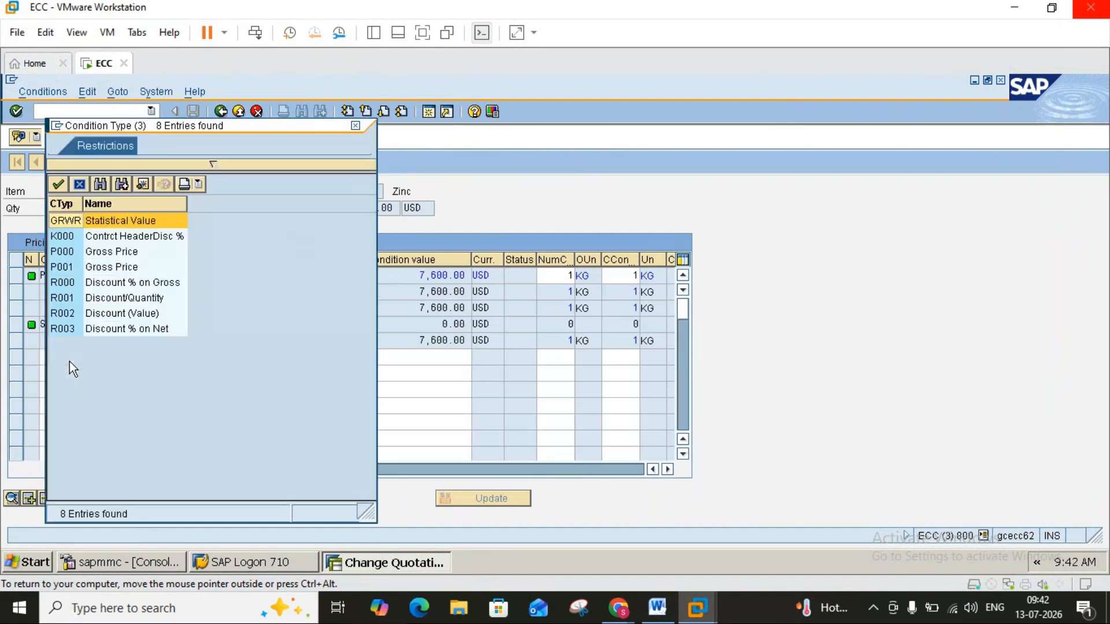
pyautogui.doubleClick(71, 300)
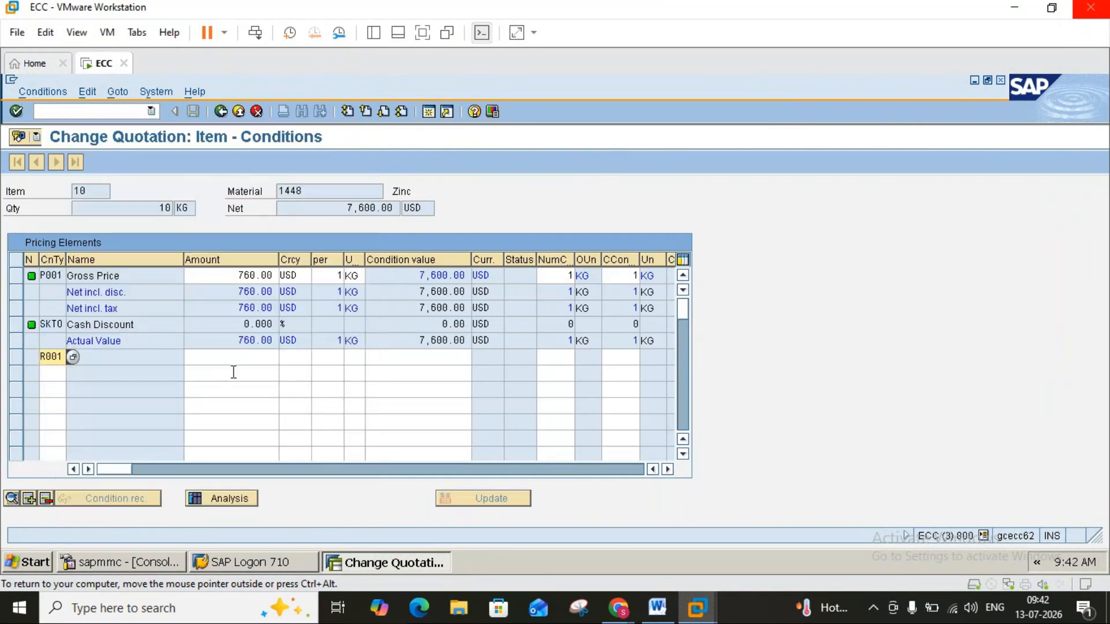
pyautogui.click(238, 357)
pyautogui.write('10')
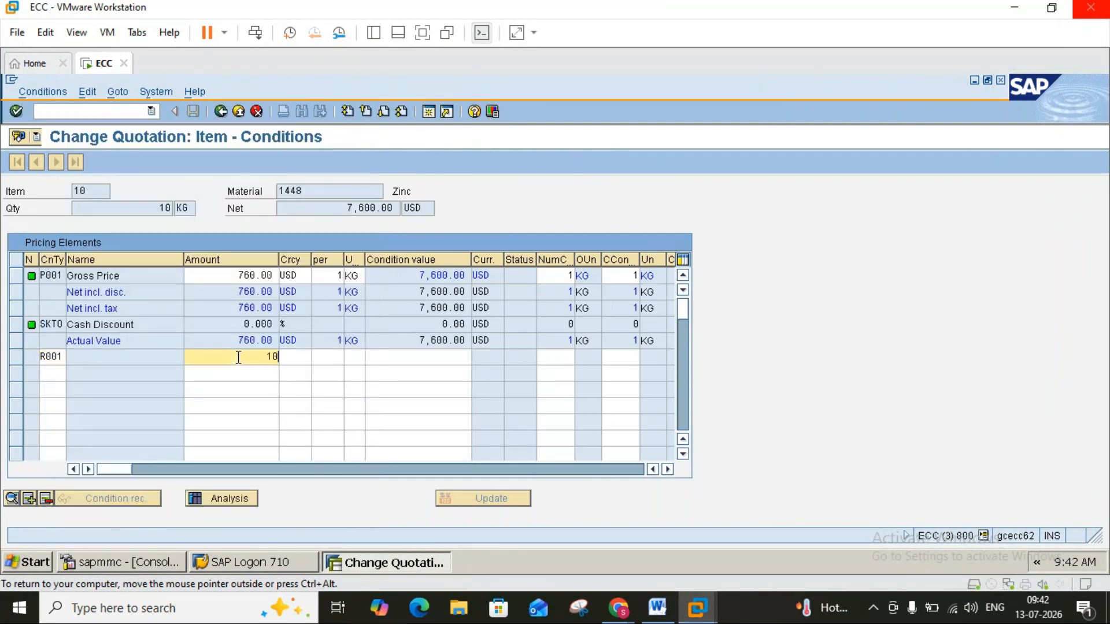
pyautogui.press('Return')
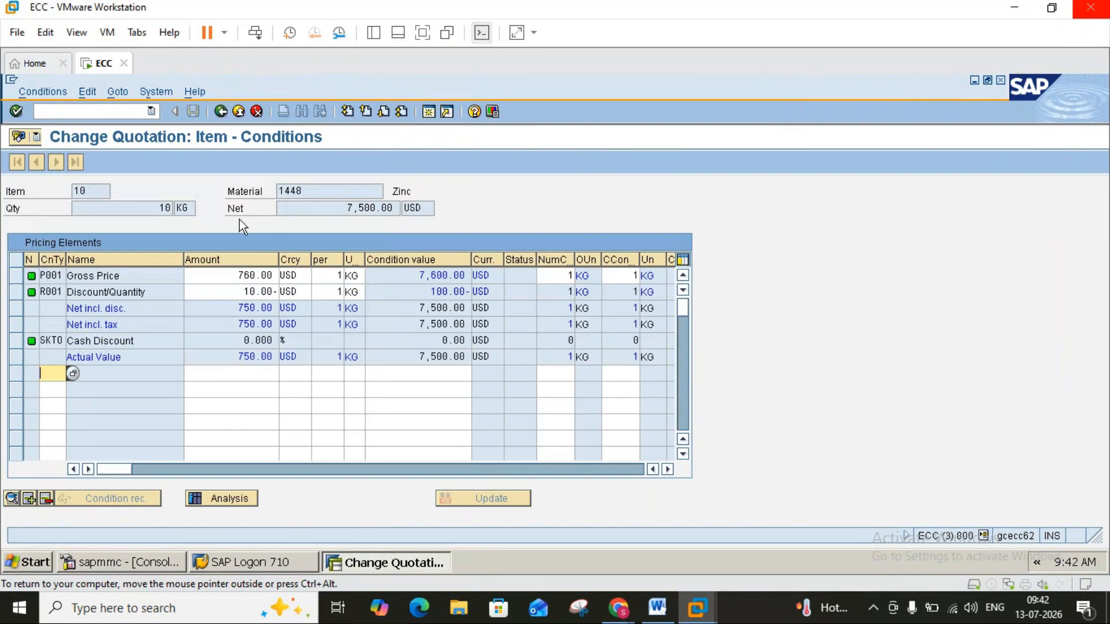
pyautogui.click(221, 113)
pyautogui.click(194, 111)
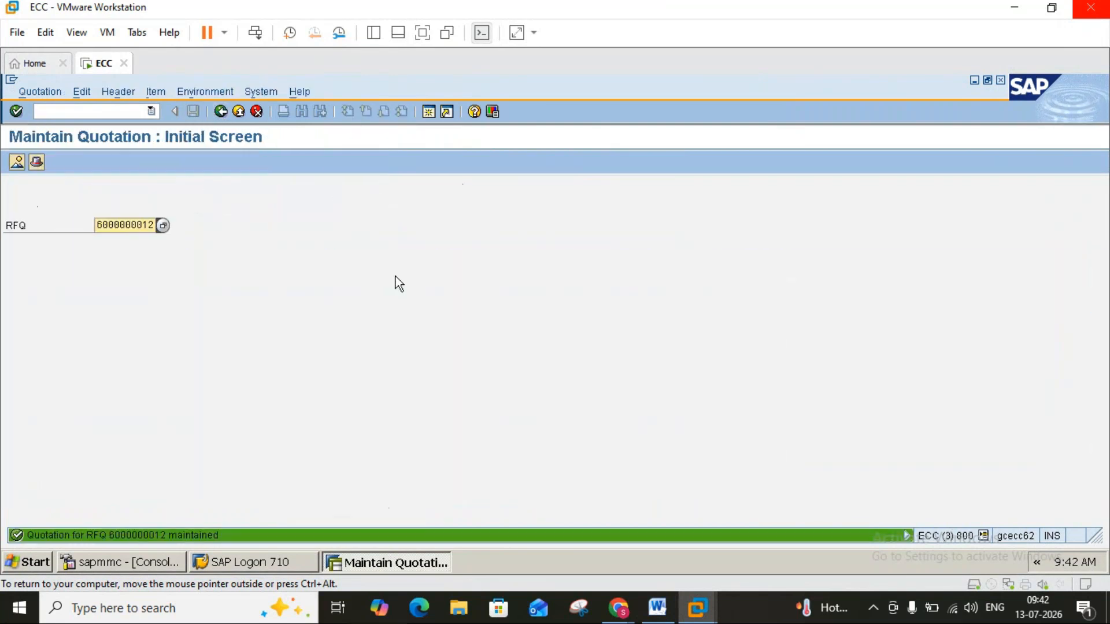
pyautogui.click(149, 224)
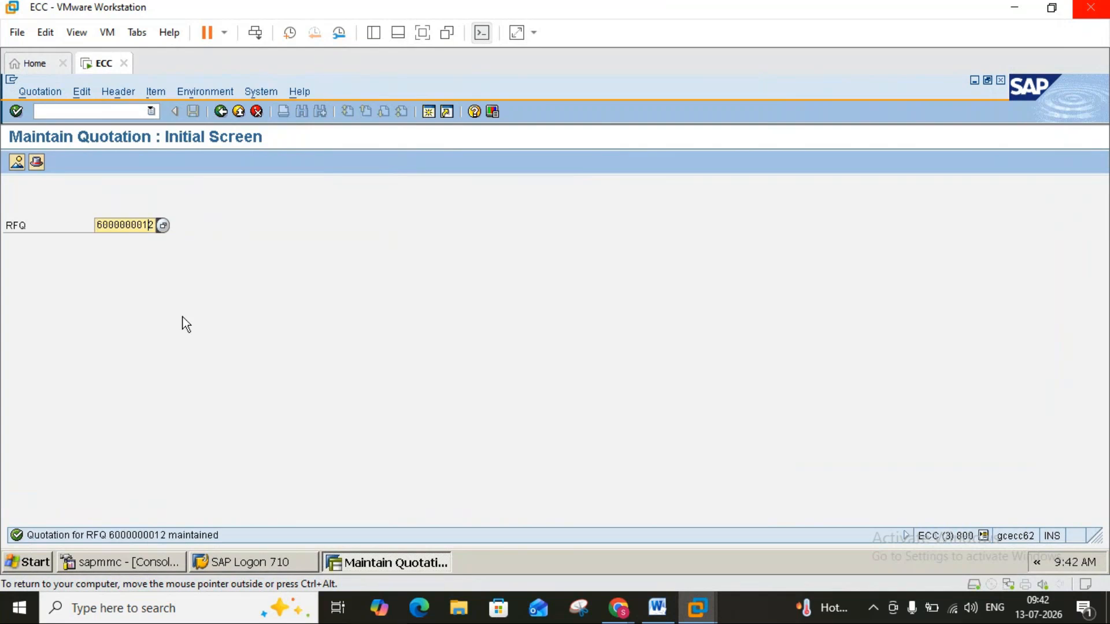
pyautogui.press('Delete')
pyautogui.write('3')
pyautogui.press('Return')
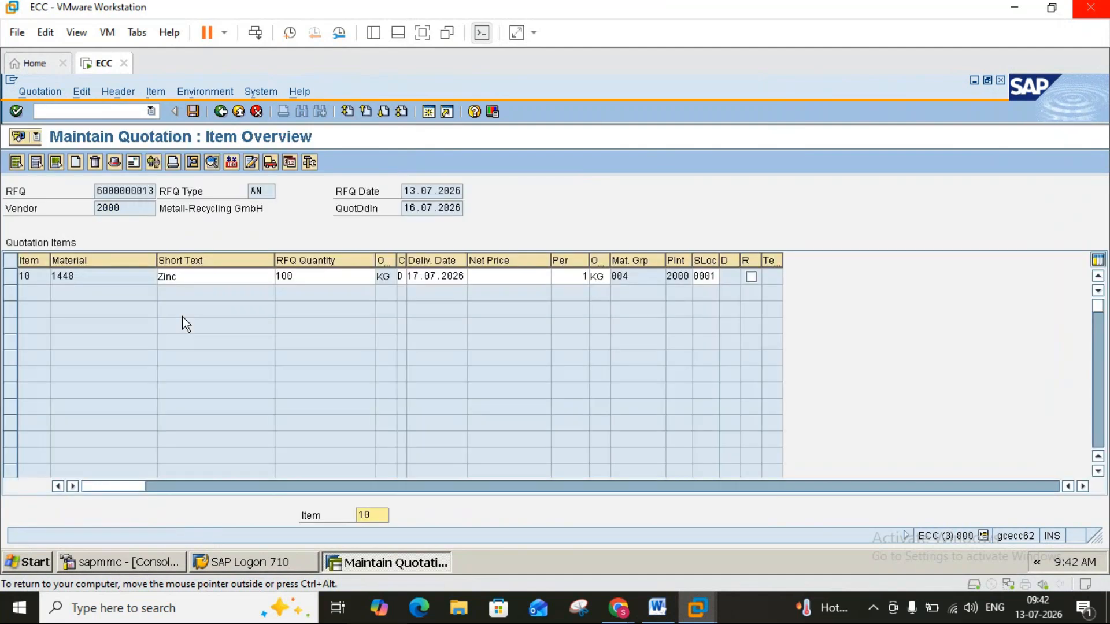
# Set the net price of item 10 (Zinc) to 700.
pyautogui.click(517, 277)
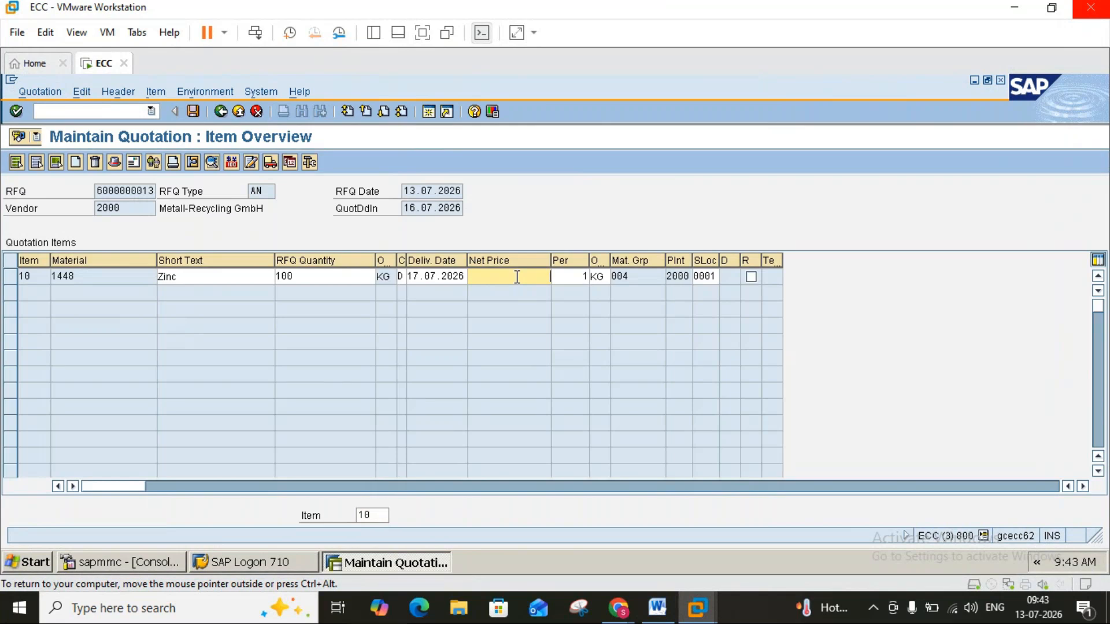
pyautogui.write('700')
pyautogui.press('Return')
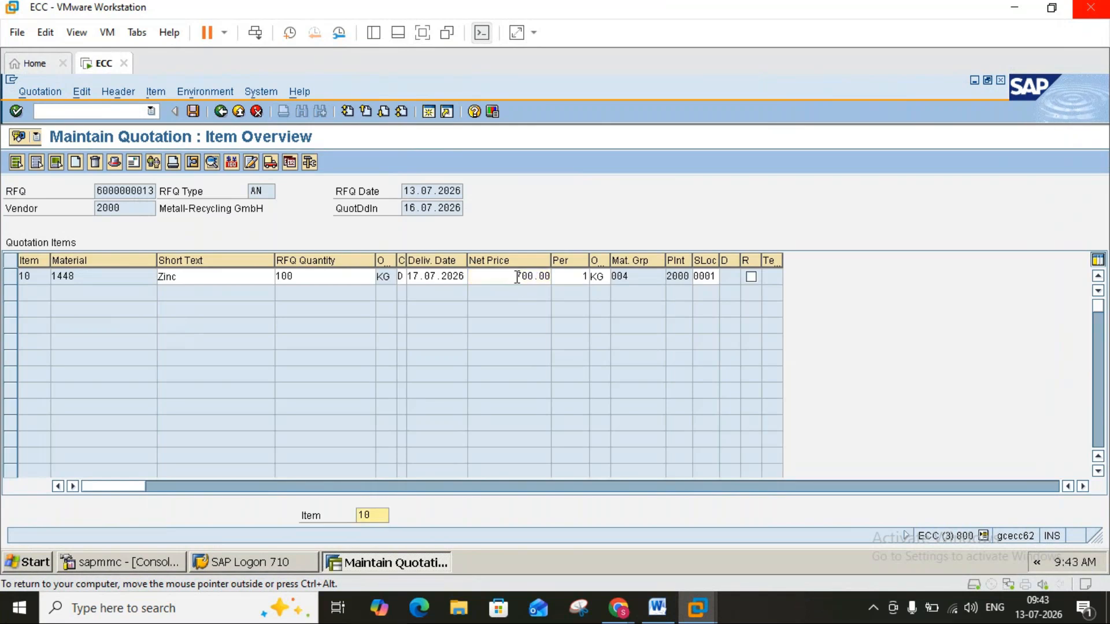
# Open the conditions of item 10 and add condition type FRA1 (Freight %) with an amount of 2.
pyautogui.click(11, 276)
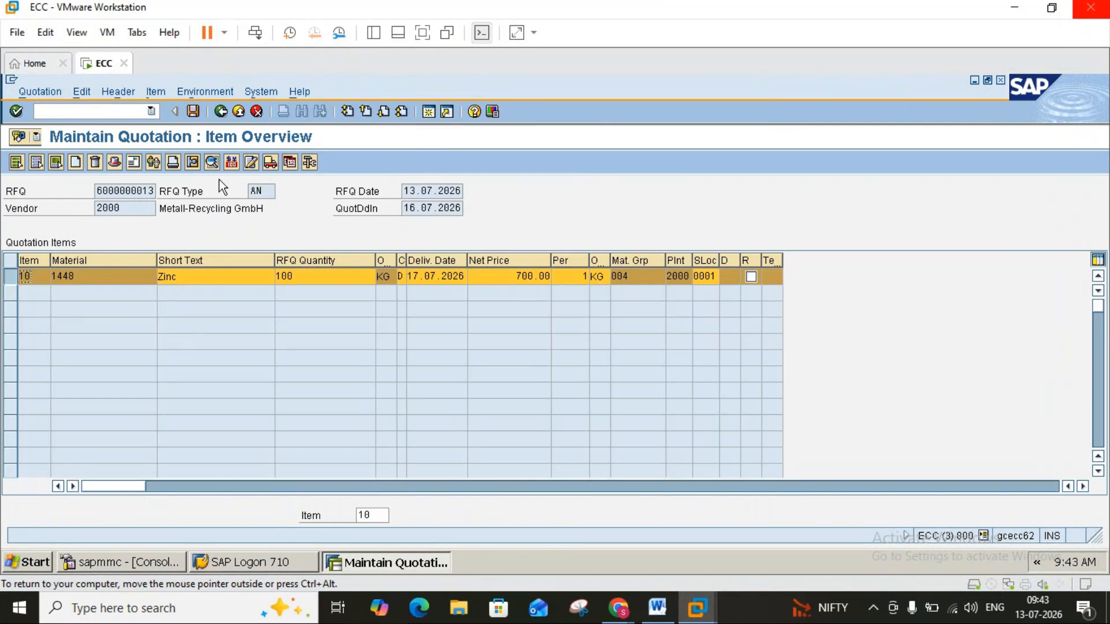
pyautogui.click(231, 163)
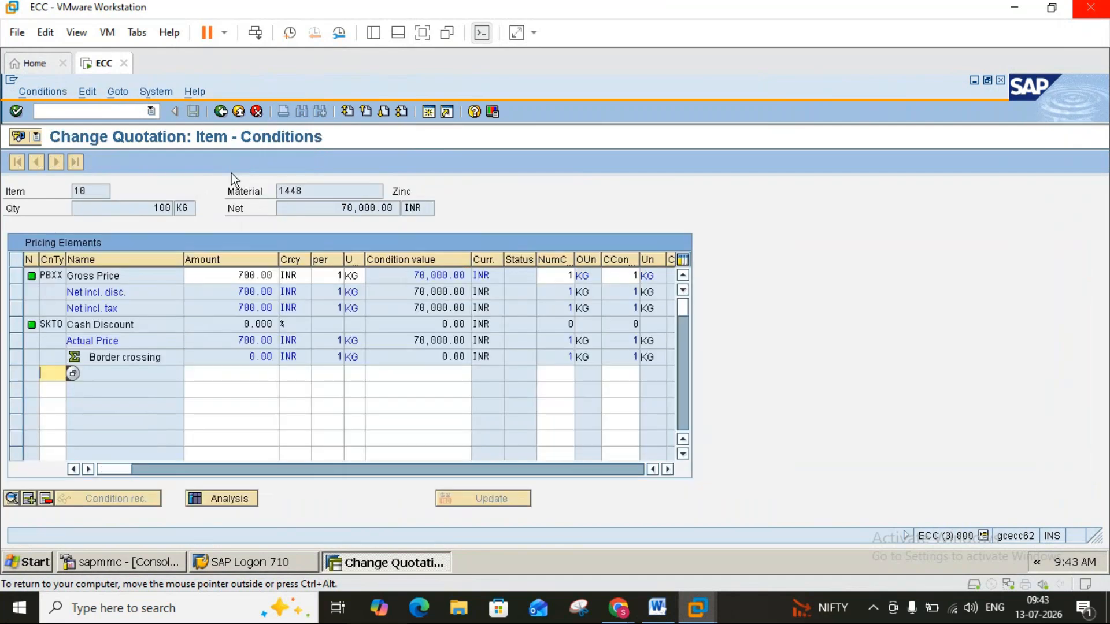
pyautogui.click(74, 374)
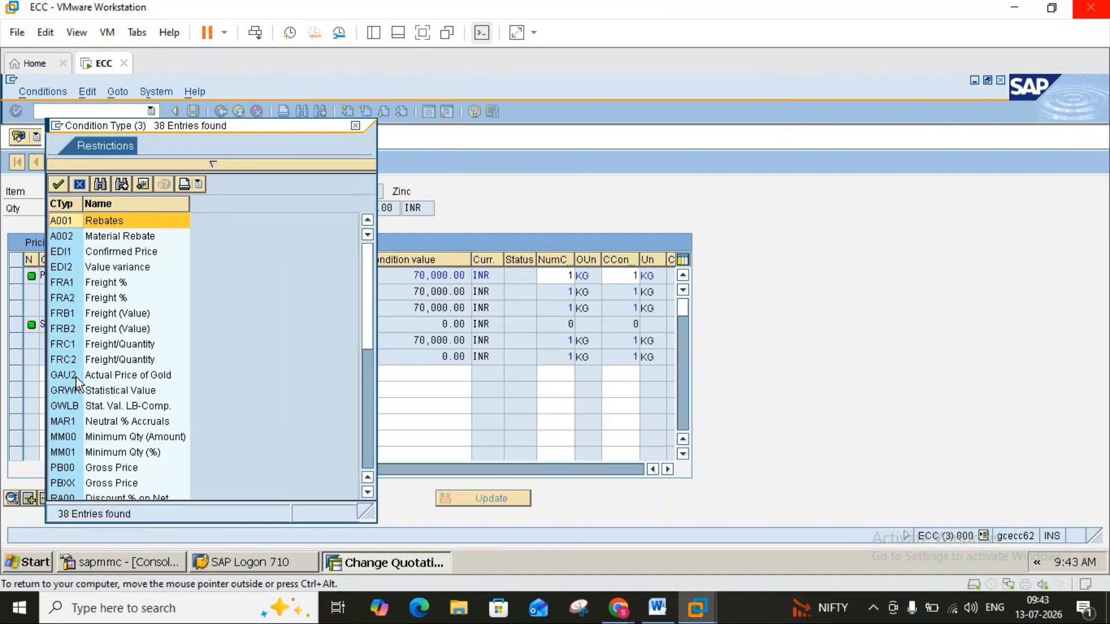
pyautogui.doubleClick(68, 286)
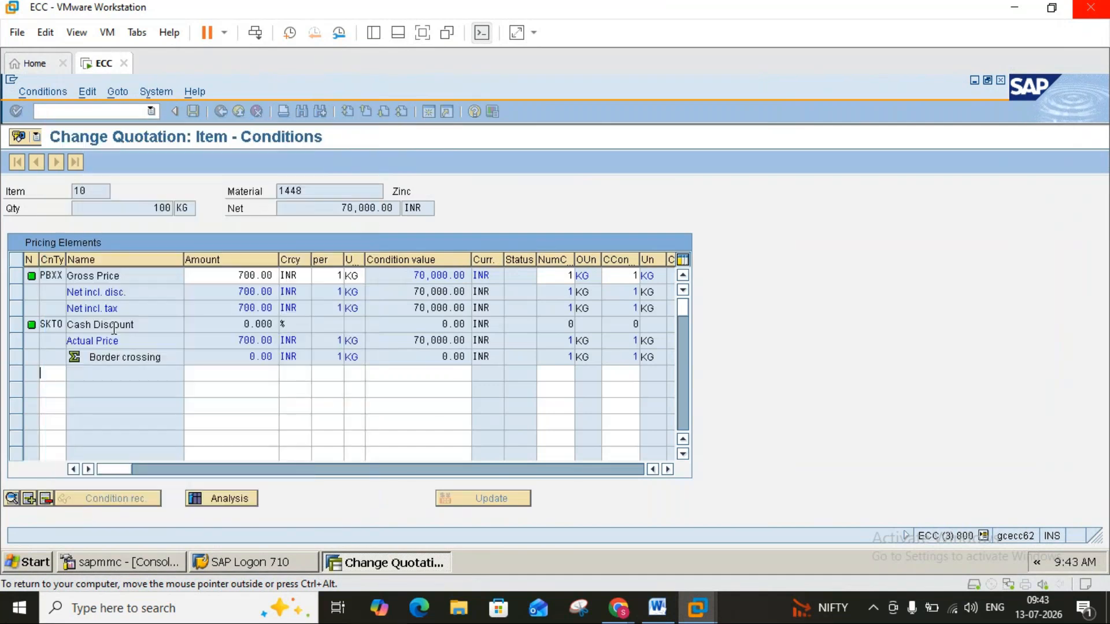
pyautogui.click(228, 377)
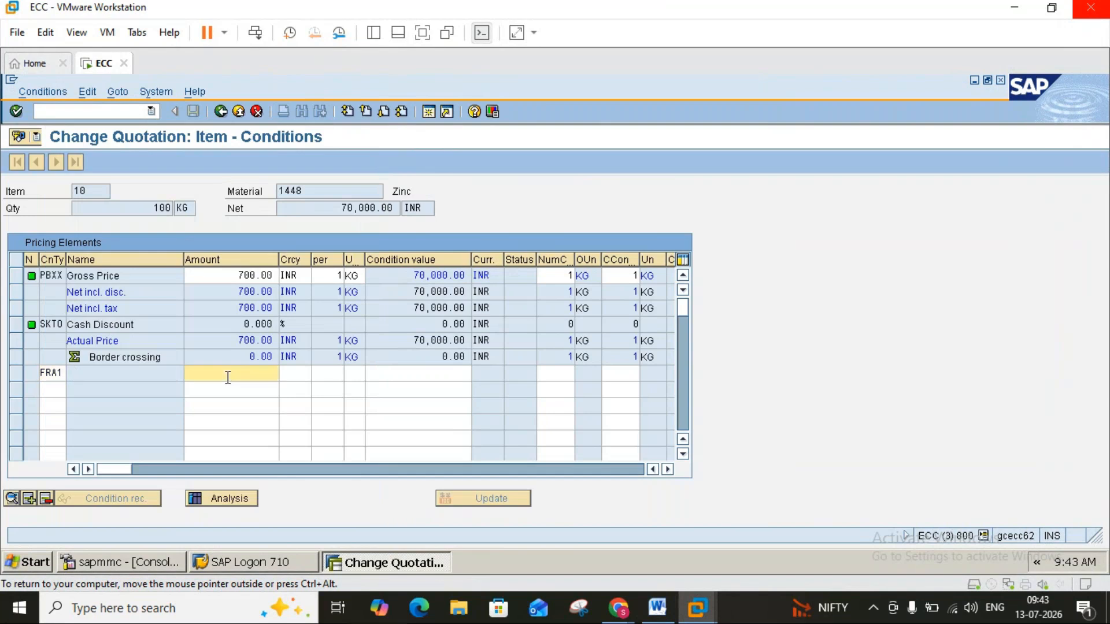
pyautogui.write('2')
pyautogui.press('Return')
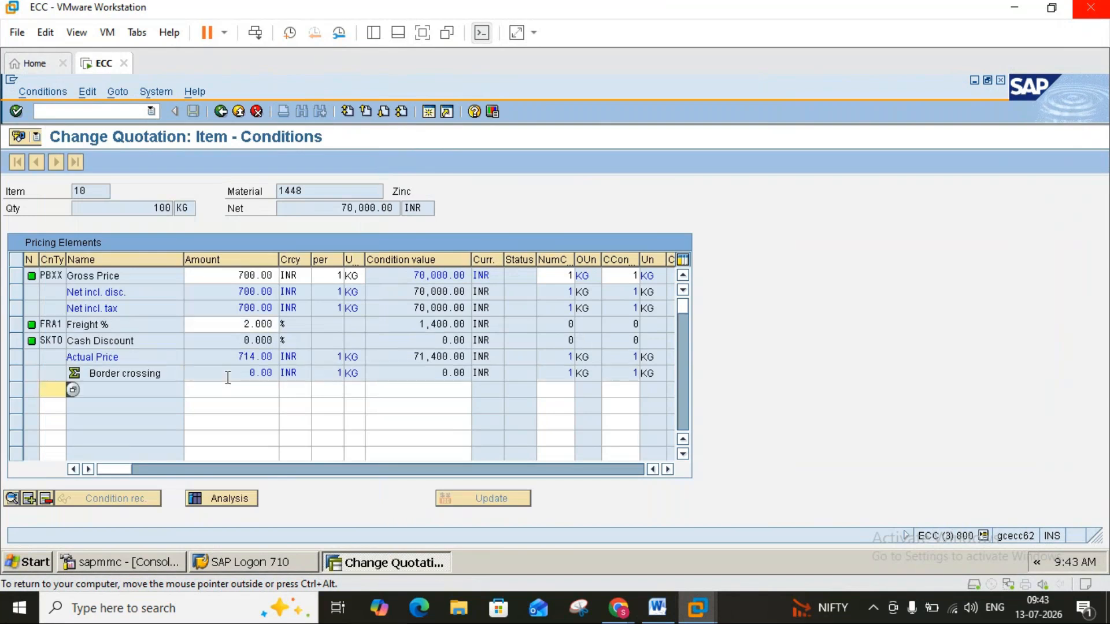
pyautogui.click(221, 111)
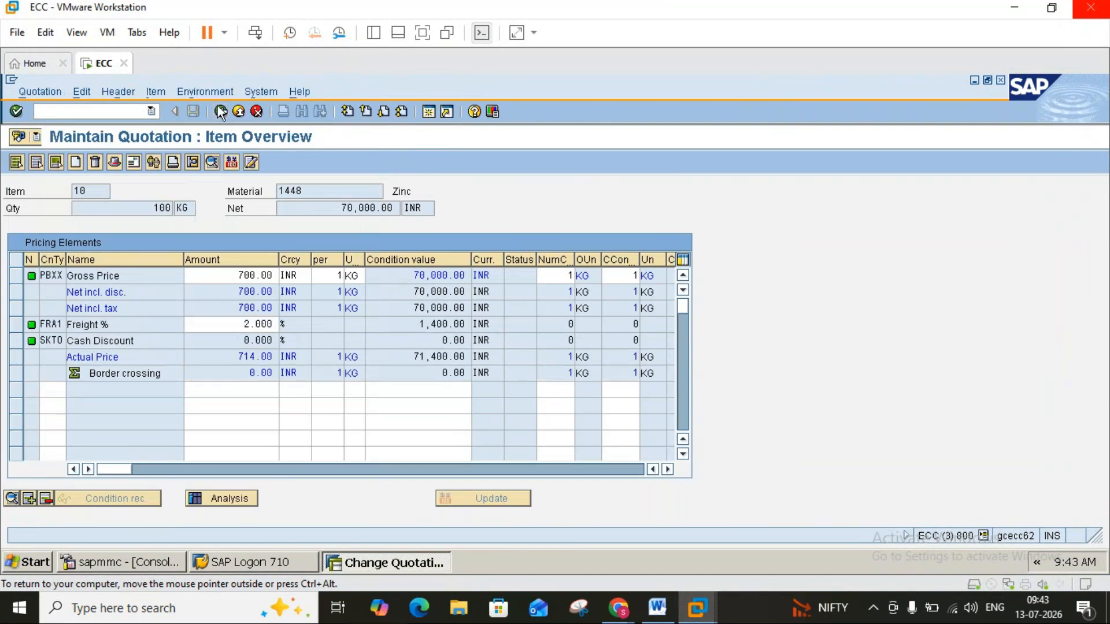
pyautogui.click(194, 111)
pyautogui.click(222, 112)
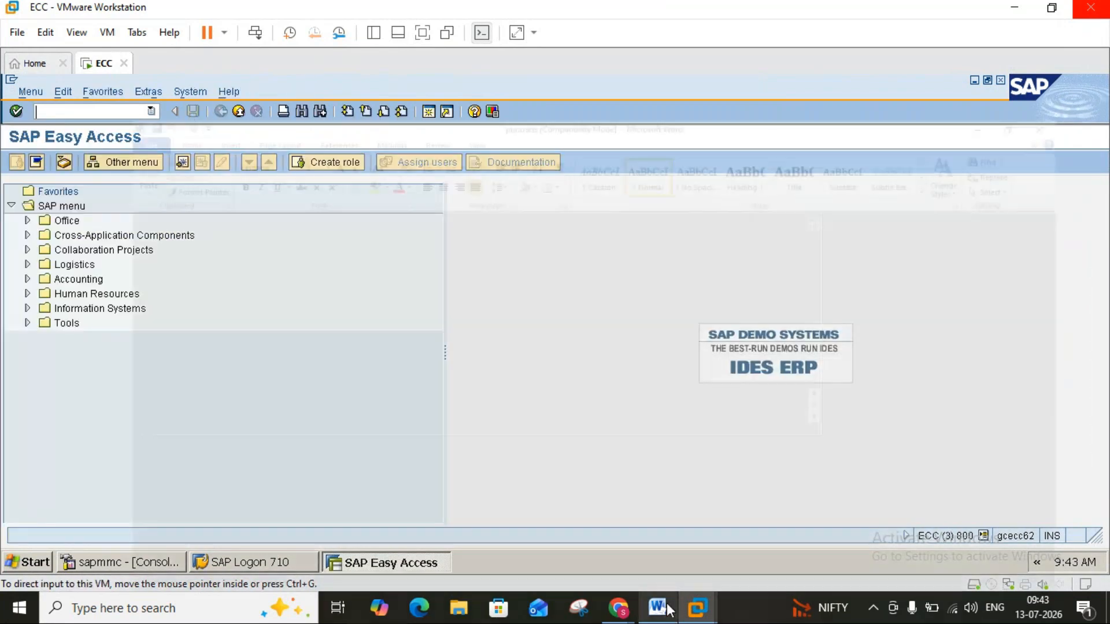
# Check the price comparison instructions in the Word notes and start transaction ME49 in SAP.
pyautogui.click(657, 607)
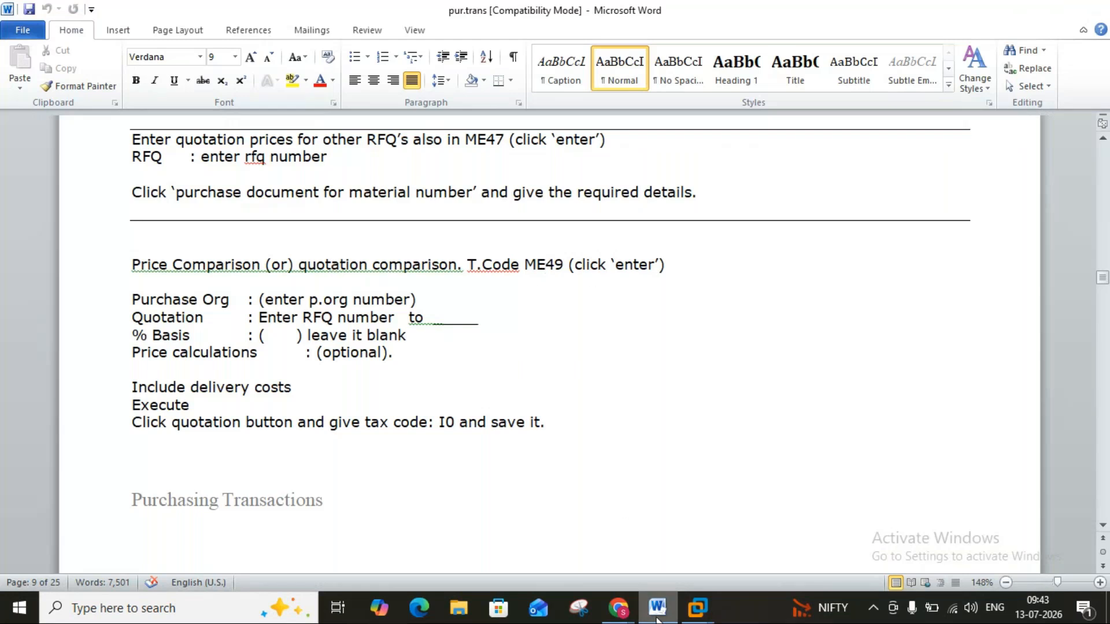
pyautogui.click(697, 607)
pyautogui.write('m')
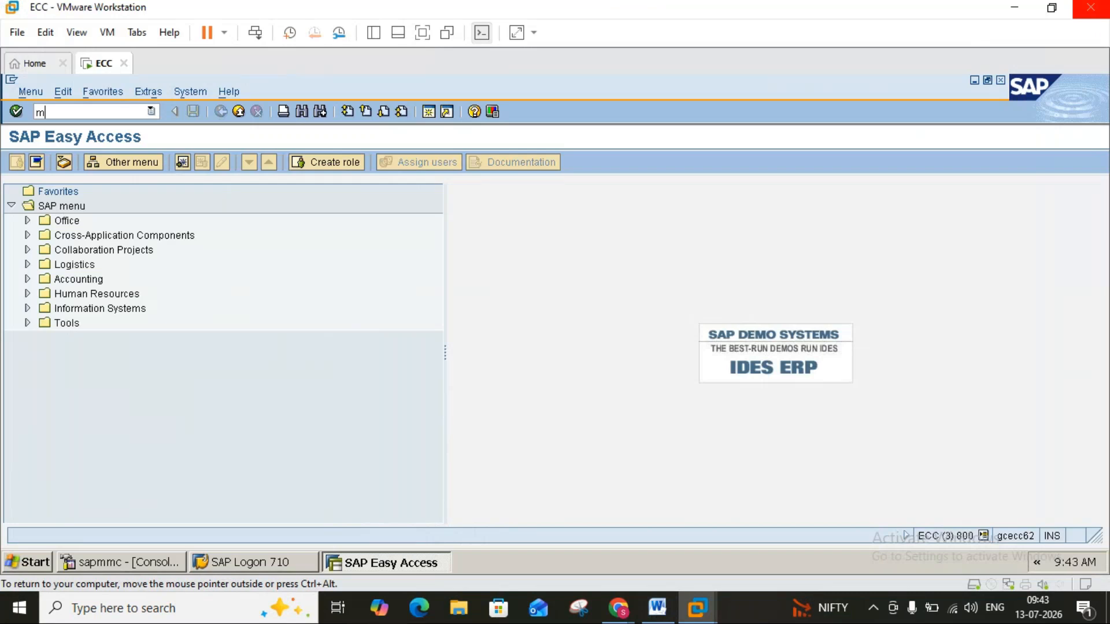
pyautogui.write('e49')
pyautogui.press('Return')
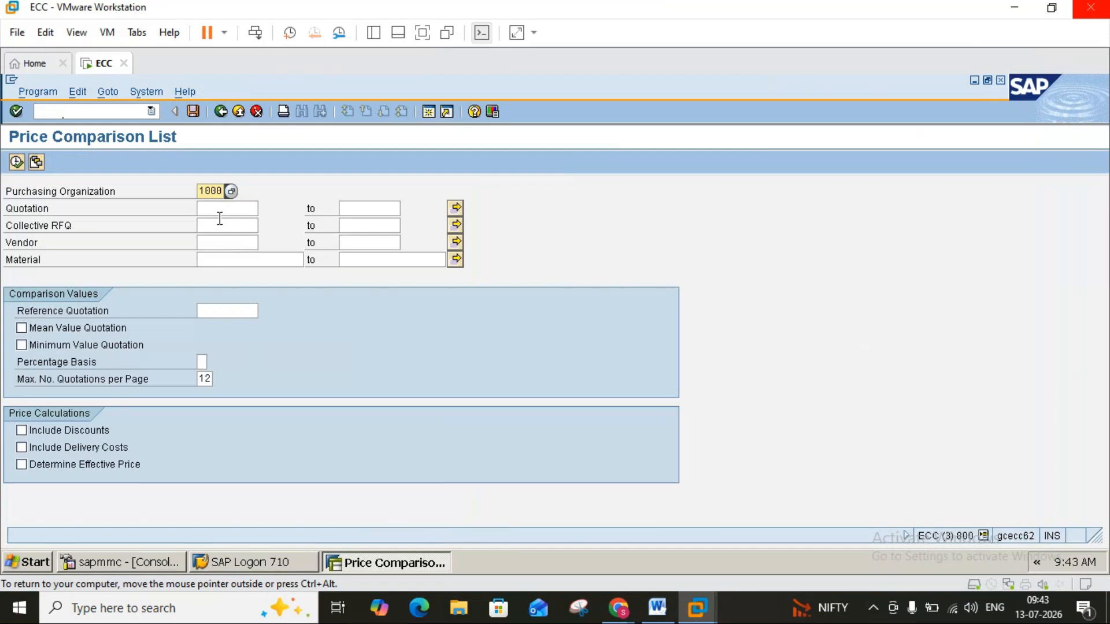
# Try to run the price comparison for collective RFQ 2345 in purchasing organization 1000, including discounts and delivery costs.
pyautogui.click(219, 226)
pyautogui.write('2345')
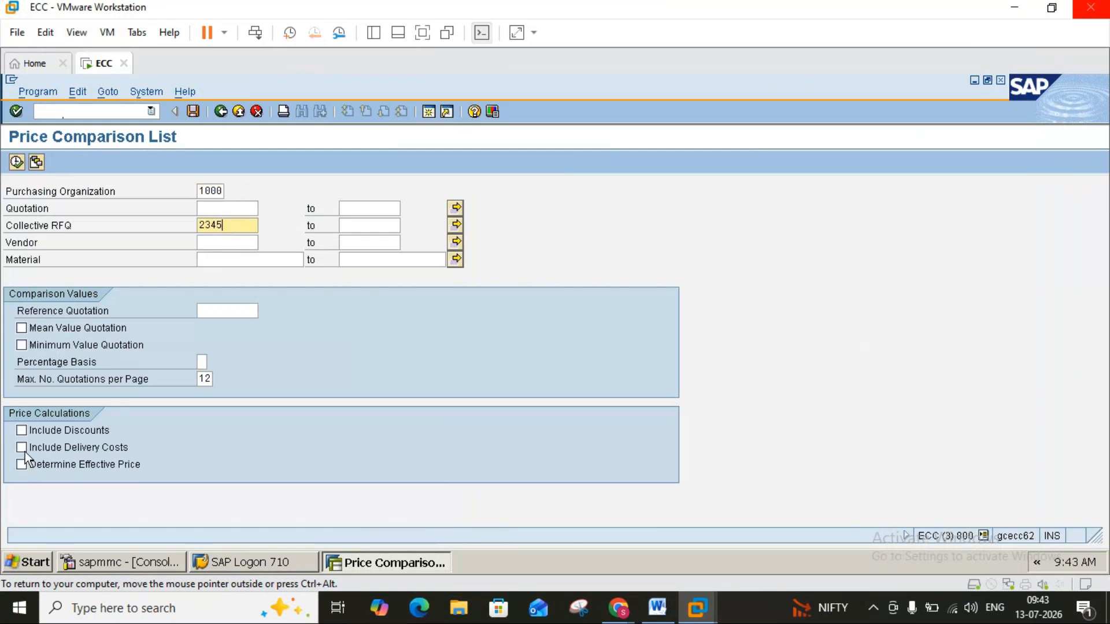
pyautogui.click(22, 447)
pyautogui.click(22, 431)
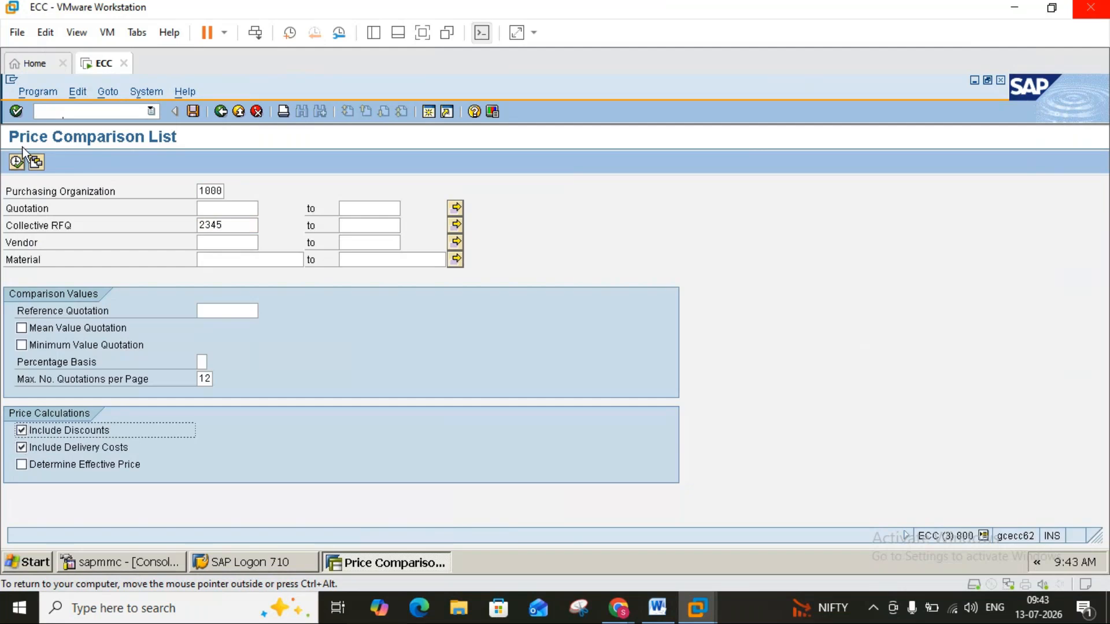
pyautogui.click(16, 162)
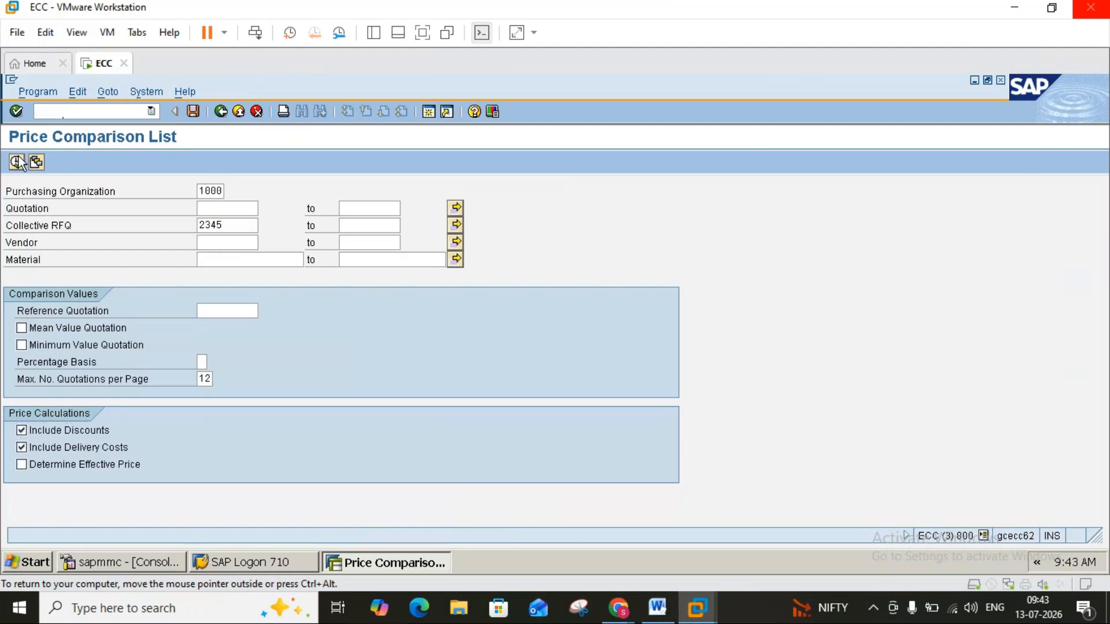
pyautogui.click(213, 210)
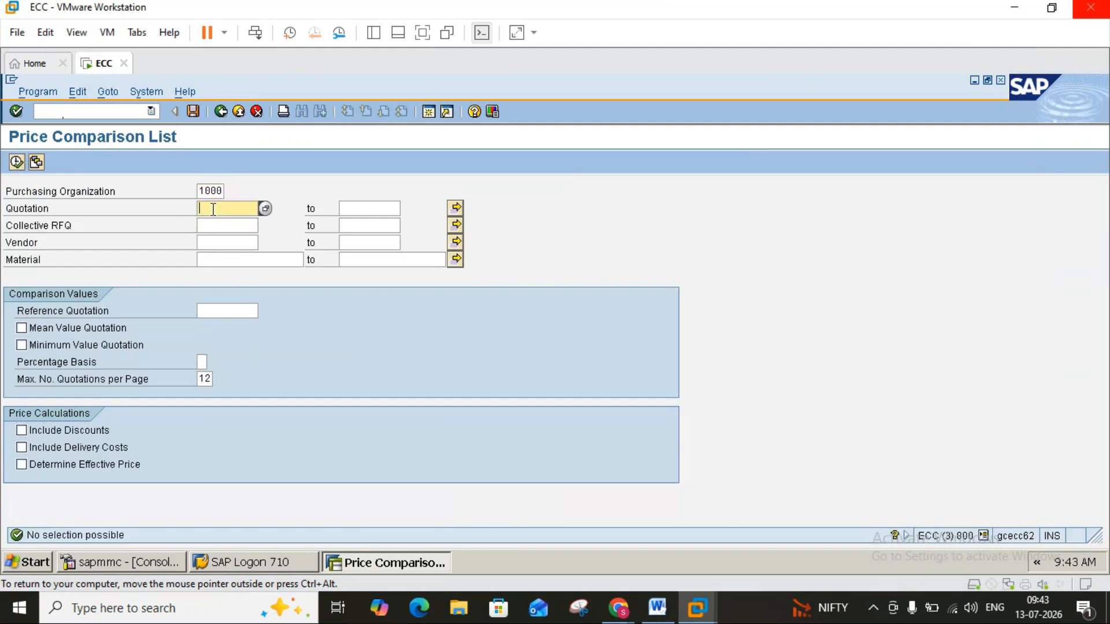
pyautogui.click(214, 210)
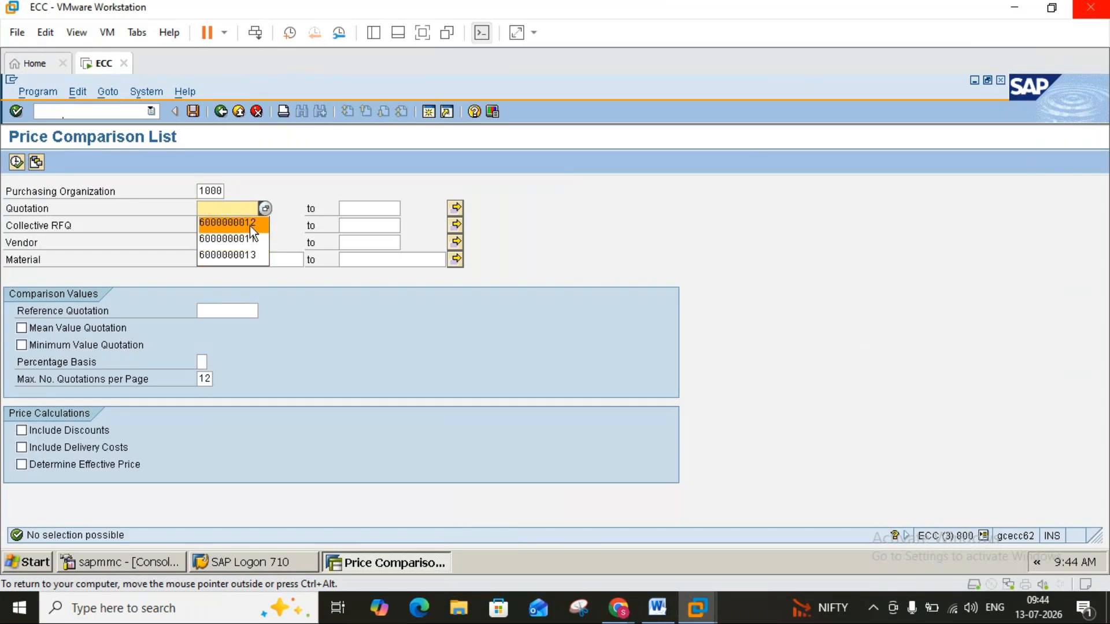
pyautogui.click(249, 224)
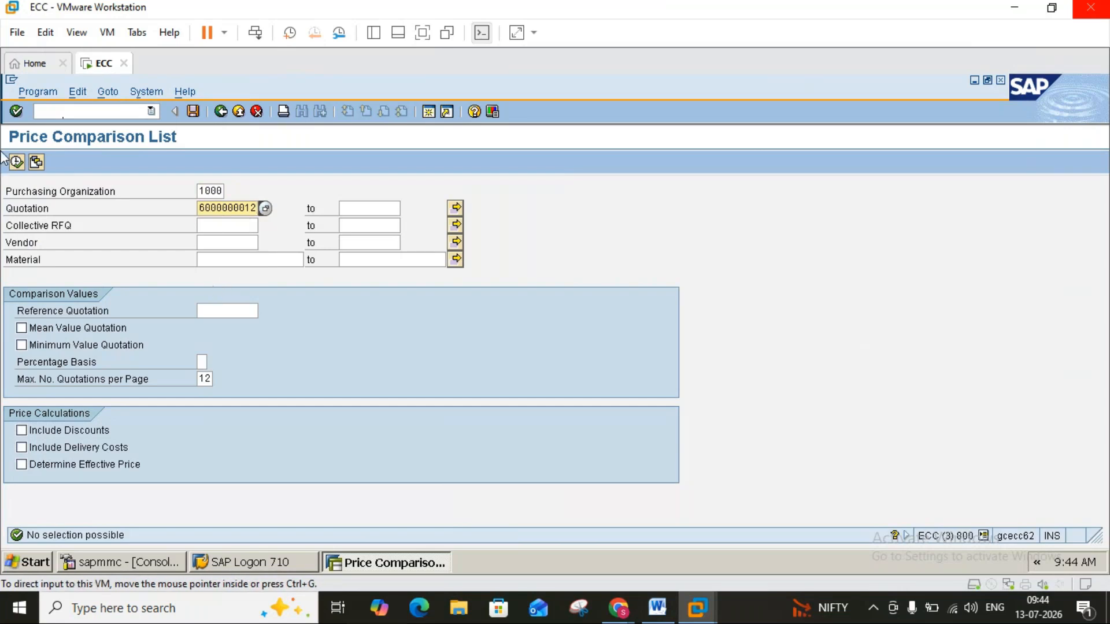
pyautogui.click(17, 162)
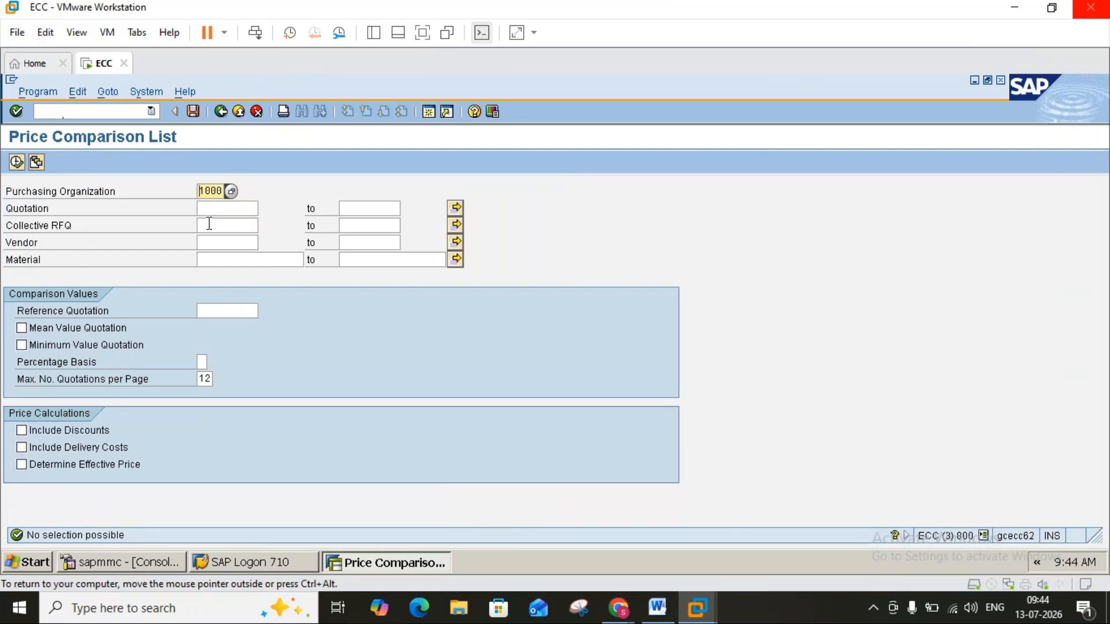
pyautogui.click(221, 208)
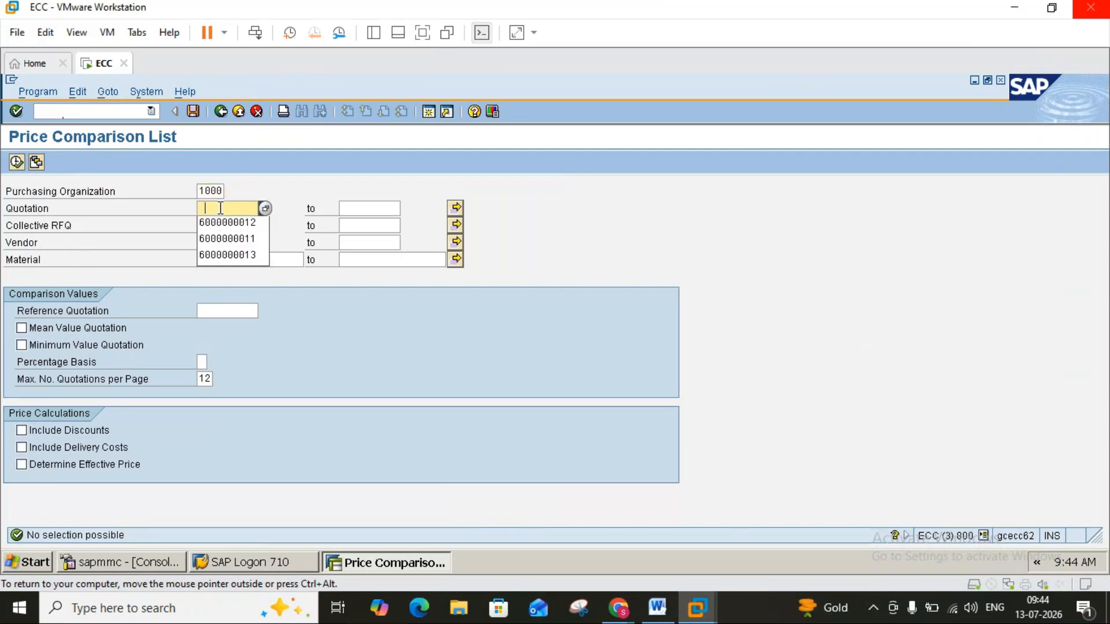
pyautogui.click(223, 222)
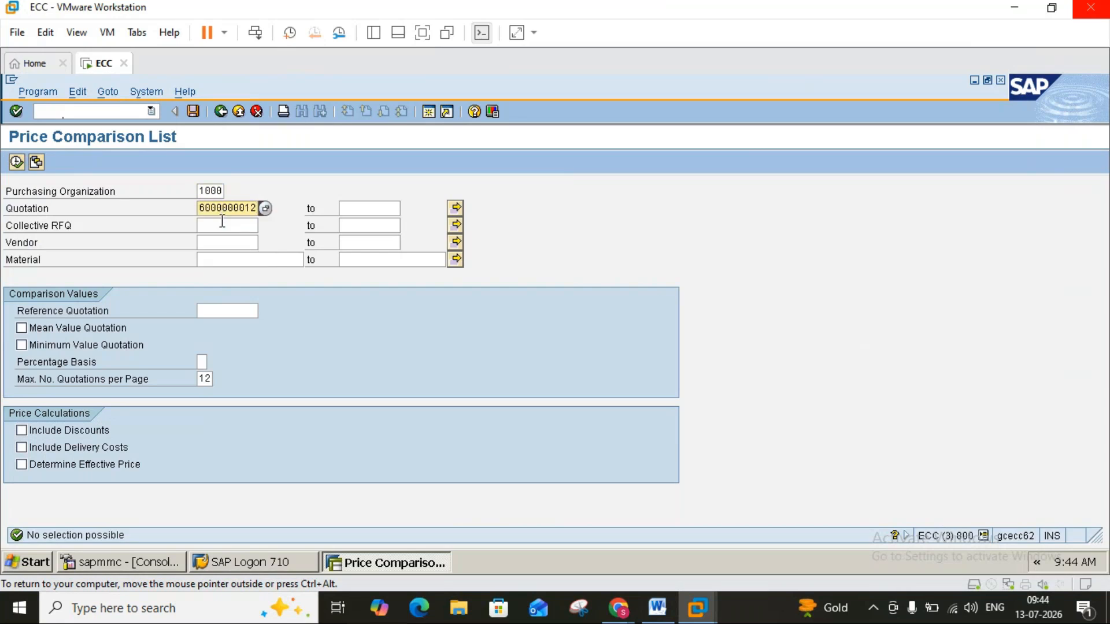
pyautogui.click(222, 226)
pyautogui.click(222, 229)
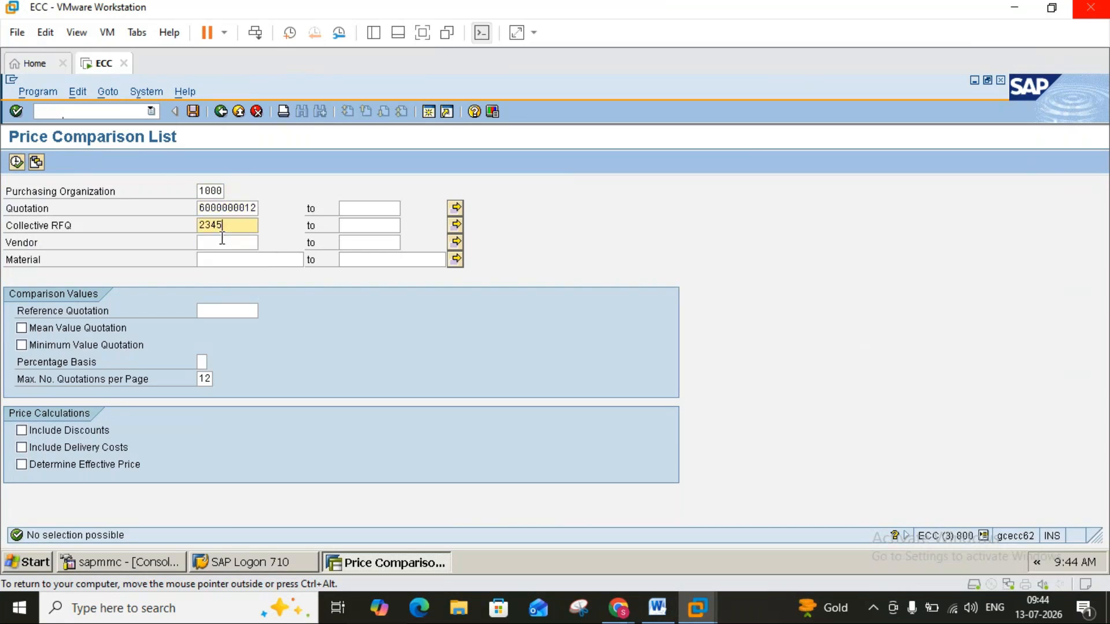
pyautogui.click(222, 238)
pyautogui.press('space')
pyautogui.click(222, 254)
pyautogui.click(222, 254)
pyautogui.press('space')
pyautogui.click(222, 276)
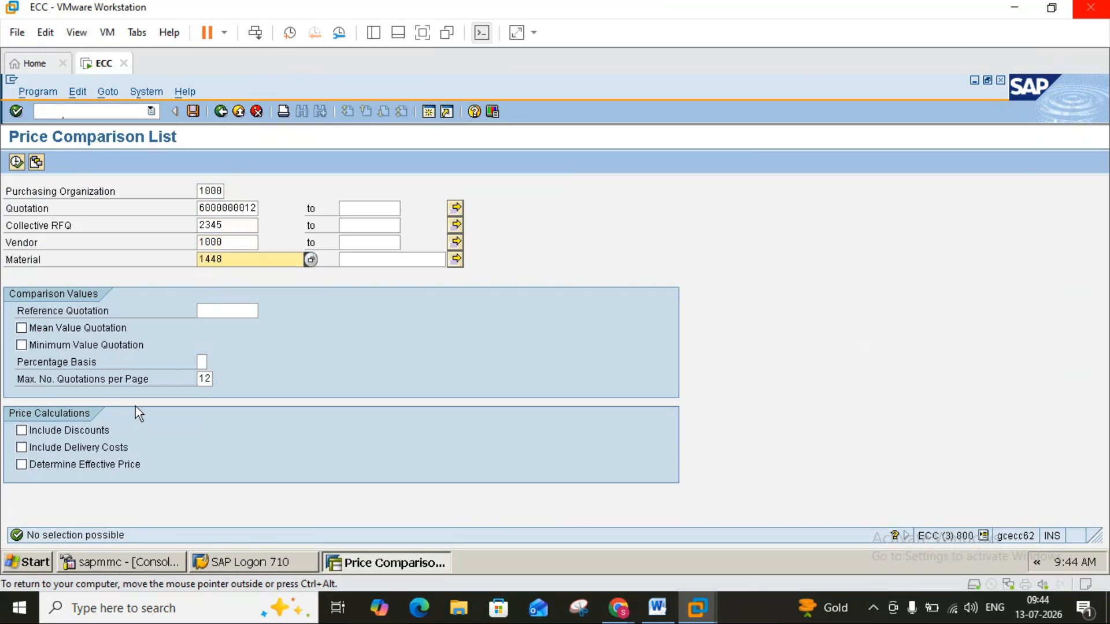
pyautogui.click(21, 430)
pyautogui.click(21, 447)
pyautogui.click(21, 164)
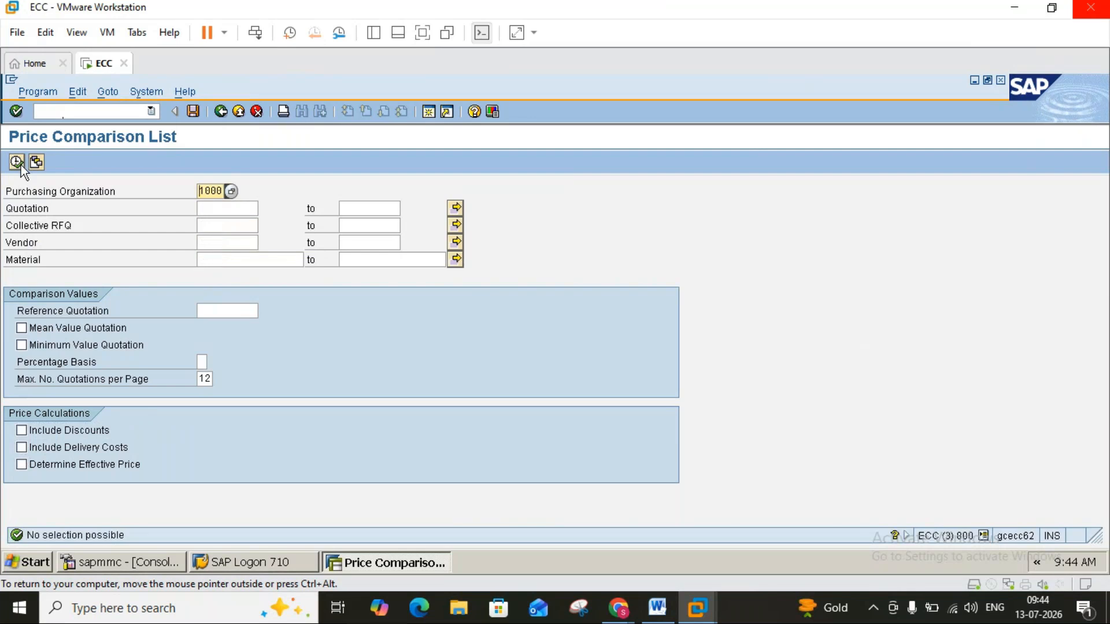
# Try to run the price comparison for collective RFQ 2346 in purchasing organization 1000.
pyautogui.click(213, 225)
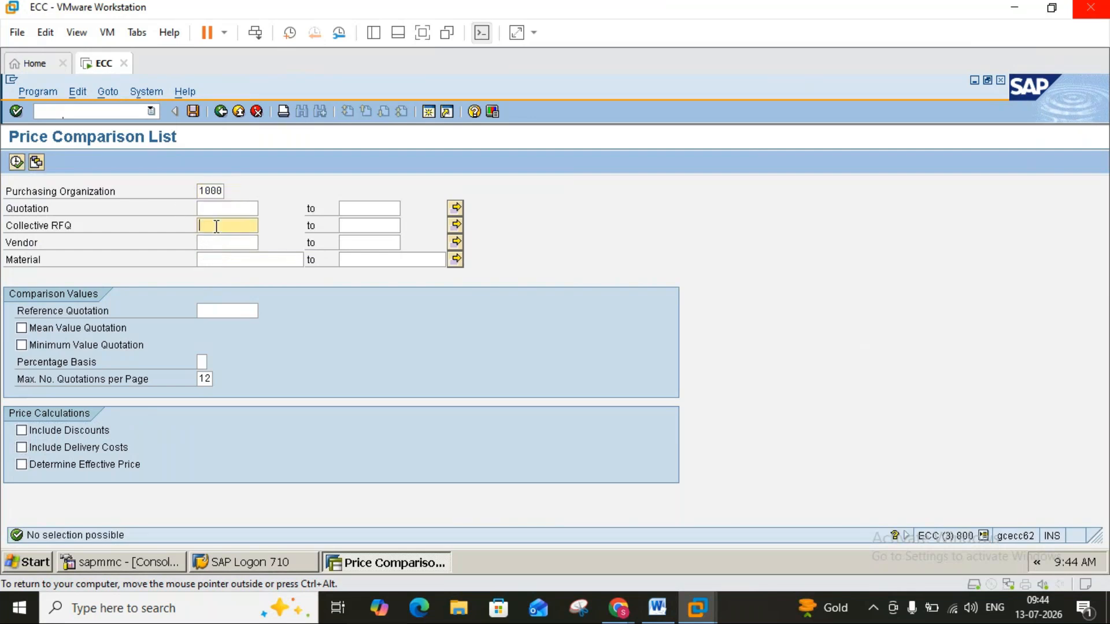
pyautogui.write('2346')
pyautogui.click(16, 163)
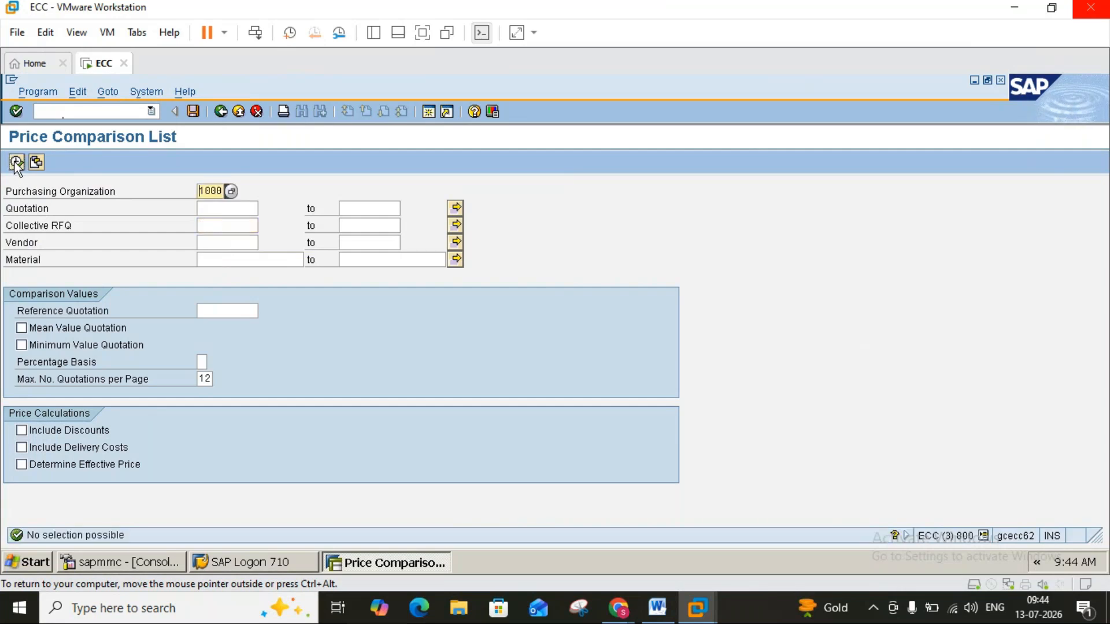
# Run the price comparison for purchasing organization 2000 and collective RFQ 2345.
pyautogui.click(219, 194)
pyautogui.press('BackSpace')
pyautogui.press('BackSpace')
pyautogui.press('BackSpace')
pyautogui.press('BackSpace')
pyautogui.click(243, 227)
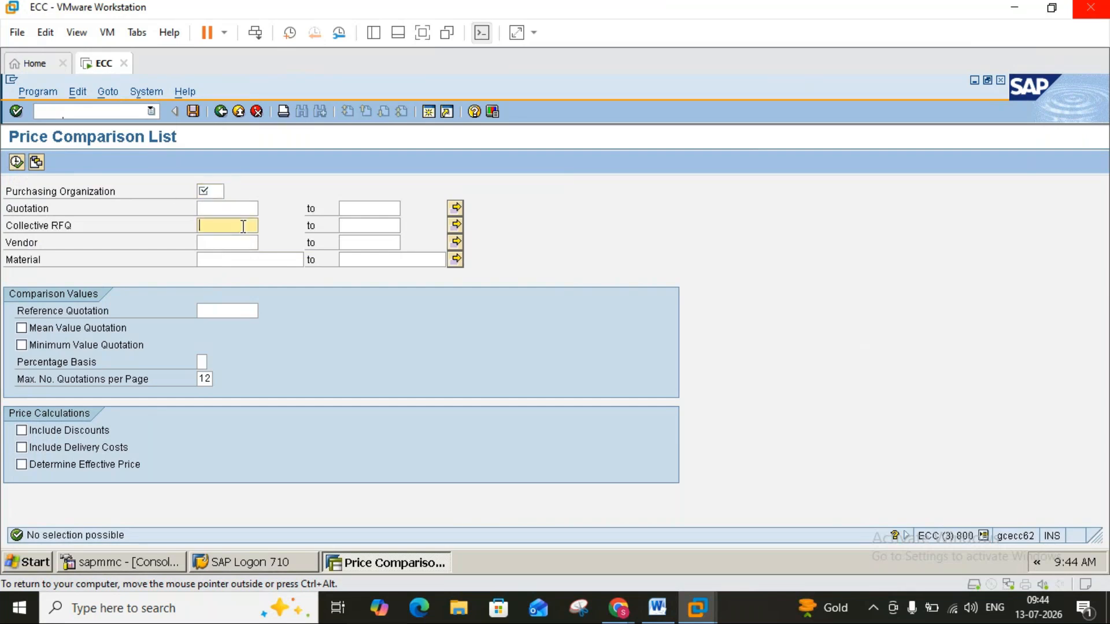
pyautogui.write('2345')
pyautogui.click(218, 189)
pyautogui.write('2000')
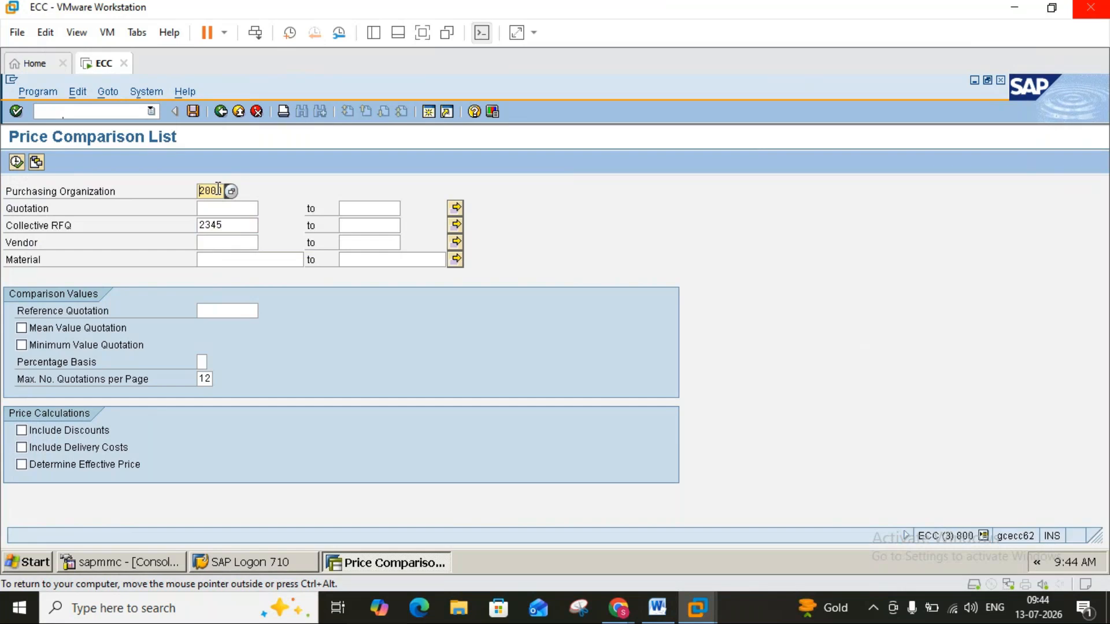
pyautogui.click(16, 162)
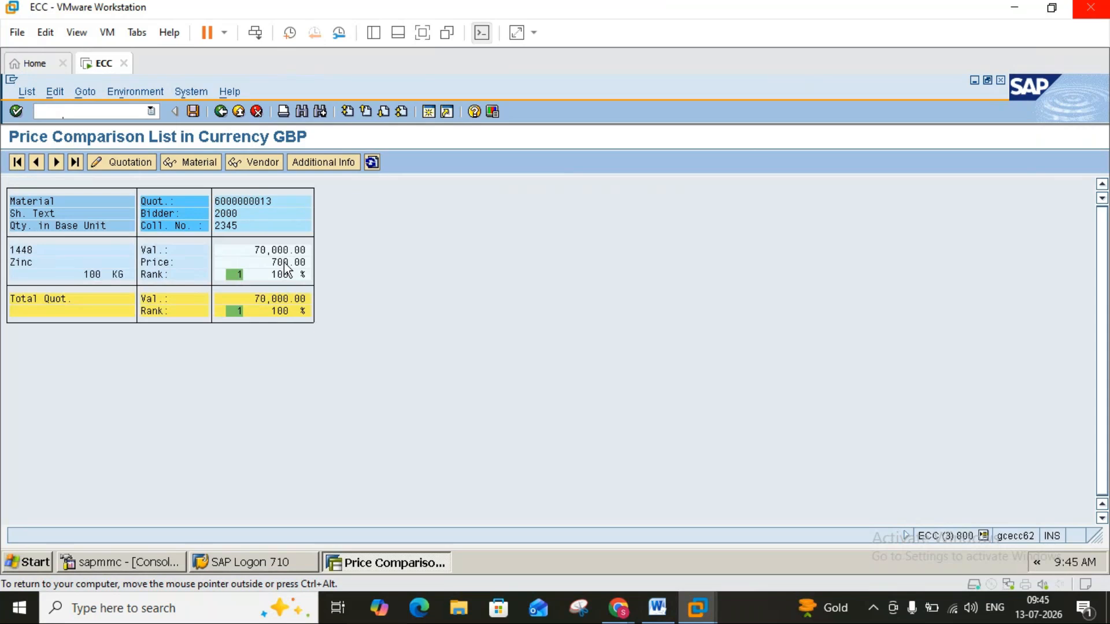
# Switch to the Word notes and read the sections on ME49 price comparison, saving the market price and rejecting quotations, then return to SAP.
pyautogui.click(655, 609)
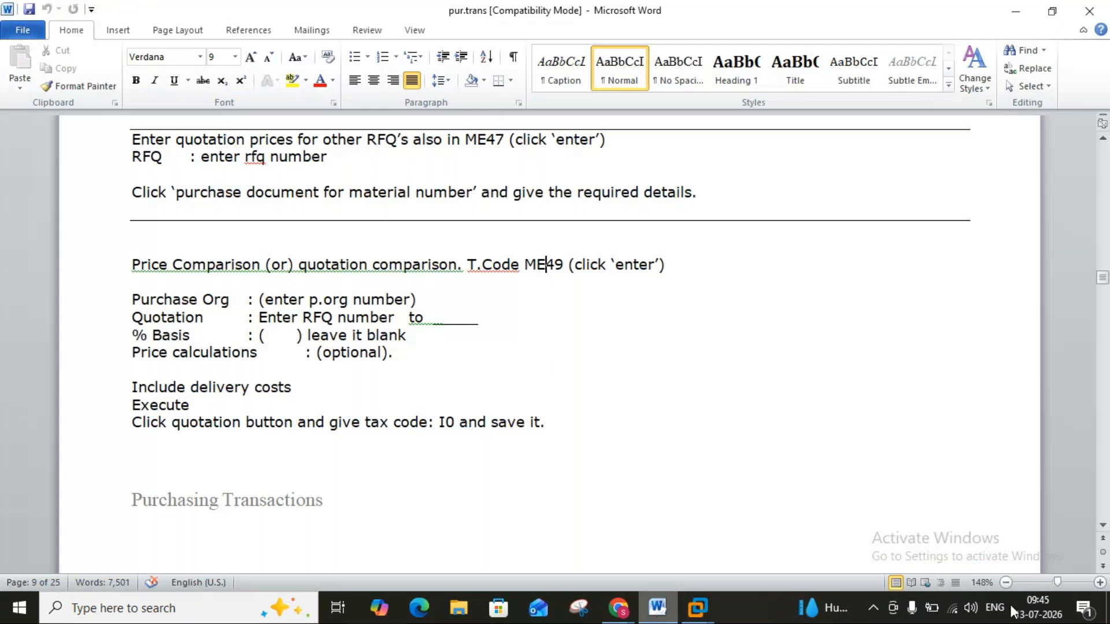
pyautogui.scroll(-3, 1104, 534)
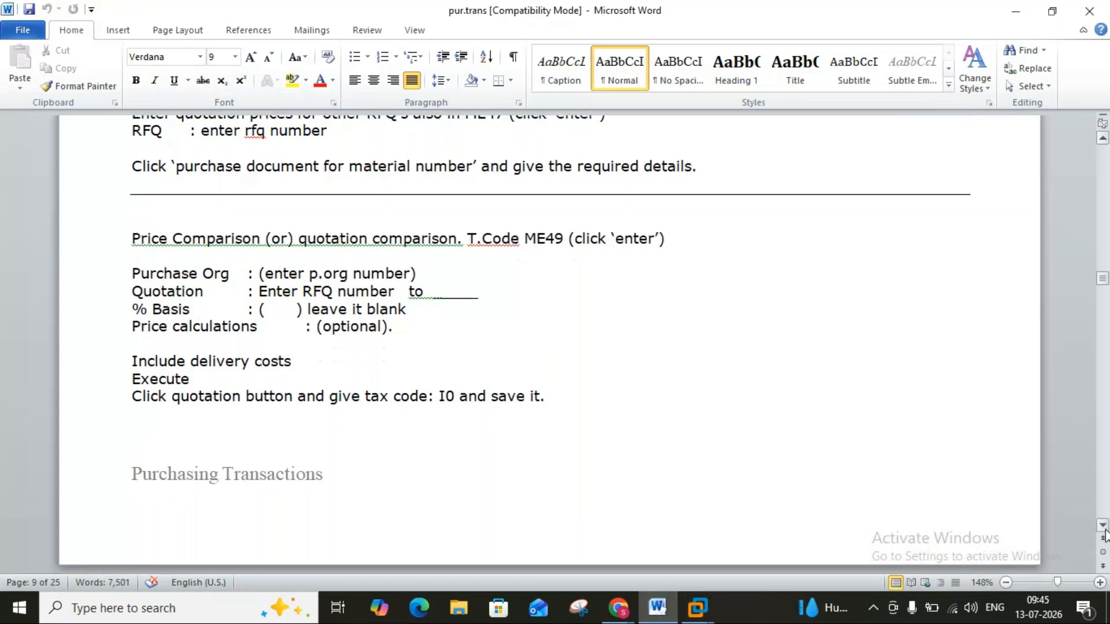
pyautogui.scroll(-6, 1104, 535)
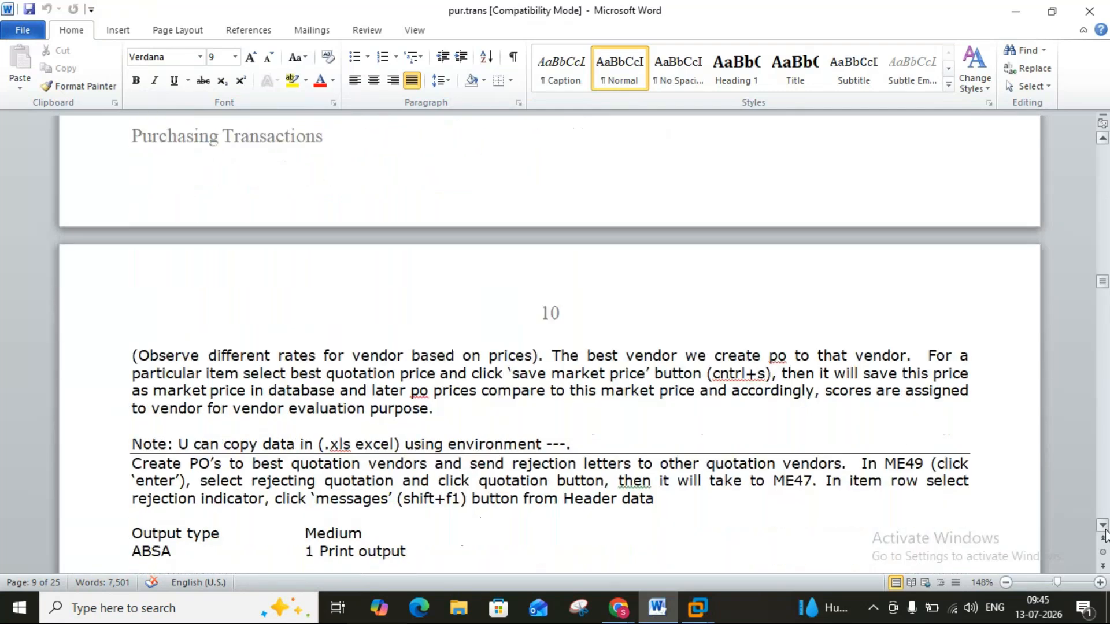
pyautogui.scroll(-2, 1104, 534)
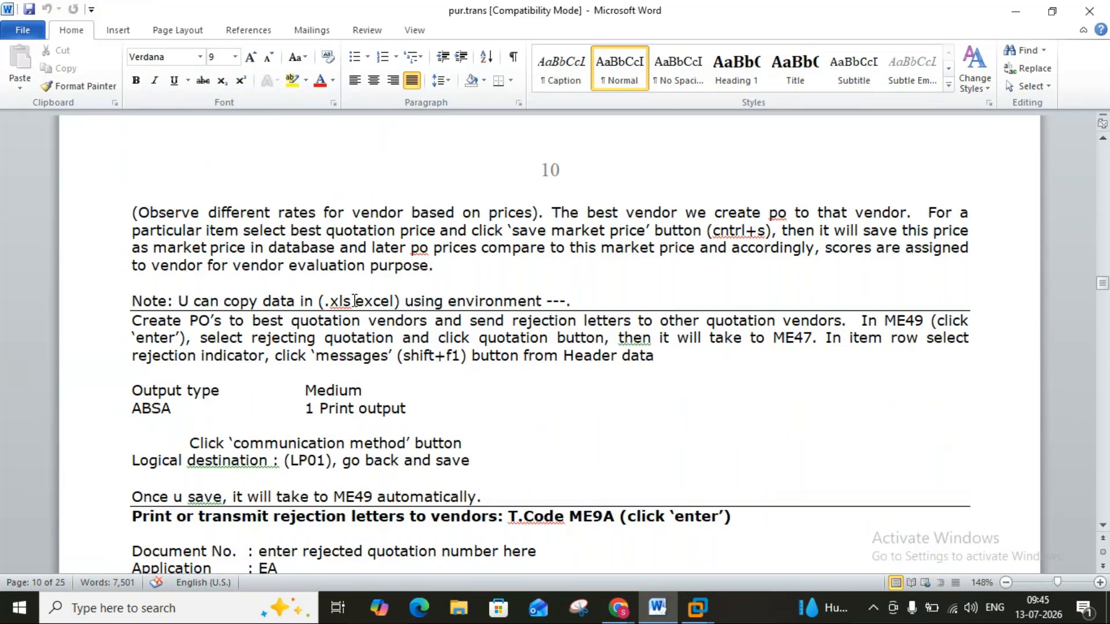
pyautogui.click(655, 612)
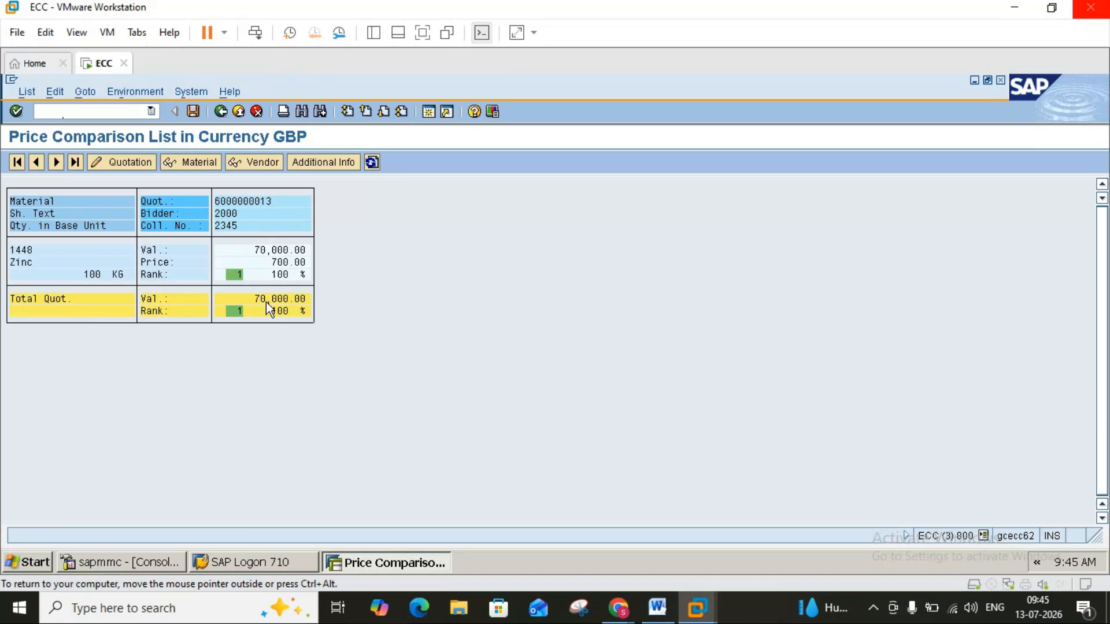
pyautogui.click(132, 158)
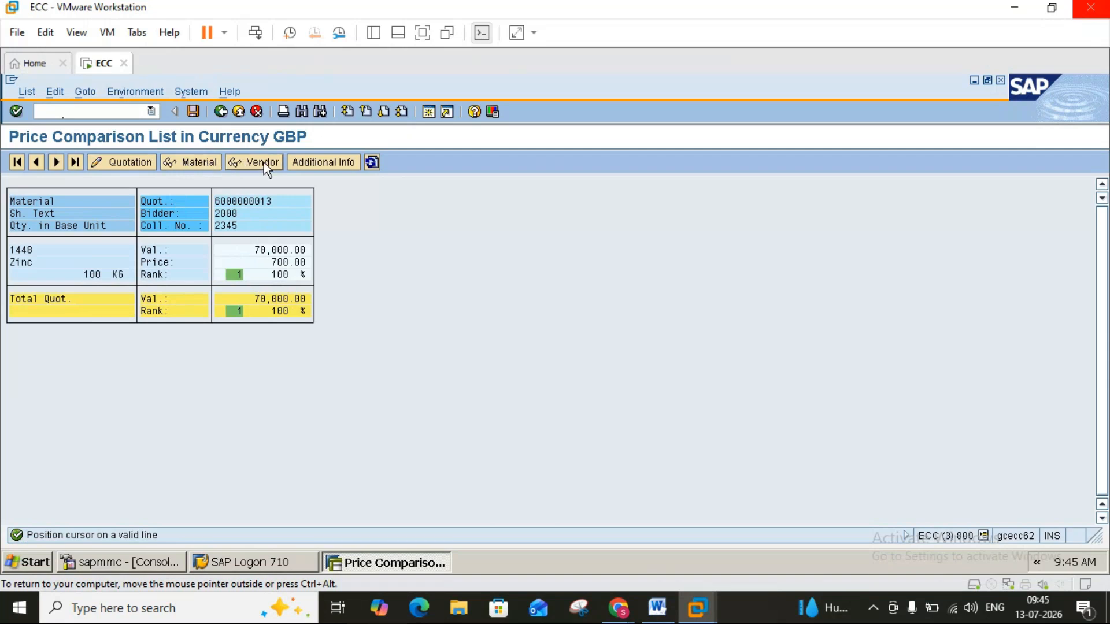
pyautogui.click(184, 161)
pyautogui.click(141, 161)
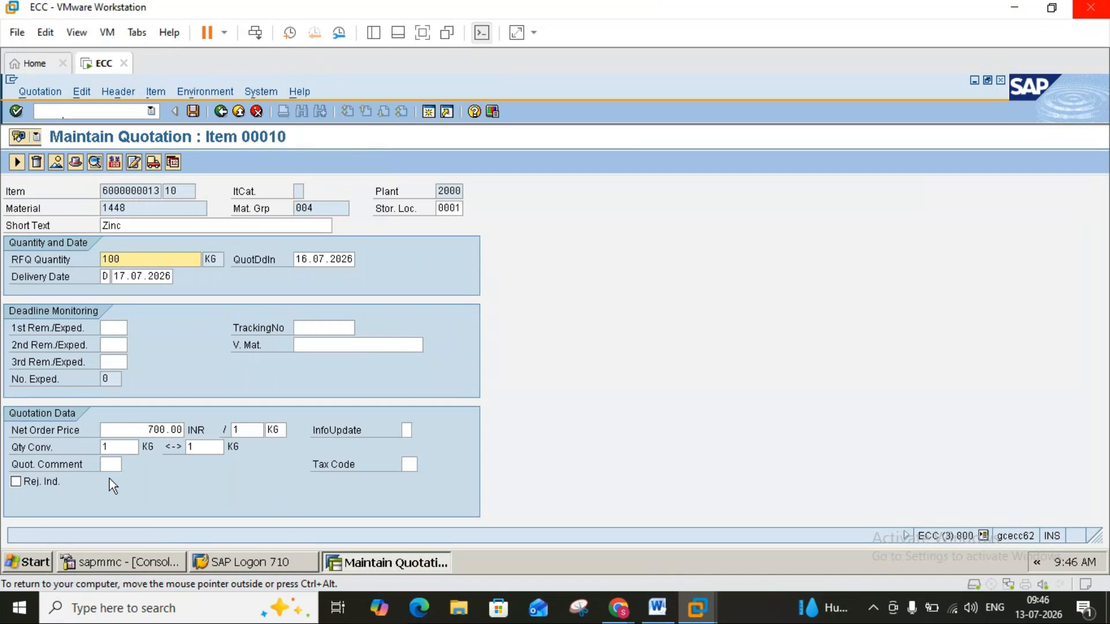
pyautogui.click(16, 482)
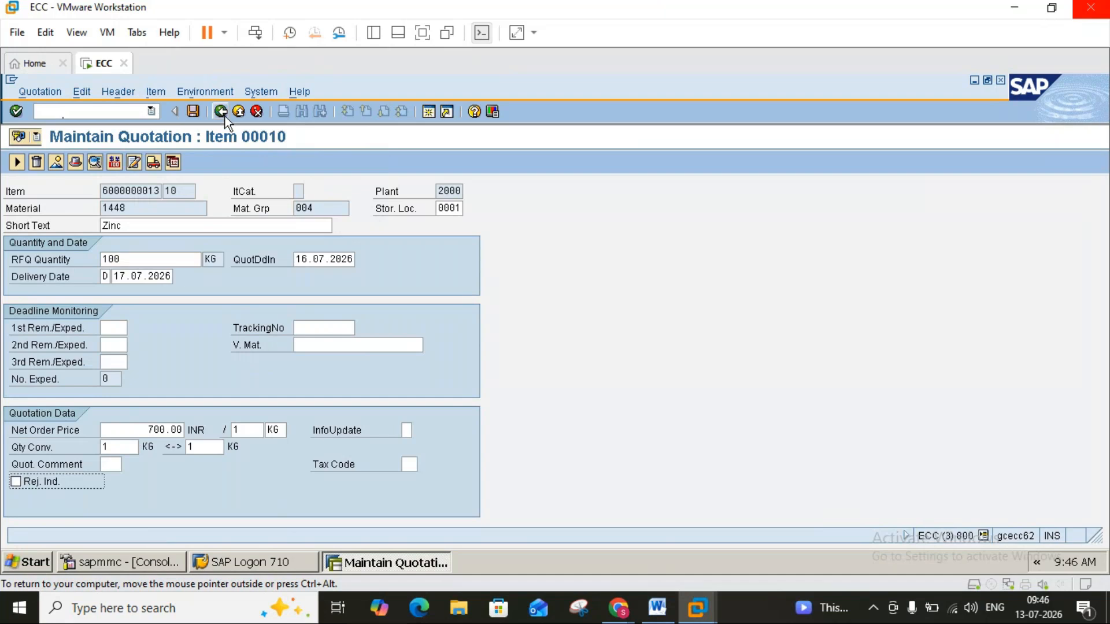
pyautogui.click(196, 111)
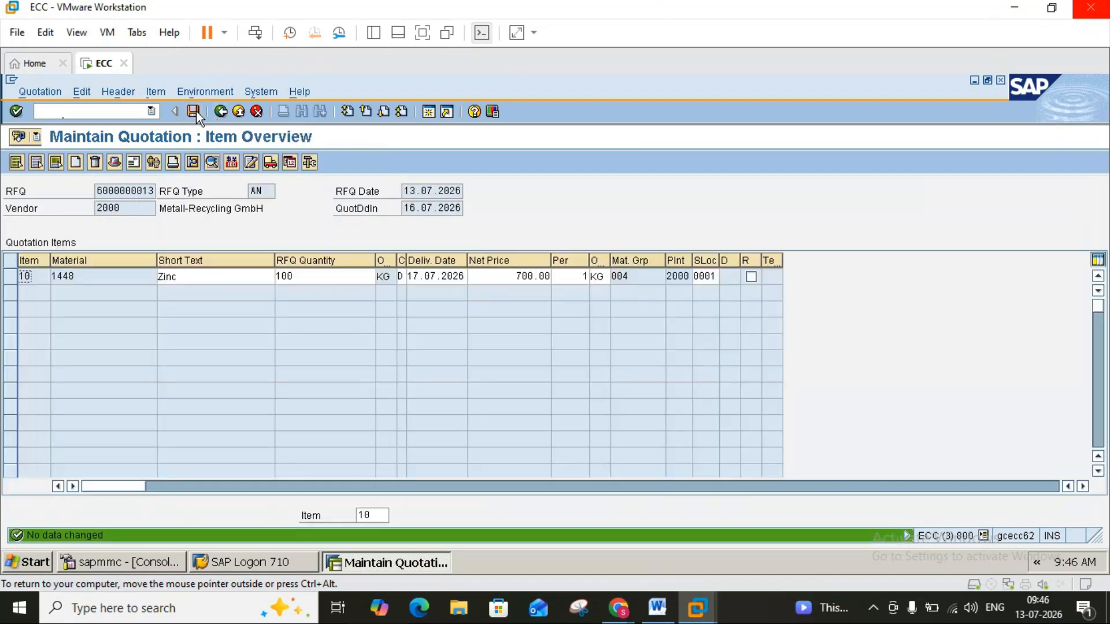
pyautogui.click(220, 111)
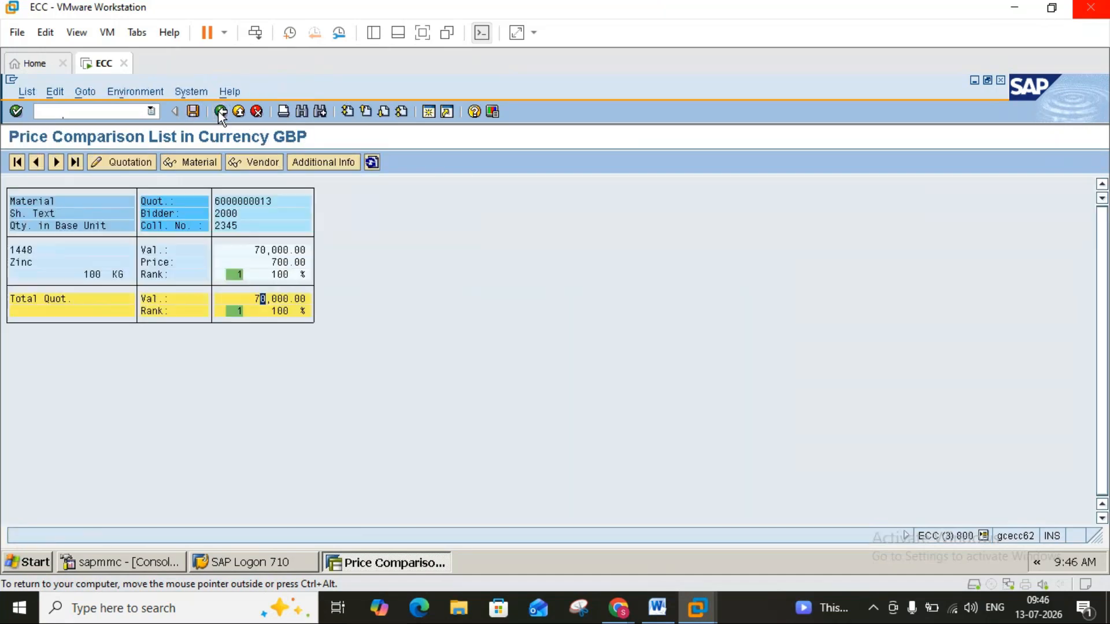
# Try to run the price comparison for collective RFQ 2345 in purchasing organization 3000.
pyautogui.click(220, 111)
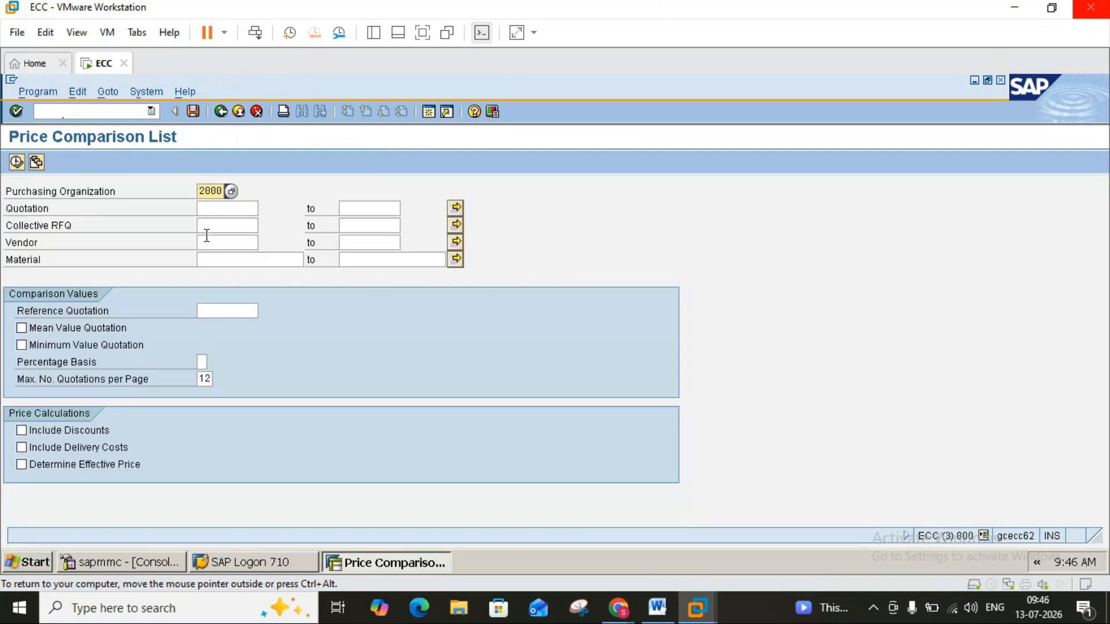
pyautogui.press('Delete')
pyautogui.write('3')
pyautogui.click(221, 230)
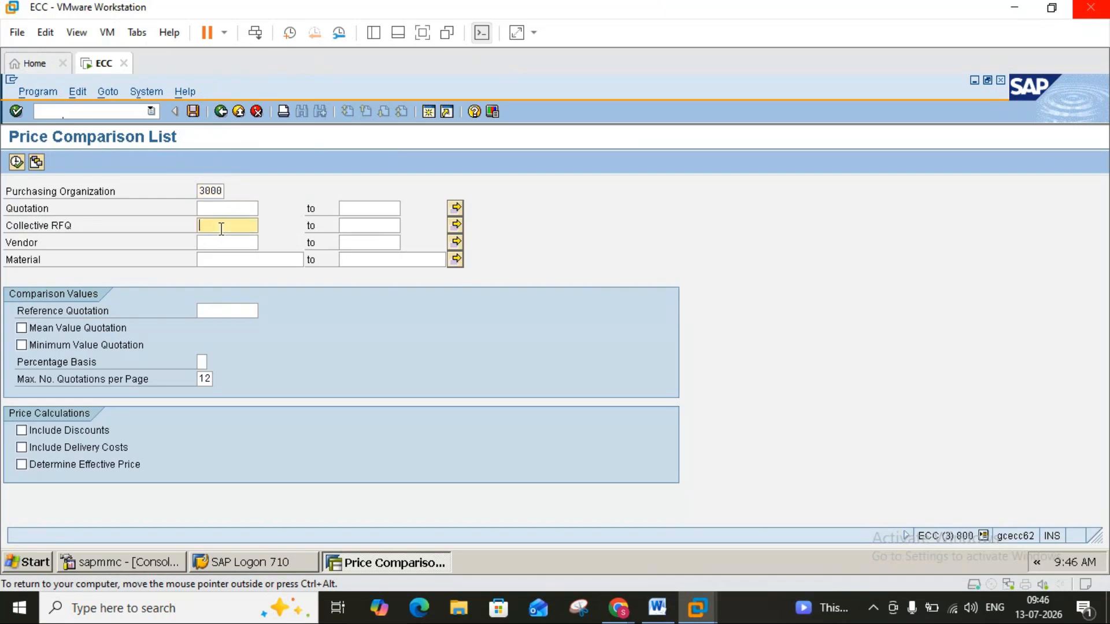
pyautogui.write('2345')
pyautogui.click(16, 162)
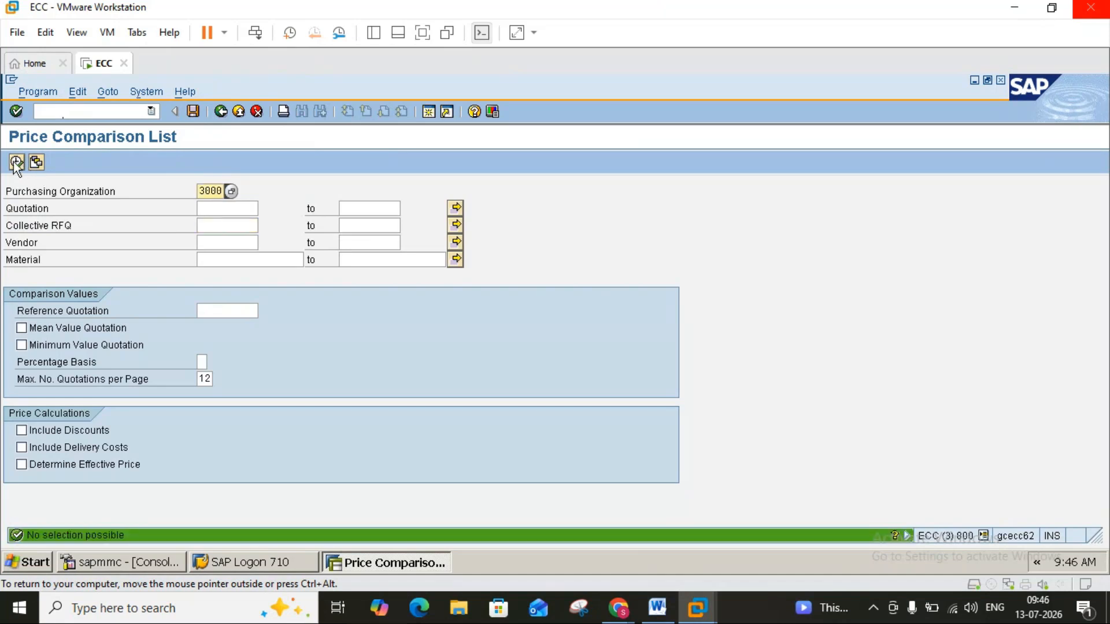
pyautogui.click(227, 209)
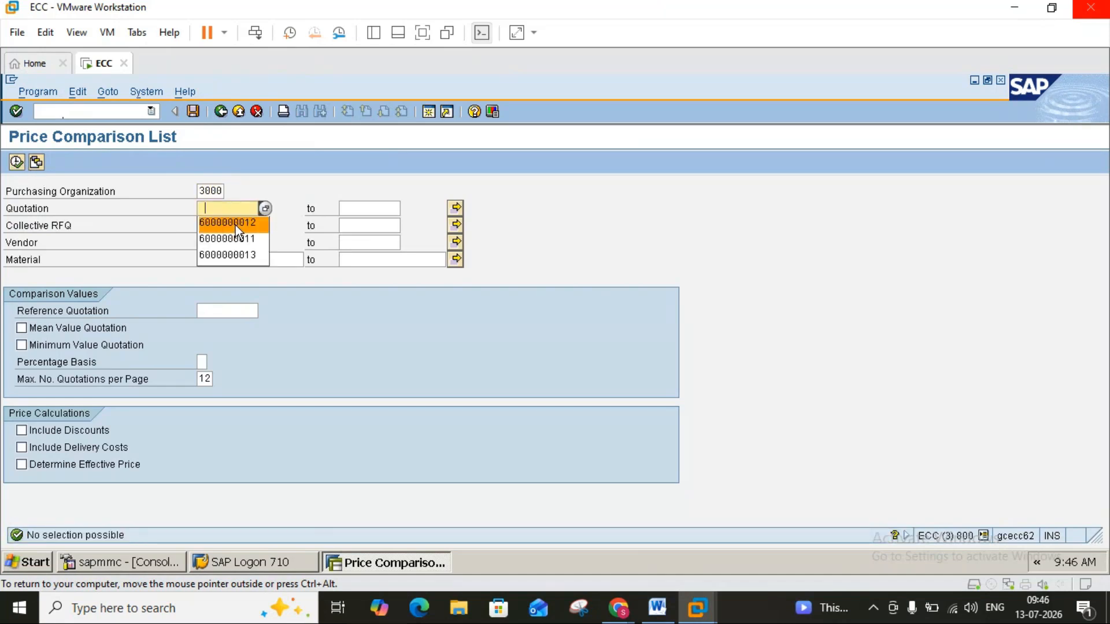
pyautogui.click(239, 242)
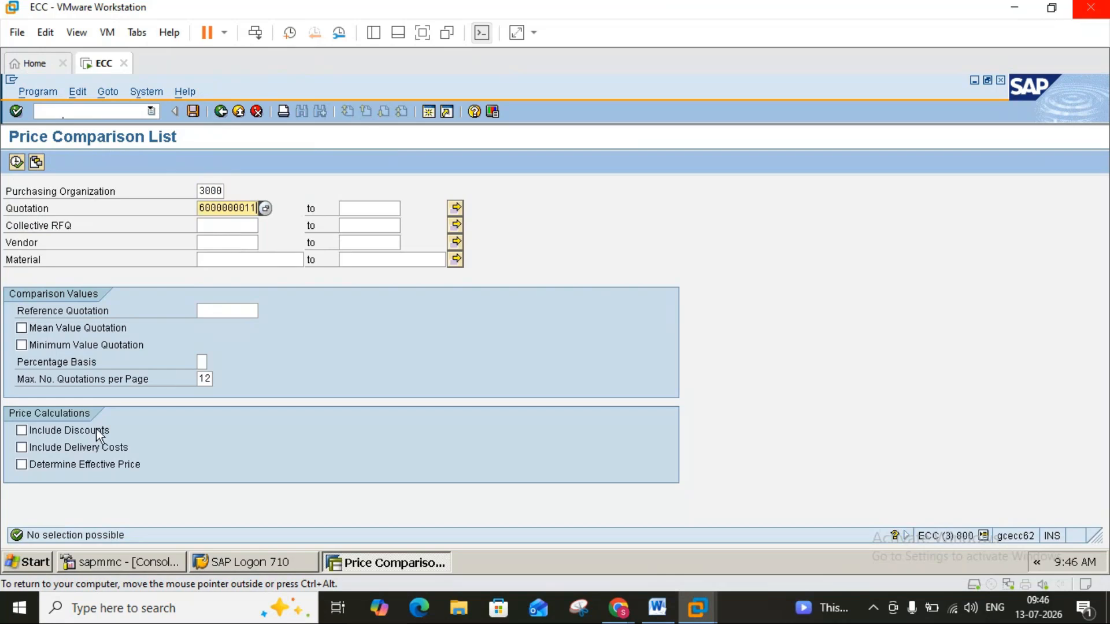
pyautogui.click(22, 431)
pyautogui.click(22, 447)
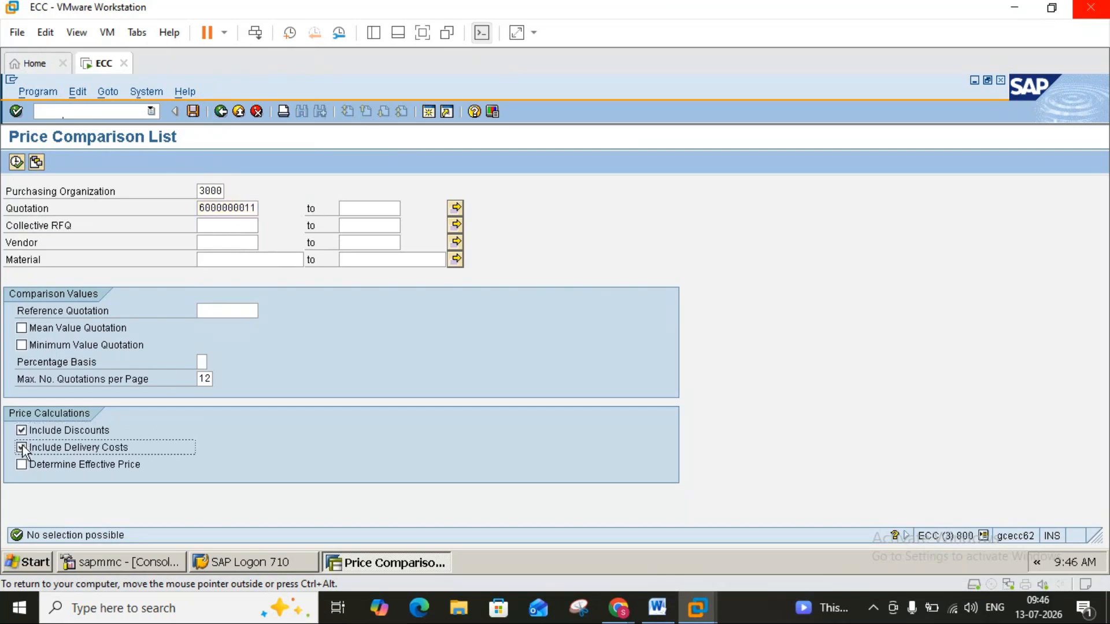
pyautogui.click(17, 161)
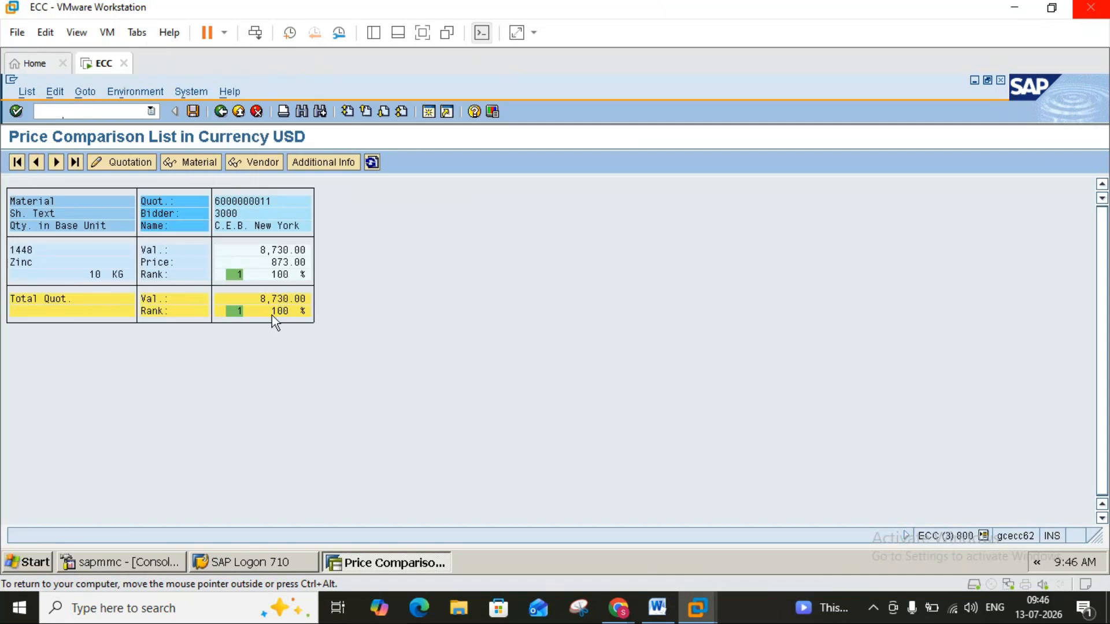
pyautogui.click(274, 274)
pyautogui.click(127, 165)
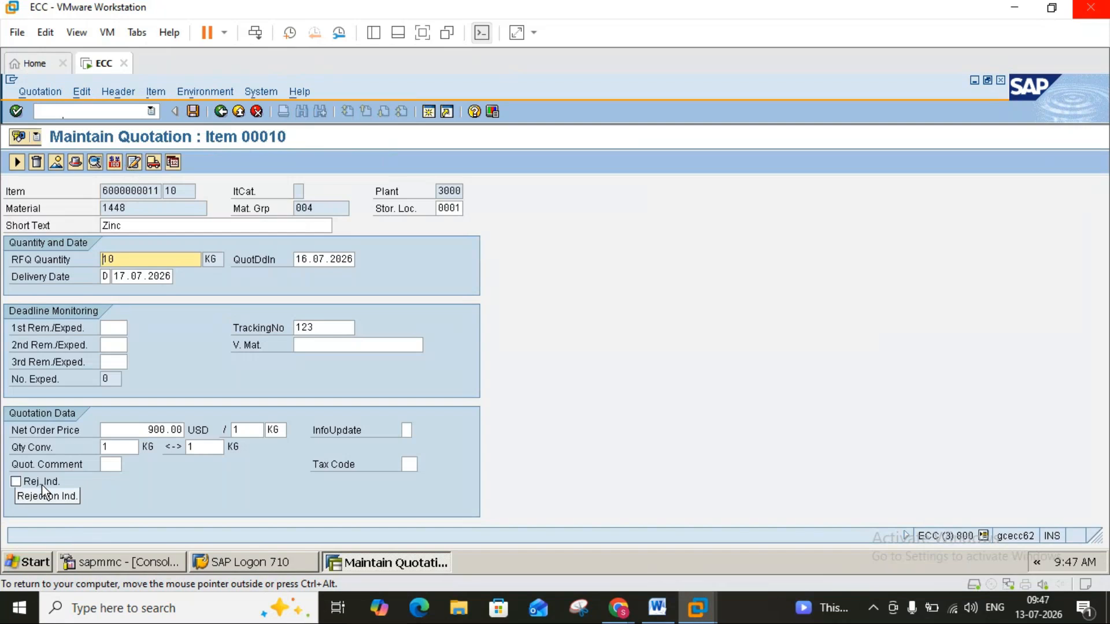
pyautogui.click(15, 484)
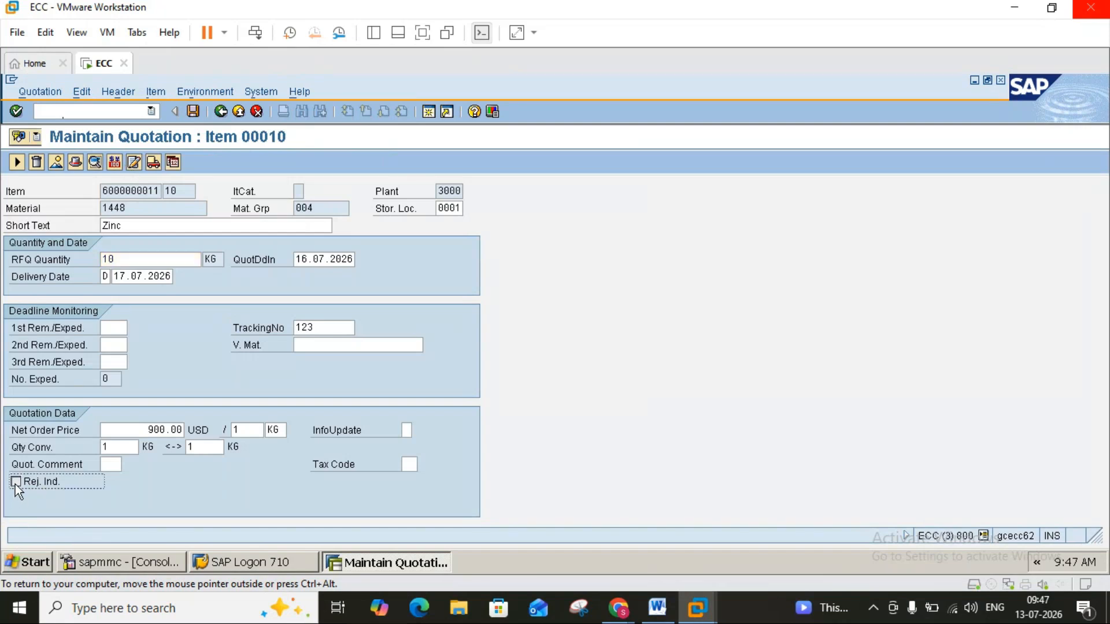
pyautogui.click(193, 115)
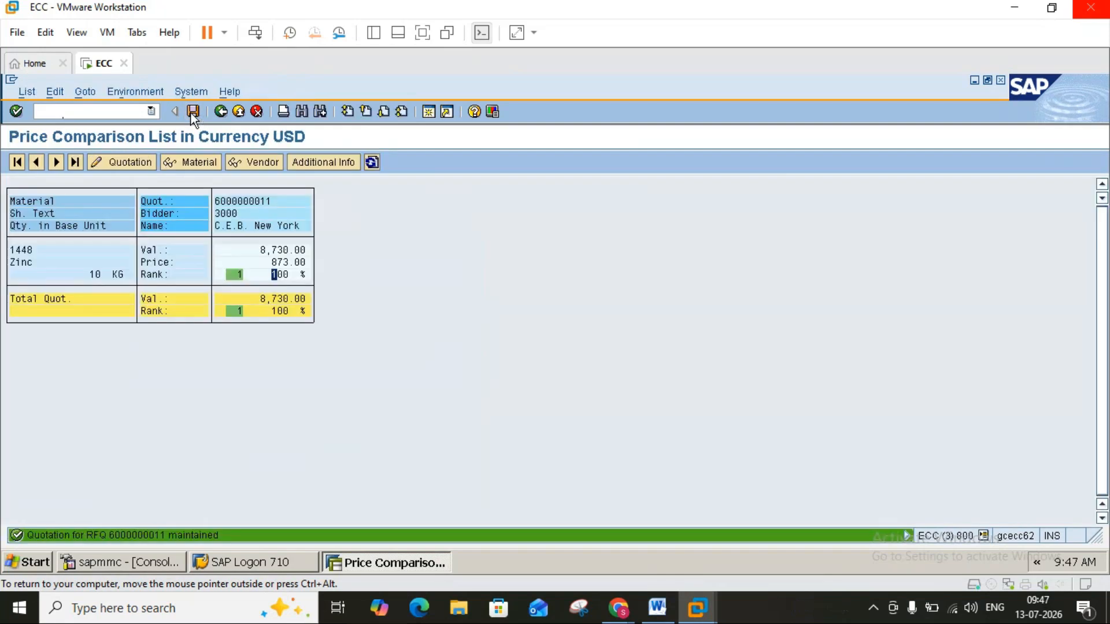
pyautogui.click(221, 111)
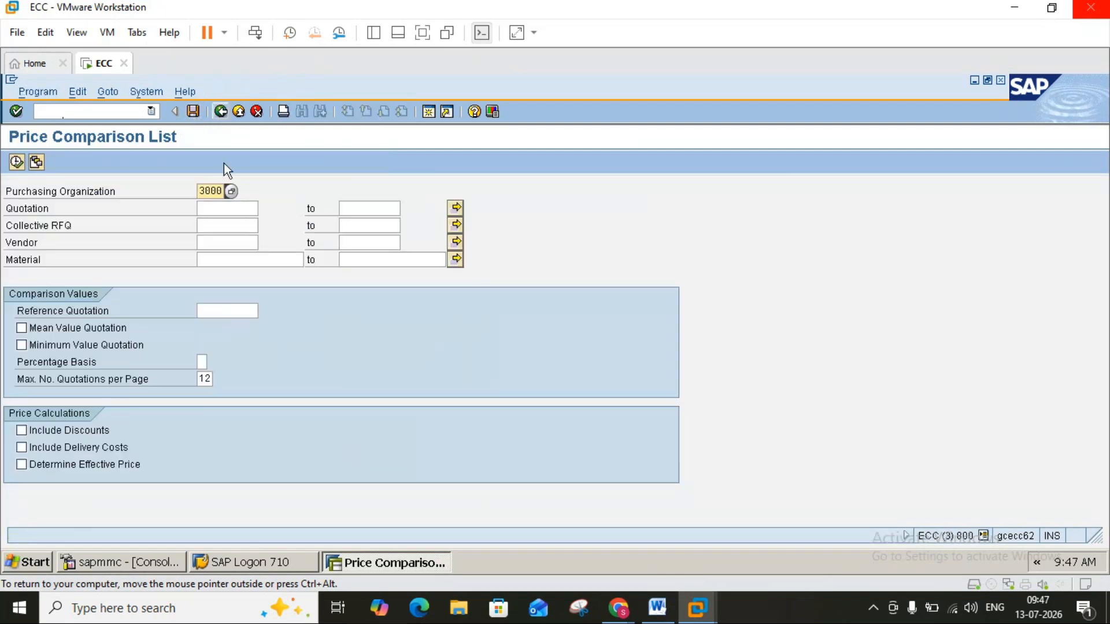
pyautogui.click(207, 207)
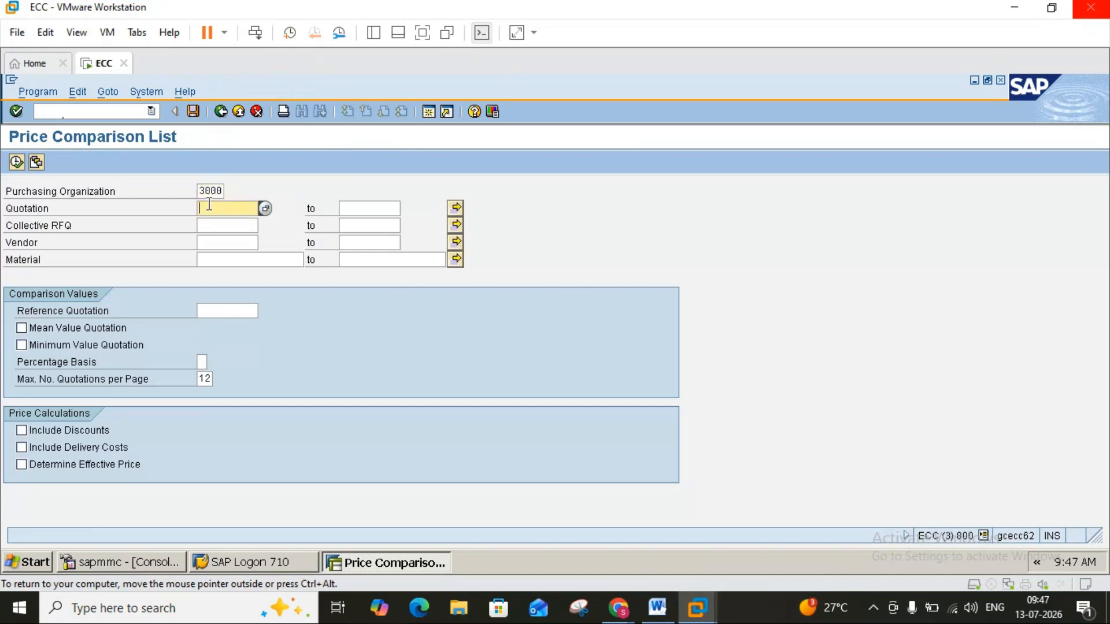
pyautogui.click(229, 255)
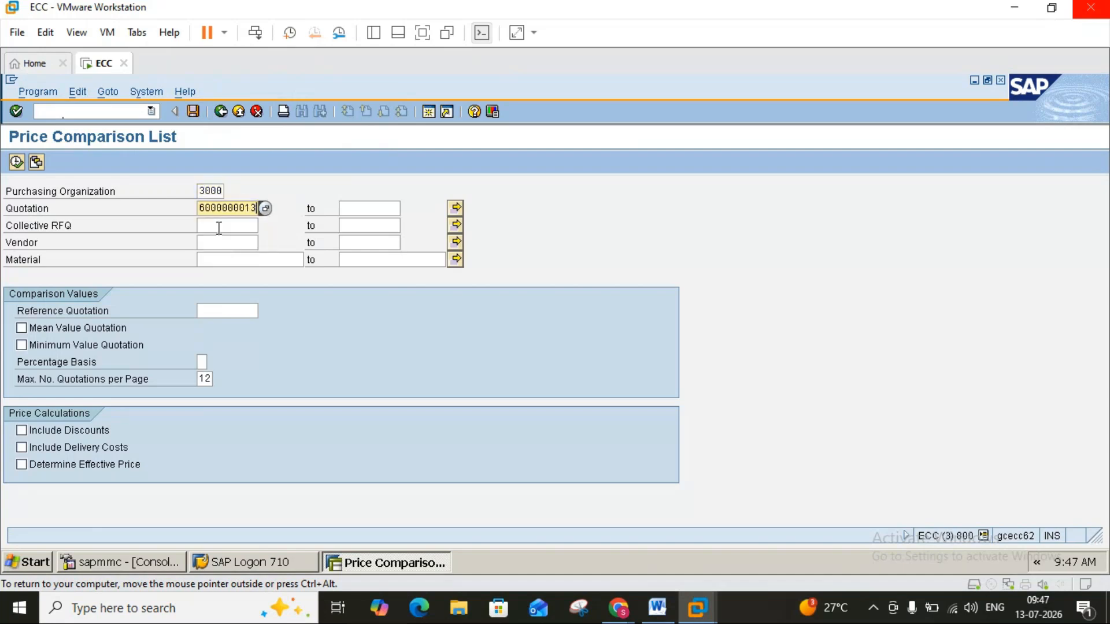
pyautogui.click(202, 192)
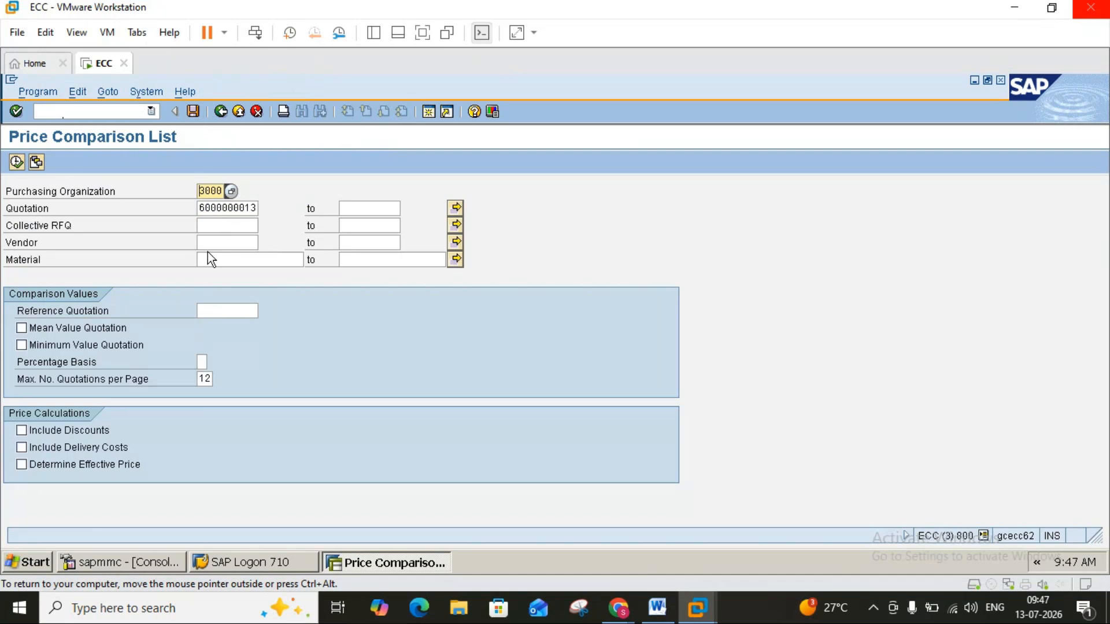
pyautogui.write('2')
pyautogui.click(17, 163)
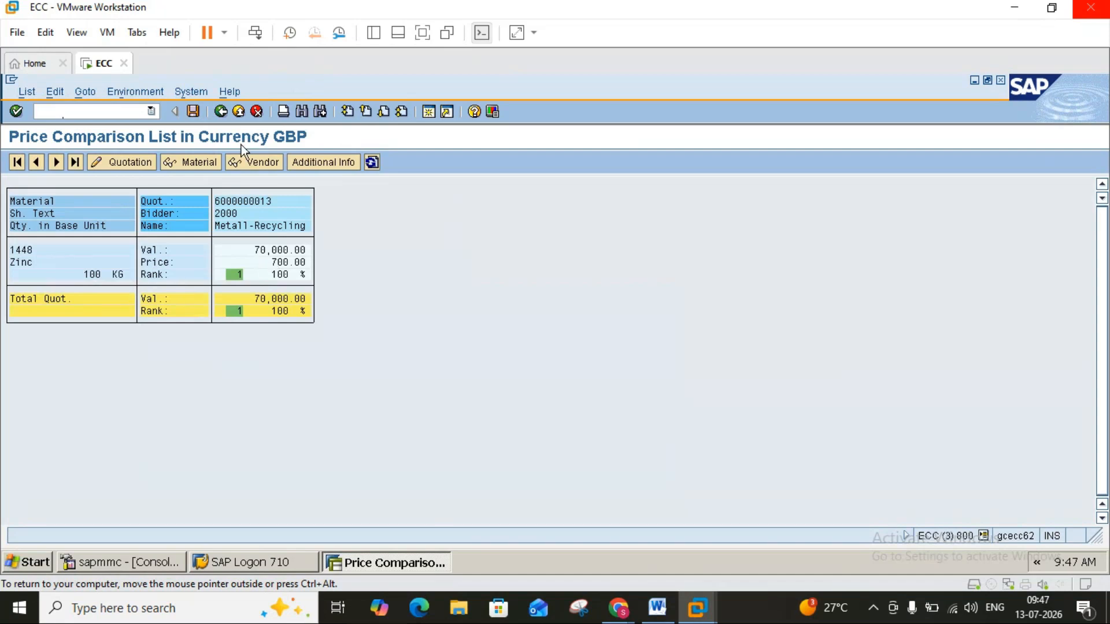
pyautogui.click(265, 262)
pyautogui.click(151, 162)
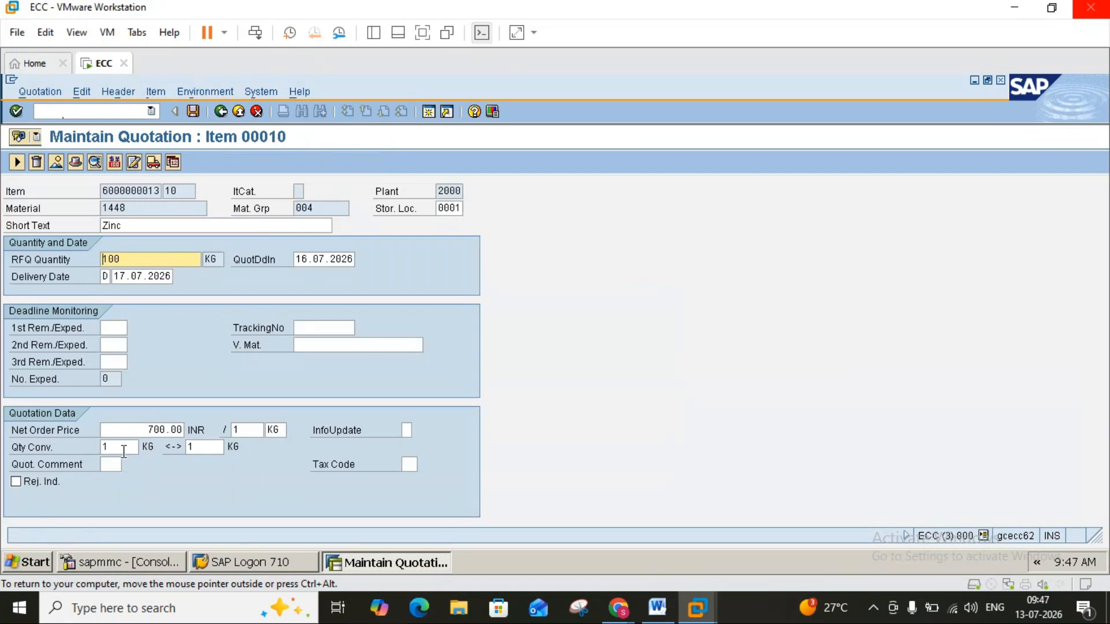
pyautogui.click(220, 111)
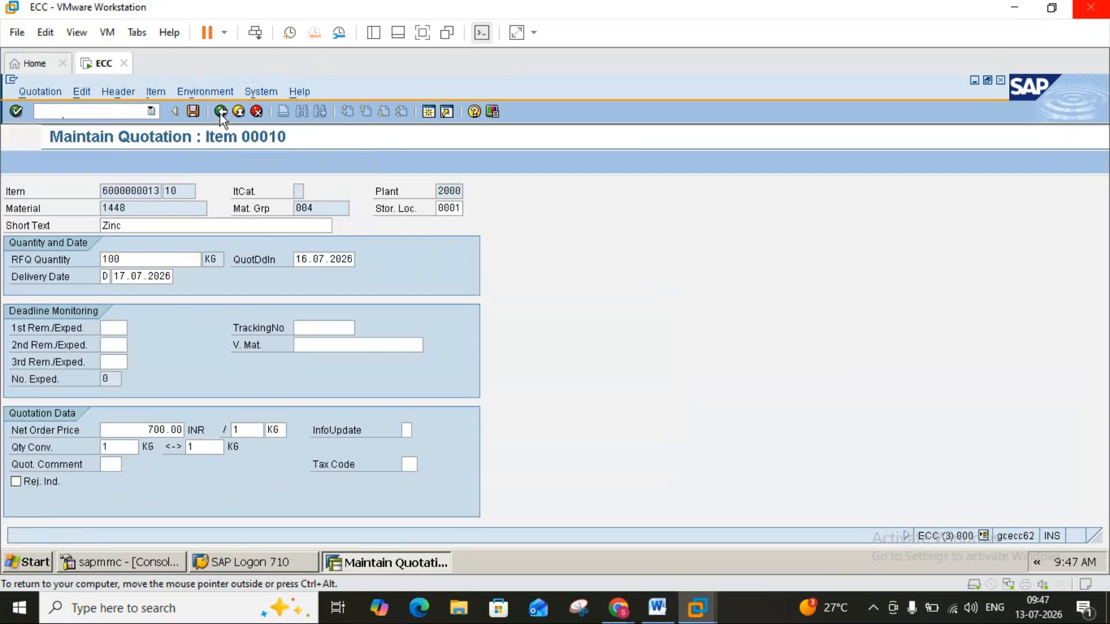
pyautogui.click(220, 111)
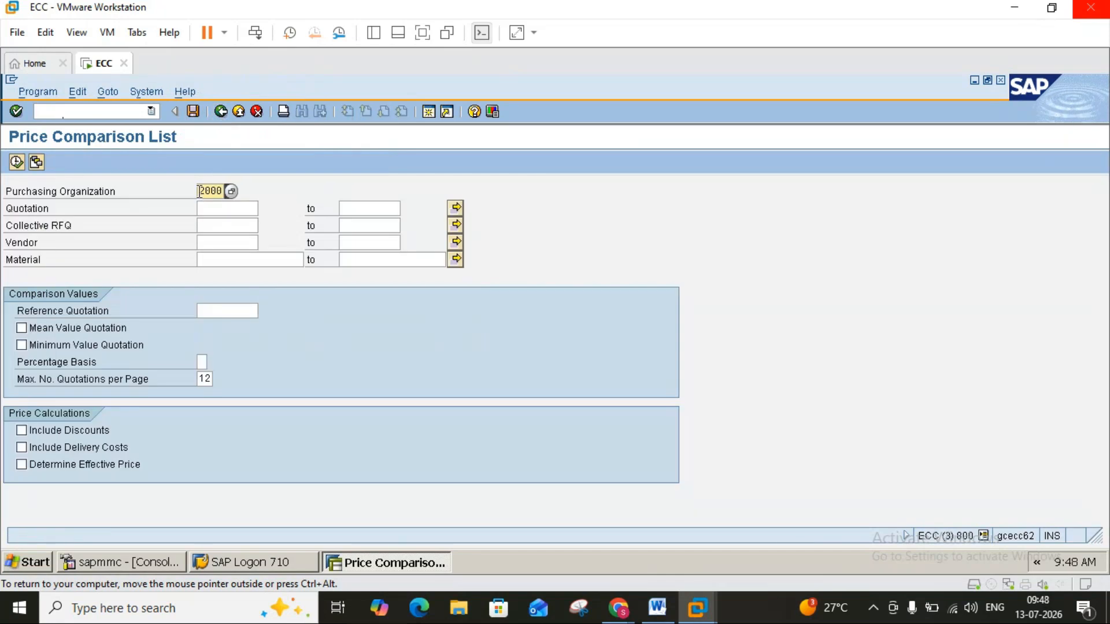
pyautogui.write('1')
pyautogui.click(229, 207)
pyautogui.click(228, 207)
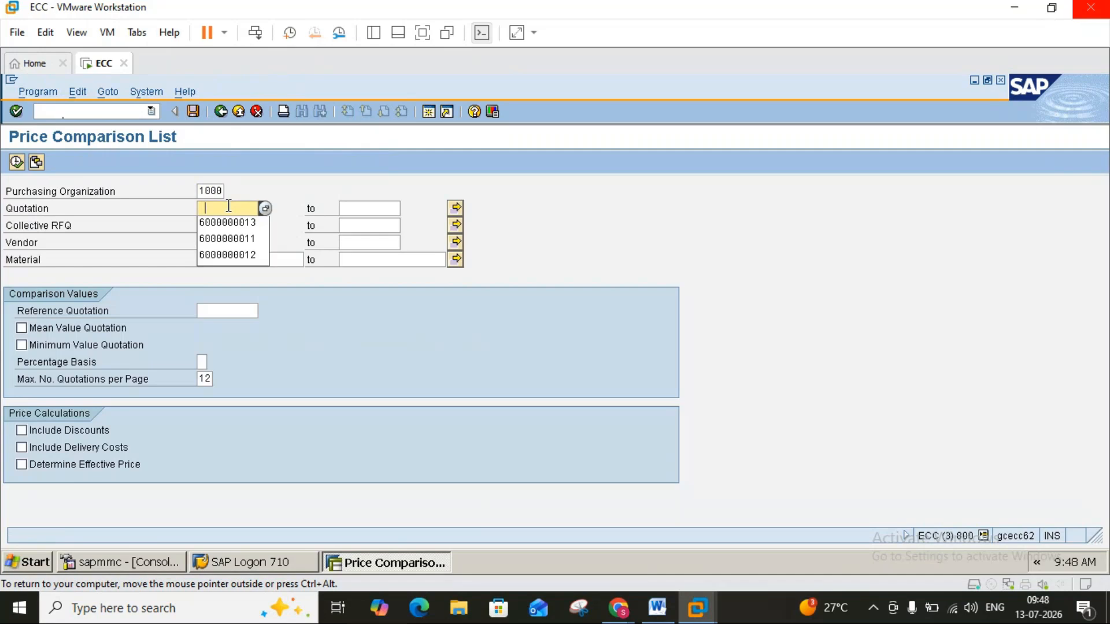
pyautogui.click(231, 258)
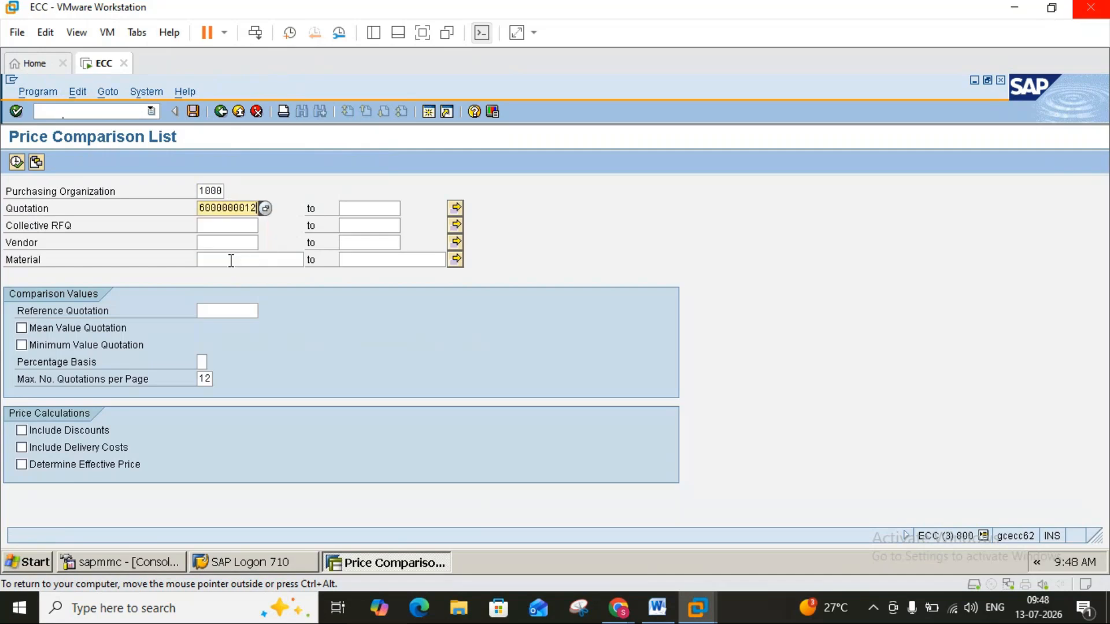
pyautogui.click(16, 162)
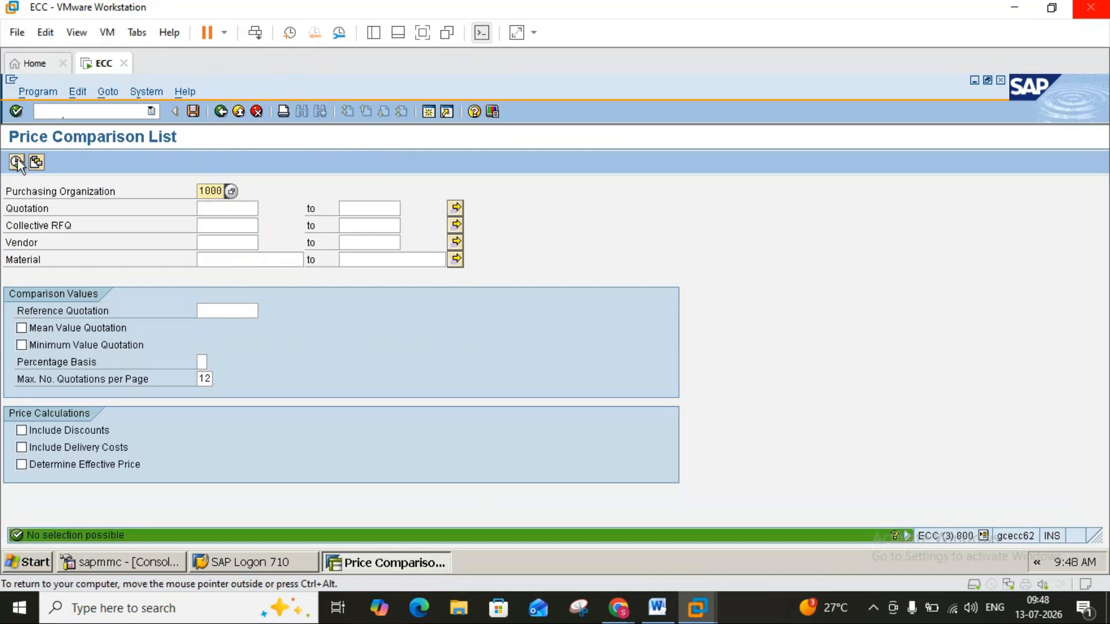
pyautogui.click(223, 209)
pyautogui.click(231, 220)
pyautogui.click(21, 430)
pyautogui.click(22, 447)
pyautogui.click(223, 226)
pyautogui.click(223, 237)
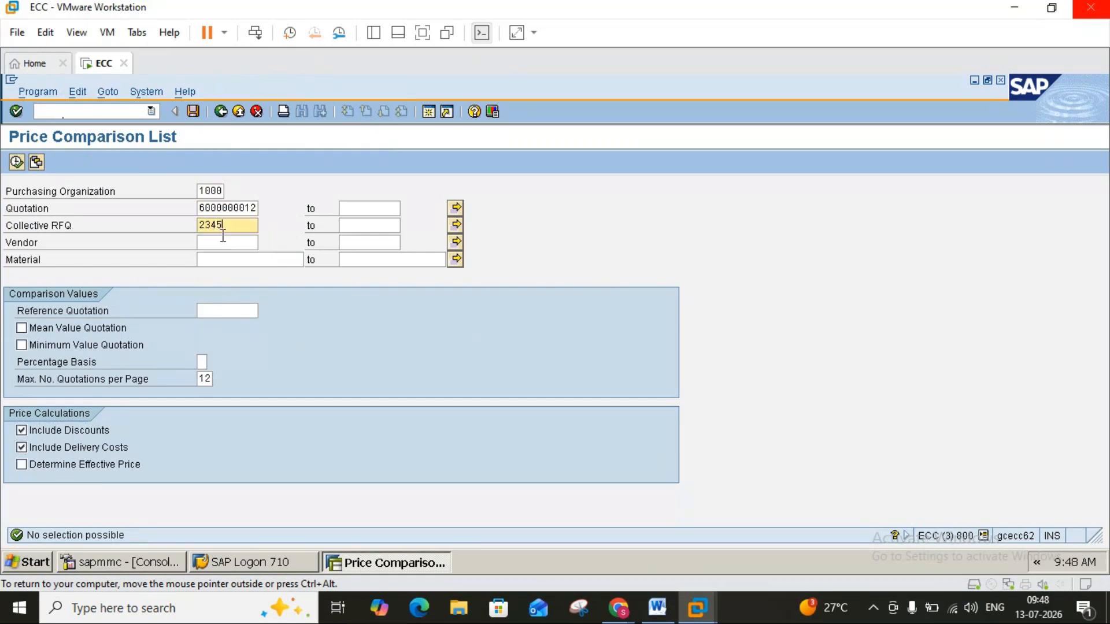
pyautogui.click(17, 163)
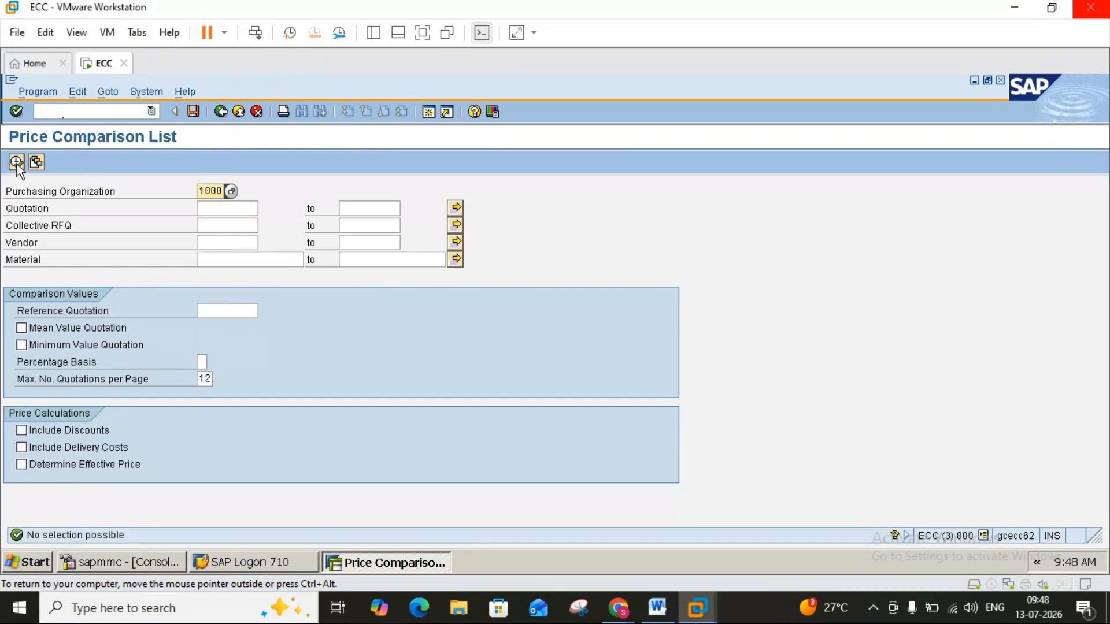
# Leave the price comparison, read the Word notes on rejecting quotations and sending rejection letters through ME9A, and return to SAP.
pyautogui.click(242, 113)
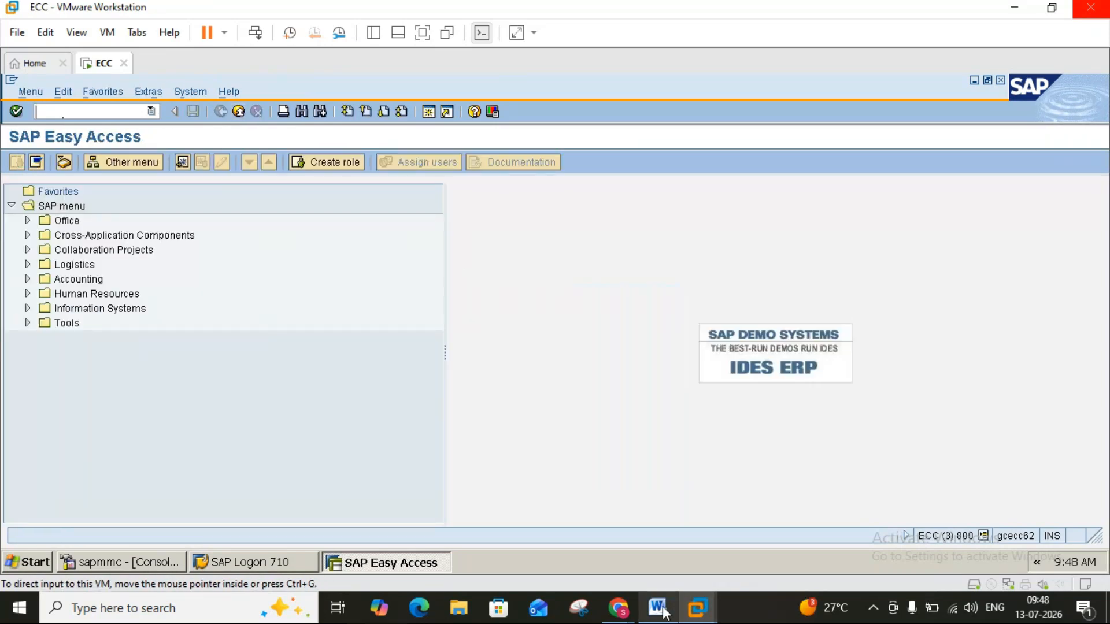
pyautogui.click(658, 608)
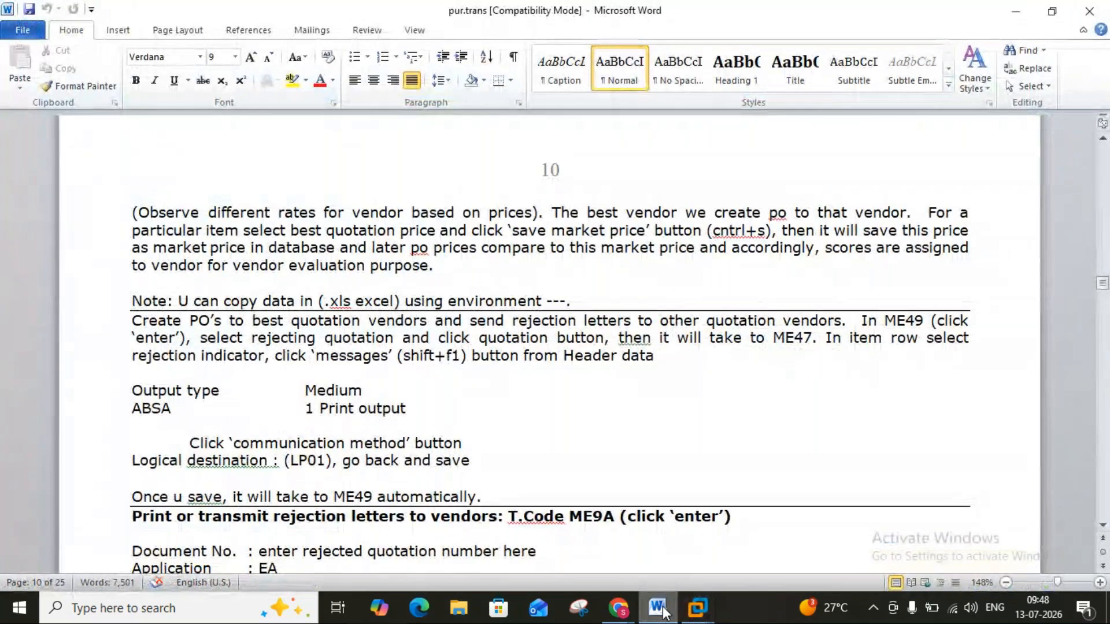
pyautogui.click(664, 610)
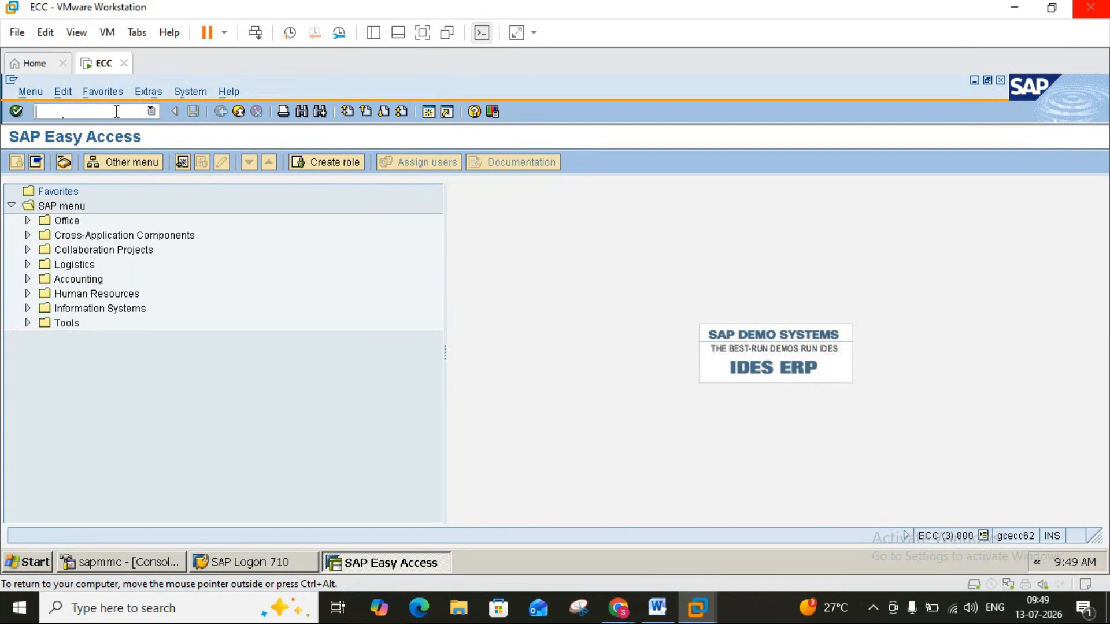
# Start a standard purchase order with transaction ME21N, enter vendor 2000, and look for the RFQ column in the item overview.
pyautogui.write('me21n')
pyautogui.press('Return')
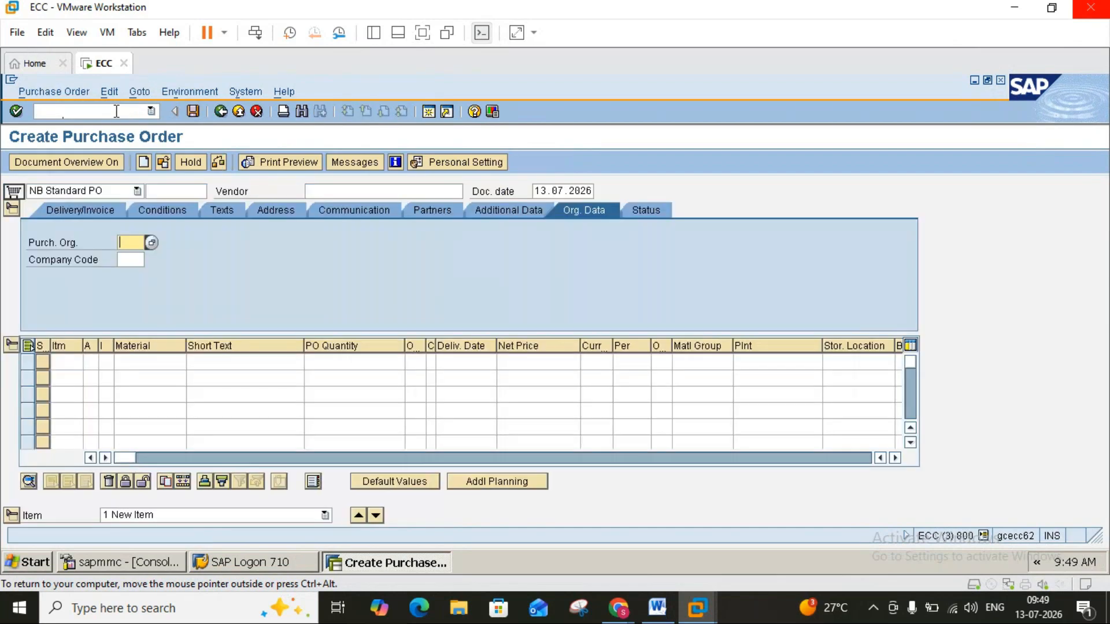
pyautogui.click(390, 193)
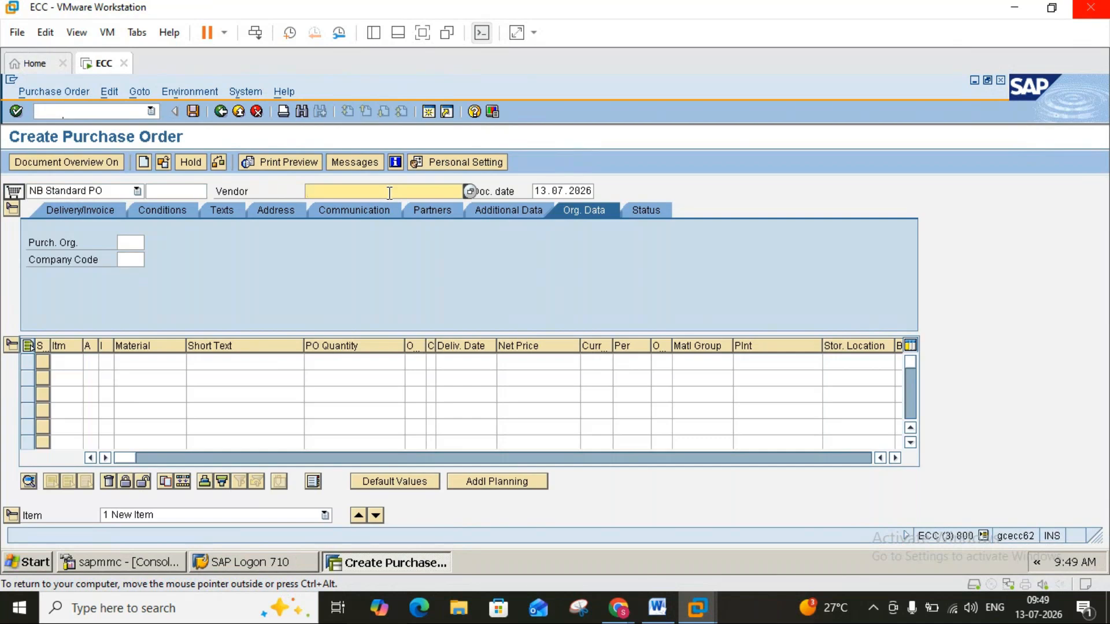
pyautogui.write('2000')
pyautogui.press('Return')
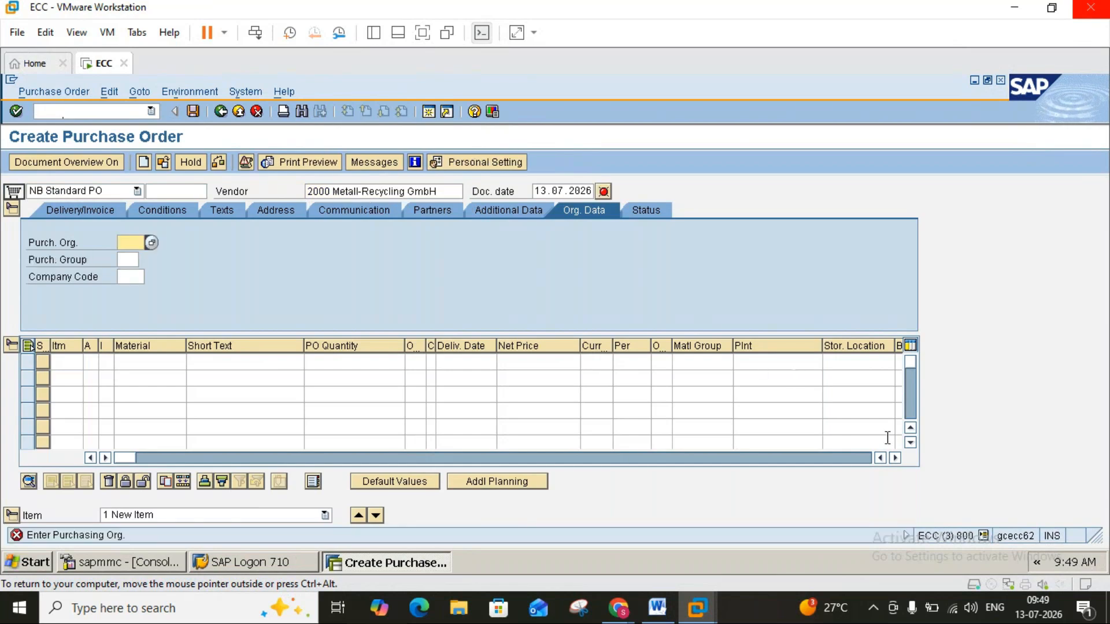
pyautogui.click(894, 458)
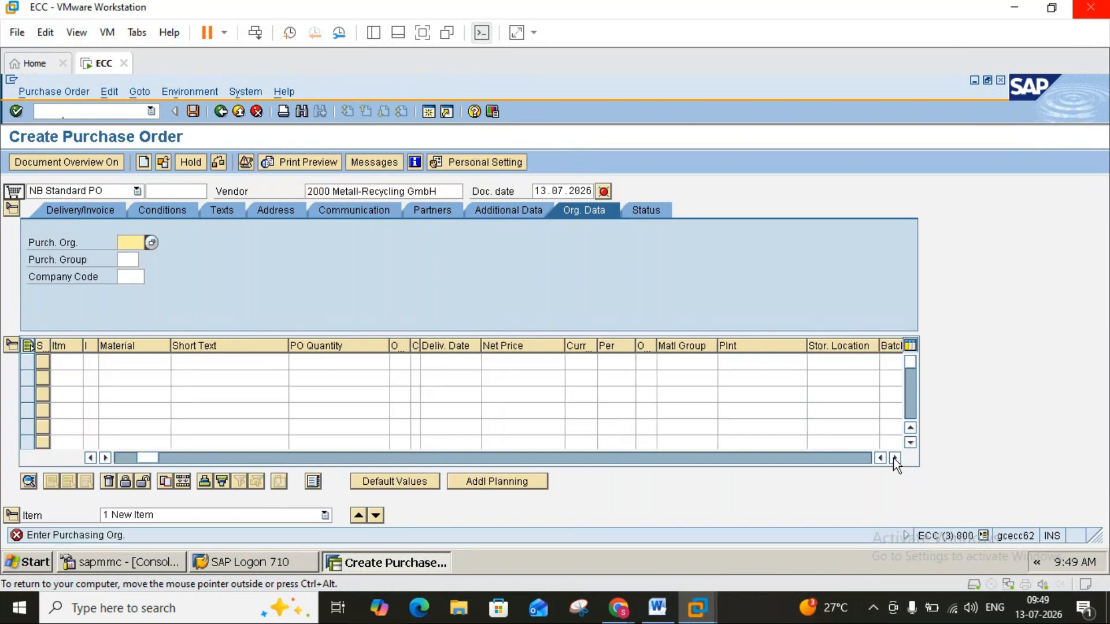
pyautogui.click(893, 457)
pyautogui.click(892, 458)
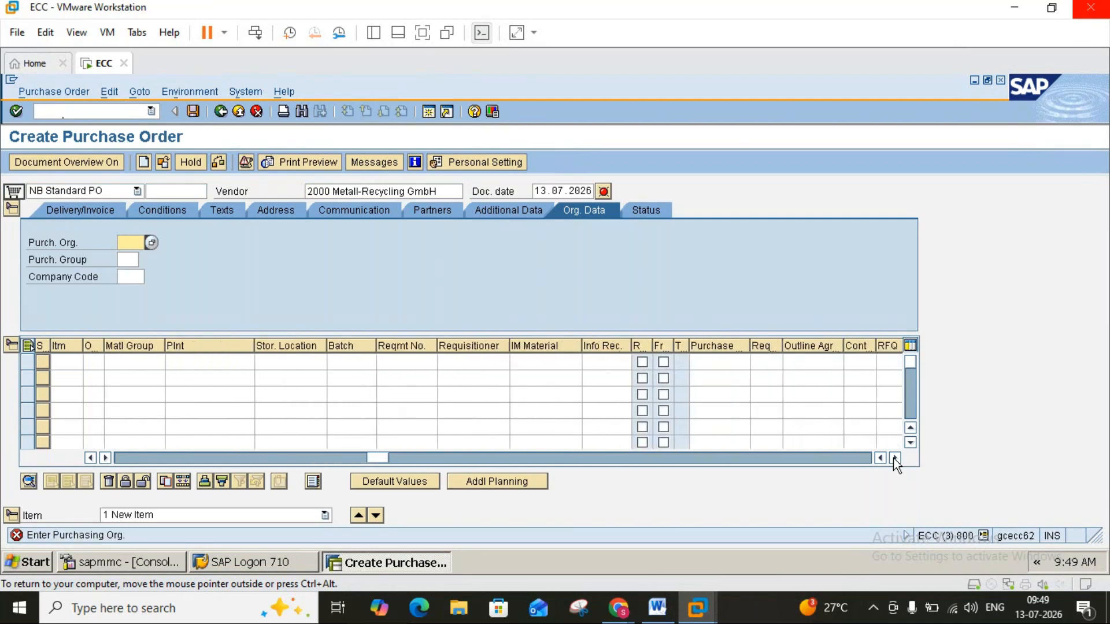
pyautogui.click(892, 458)
# Read the Word notes on rejection letters and on the ME21N purchase order for the accepted vendor, then return to SAP.
pyautogui.click(660, 618)
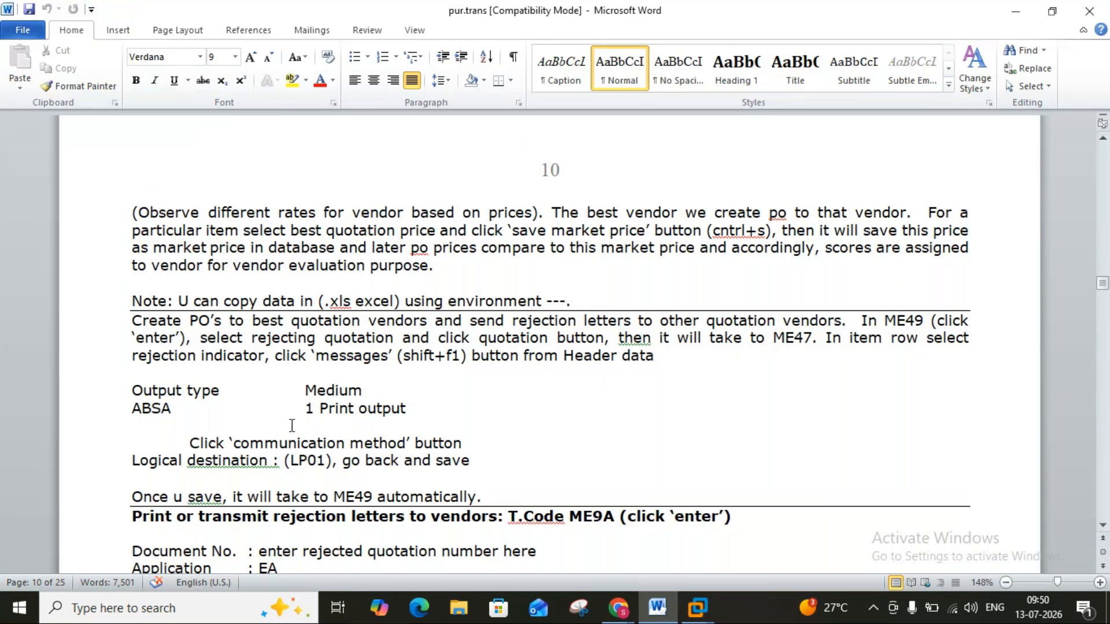
pyautogui.click(1103, 525)
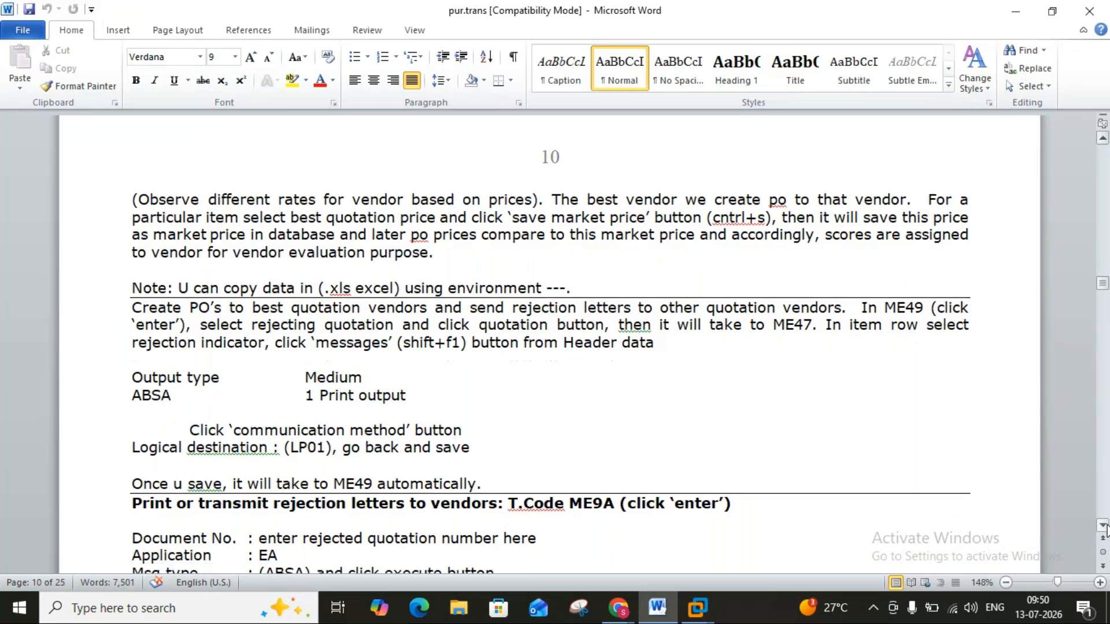
pyautogui.click(1105, 525)
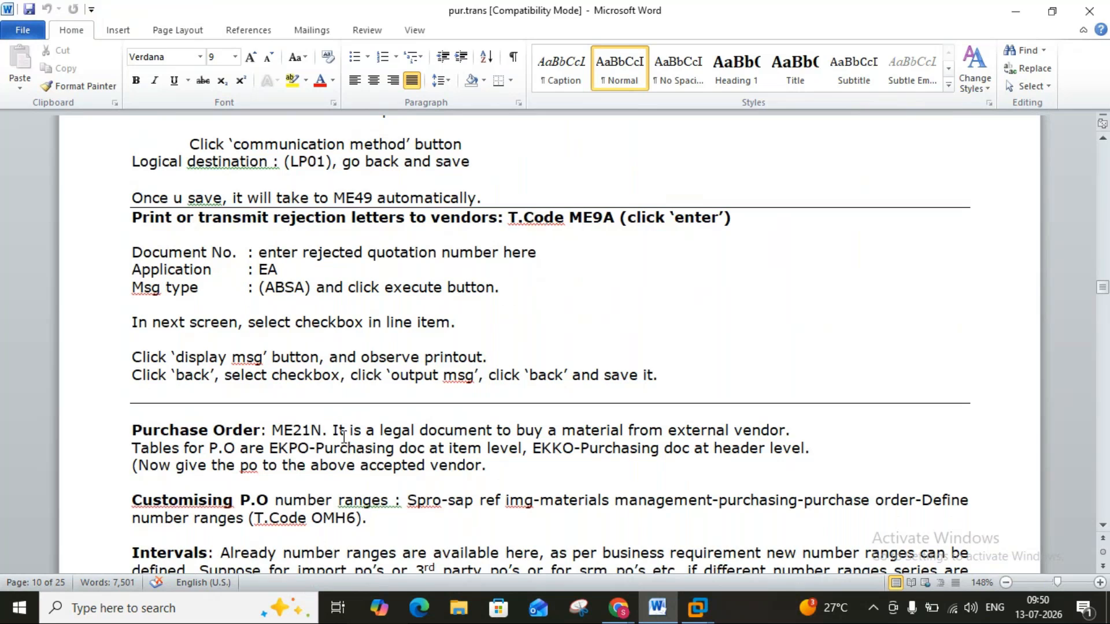
pyautogui.click(1103, 525)
pyautogui.click(1103, 526)
pyautogui.click(1103, 527)
pyautogui.click(1103, 527)
pyautogui.click(1103, 526)
pyautogui.click(1103, 527)
pyautogui.click(1103, 526)
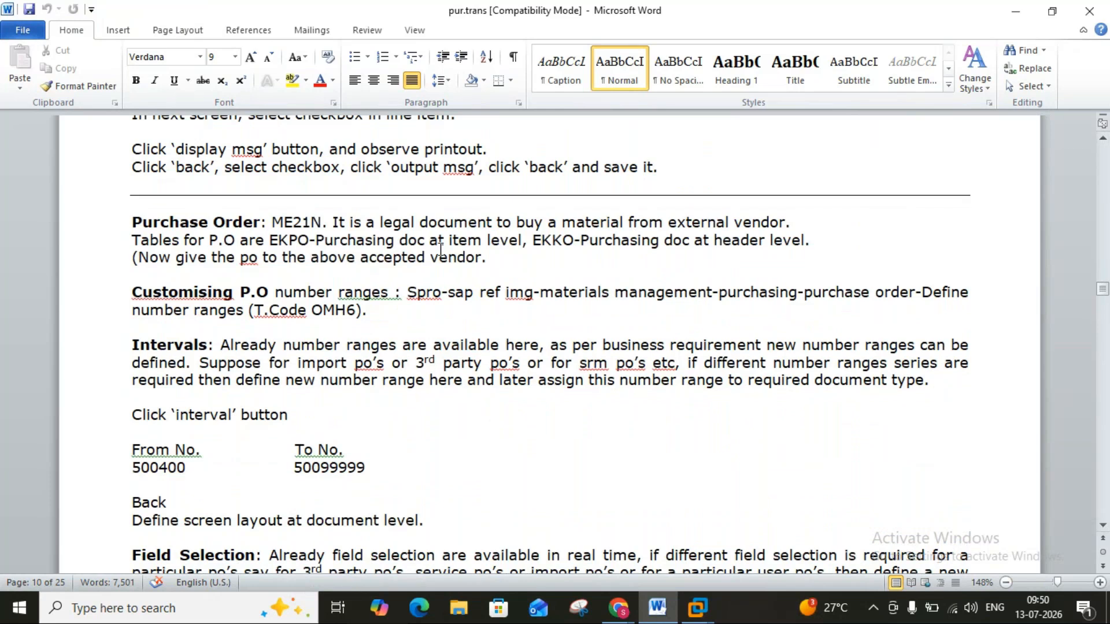
pyautogui.click(697, 607)
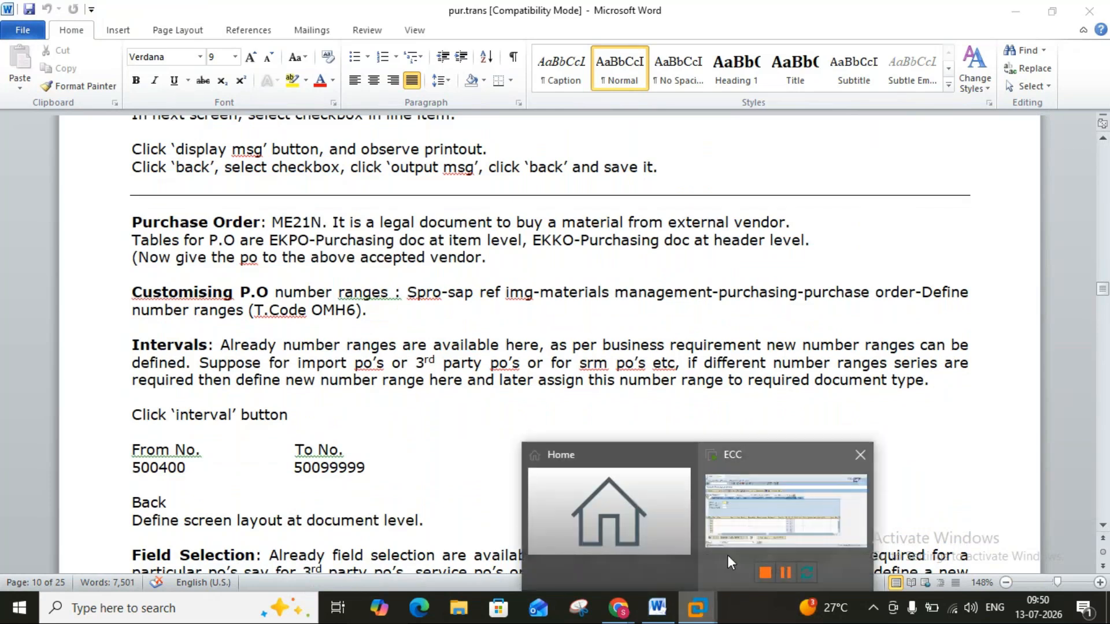
pyautogui.click(735, 532)
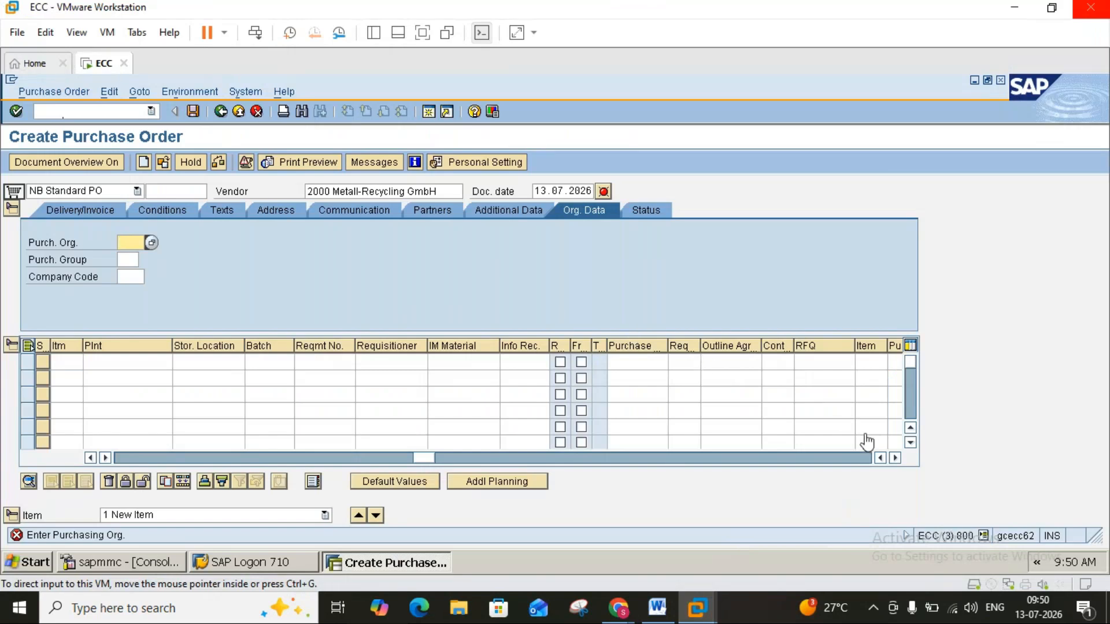
pyautogui.click(894, 457)
pyautogui.click(895, 458)
pyautogui.click(894, 458)
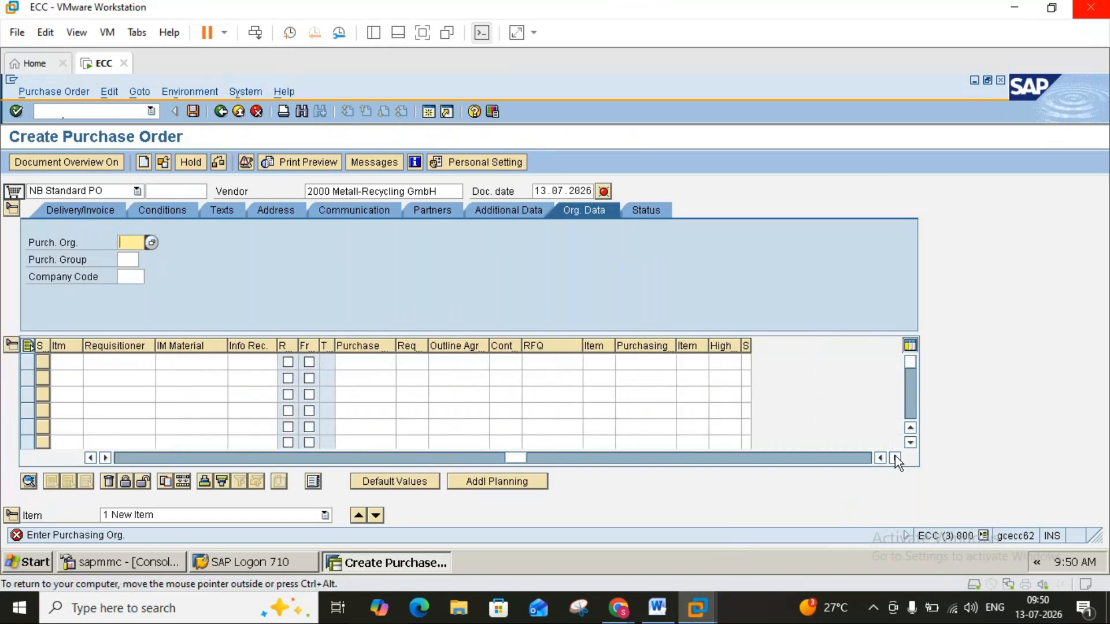
pyautogui.click(539, 361)
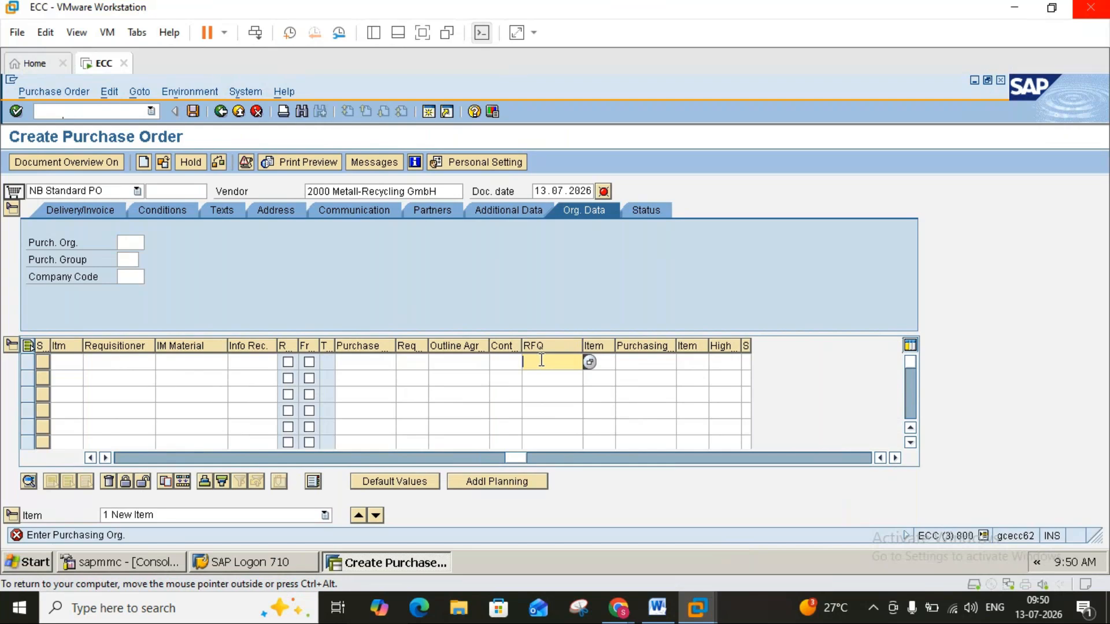
pyautogui.write('6000000000')
pyautogui.write('13')
pyautogui.press('Return')
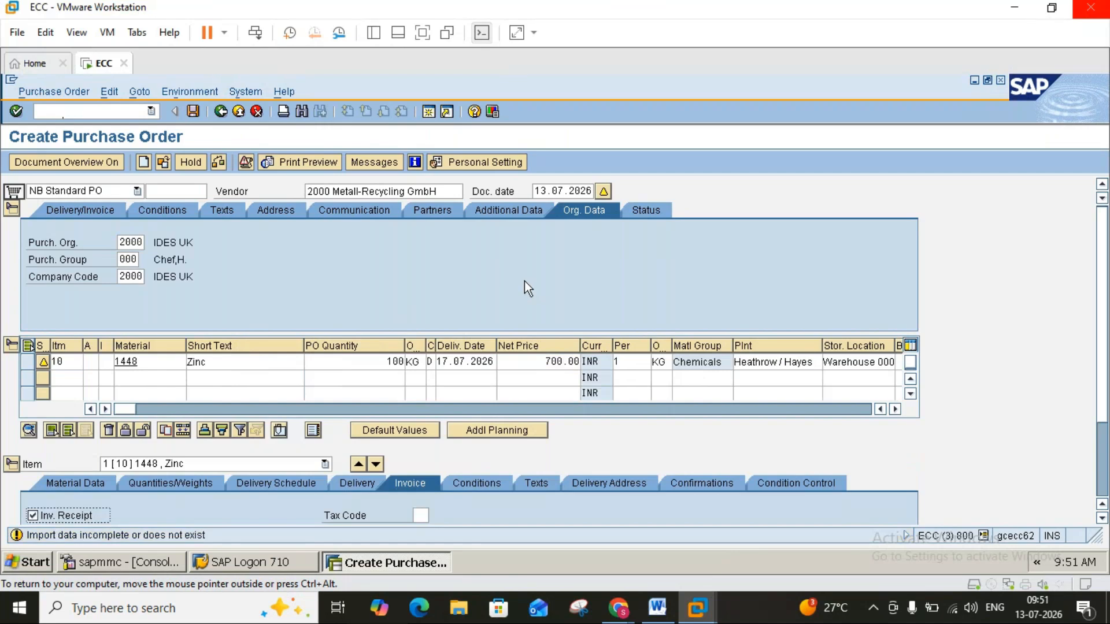
# Accept the warnings for the purchase order item with material 1448 and save the order.
pyautogui.press('Return')
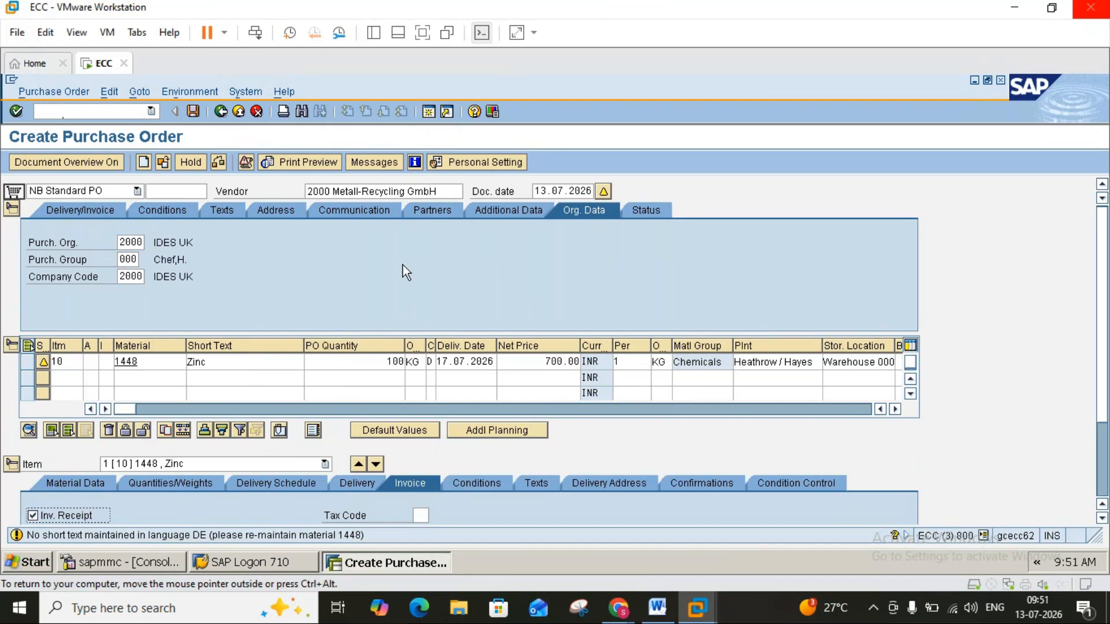
pyautogui.press('Return')
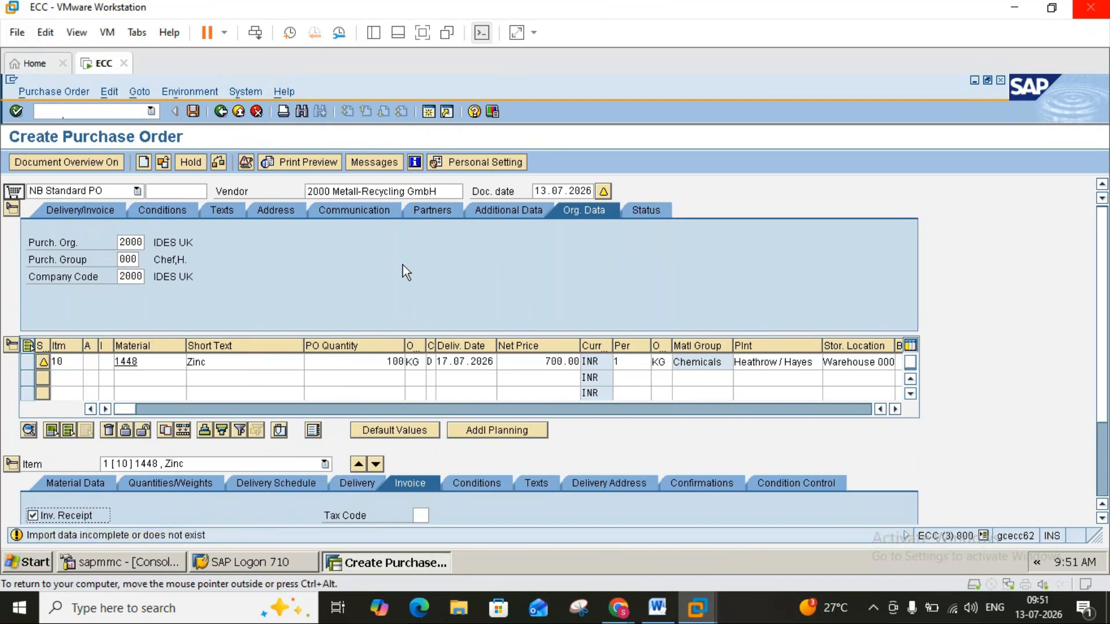
pyautogui.click(200, 111)
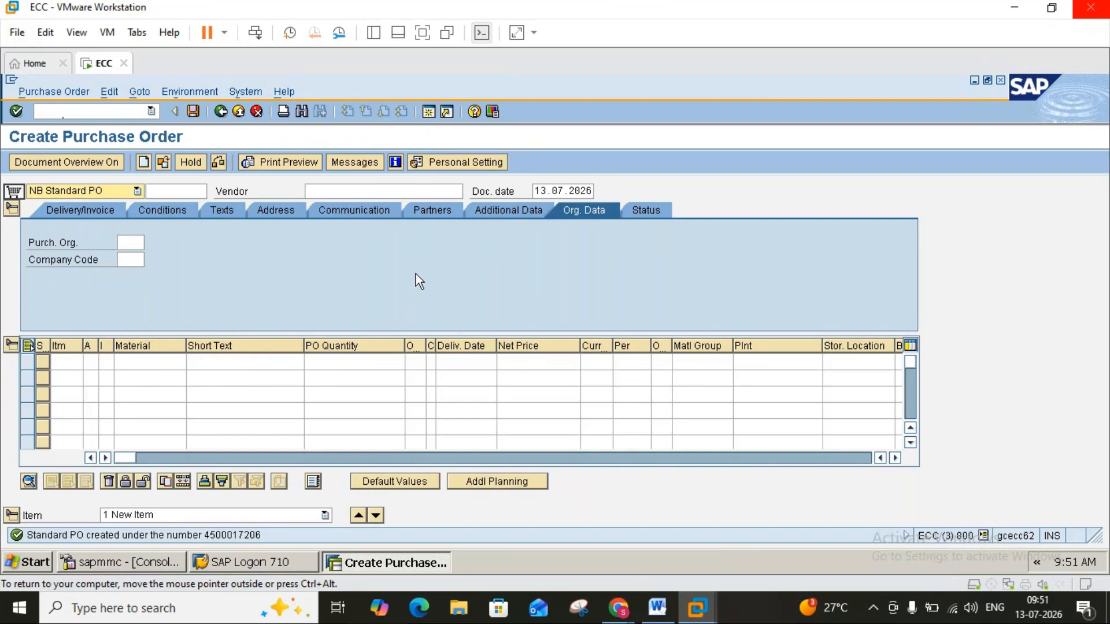
# Revisit the Purchase Order heading in the Word notes, then switch to GoTo Meeting in Chrome and open the session's leave options.
pyautogui.click(662, 613)
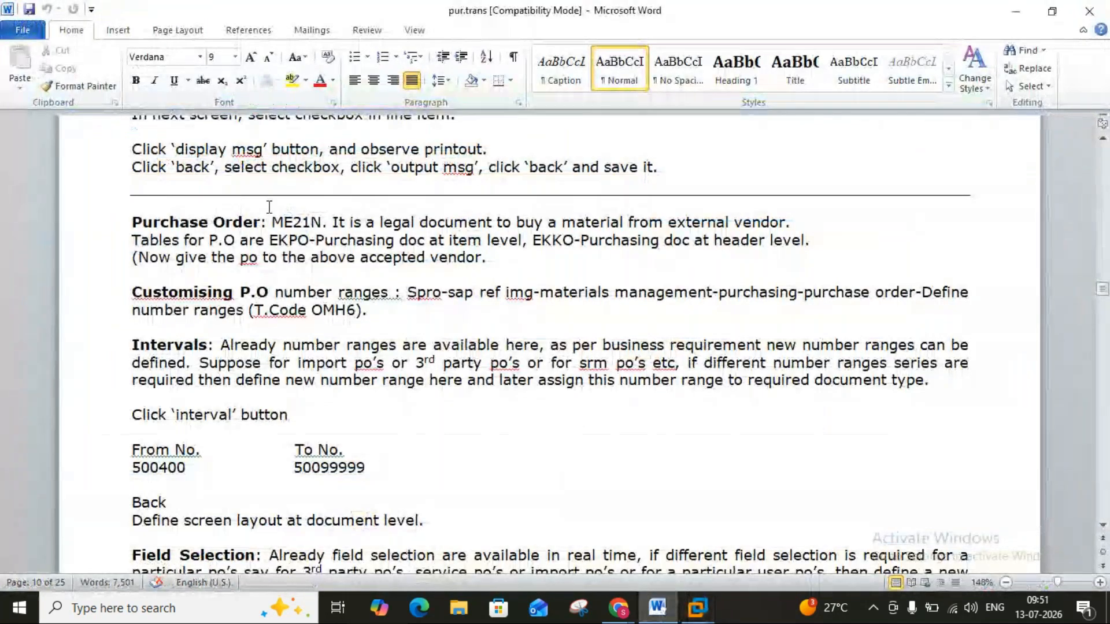
pyautogui.click(264, 223)
pyautogui.click(621, 610)
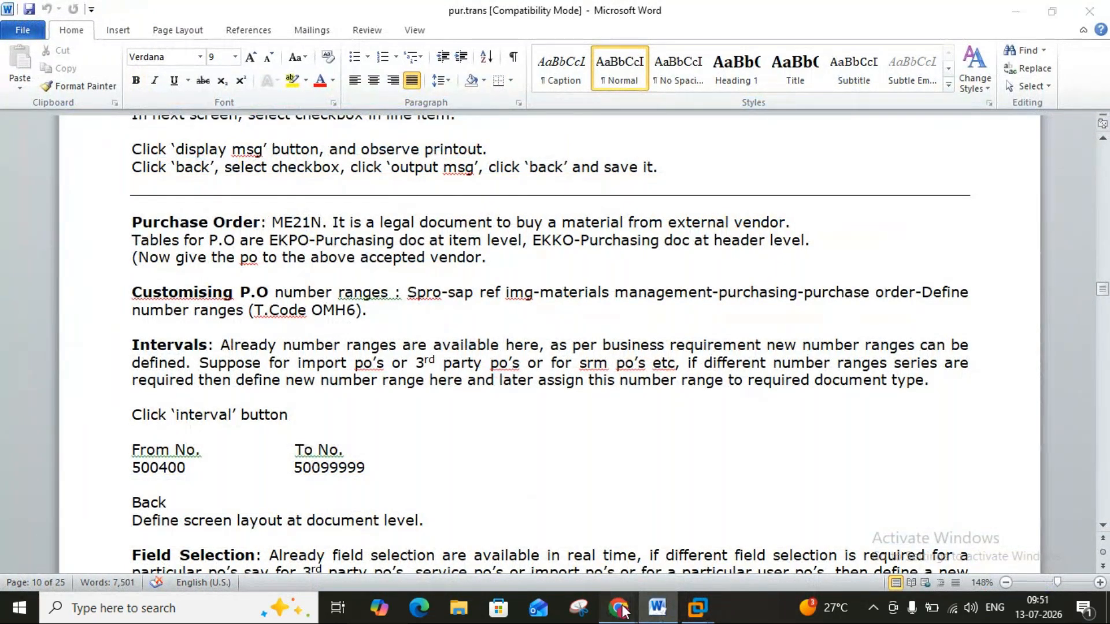
pyautogui.moveTo(622, 609)
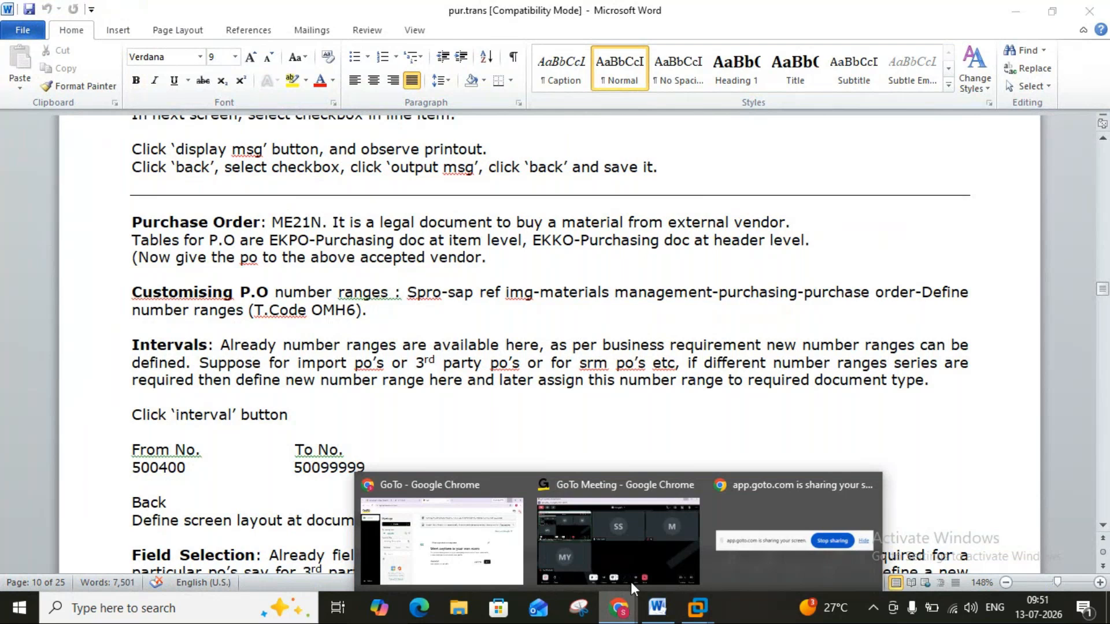
pyautogui.click(644, 542)
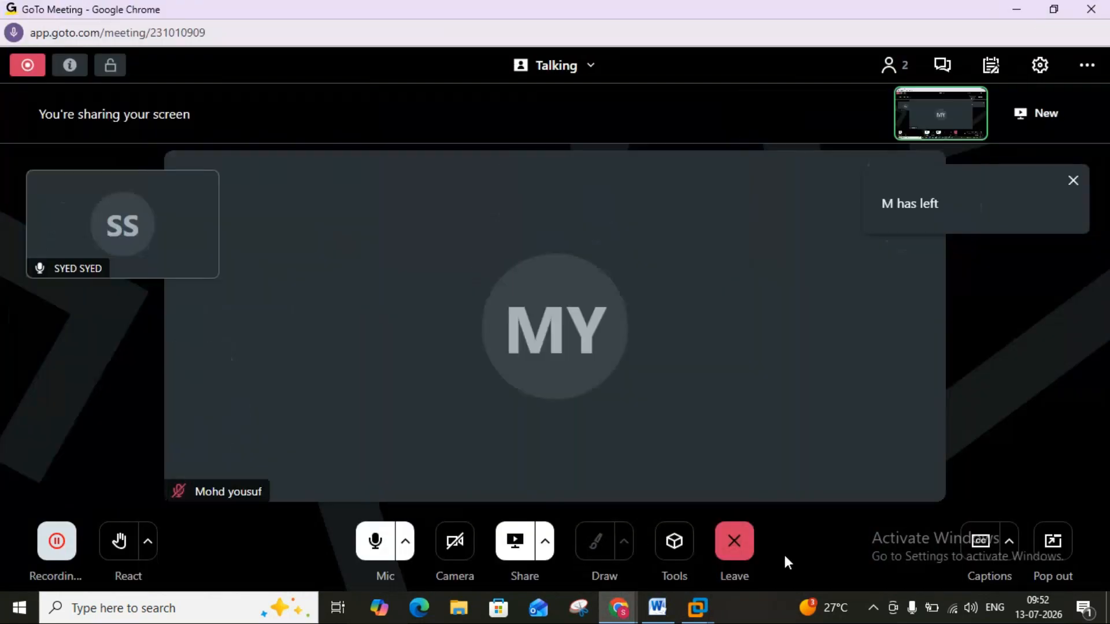
pyautogui.click(750, 555)
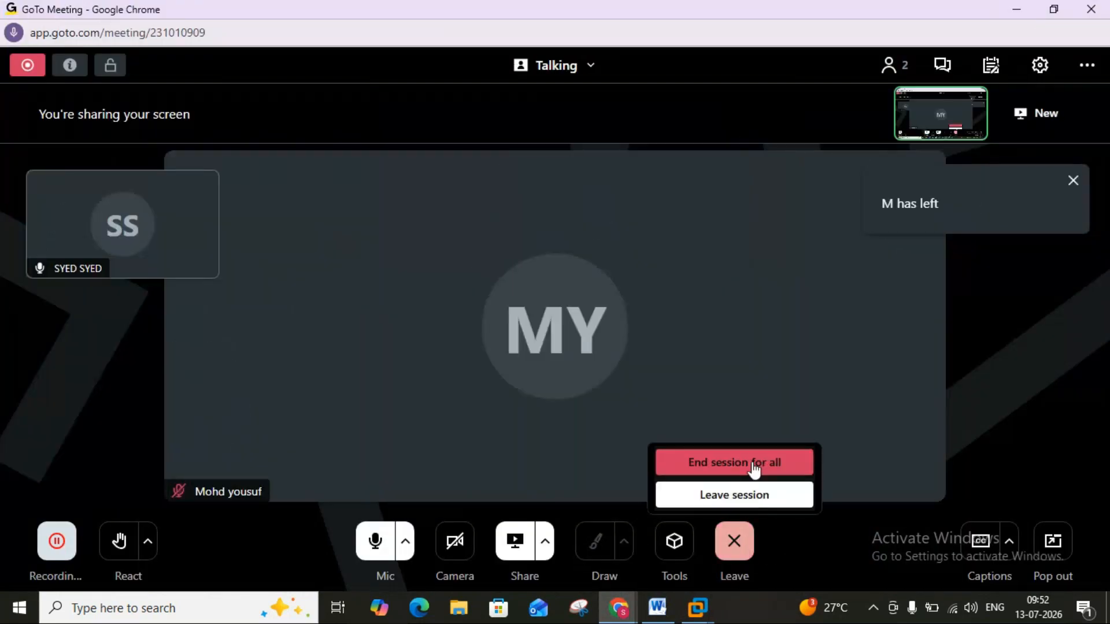